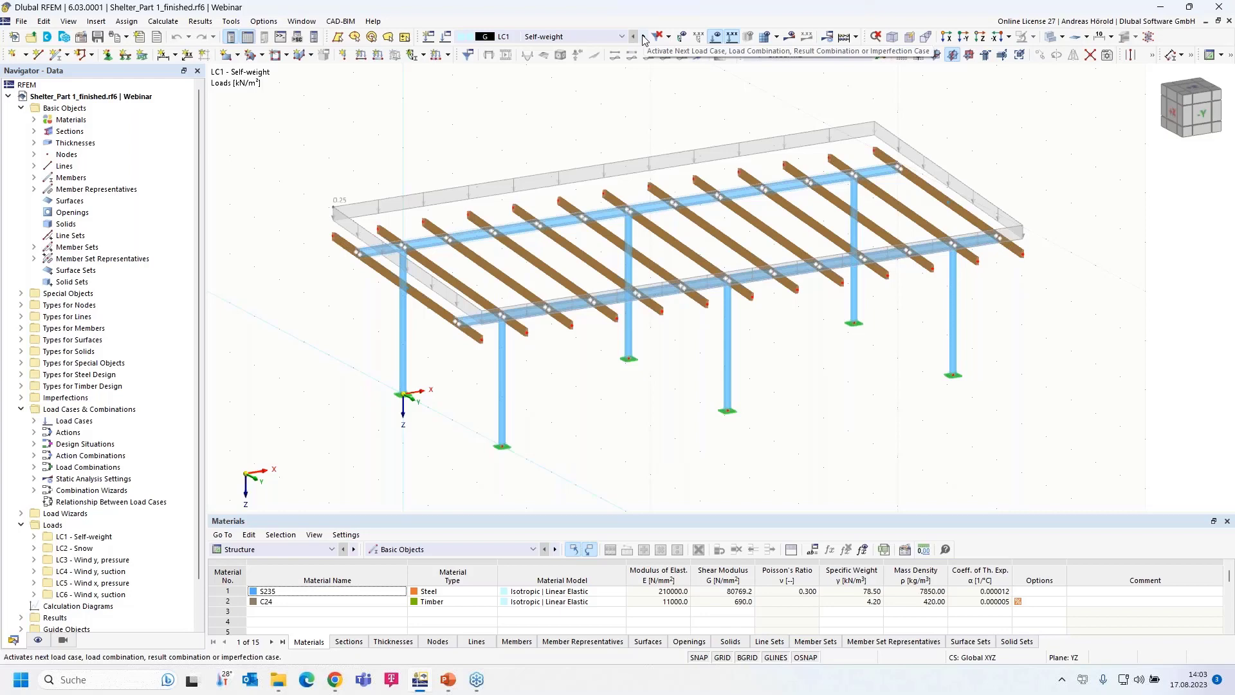
Step through load cases LC2 Snow to LC6 Wind x, suction to review the loads on the shelter model.
left_click(644, 40)
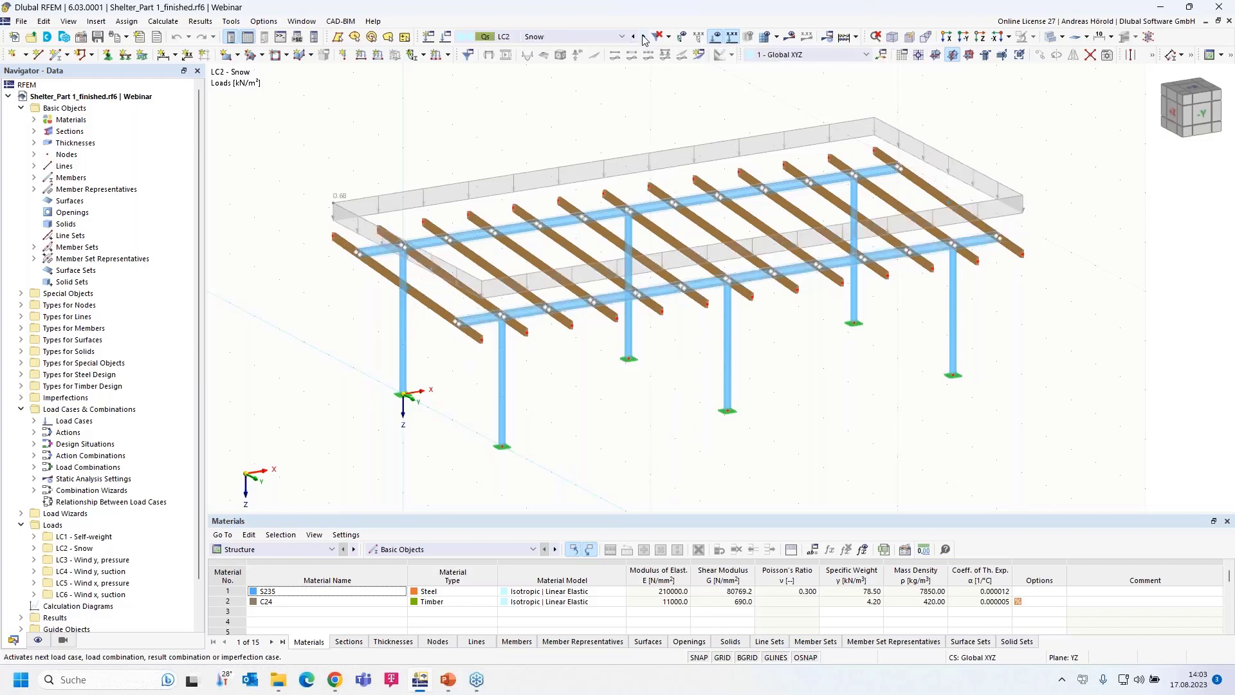
left_click(643, 40)
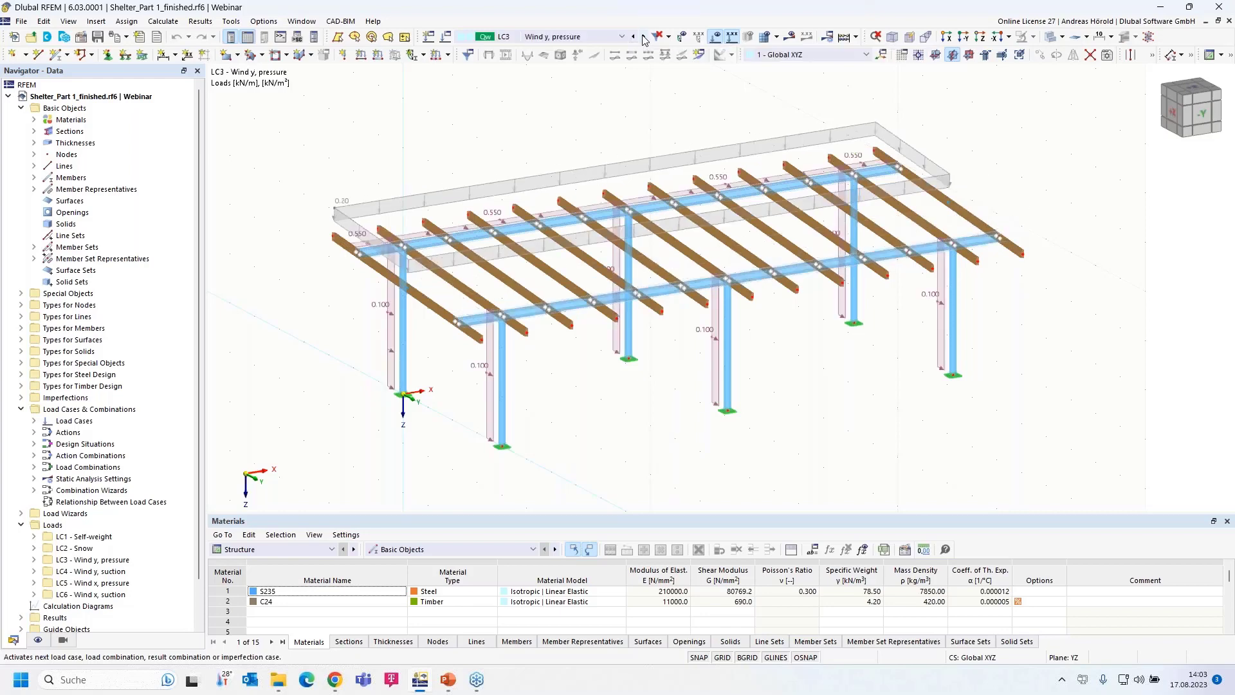
left_click(644, 40)
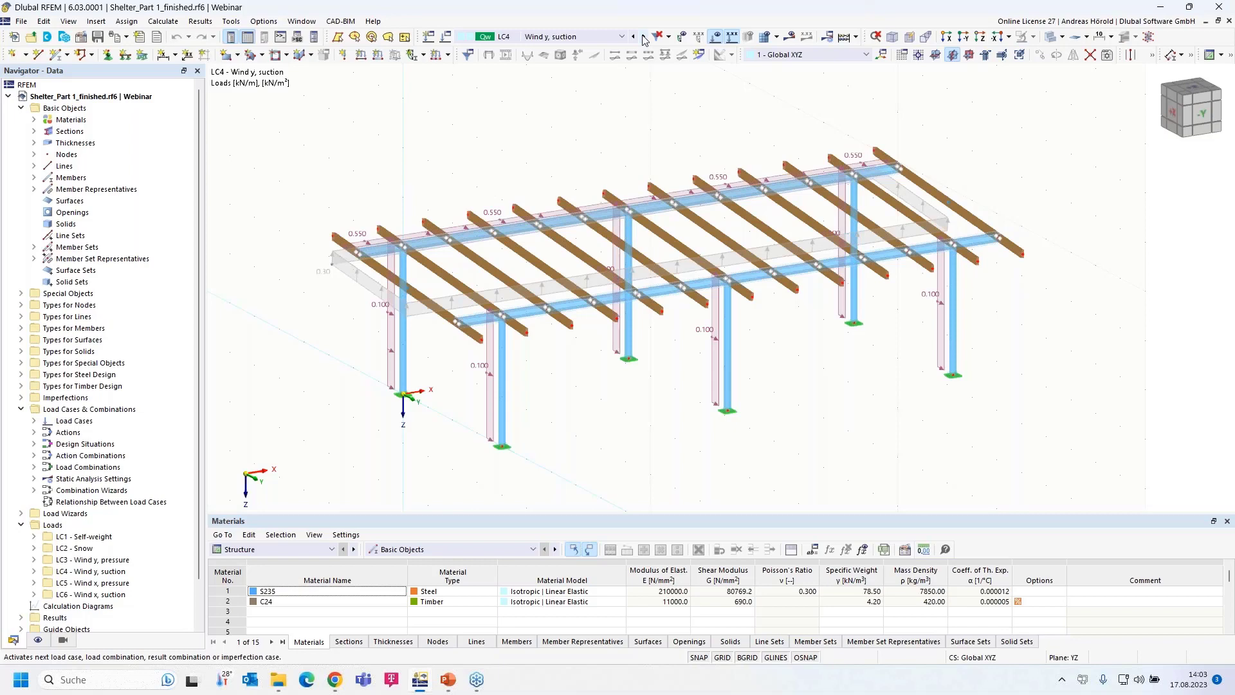
left_click(643, 40)
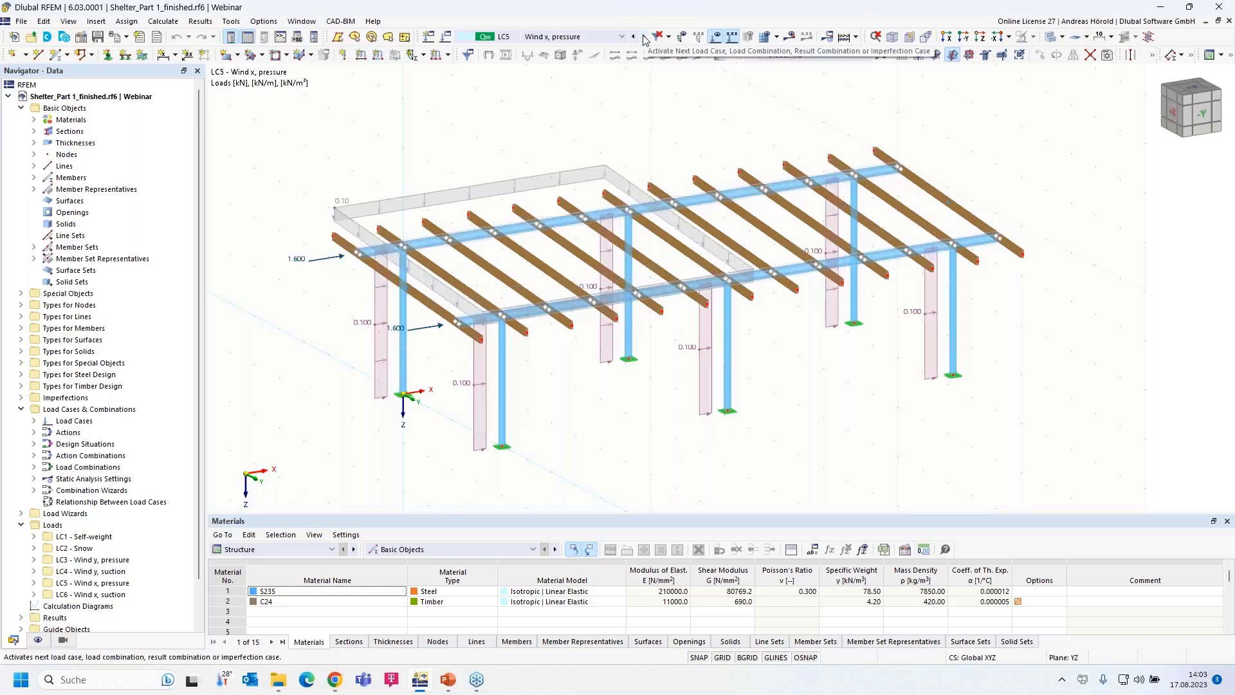
left_click(644, 38)
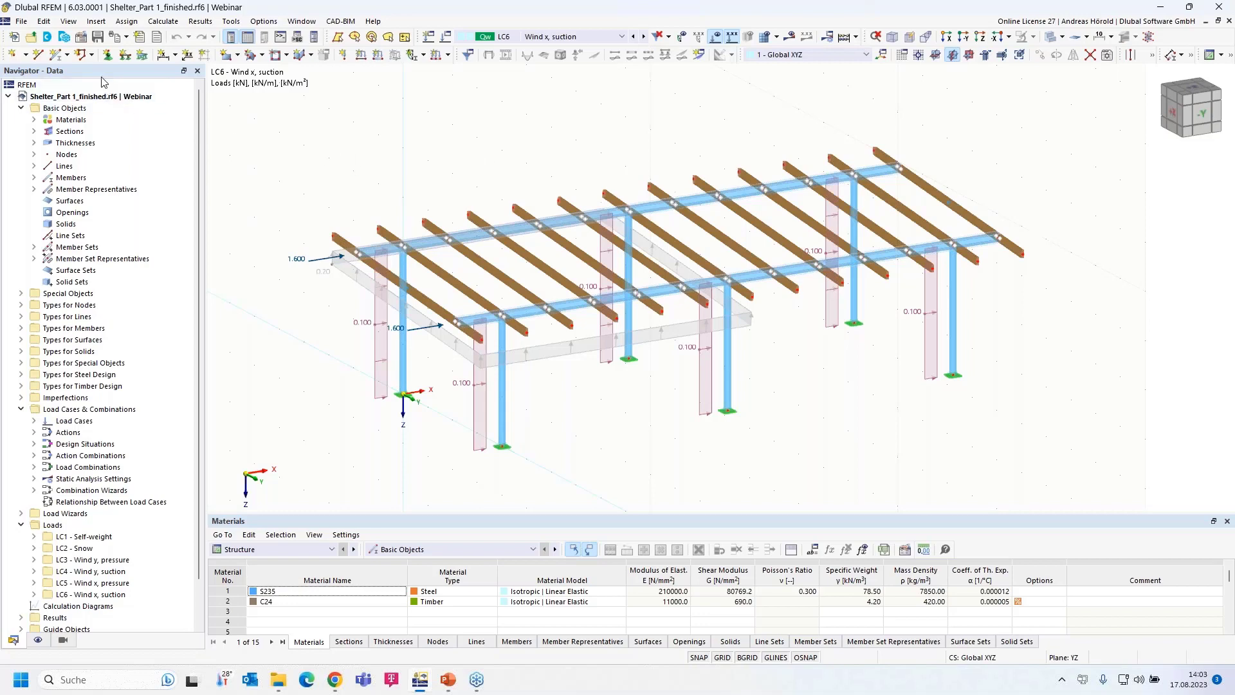
Review the model's base data, including add-ons, design standards, general settings, and the member and member set representatives wizard properties.
left_click(80, 38)
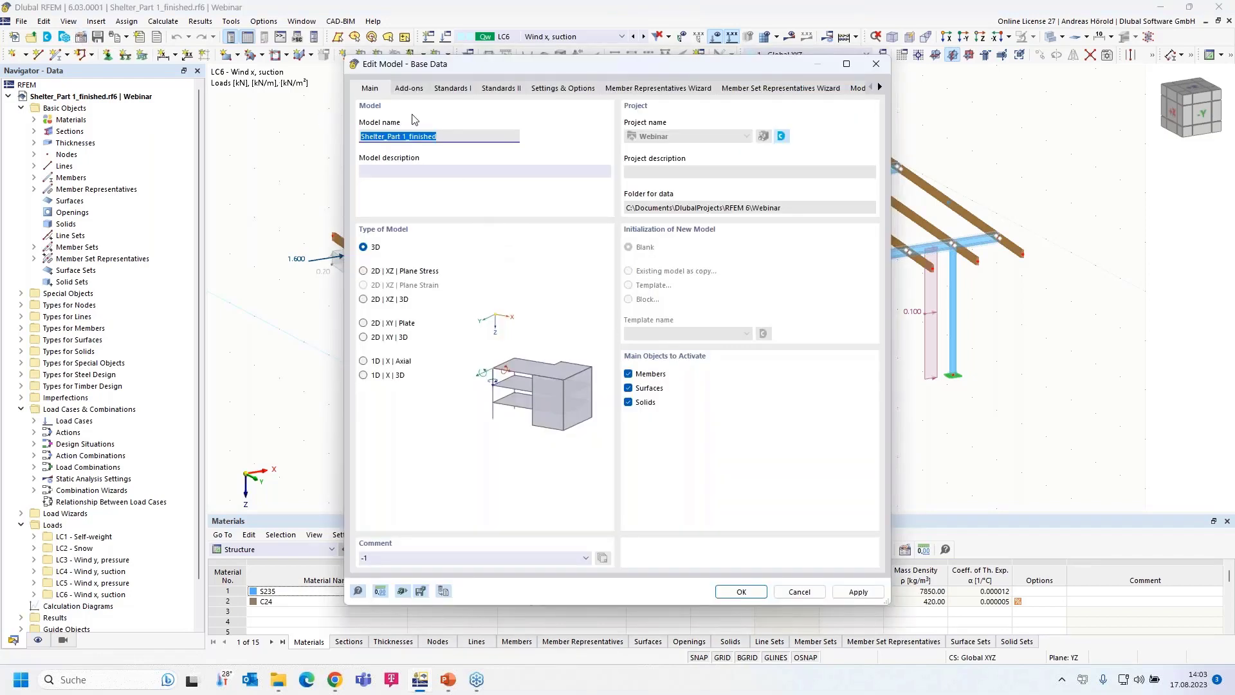
left_click(408, 89)
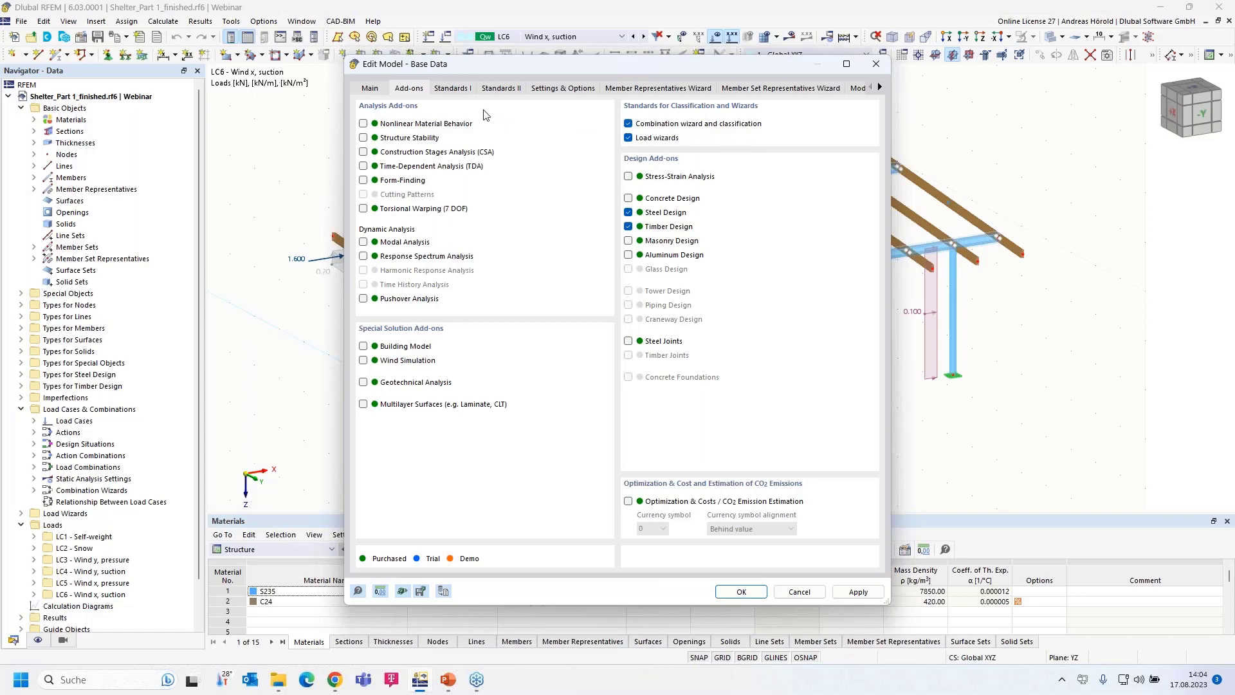
left_click(452, 91)
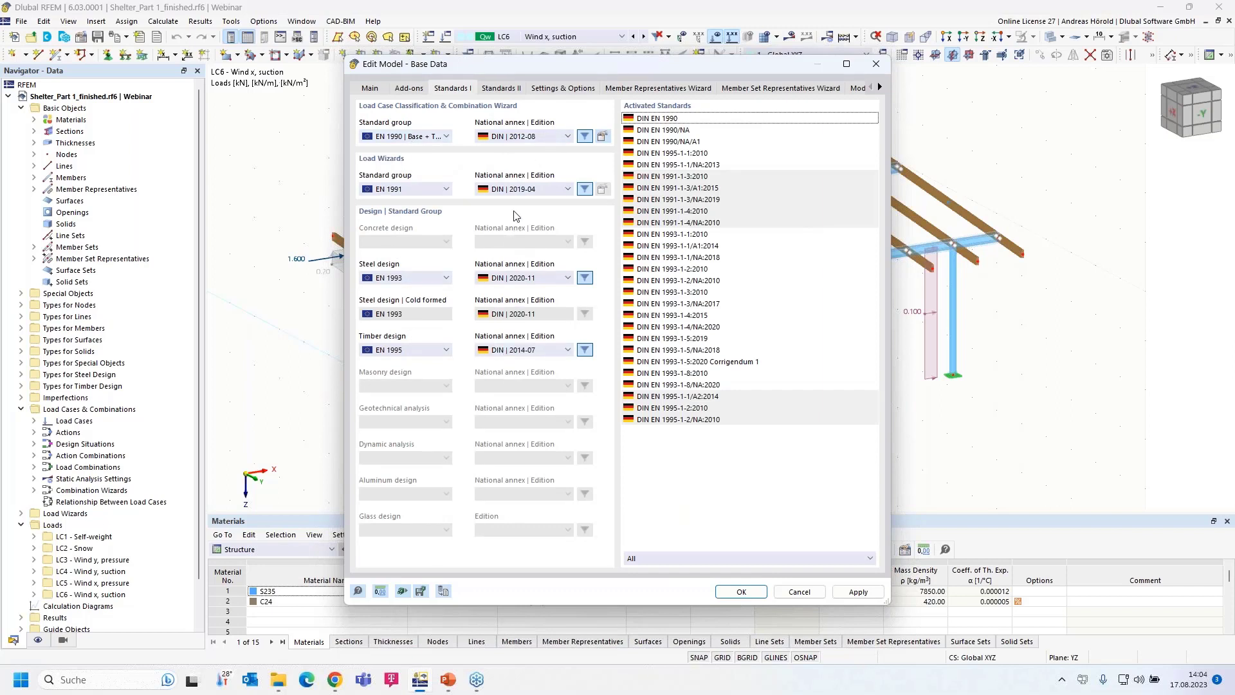
left_click(555, 94)
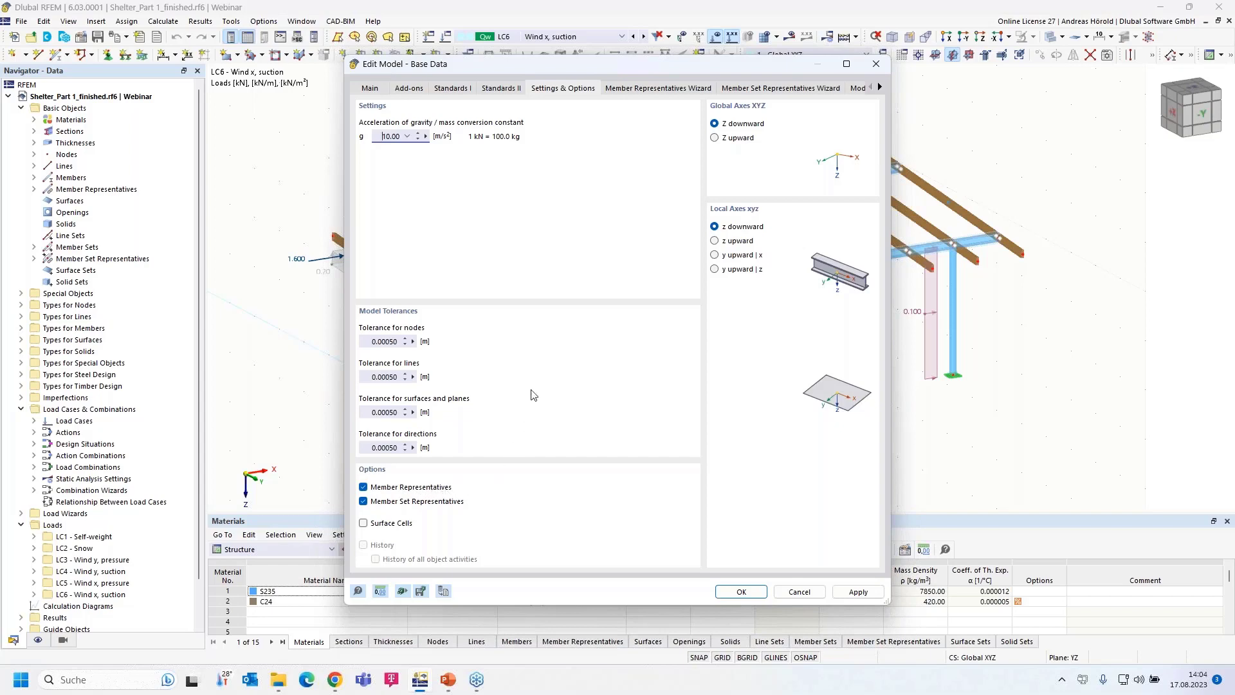
left_click(649, 92)
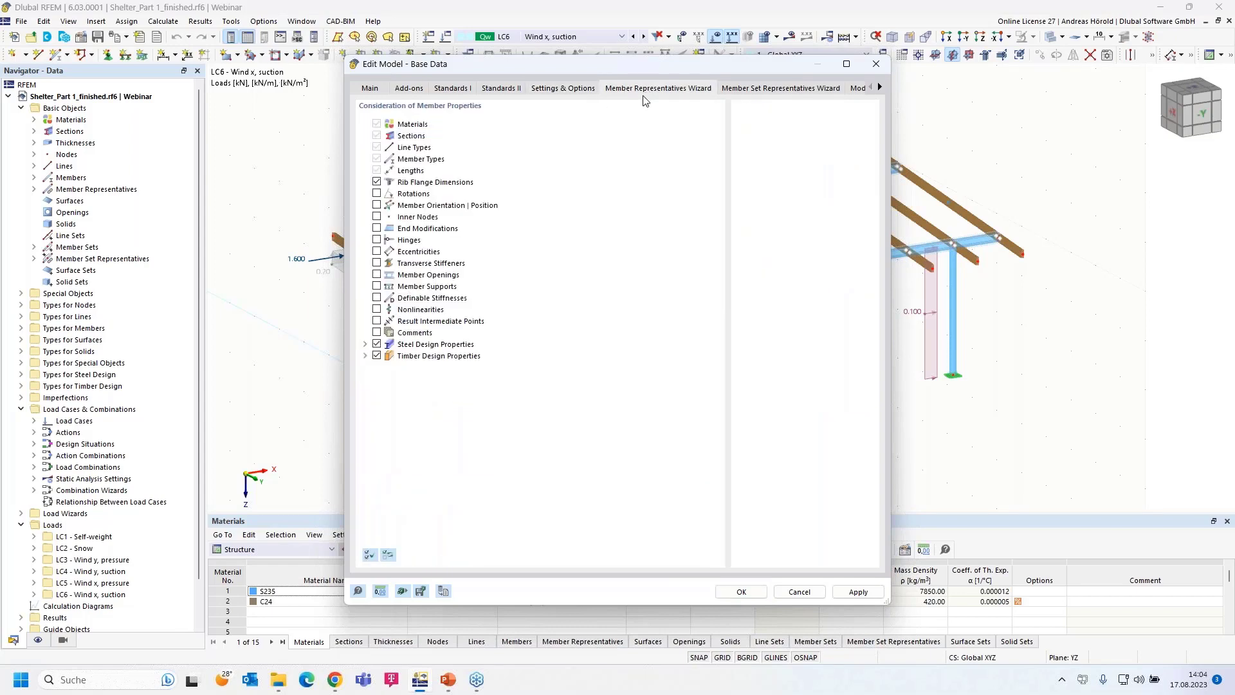
left_click(364, 344)
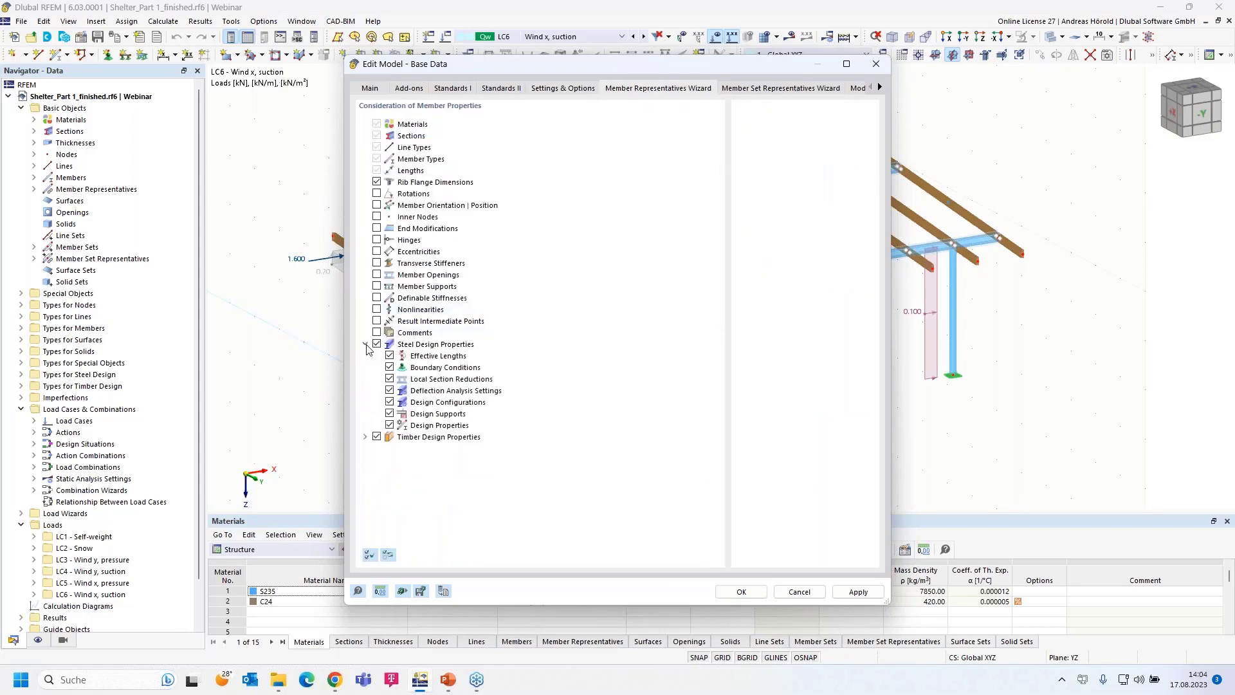
left_click(364, 436)
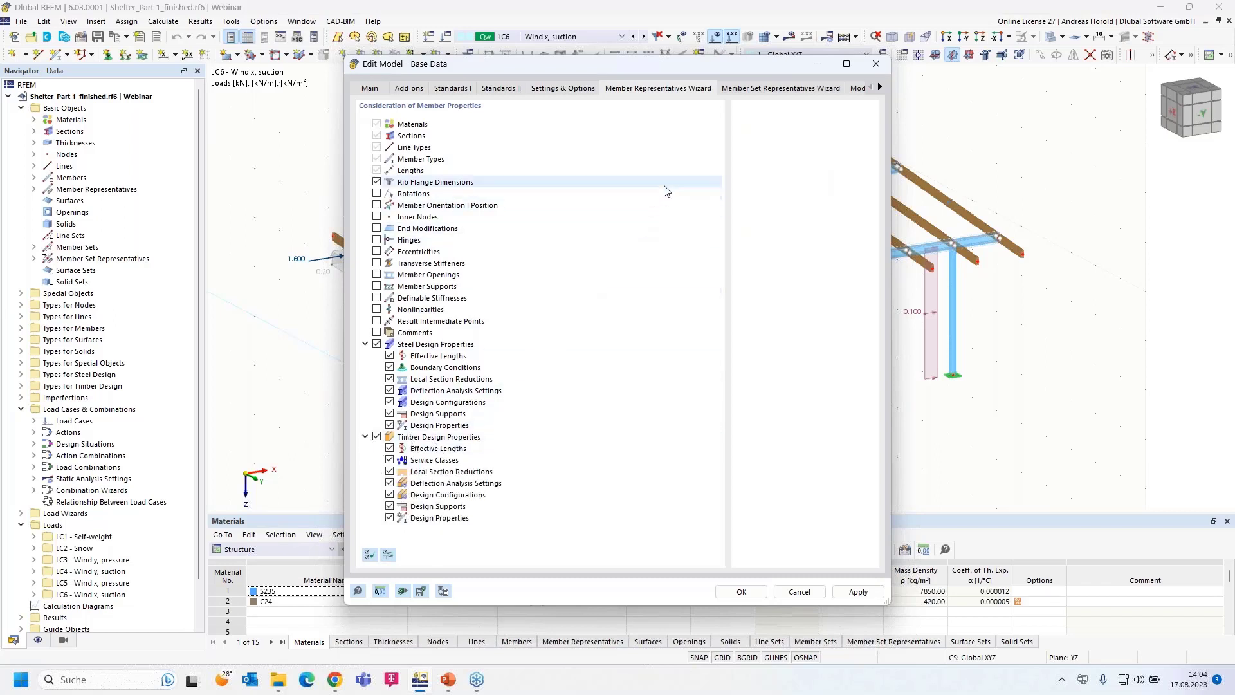
left_click(756, 93)
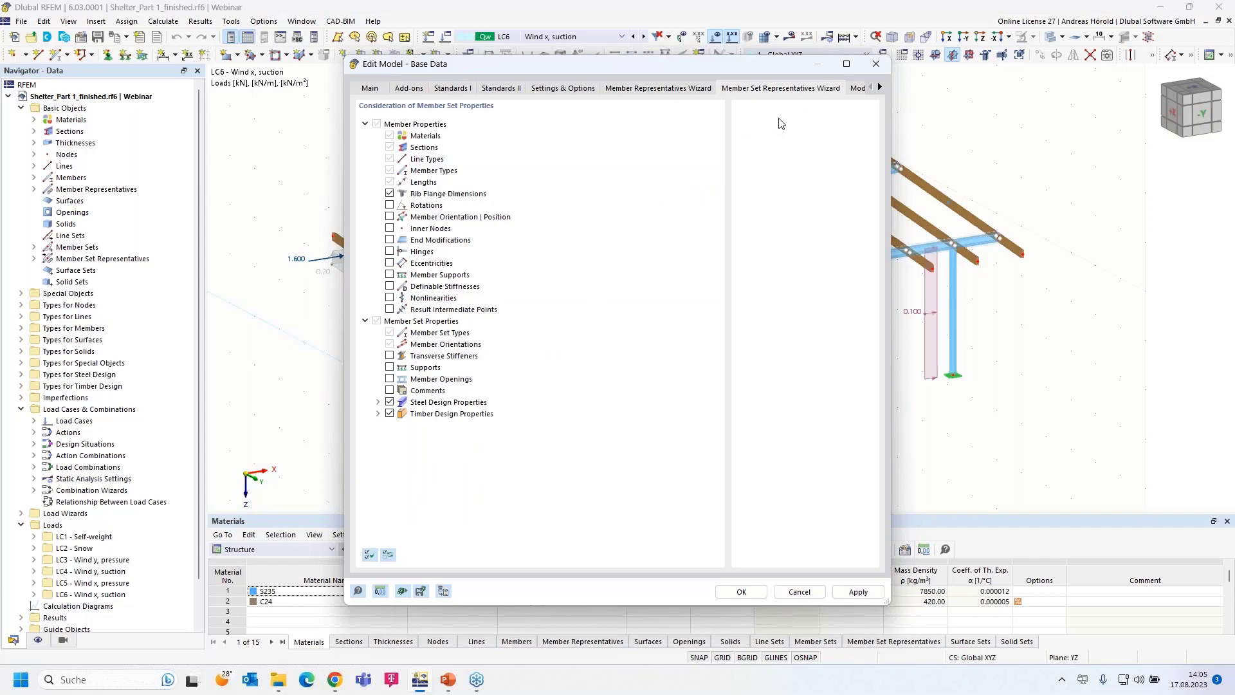
left_click(797, 592)
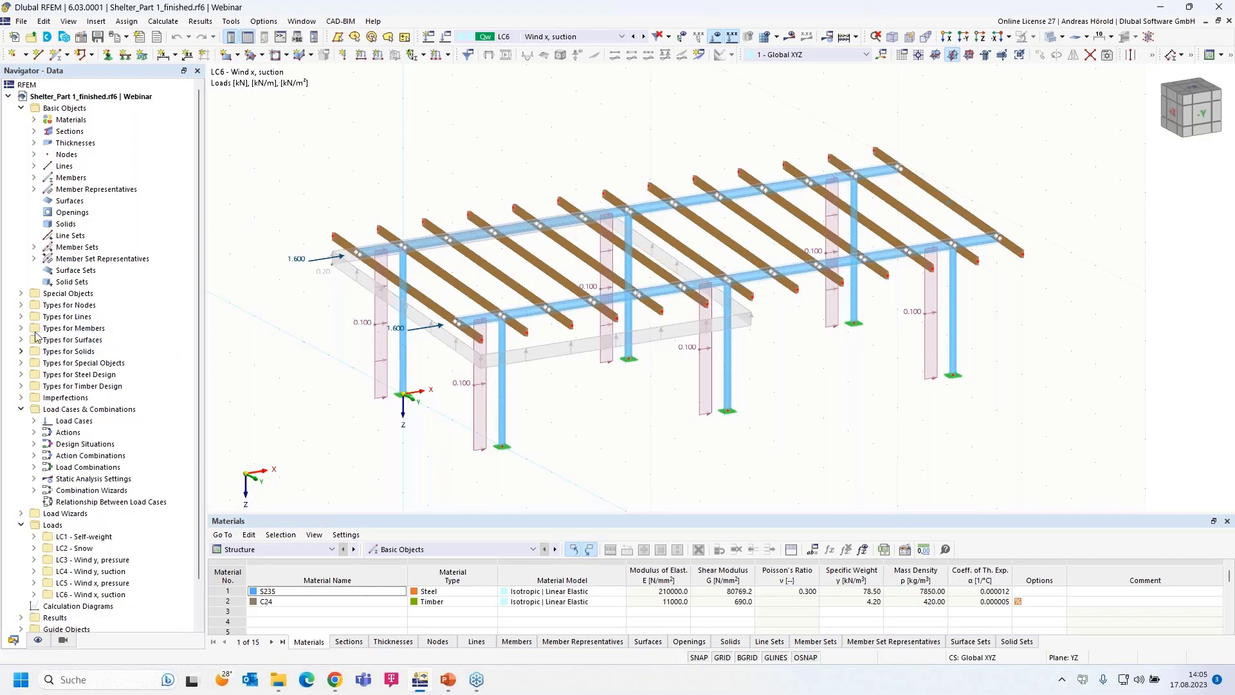
Create a new imperfection case of type Local Imperfections and name it "Imp. y".
left_click(22, 398)
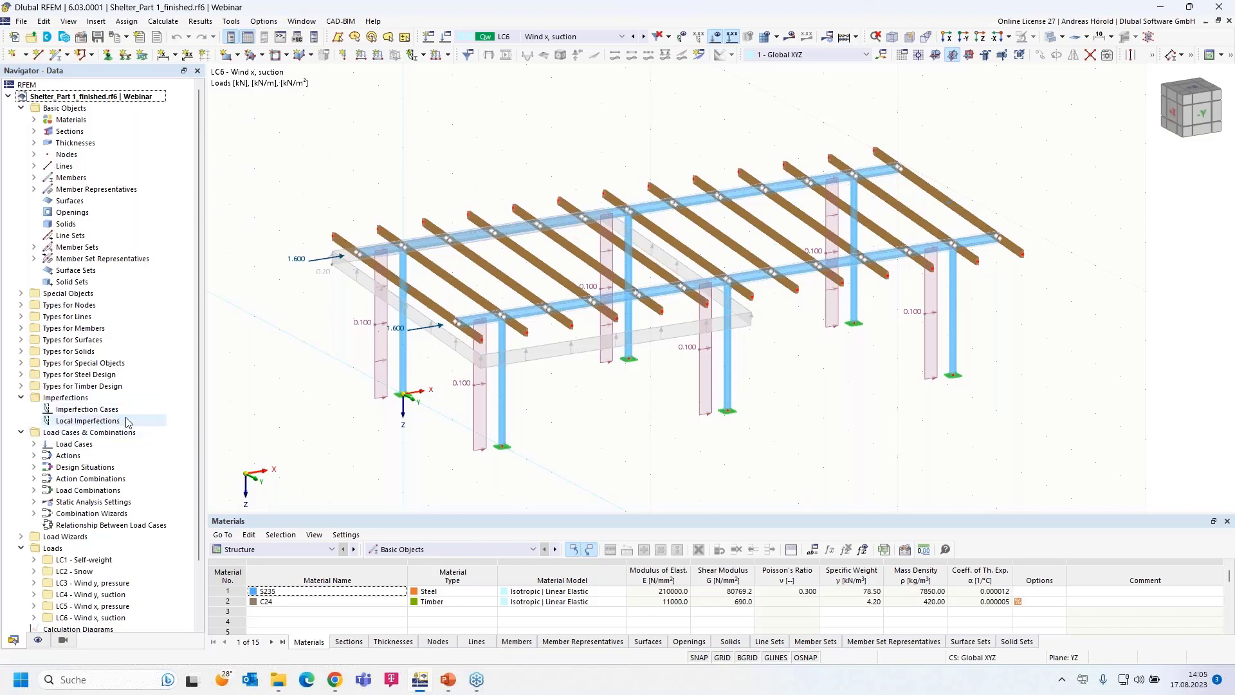
right_click(85, 412)
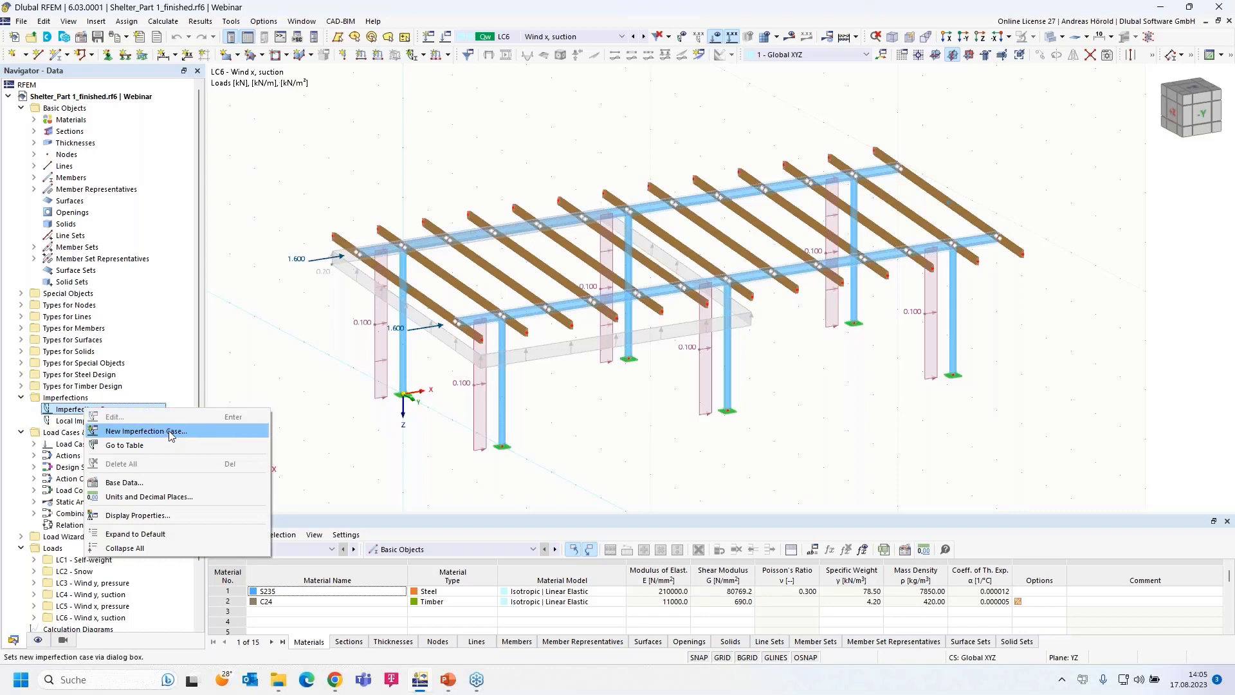
left_click(147, 431)
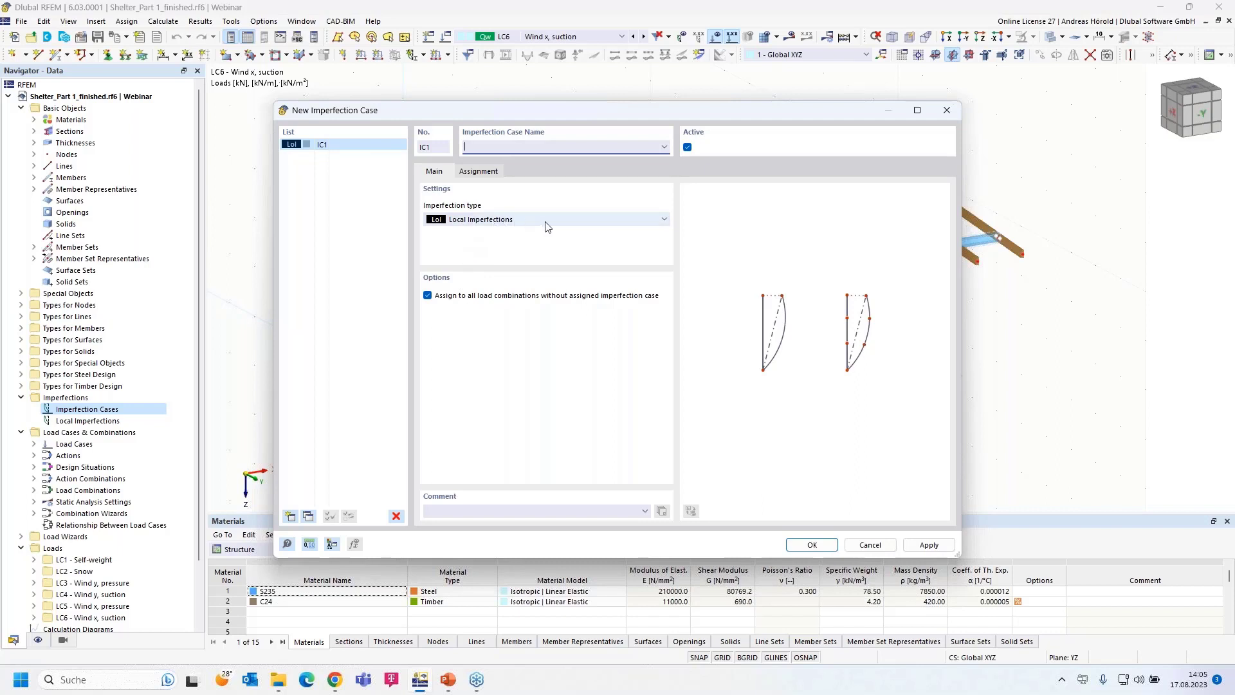
left_click(635, 221)
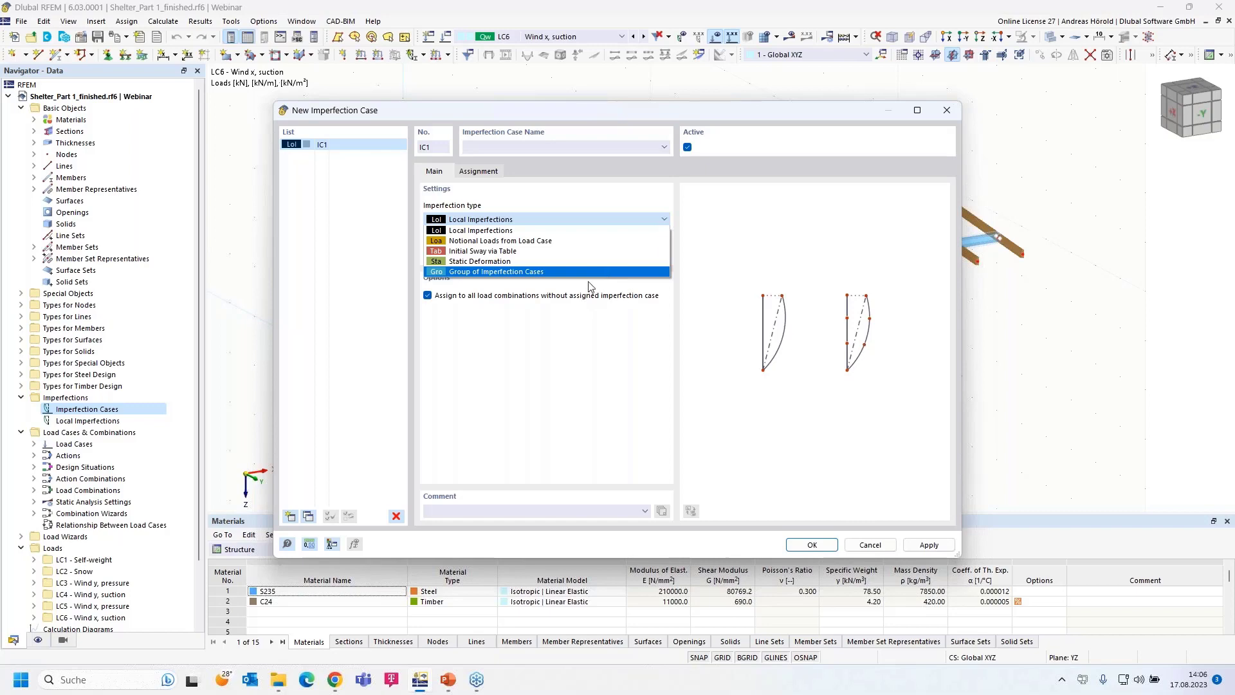
left_click(588, 291)
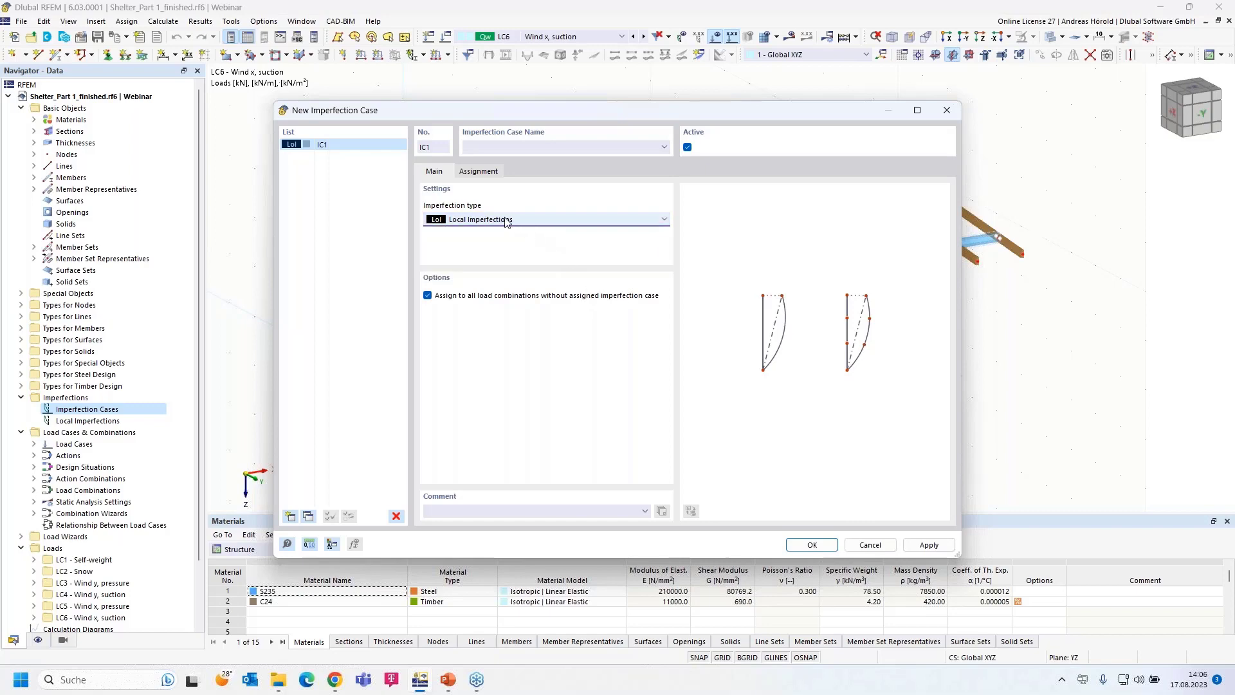
left_click(485, 146)
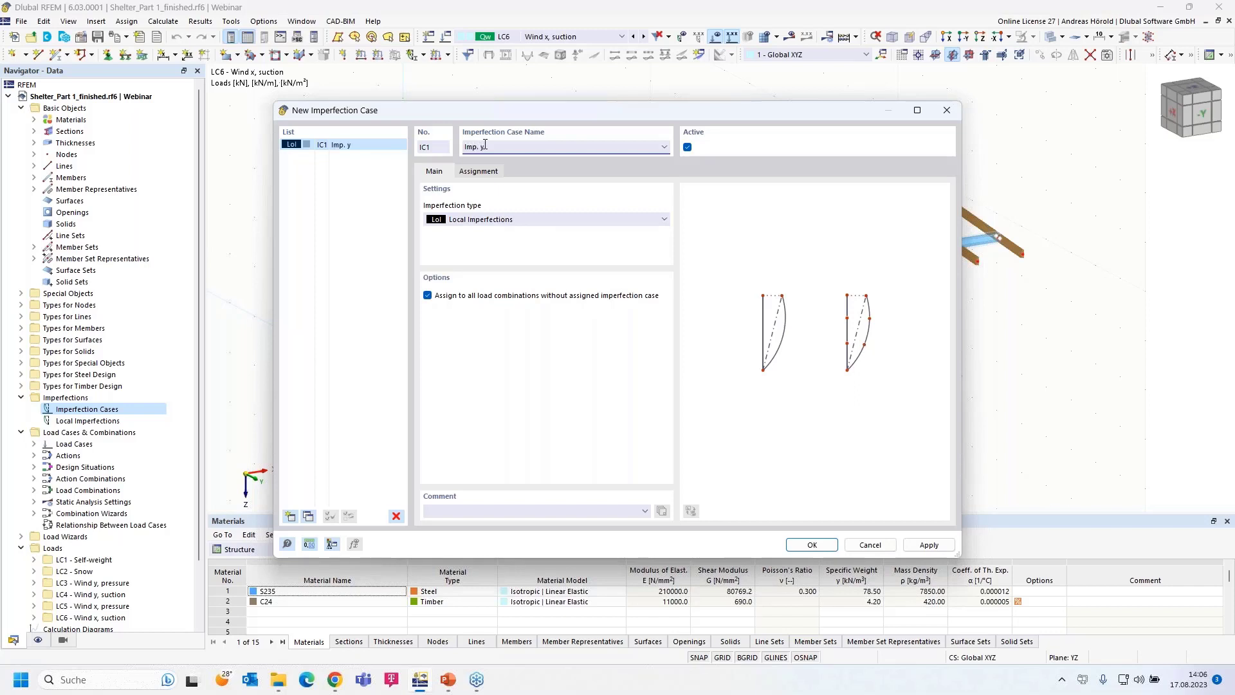
Assign load cases LC3 Wind y, pressure and LC4 Wind y, suction to the Imp. y imperfection case.
left_click(478, 171)
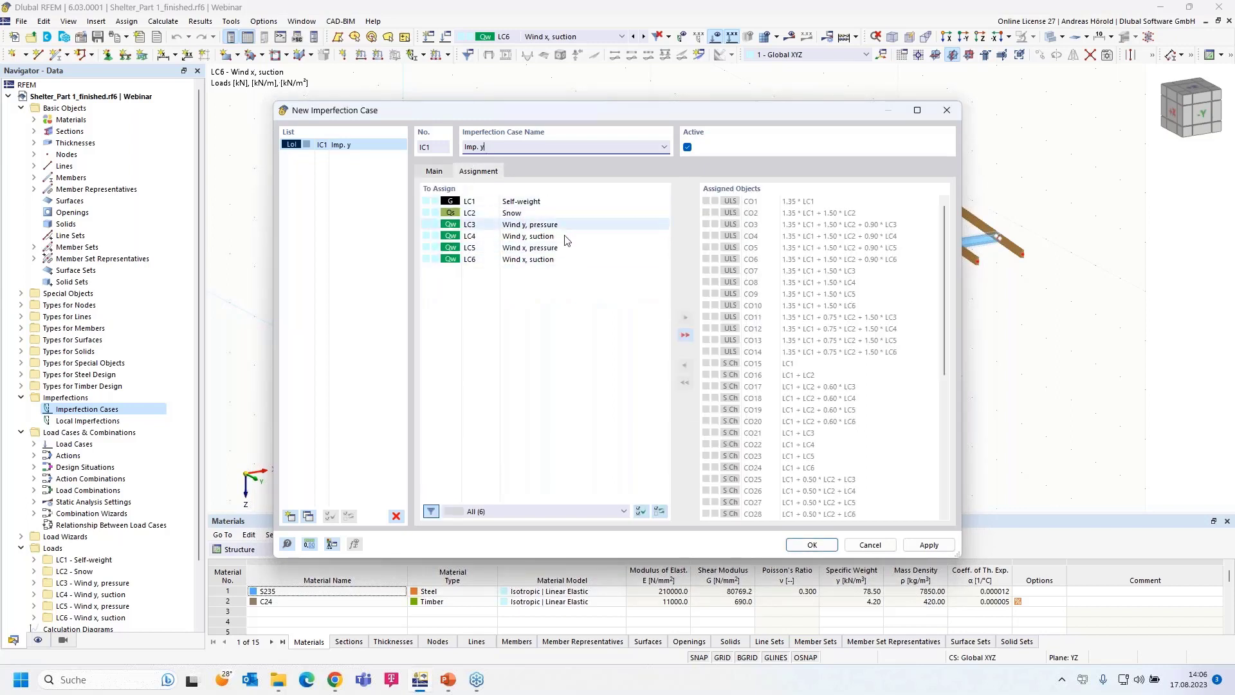
double_click(529, 224)
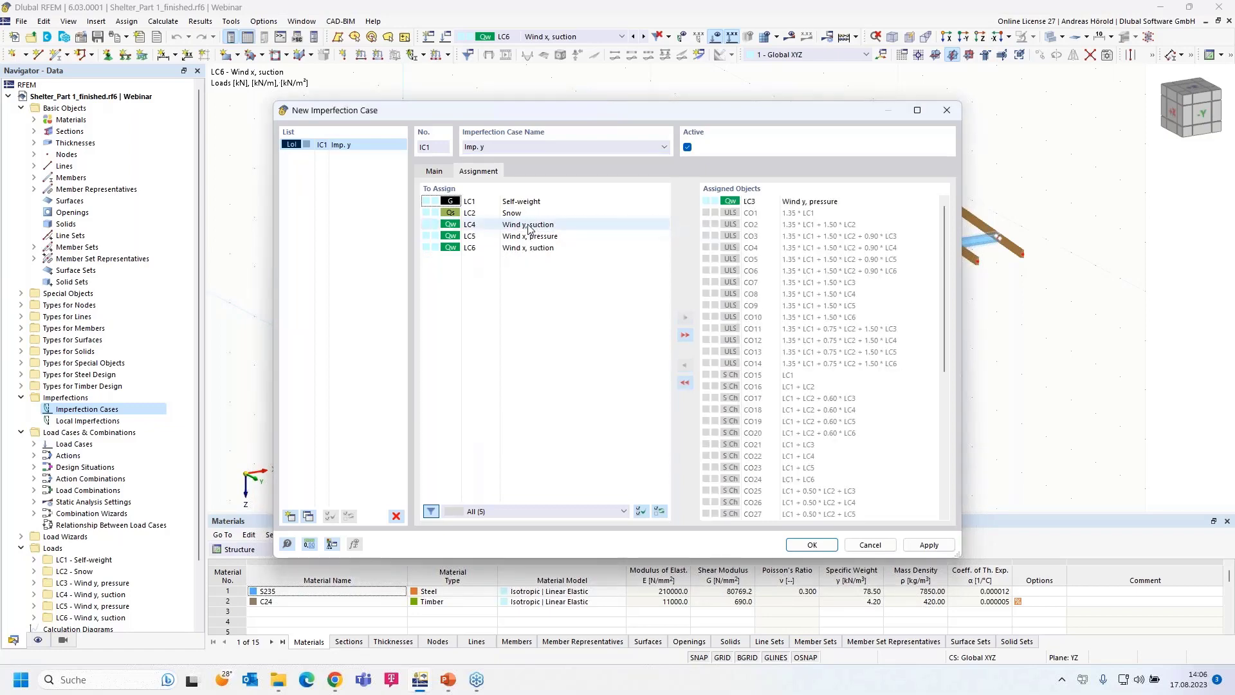
double_click(529, 225)
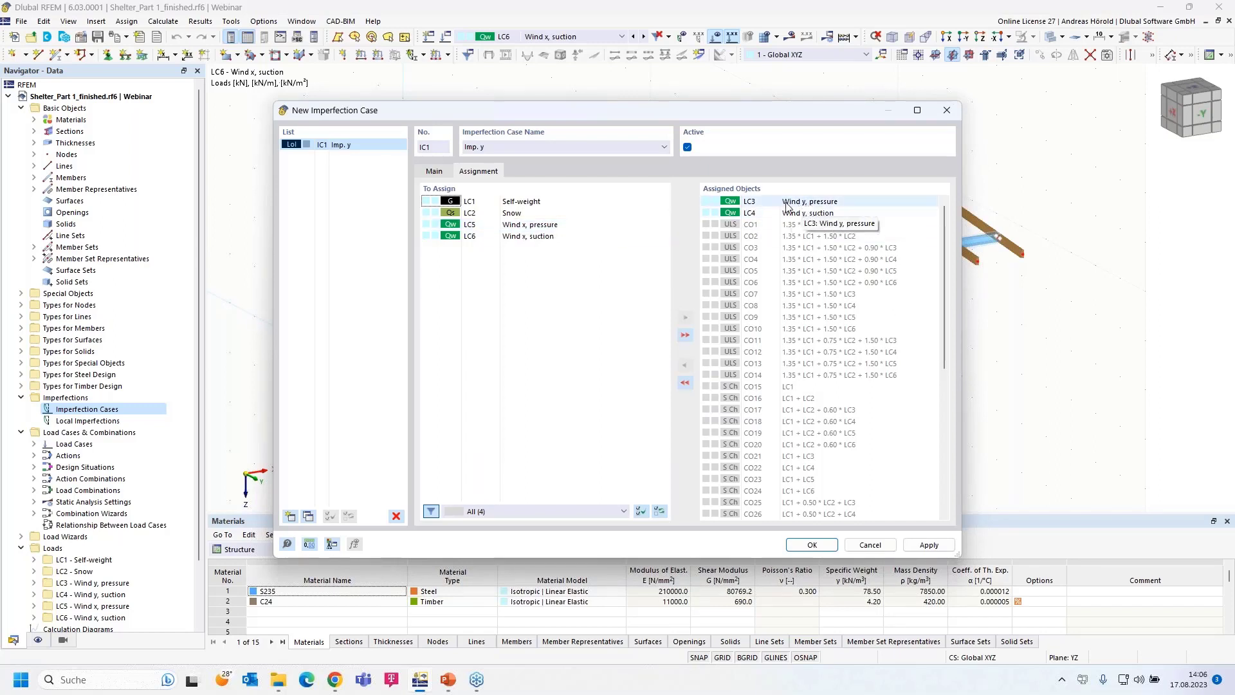
Add a second imperfection case named "Imp. x" and assign LC5 Wind x, pressure and LC6 Wind x, suction to it.
left_click(291, 517)
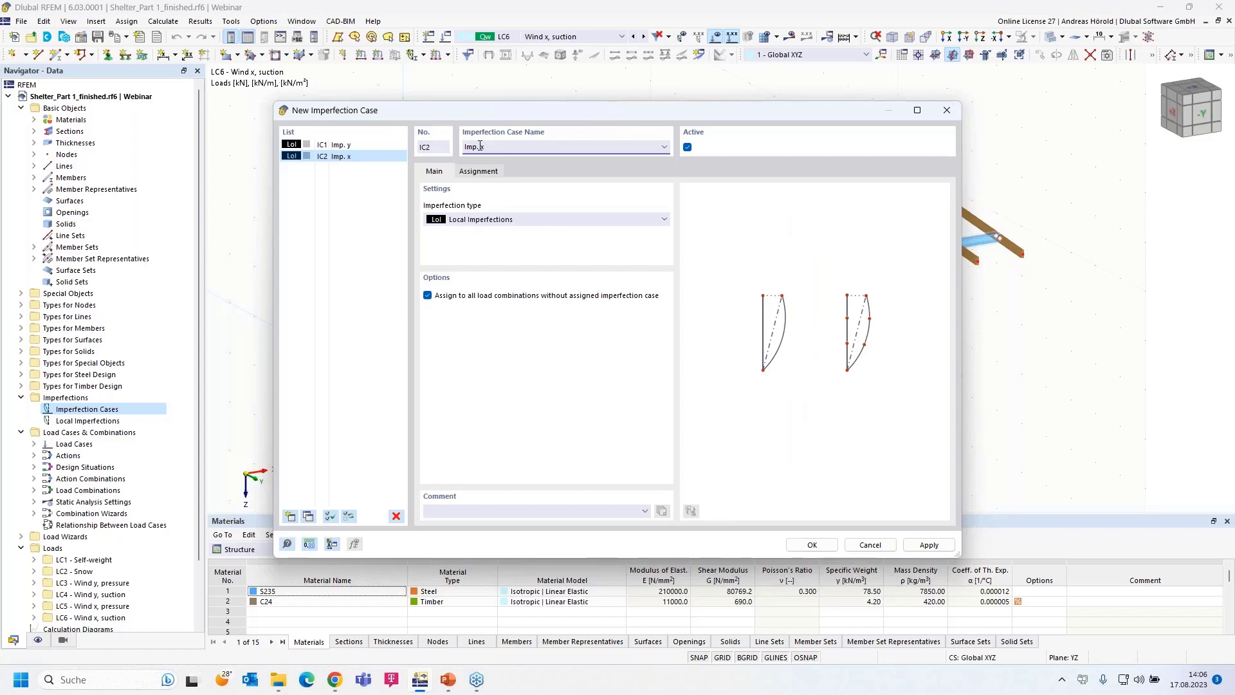
type("Imp. x")
left_click(478, 172)
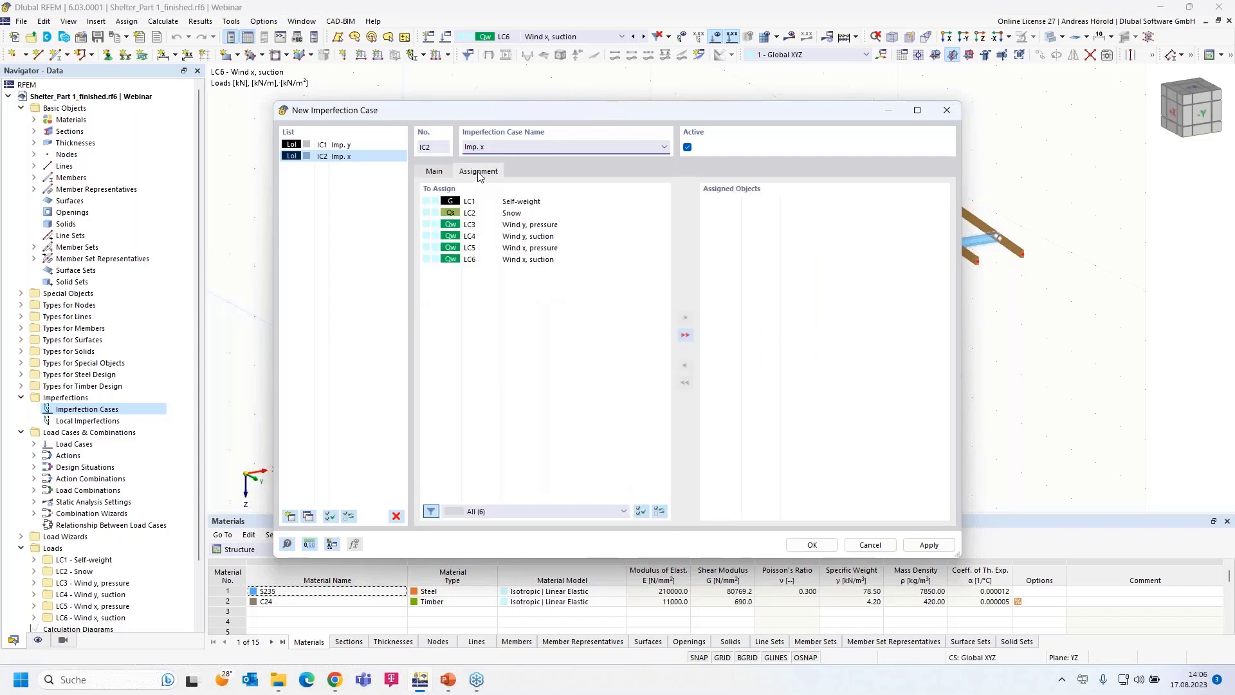
double_click(533, 249)
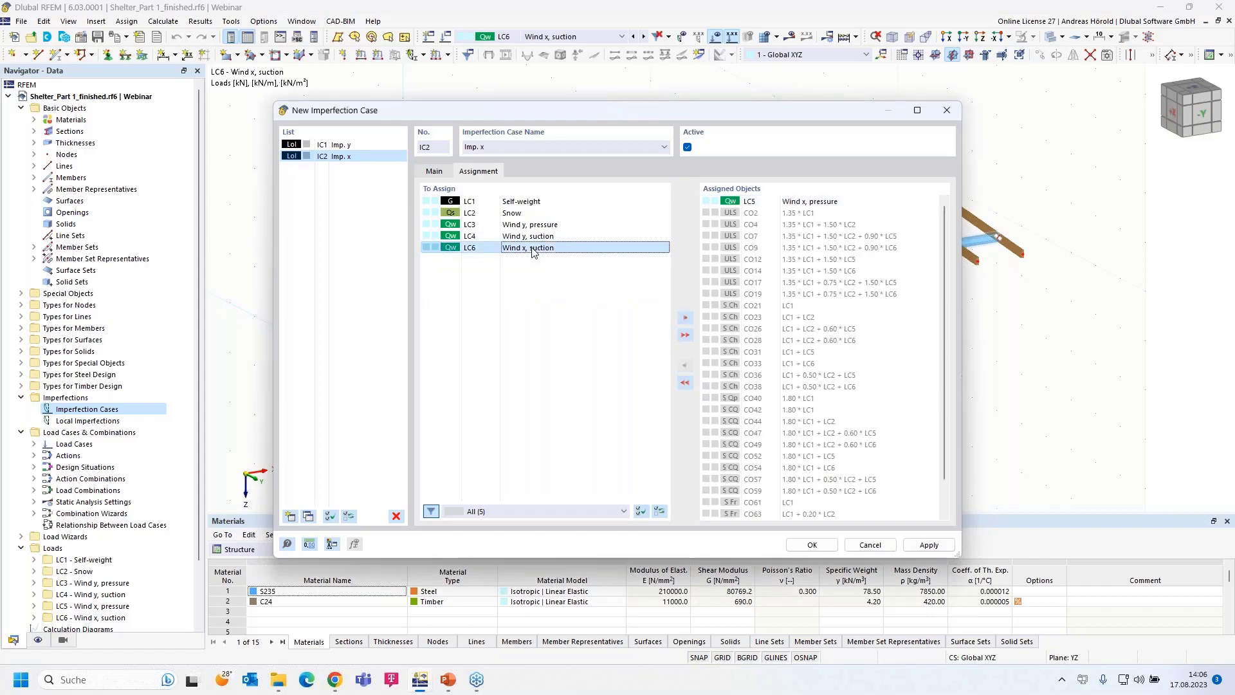
double_click(532, 248)
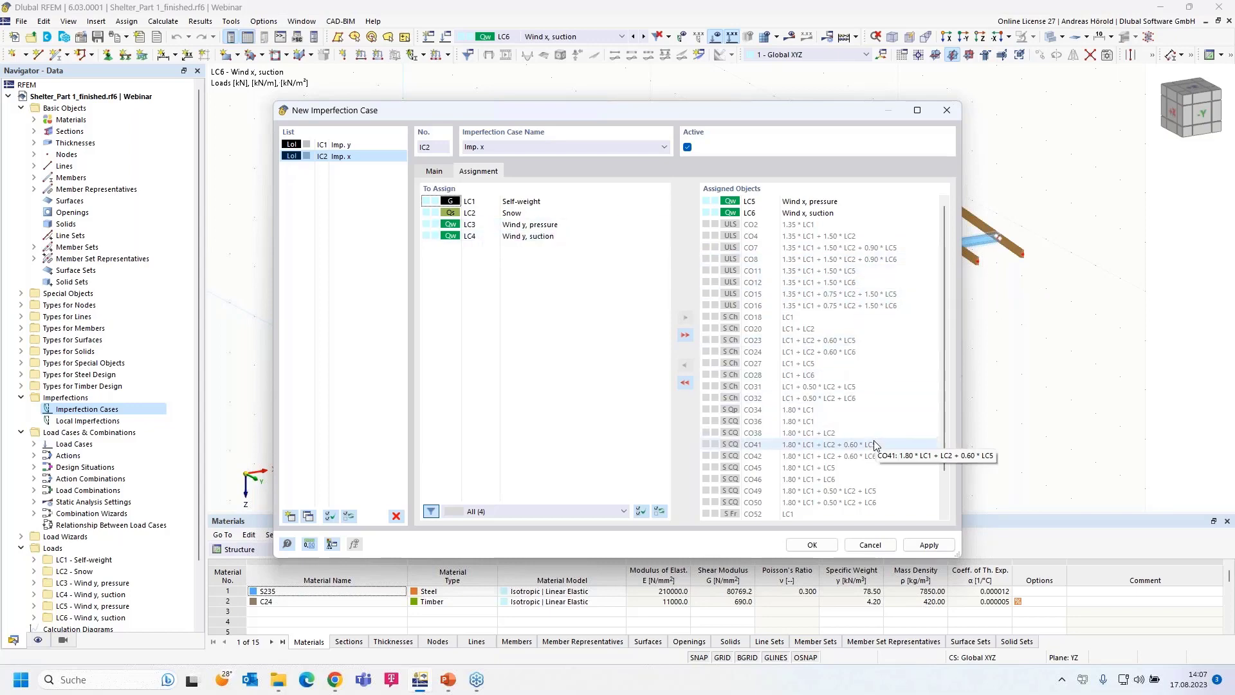
Check the load combinations assigned to Imp. x and Imp. y and save both imperfection cases.
scroll(872, 444, "down", 1)
scroll(872, 443, "up", 2)
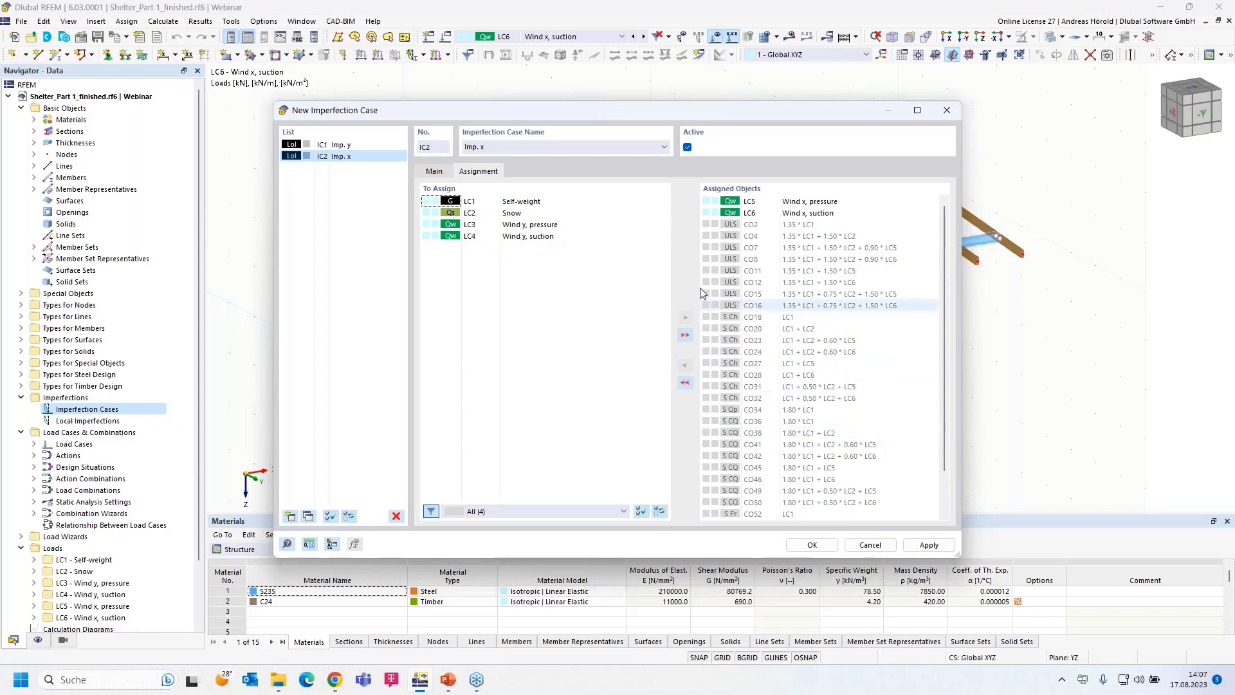
left_click(343, 146)
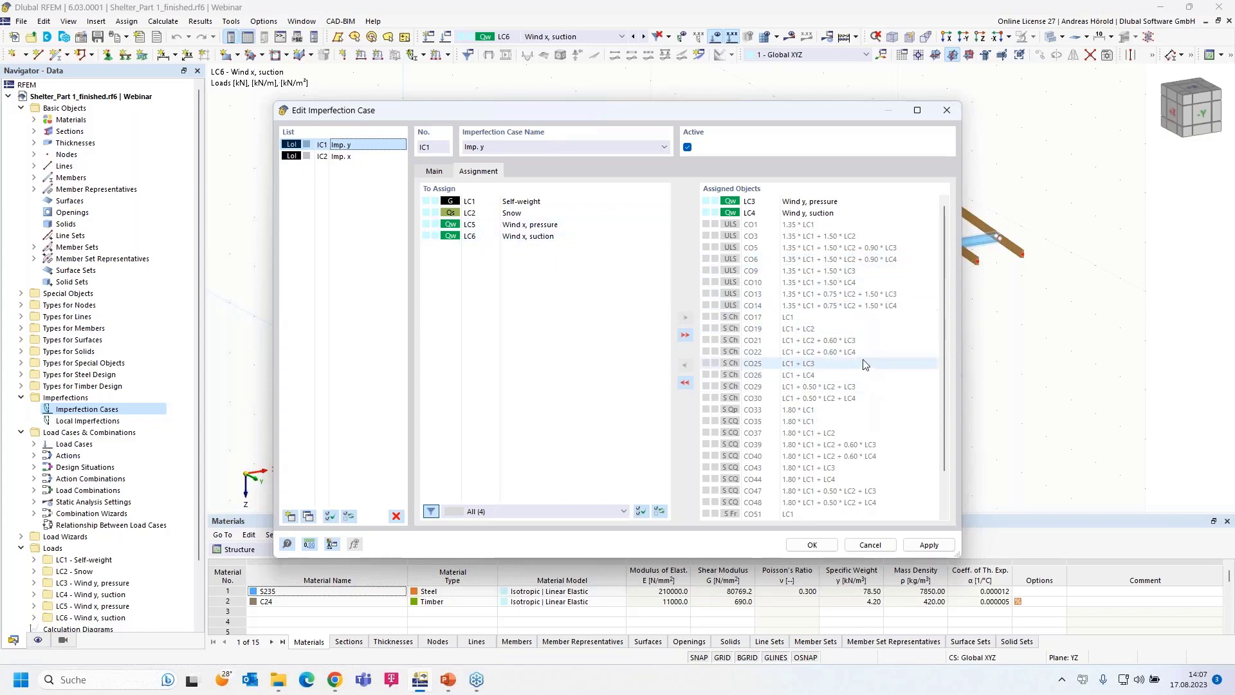
scroll(865, 365, "down", 1)
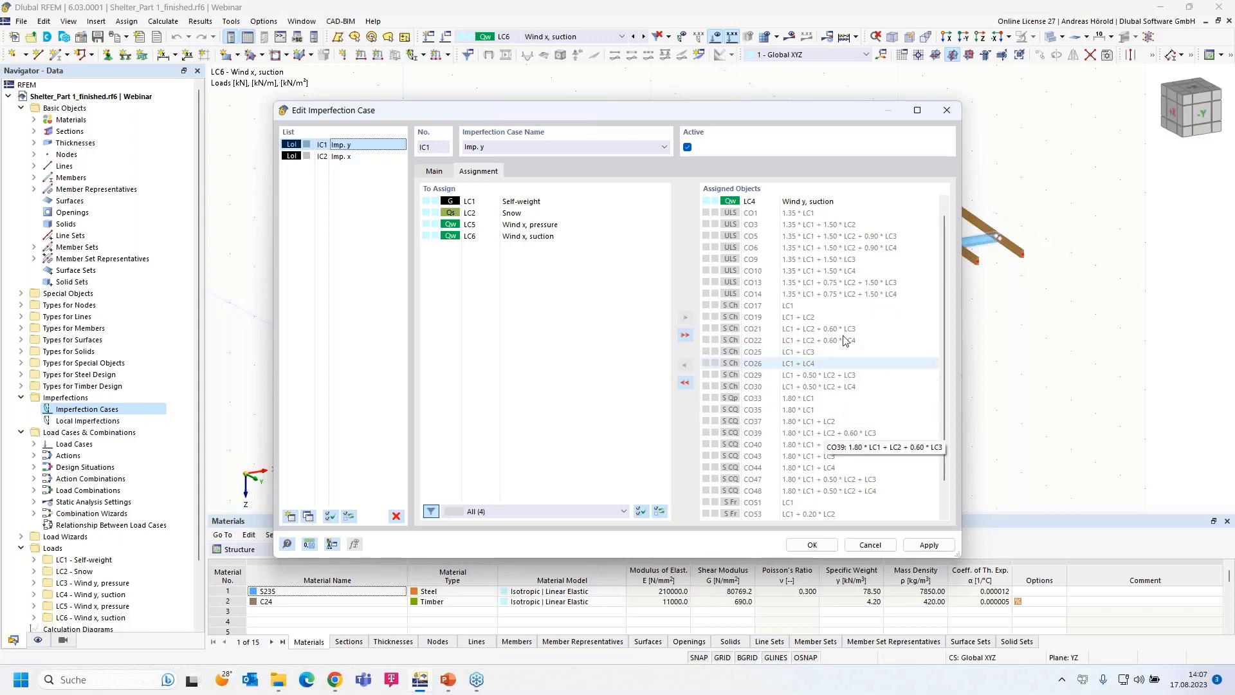
left_click(811, 545)
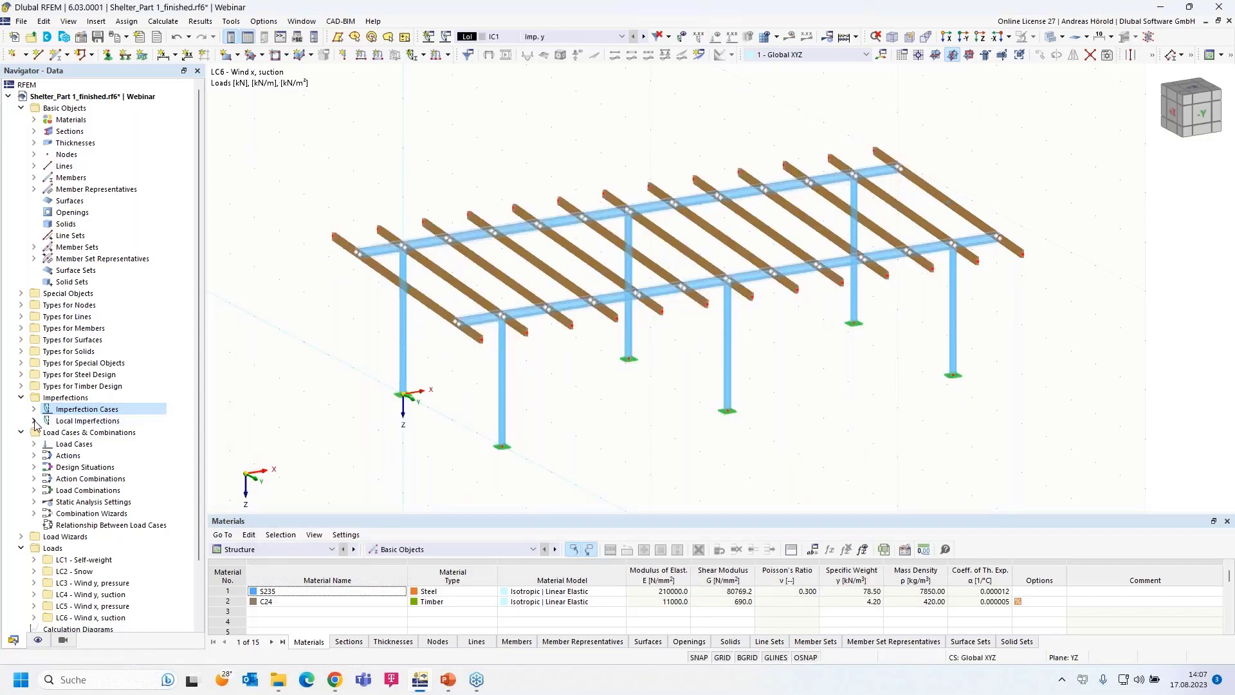
Show the member imperfections entry under the local imperfections of IC1 - Imp. y and view its available commands.
left_click(34, 421)
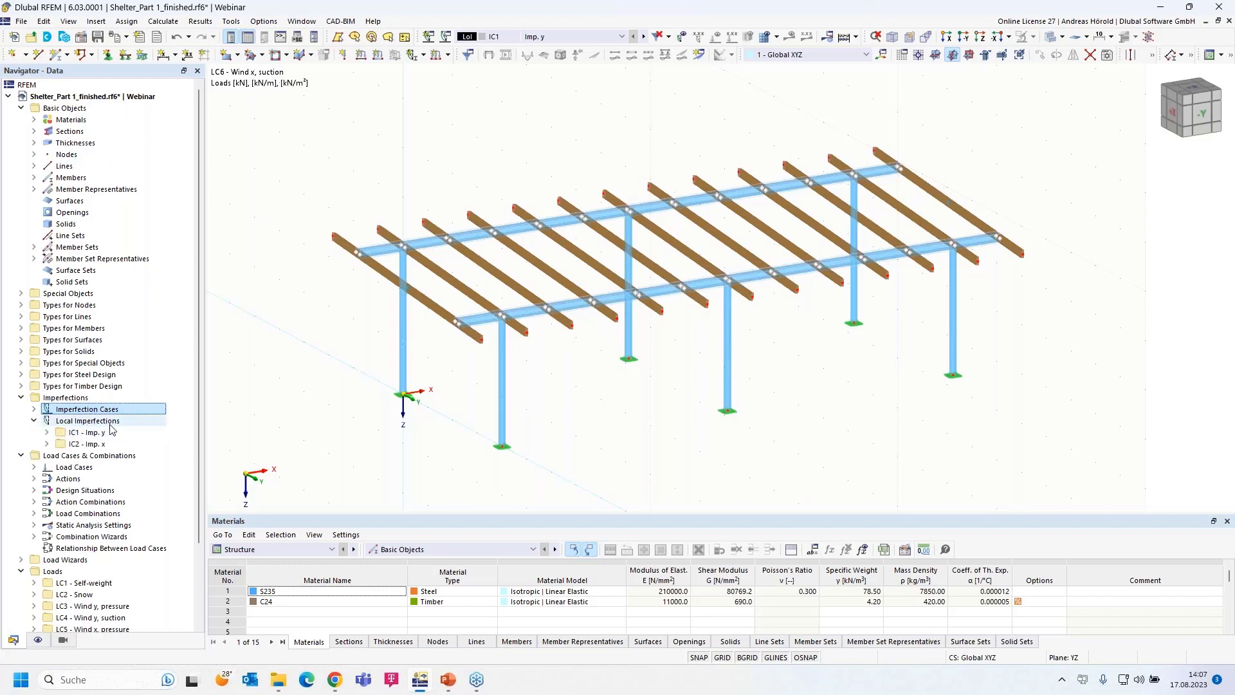
left_click(47, 432)
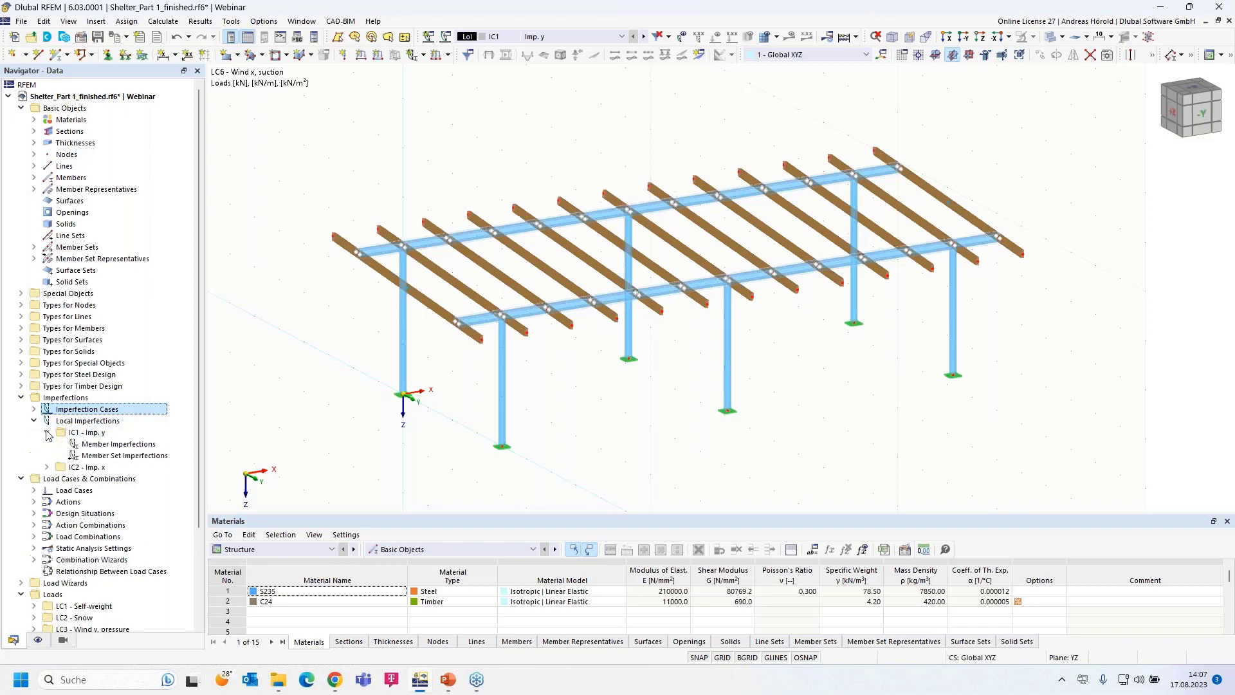
right_click(107, 449)
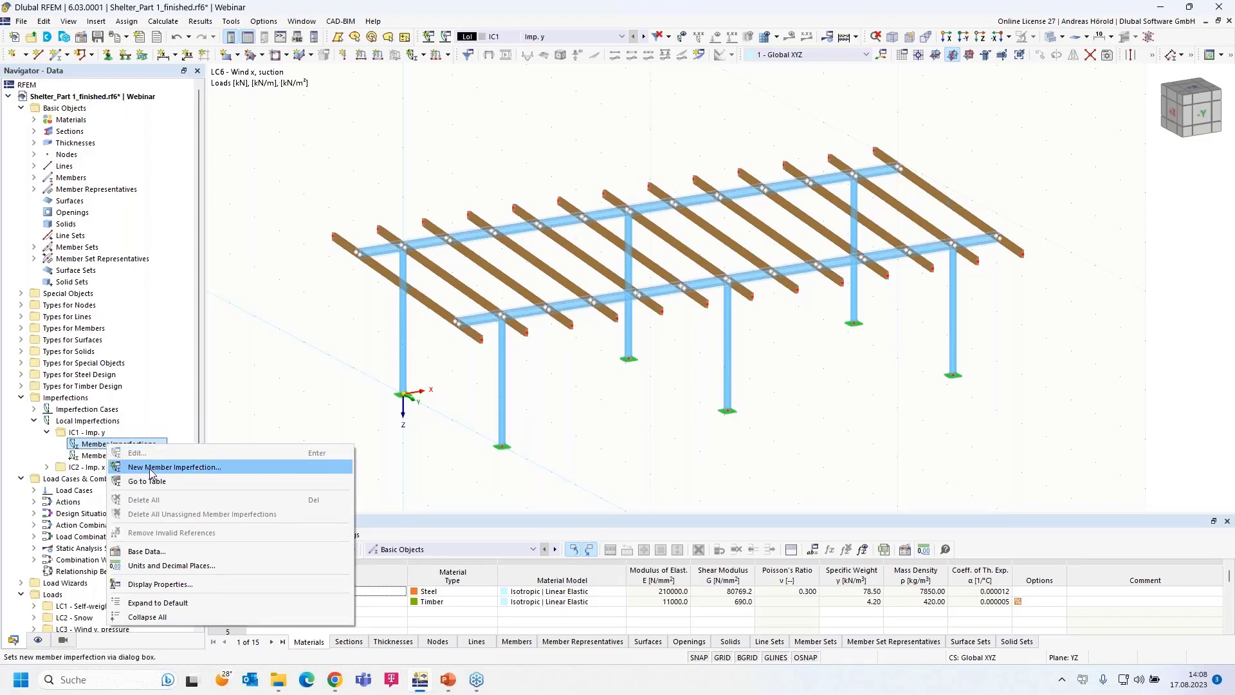
left_click(264, 372)
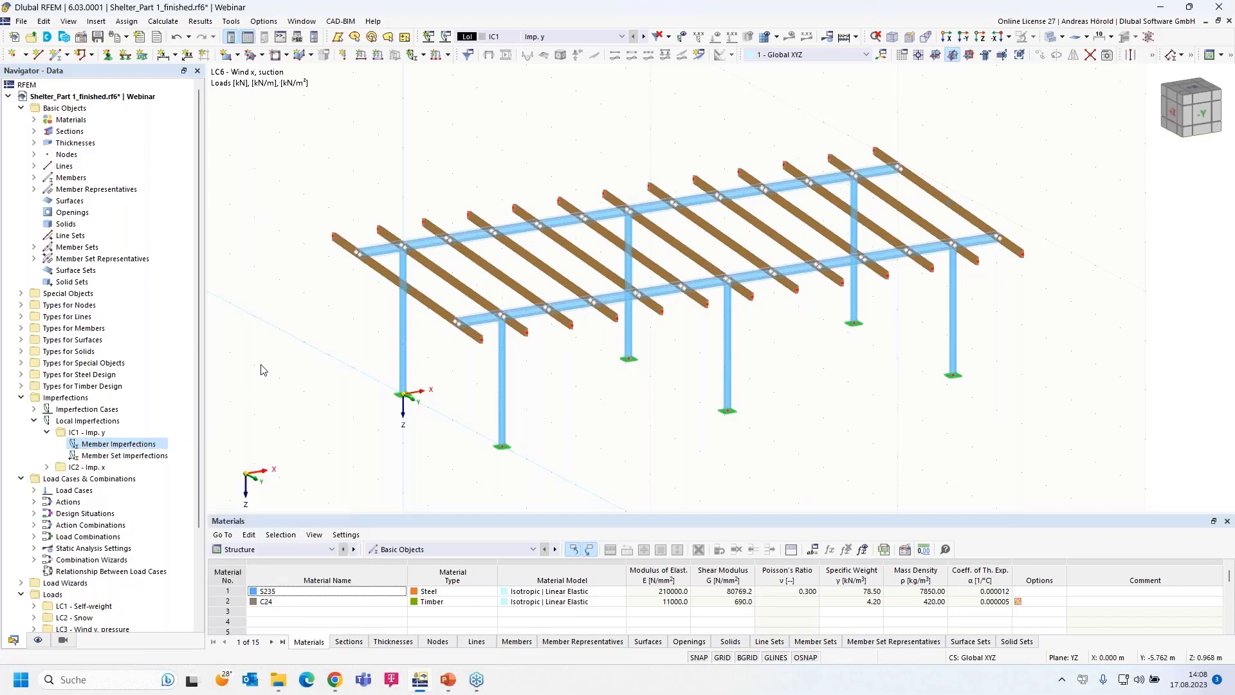
Start a new member imperfection in imperfection case IC1 - Imp. y with the imperfection type Initial Sway.
left_click(424, 56)
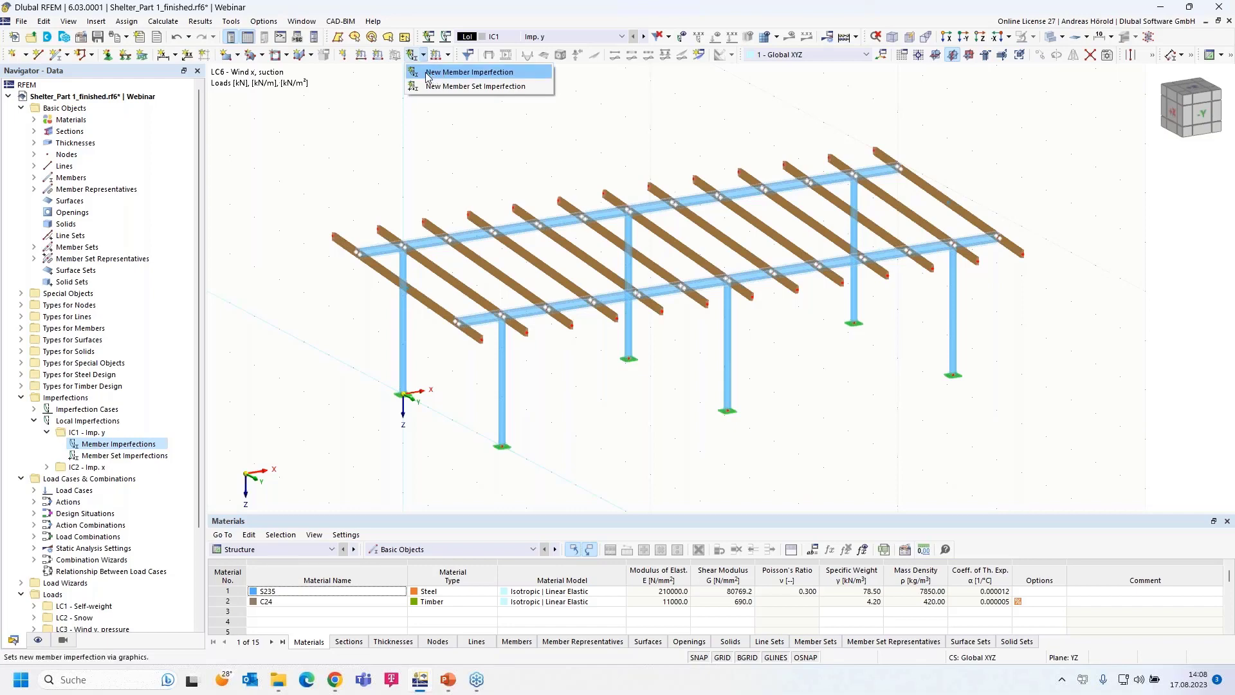
left_click(428, 74)
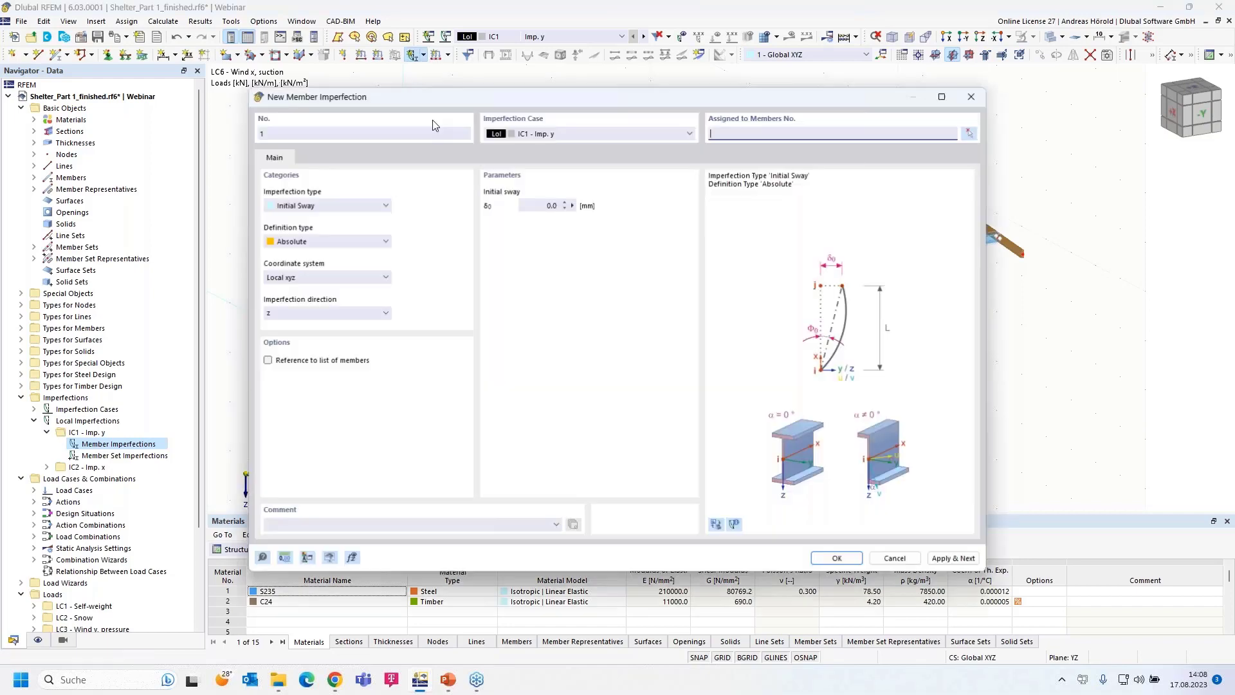
left_click(588, 133)
left_click(587, 134)
left_click(588, 134)
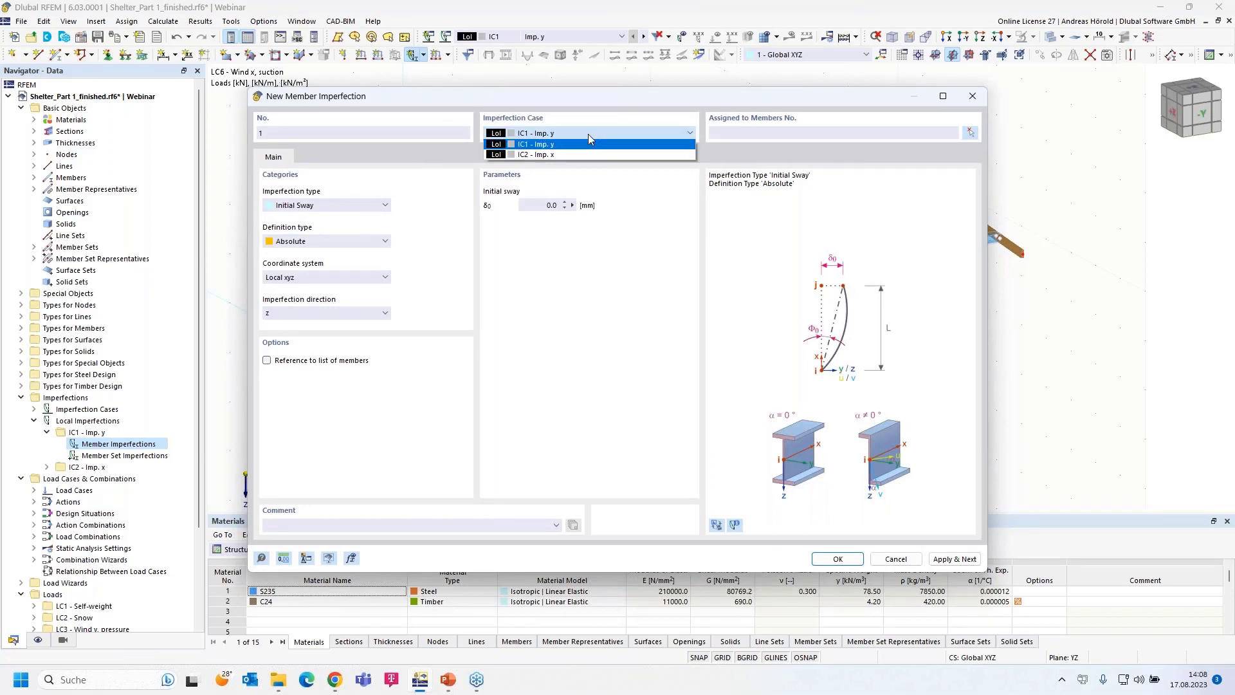
left_click(588, 134)
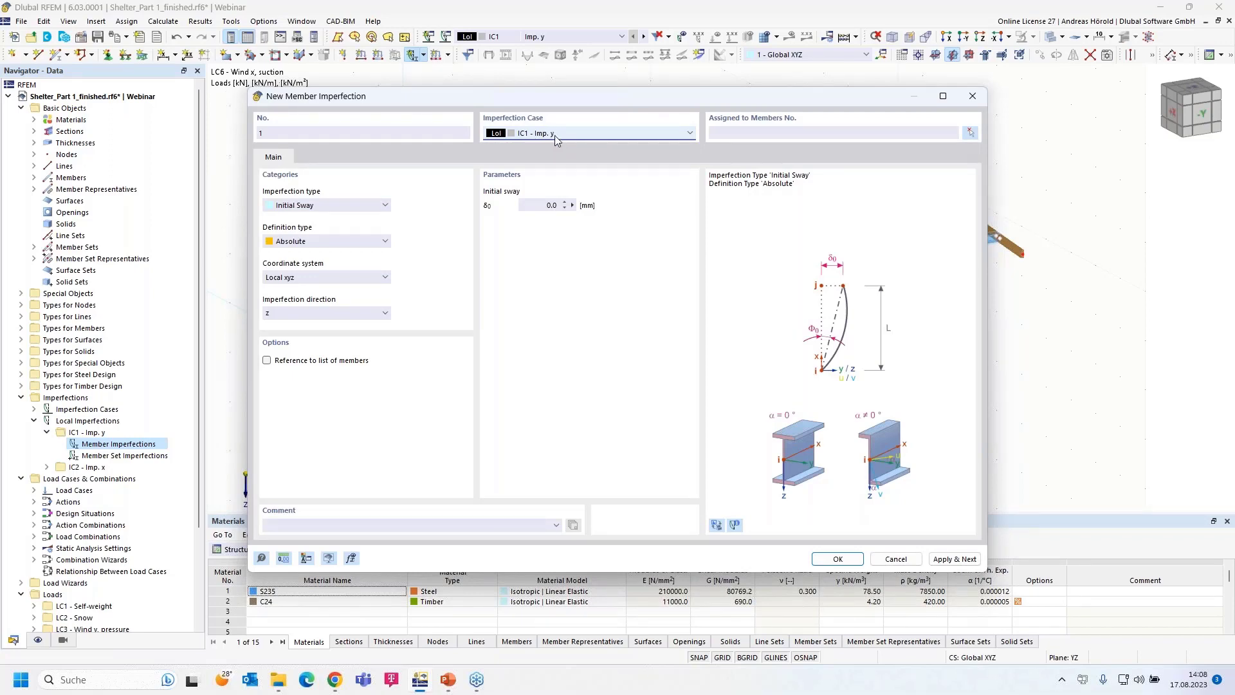
left_click(329, 204)
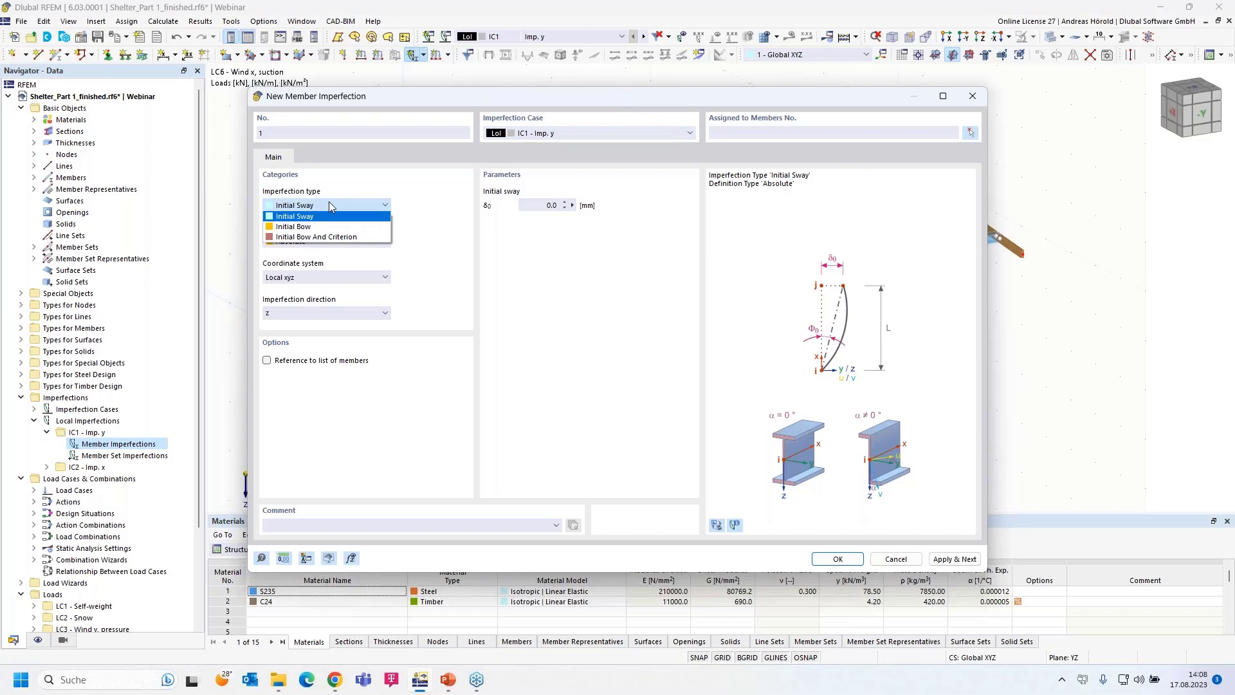
left_click(329, 205)
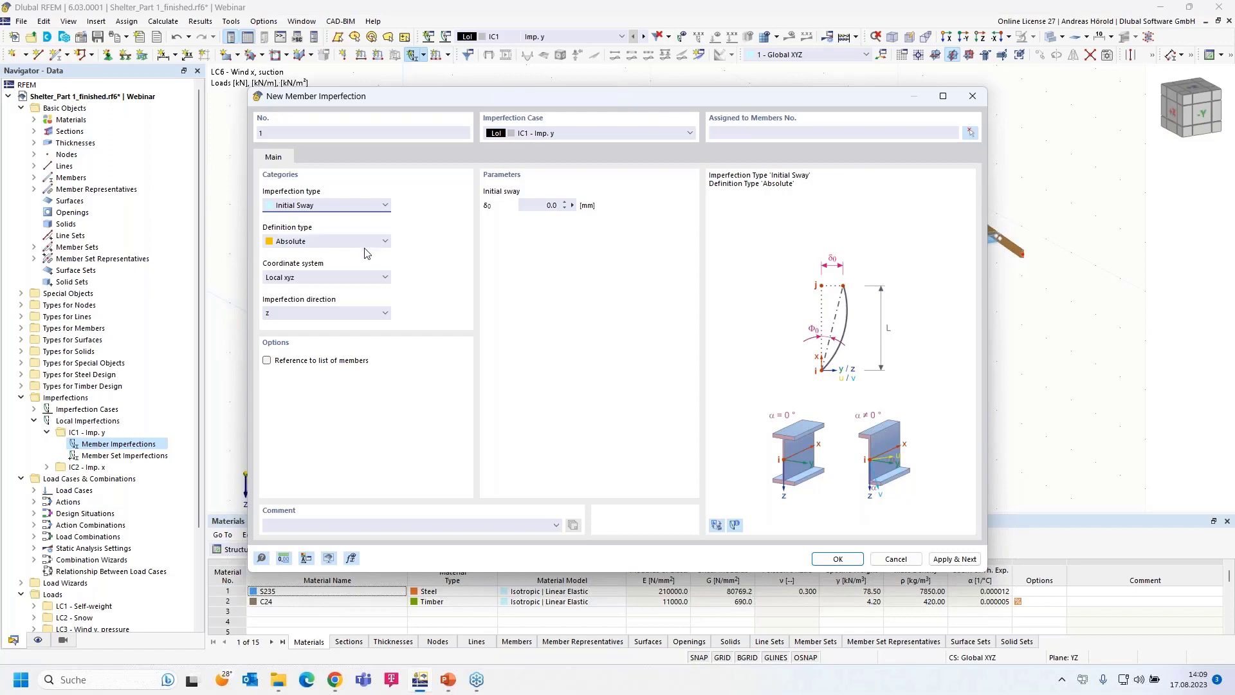
Define the initial sway according to EN 1993-1-1 and set its imperfection direction to local y.
left_click(343, 242)
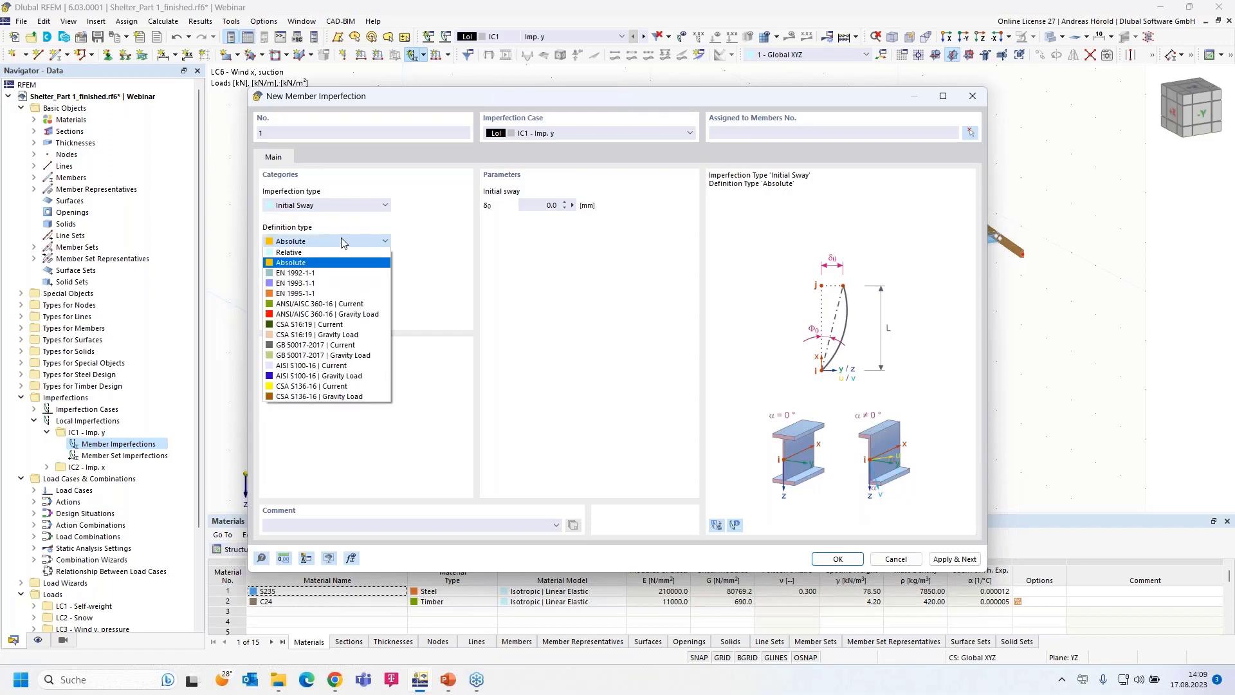
left_click(342, 284)
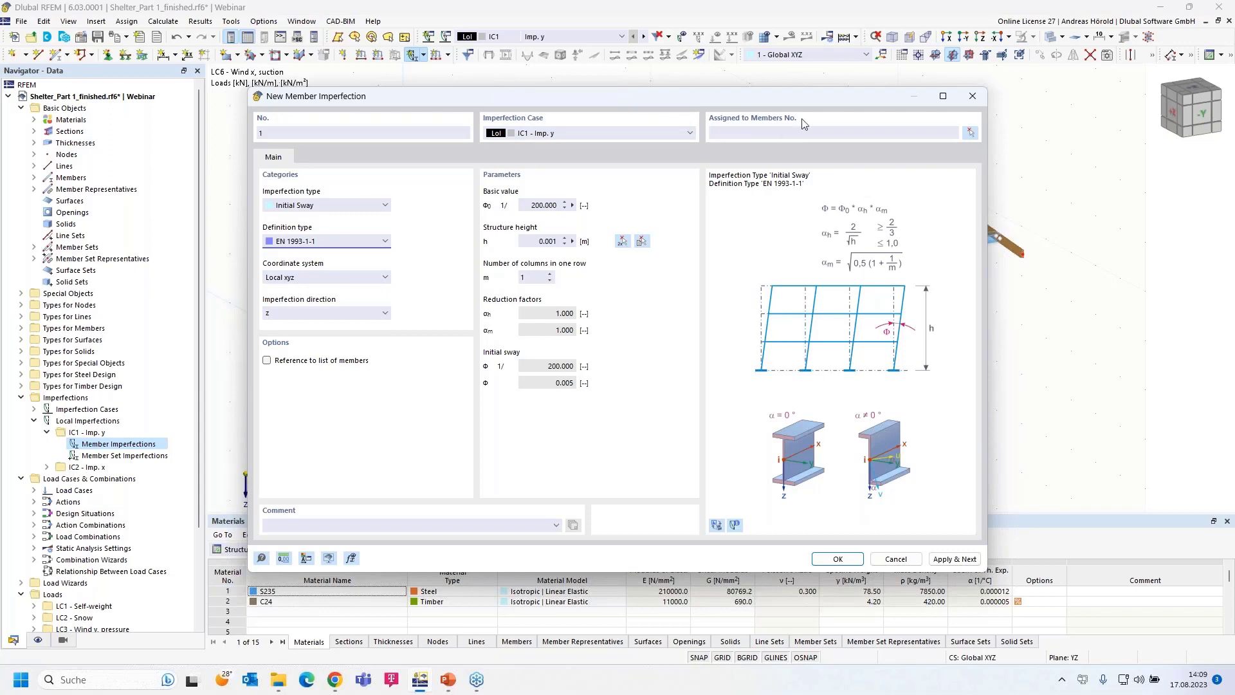
left_click_drag(809, 99, 652, 88)
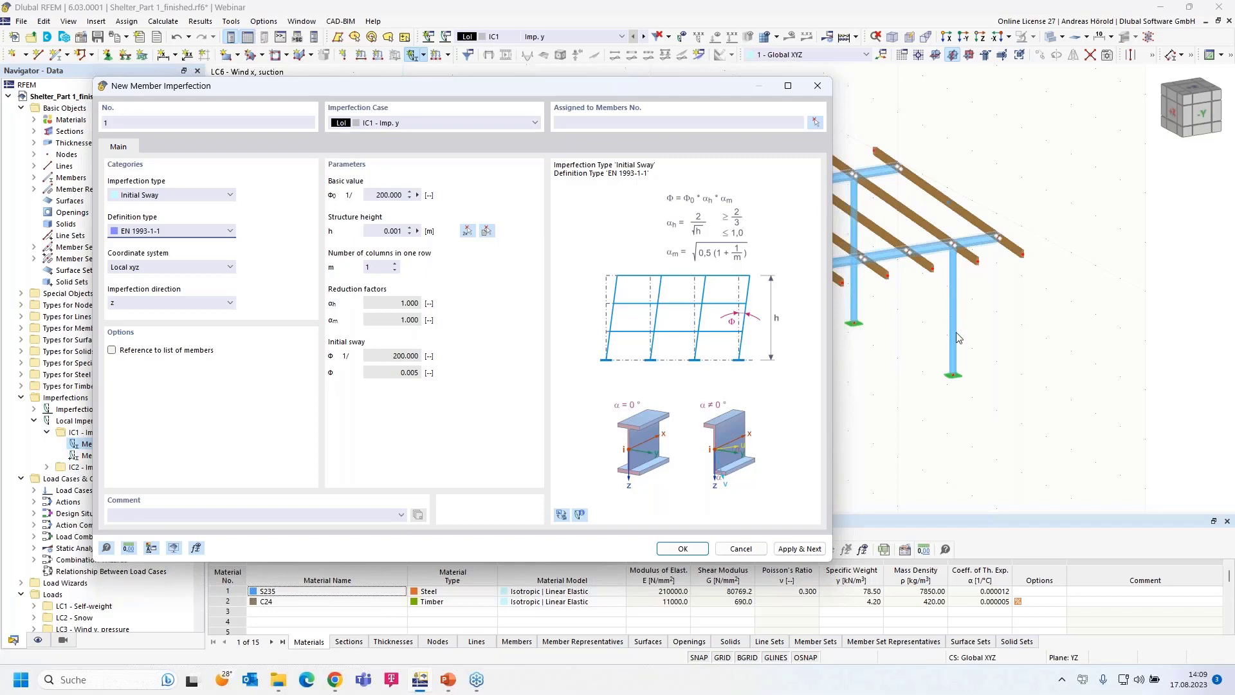
left_click(209, 304)
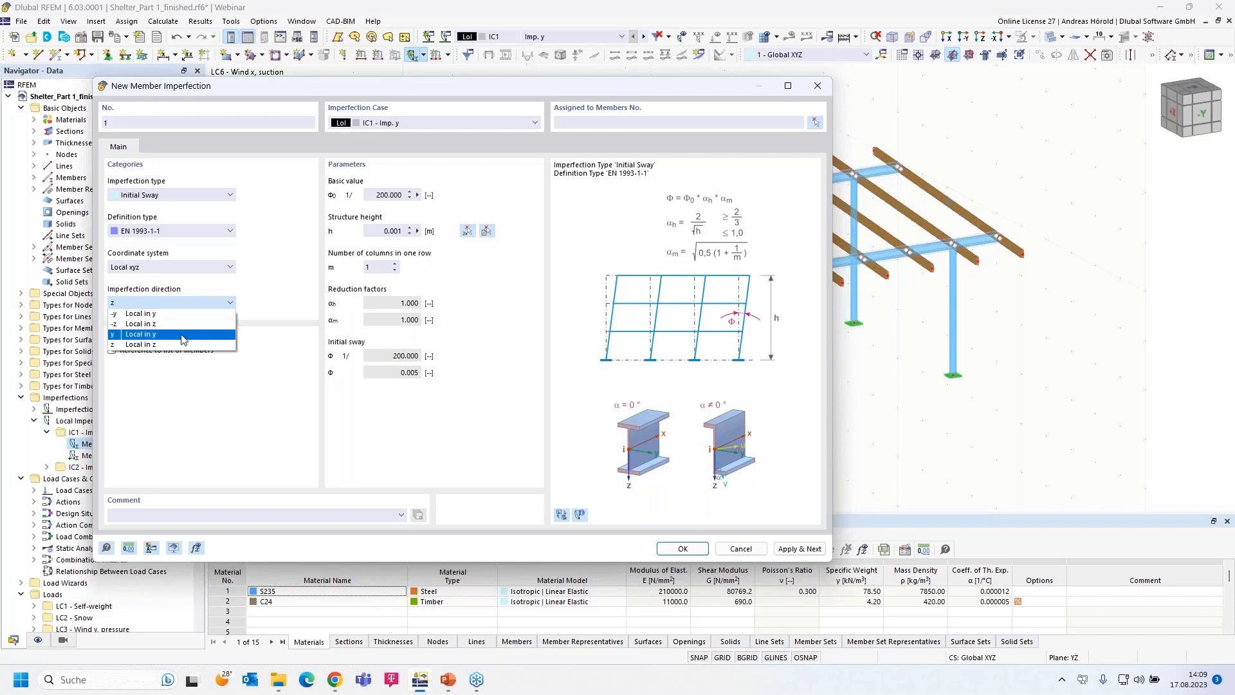
left_click(183, 335)
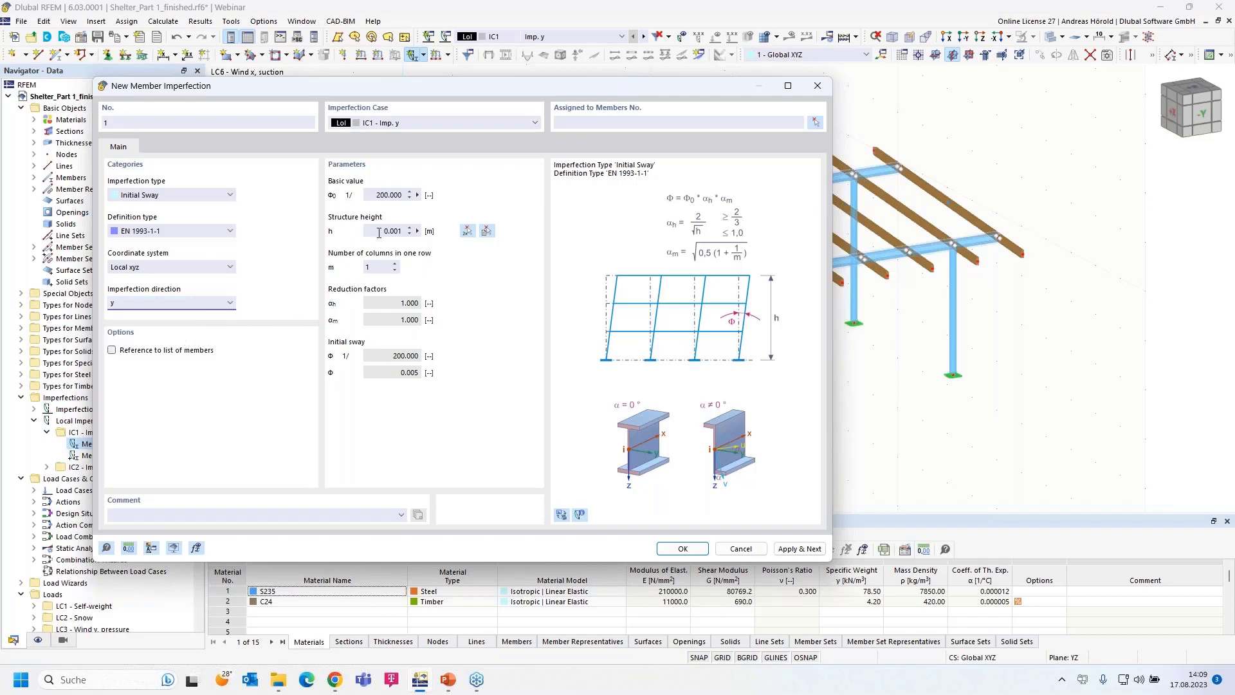
Set the structure height to 3.000 m by measuring the column at the origin from base to top.
left_click(417, 230)
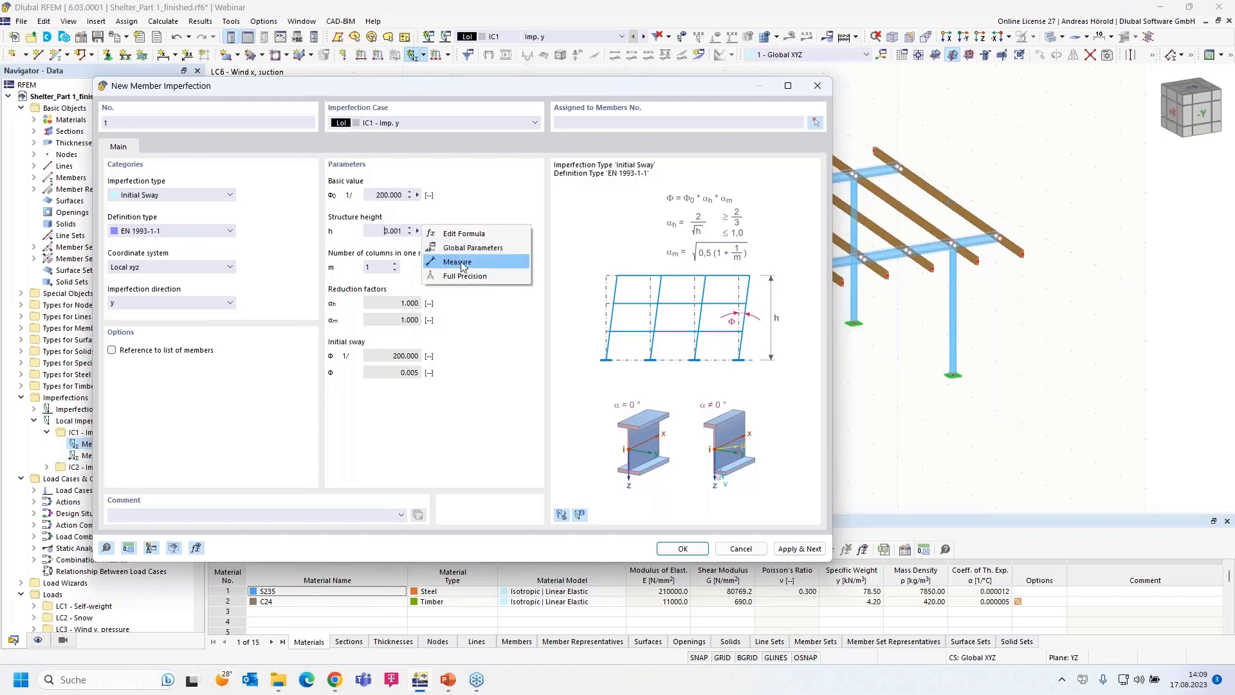
left_click(463, 263)
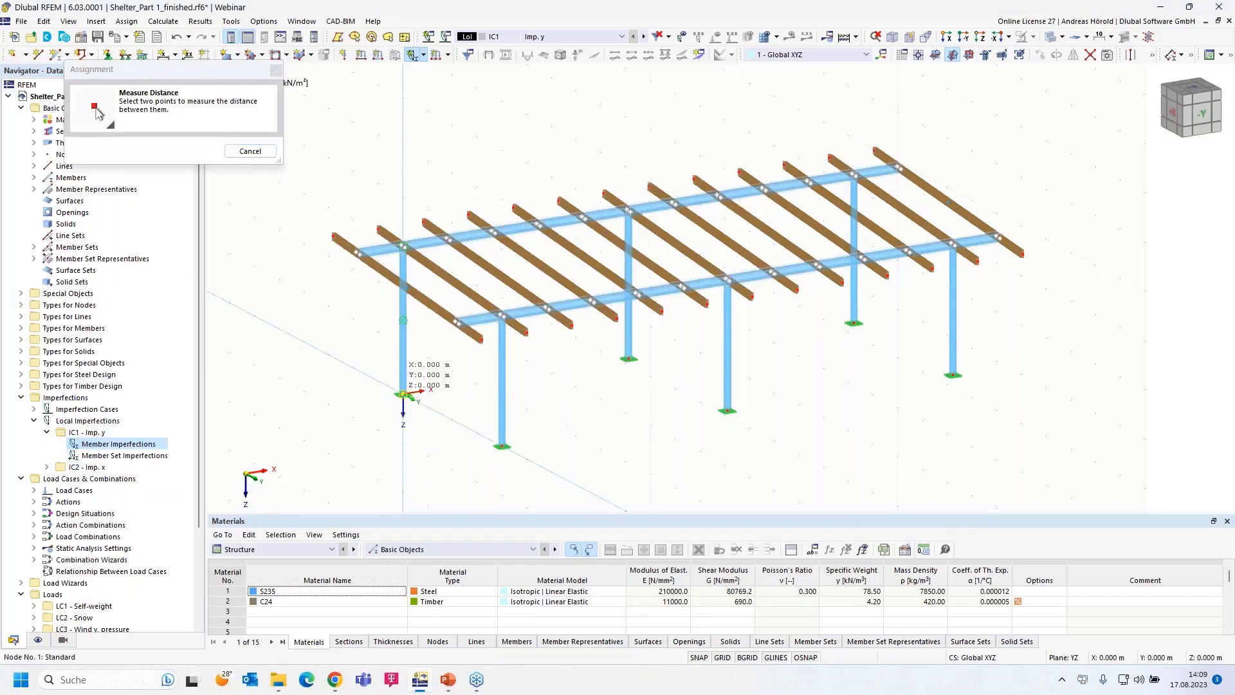
left_click(403, 394)
left_click(403, 246)
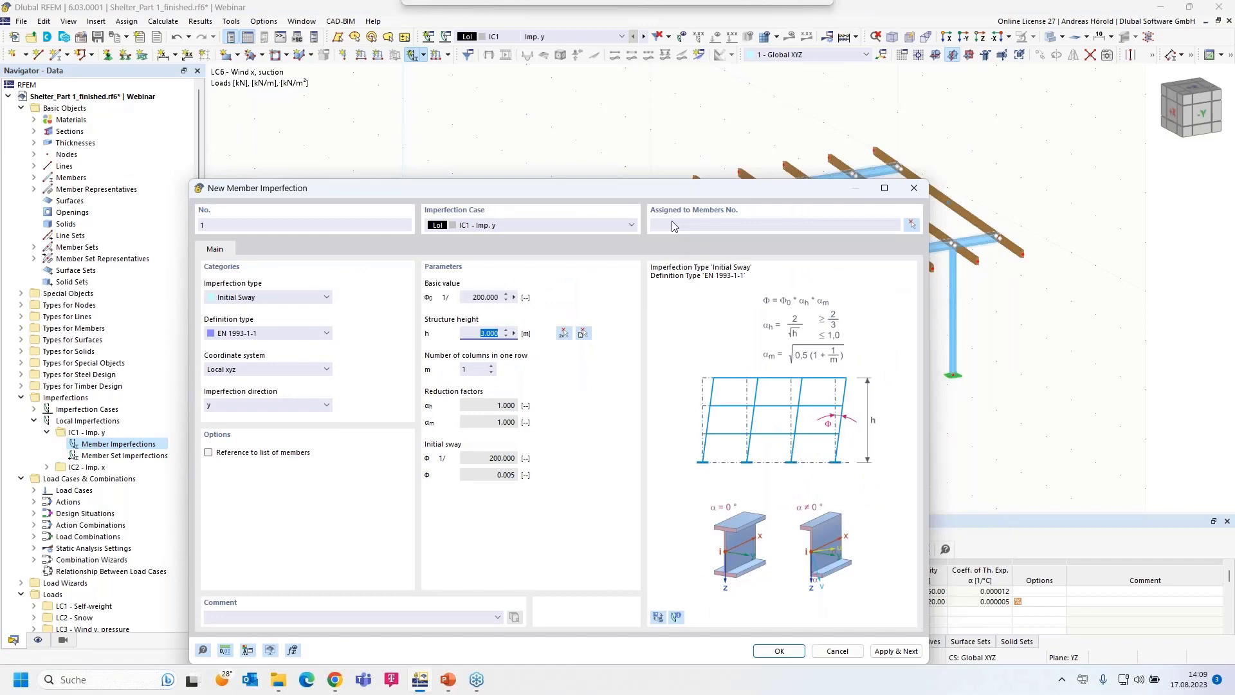
Set the number of columns in one row to 2 and save the member imperfection without assigning members.
left_click(911, 224)
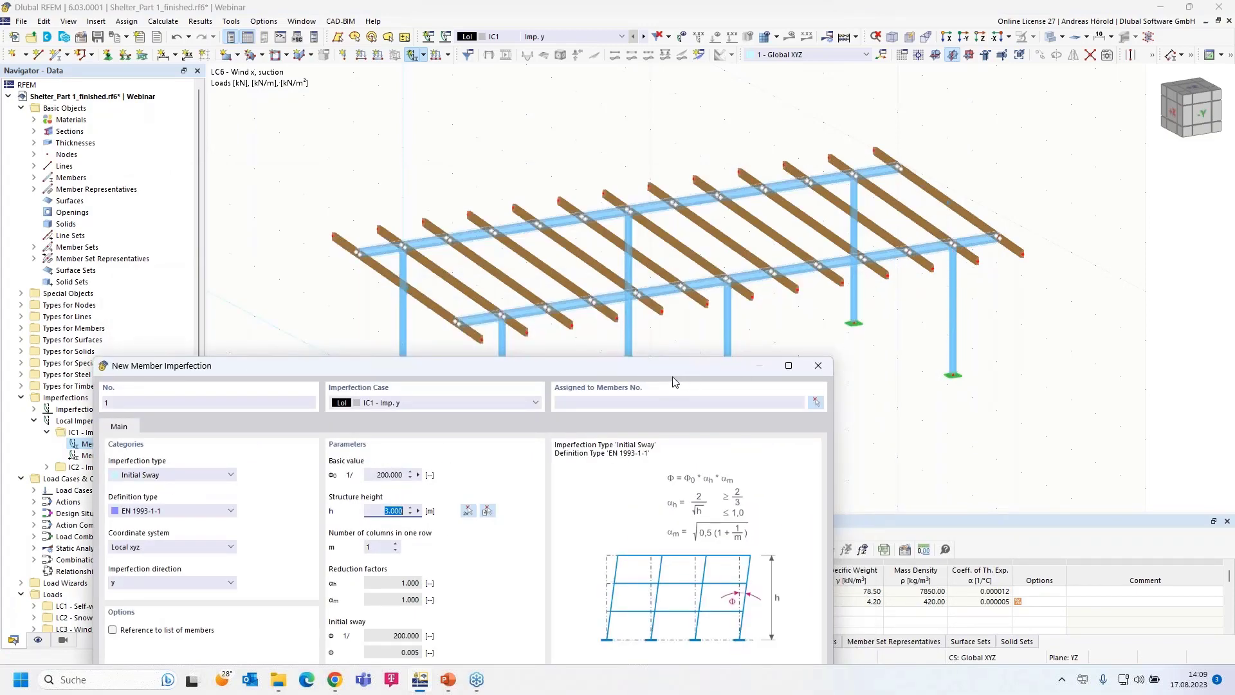
left_click_drag(652, 366, 707, 222)
key("Escape")
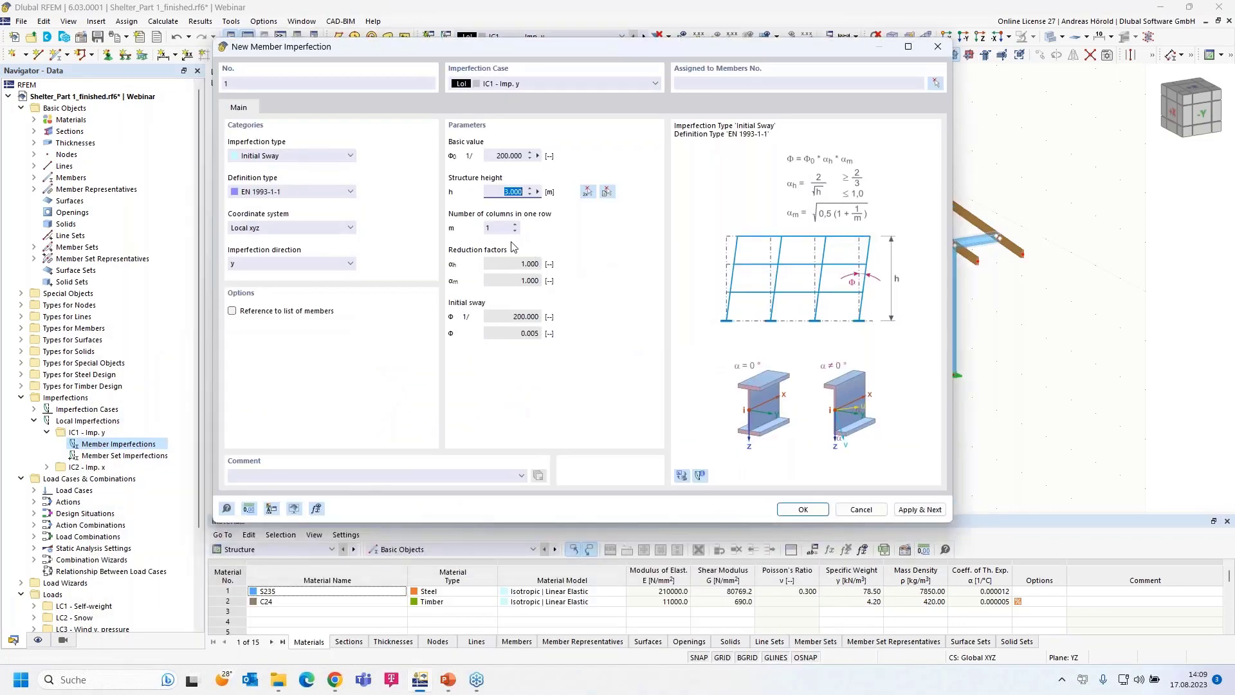
left_click(515, 225)
left_click_drag(703, 49, 492, 73)
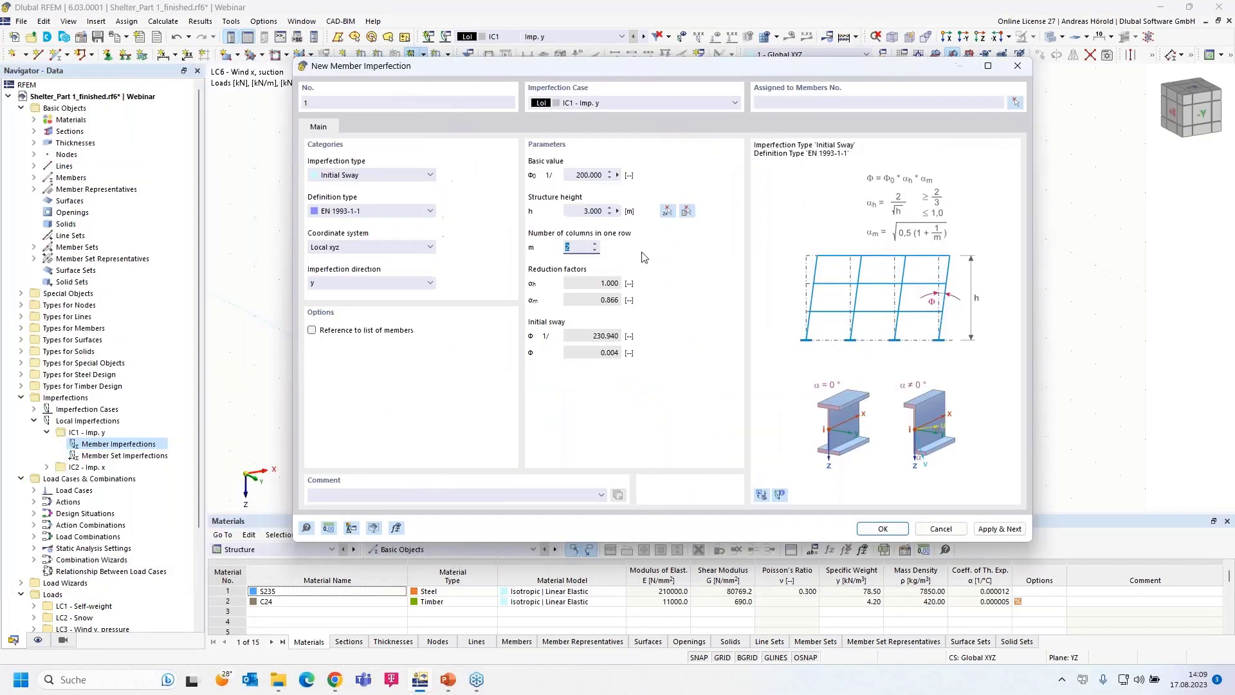
left_click(881, 529)
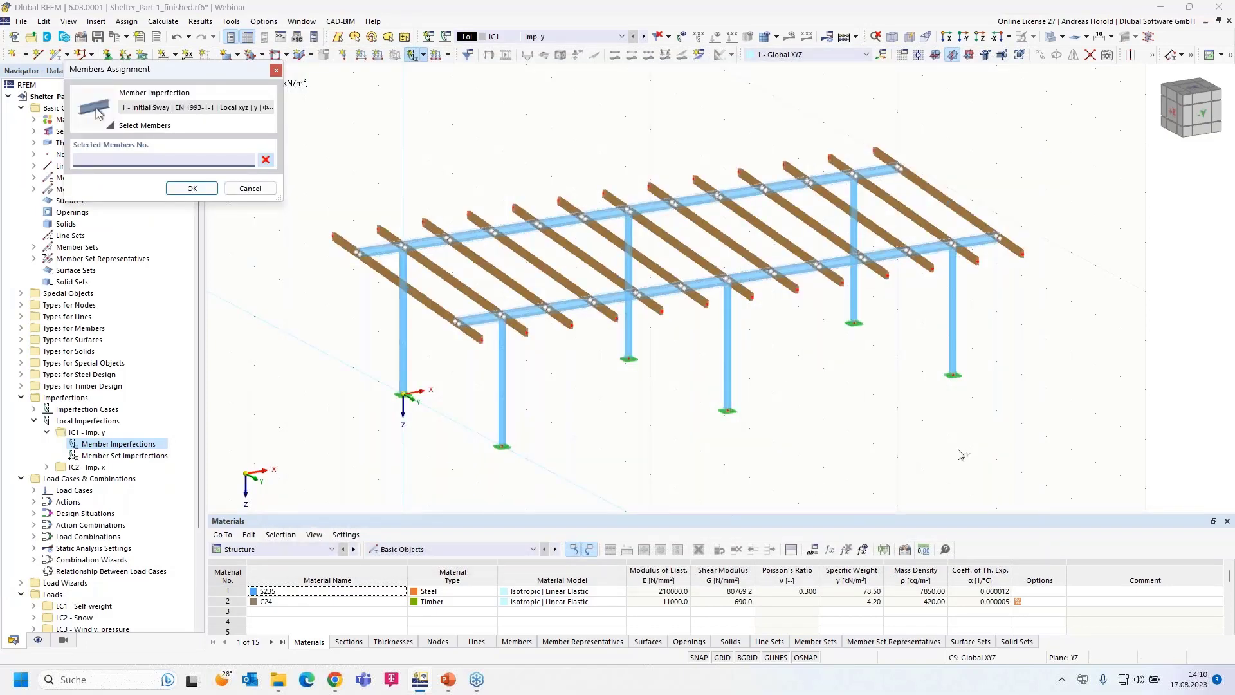
key("Escape")
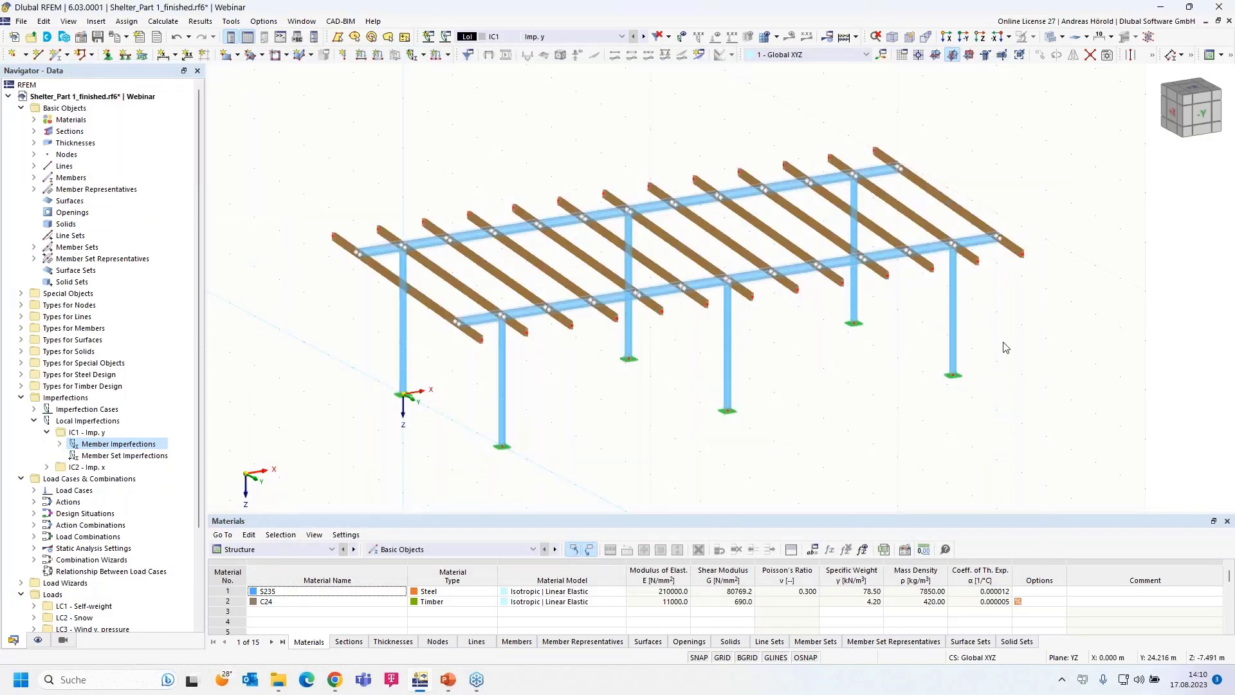
Display the member axis systems x, y, z on the model and examine the local axes of the columns.
middle_click_drag(1003, 343, 998, 323, "ctrl")
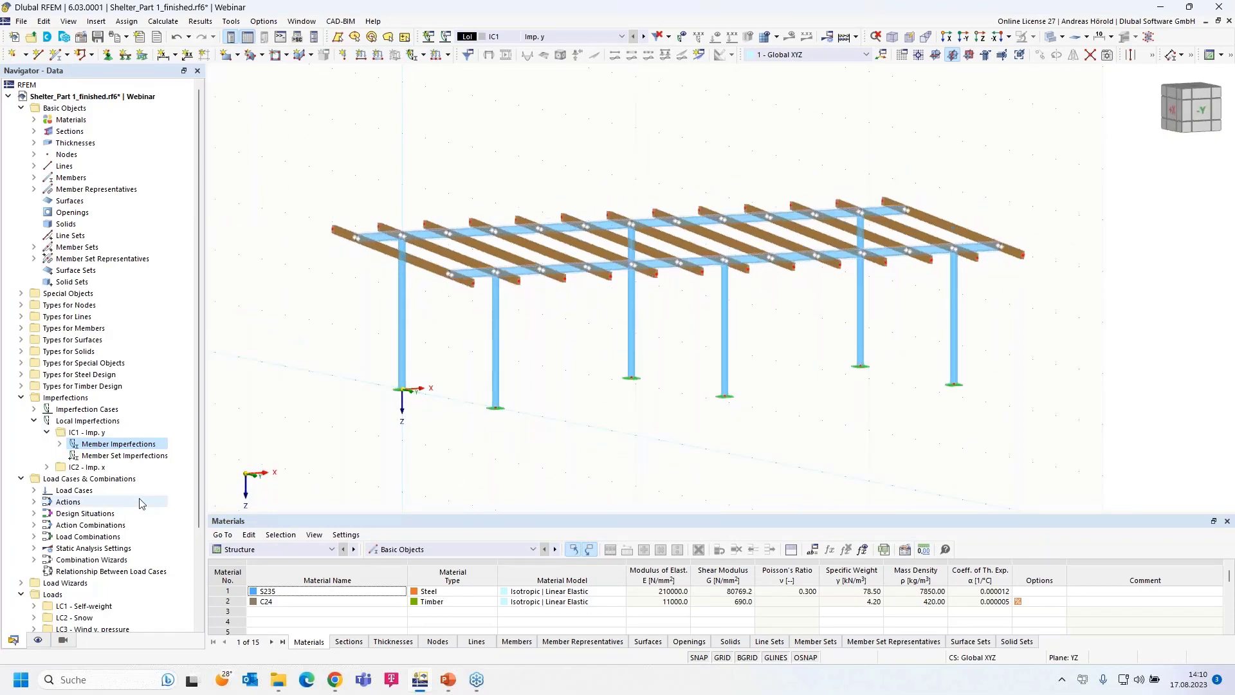
left_click(58, 444)
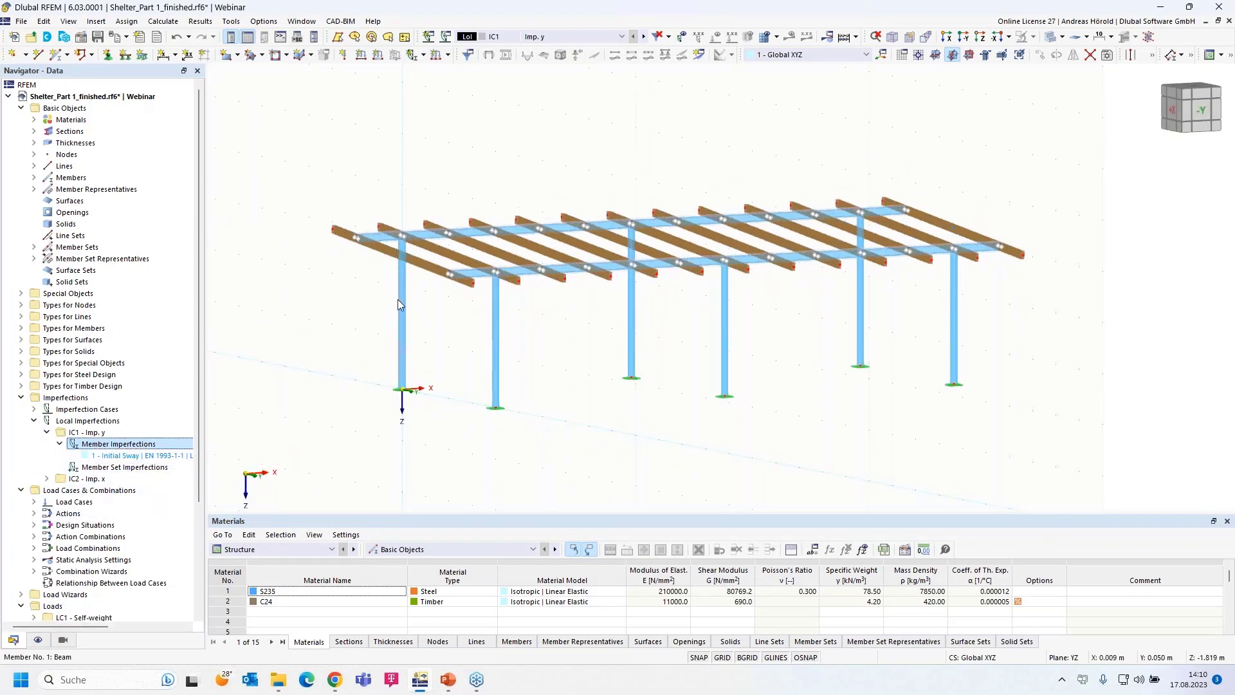
left_click(37, 640)
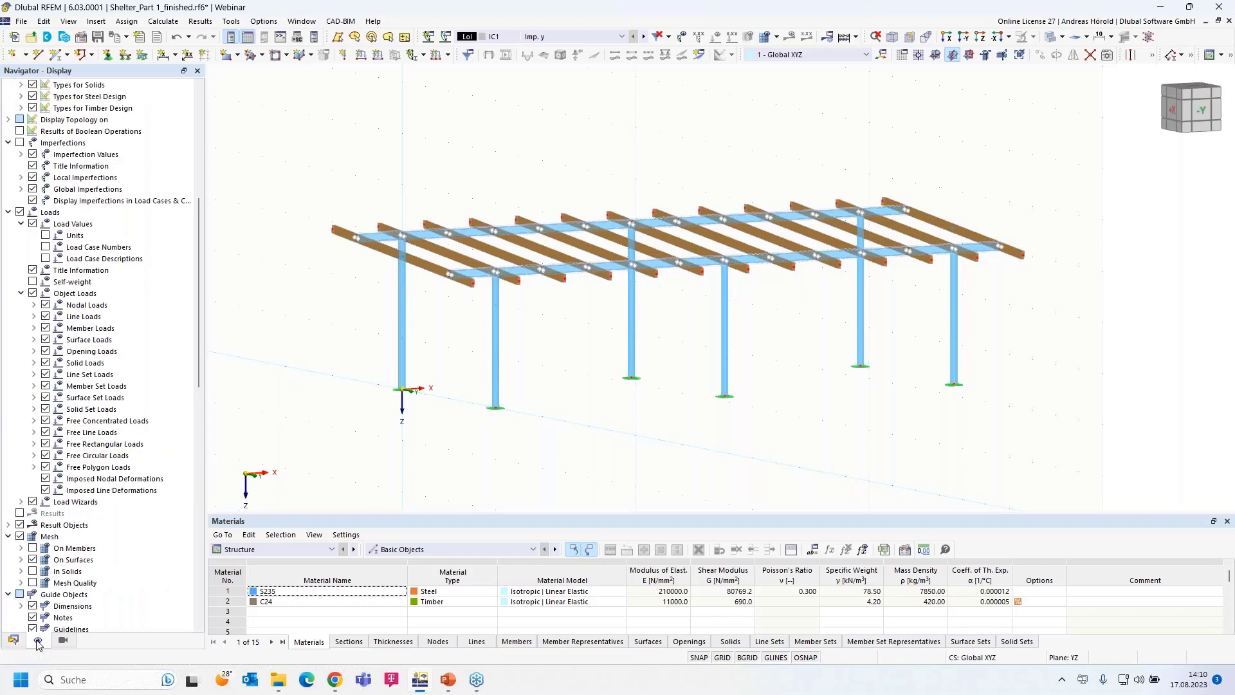
scroll(70, 394, "up", 3)
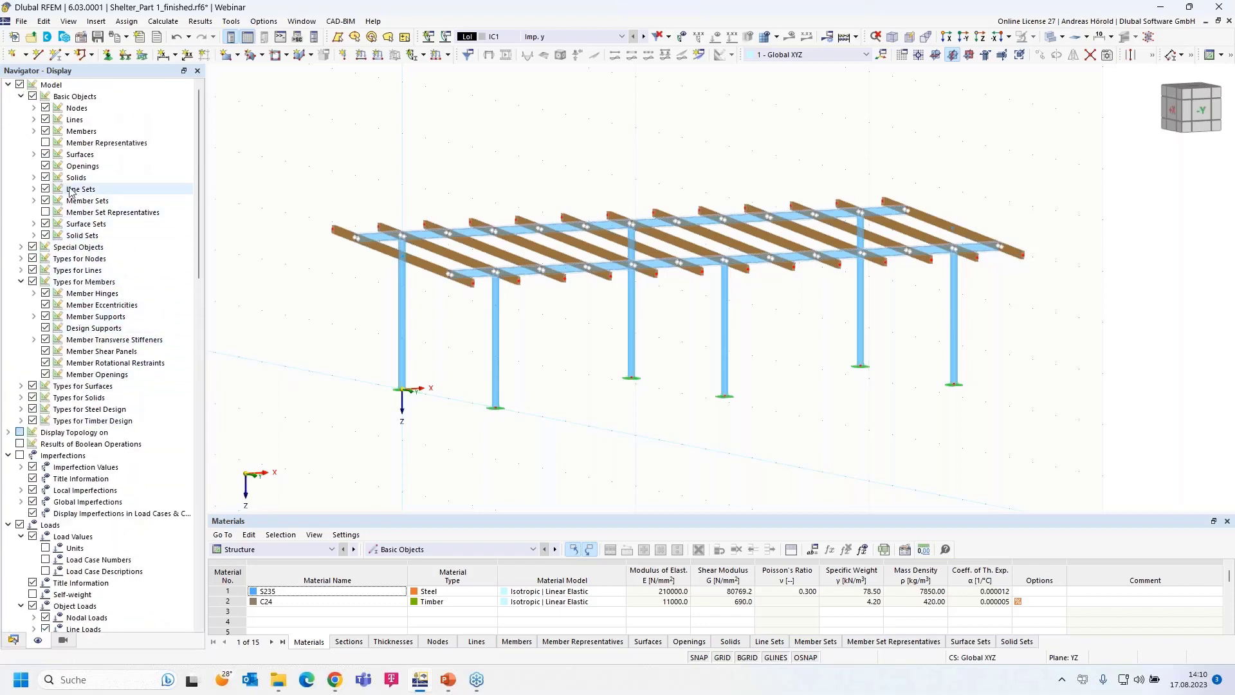
left_click(34, 132)
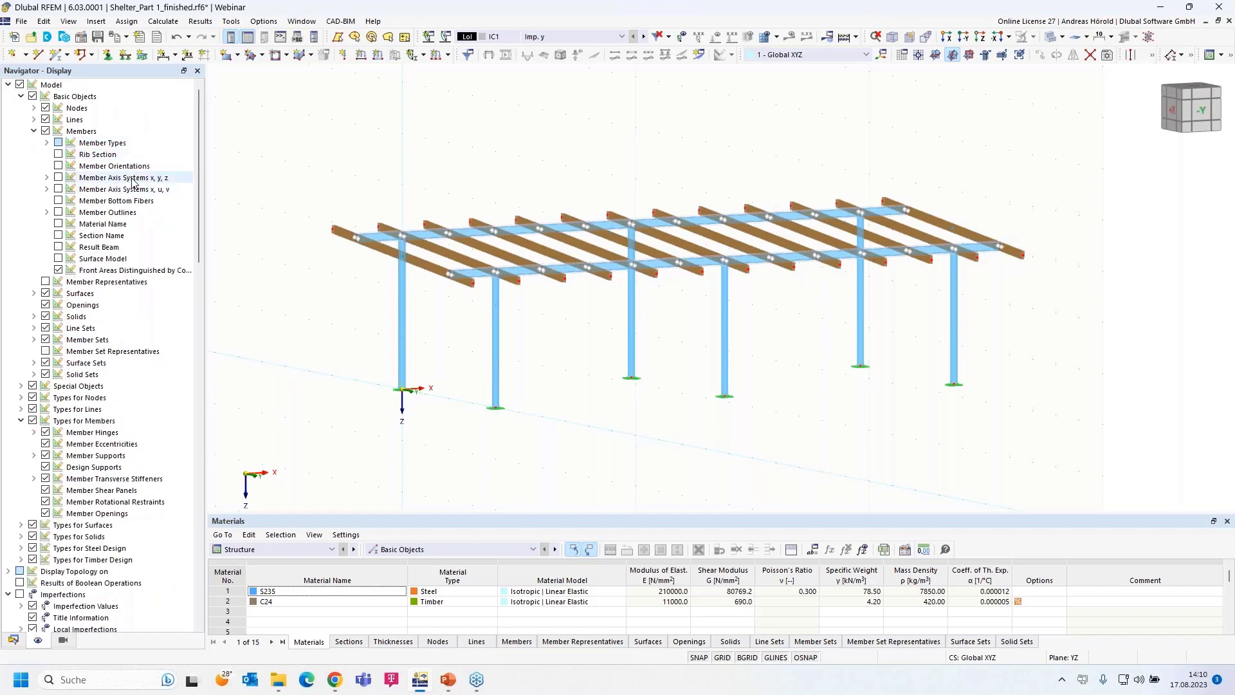
left_click(58, 178)
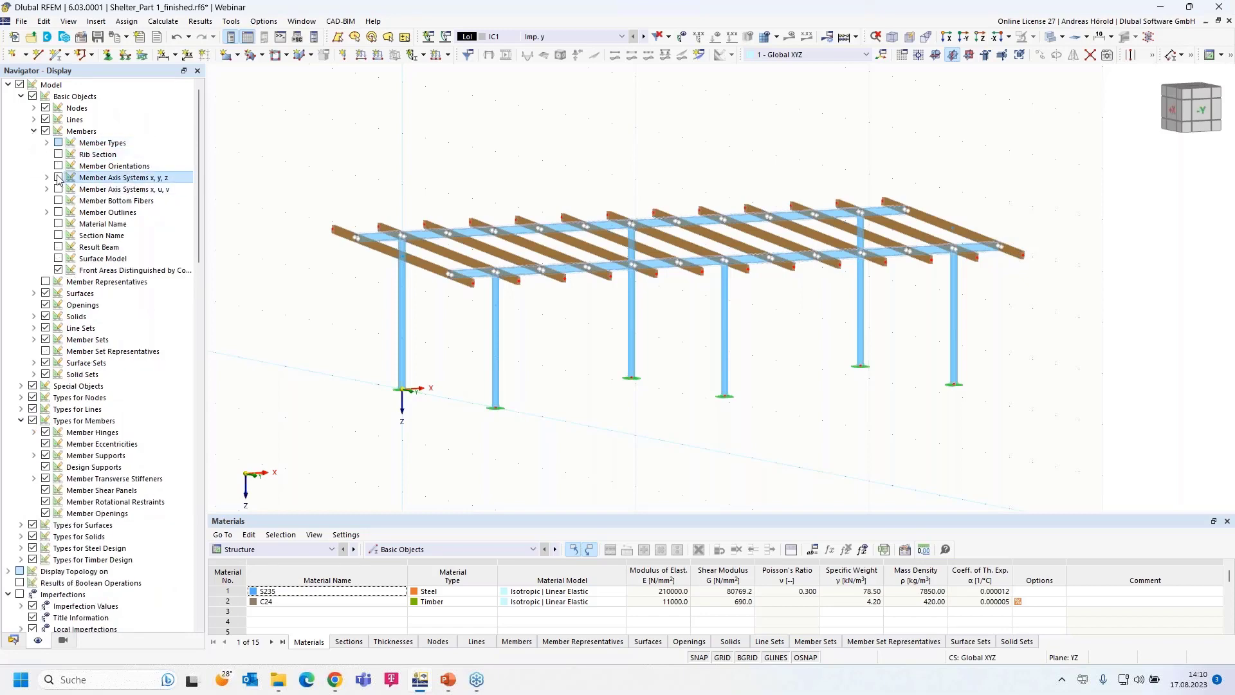
scroll(765, 373, "up", 1)
scroll(765, 373, "up", 2)
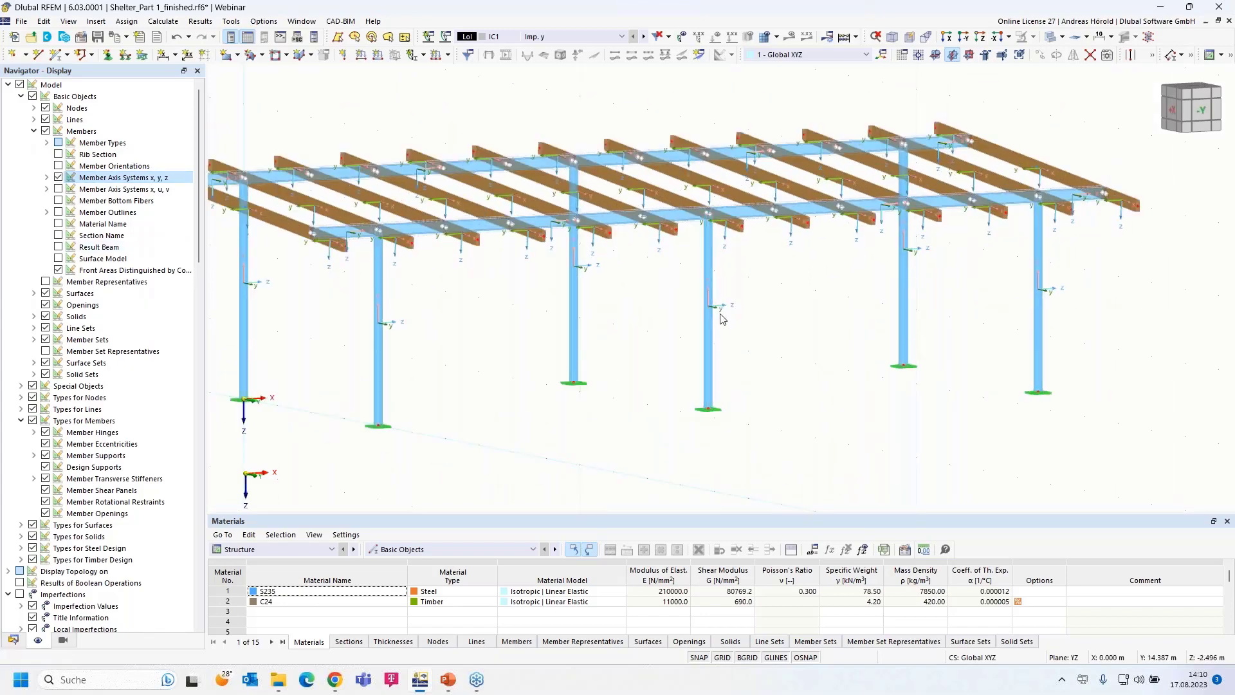
middle_click_drag(441, 387, 497, 365)
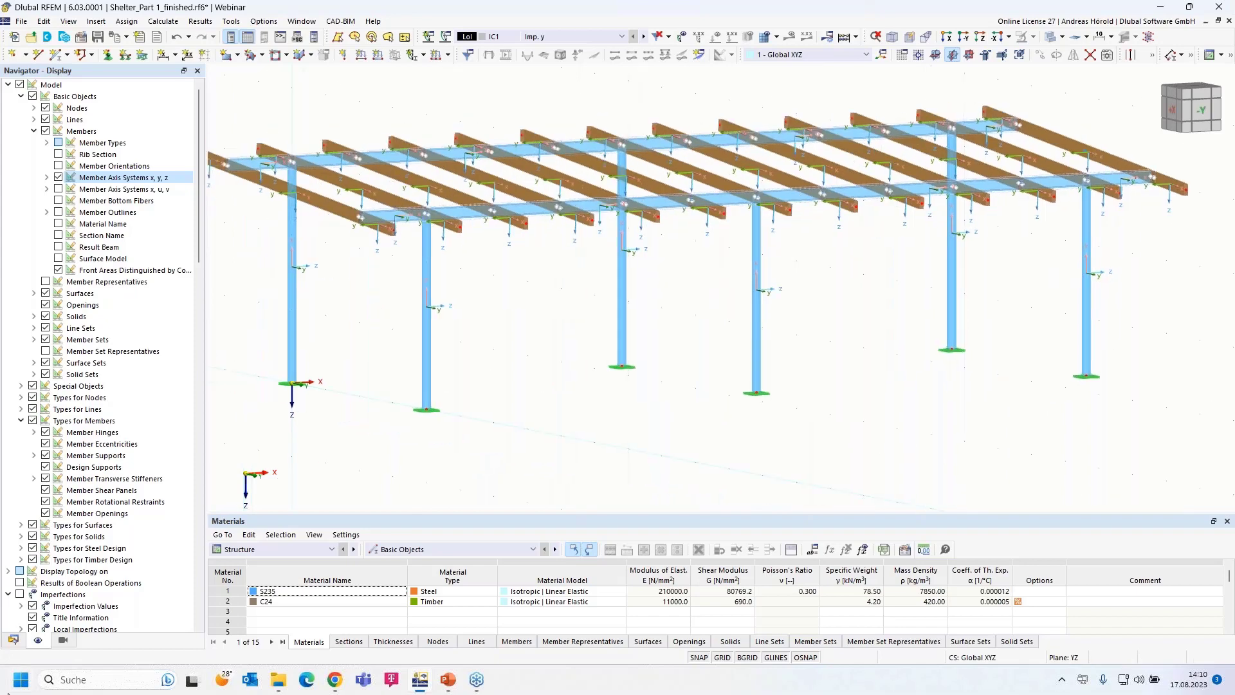
Reopen the initial sway imperfection of IC1 - Imp. y, assign it to column members 1,2,5,8,9,12 and save it.
left_click(13, 640)
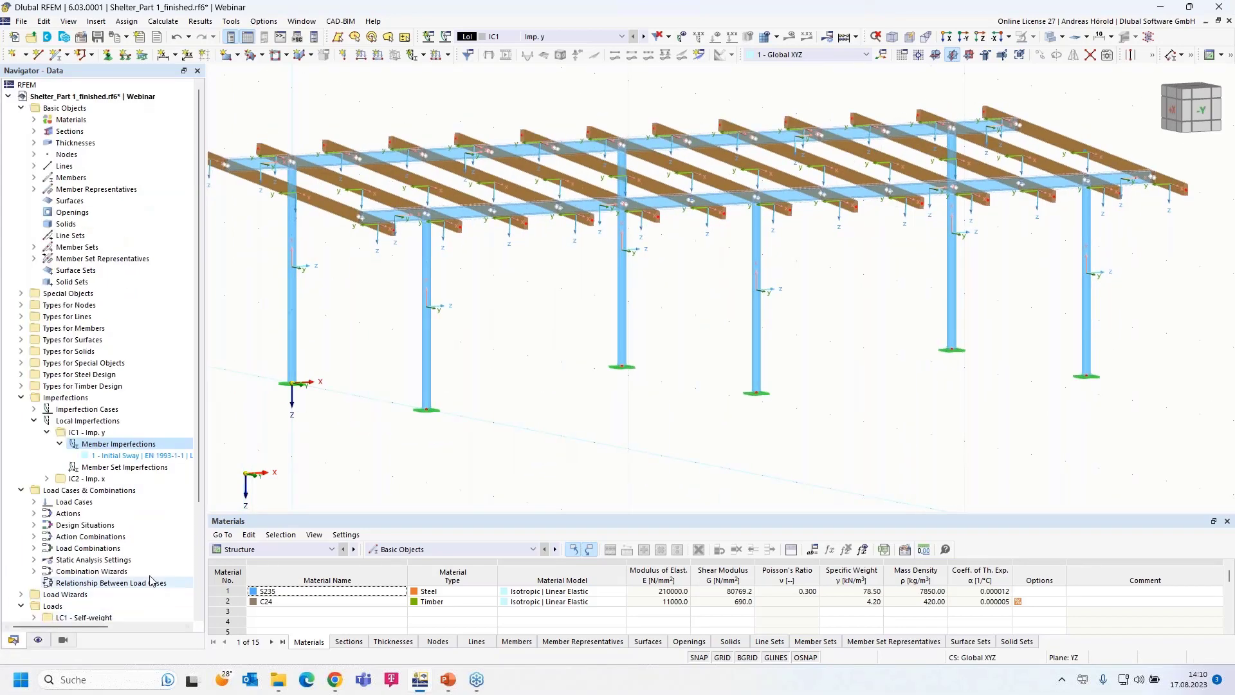
double_click(134, 456)
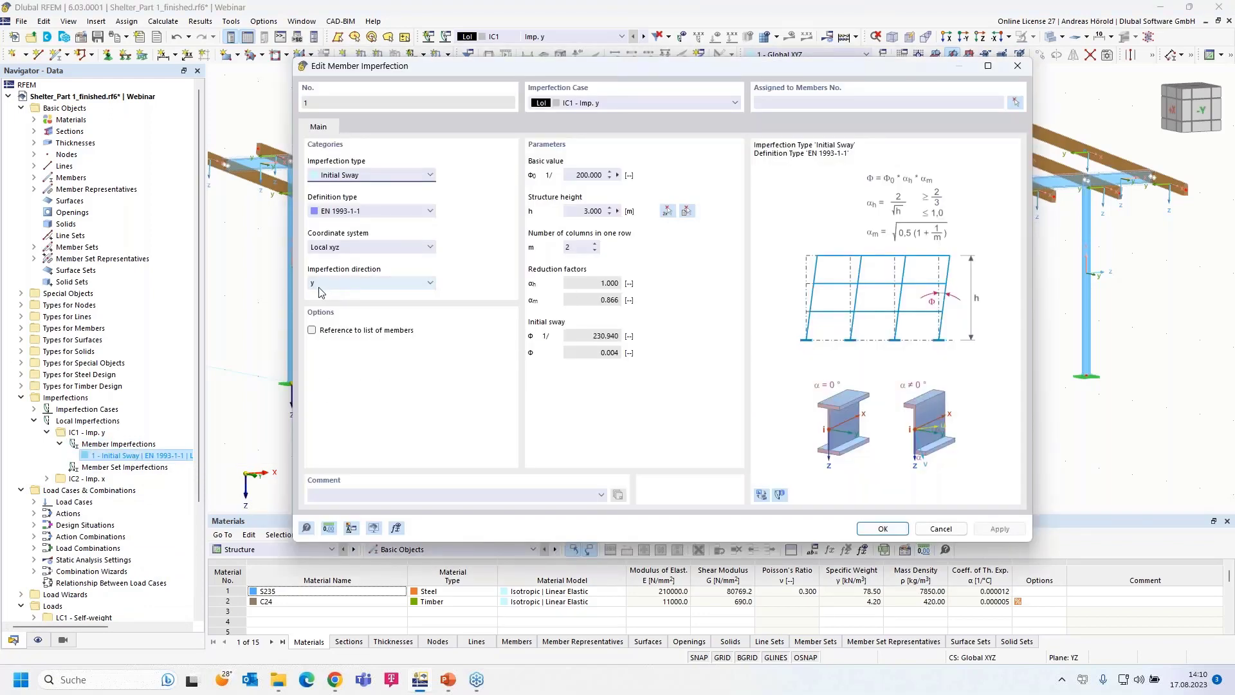
left_click_drag(674, 68, 505, 97)
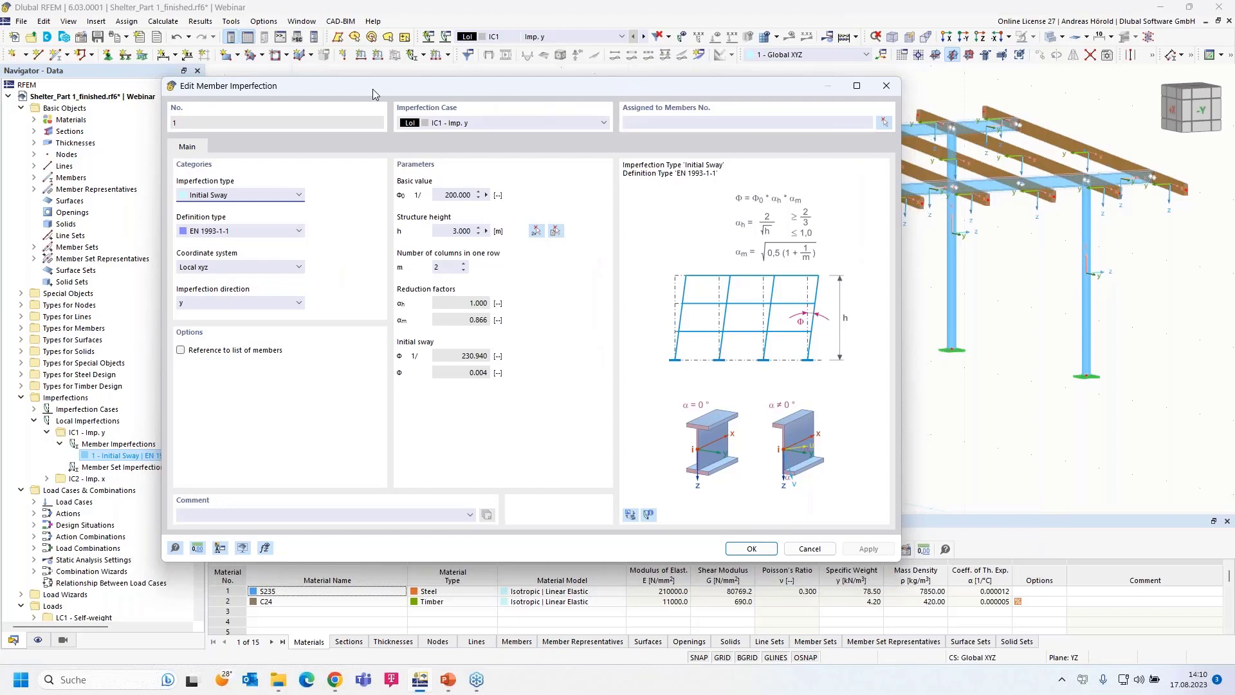
left_click_drag(398, 88, 659, 89)
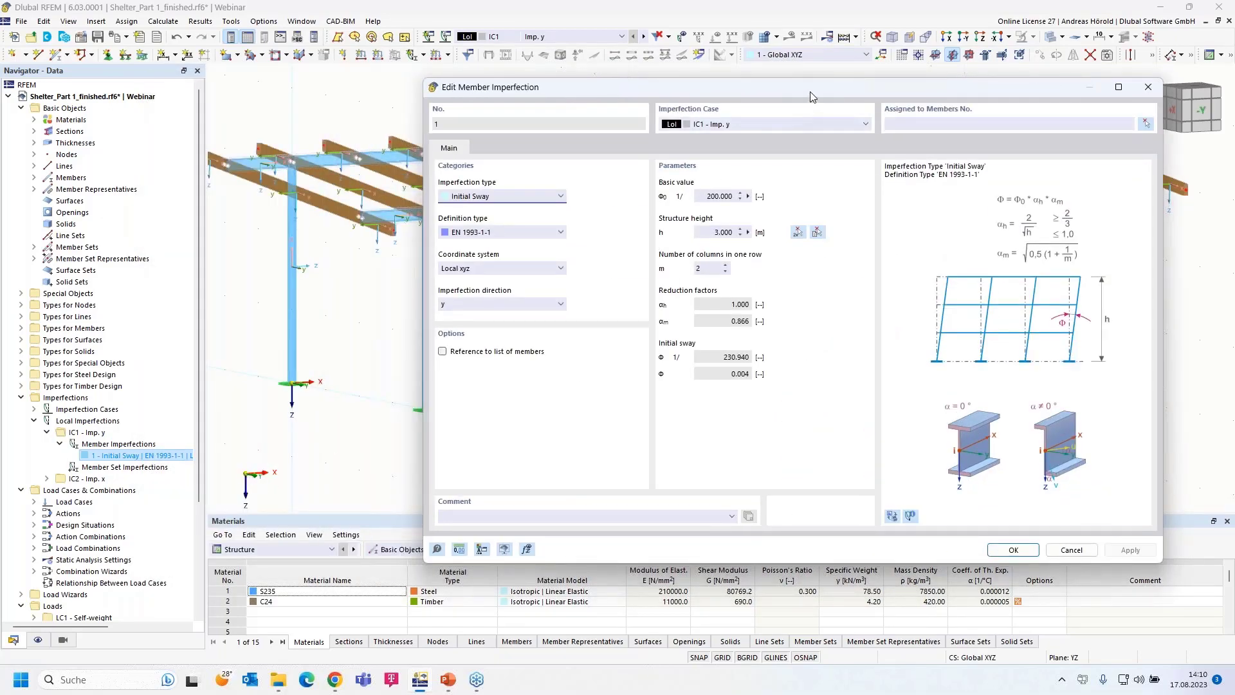
left_click_drag(761, 88, 551, 76)
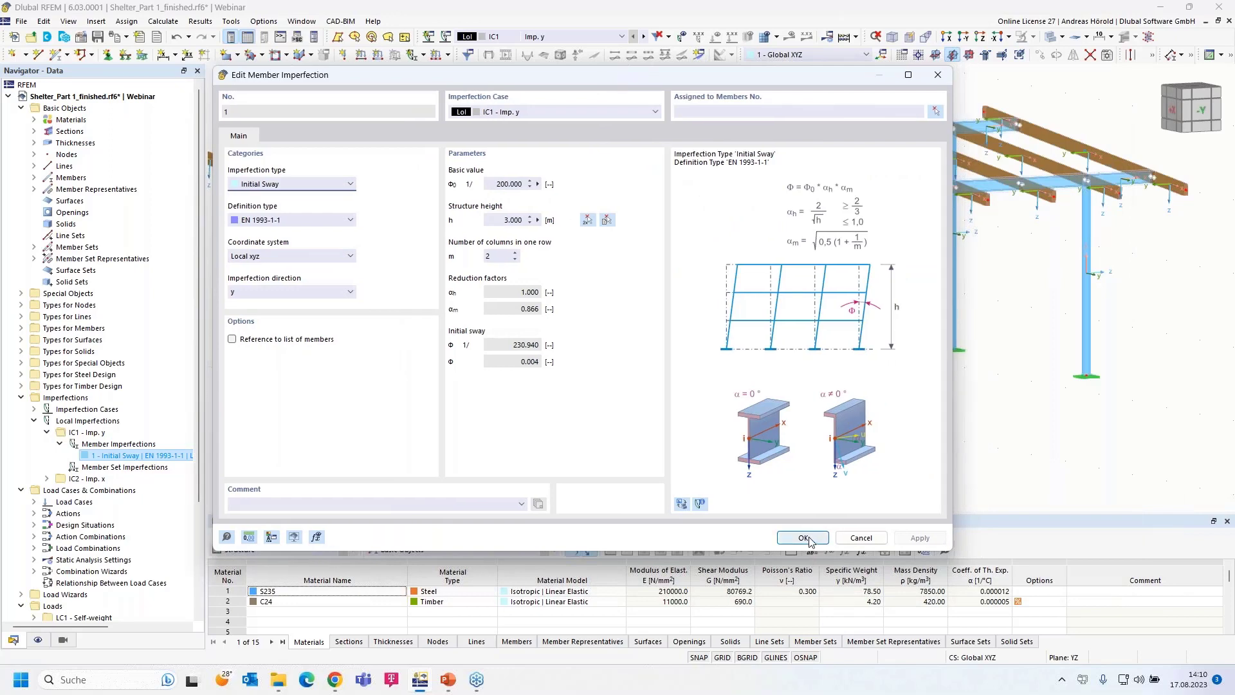
left_click(936, 112)
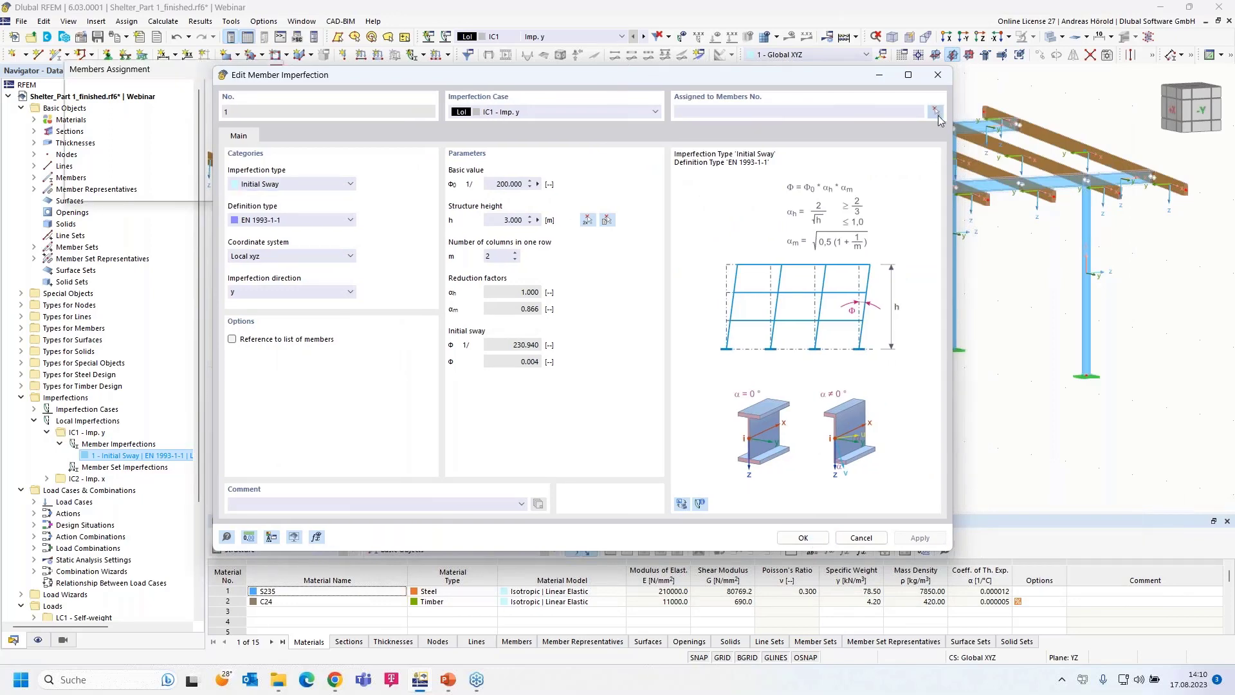
left_click_drag(1140, 284, 265, 493)
left_click(187, 188)
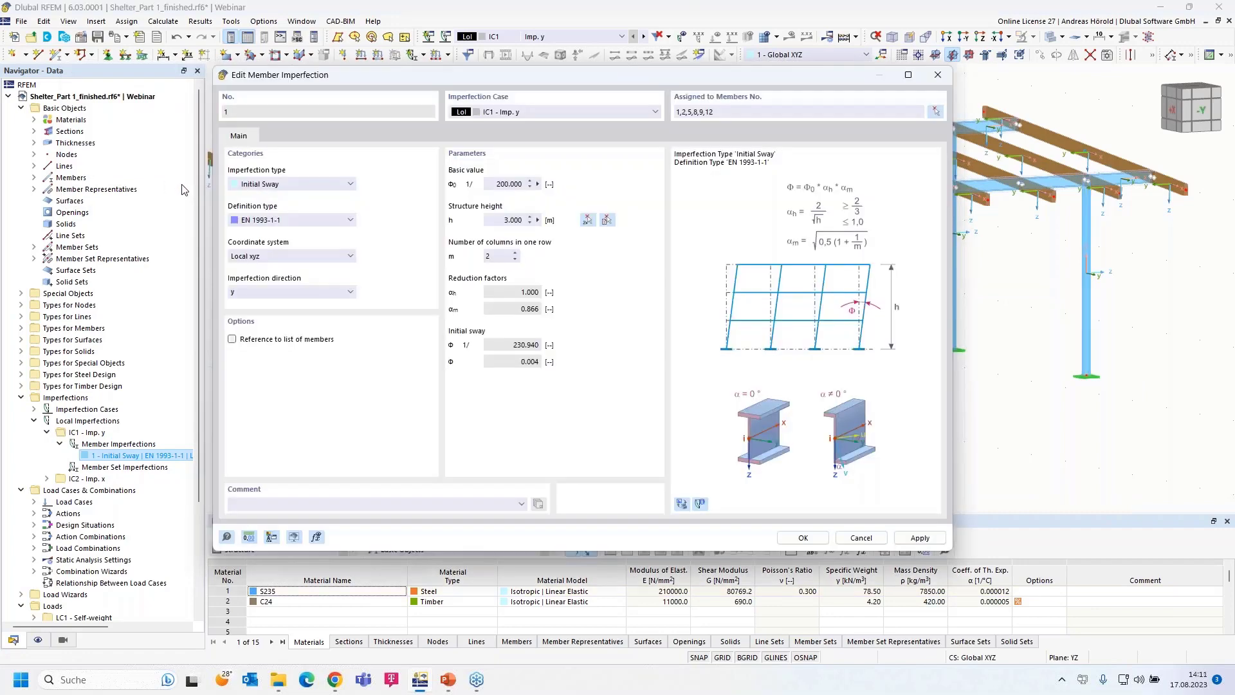
left_click(801, 538)
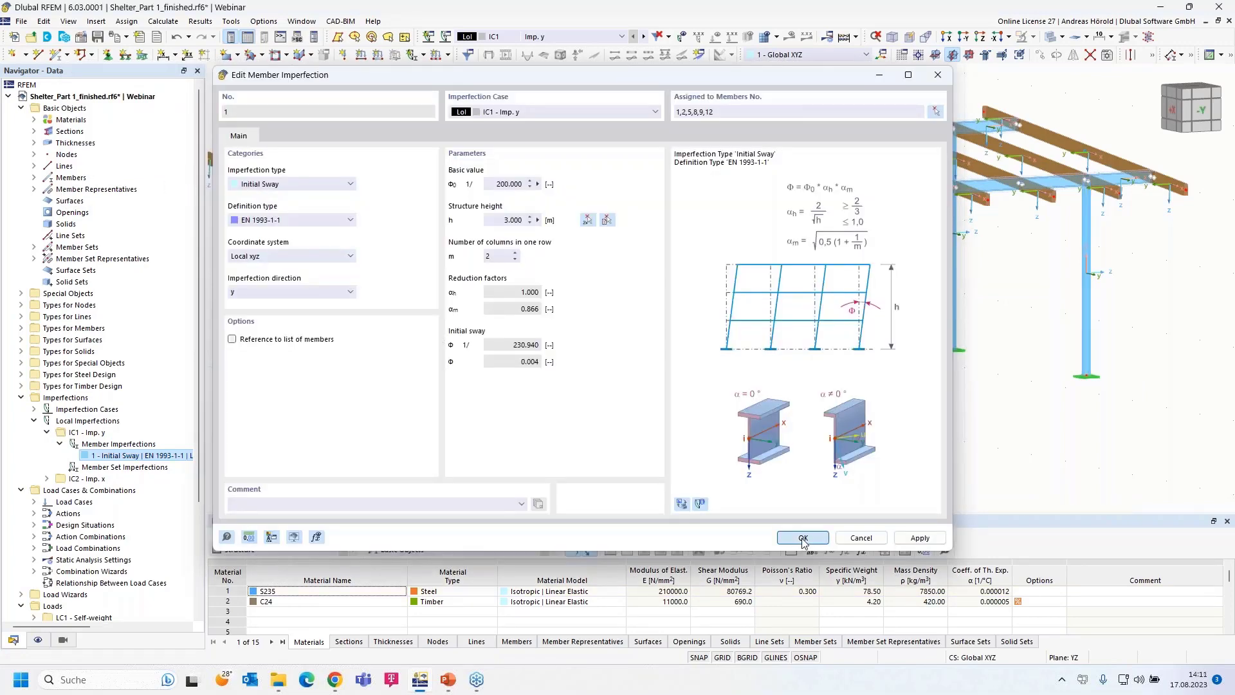
Start a new member imperfection in IC2 - Imp. x with imperfection type Initial Sway and definition type EN 1993-1-1.
left_click(681, 37)
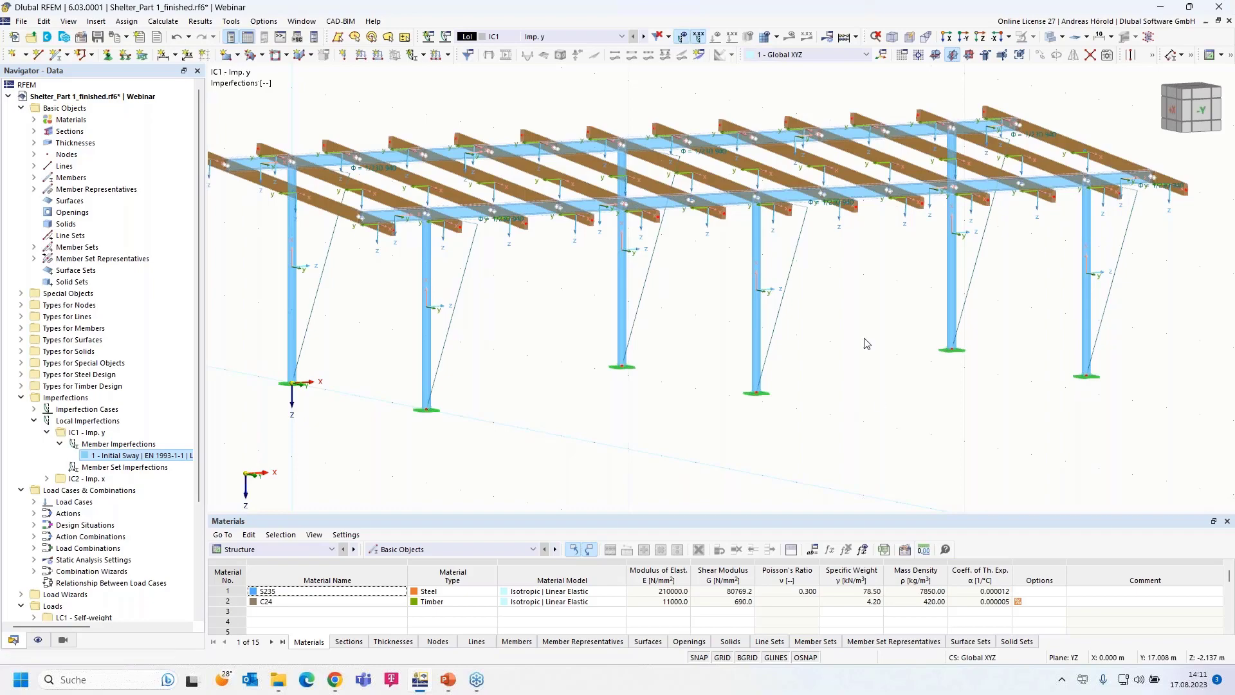
mouse_move(865, 339)
middle_mouse_down("ctrl")
mouse_move(832, 395)
mouse_move(772, 451)
mouse_move(850, 359)
middle_mouse_up("ctrl")
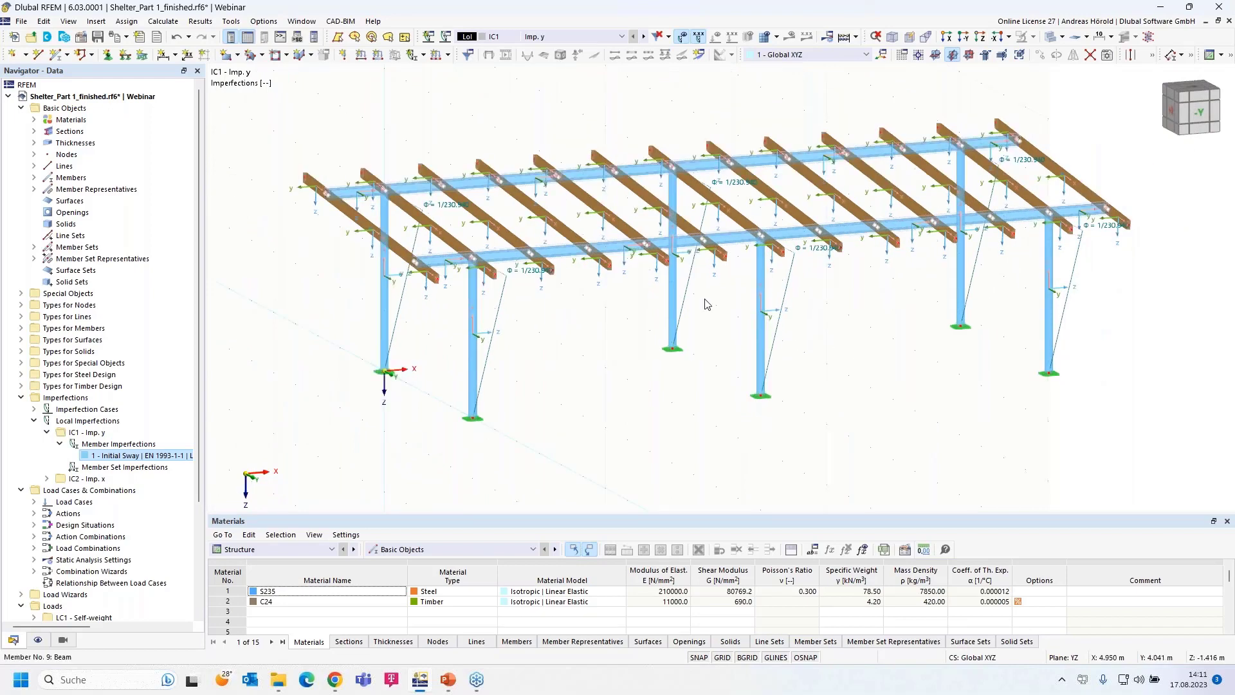
left_click(411, 56)
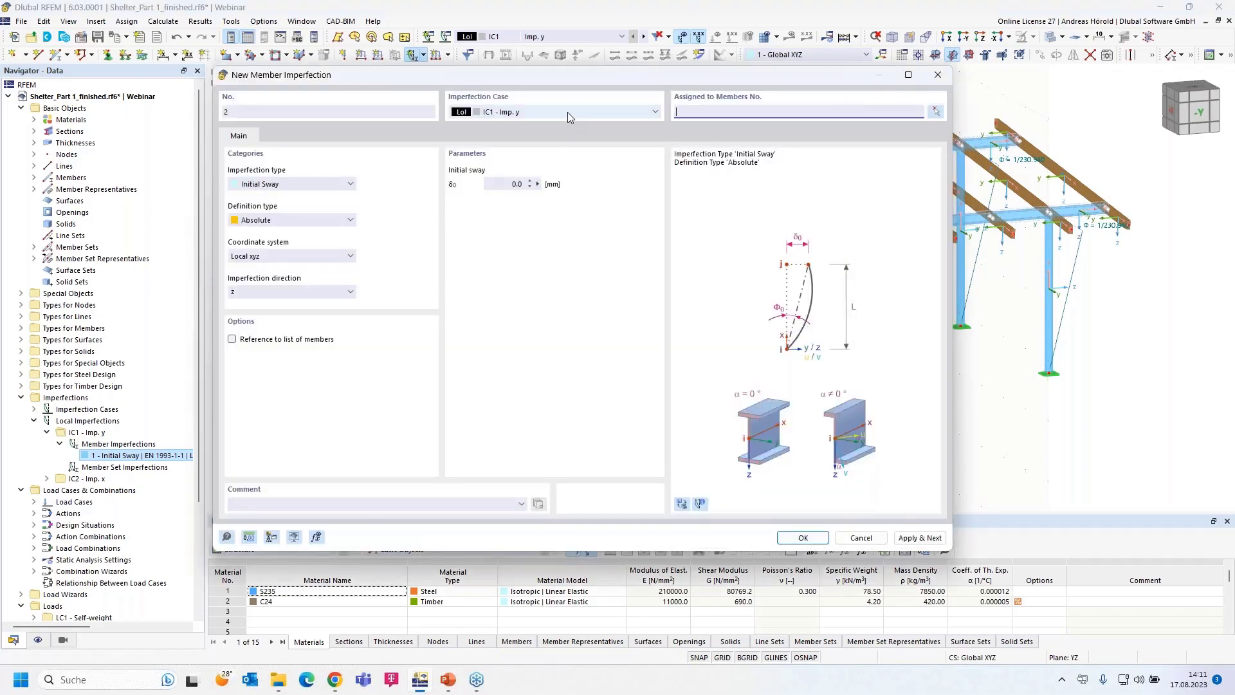
left_click(567, 112)
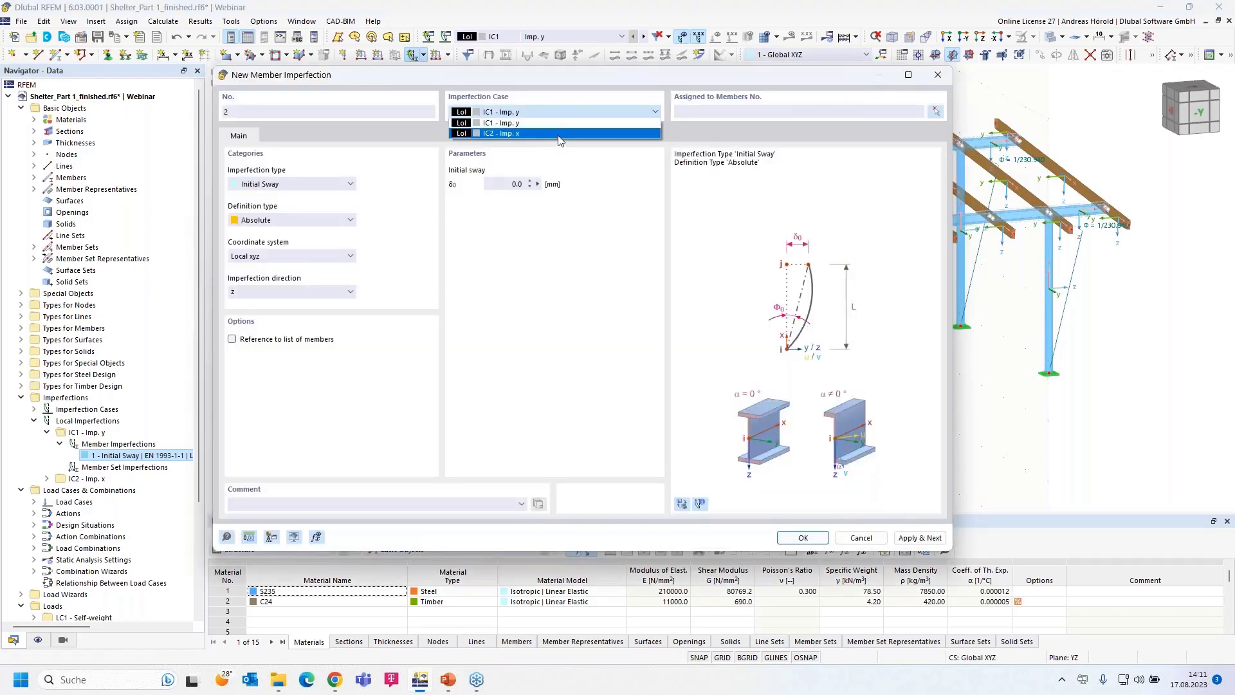
left_click(558, 134)
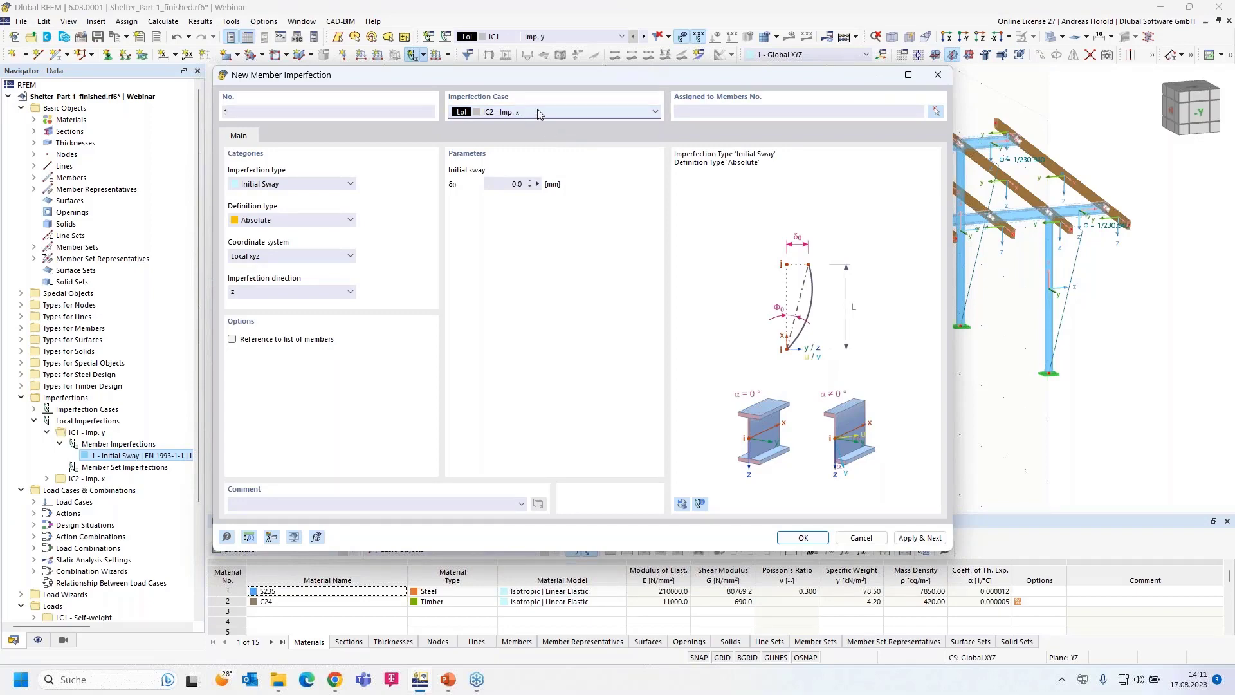
left_click(319, 185)
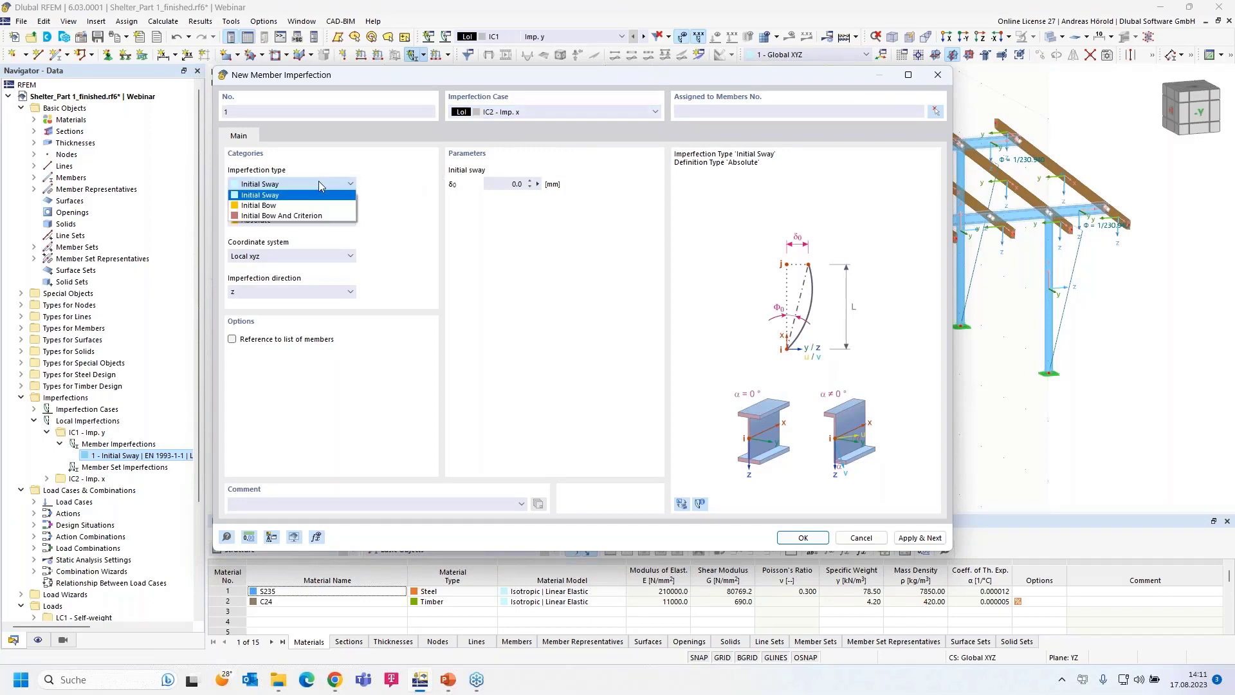
left_click(320, 184)
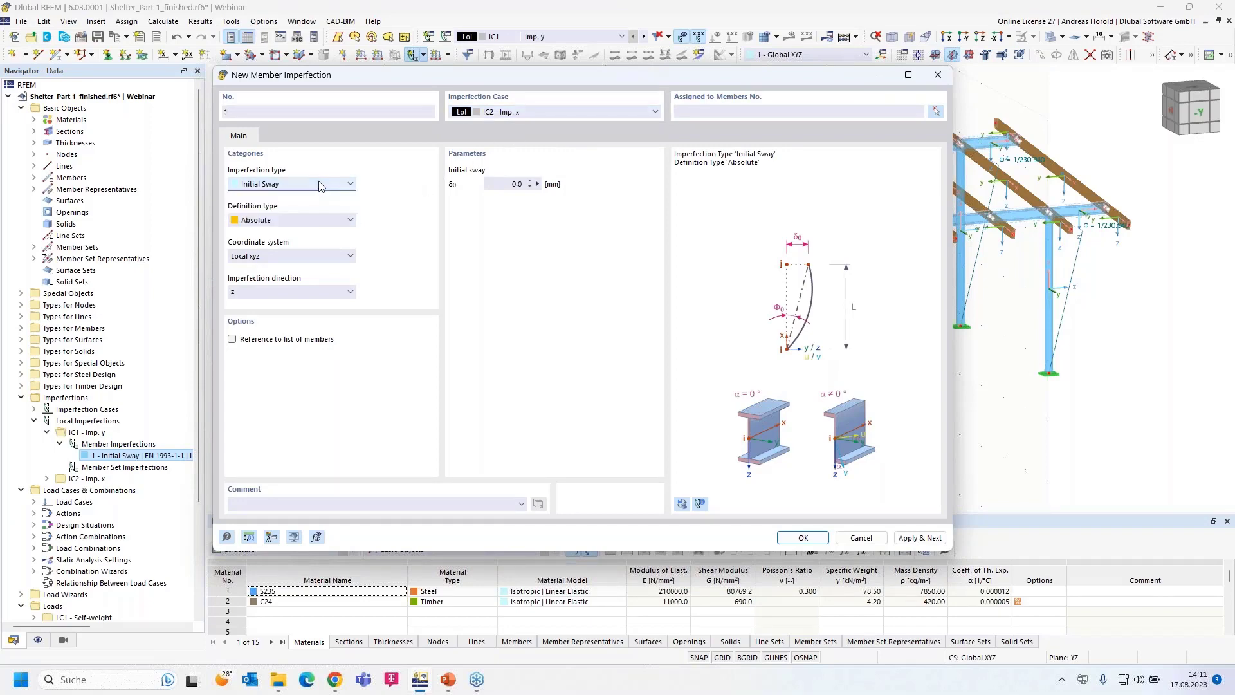
left_click(324, 226)
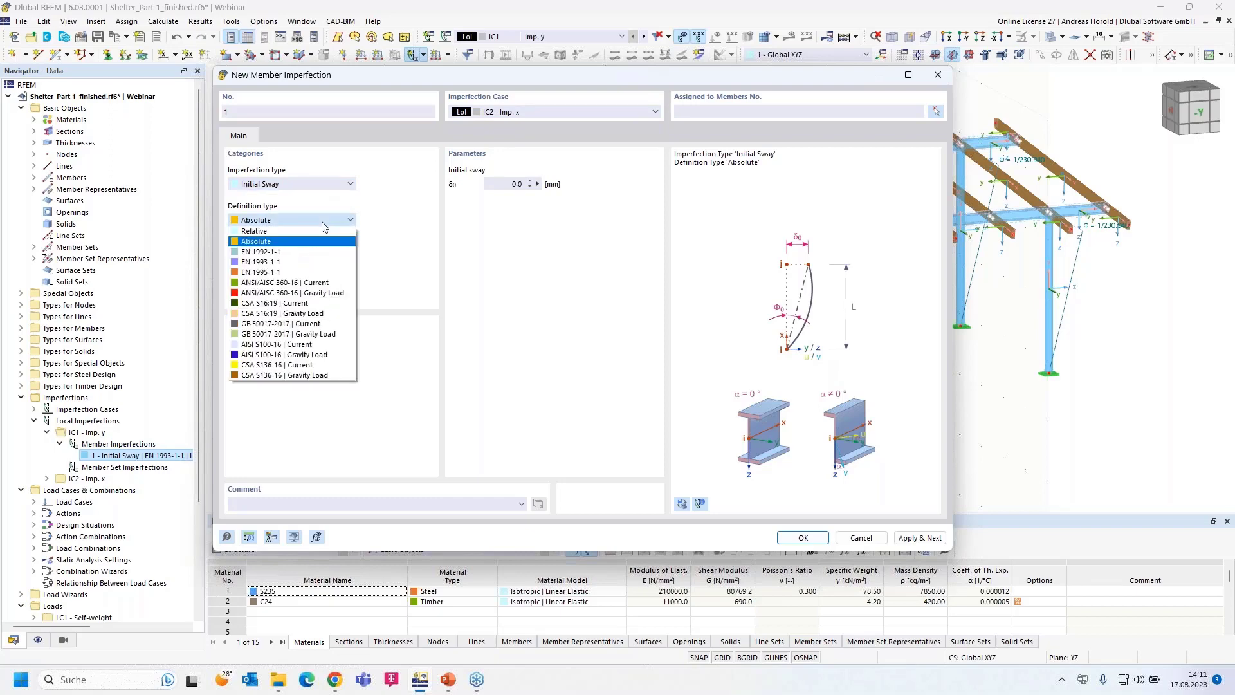
left_click(304, 264)
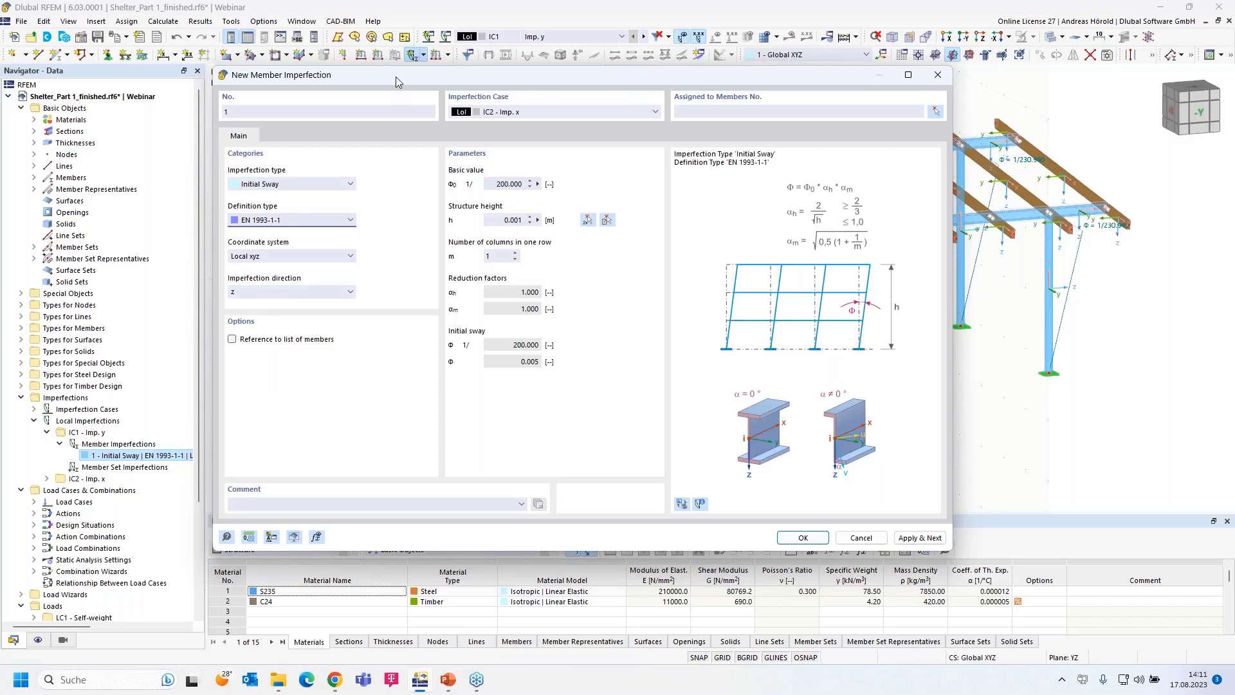
Set the structure height to 3.000 m and the number of columns in one row to 3, keeping local direction z.
left_click_drag(395, 76, 728, 113)
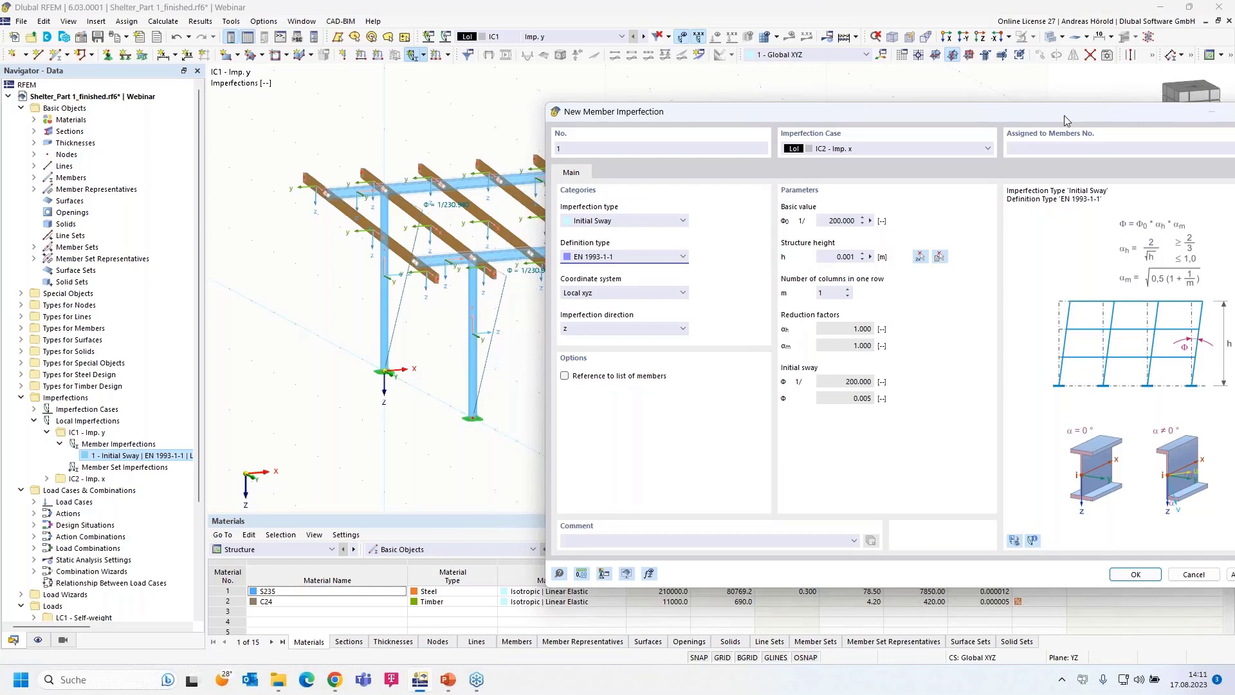
left_click_drag(1064, 115, 725, 114)
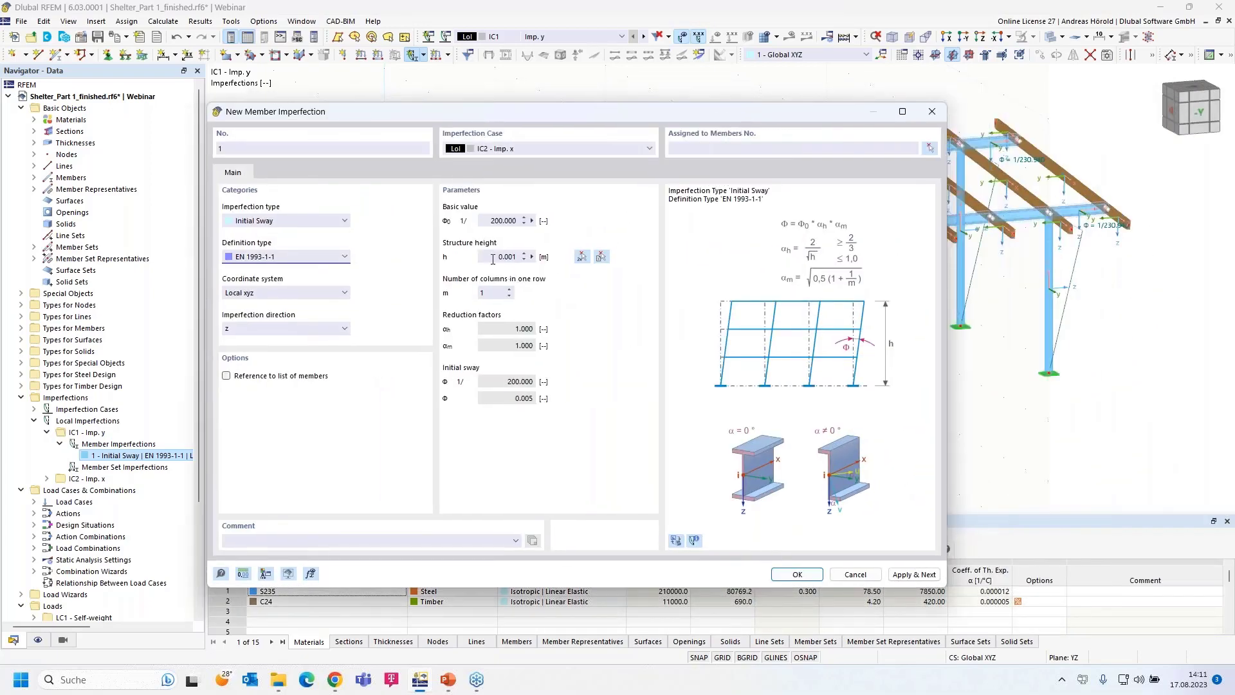
left_click(493, 257)
left_click(509, 290)
Confirm the IC2 sway imperfection and assign it graphically to all six columns of the shelter.
left_click(797, 574)
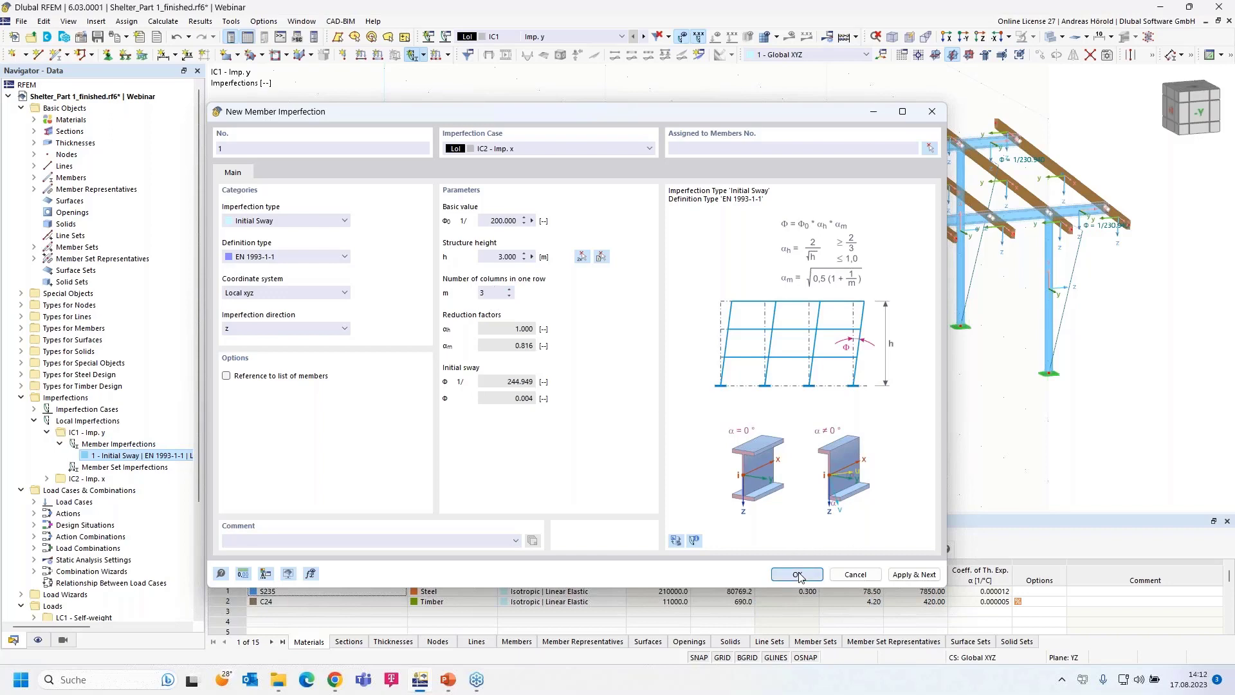
left_click_drag(1127, 296, 347, 484)
left_click(192, 188)
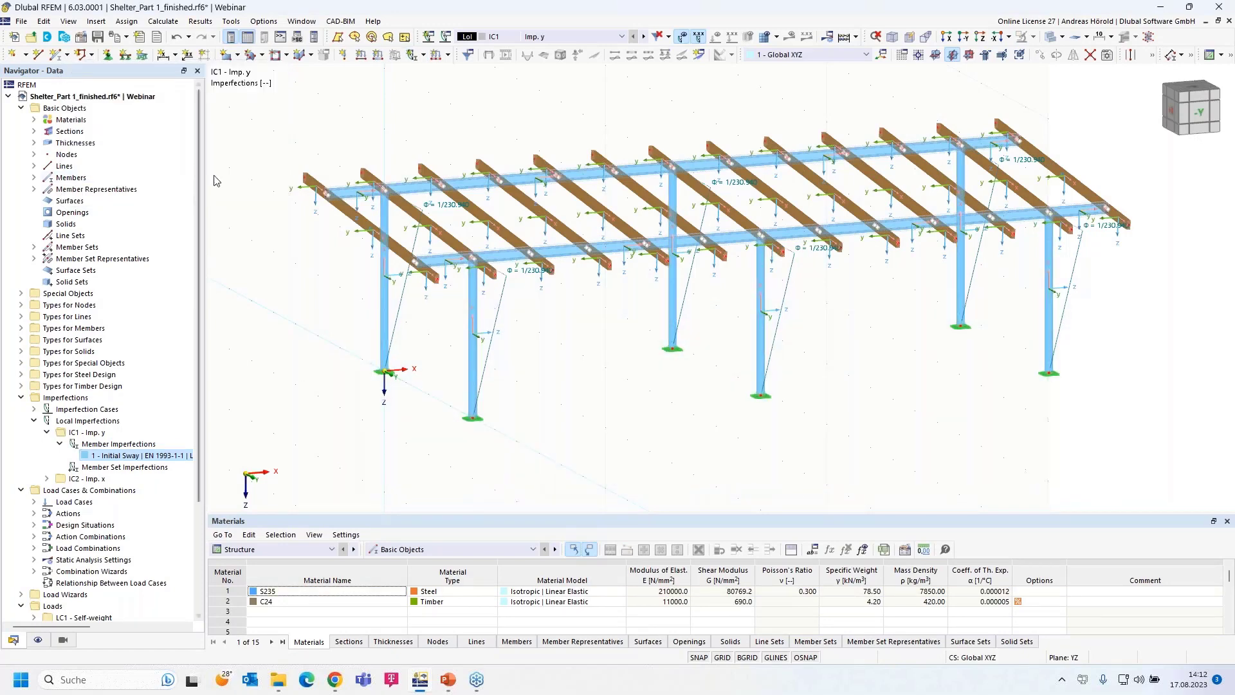
Display imperfection case IC2 - Imp. x on the model and examine the sway direction of the columns.
left_click(616, 38)
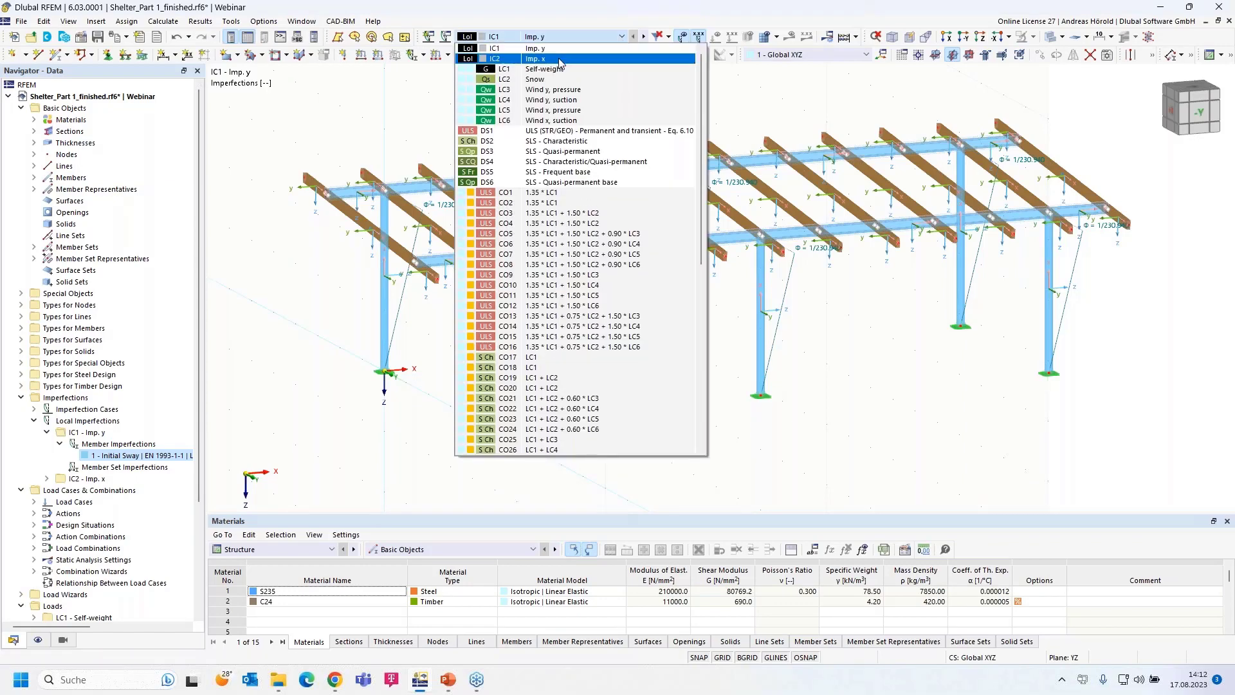
left_click(559, 59)
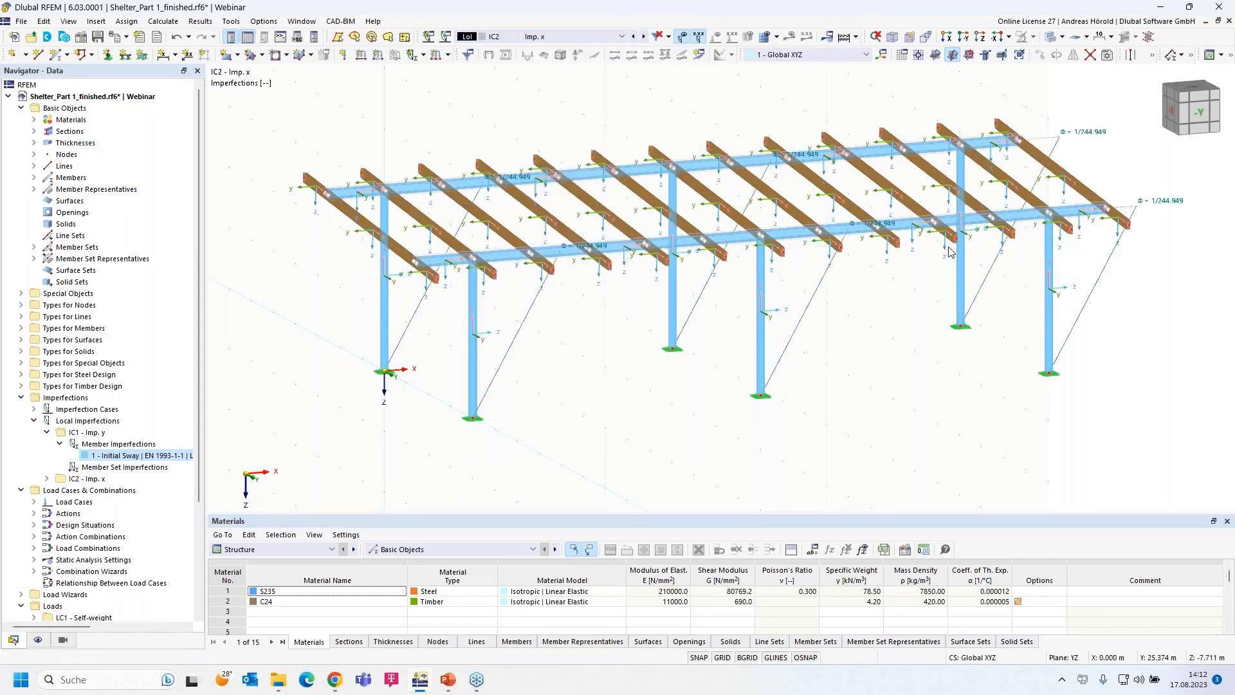
middle_click_drag(887, 352, 817, 404, "ctrl")
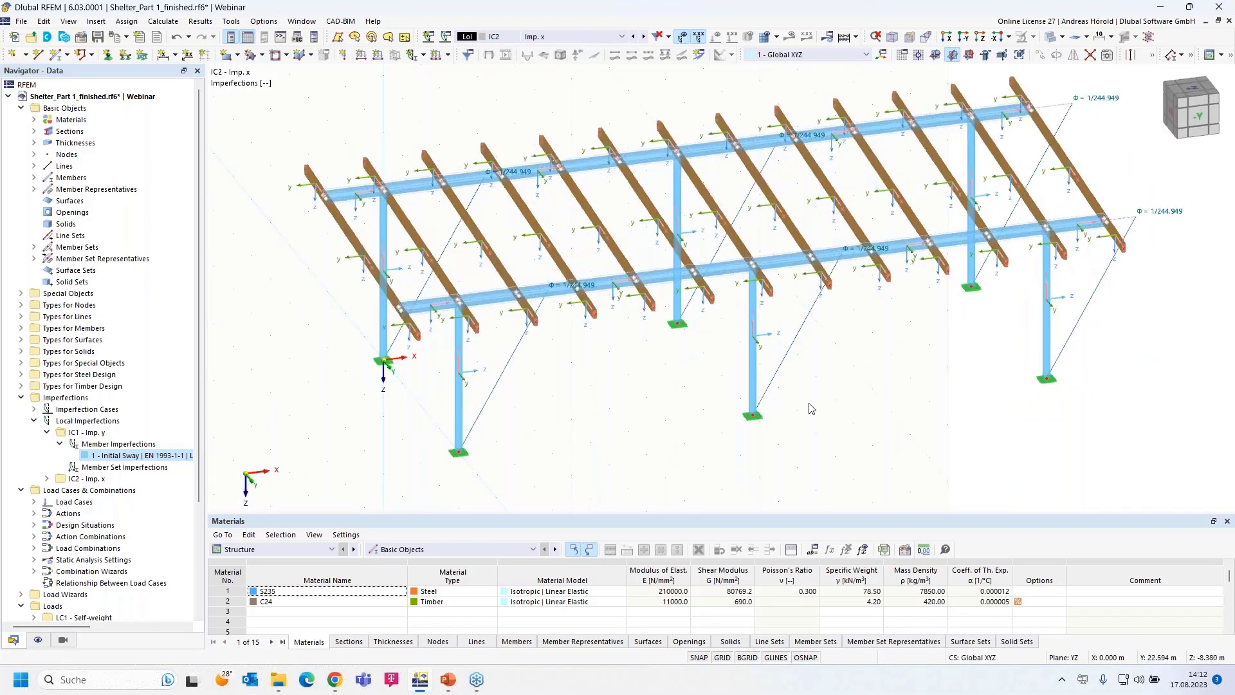
middle_click_drag(634, 396, 613, 432)
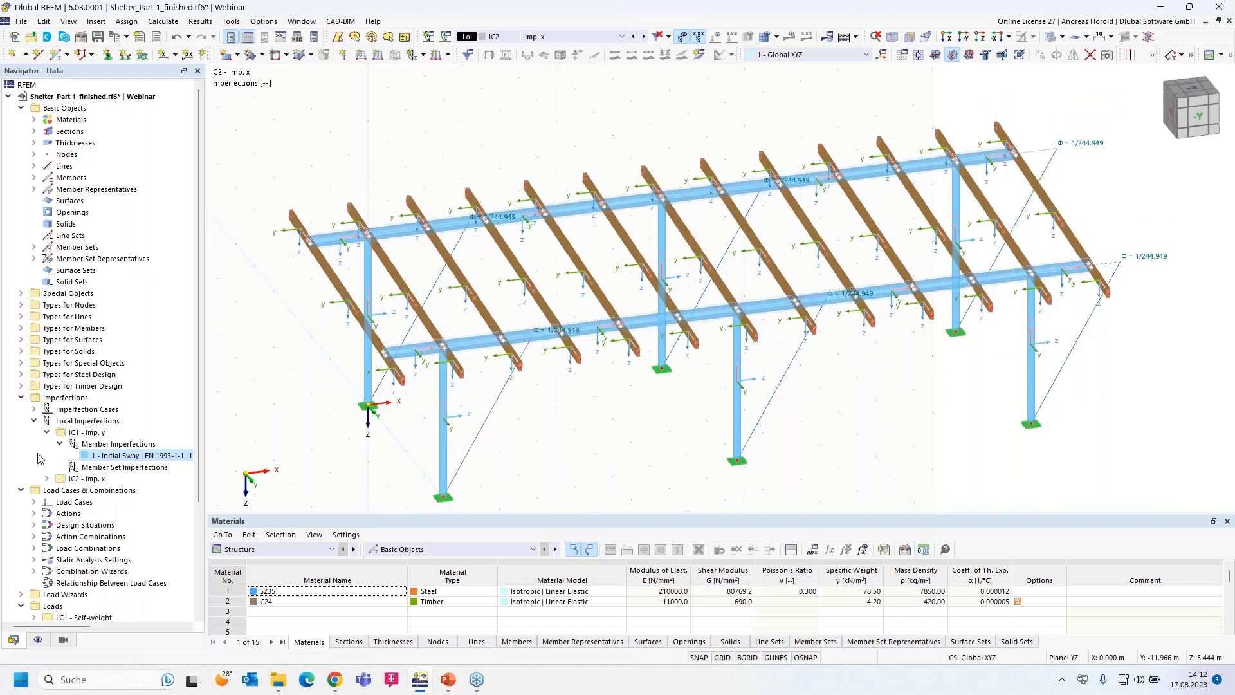
Open the load cases and combinations settings and check the EN 1990 Base + Timber DIN factors and the deformation coefficient kdef options.
right_click(87, 493)
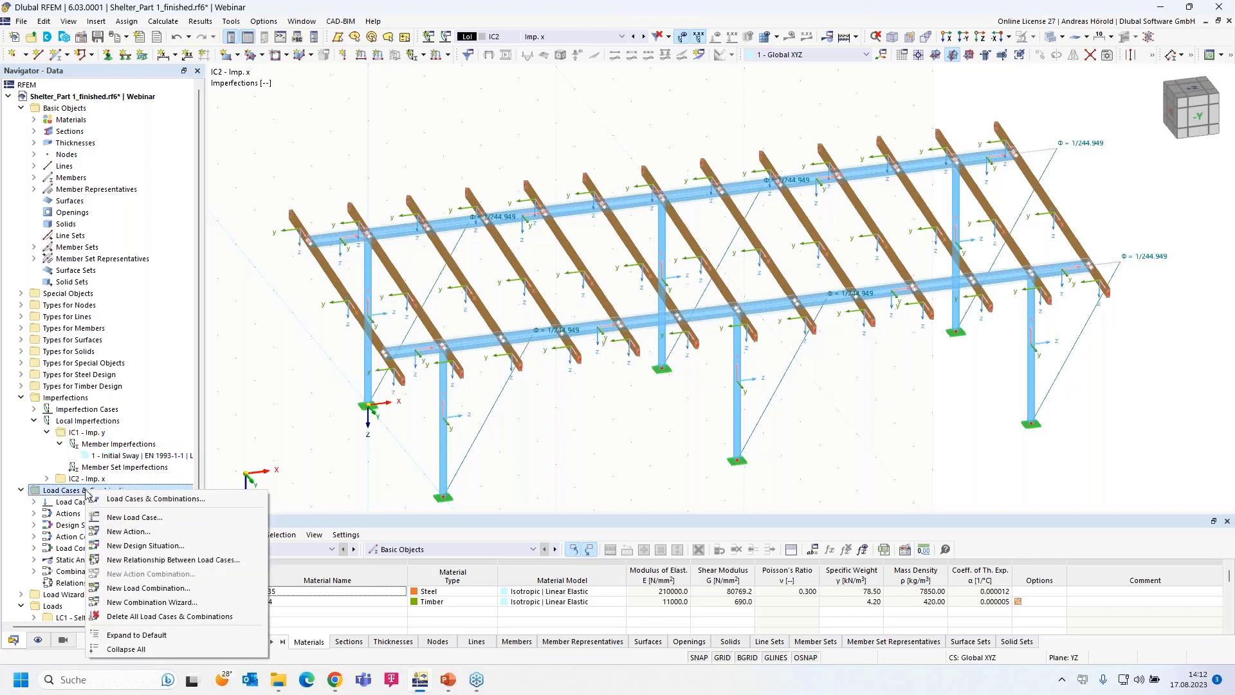
left_click(176, 503)
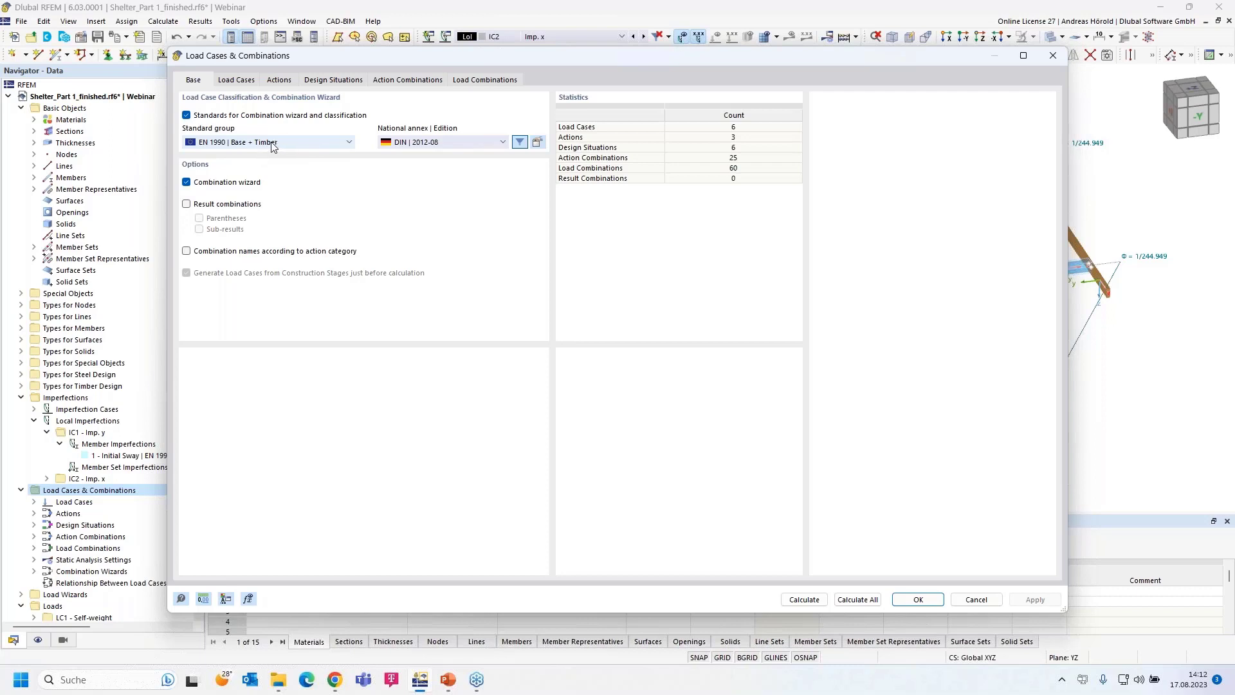
left_click(538, 143)
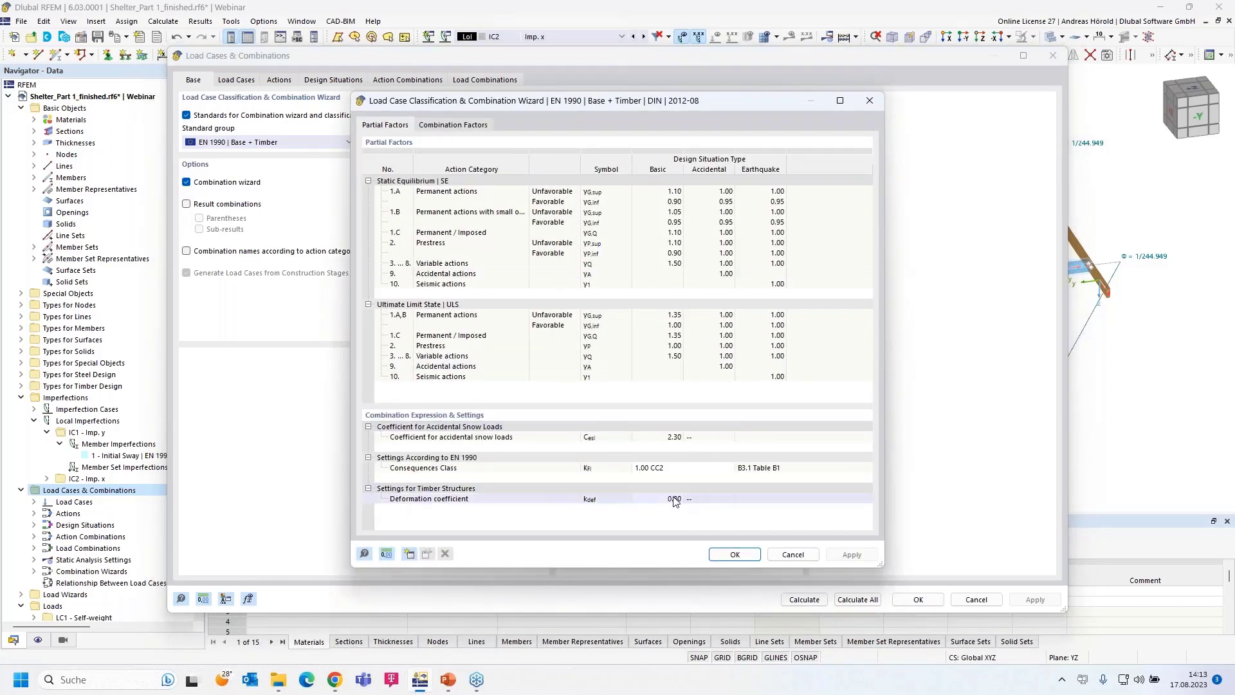
left_click(674, 499)
left_click(679, 499)
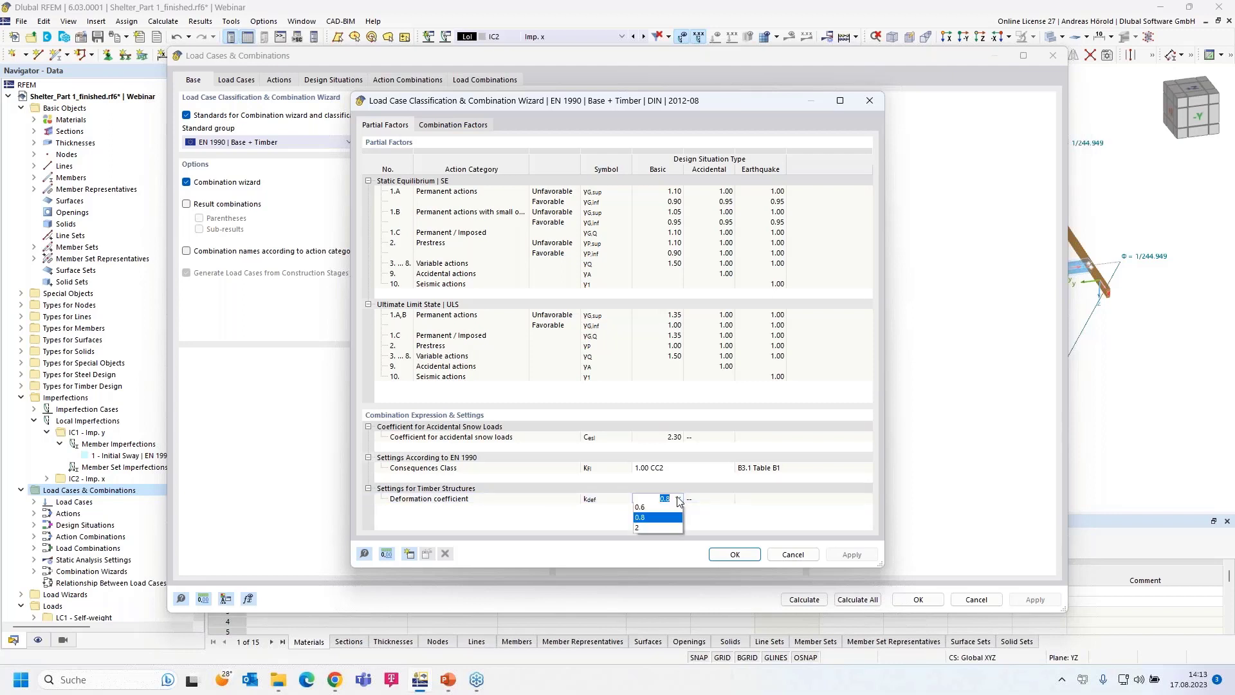
left_click(678, 499)
left_click(732, 554)
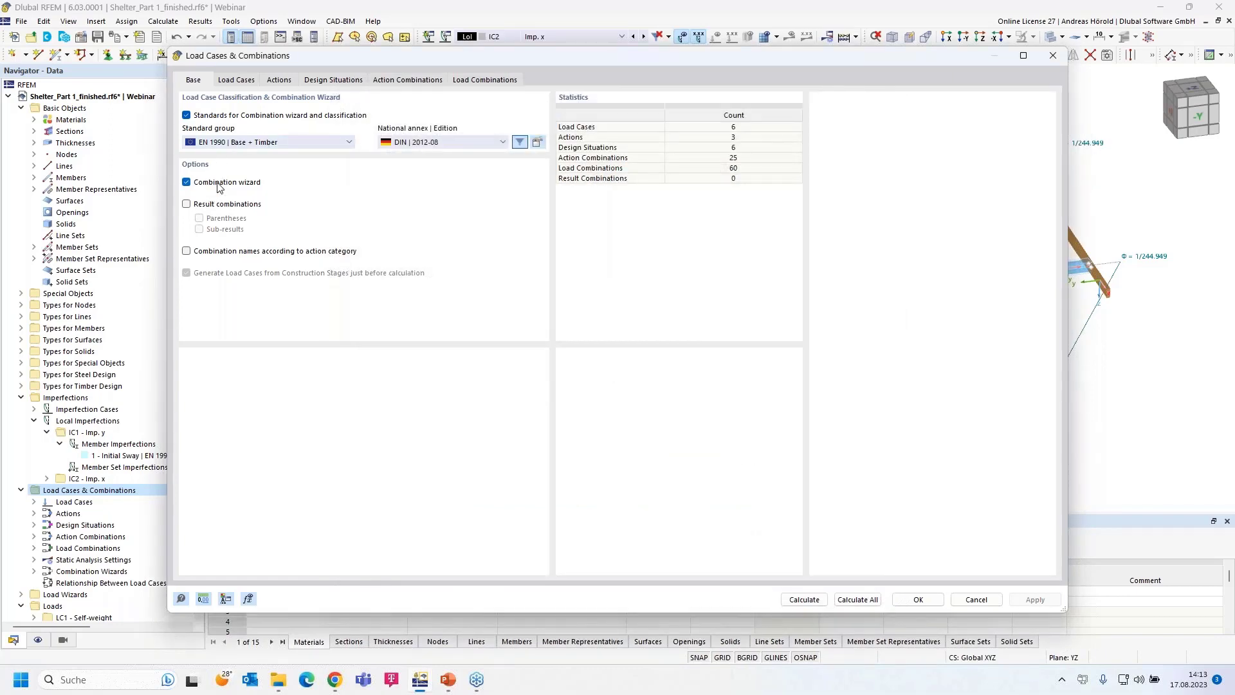
Review the load cases and actions, checking the action type and assigned load cases of A3 Wind.
left_click(237, 80)
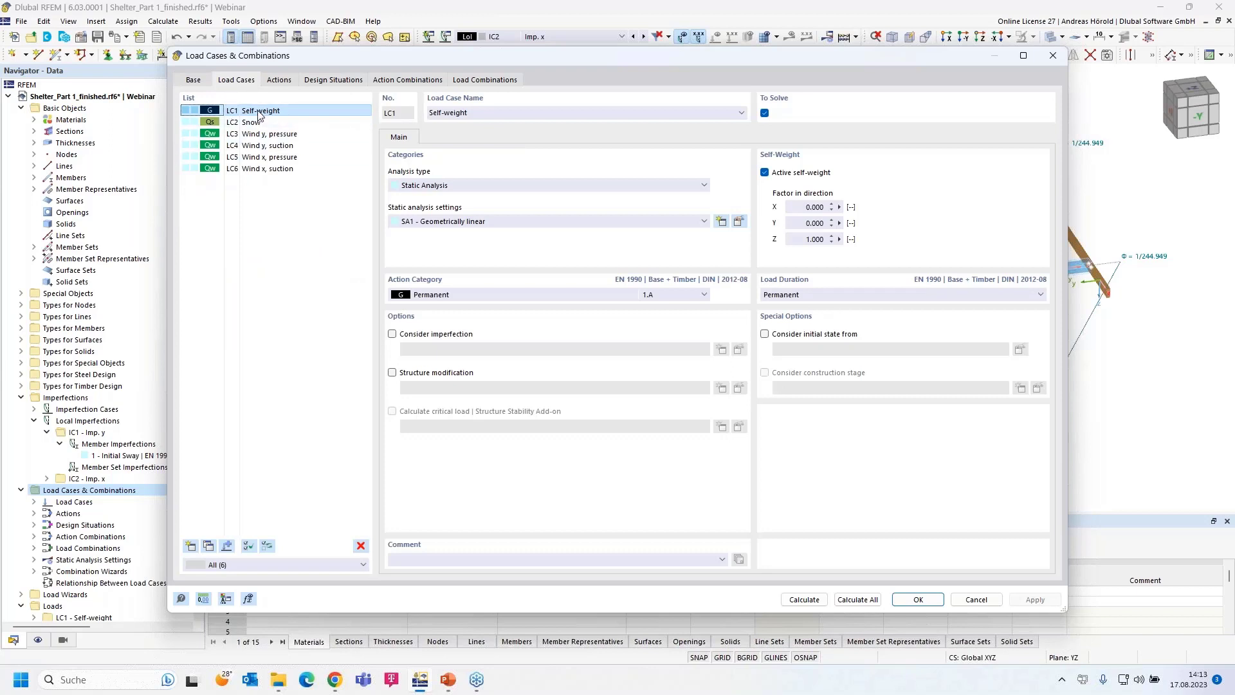
left_click(280, 80)
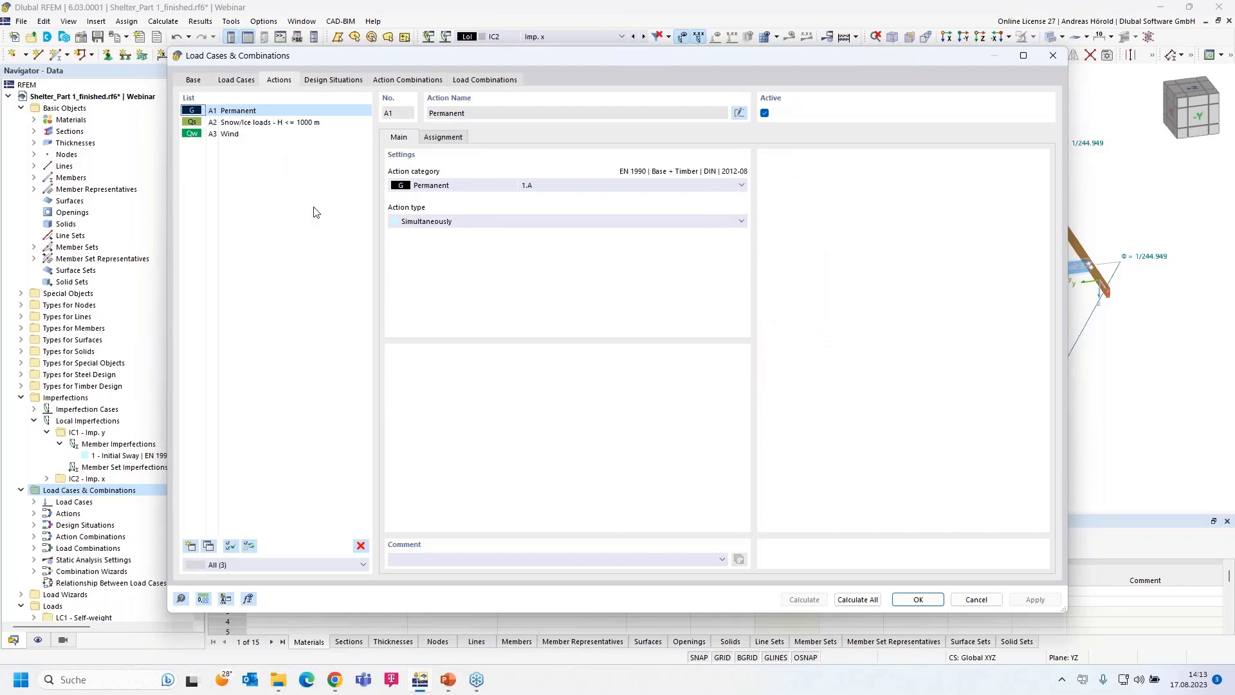
left_click(233, 137)
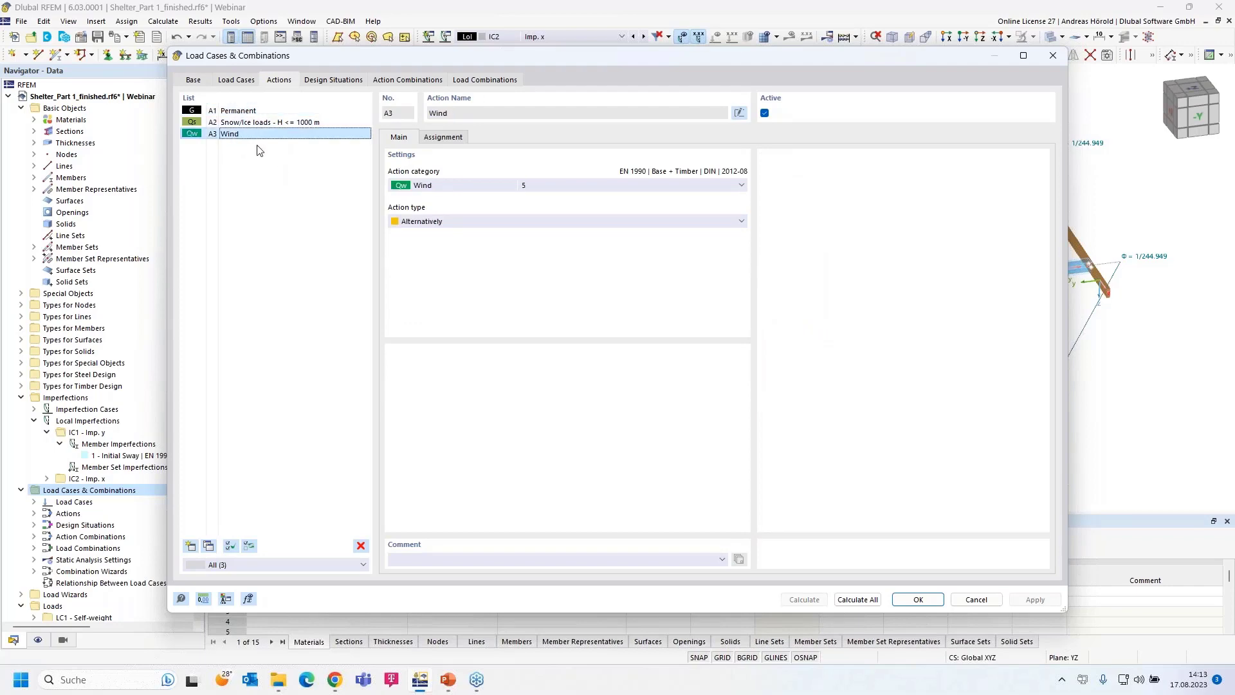
left_click(458, 220)
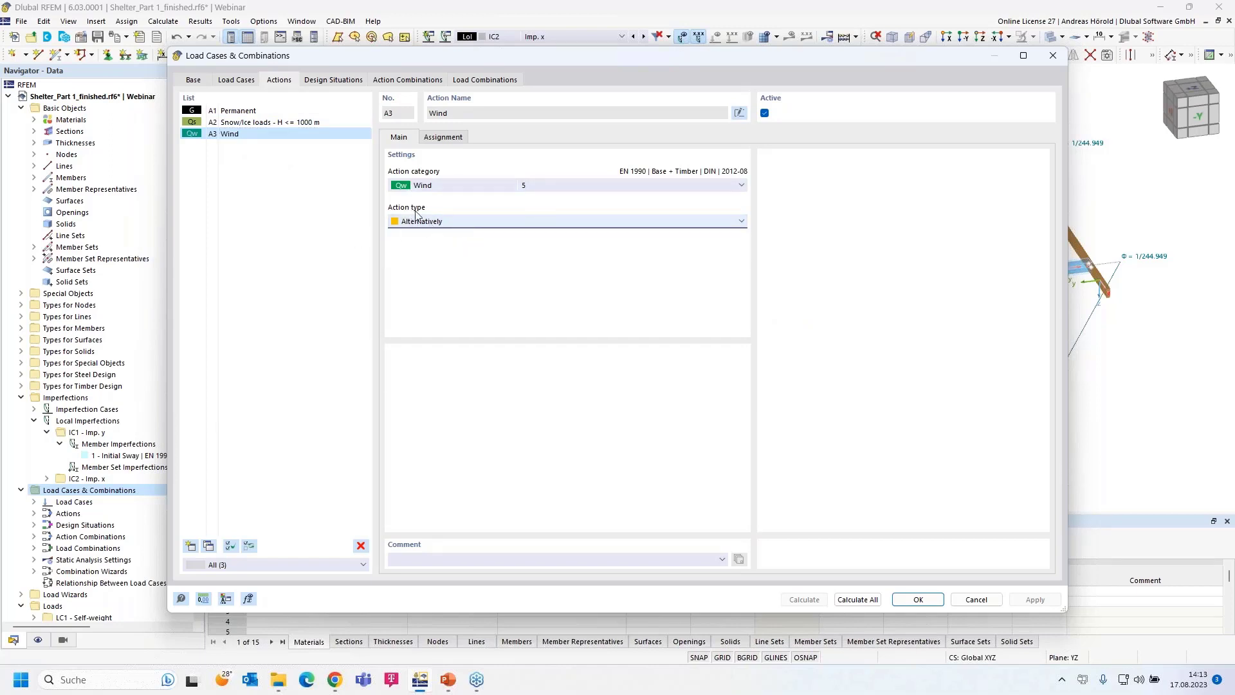
left_click(442, 136)
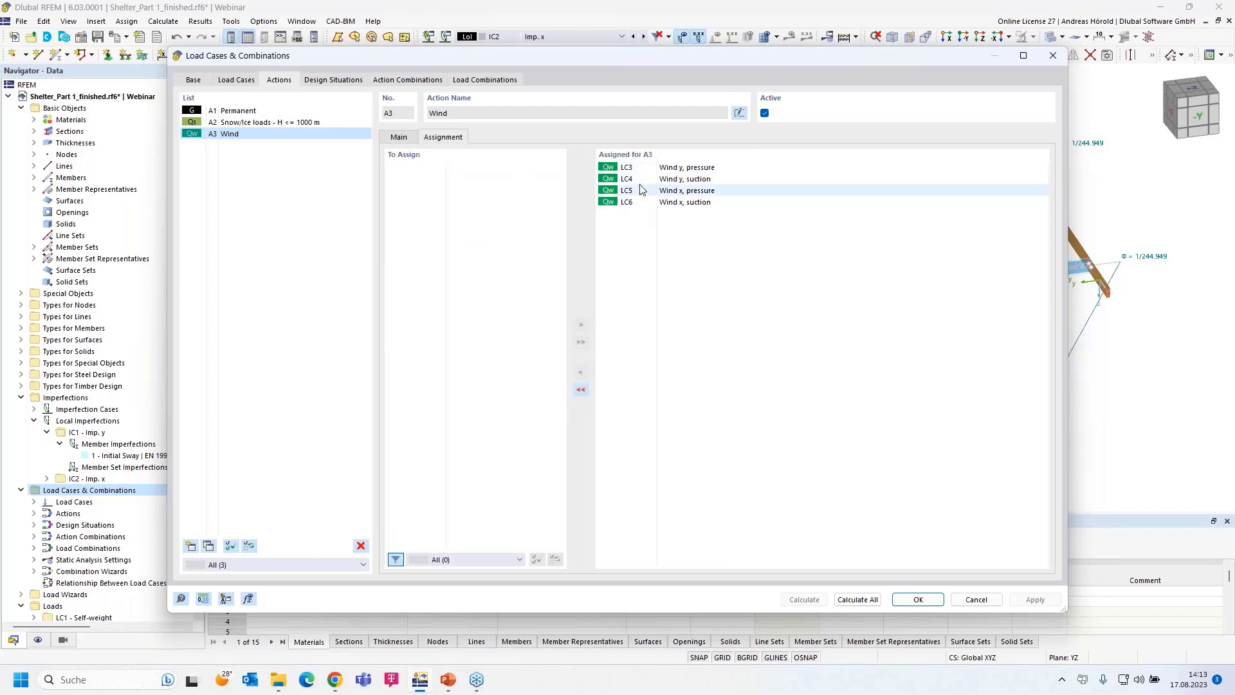
left_click(399, 138)
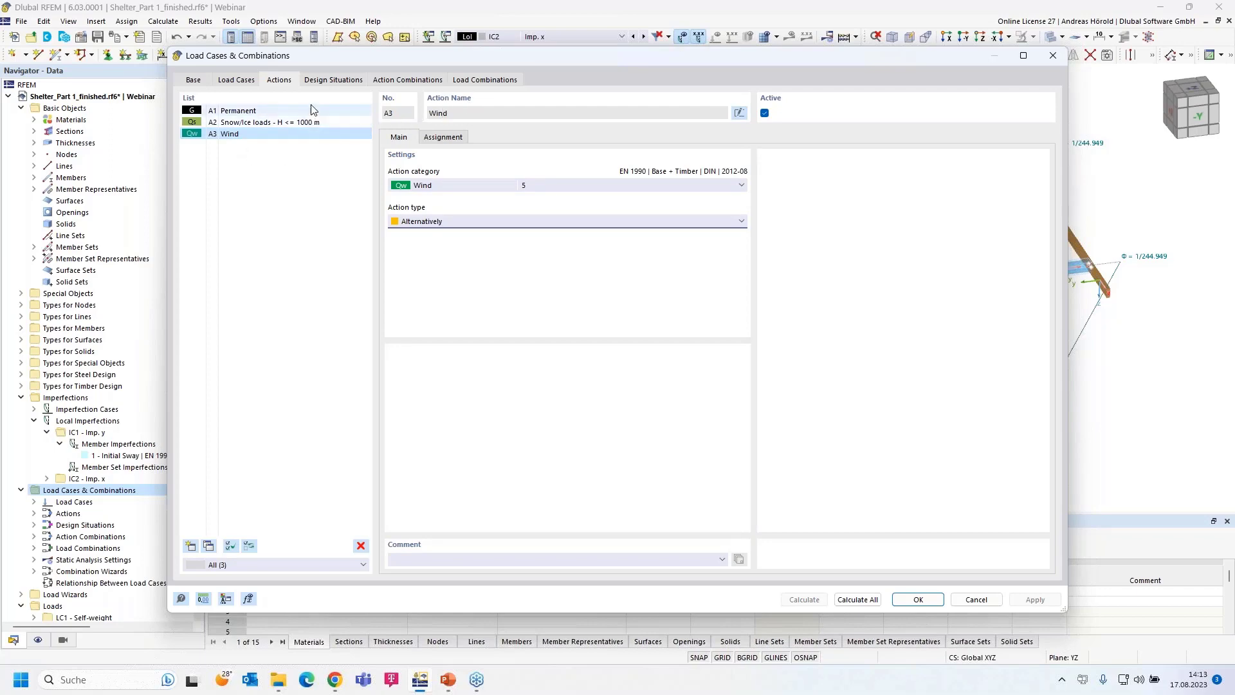
Review the design situations, comparing DS2 SLS - Characteristic with DS1 ULS and checking the load combinations assigned to DS1.
left_click(328, 82)
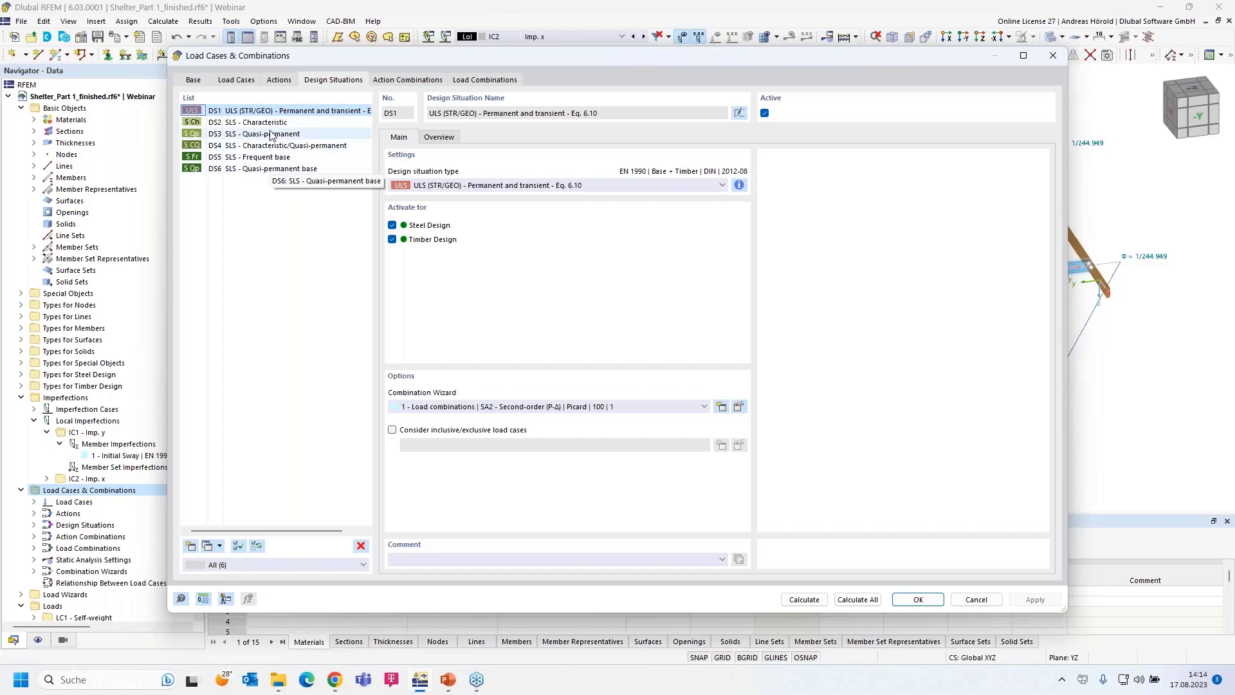
left_click(243, 124)
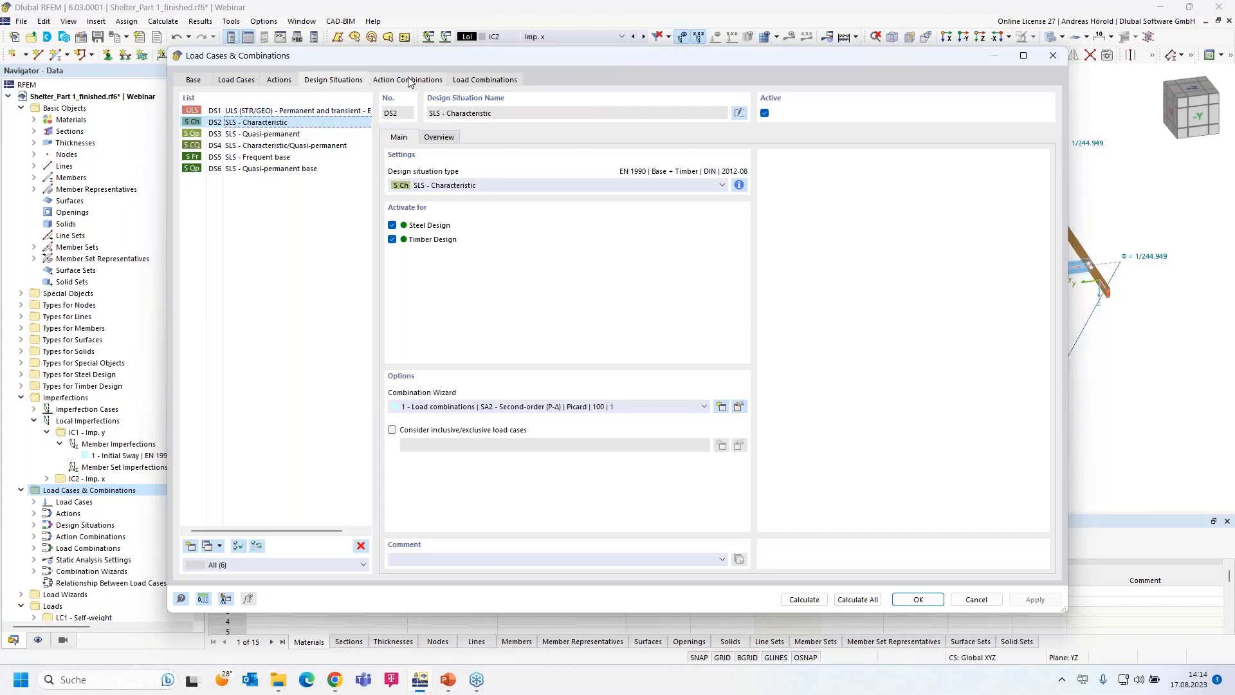
left_click(247, 112)
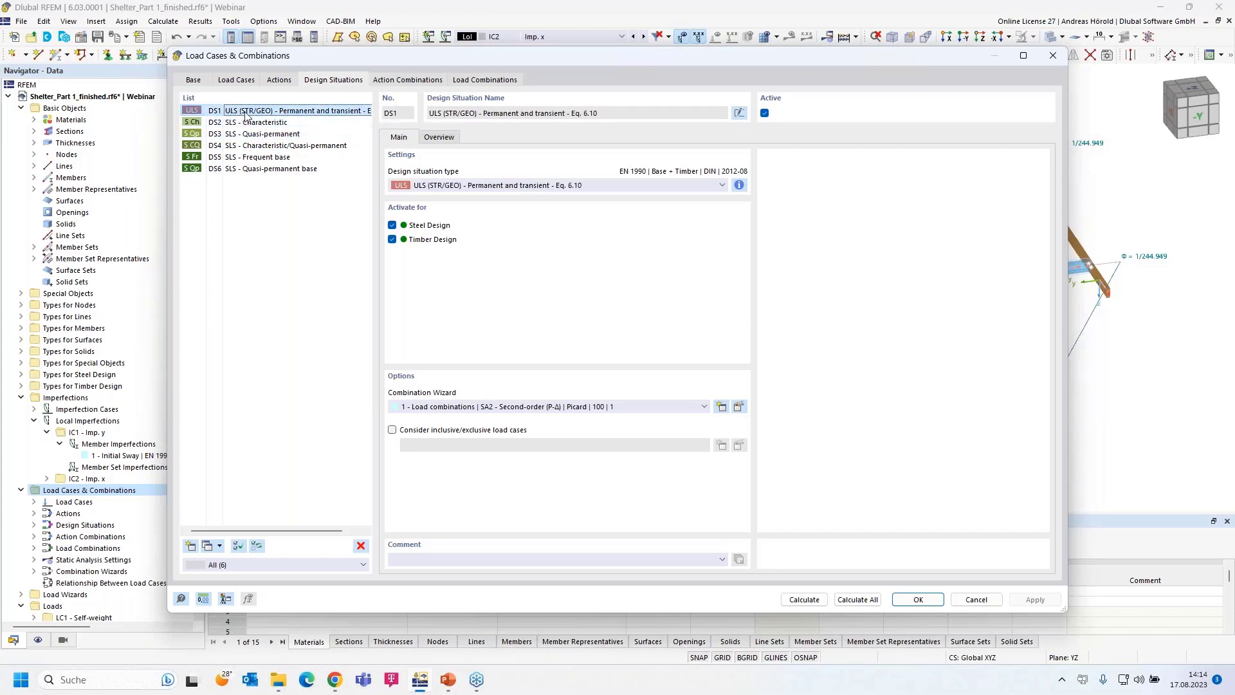
left_click(439, 138)
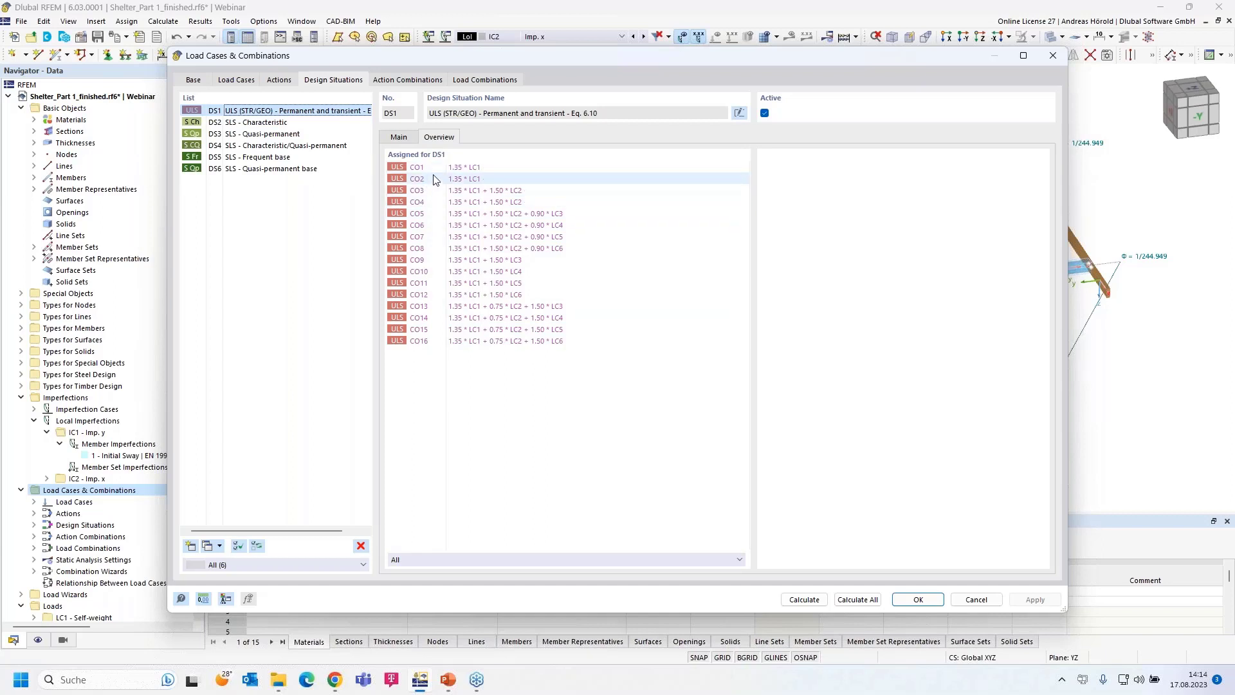
left_click(398, 135)
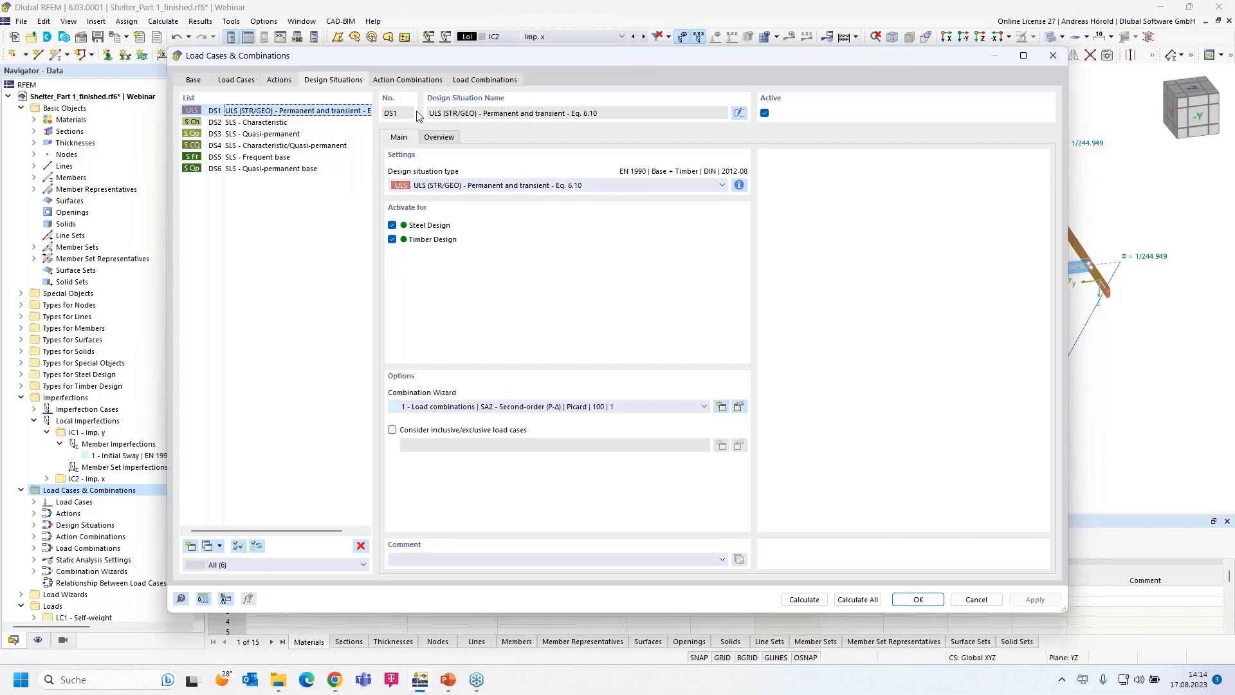
Examine the generated action combinations and the list of load combinations.
left_click(401, 81)
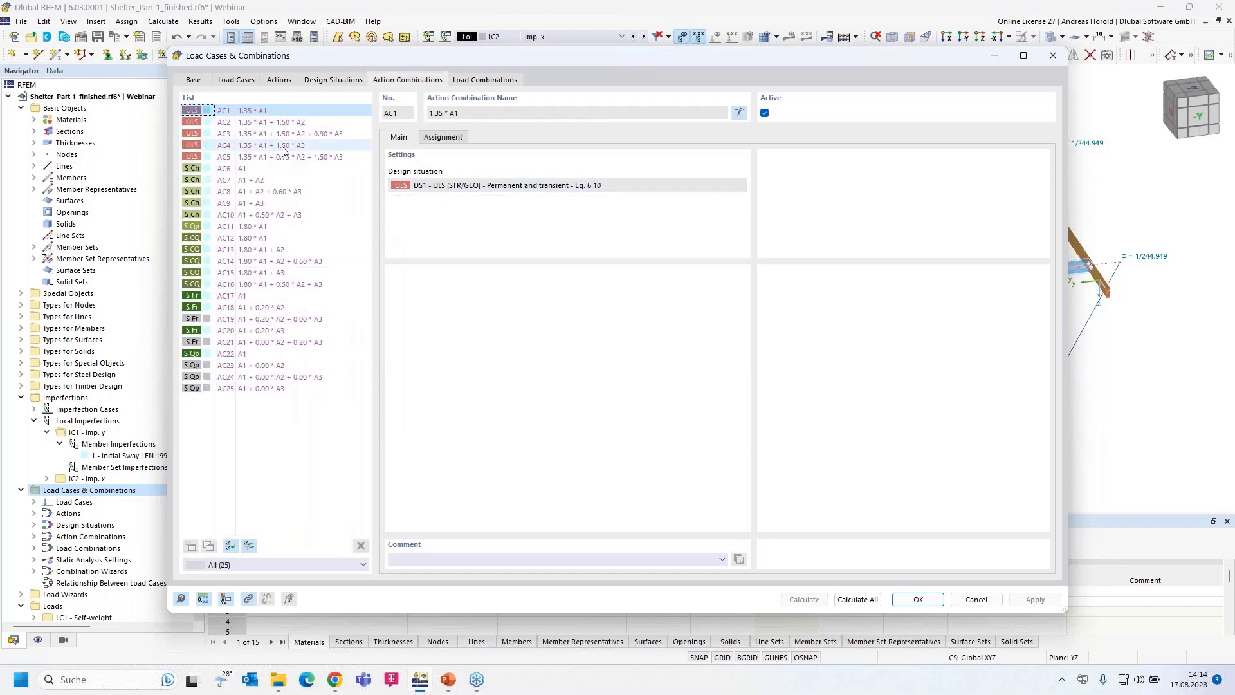
left_click(481, 80)
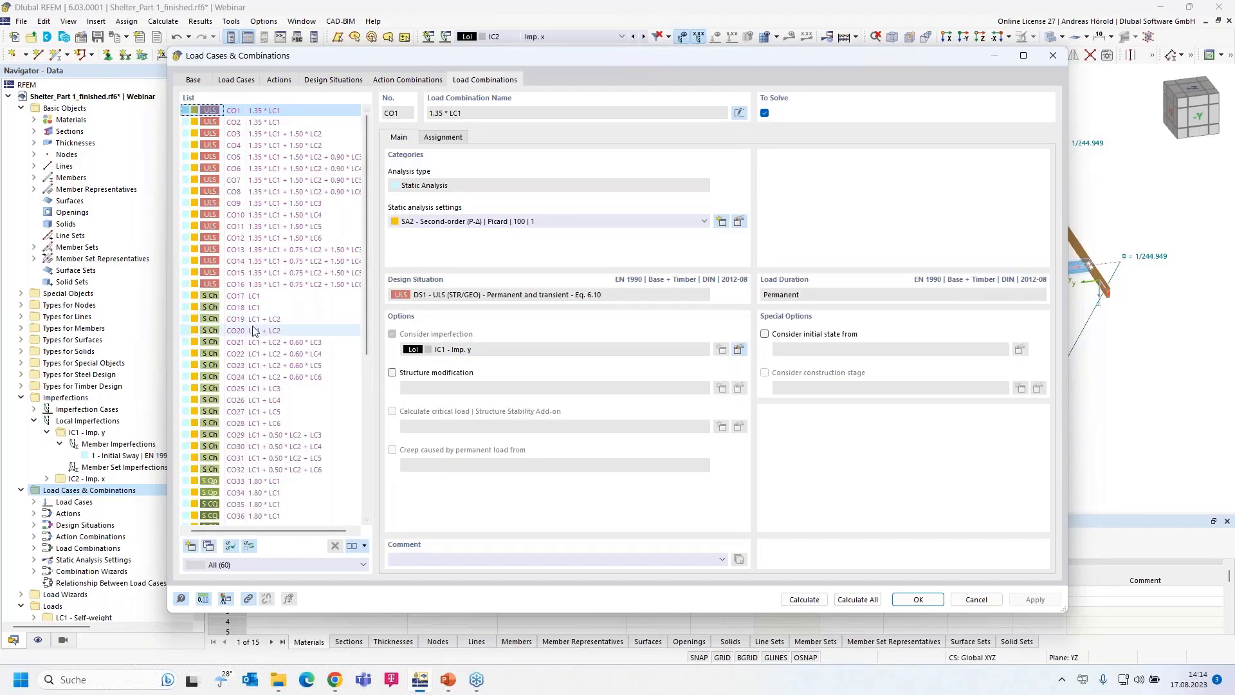
Look through the full list of ULS and SLS load combinations and compare the design situations DS1 ULS and DS2 SLS - Characteristic.
scroll(267, 271, "down", 1)
scroll(254, 193, "down", 7)
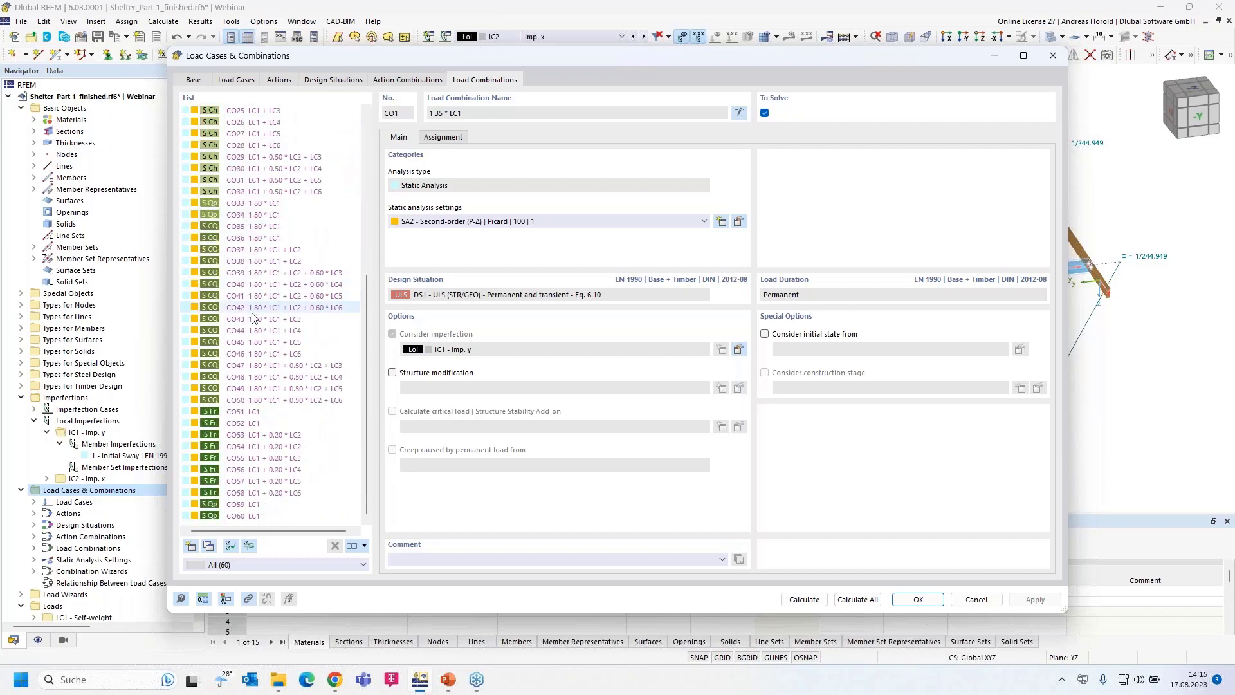
scroll(255, 330, "up", 7)
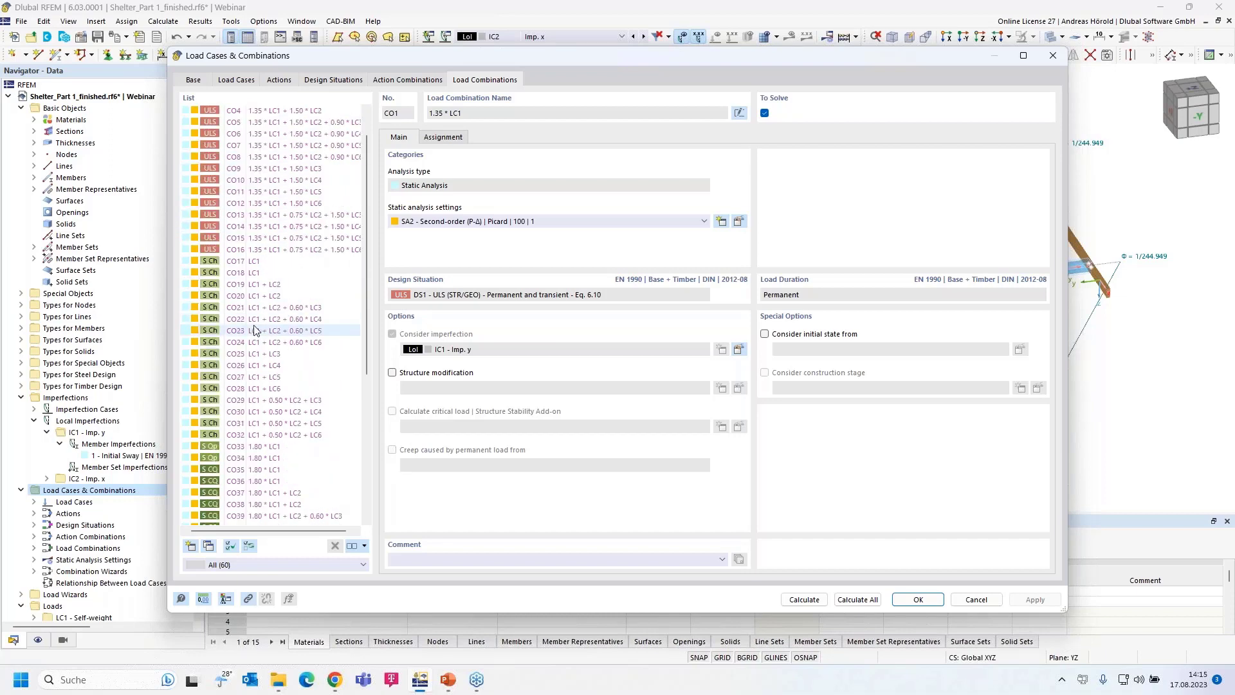
scroll(255, 330, "up", 1)
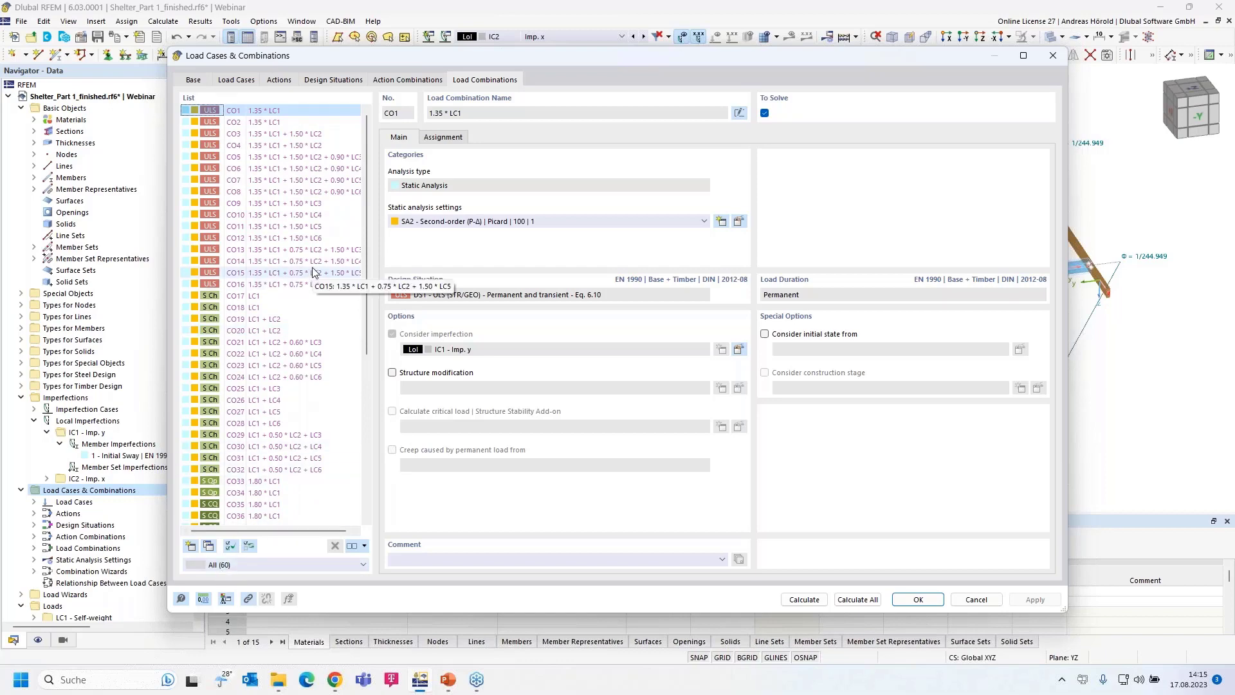
left_click(331, 79)
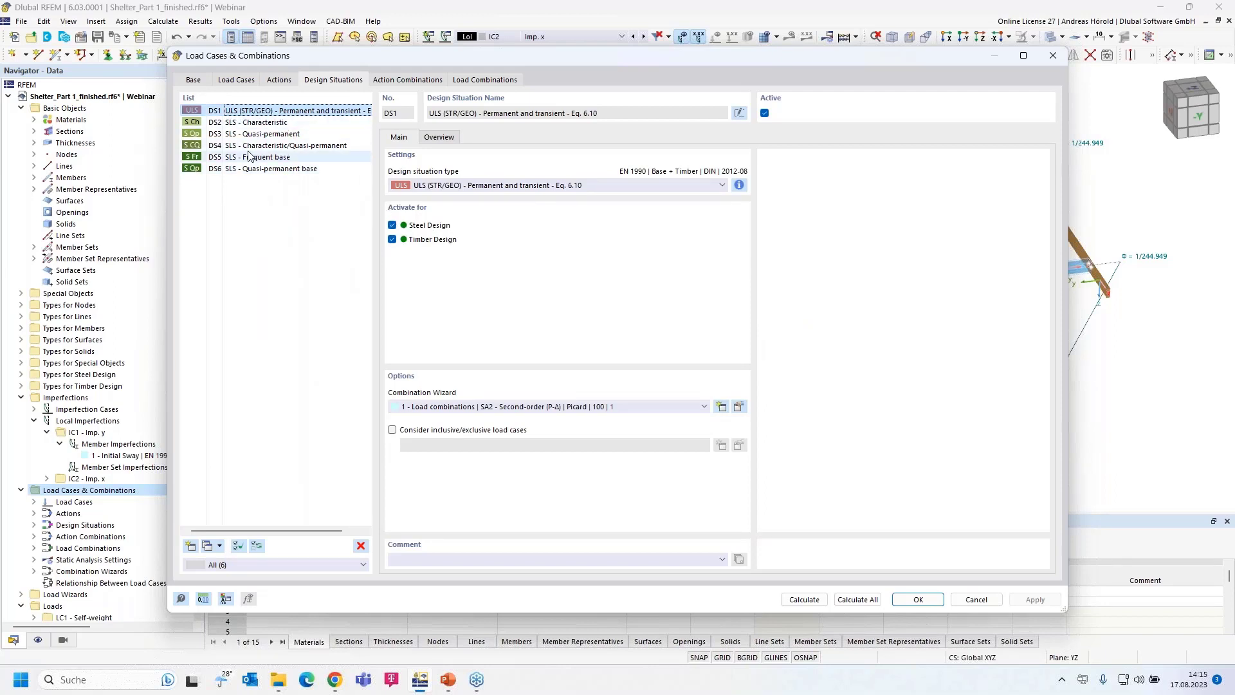
left_click(249, 125)
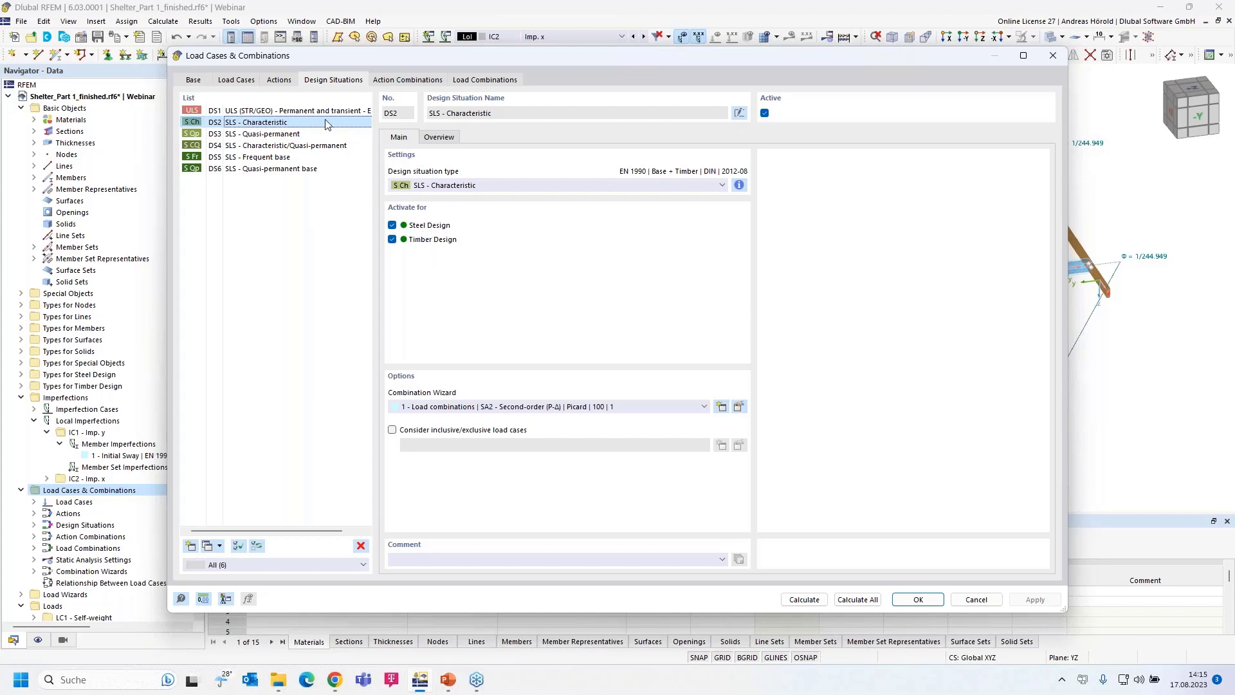
left_click(305, 111)
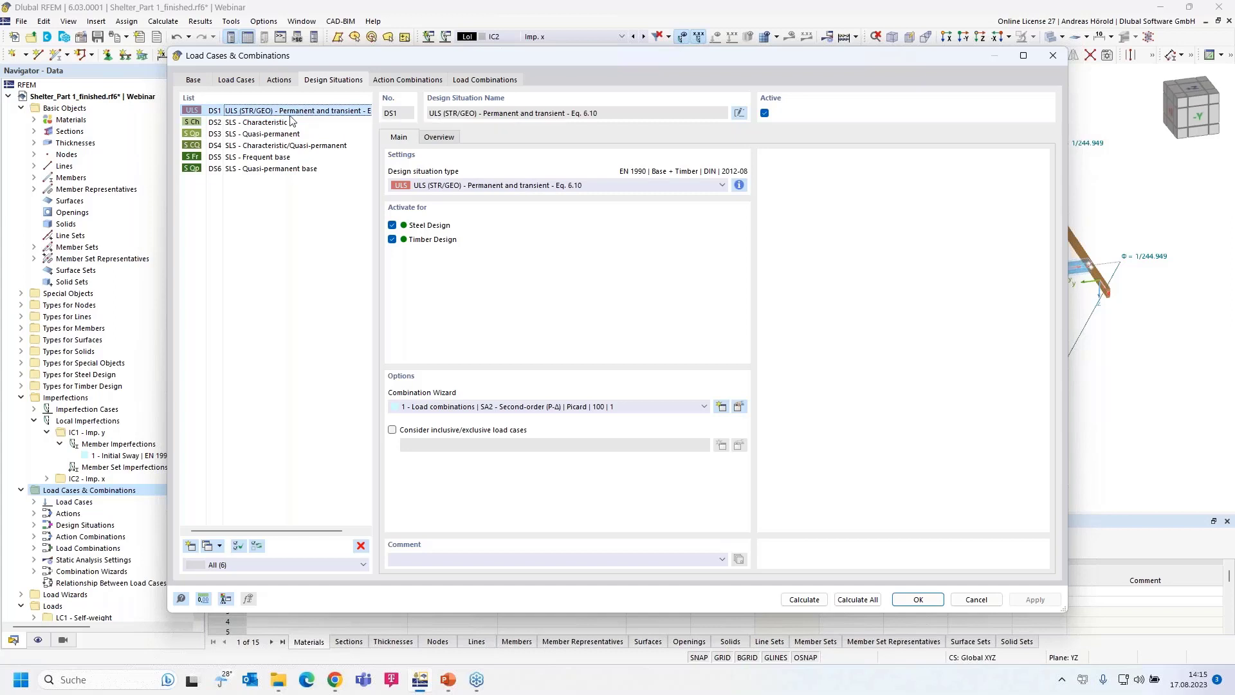
left_click(293, 122)
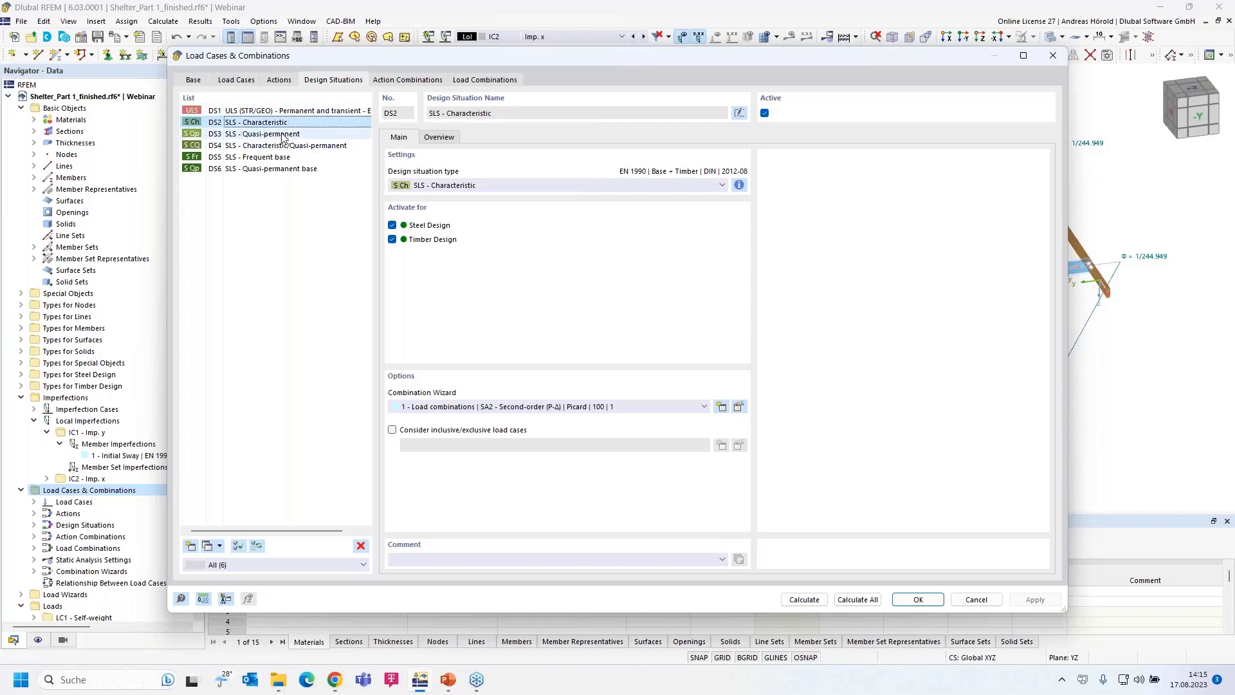
Check the combination rule of DS3 SLS - Quasi-permanent and deactivate this design situation for Steel Design.
left_click(282, 135)
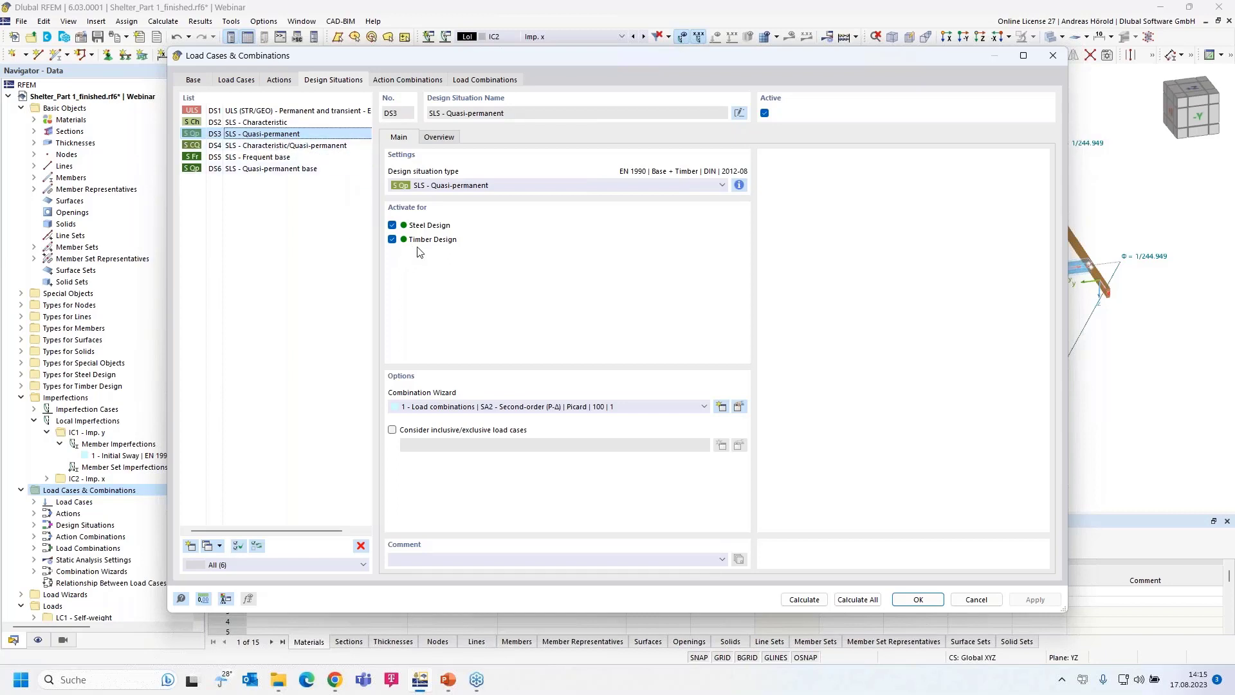
left_click(739, 186)
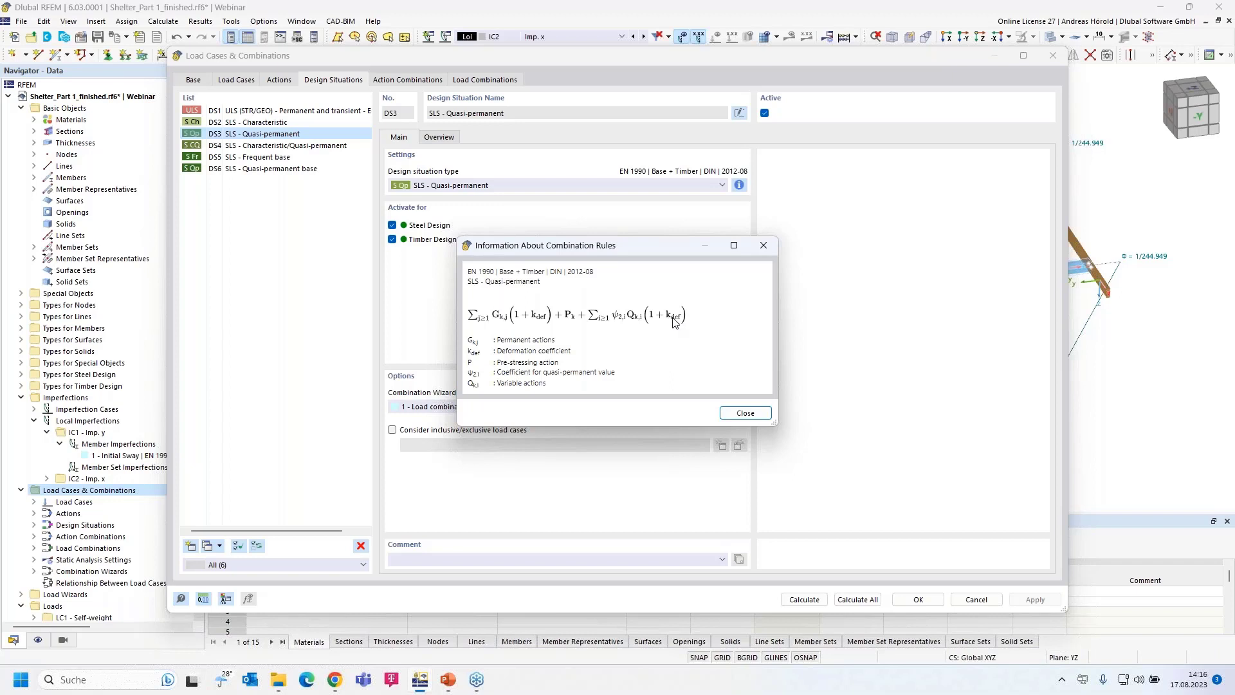
left_click(764, 246)
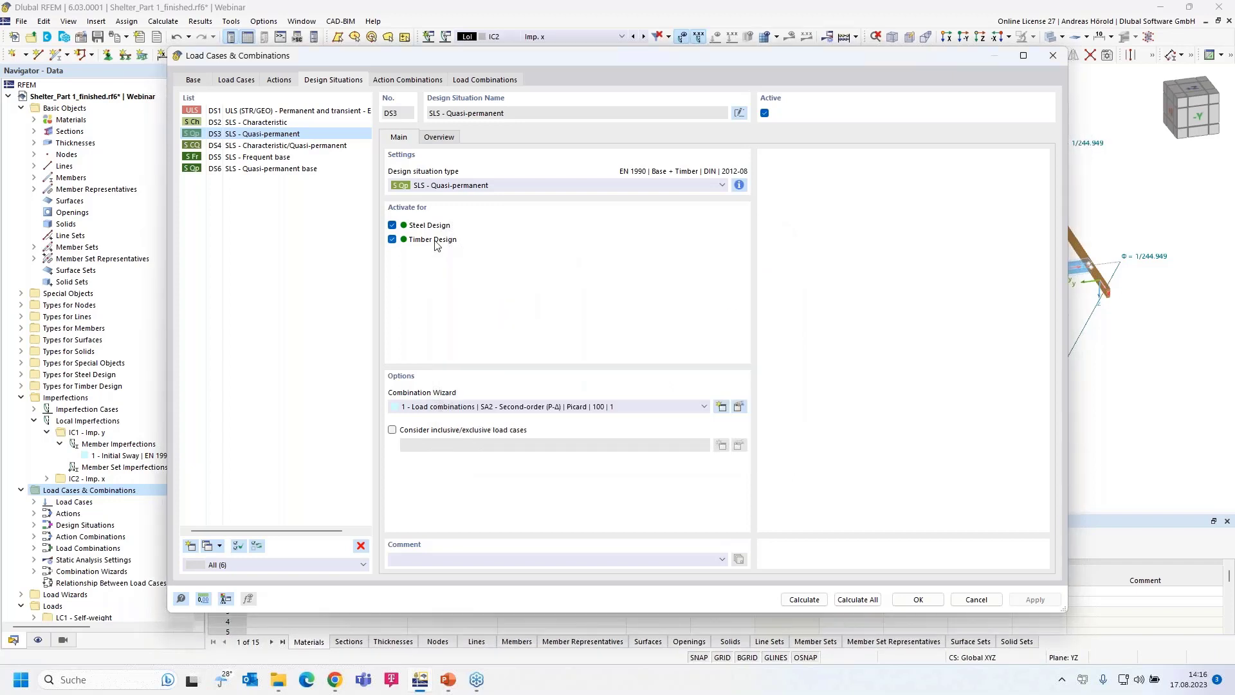
left_click(392, 226)
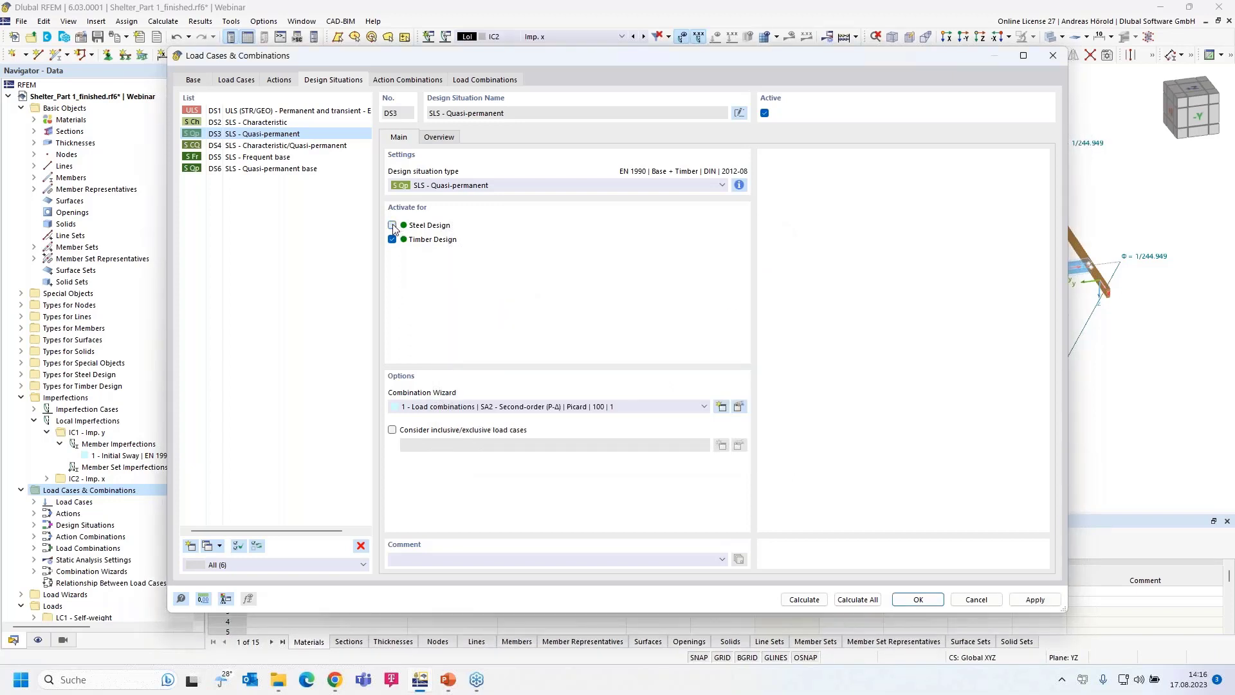
Check the combination rule of DS4 SLS - Characteristic/Quasi-permanent and deactivate this design situation for Steel Design.
left_click(284, 147)
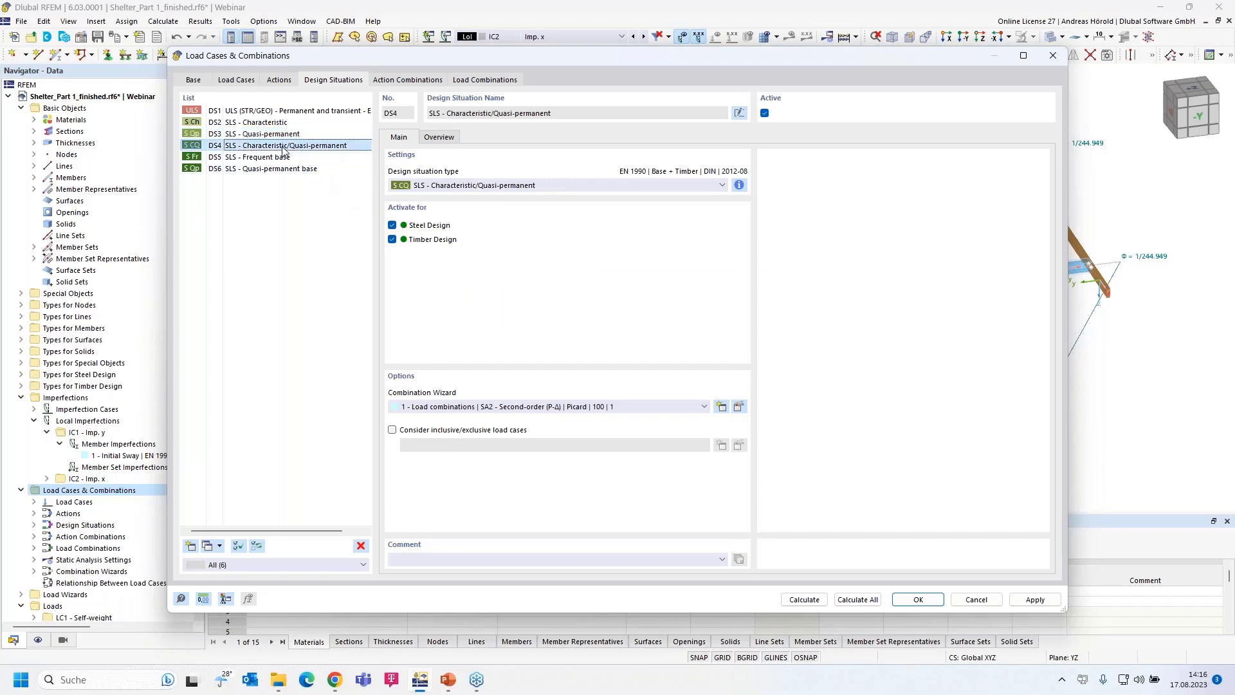
left_click(739, 185)
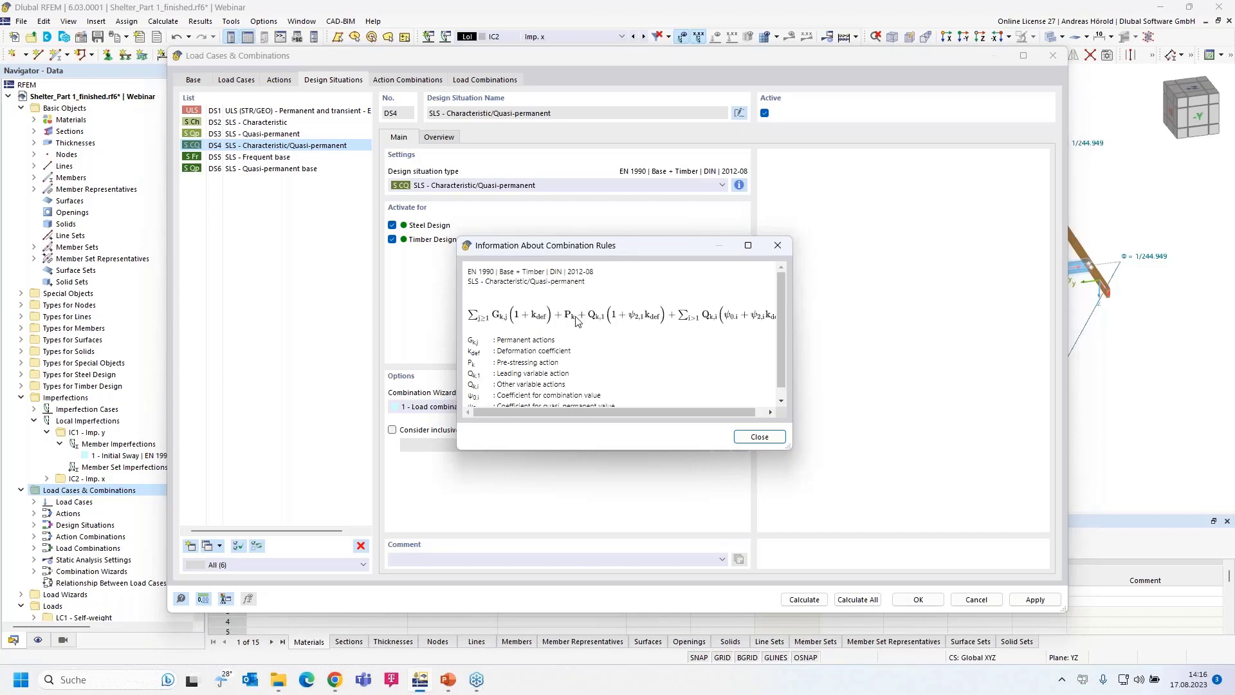
left_click(764, 440)
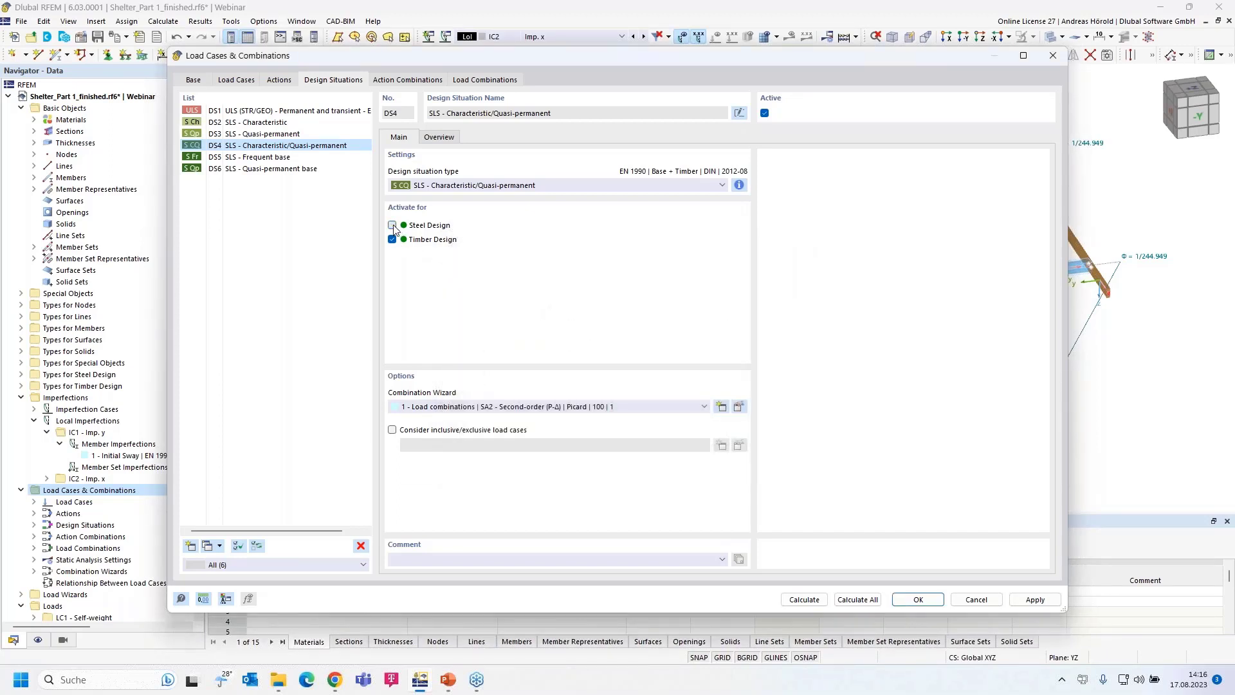
Check the combination rules of the design situations DS5 SLS - Frequent base and DS6 SLS - Quasi-permanent base.
left_click(281, 158)
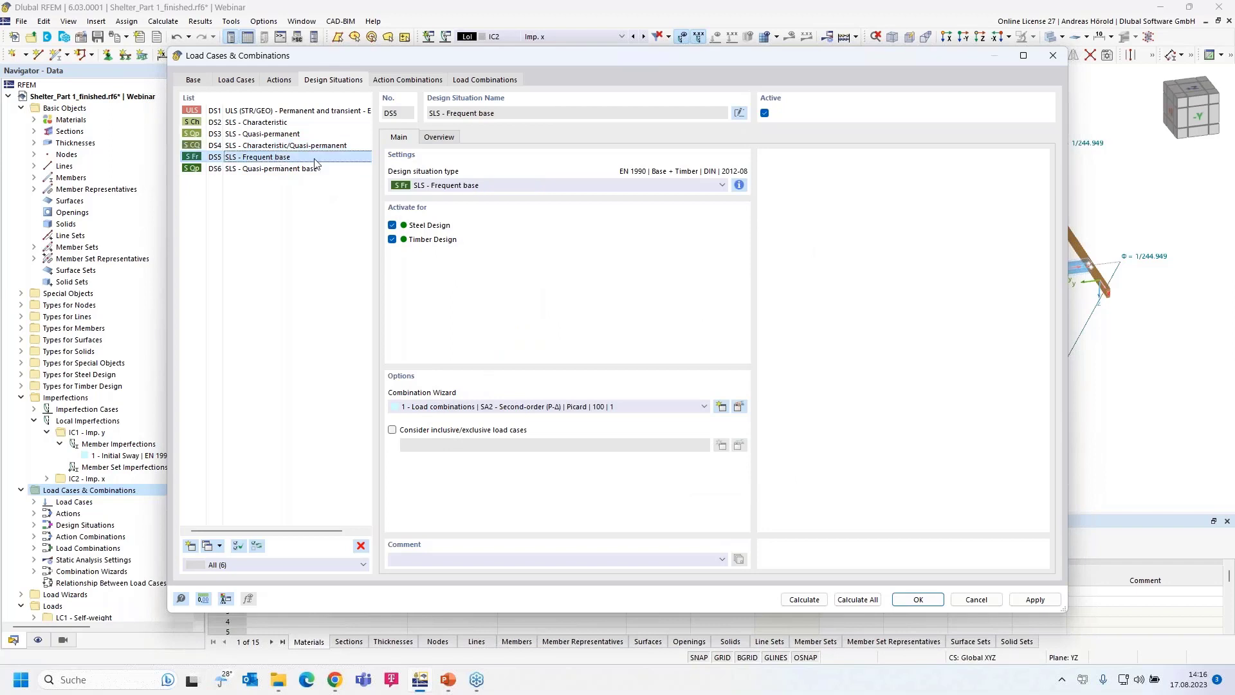
left_click(739, 185)
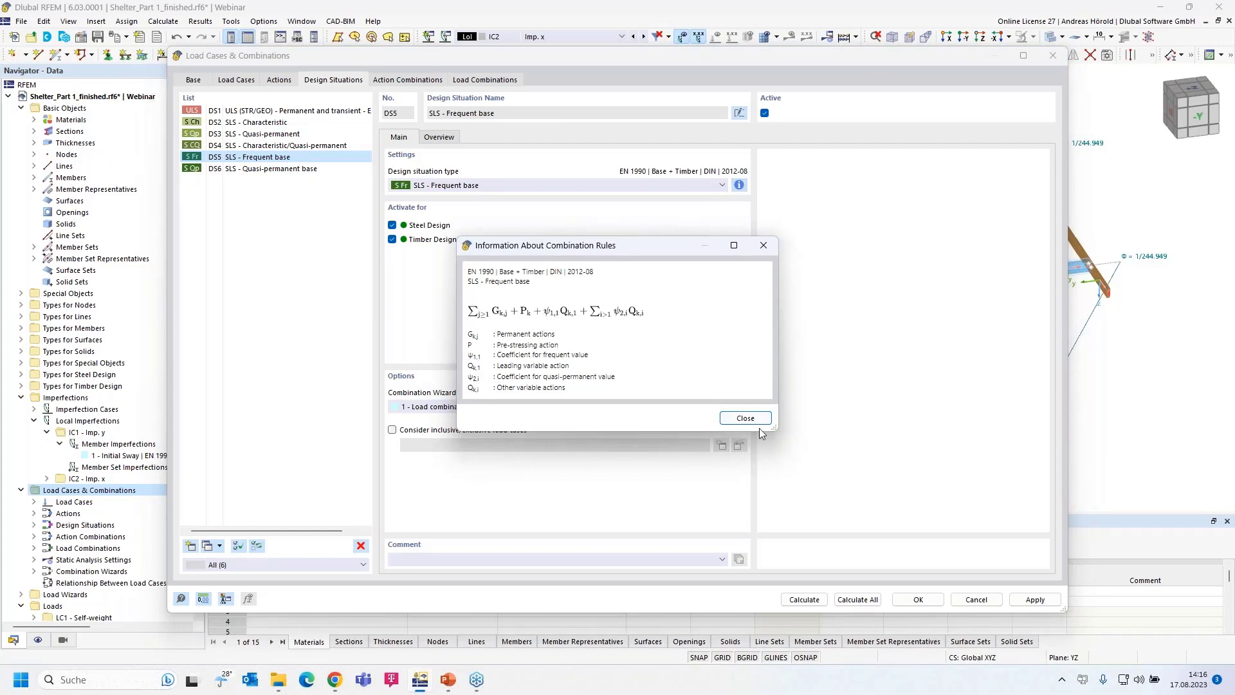
left_click(745, 419)
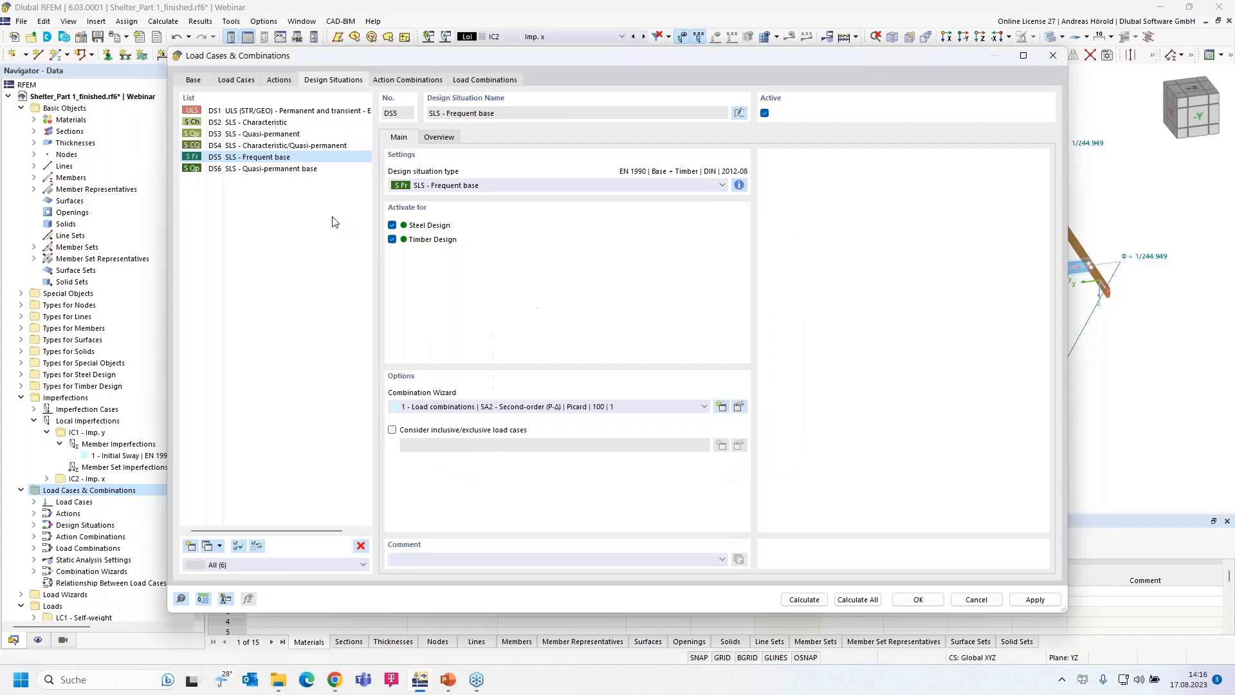
left_click(292, 169)
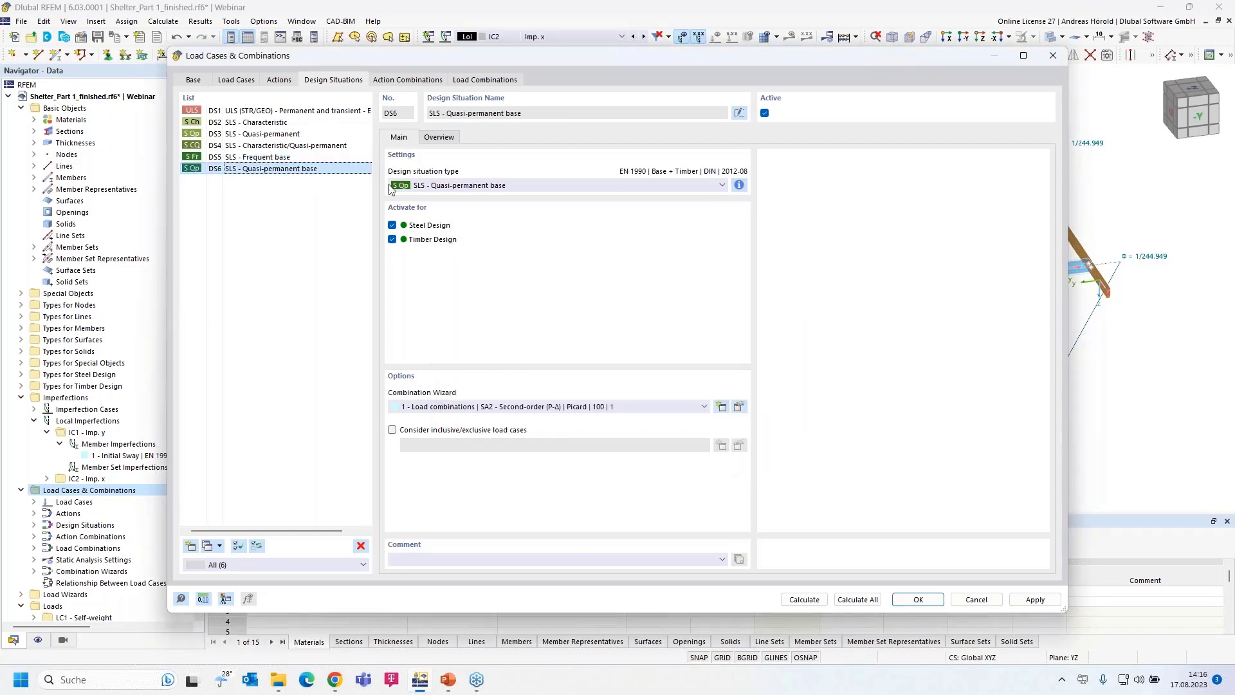
left_click(739, 186)
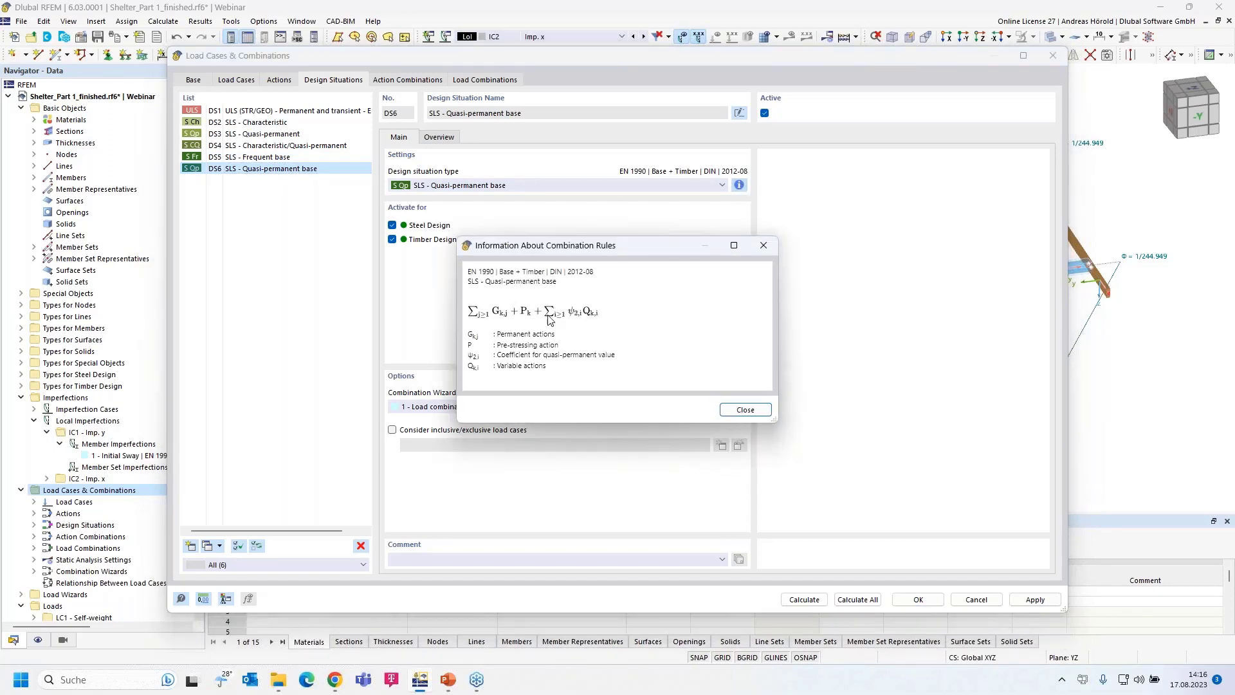
left_click(763, 245)
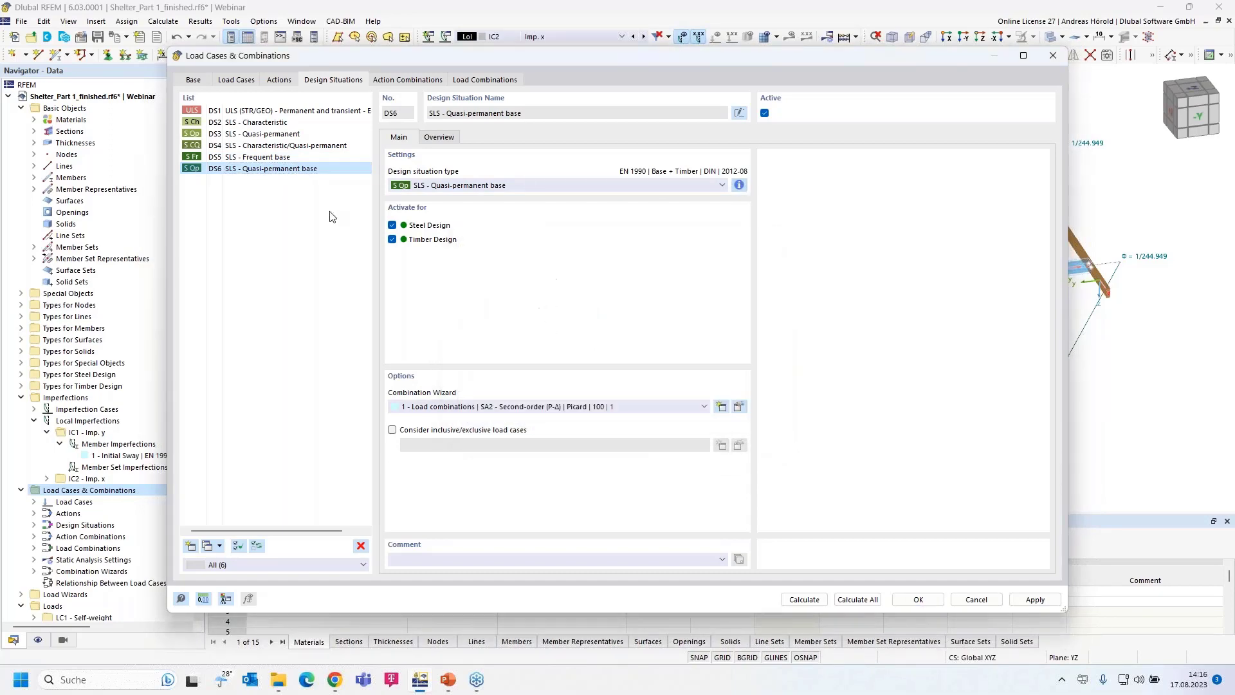
Delete the design situations DS5 SLS - Frequent base and DS6 SLS - Quasi-permanent base.
left_click(265, 158, "ctrl")
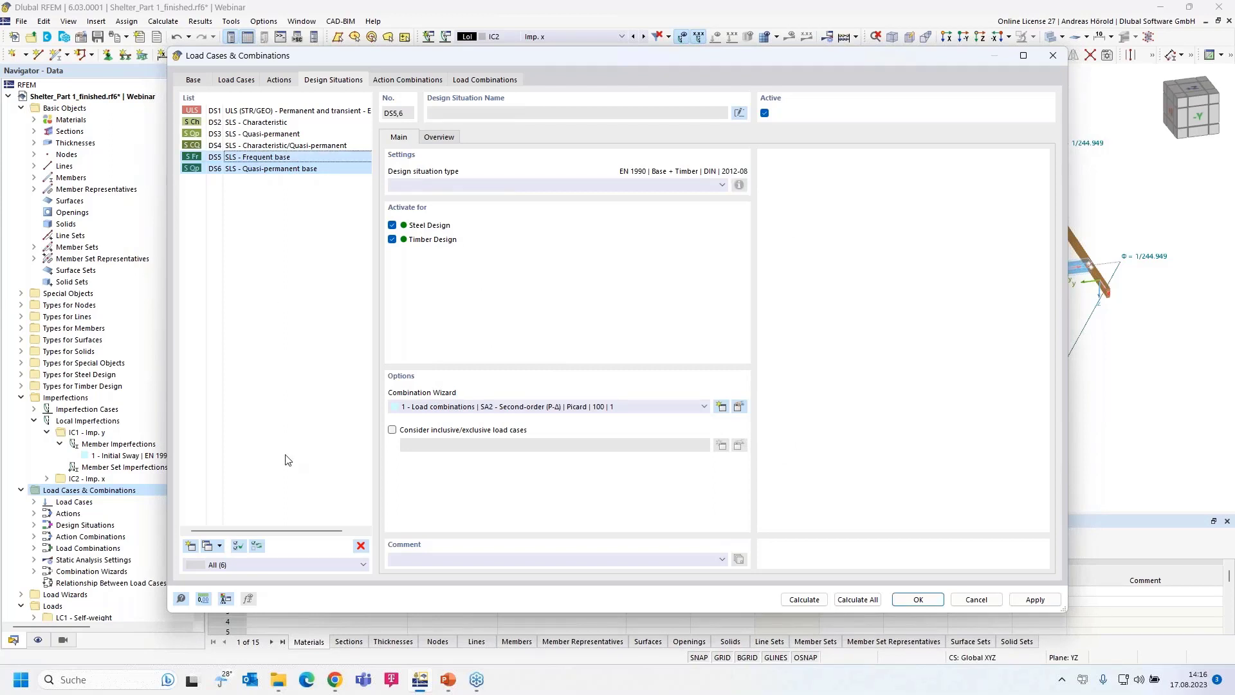
left_click(361, 546)
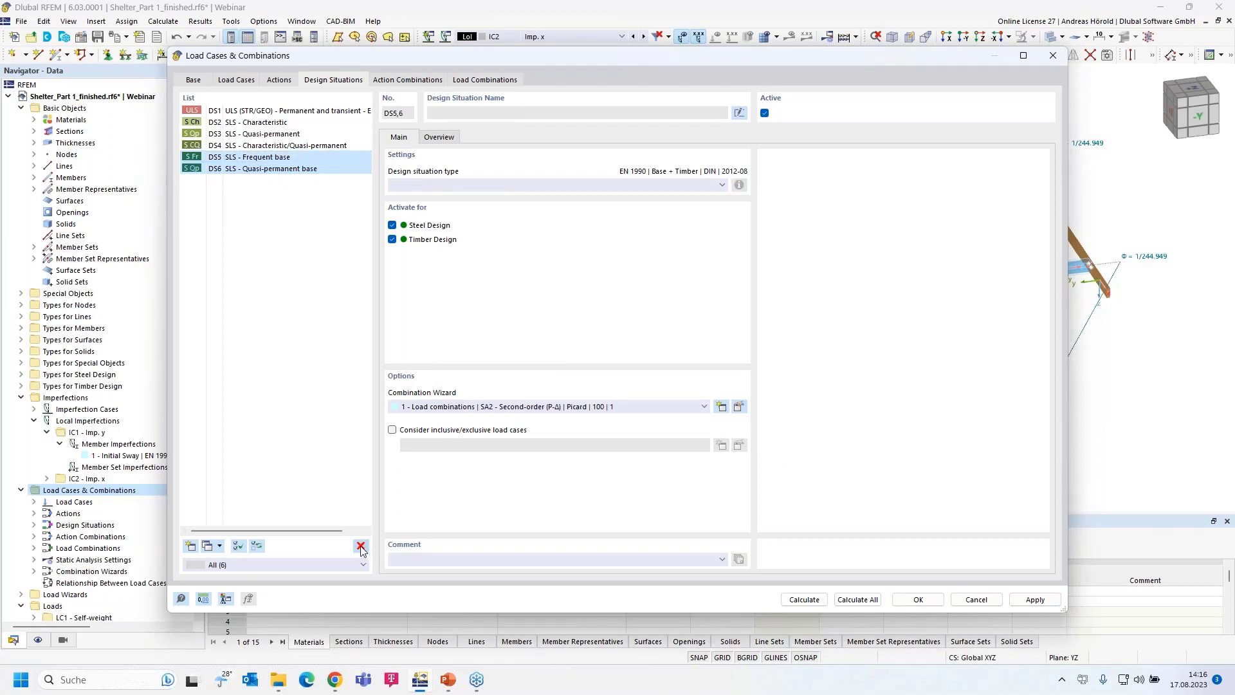
left_click(625, 384)
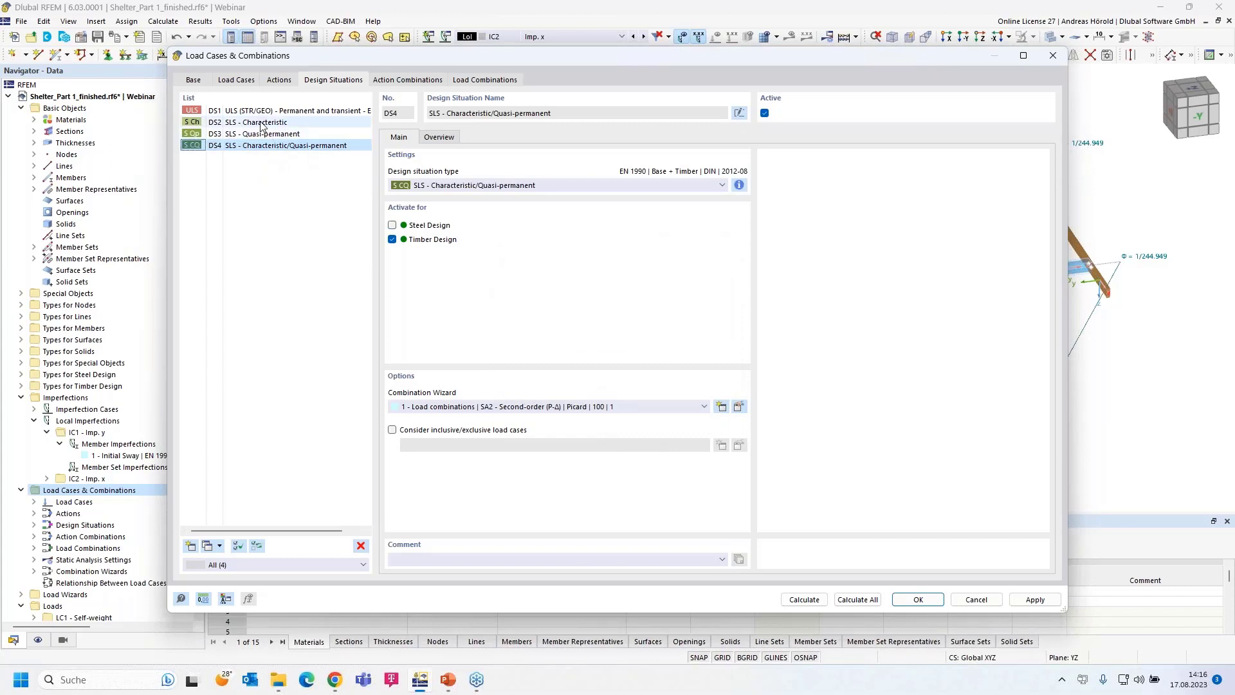
Review whether each of the design situations DS1 to DS4 is activated for Steel Design and Timber Design.
left_click(256, 113)
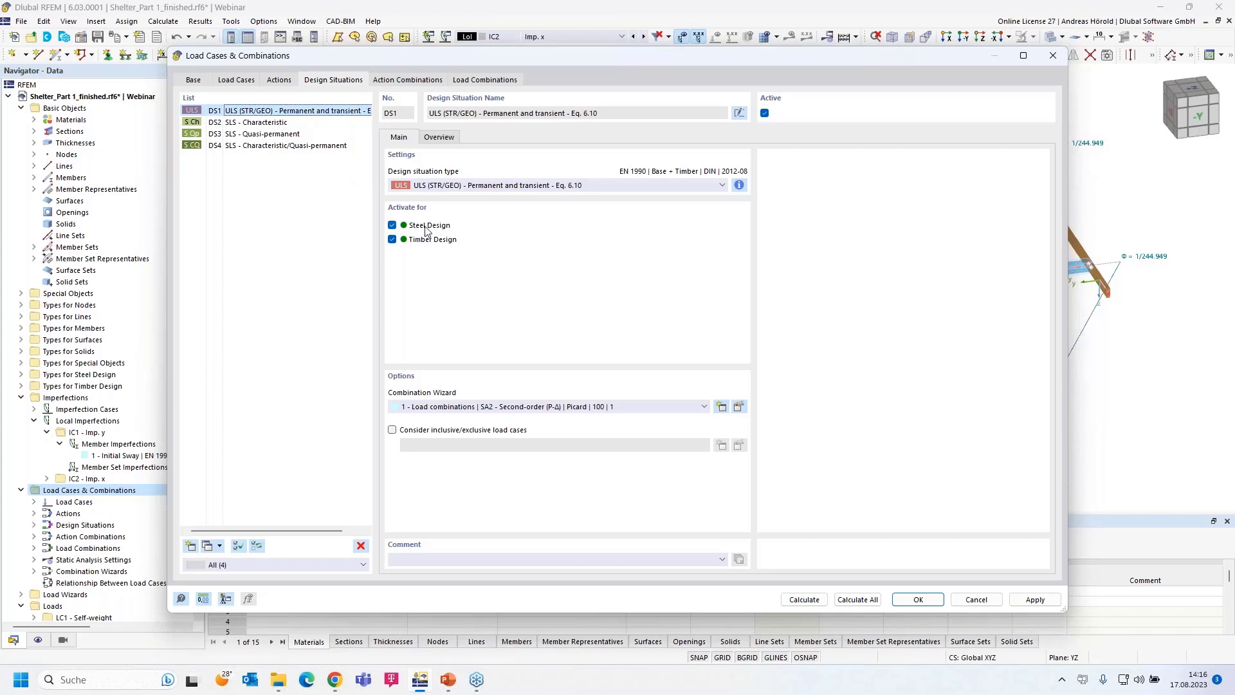
left_click(267, 122)
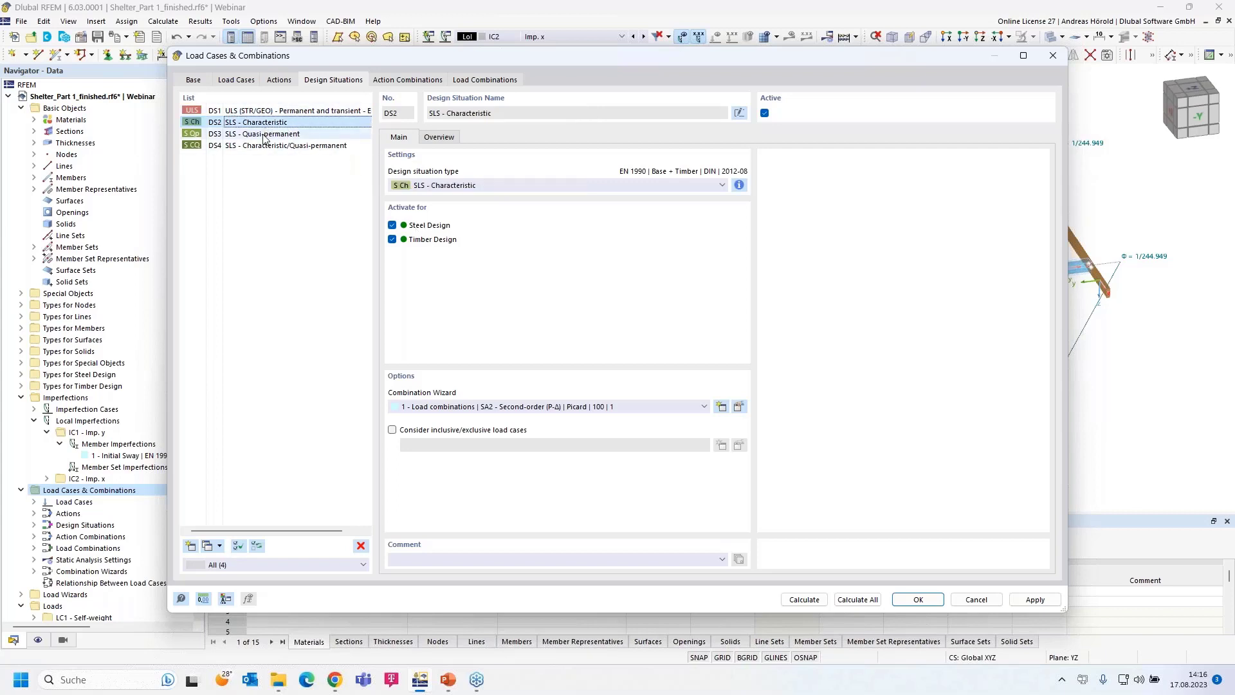
left_click(265, 134)
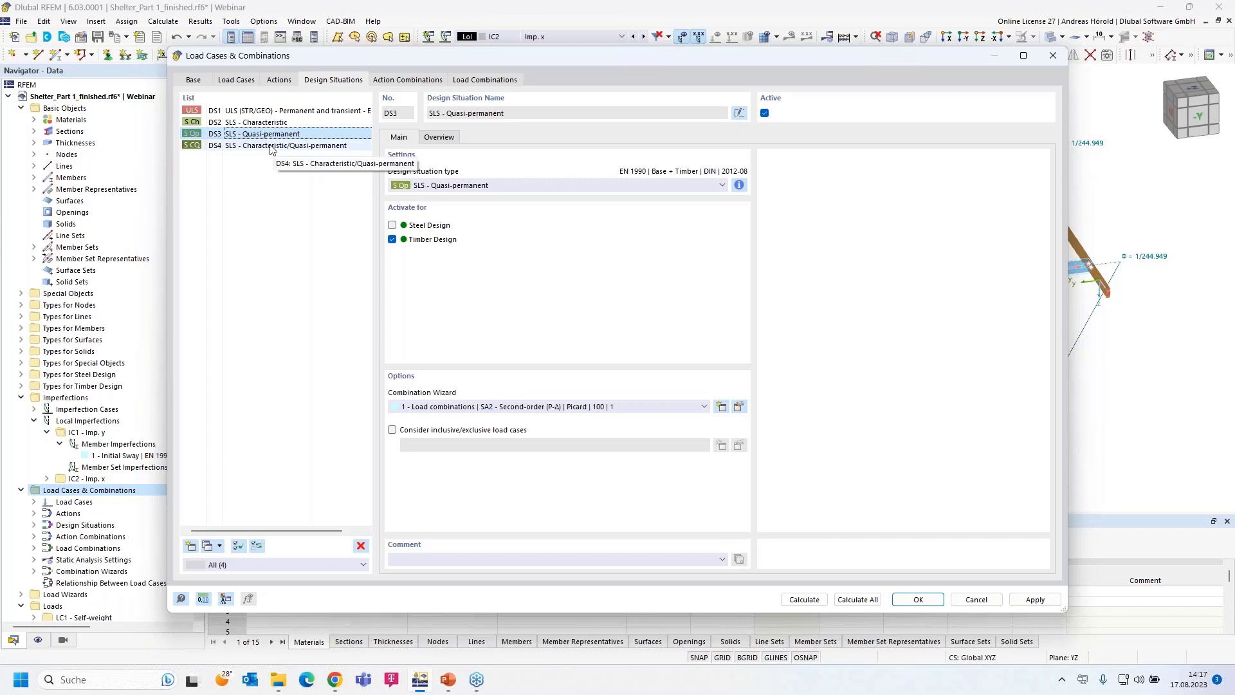
left_click(271, 147)
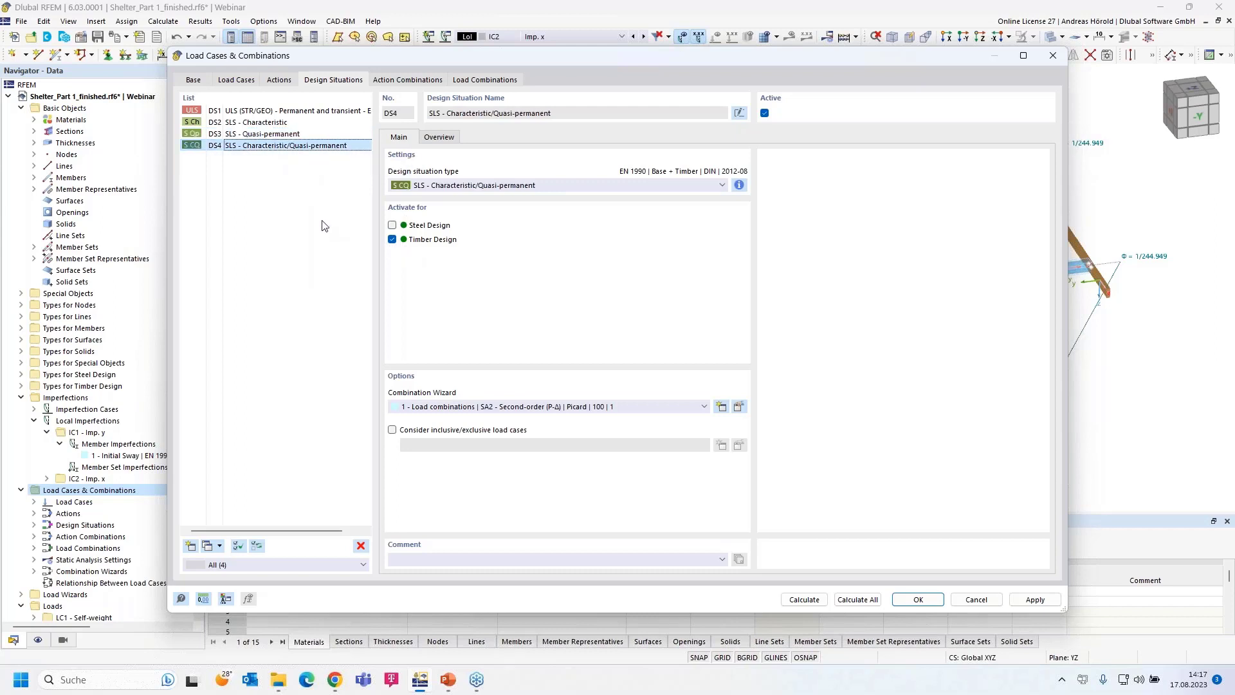
Assign combination wizard 2 - Load combinations with SA1 - Geometrically linear to the three SLS design situations DS2 to DS4 together.
left_click_drag(280, 148, 263, 126)
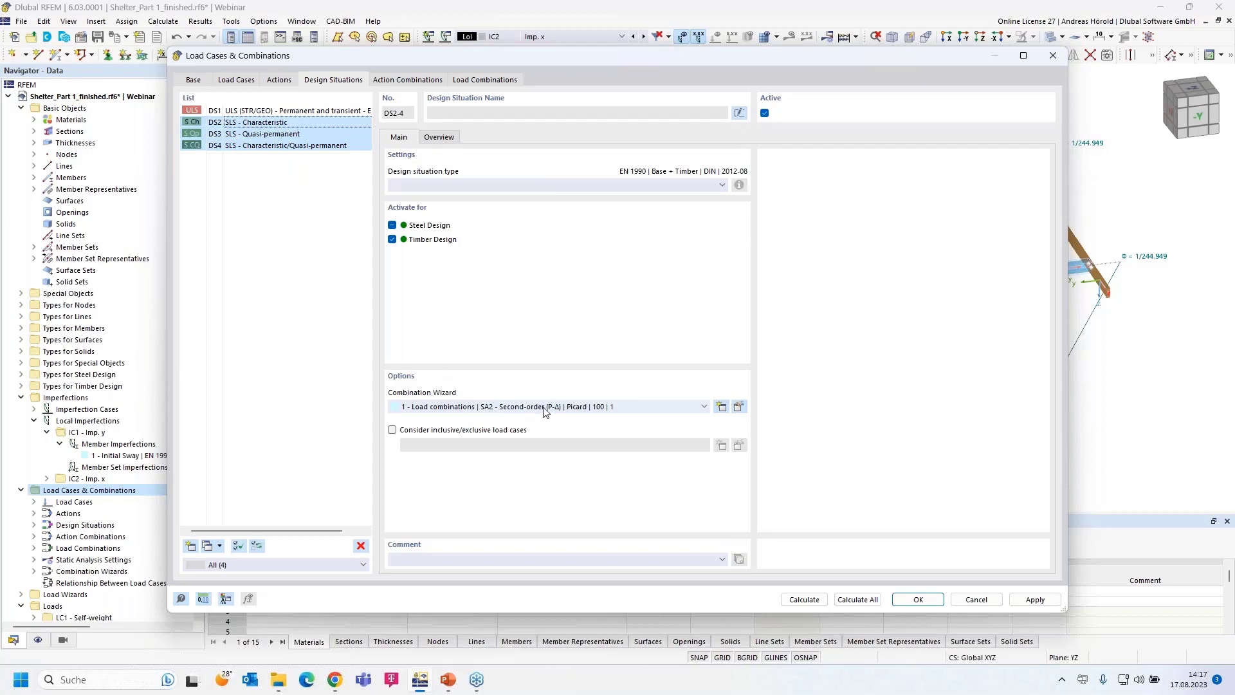
left_click(564, 407)
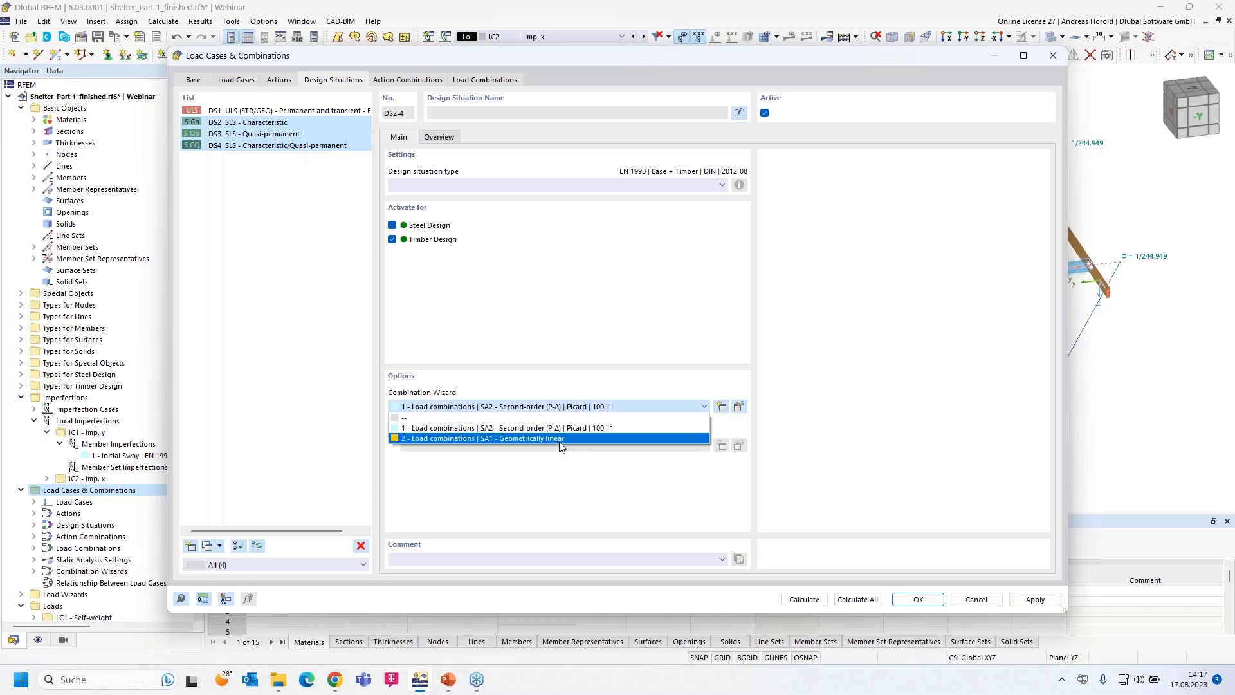
left_click(561, 438)
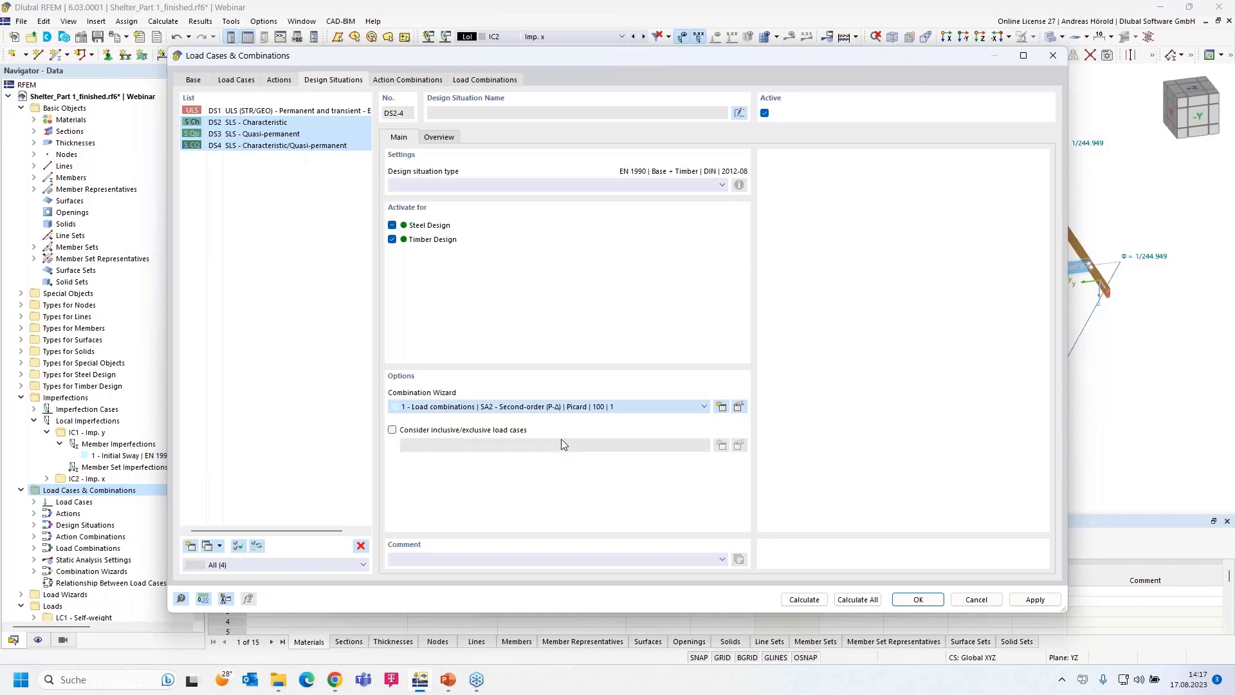
Review the regenerated load combinations and check the combination wizard assigned to each of the design situations DS1 to DS4.
left_click(261, 112)
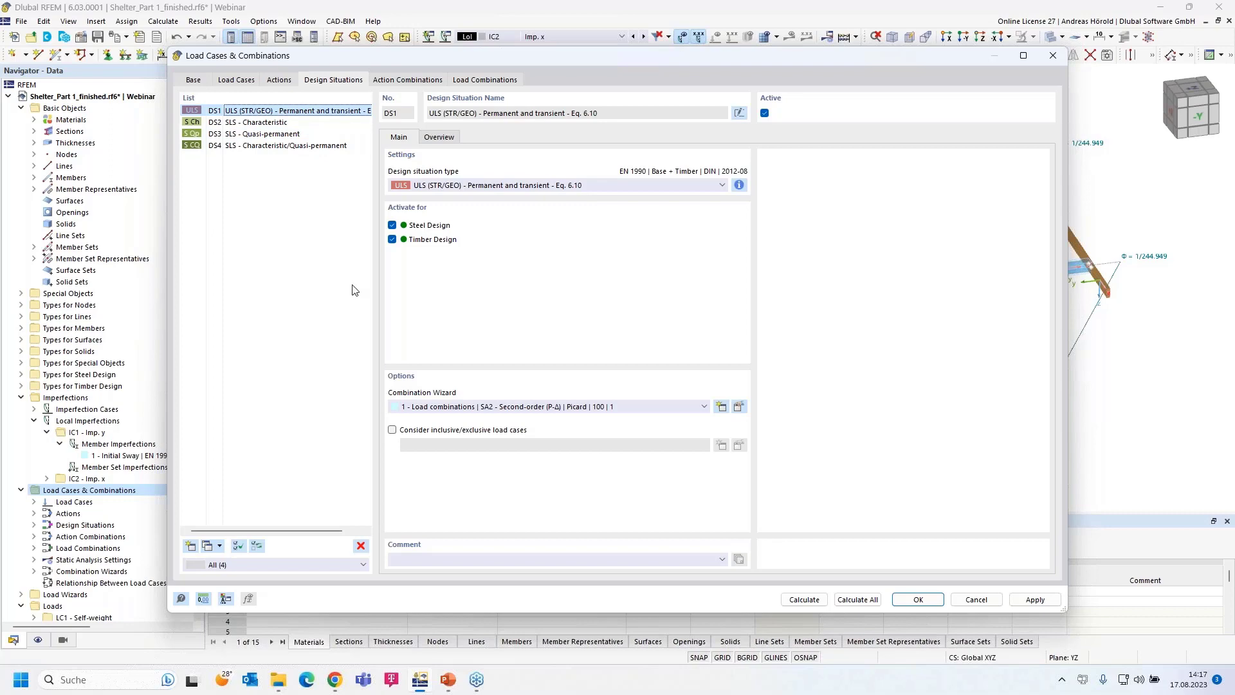
left_click(481, 79)
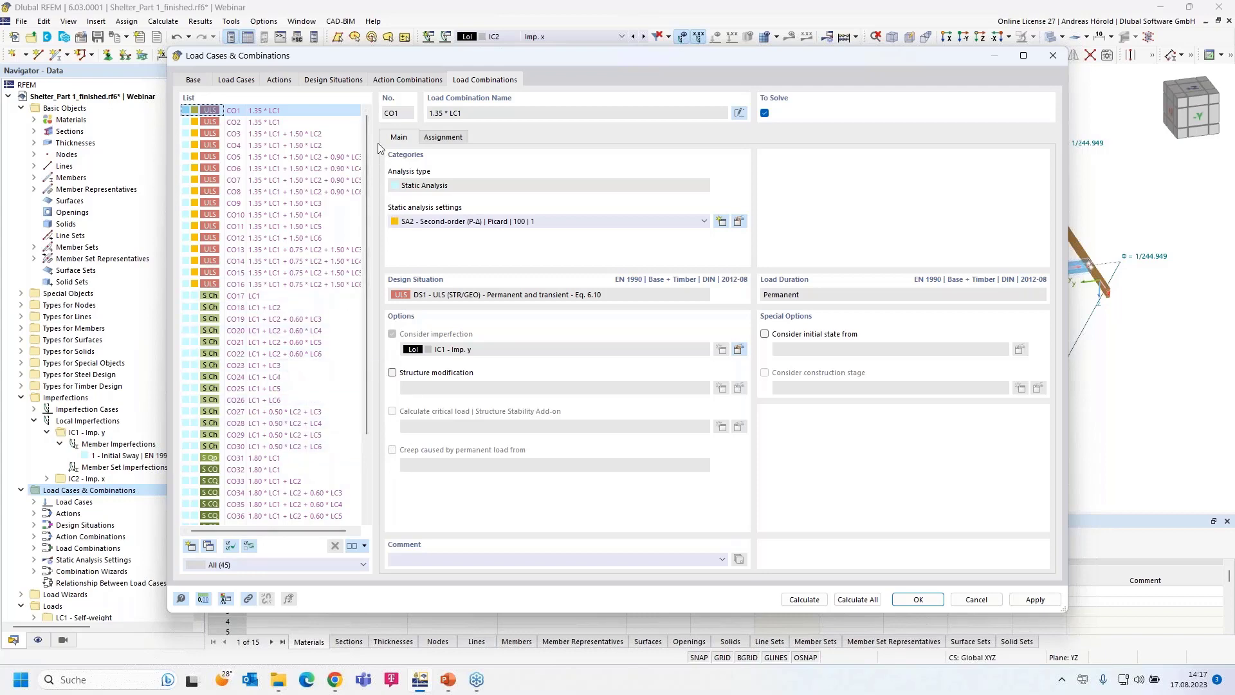
left_click(331, 81)
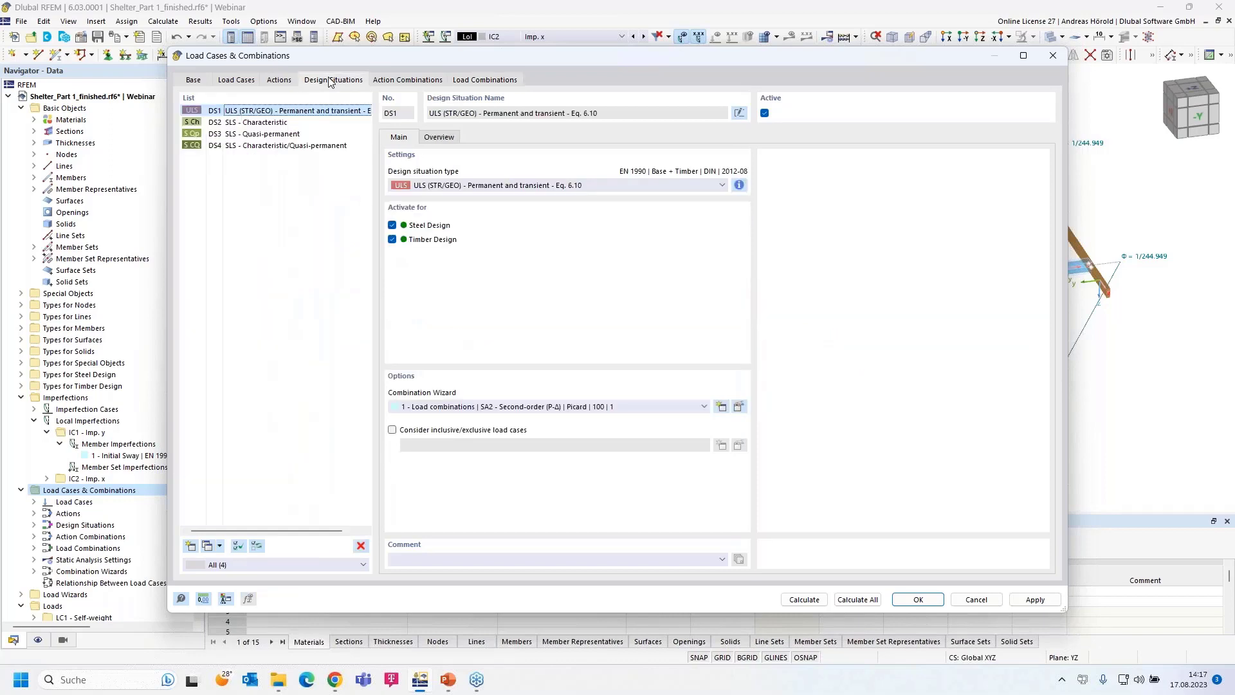
left_click(310, 123)
left_click(304, 136)
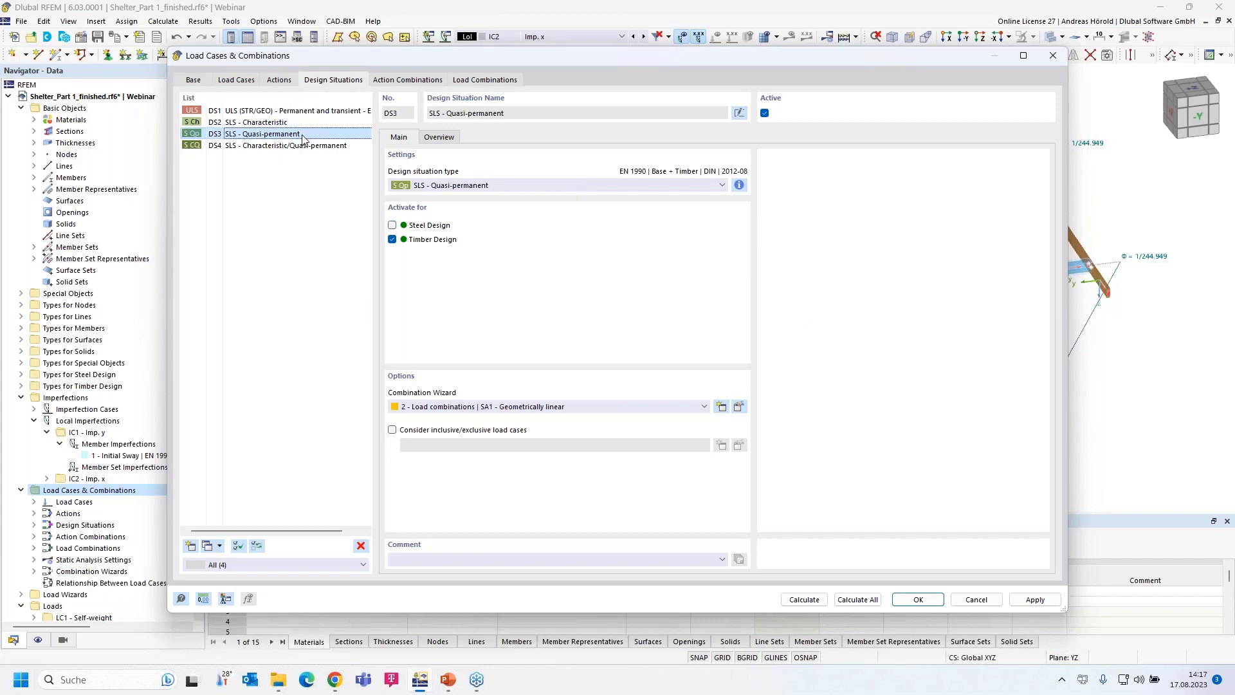
left_click(305, 147)
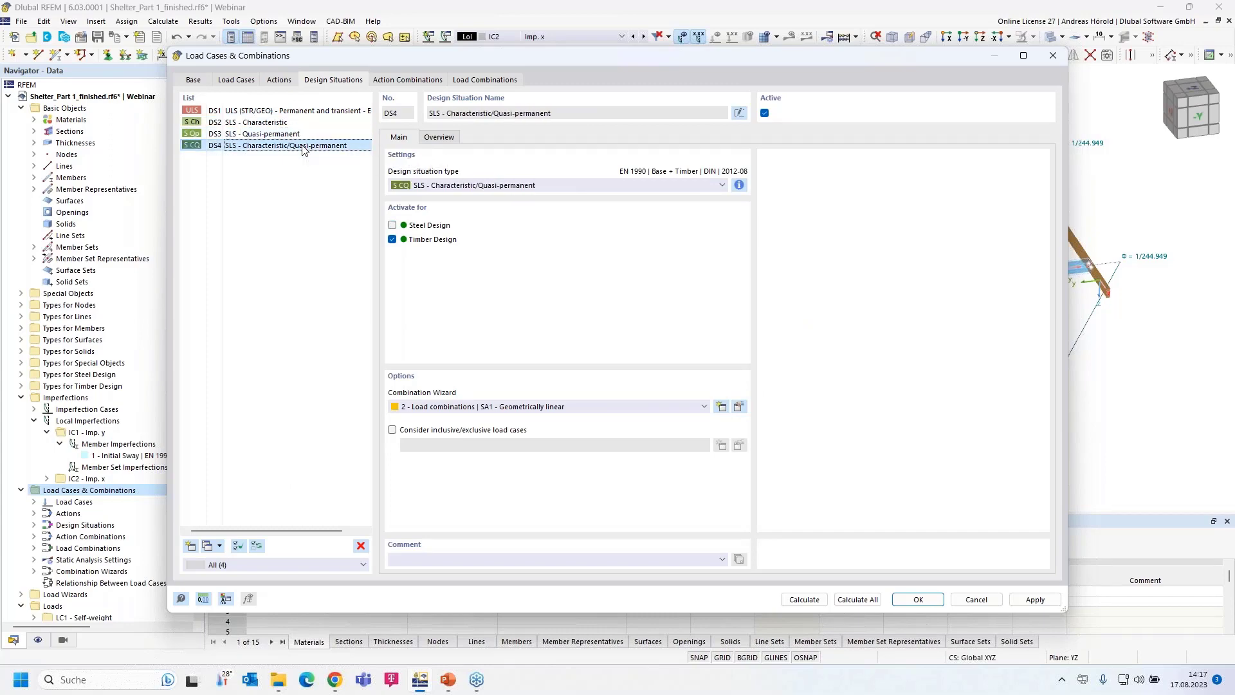
Accept the load case and combination settings and hide the member axis systems x, y, z in the model.
left_click(914, 599)
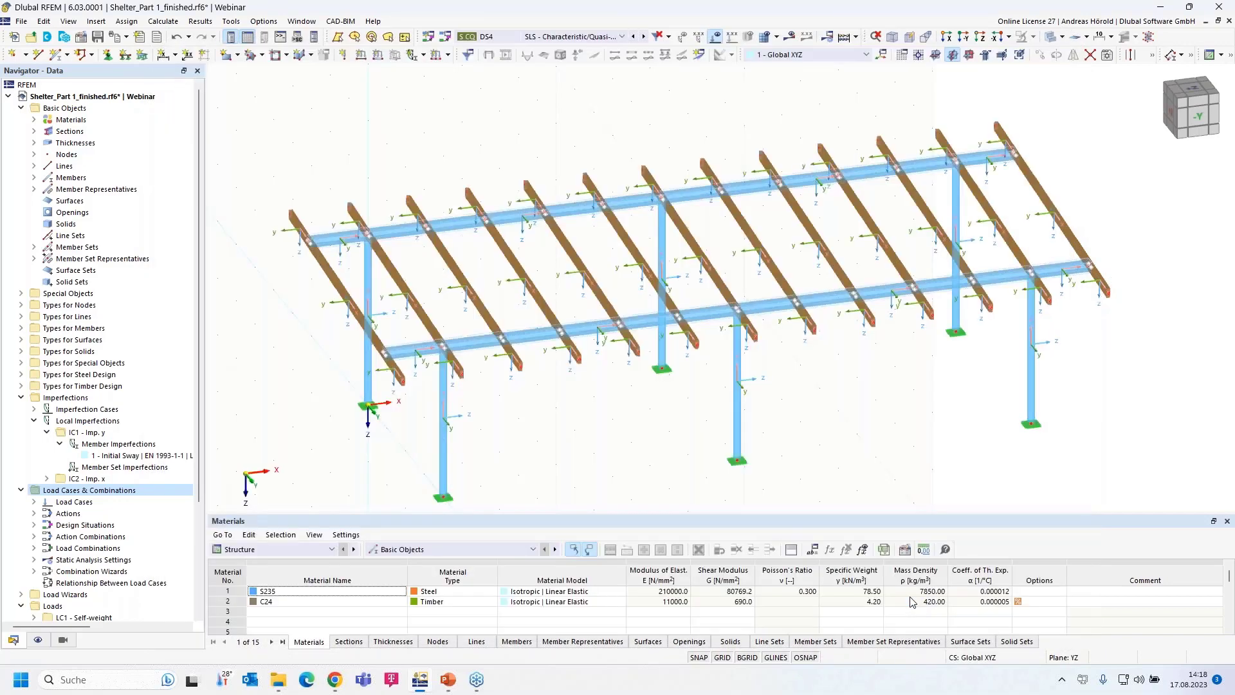
left_click(37, 640)
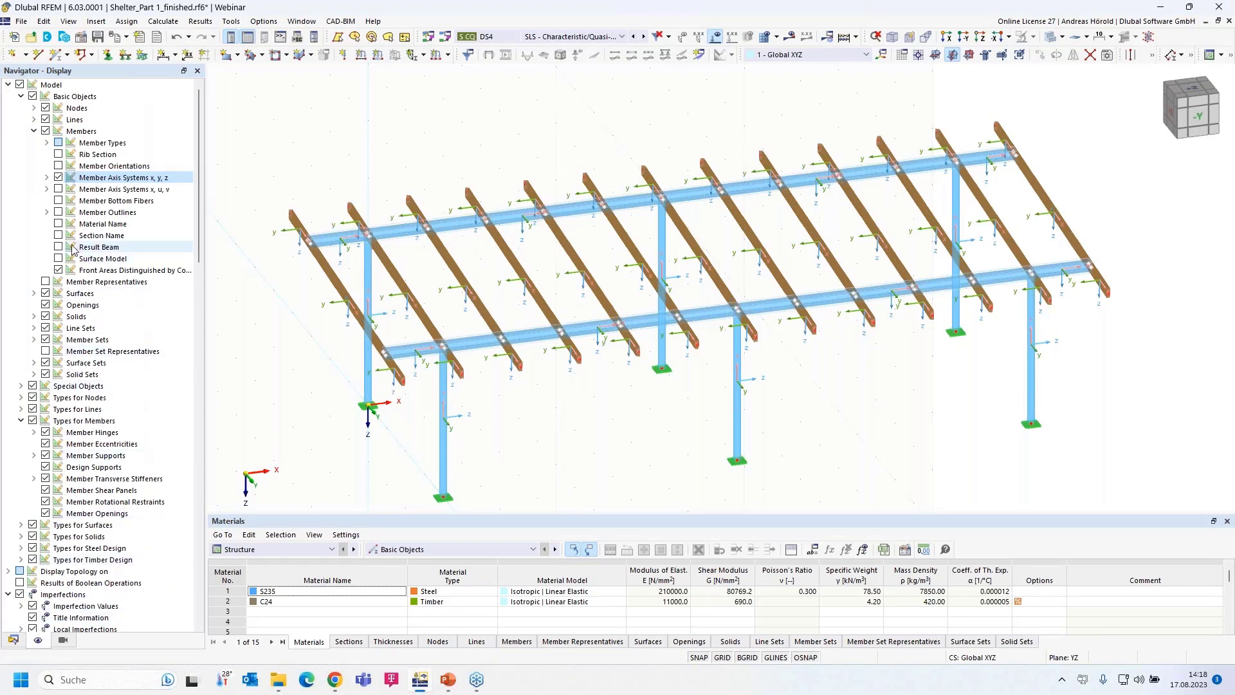
left_click(58, 178)
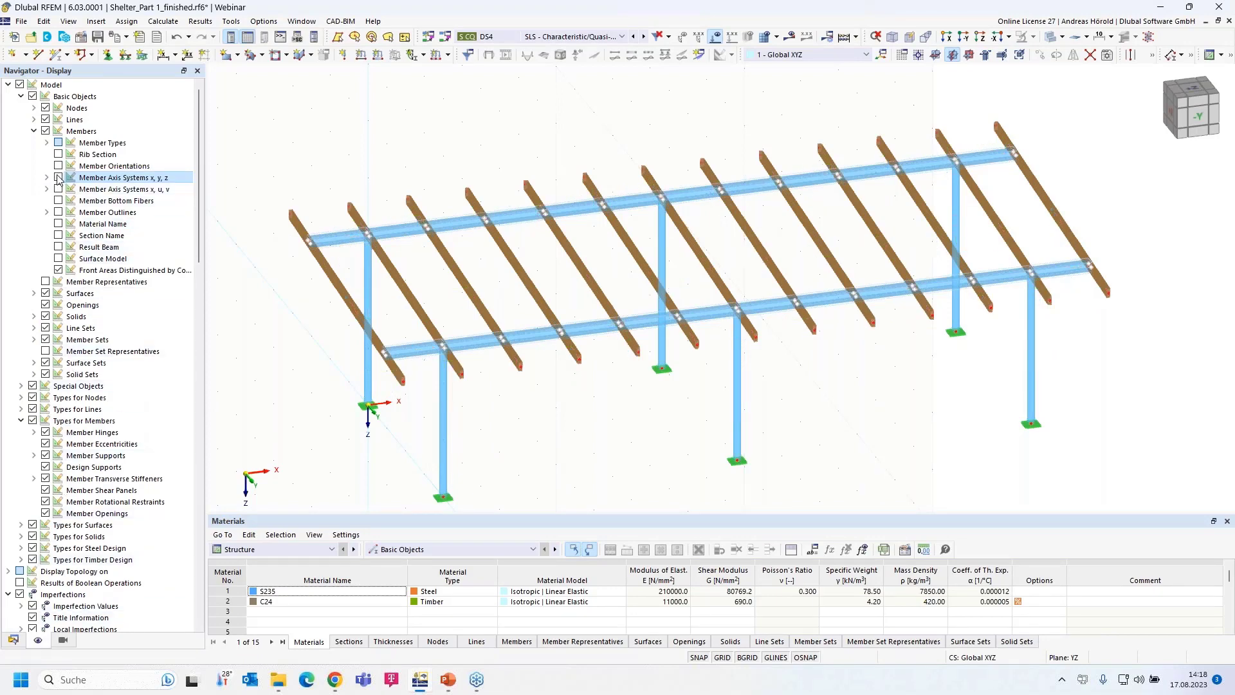
Display the member representatives and member set representatives, and switch the model view to Wireframe Model.
left_click(34, 131)
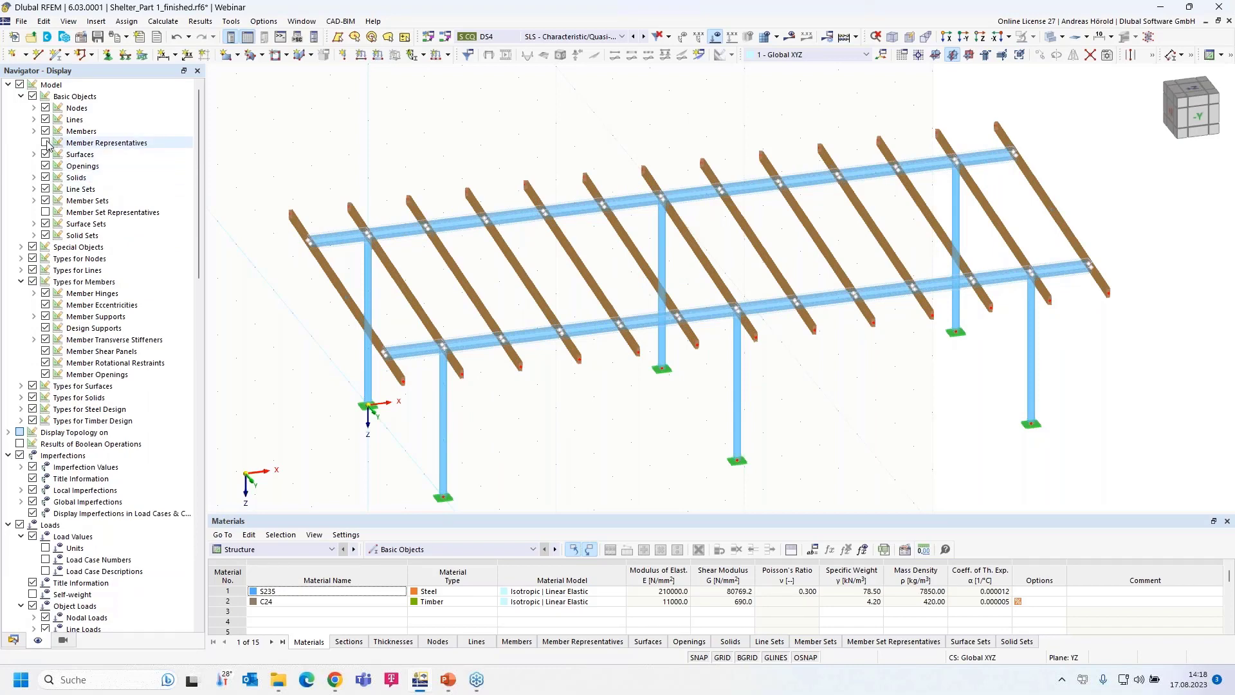
left_click(45, 143)
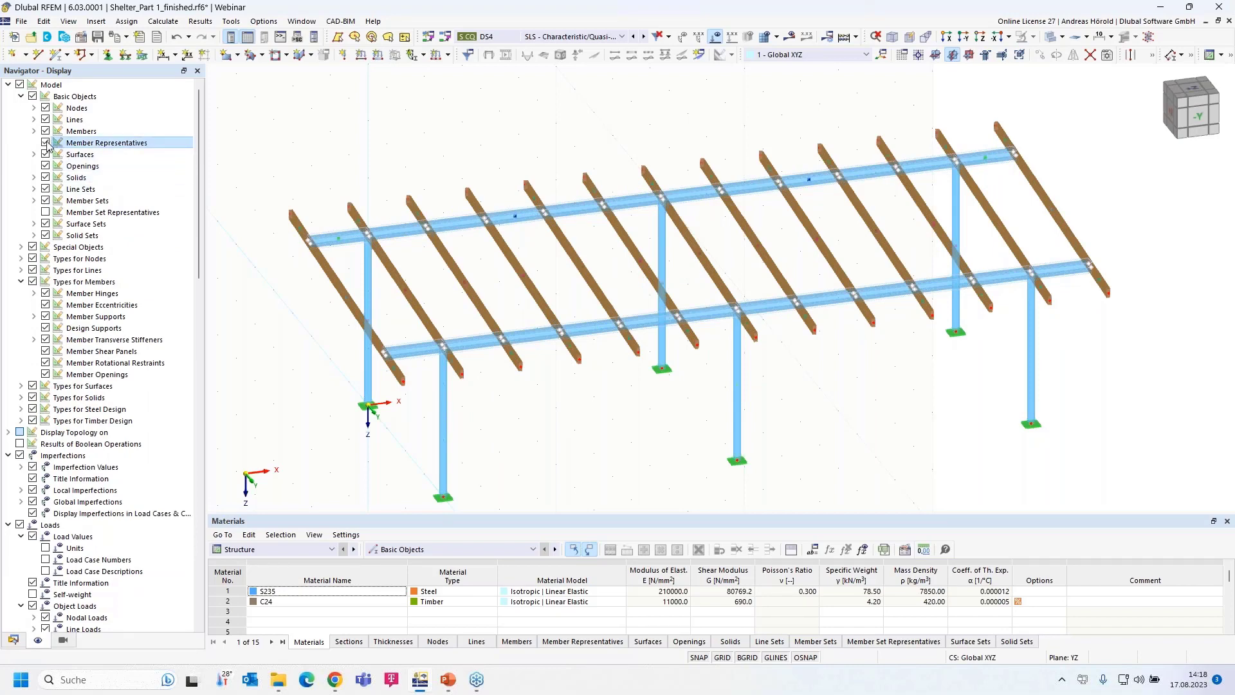
left_click(46, 212)
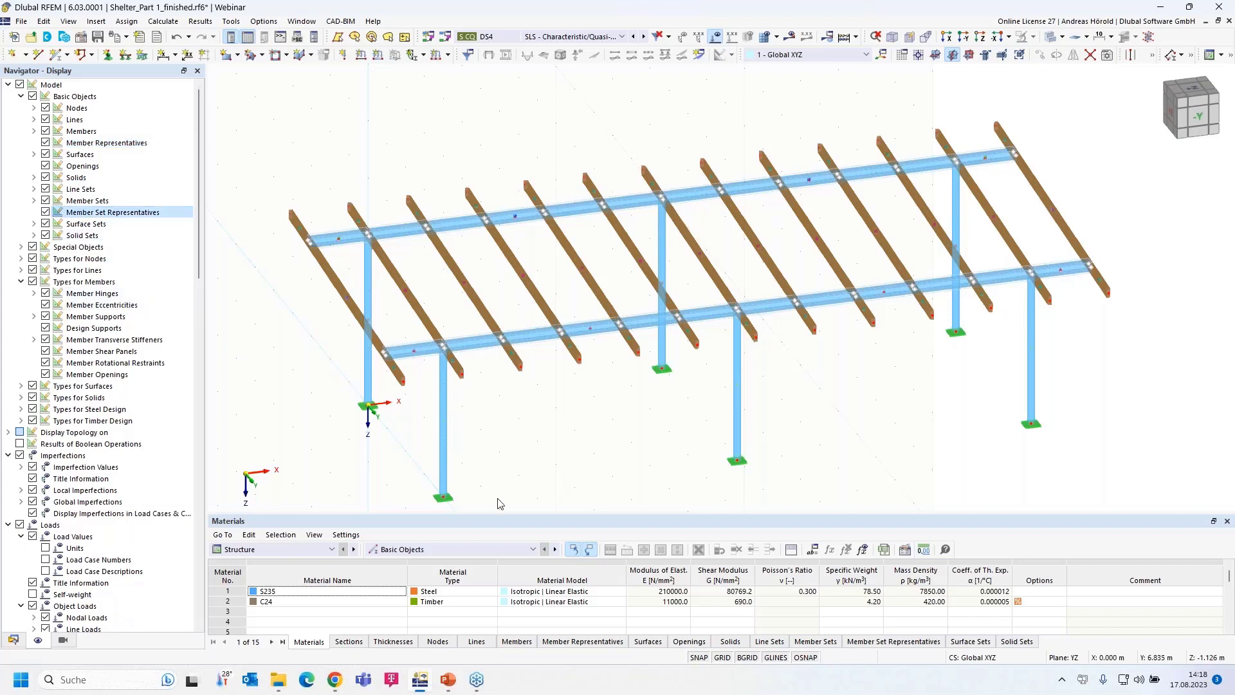
middle_click_drag(499, 501, 598, 415, "ctrl")
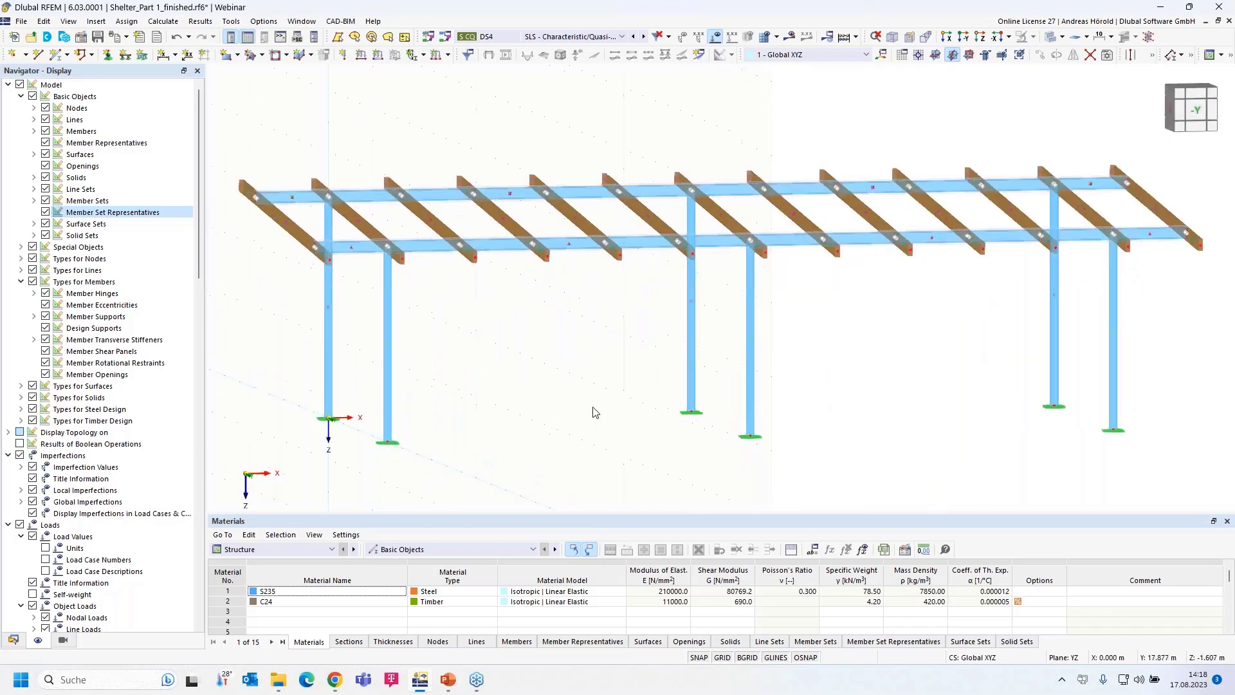
left_click(1063, 37)
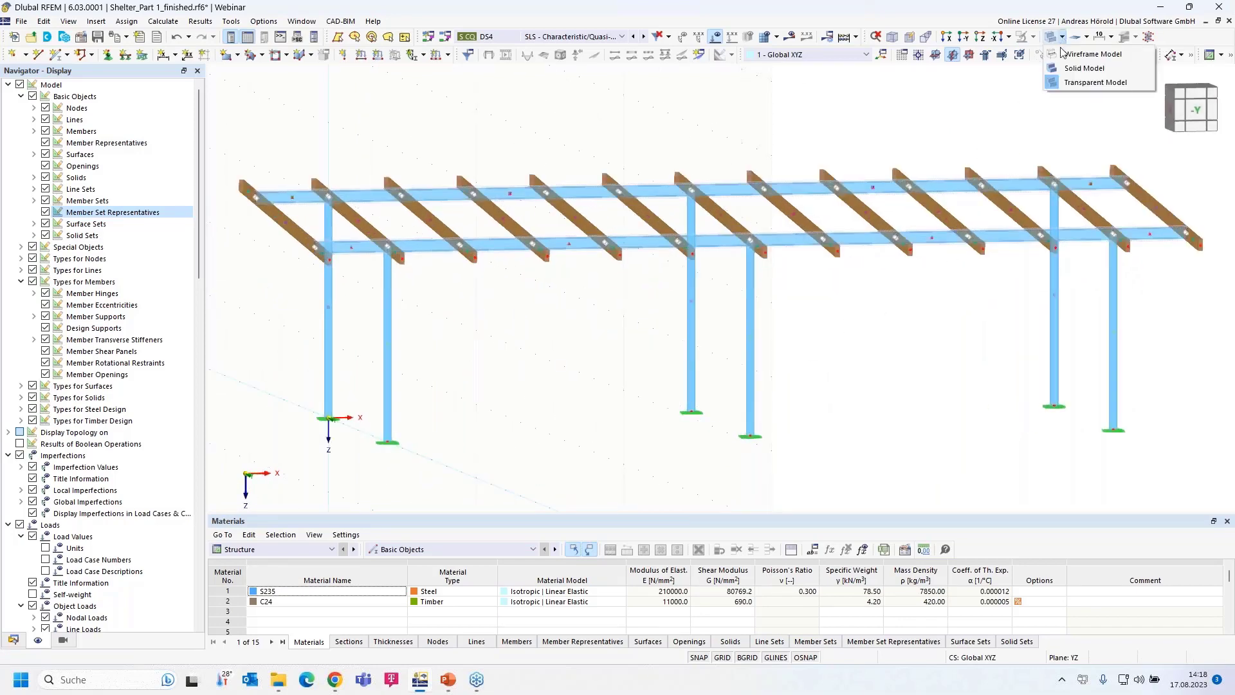
left_click(1063, 55)
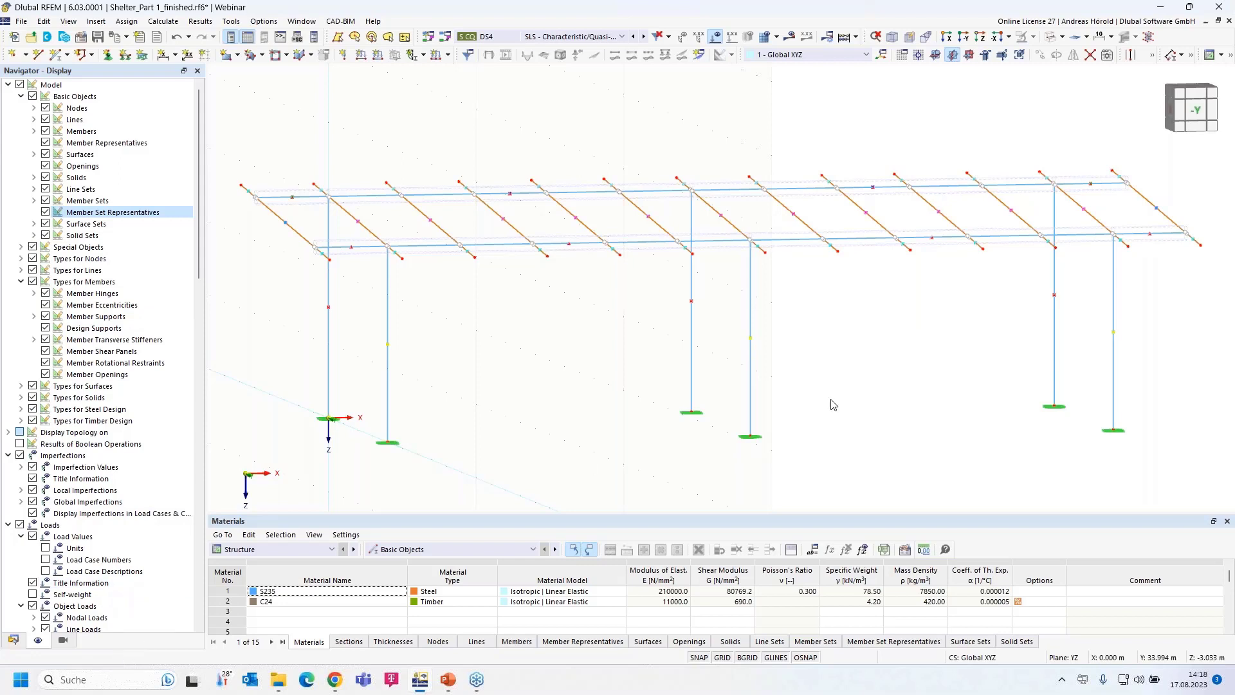
Examine the member and member set representatives, locating the R_M1 60/160 beam representatives 5 and 6 in the model.
left_click(13, 640)
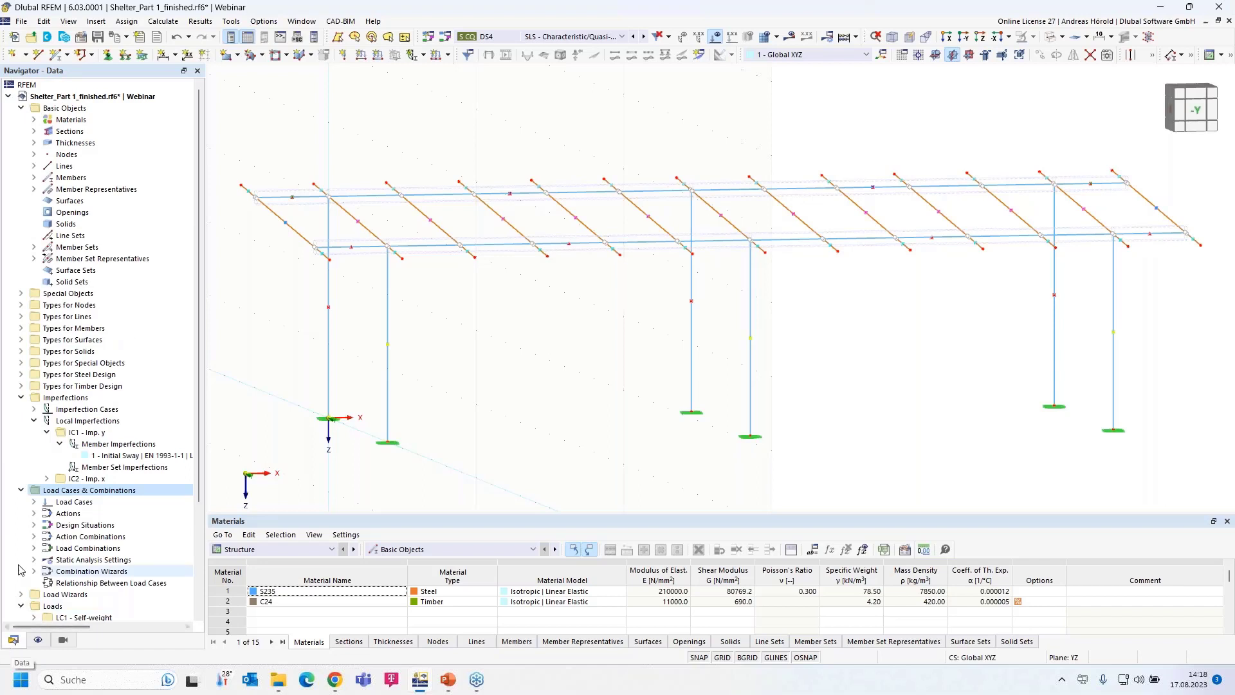
left_click(34, 190)
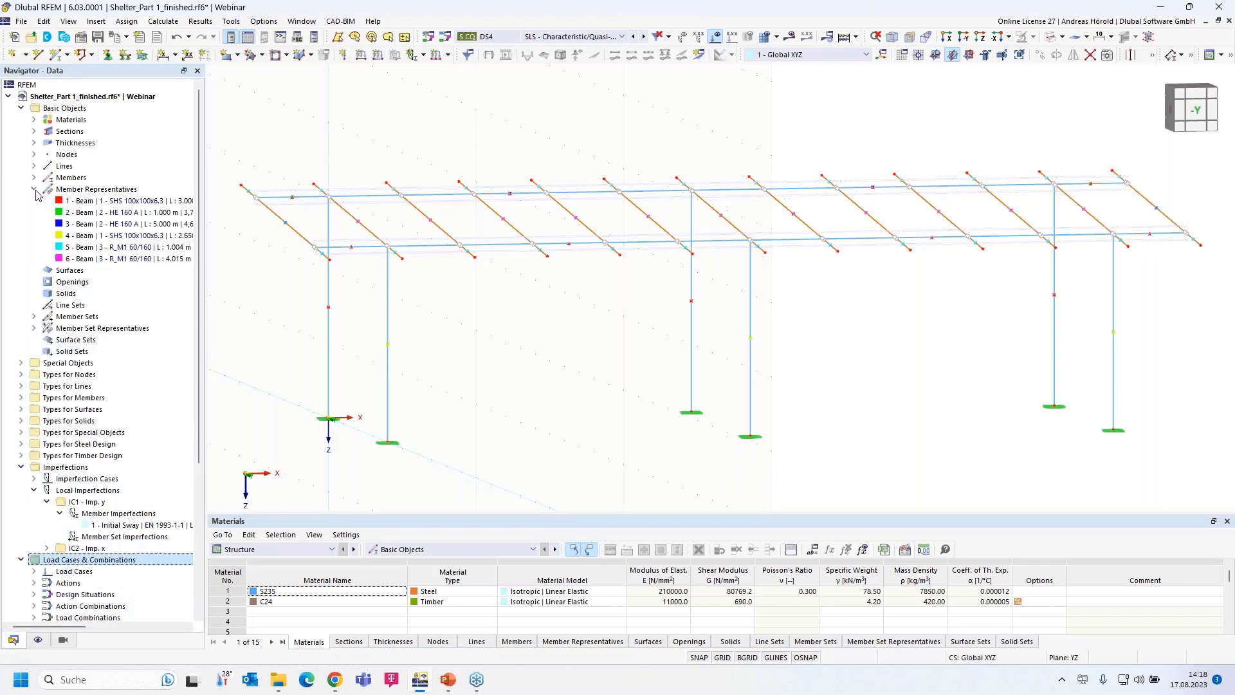
left_click(34, 328)
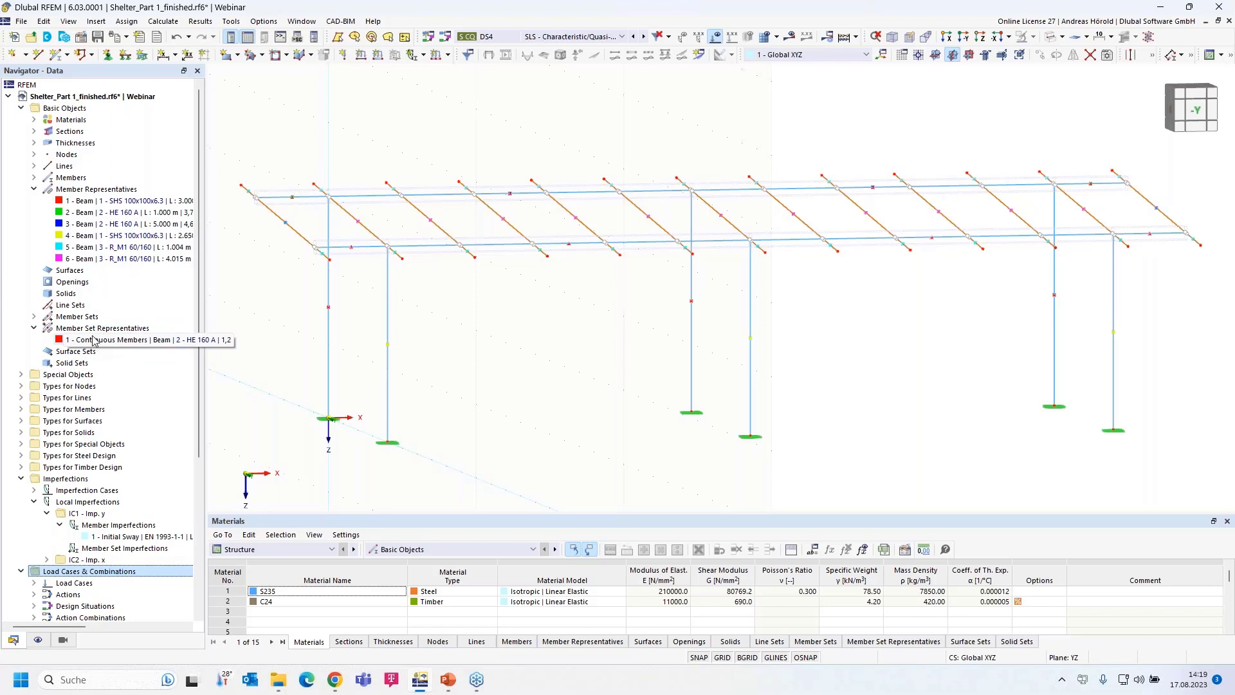
left_click(88, 251)
middle_click_drag(329, 319, 546, 342, "ctrl")
scroll(408, 344, "up", 2)
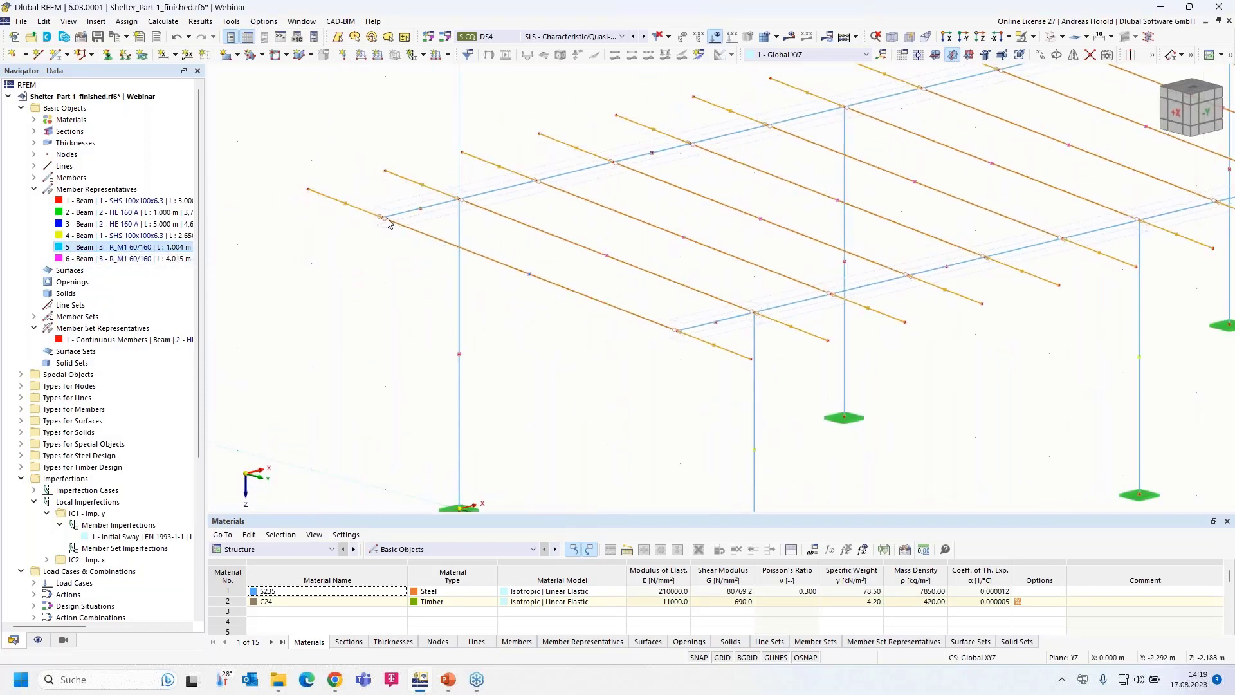
left_click(83, 260)
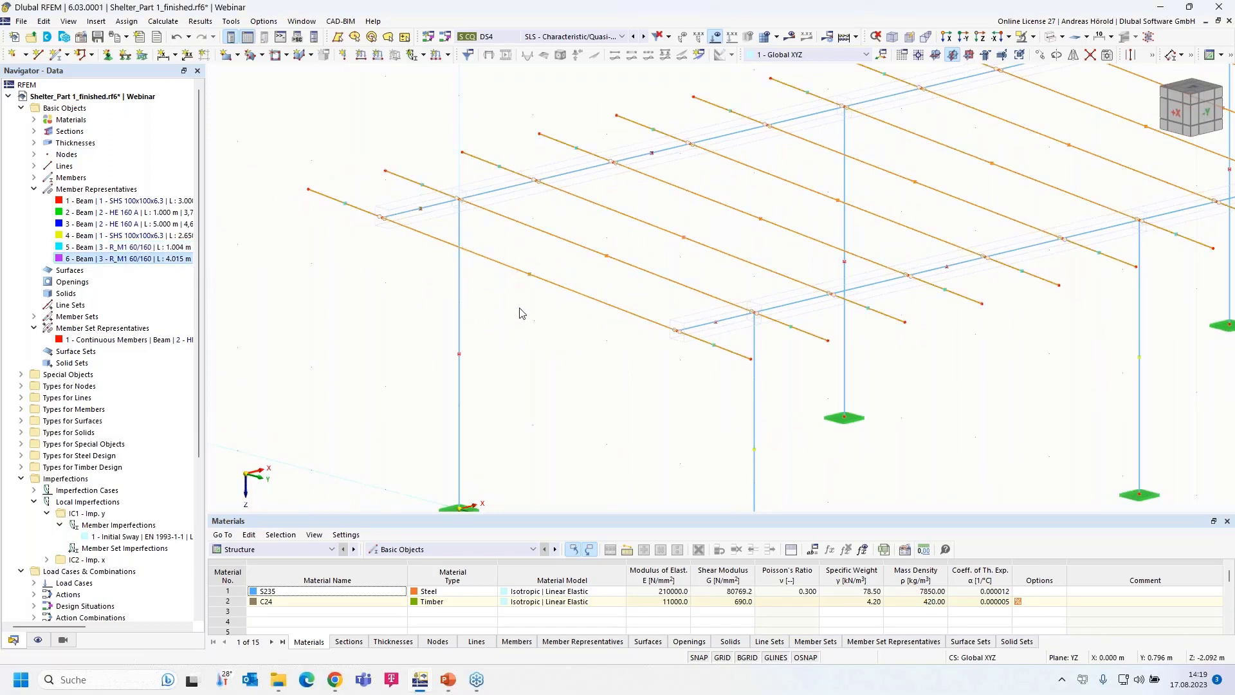
Change the service class of timber members 15-53 to 2 - Moist via member representative 6, the 4.015 m R_M1 60/160 beam.
double_click(85, 259)
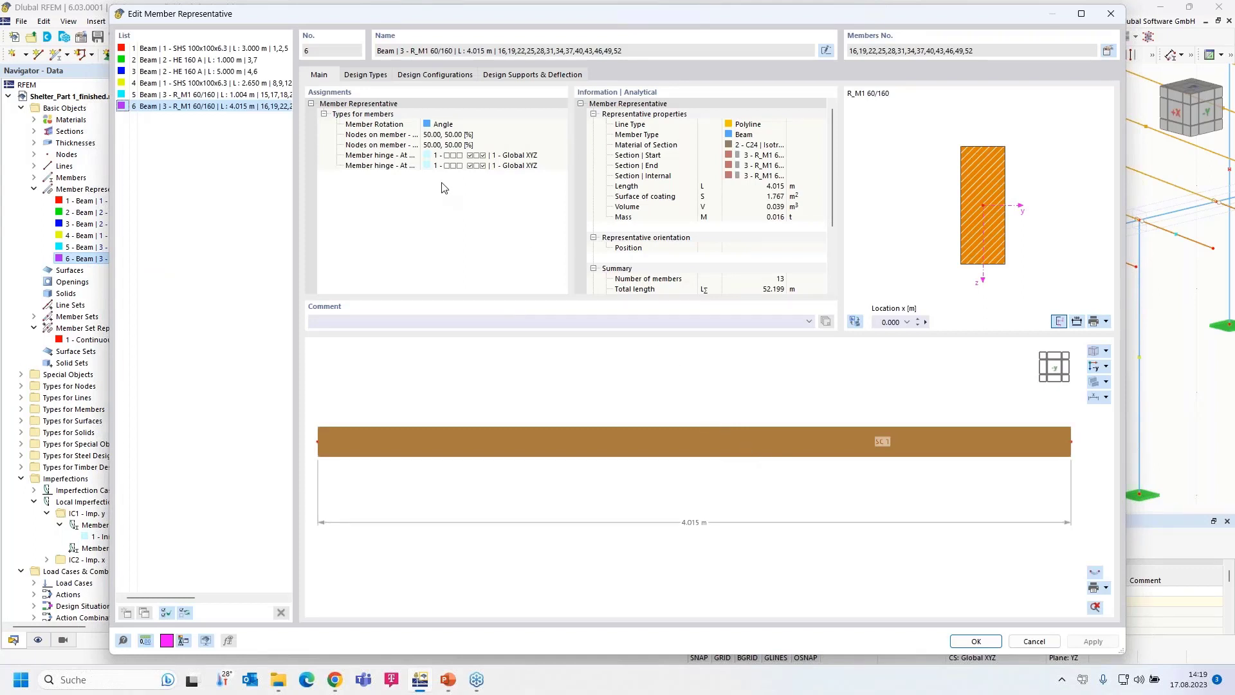
left_click(361, 75)
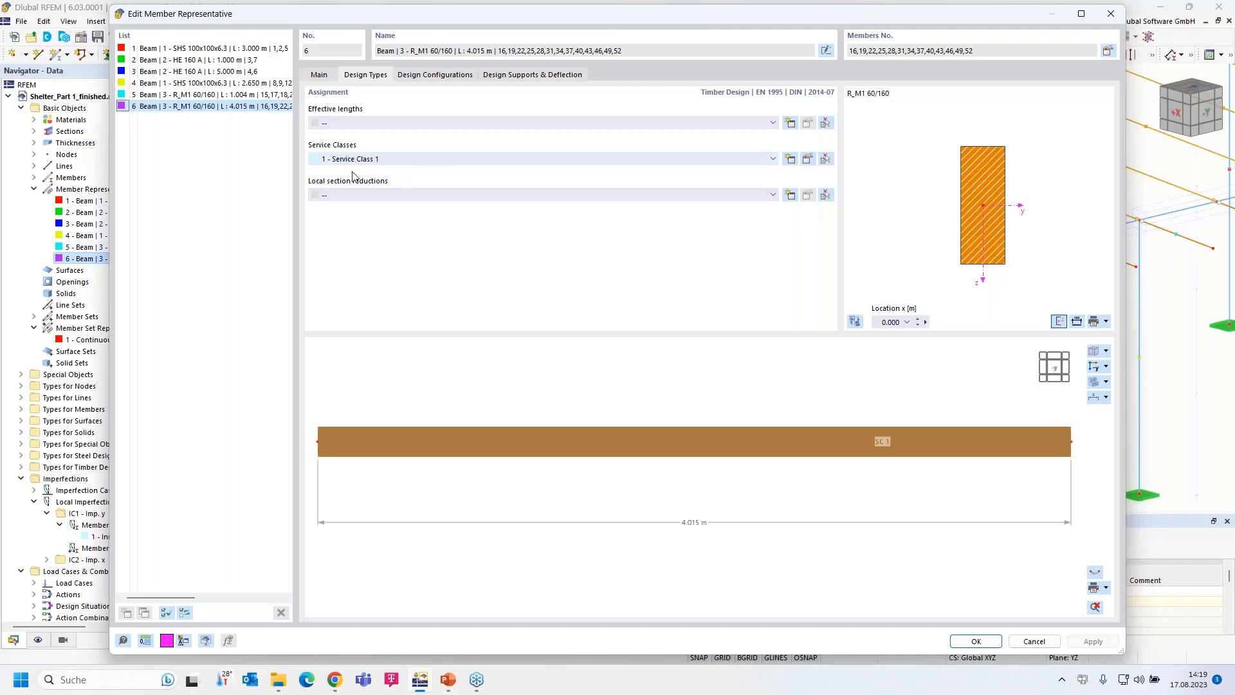
left_click(808, 159)
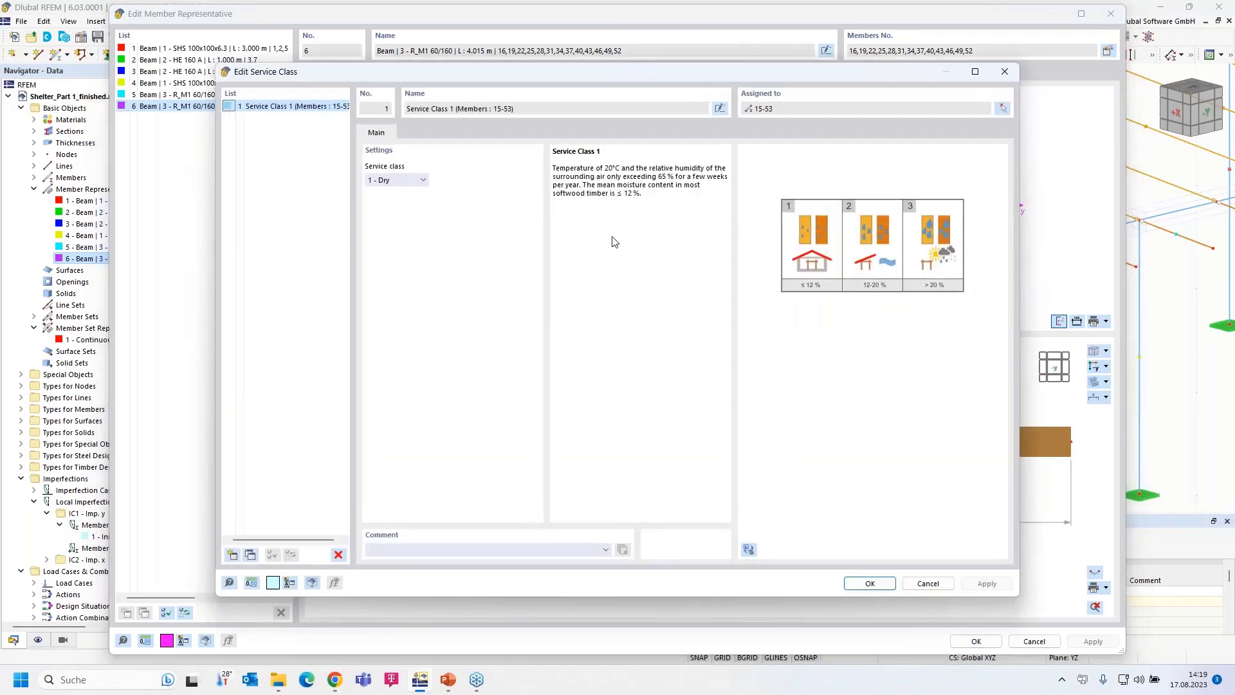
left_click(423, 179)
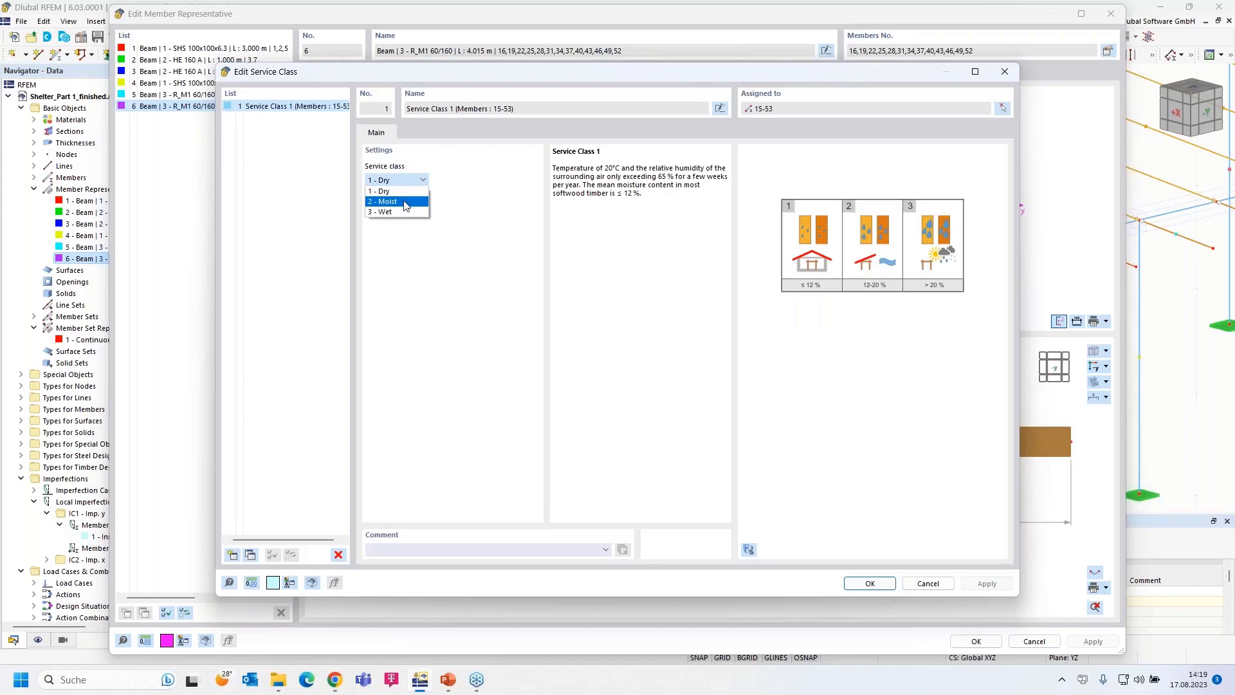
left_click(406, 202)
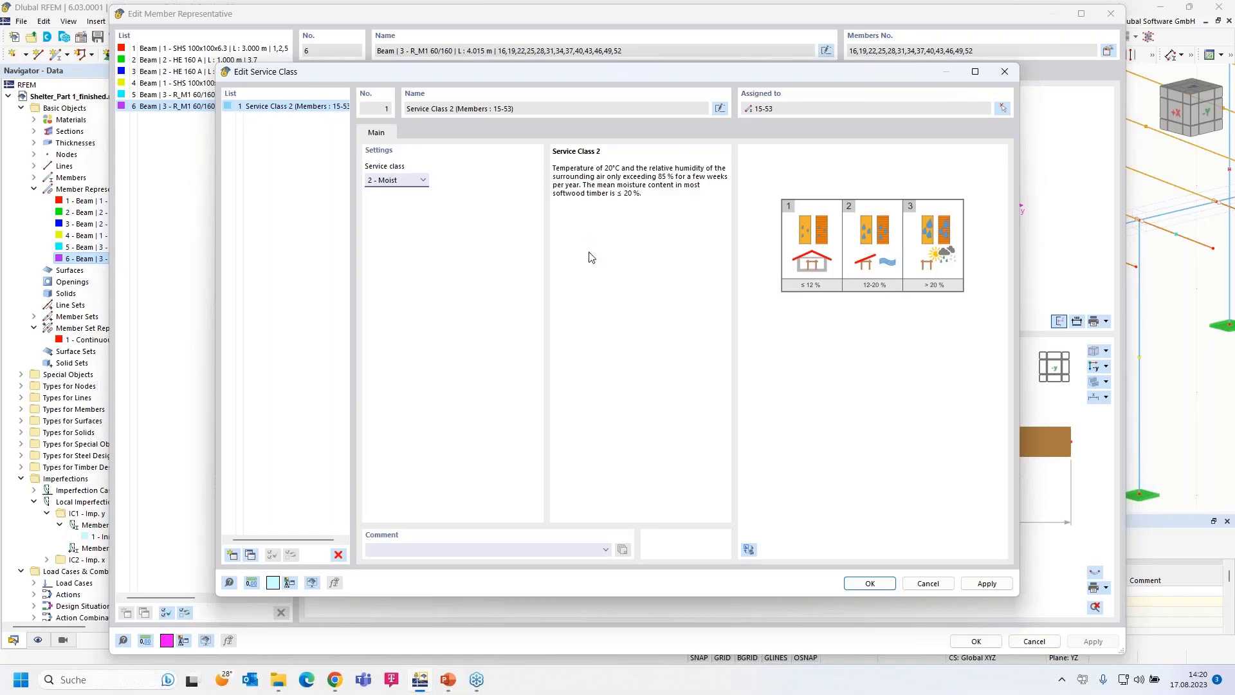
left_click(872, 585)
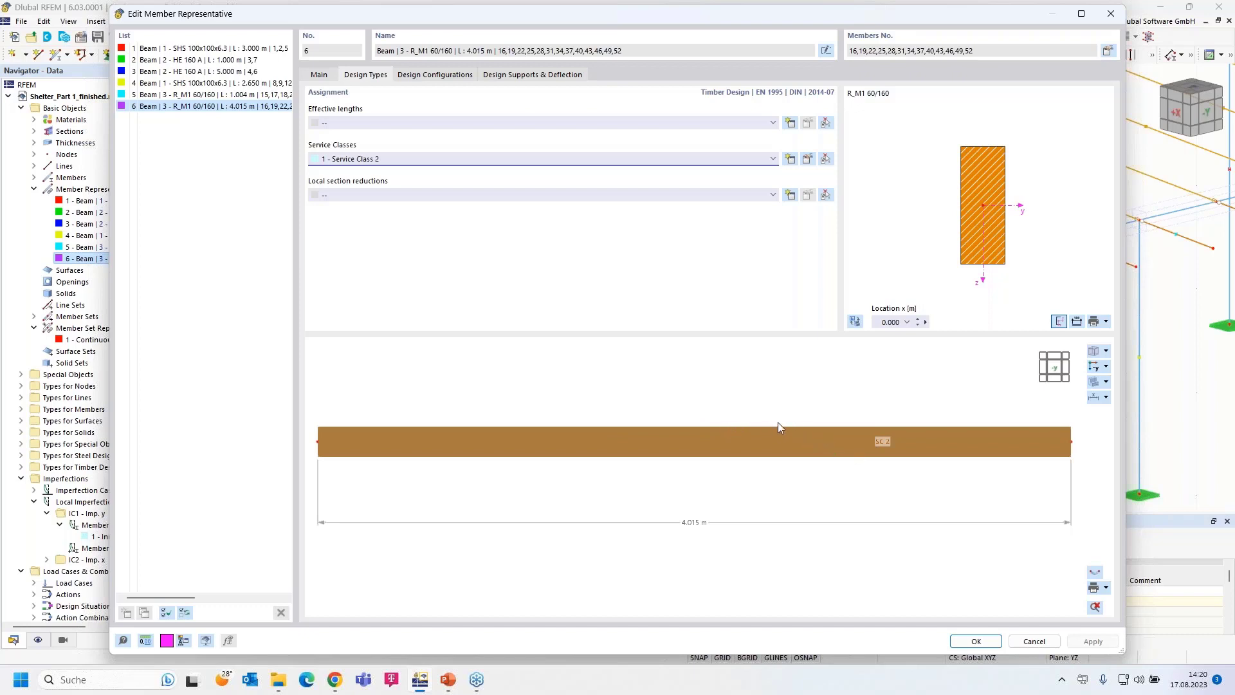
Deactivate the stability design in the Default timber ultimate configuration and check its surface and standard parameters.
left_click(425, 76)
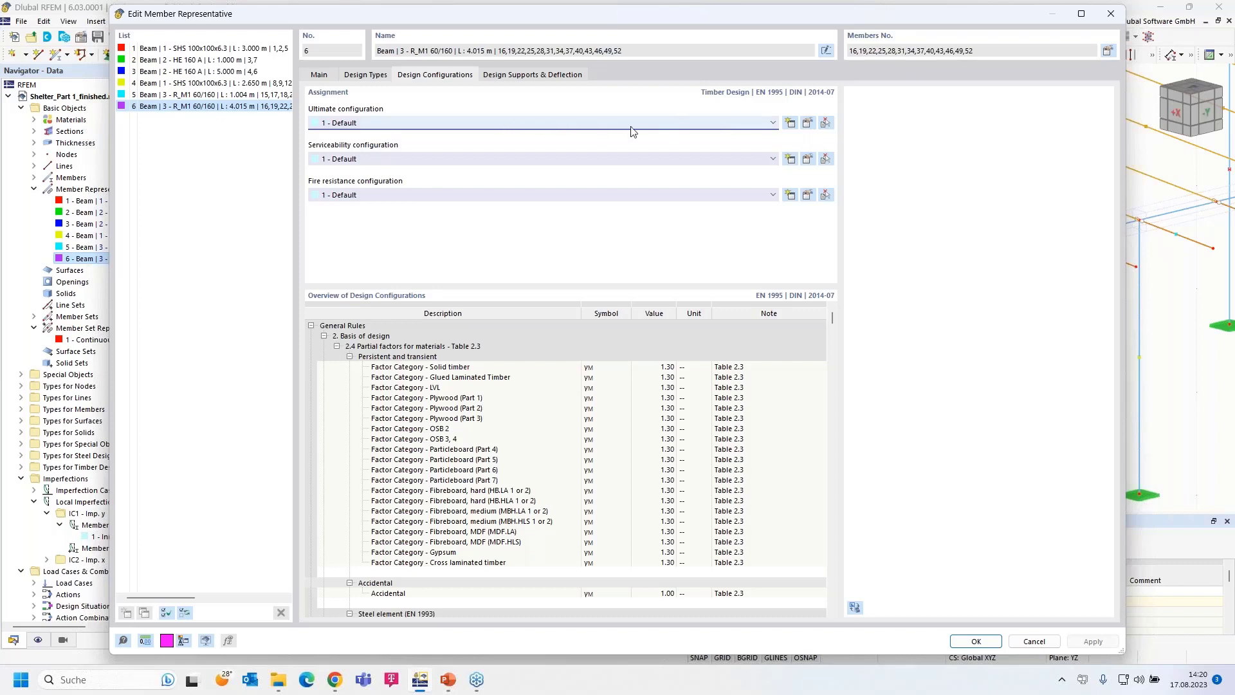
left_click(809, 126)
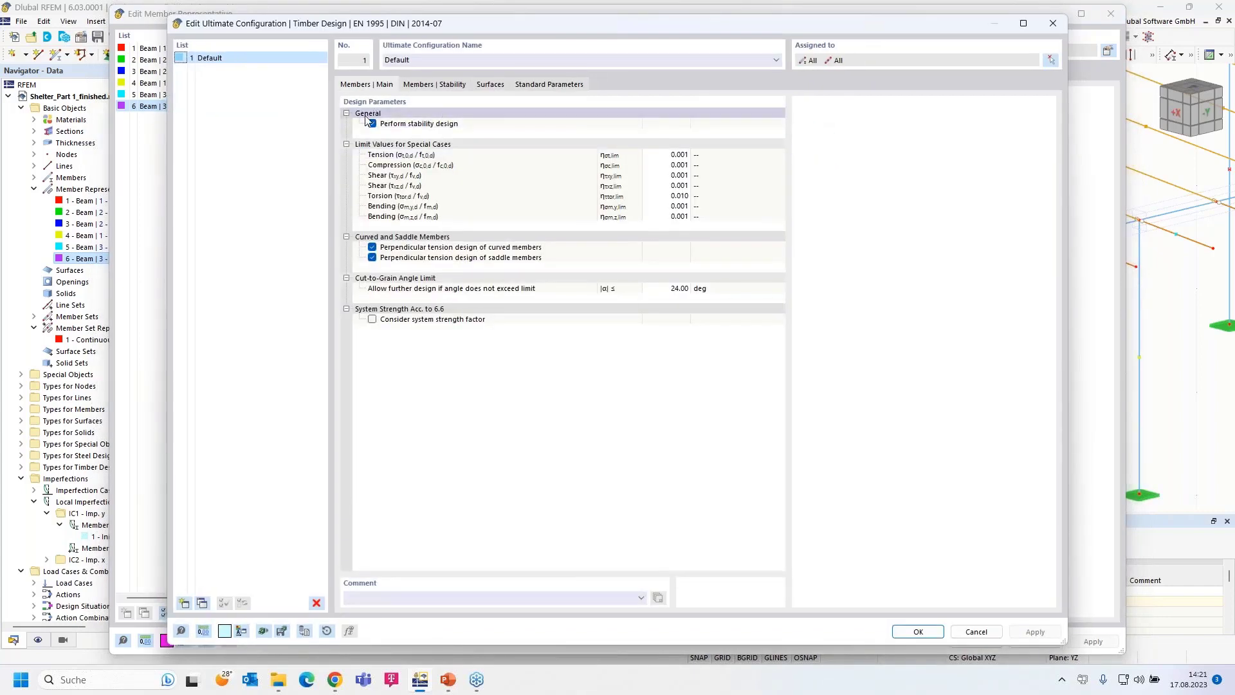
left_click(373, 124)
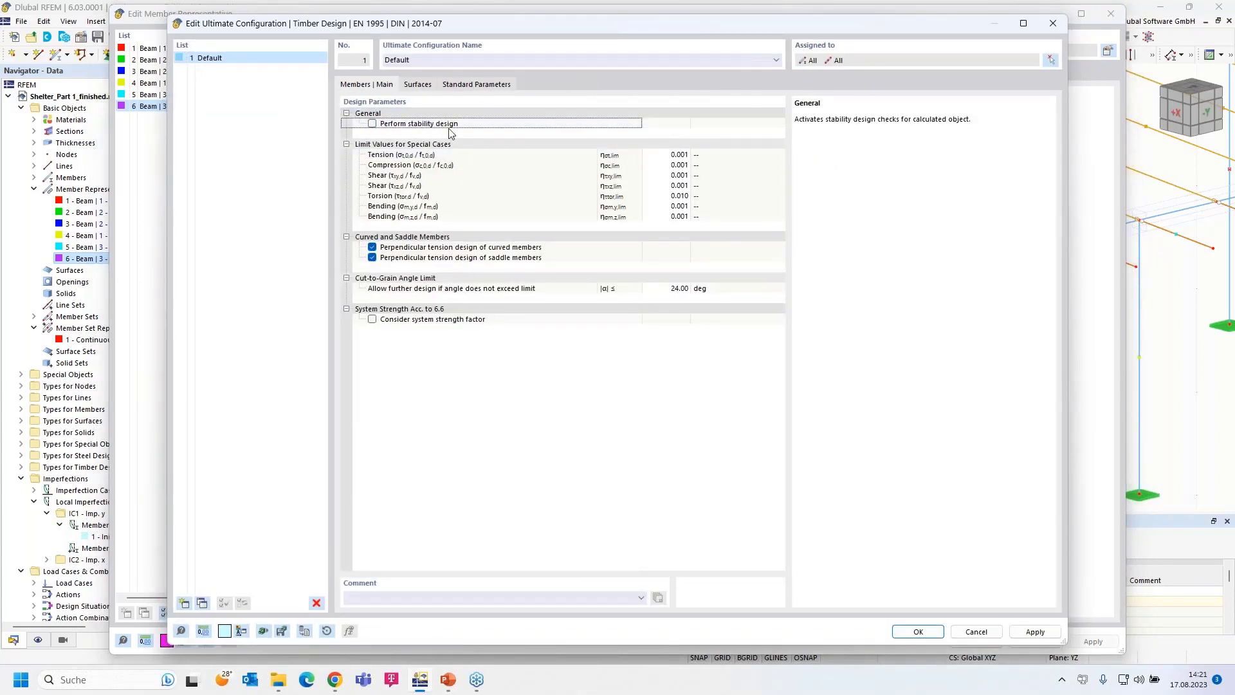
left_click(419, 85)
left_click(475, 85)
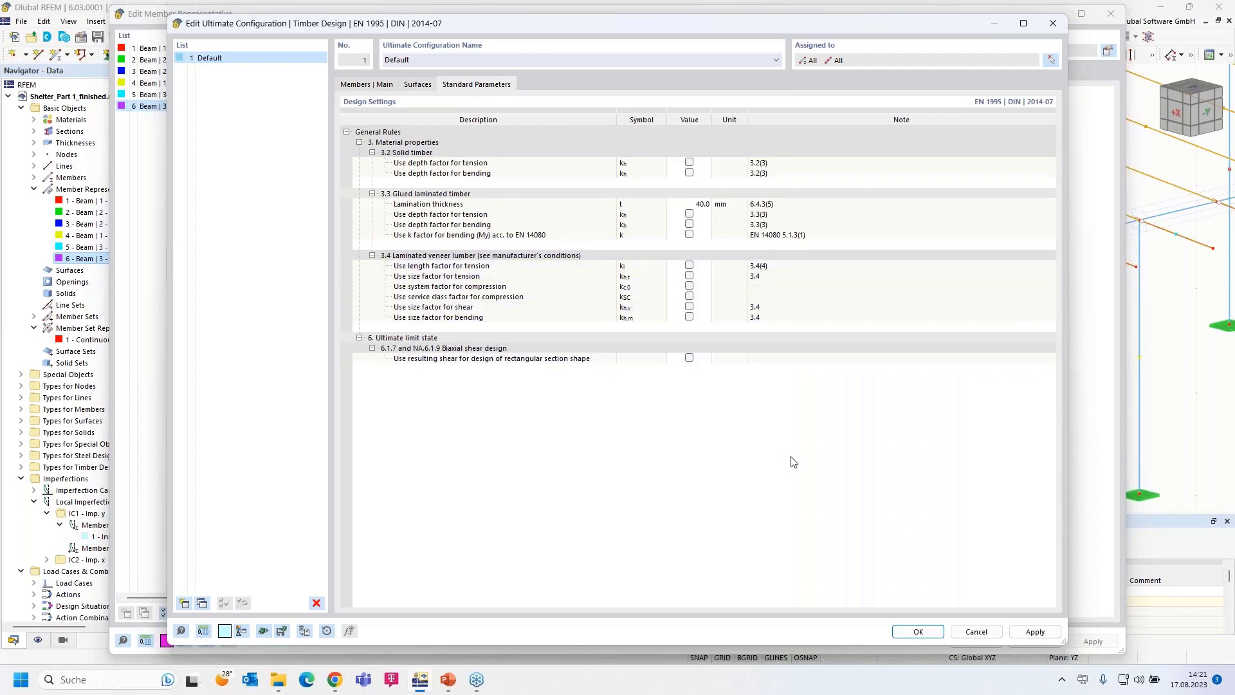
left_click(917, 632)
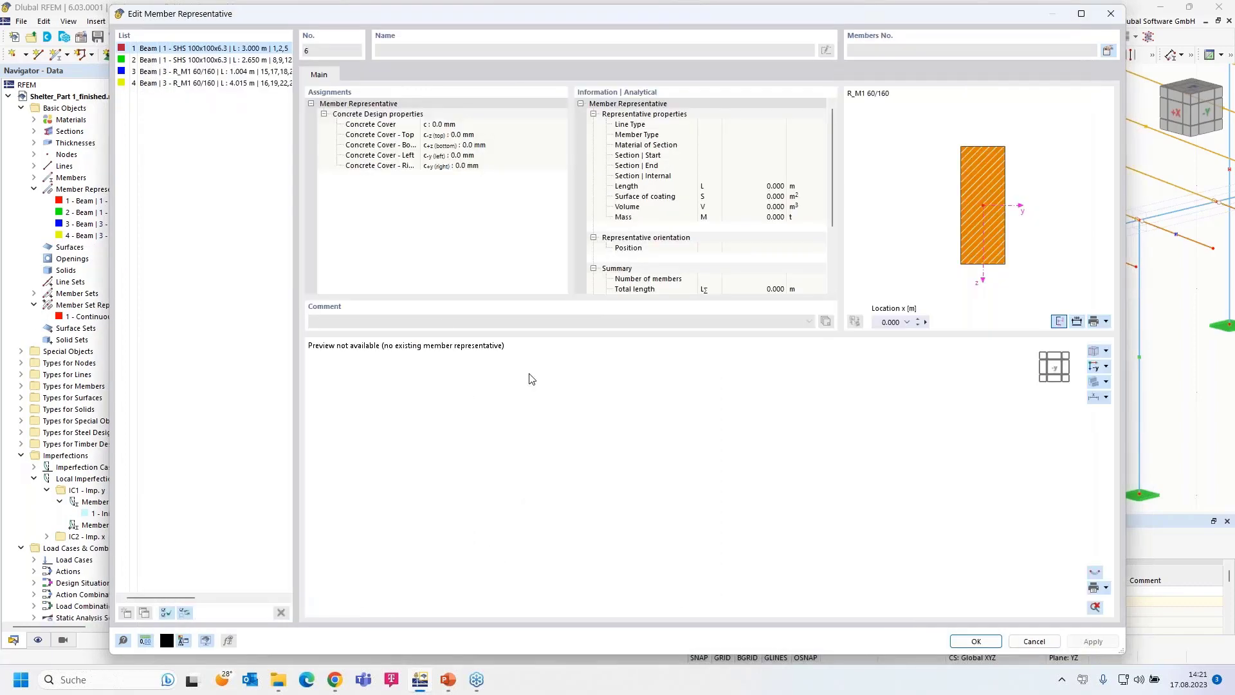
For the 4.015 m R_M1 60/160 beam representative, check the Default serviceability limits and remove the assigned fire resistance configuration.
left_click(147, 85)
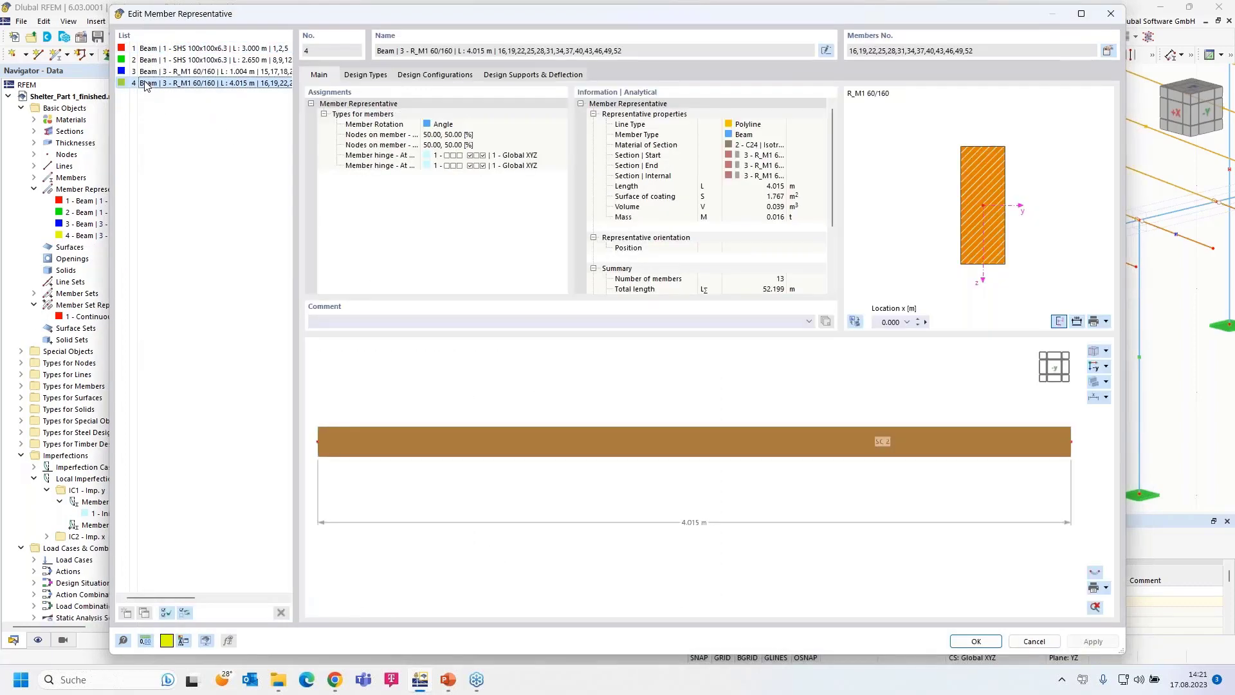
left_click(423, 76)
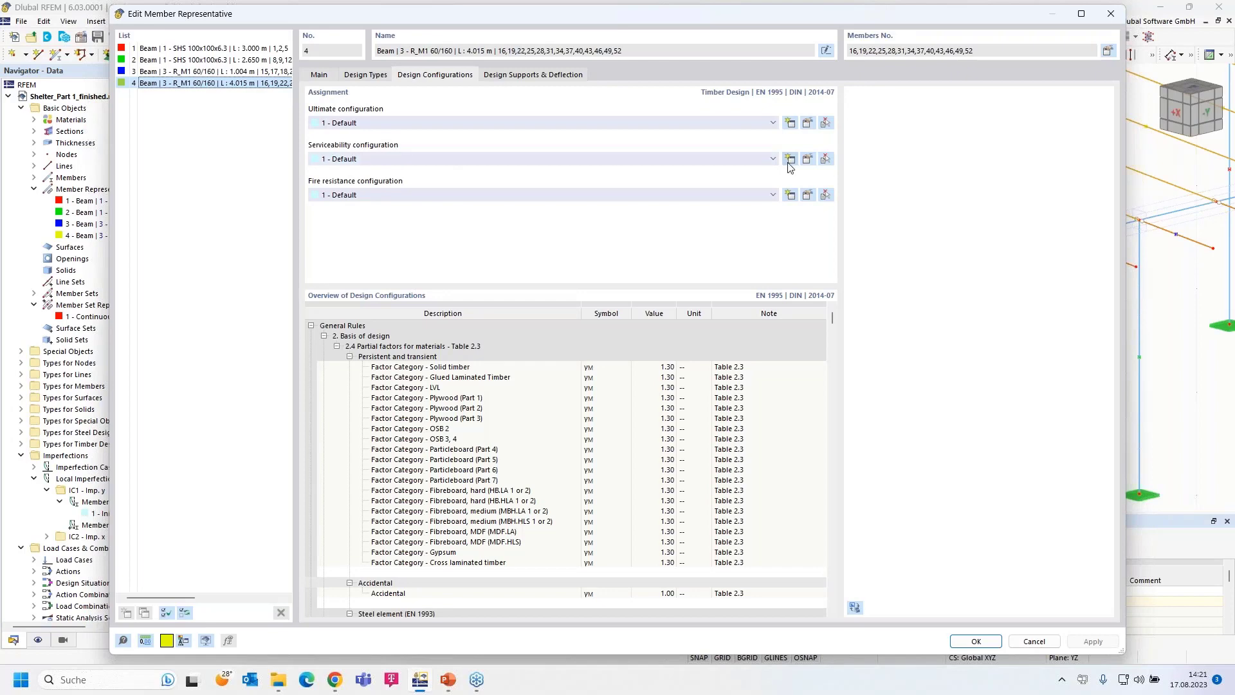
left_click(808, 160)
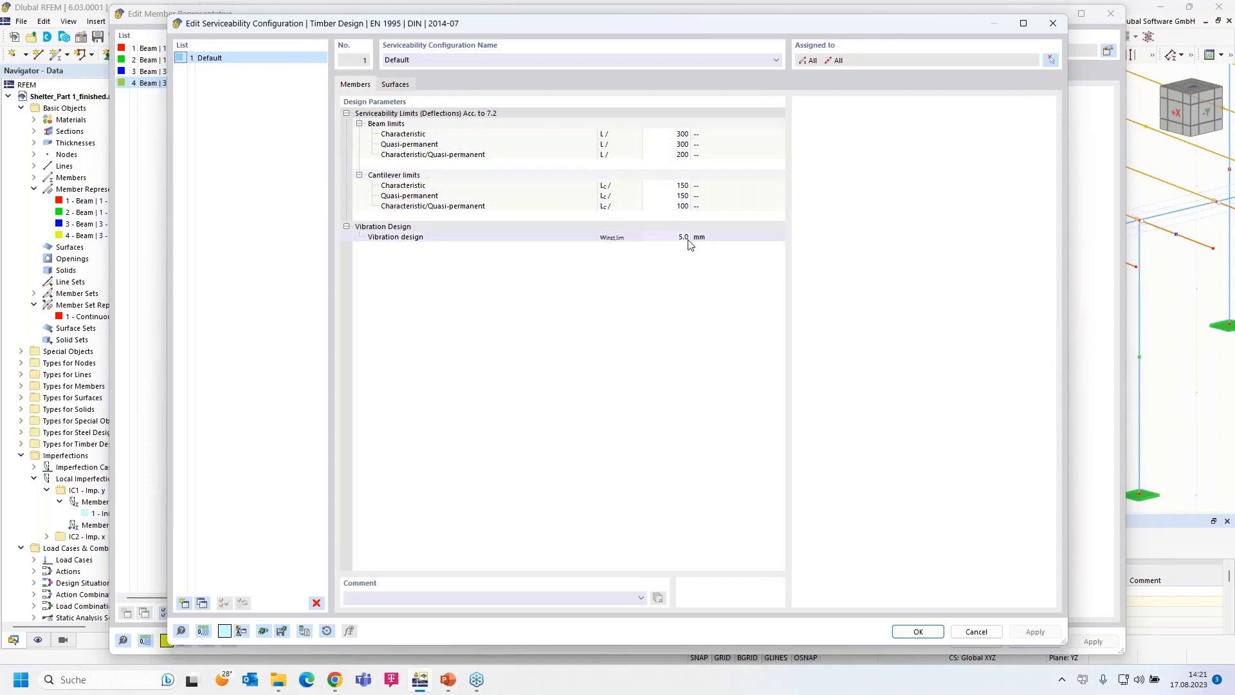
left_click(918, 632)
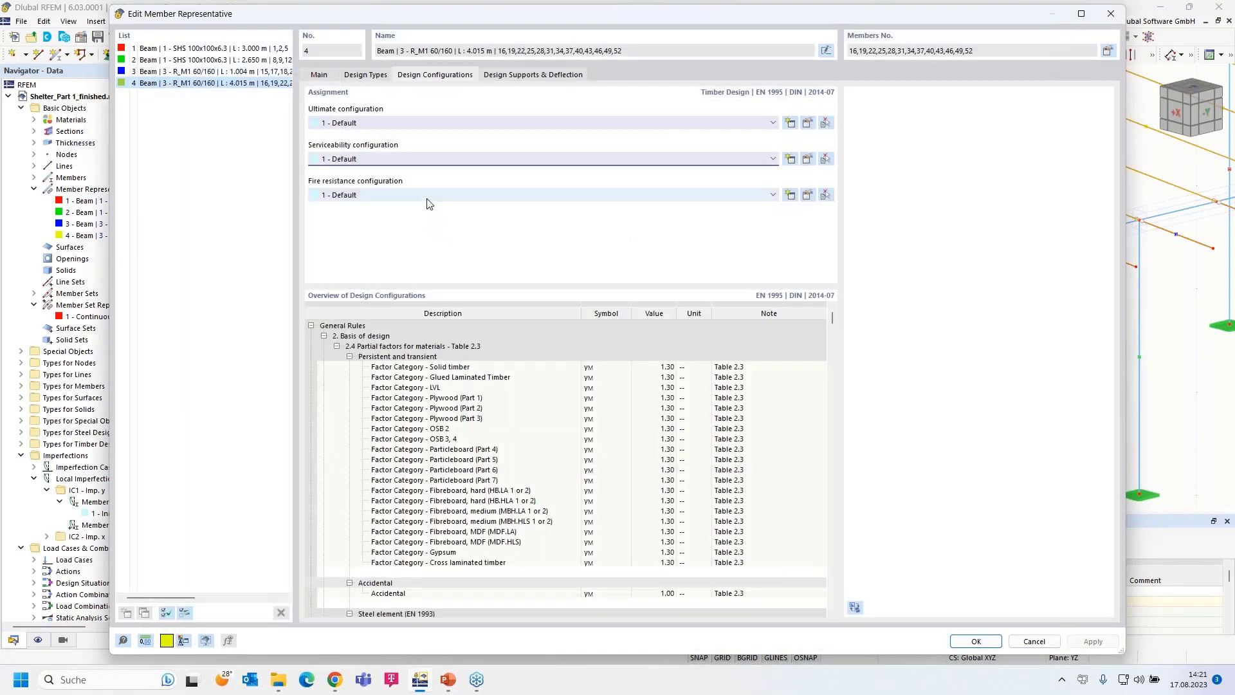
left_click(429, 195)
left_click(428, 214)
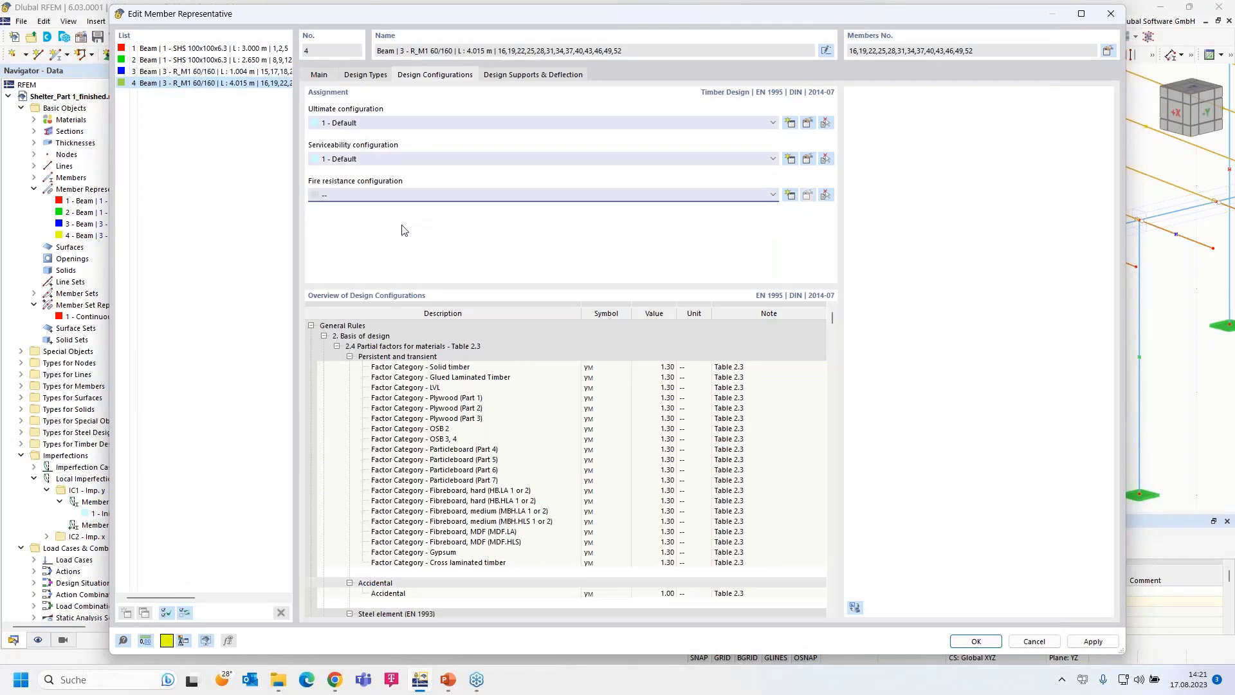
Create a Timber design support at the start of the 4.015 m R_M1 60/160 beam representative, with a support length of 160 mm.
left_click(512, 76)
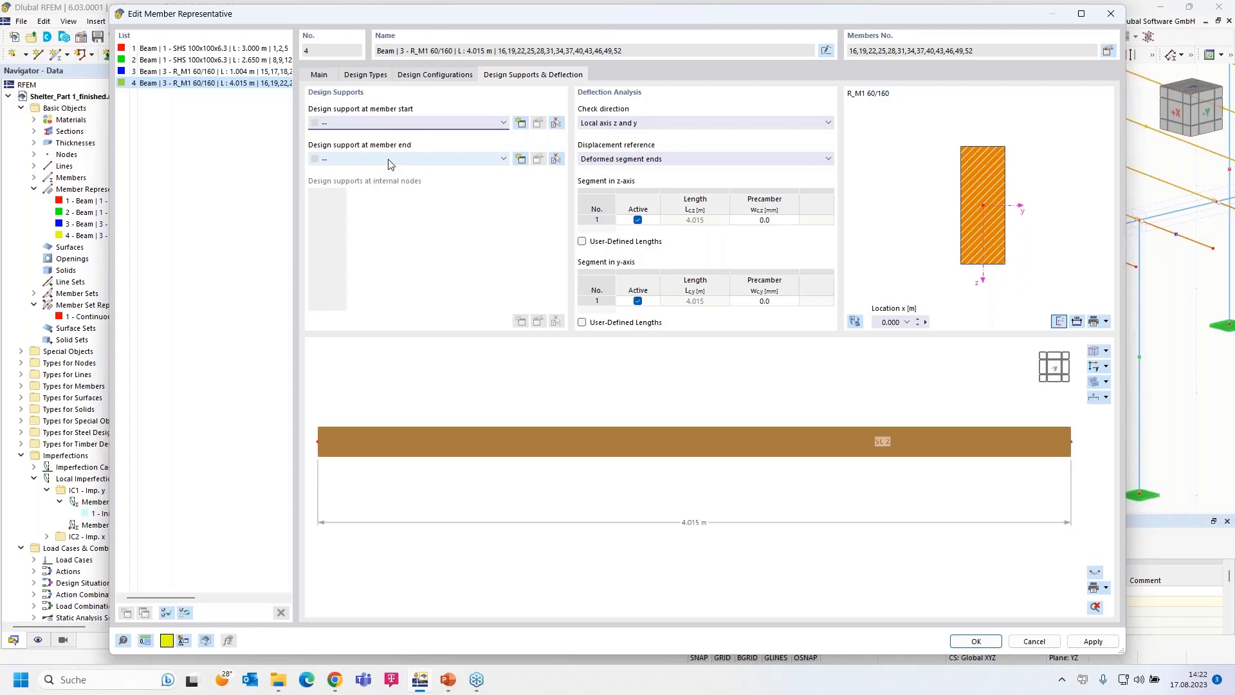
left_click(520, 122)
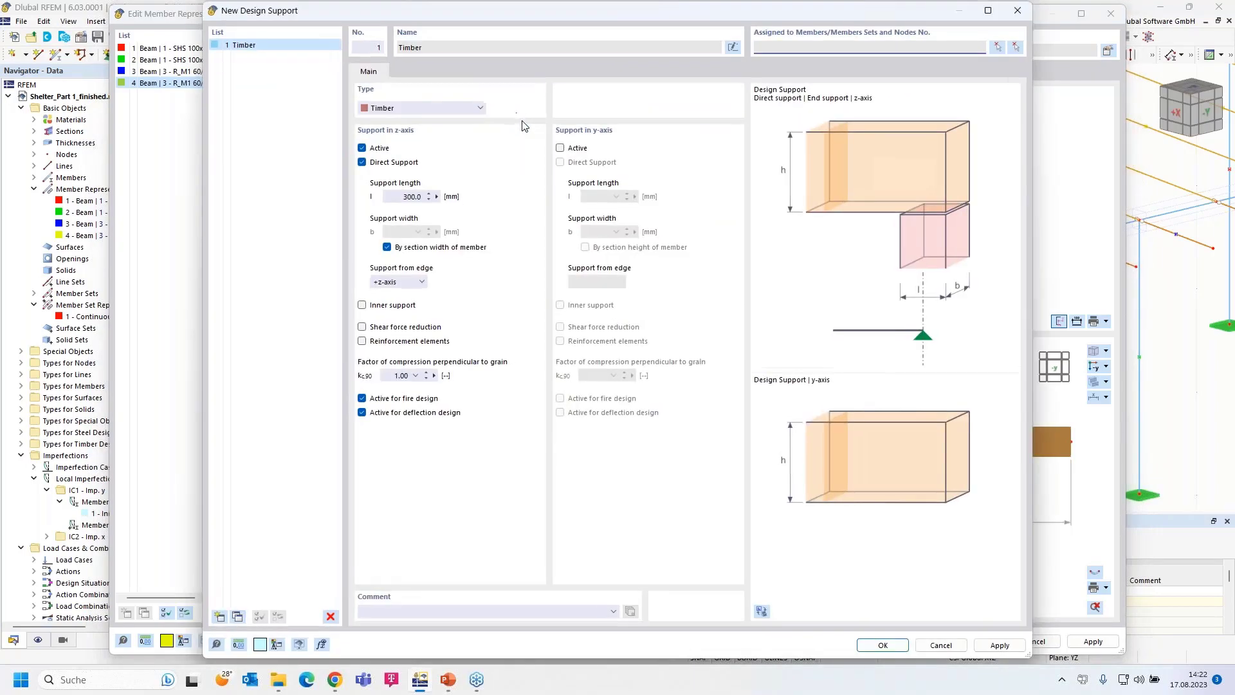
left_click(468, 110)
left_click(461, 110)
left_click_drag(396, 197, 448, 194)
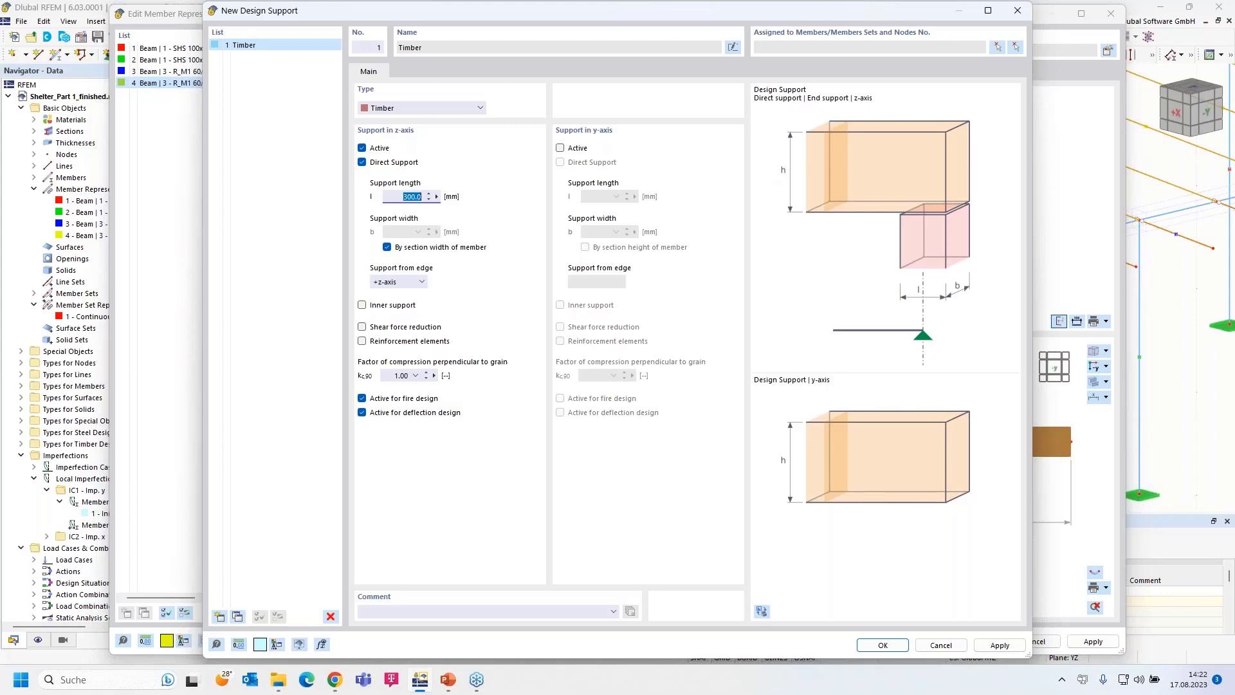
type("160")
Define the support as an inner support with the 1.500 softwood discrete supports compression factor, and assign it to the member end as well.
left_click(362, 306)
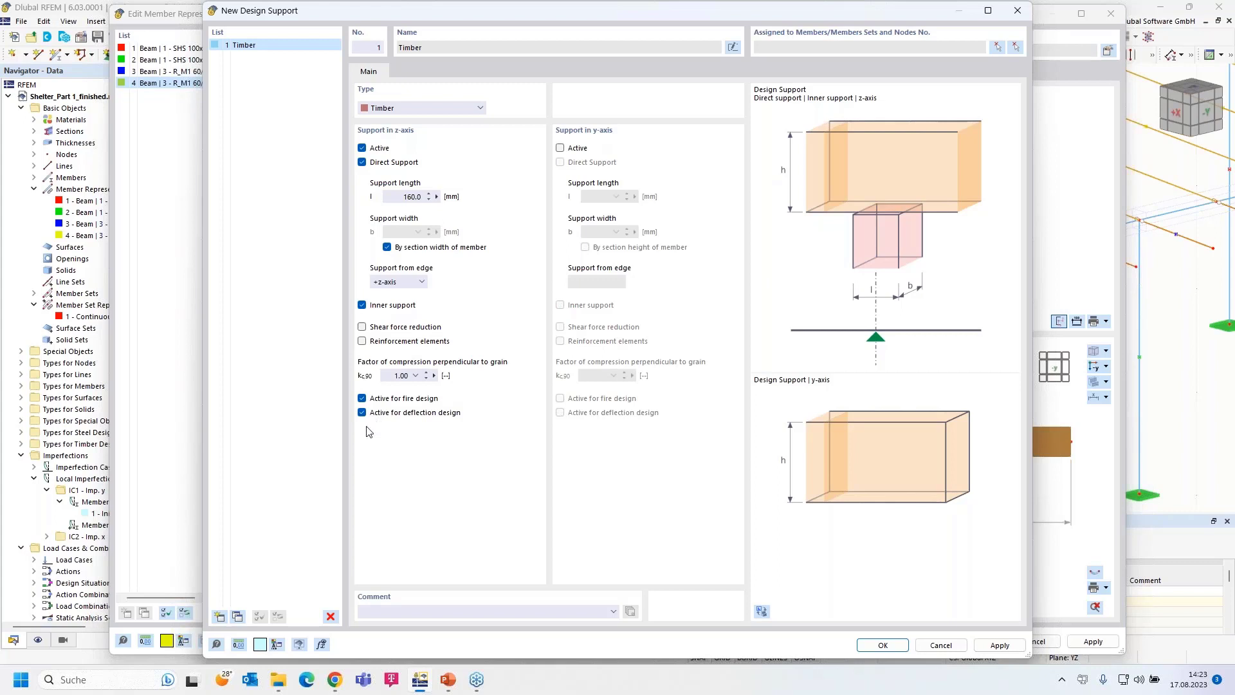
left_click(416, 376)
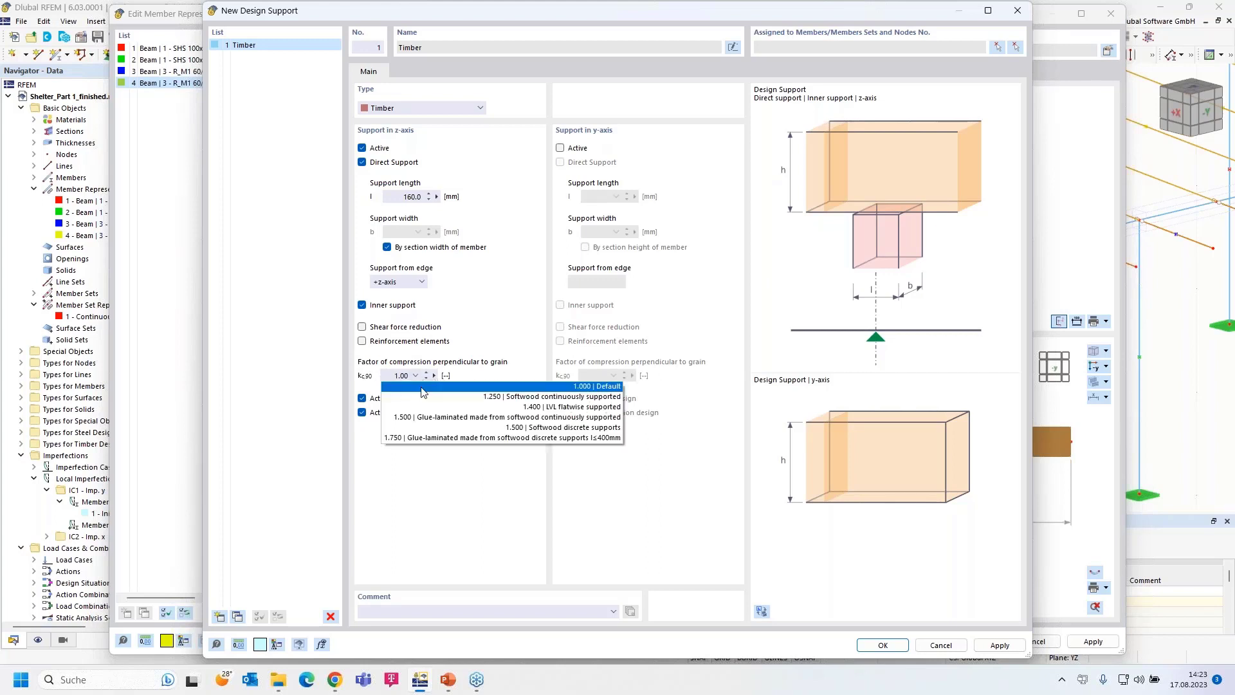
left_click(529, 429)
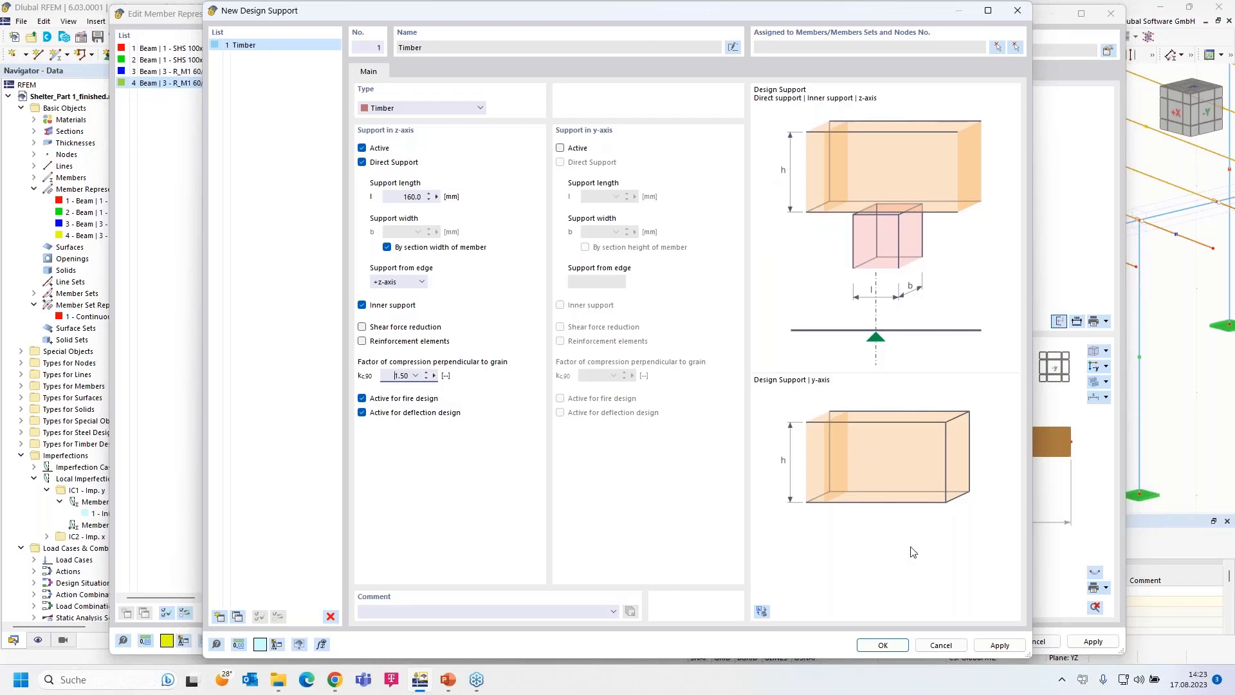
left_click(883, 645)
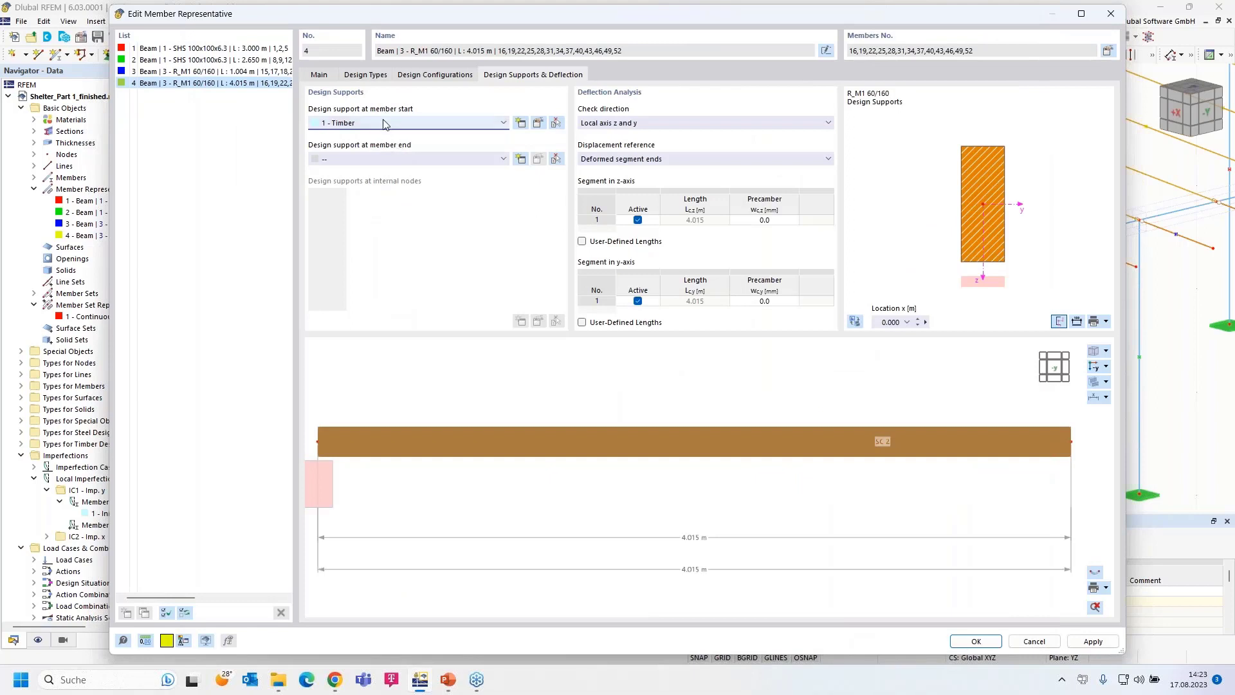
left_click(422, 159)
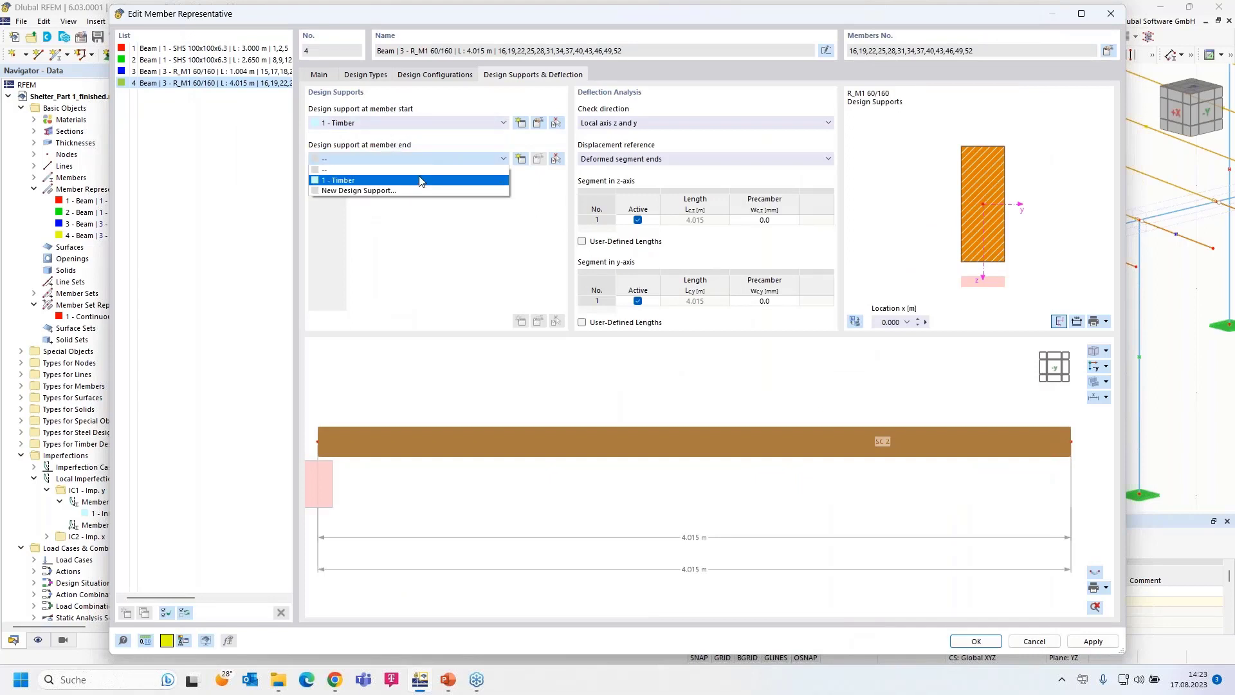
left_click(420, 170)
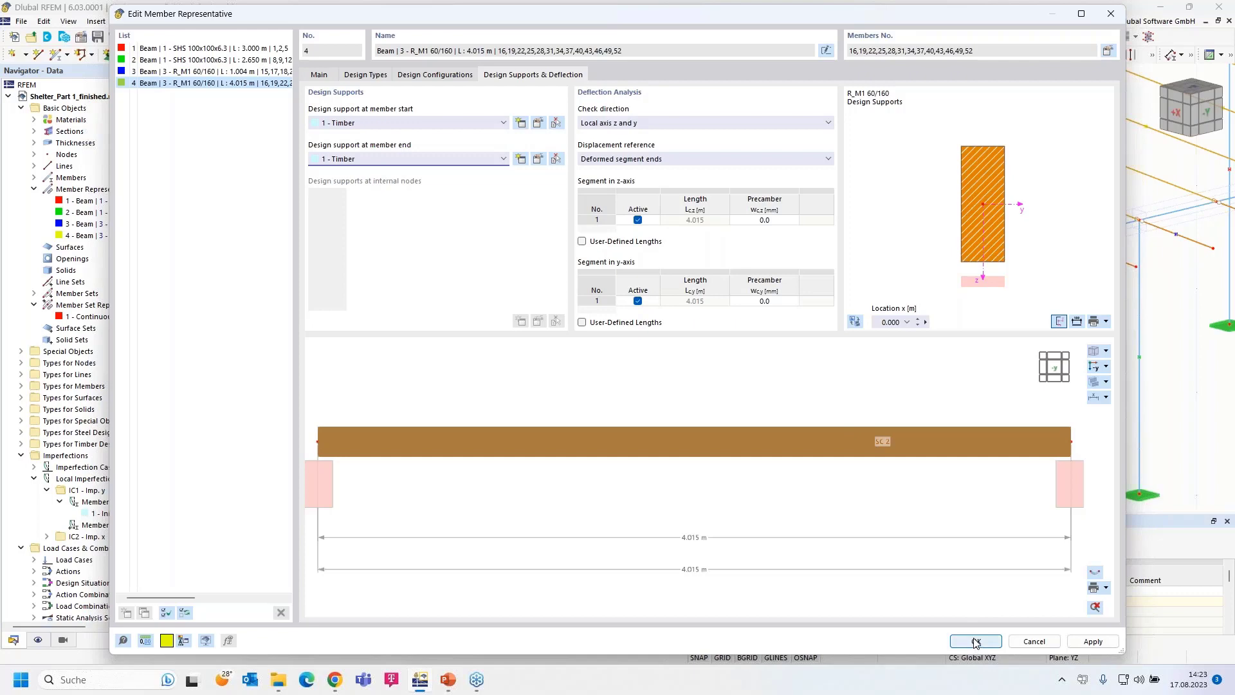
For the 1.004 m R_M1 60/160 beam representative, check the service class, remove the fire resistance configuration and accept the member representative settings.
left_click(144, 72)
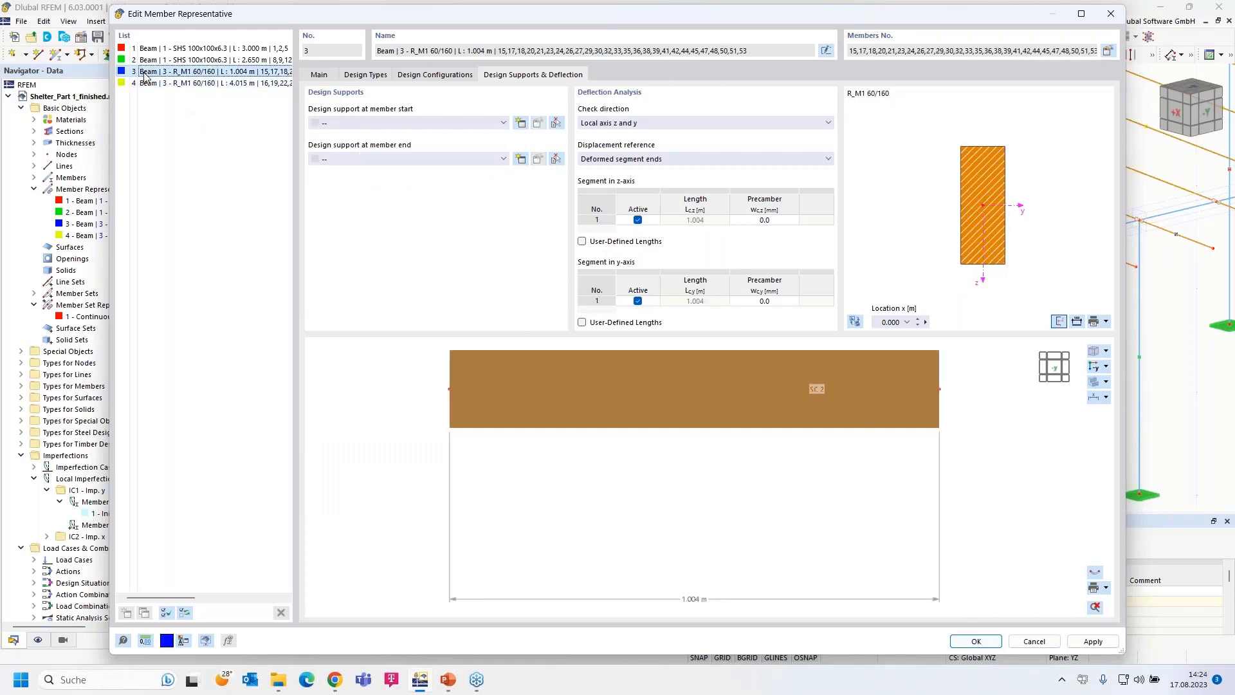
left_click(318, 75)
left_click(361, 77)
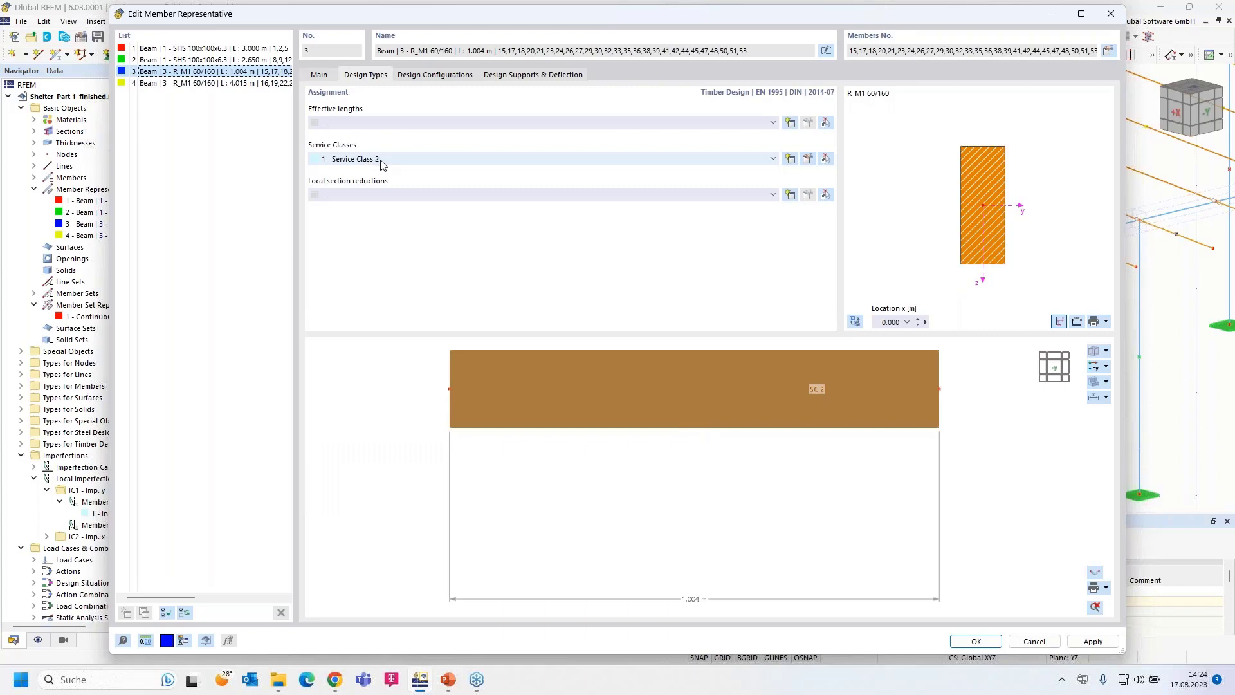
left_click(433, 76)
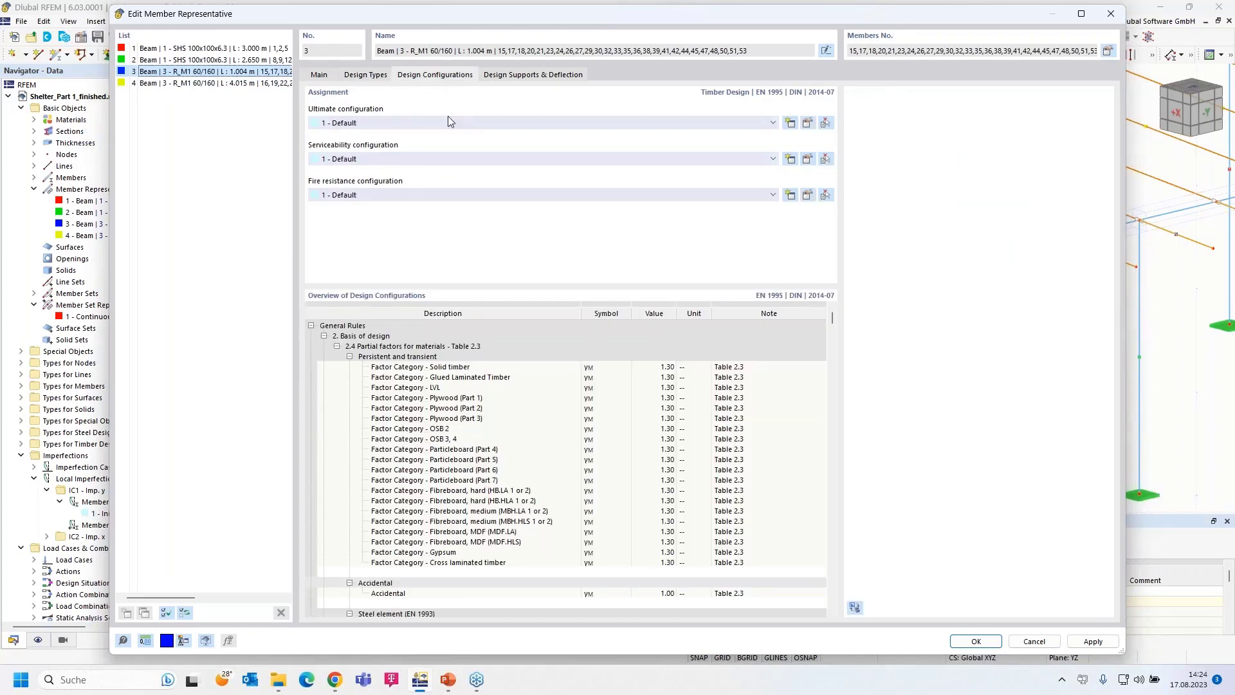
left_click(466, 196)
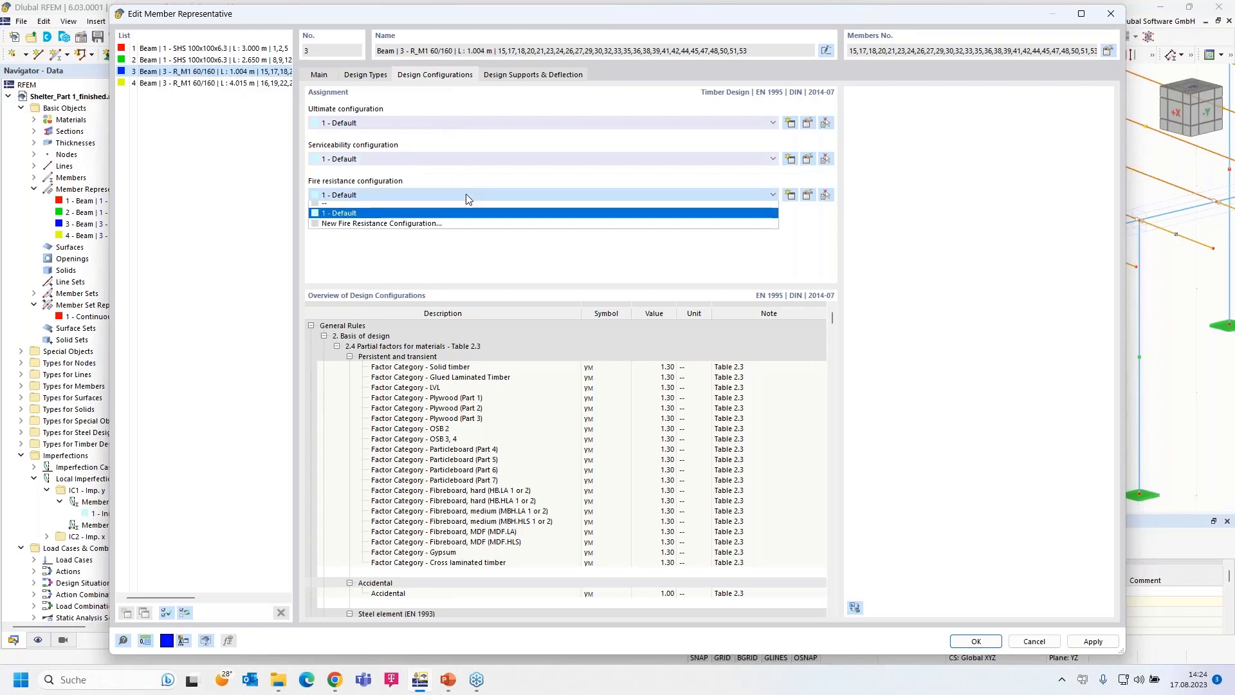
left_click(448, 206)
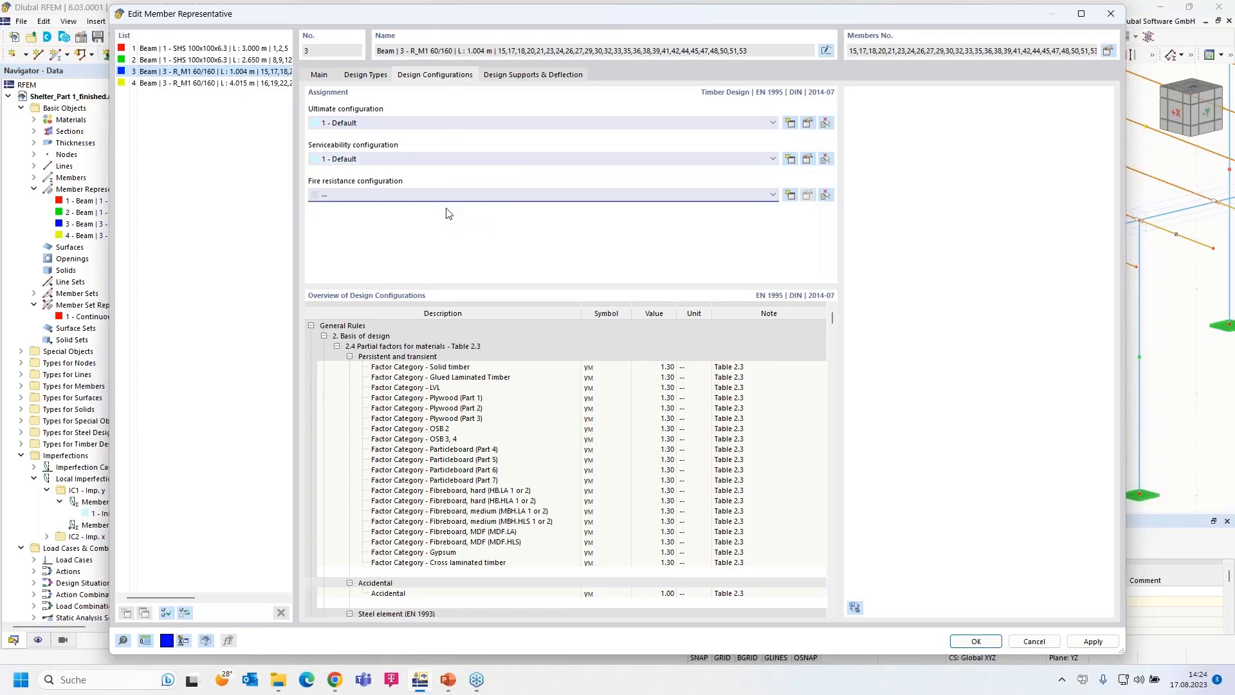
left_click(519, 75)
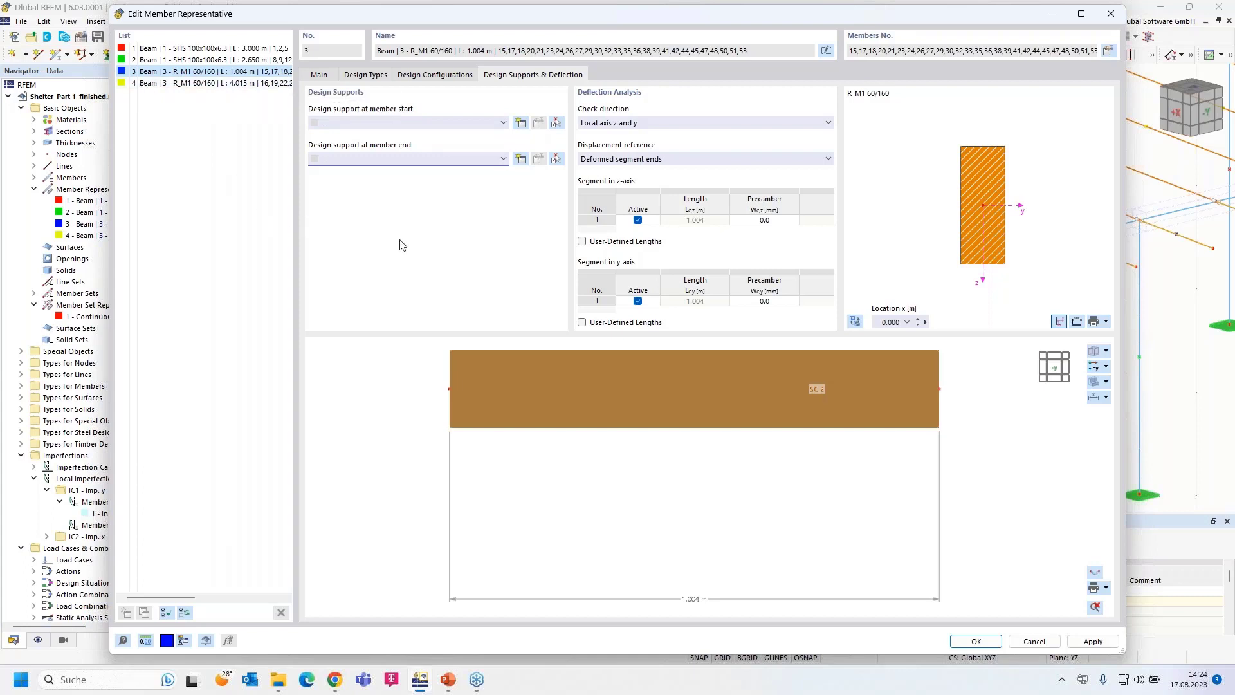
left_click(972, 641)
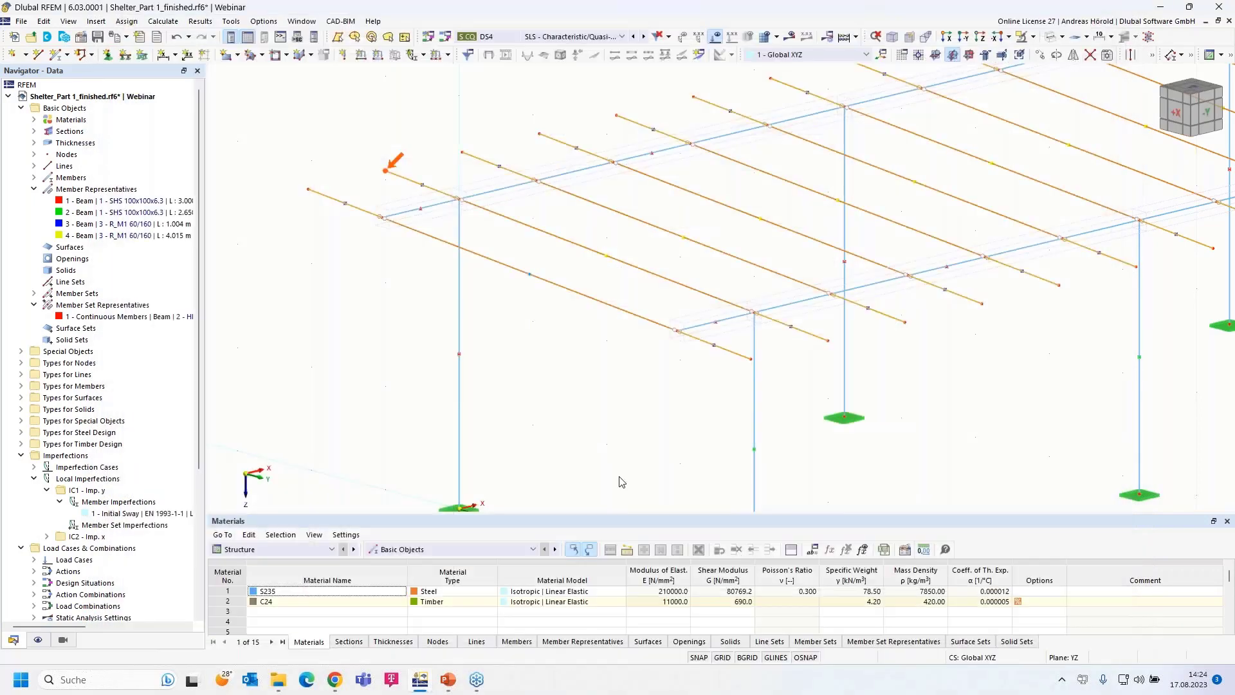
Show the Timber Design input data for the whole shelter and calculate the timber design results.
scroll(615, 468, "down", 2)
middle_click_drag(746, 343, 570, 322)
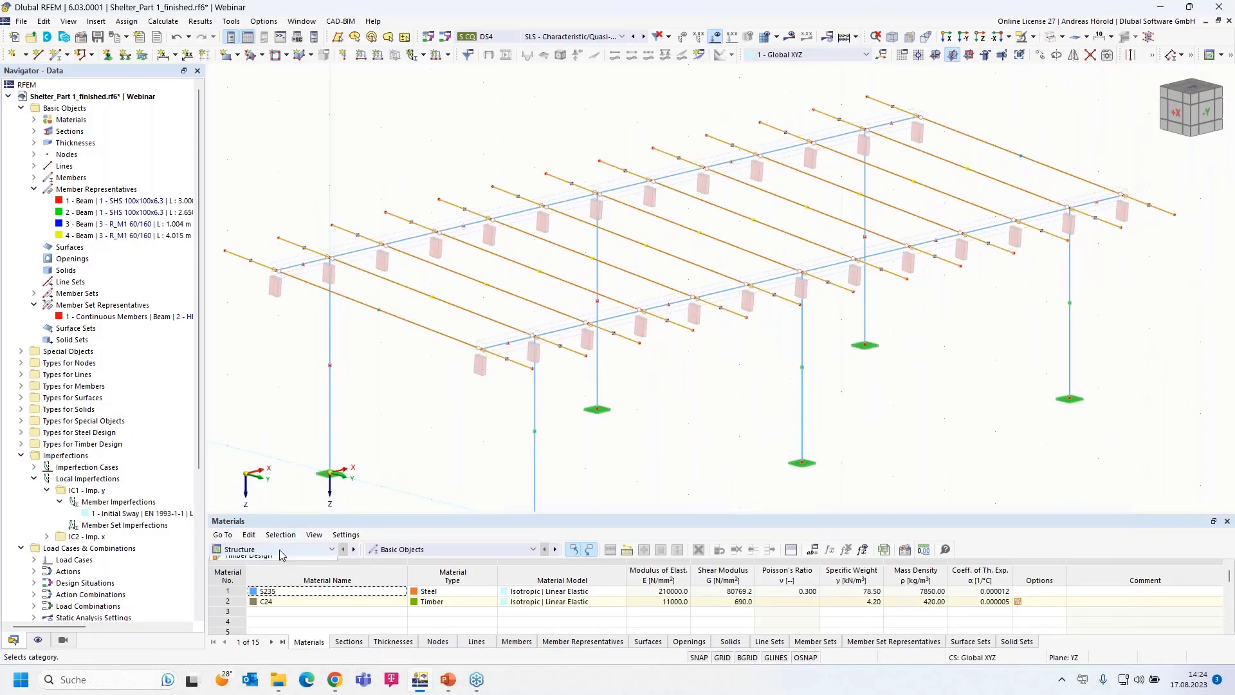
left_click(279, 549)
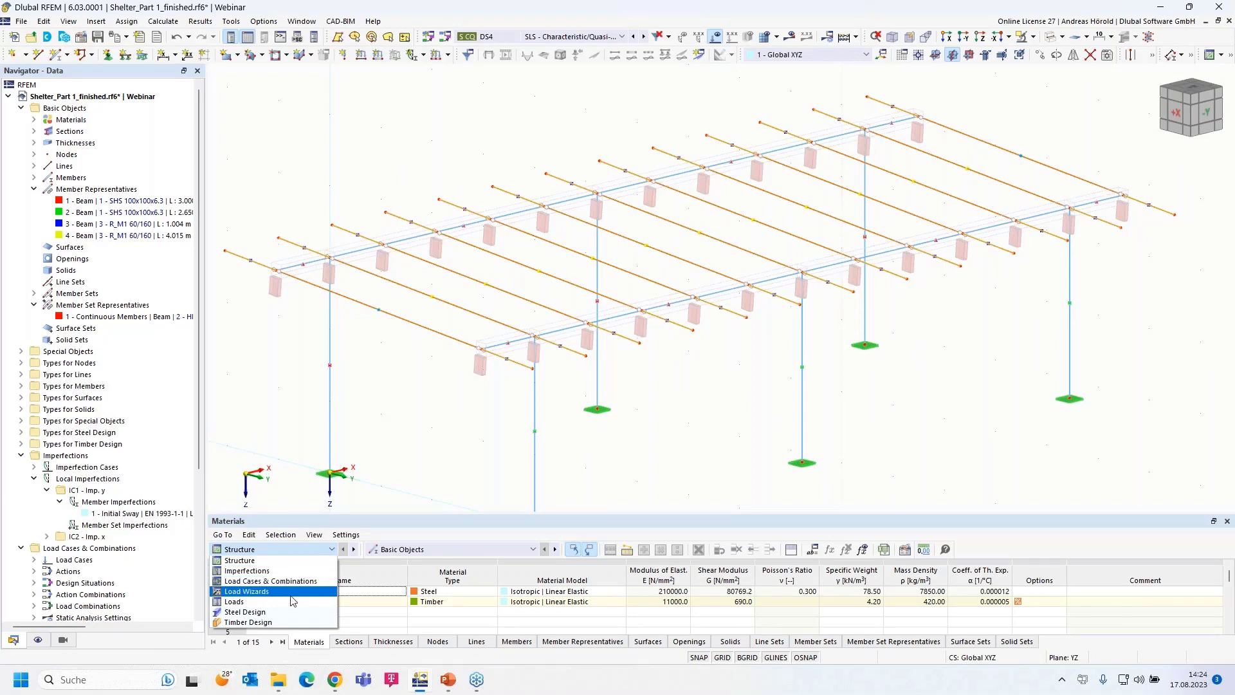
left_click(300, 622)
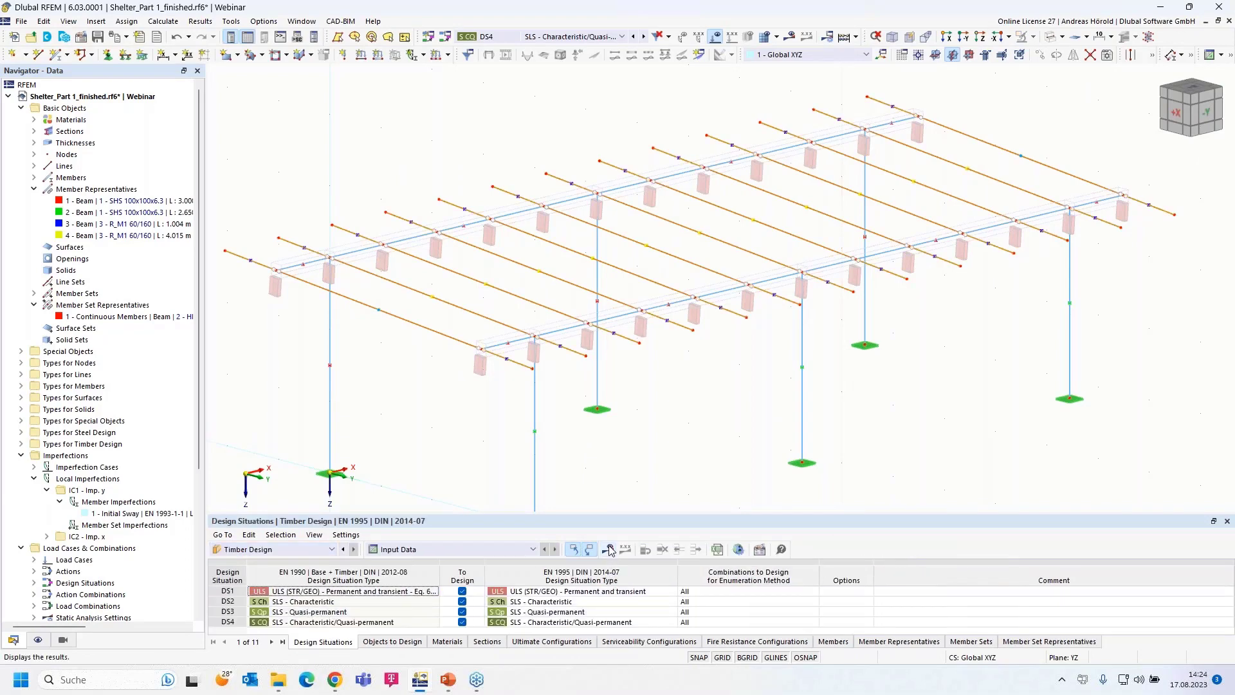
left_click(611, 548)
left_click(666, 393)
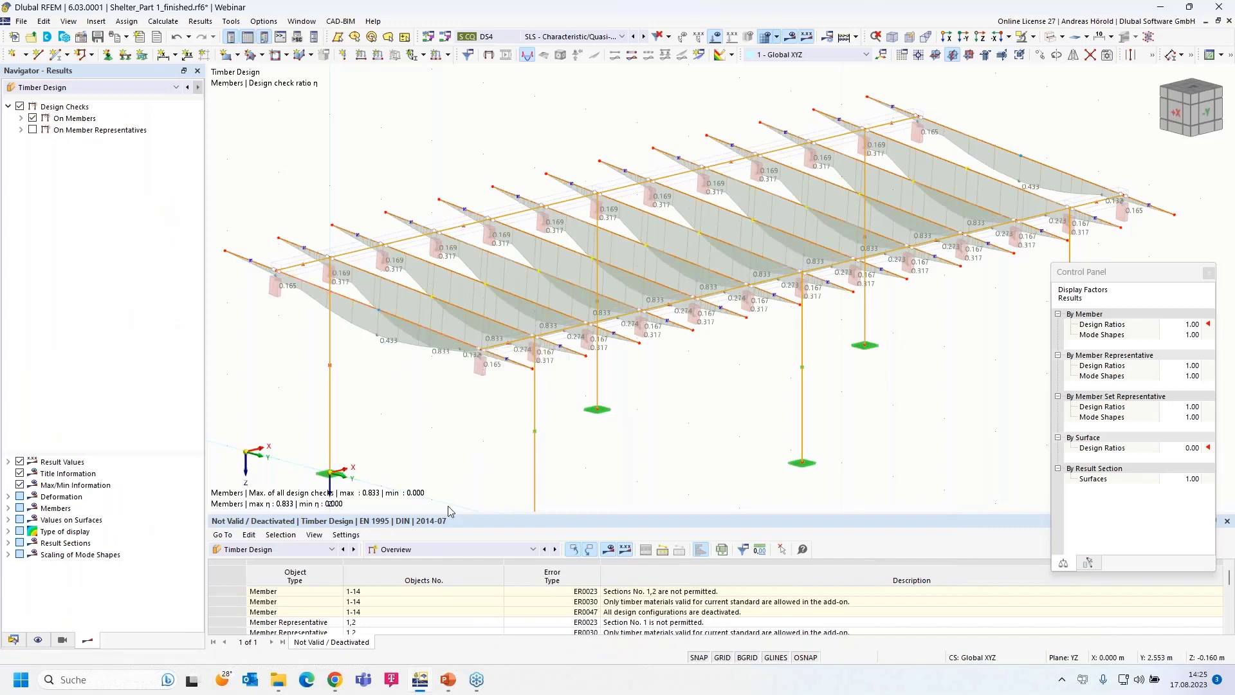
Display the timber design ratios on members by design situation and look through the ULS and SLS checks.
left_click(450, 551)
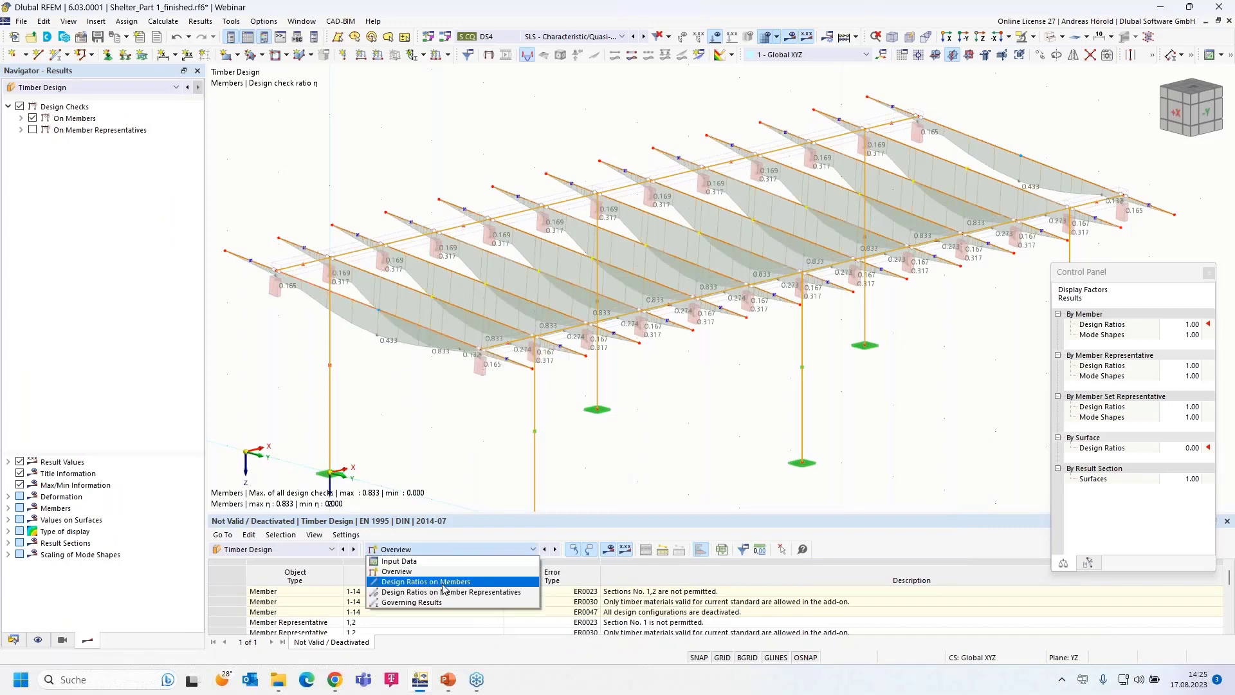
left_click(418, 571)
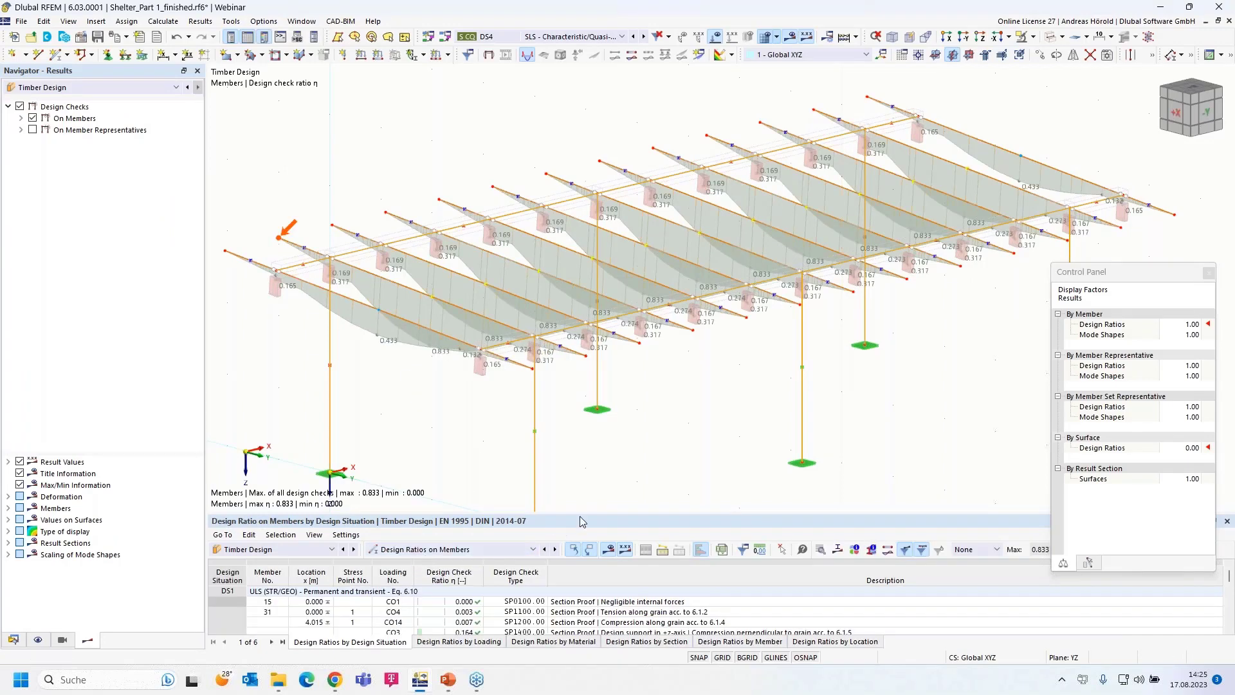
left_click_drag(583, 518, 583, 370)
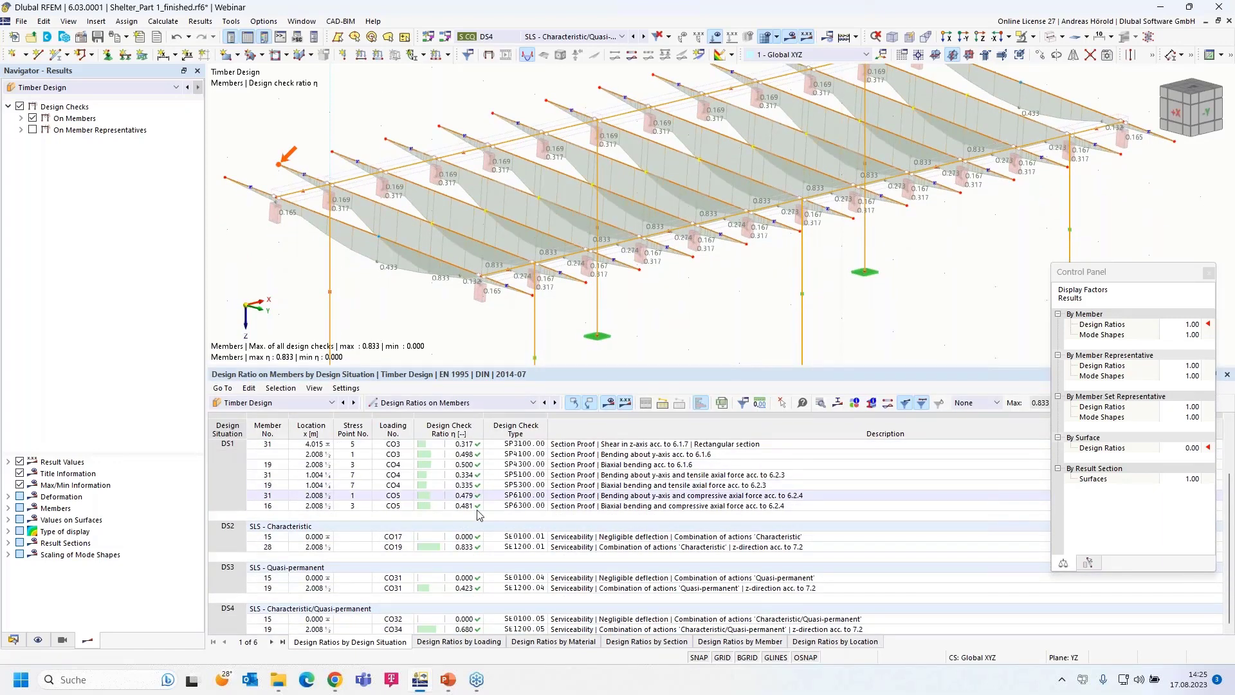
scroll(473, 547, "down", 1)
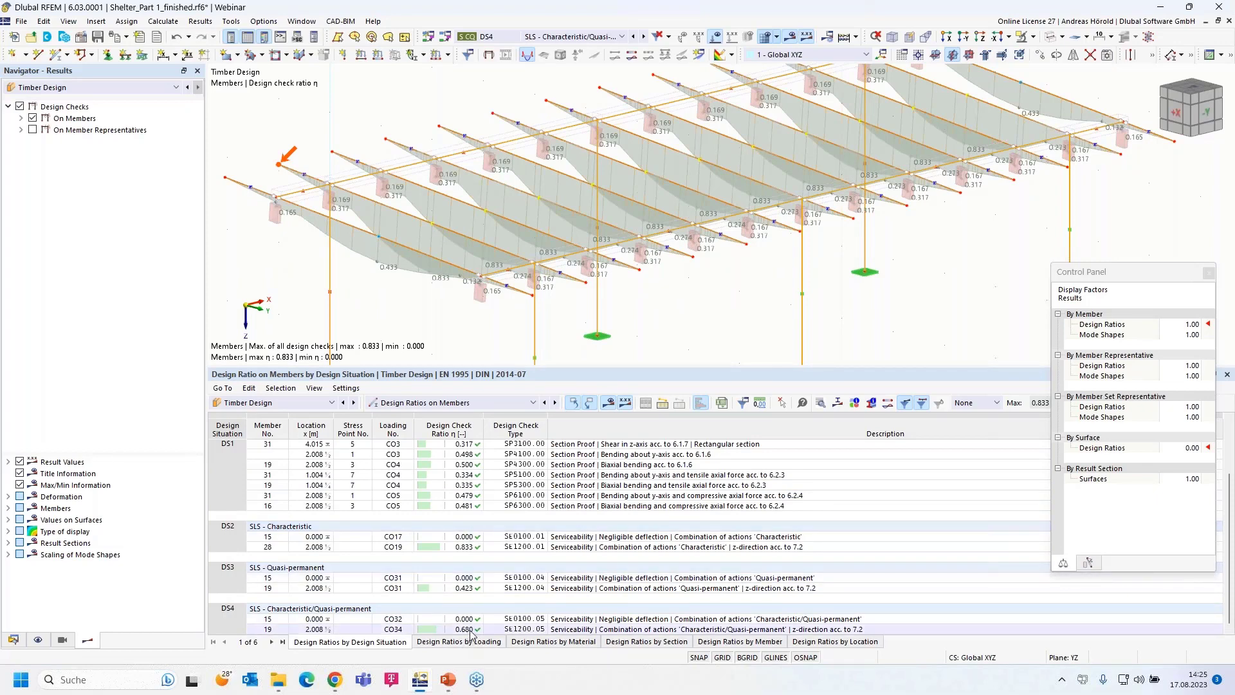
Locate the governing SLS checks in the model and examine the characteristic z-direction deflection check details of member 28 under CO19.
left_click(576, 630)
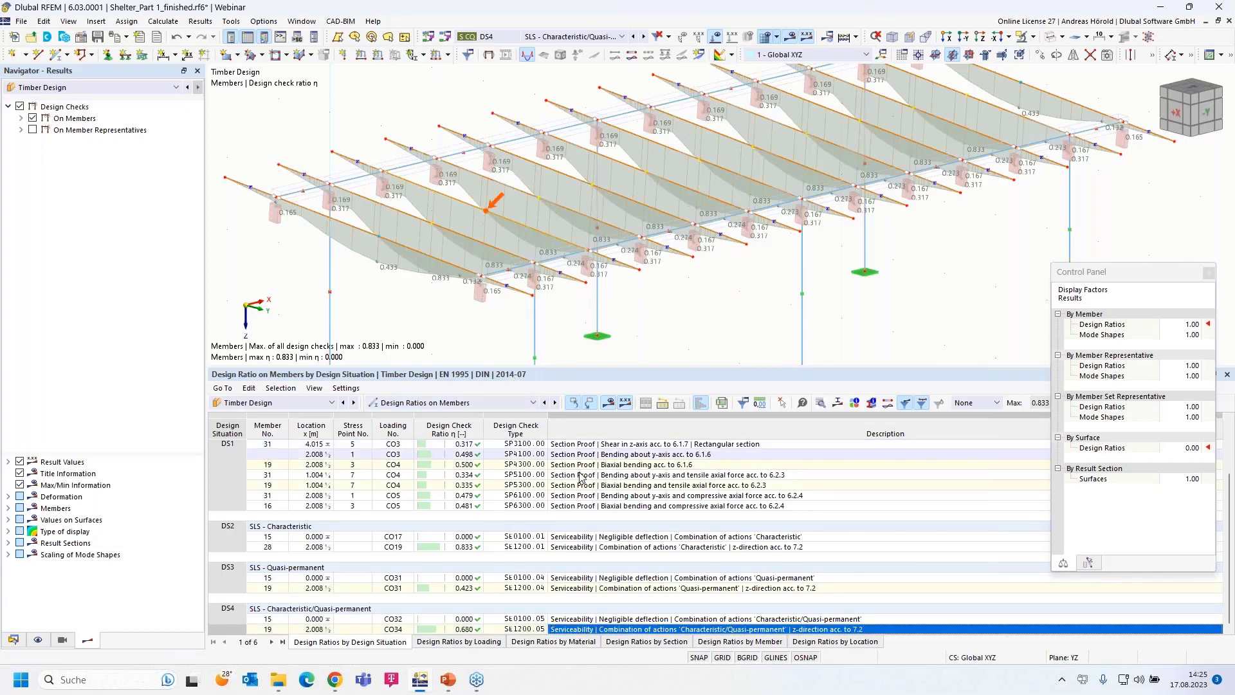
left_click(472, 547)
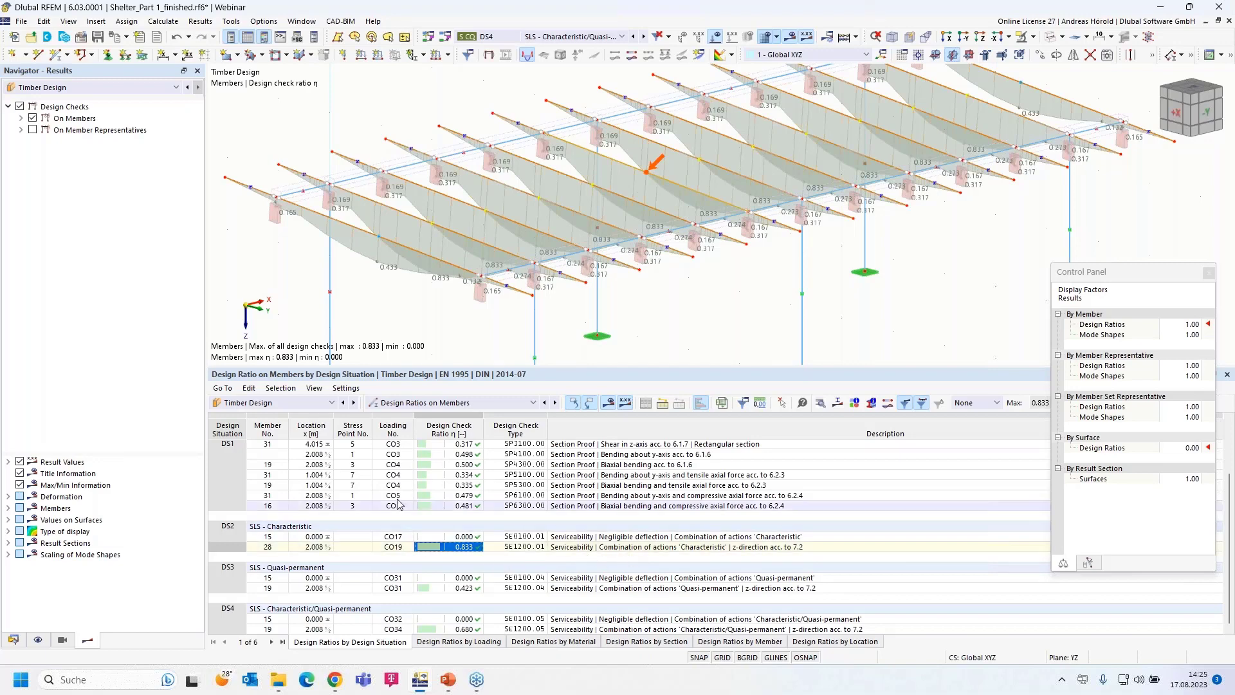
double_click(462, 547)
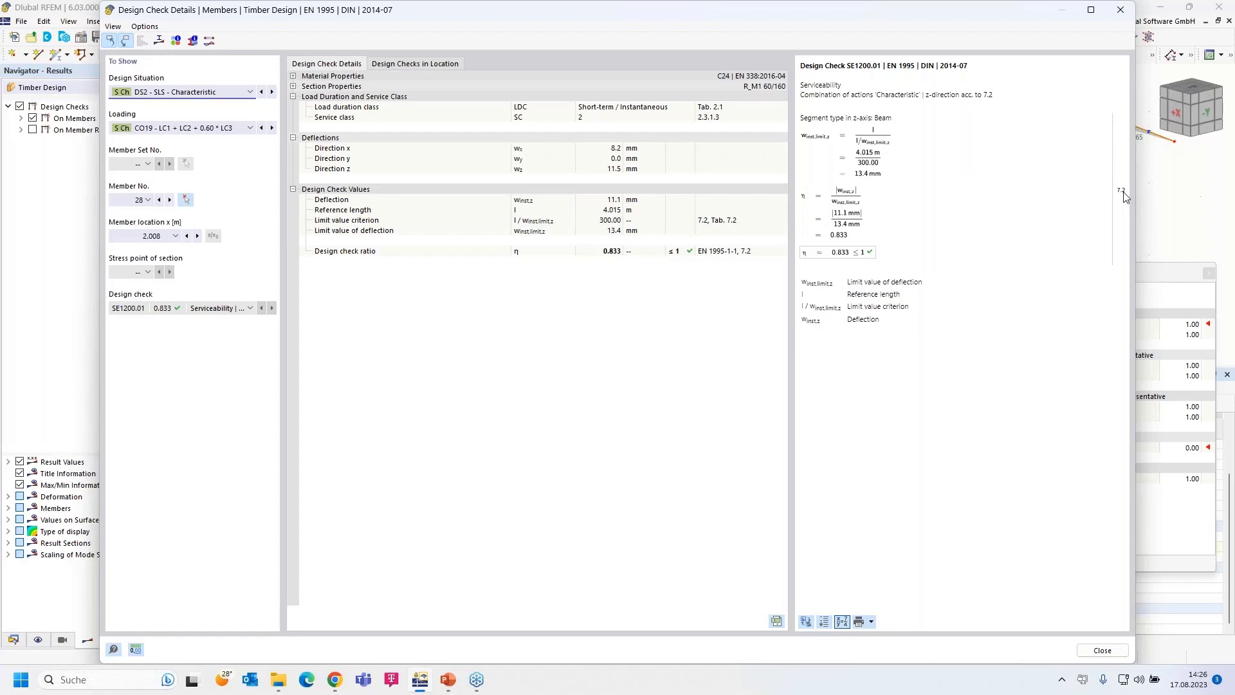
left_click(1120, 10)
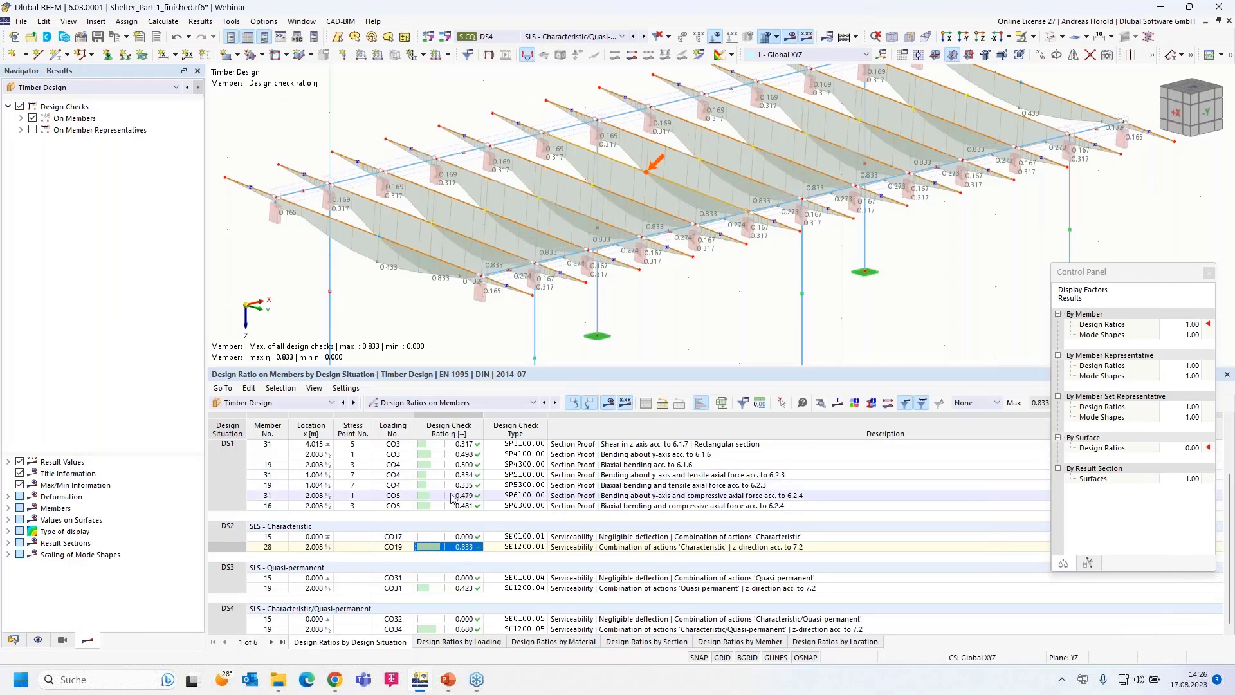
Examine the biaxial bending check details of member 19 under CO4, including the print options for its formulas.
left_click(440, 464)
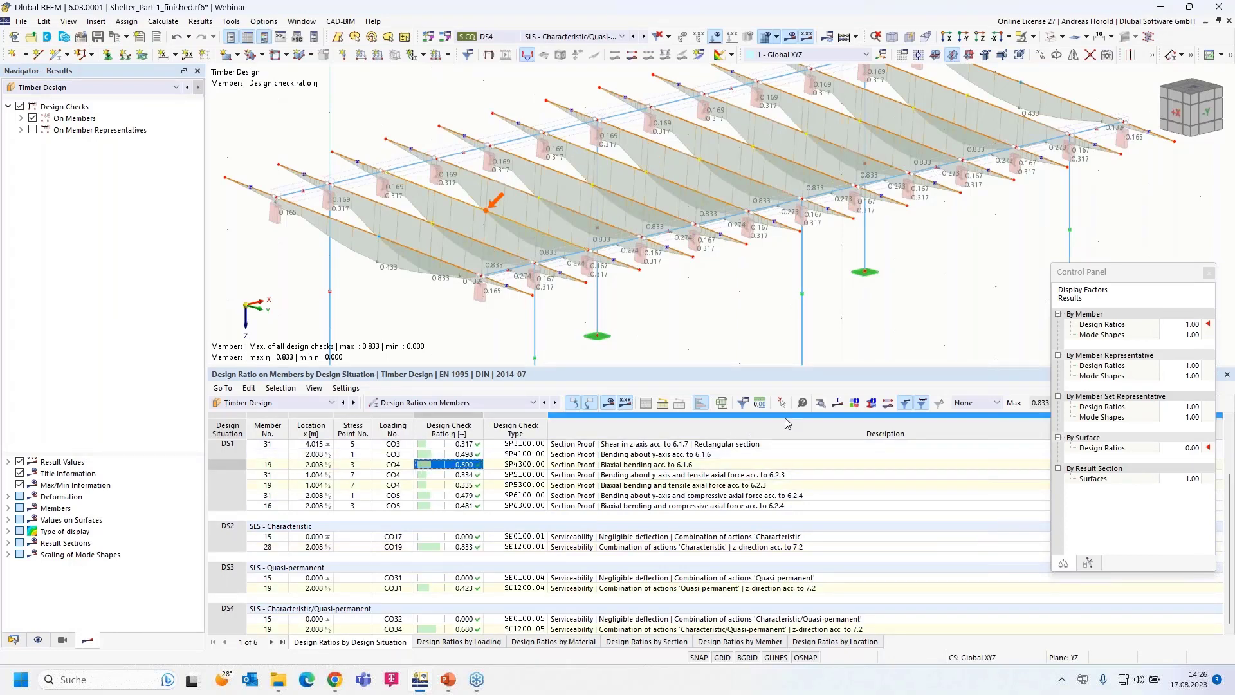
left_click(820, 404)
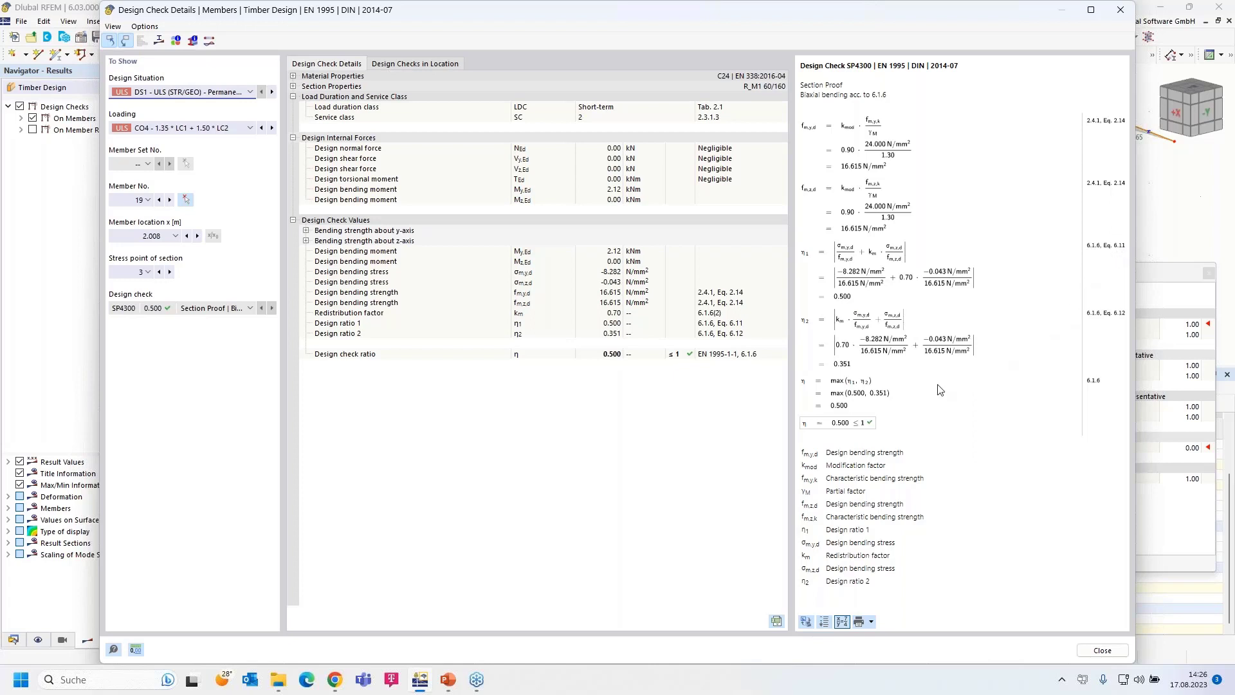
left_click(871, 623)
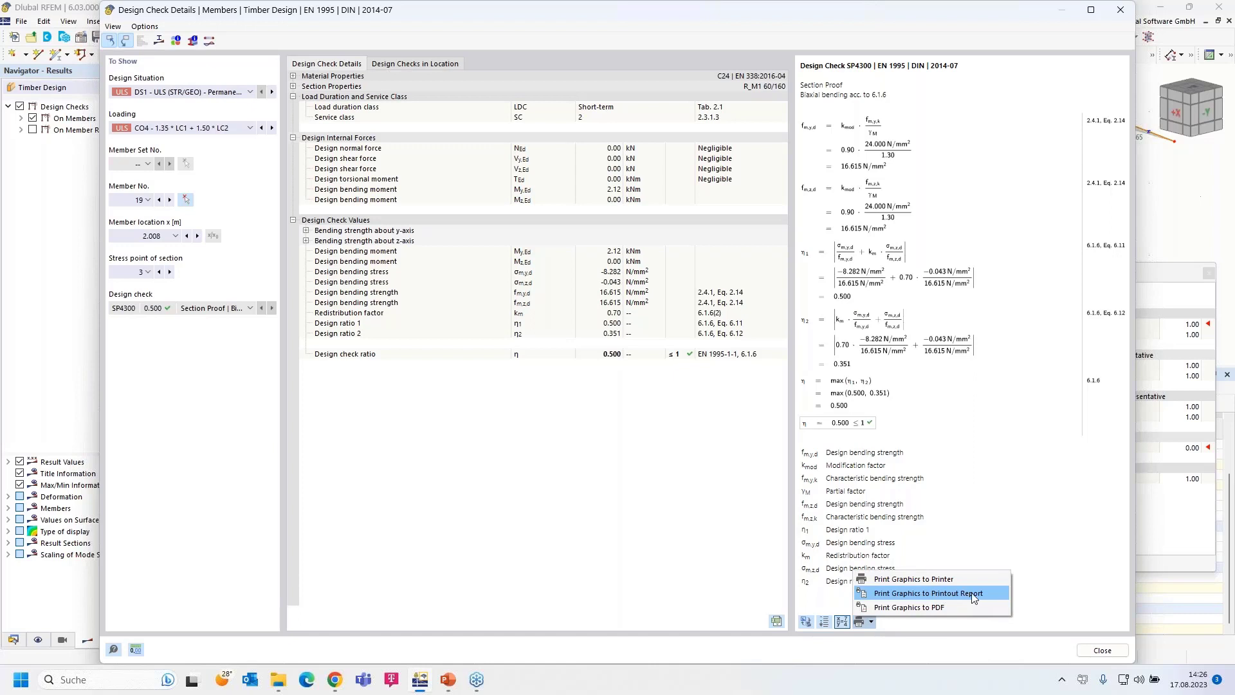
left_click(1038, 589)
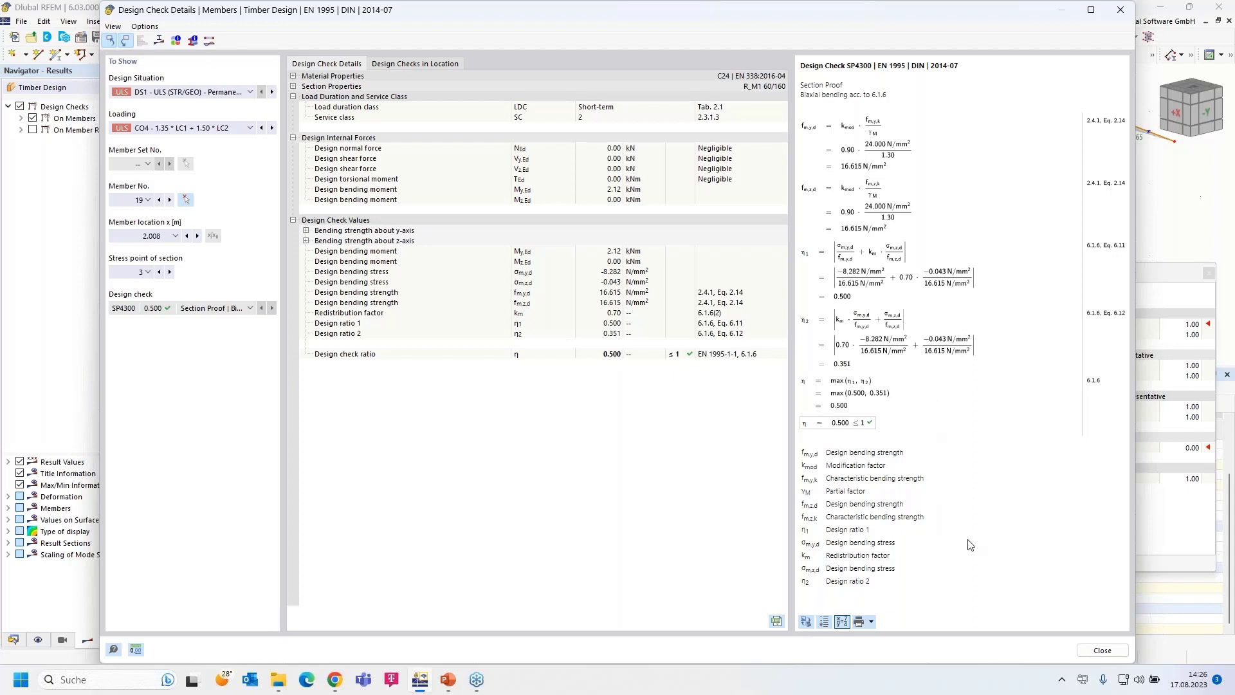
left_click(1101, 651)
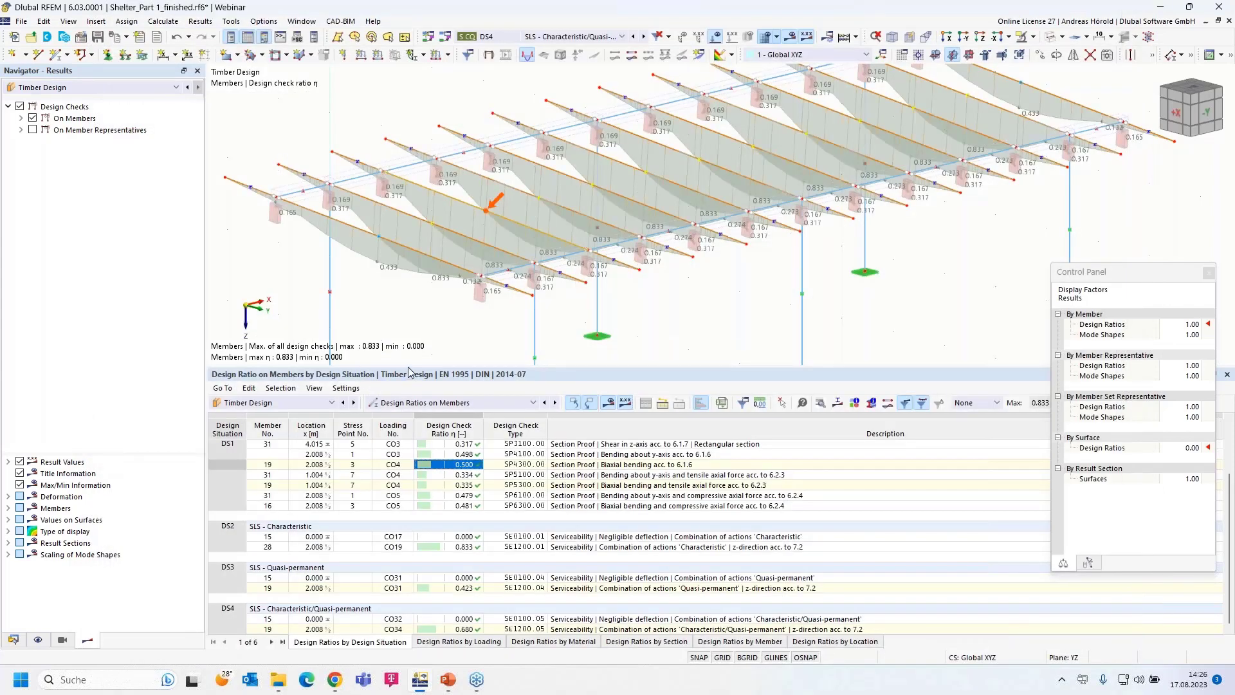
Create Standard steel effective lengths with the default nodal supports and assign them to SHS 100x100x6.3 member representatives 1 and 2.
left_click_drag(409, 371, 399, 476)
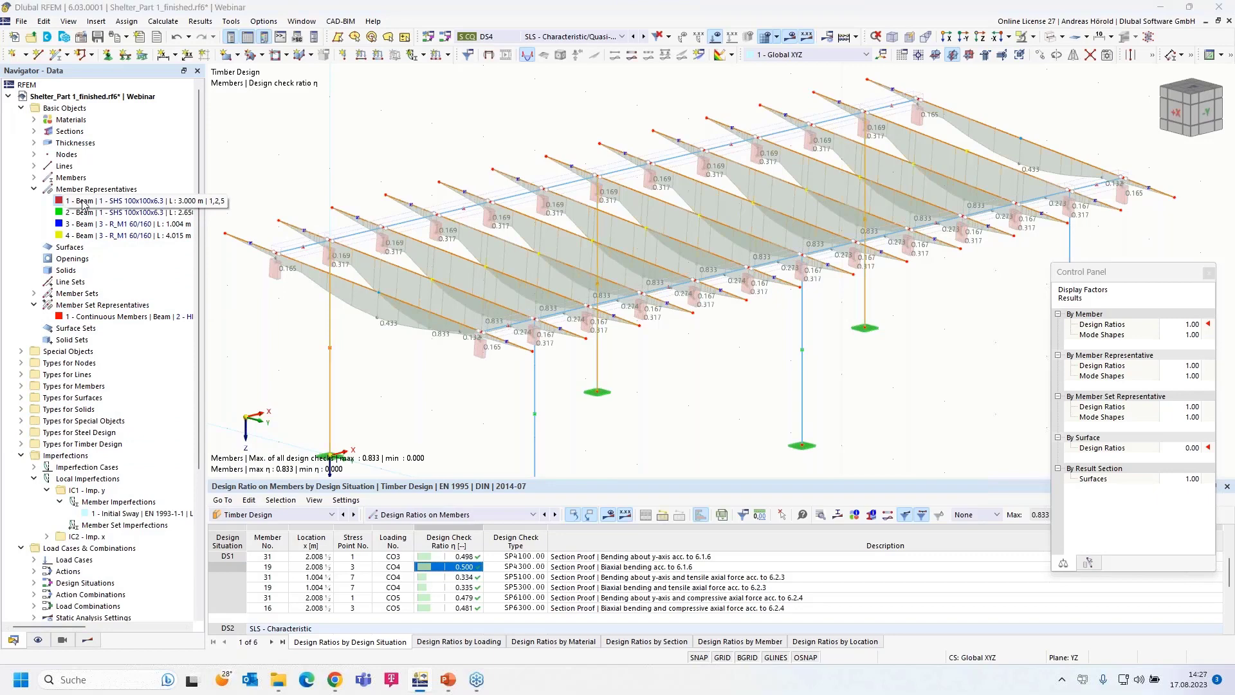
left_click(82, 201)
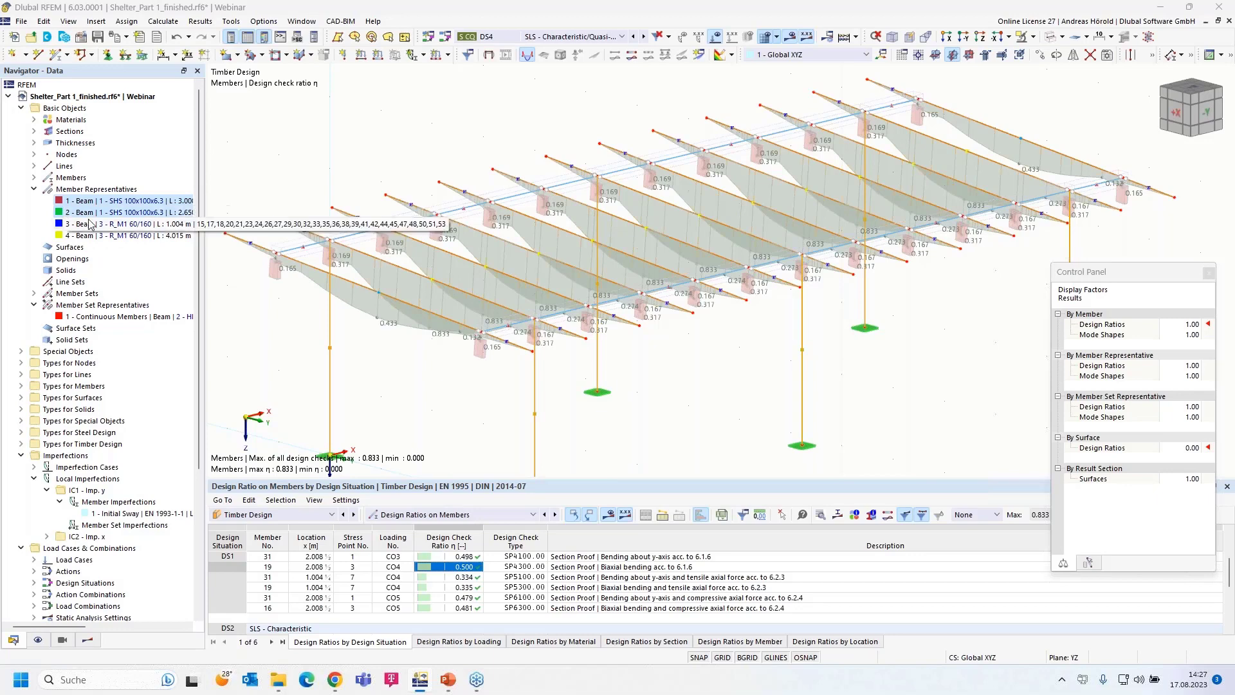
right_click(87, 203)
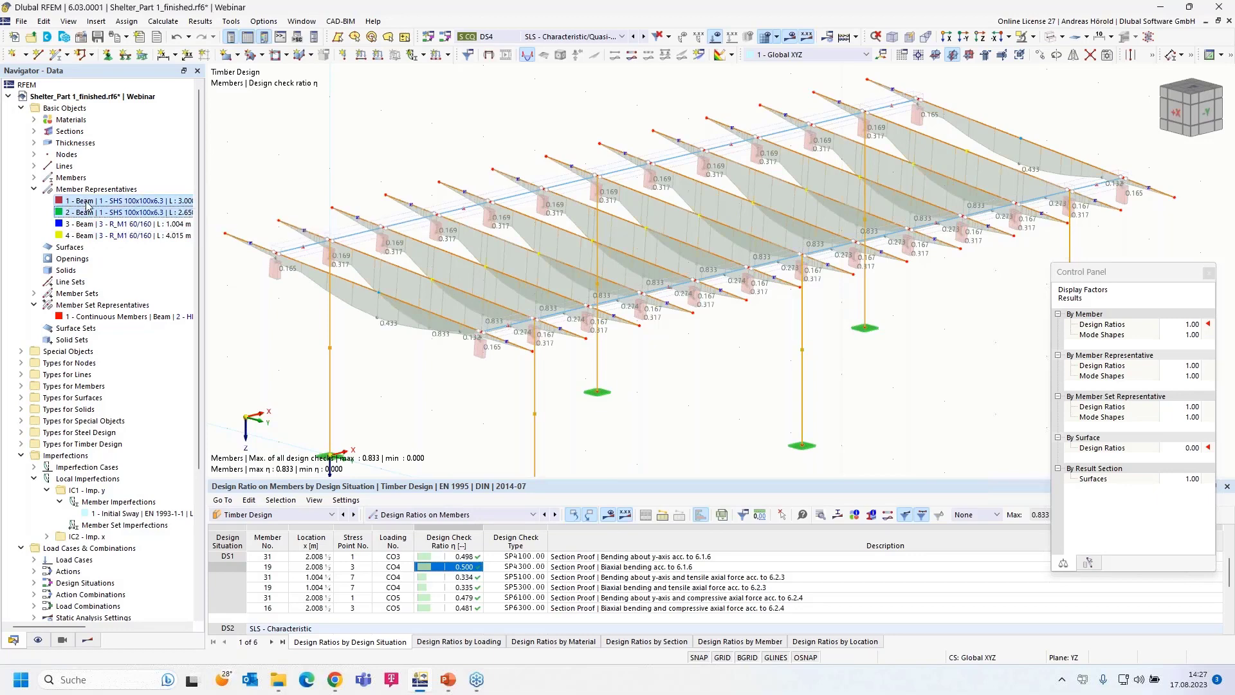
left_click(129, 211)
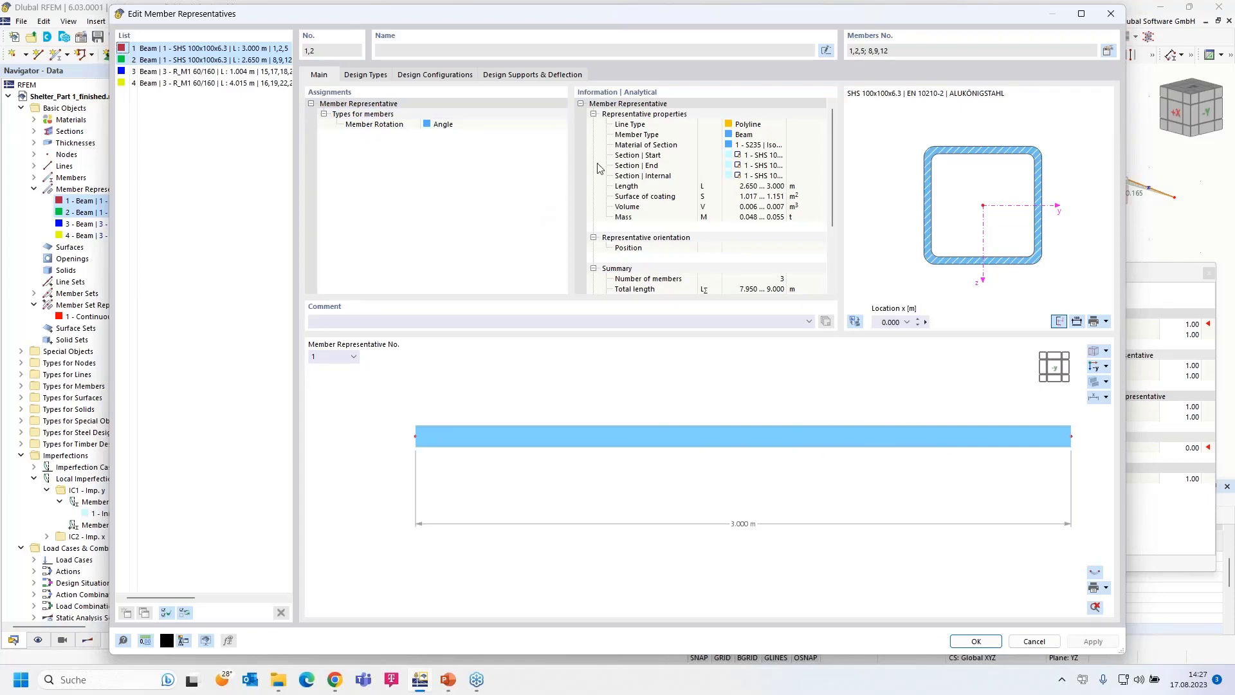
left_click(361, 79)
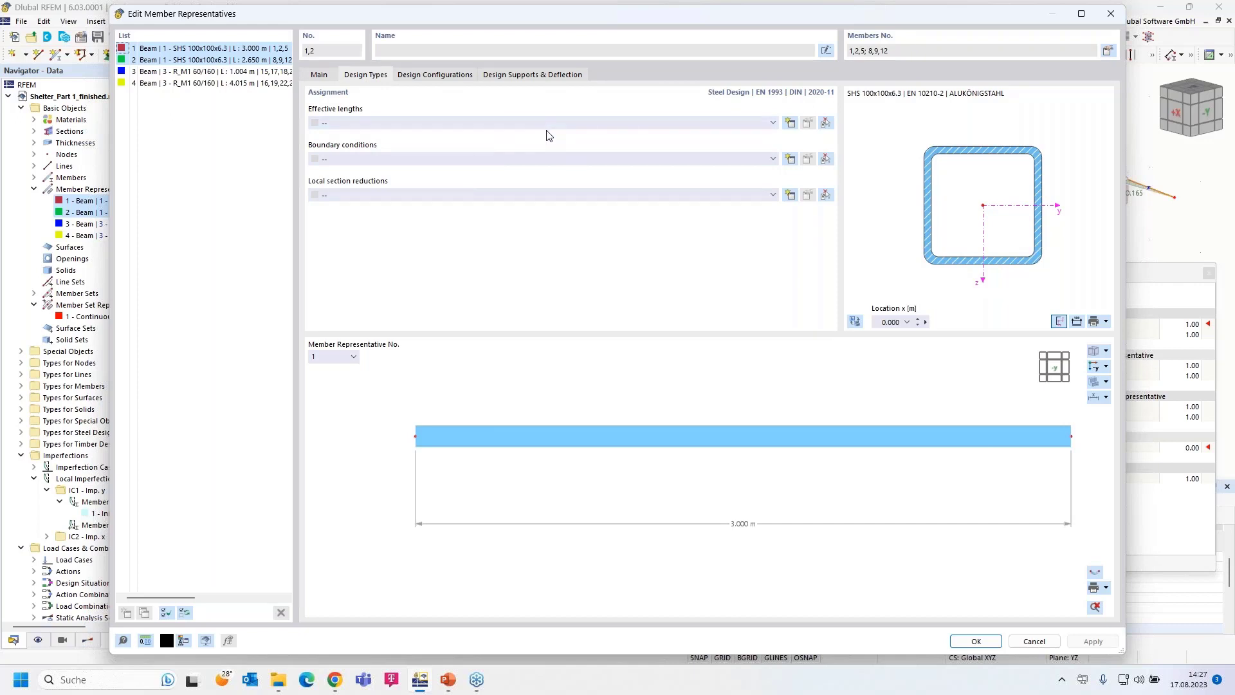
left_click(499, 123)
left_click(499, 123)
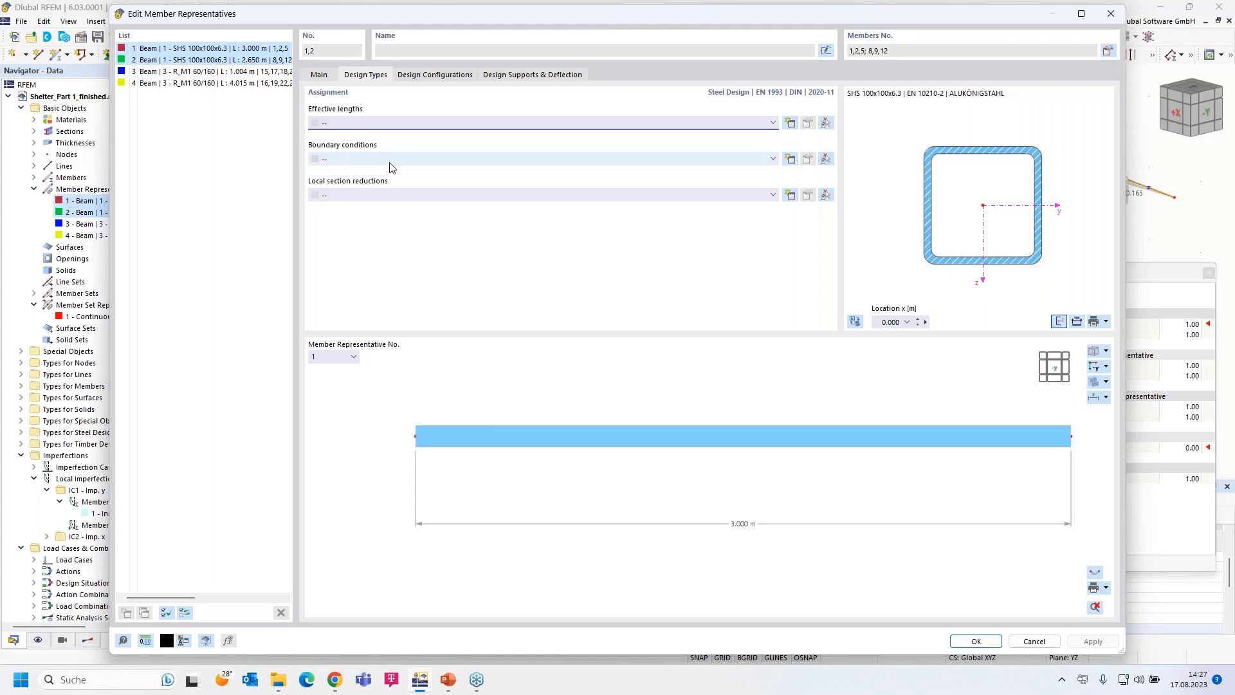
left_click(791, 125)
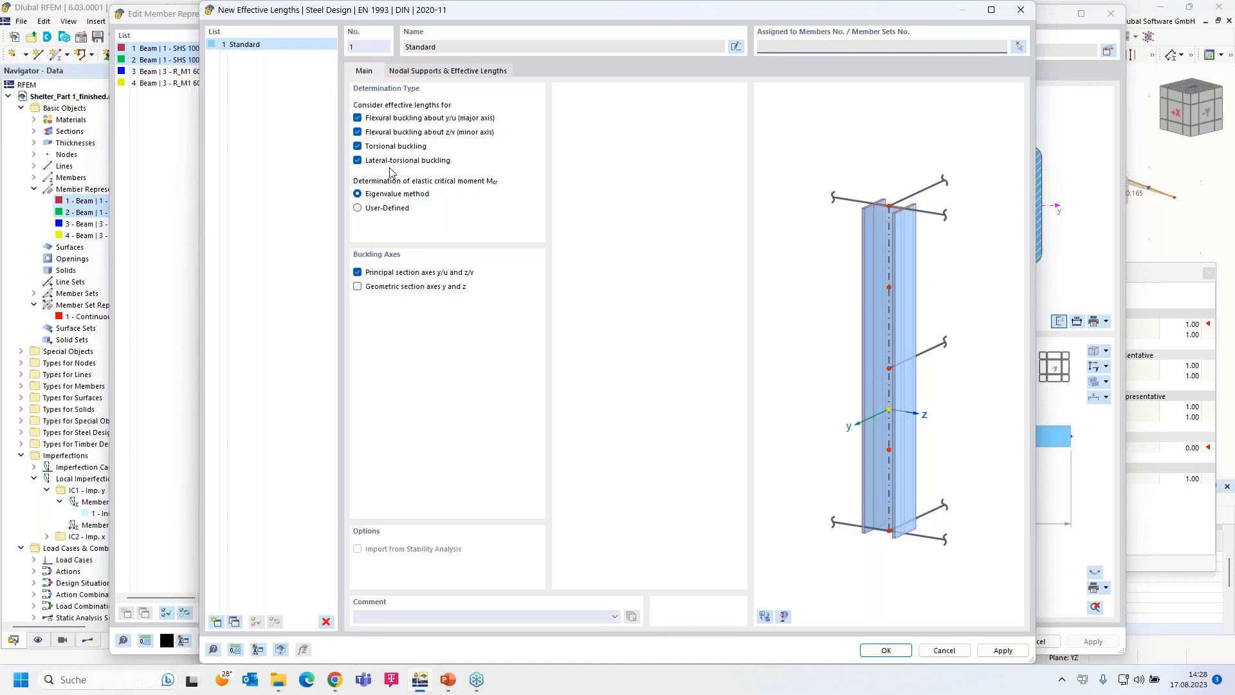
left_click(416, 71)
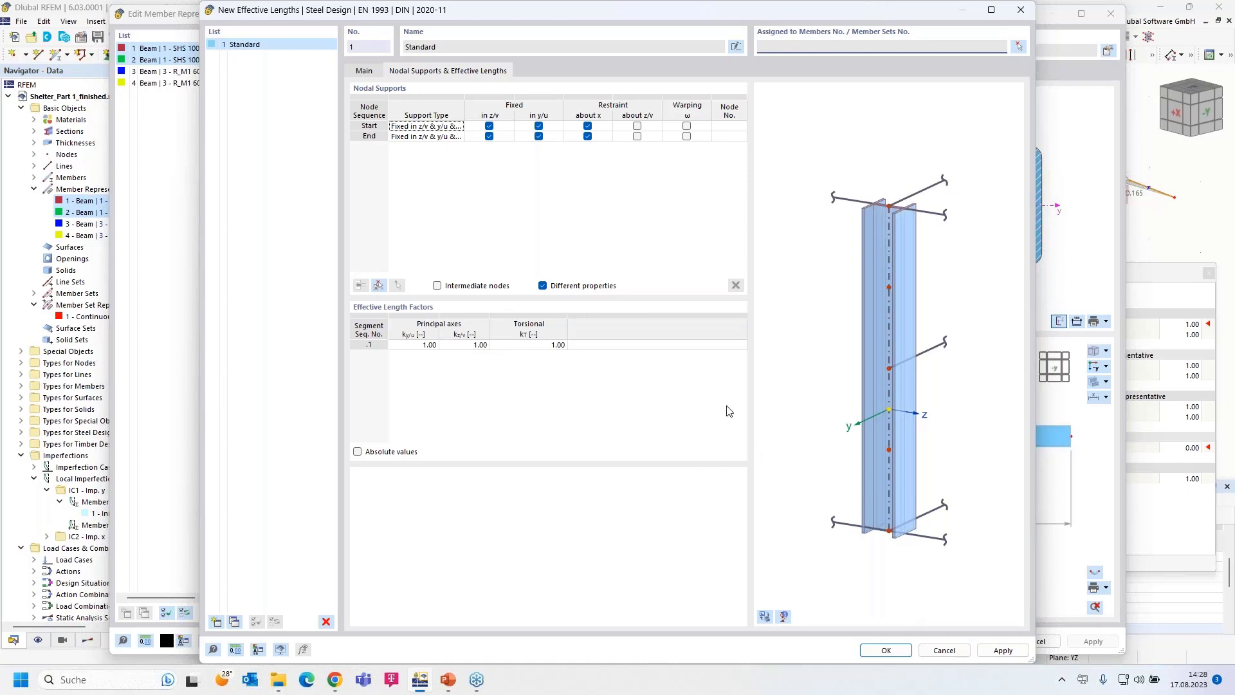
left_click(885, 650)
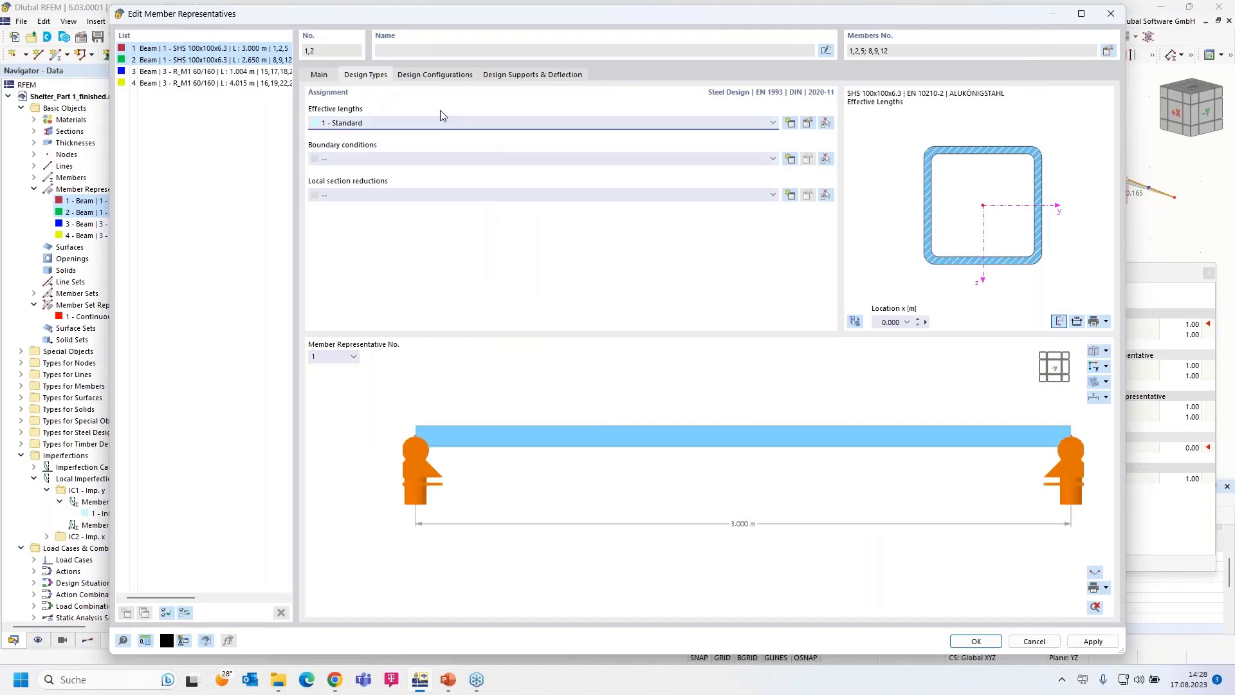
Review the main, stability and standard parameters of the default steel ultimate configuration for the SHS member representatives.
left_click(433, 75)
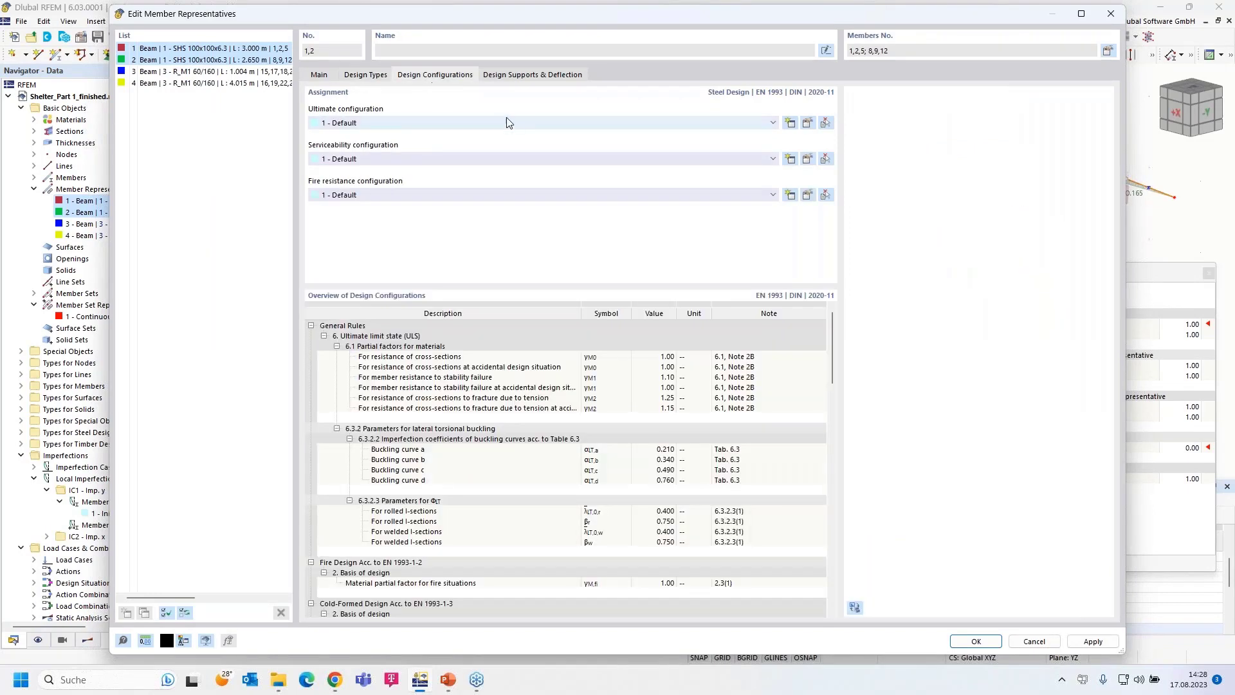
left_click(808, 123)
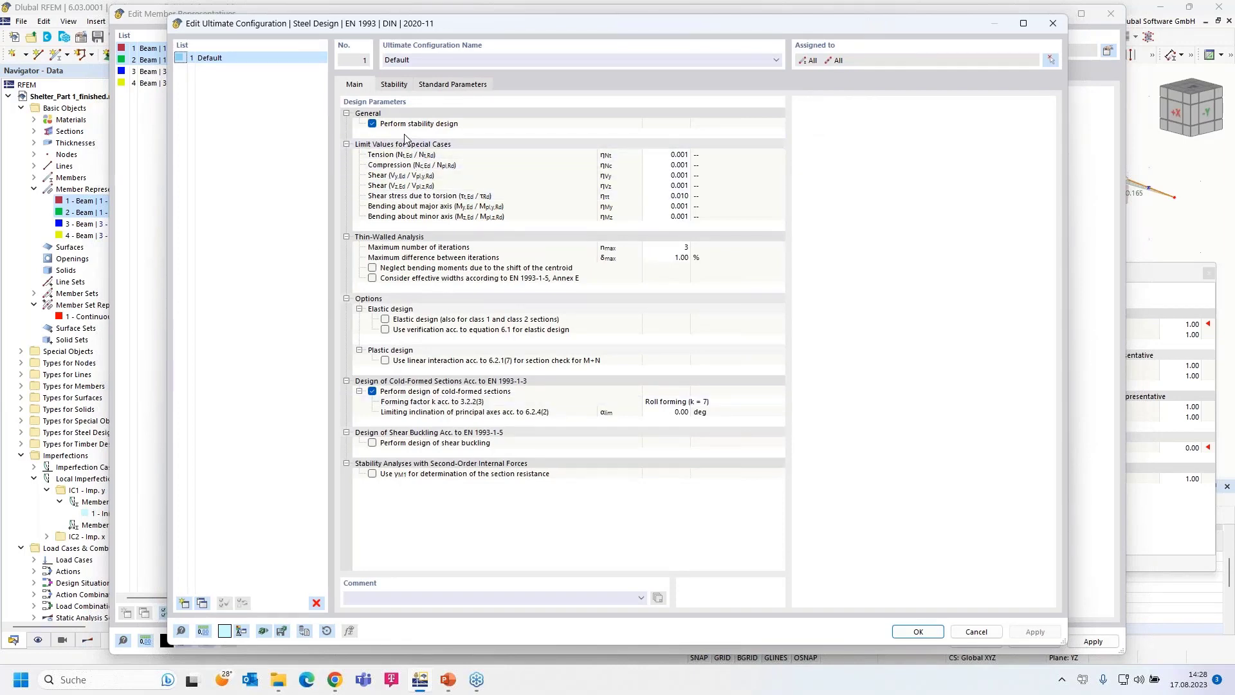
left_click(394, 85)
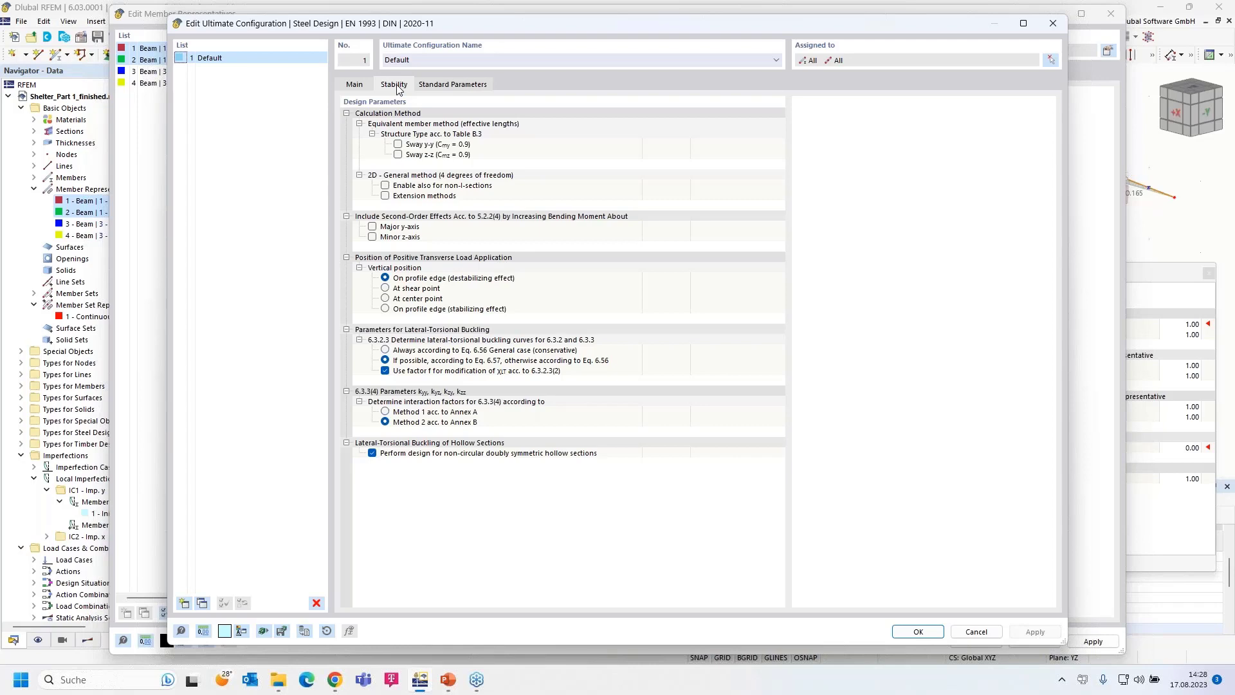
left_click(481, 88)
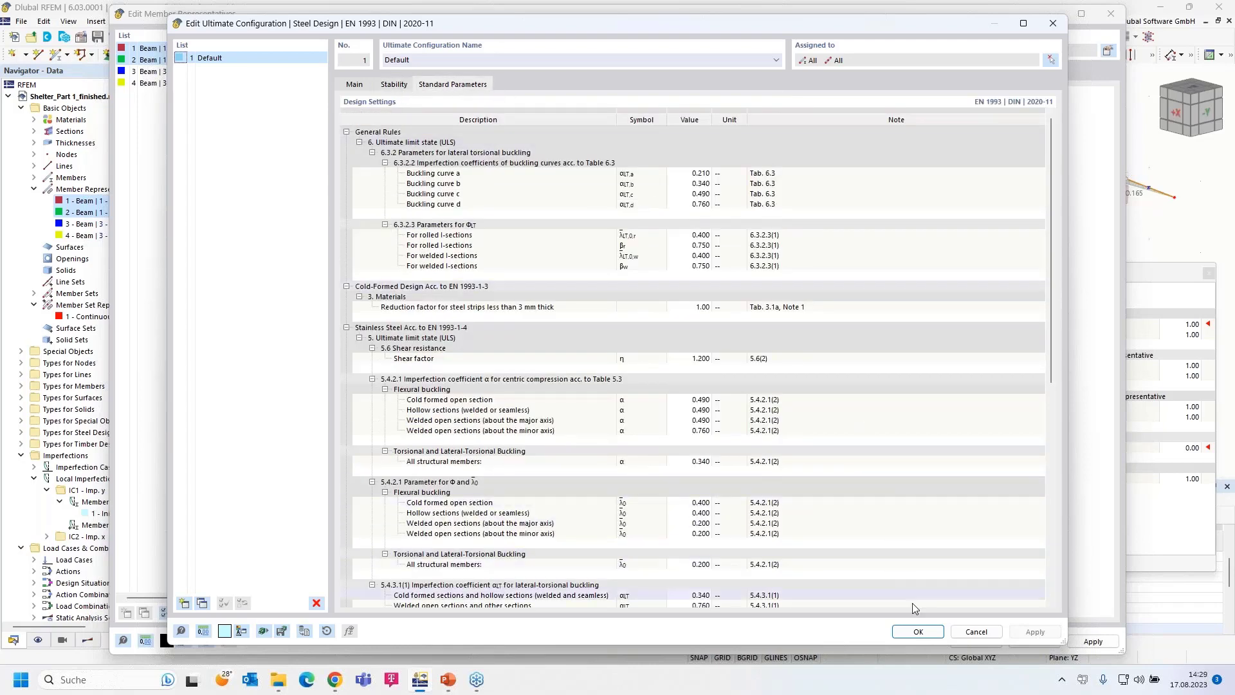
left_click(918, 632)
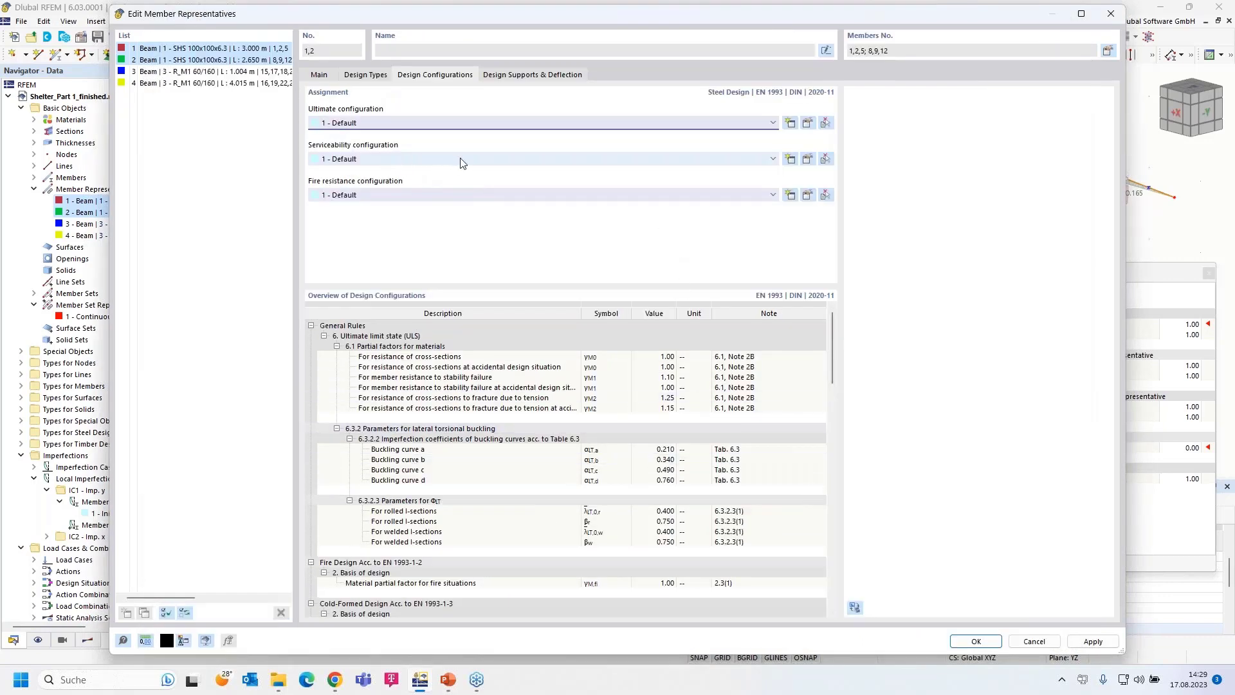
Check the deflection limits of the default steel serviceability configuration and remove the fire resistance configuration from both SHS member representatives.
left_click(807, 159)
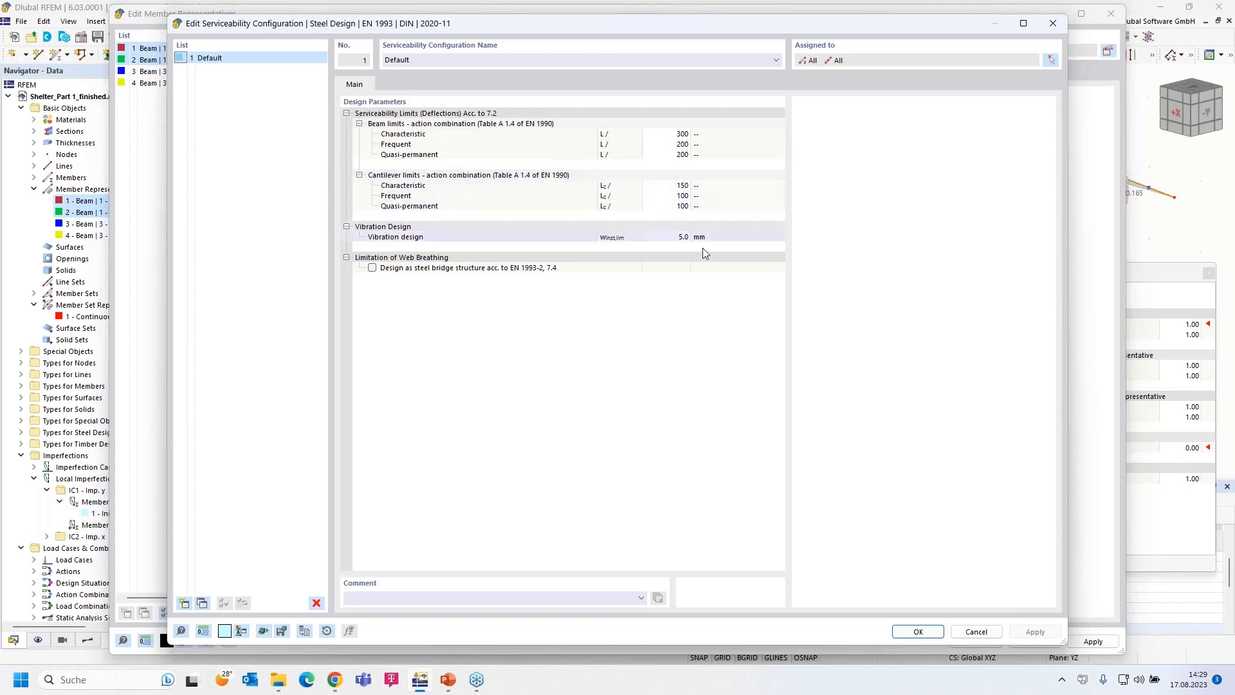
left_click(918, 632)
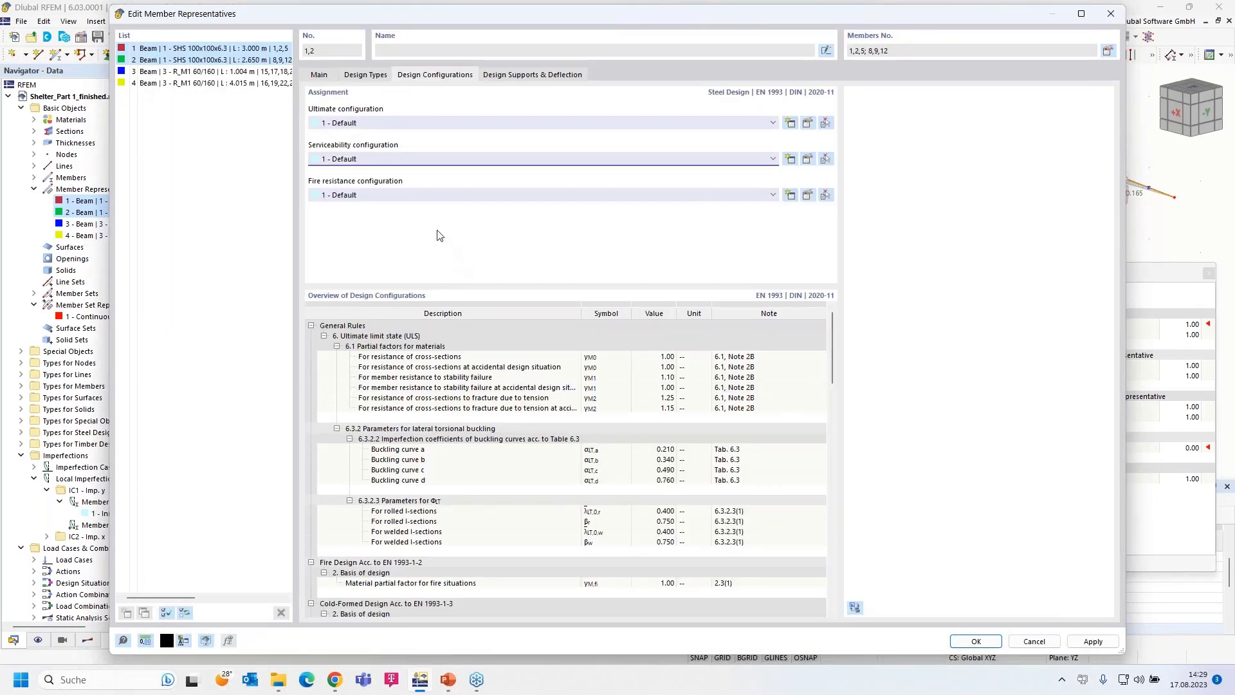
left_click(432, 194)
left_click(416, 207)
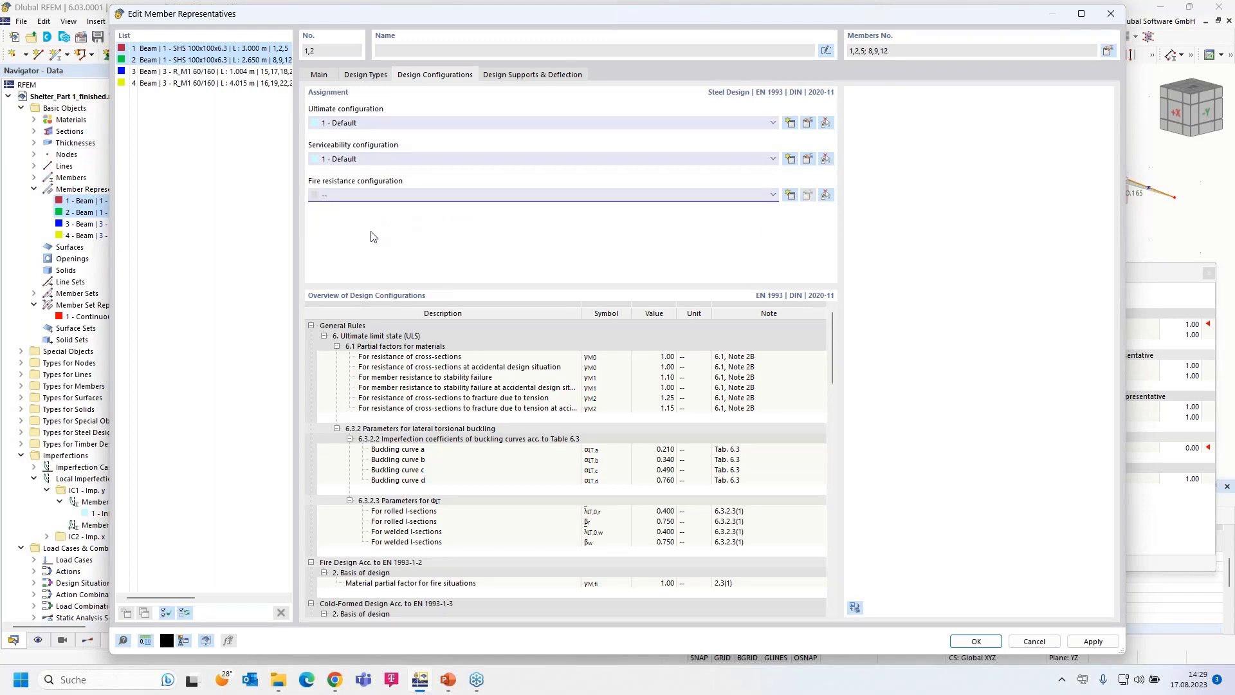
Assign a new General design support, active in the z- and y-axes, to both SHS representatives' member start, accepting deletion of the Timber Design results.
left_click(533, 75)
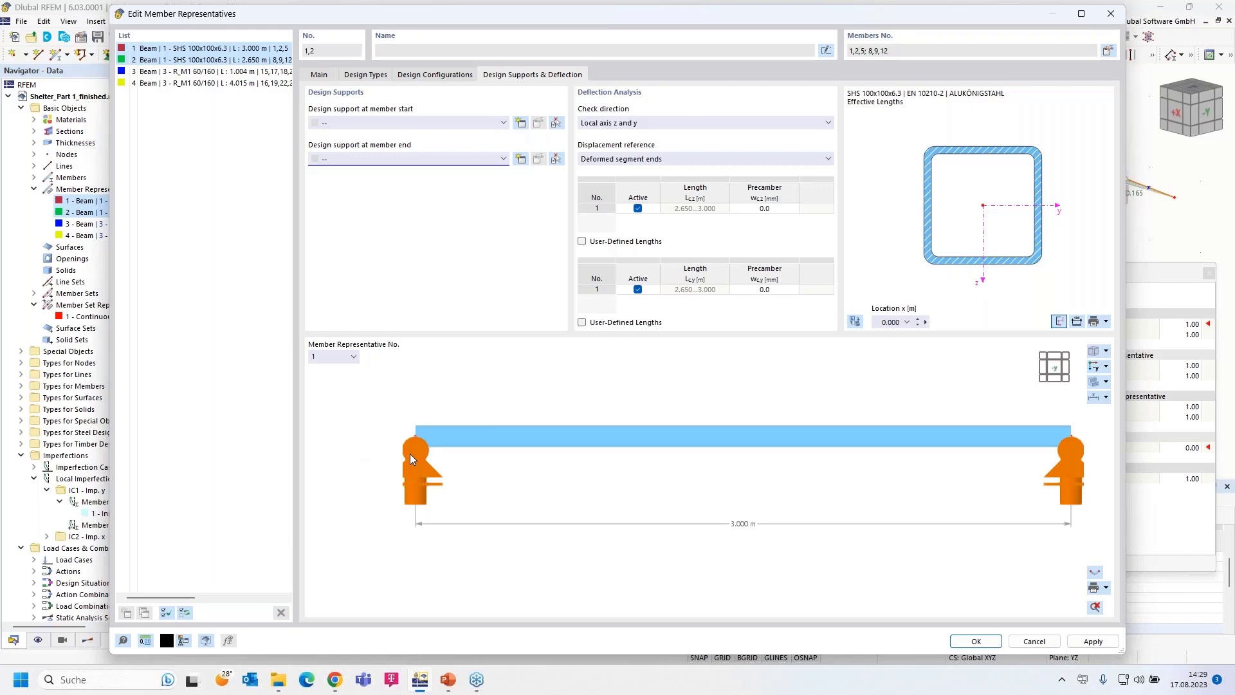
left_click(520, 123)
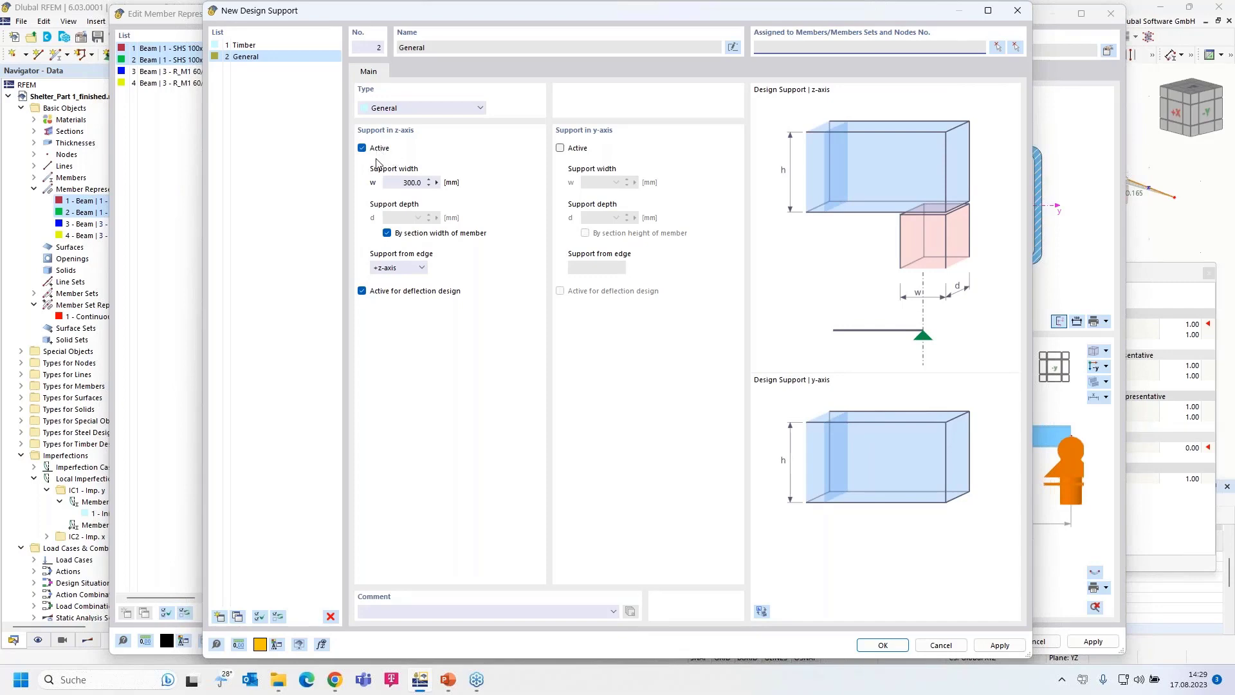
left_click(560, 148)
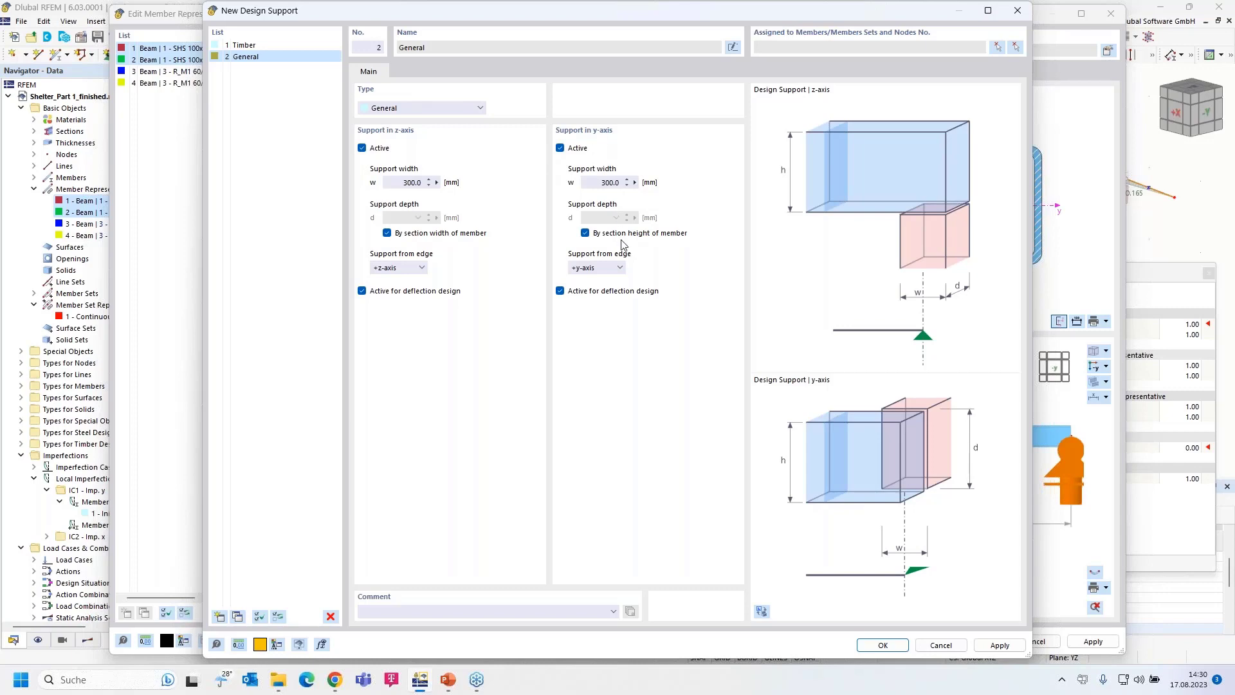
left_click(879, 644)
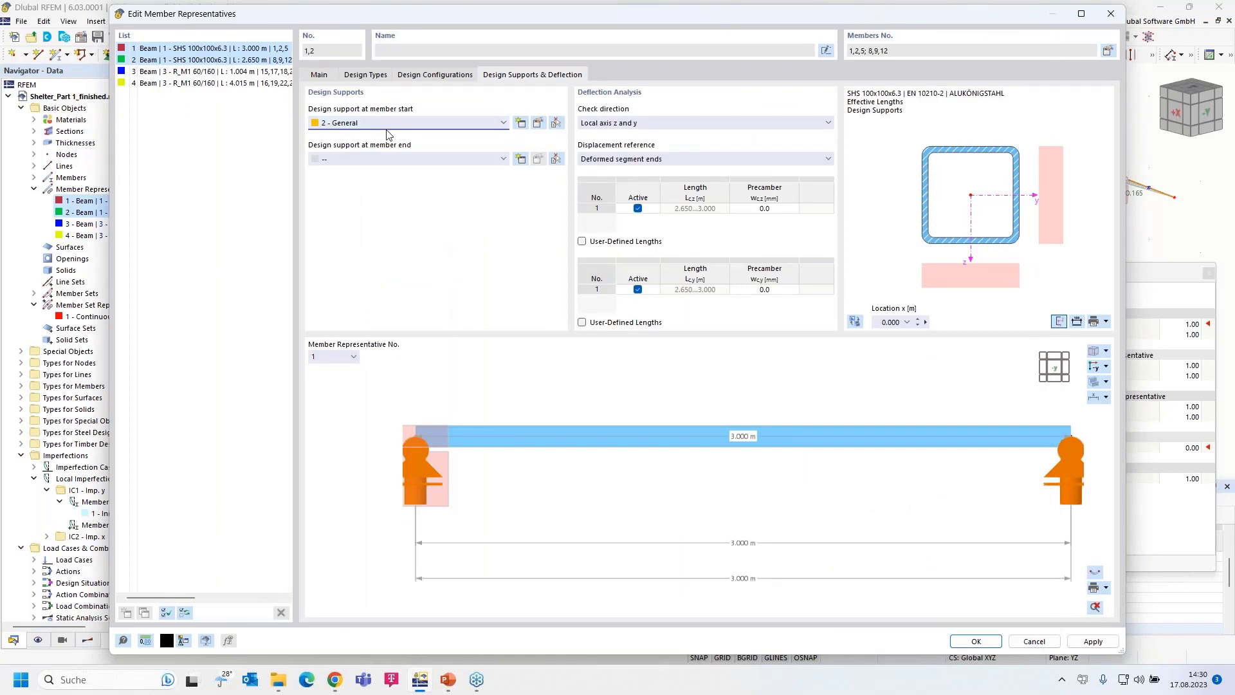
mouse_move(579, 484)
middle_mouse_down()
mouse_move(543, 489)
mouse_move(579, 482)
middle_mouse_up()
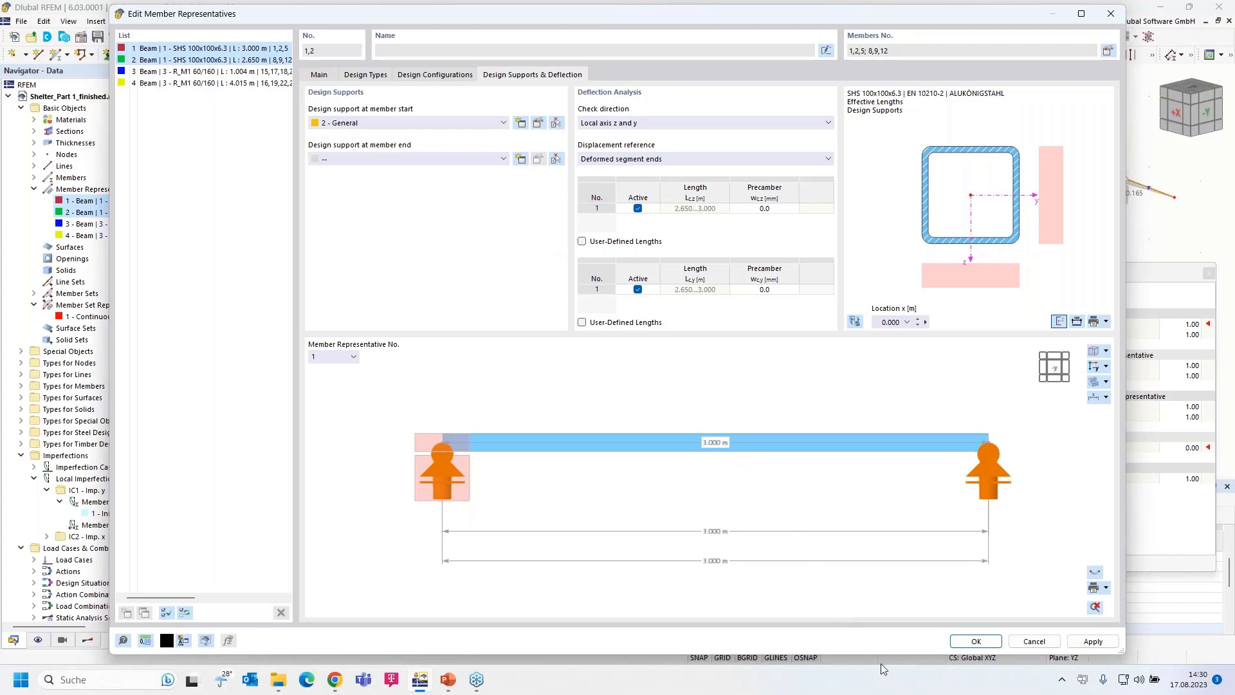
left_click(974, 641)
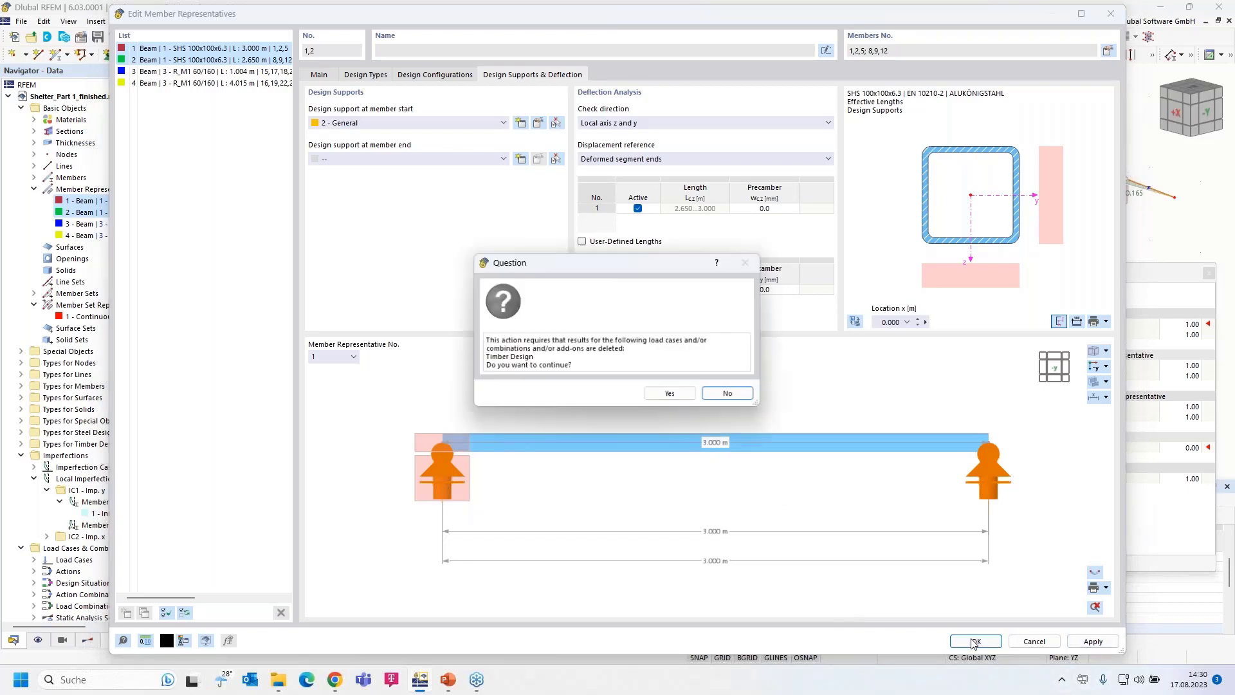
left_click(668, 394)
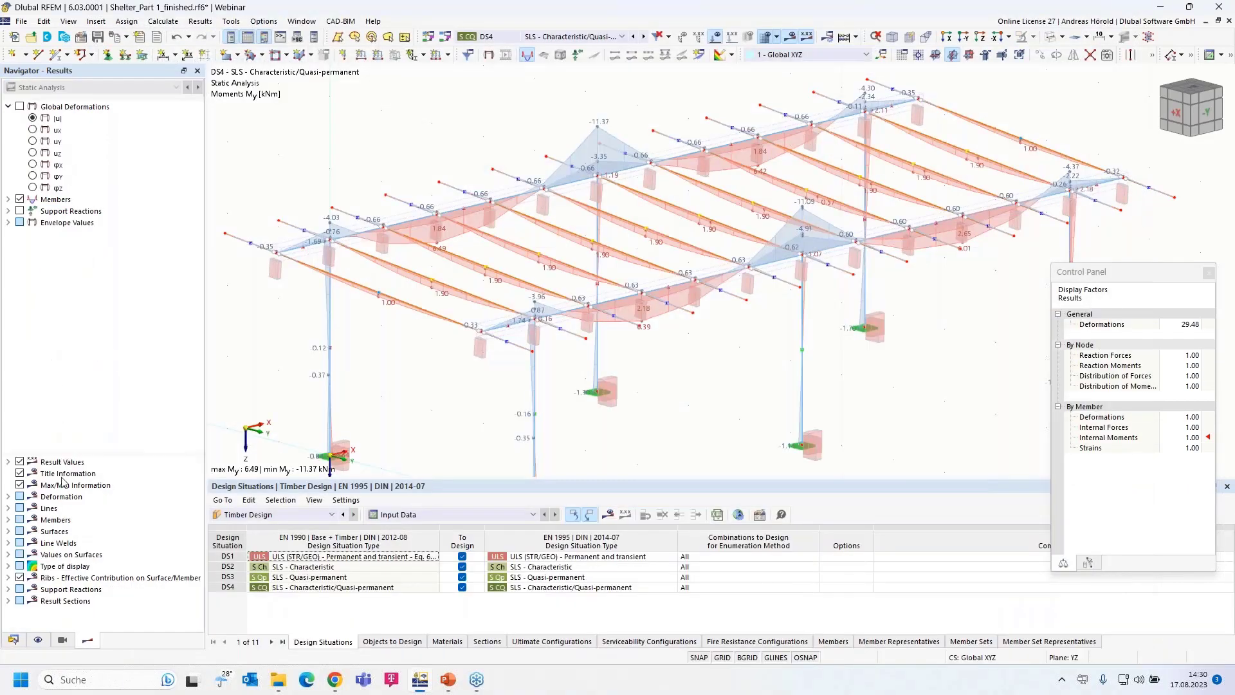
Turn off the result display in the model and examine the main data of the HE 160 A member set representative.
left_click(13, 639)
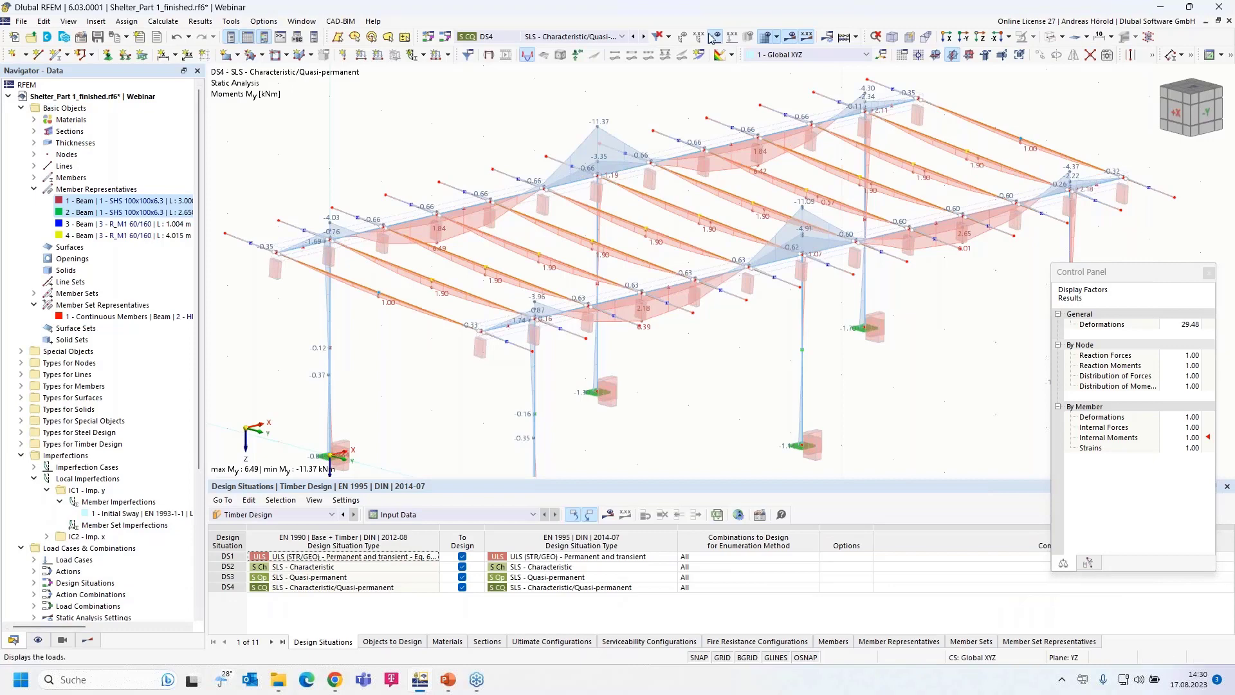
left_click(788, 38)
scroll(108, 428, "down", 2)
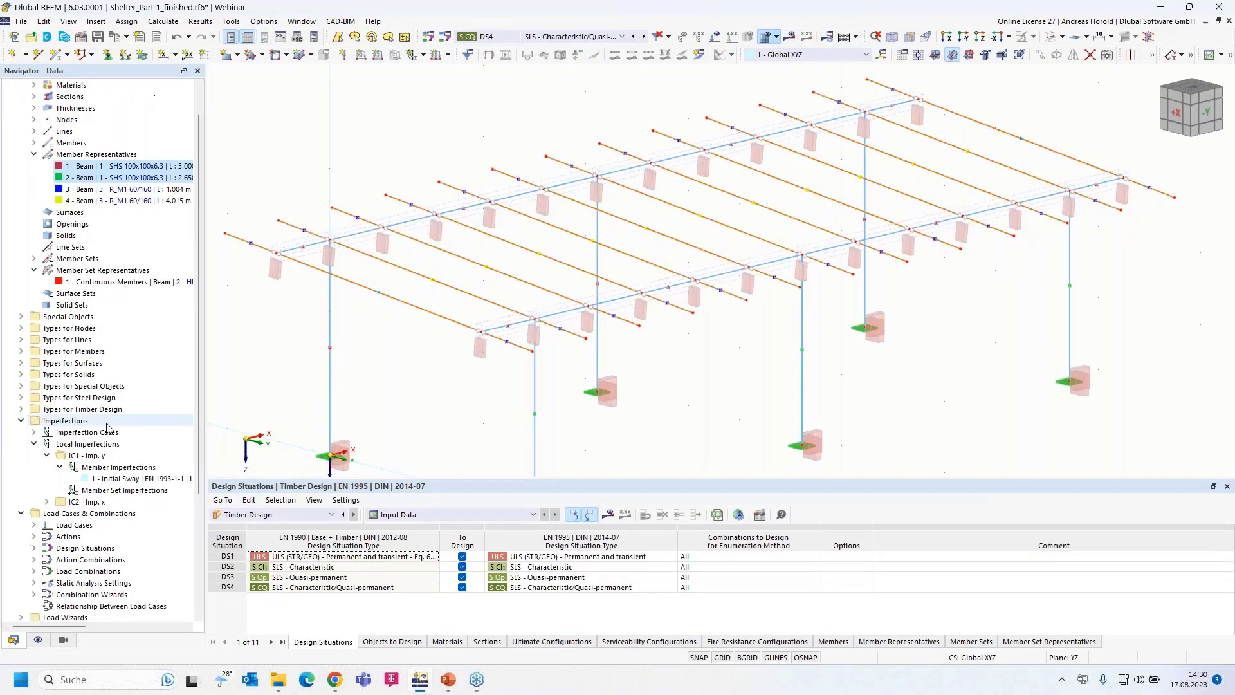
scroll(108, 428, "down", 1)
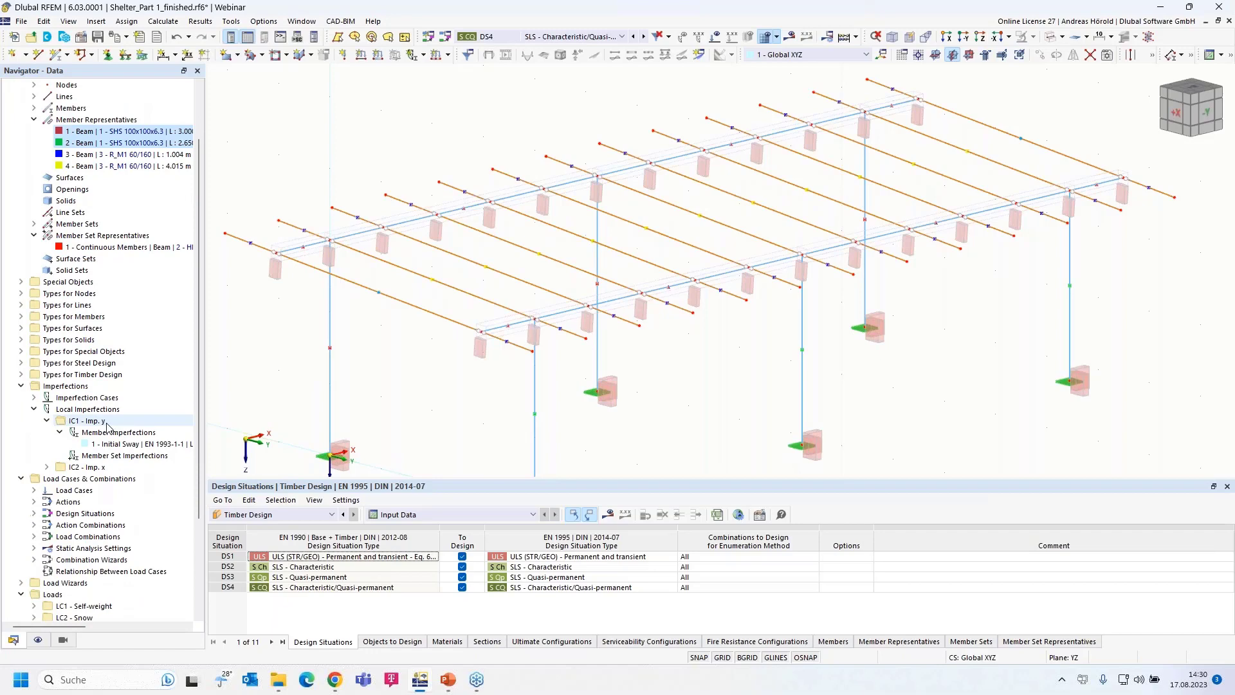
left_click(101, 247)
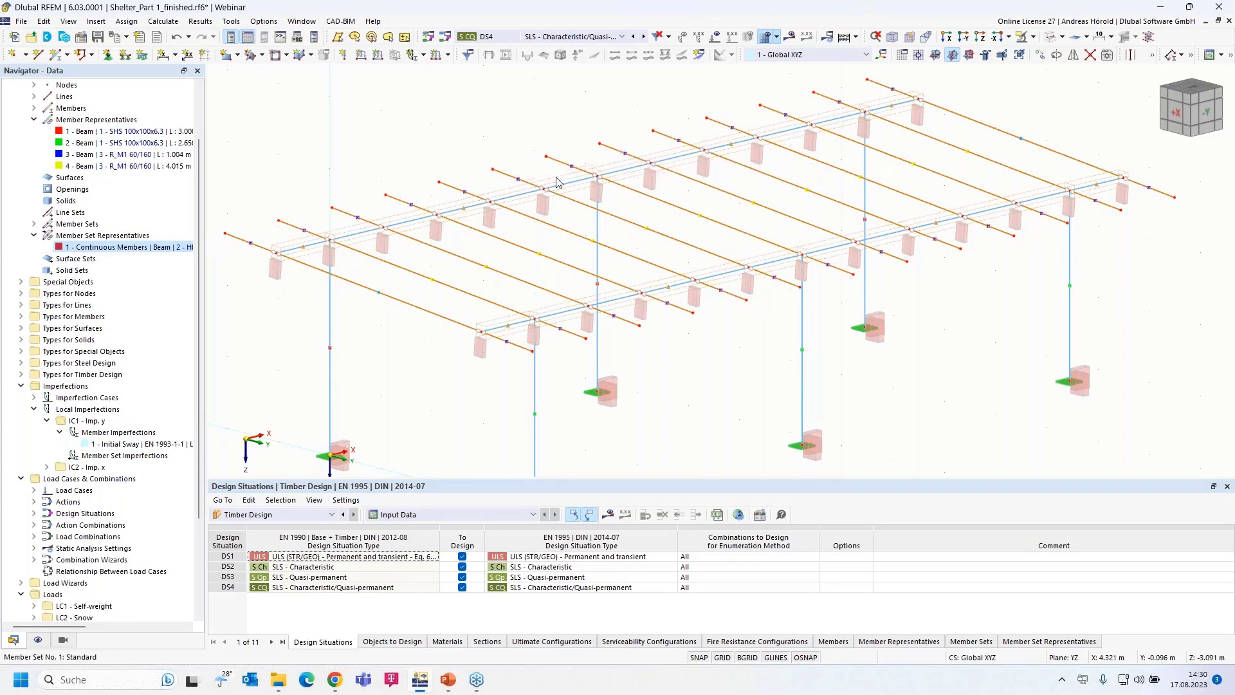
double_click(87, 249)
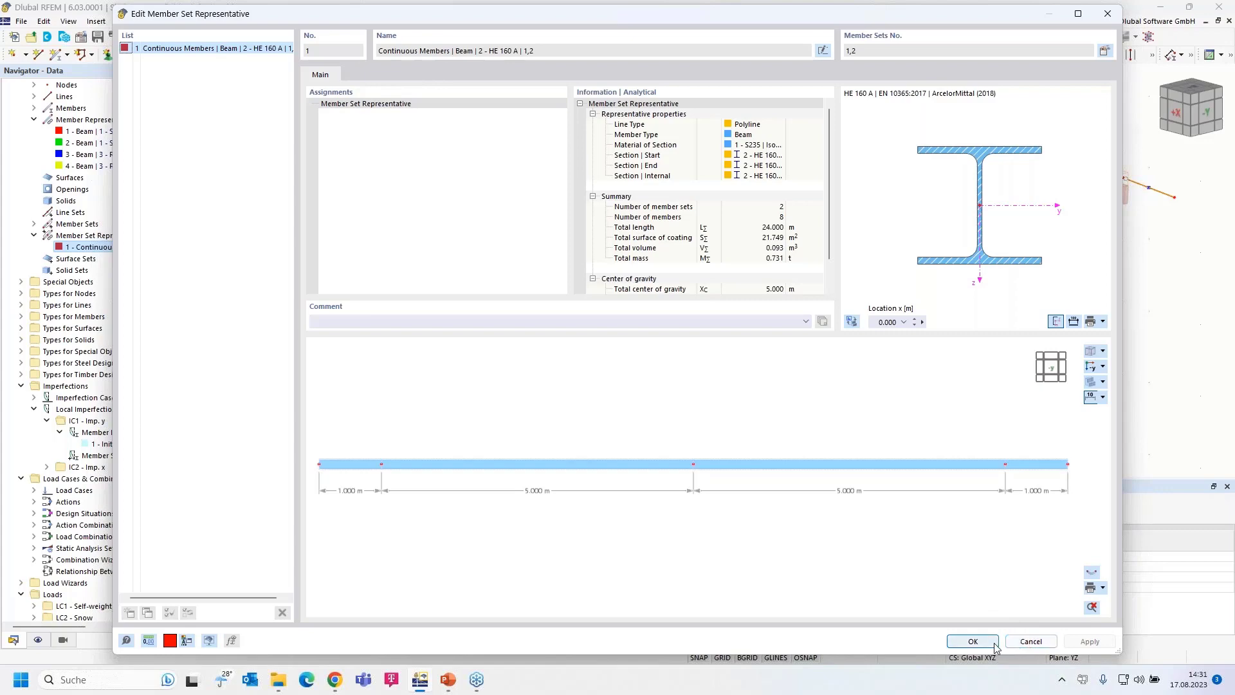
left_click(1031, 641)
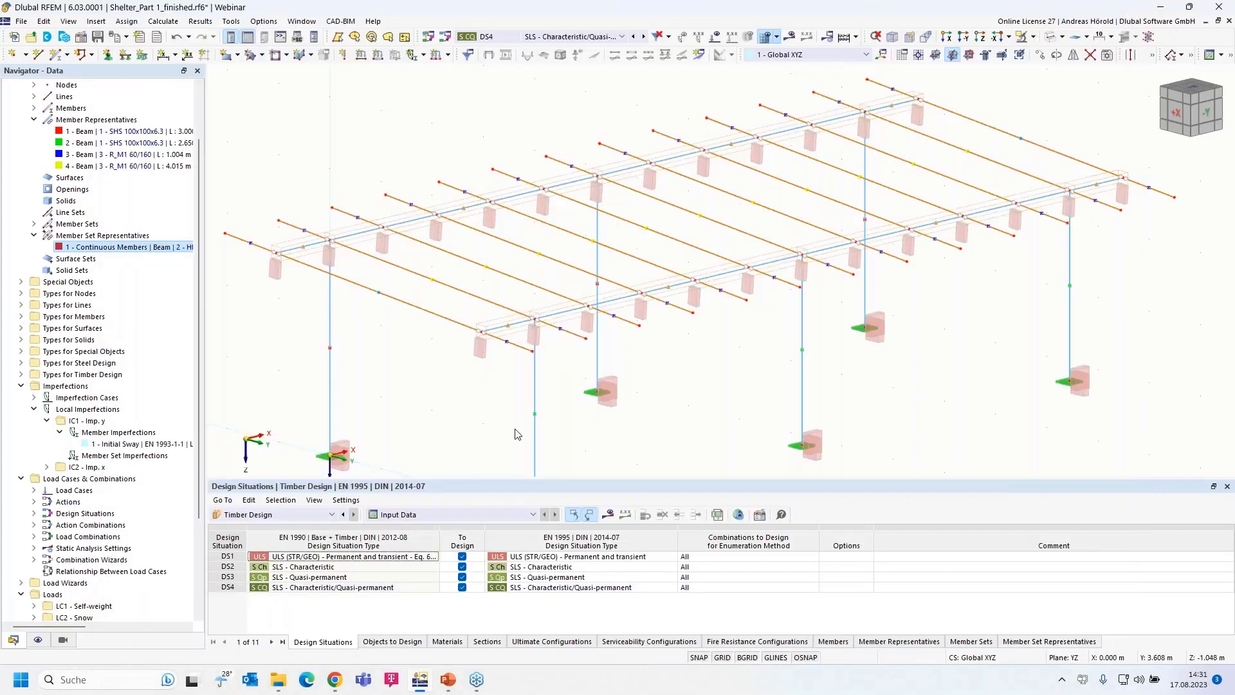
Activate the steel design properties for both HE 160 A continuous member sets and apply this option to all their contained members.
double_click(549, 312)
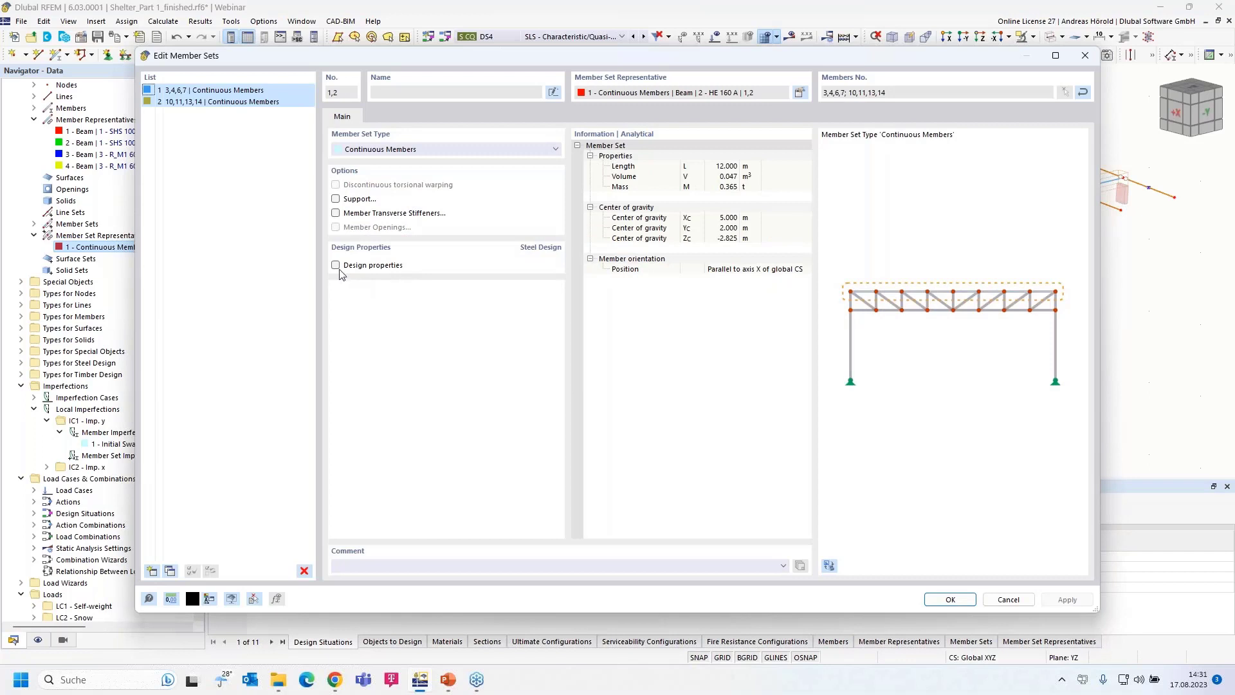
left_click(335, 266)
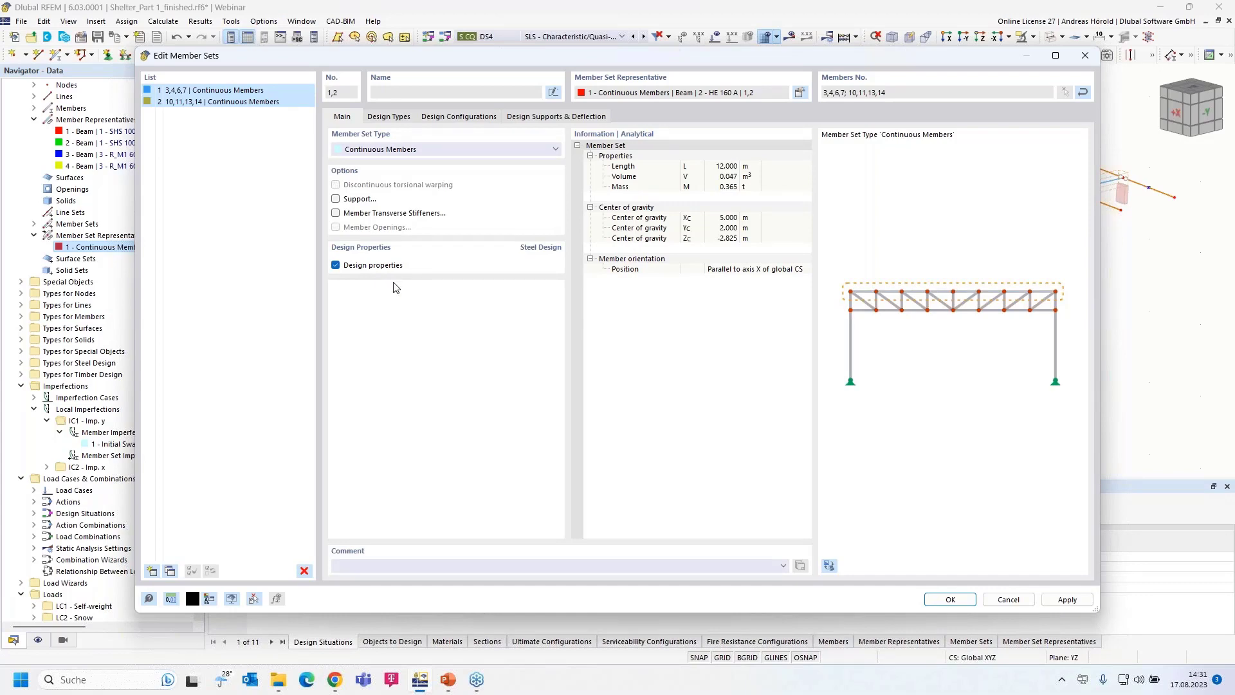
left_click(386, 117)
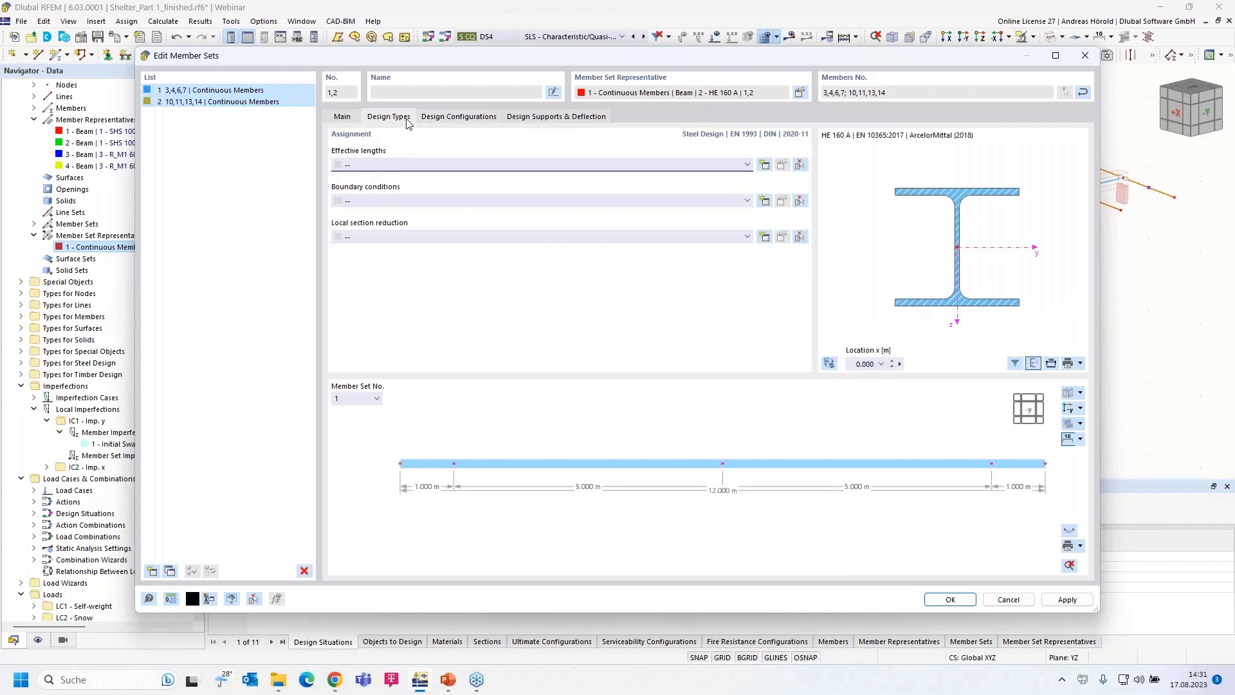
left_click(447, 119)
left_click(344, 118)
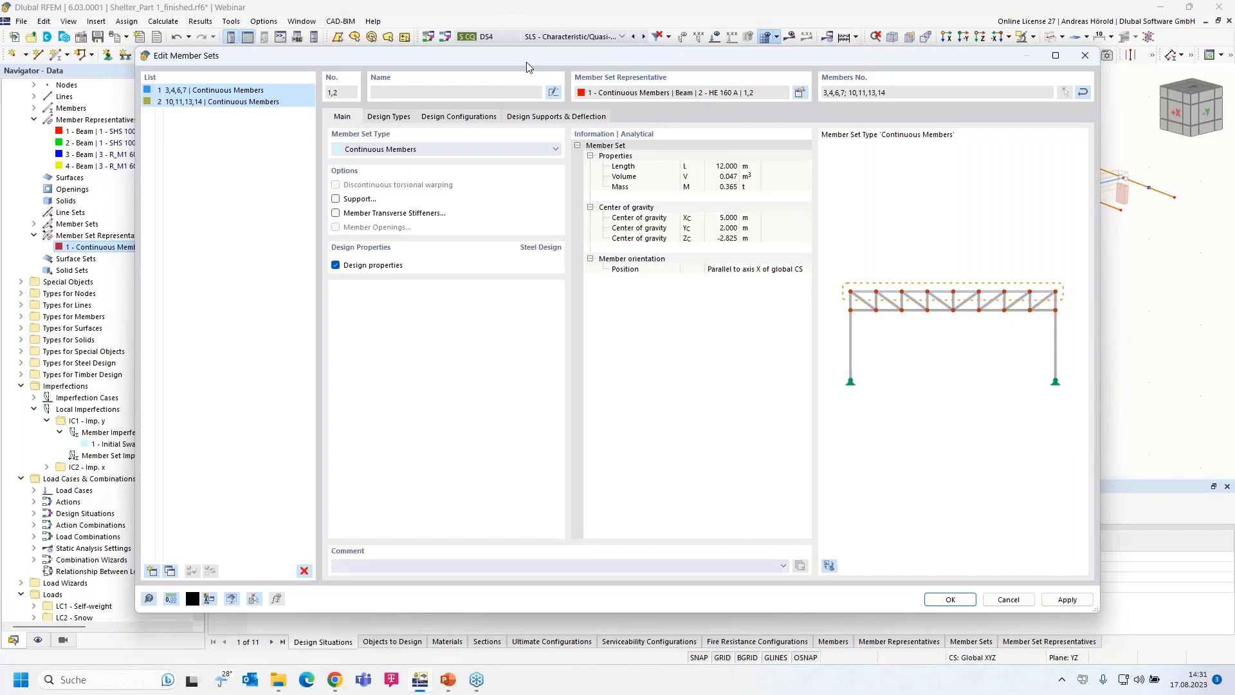
left_click_drag(528, 67, 636, 80)
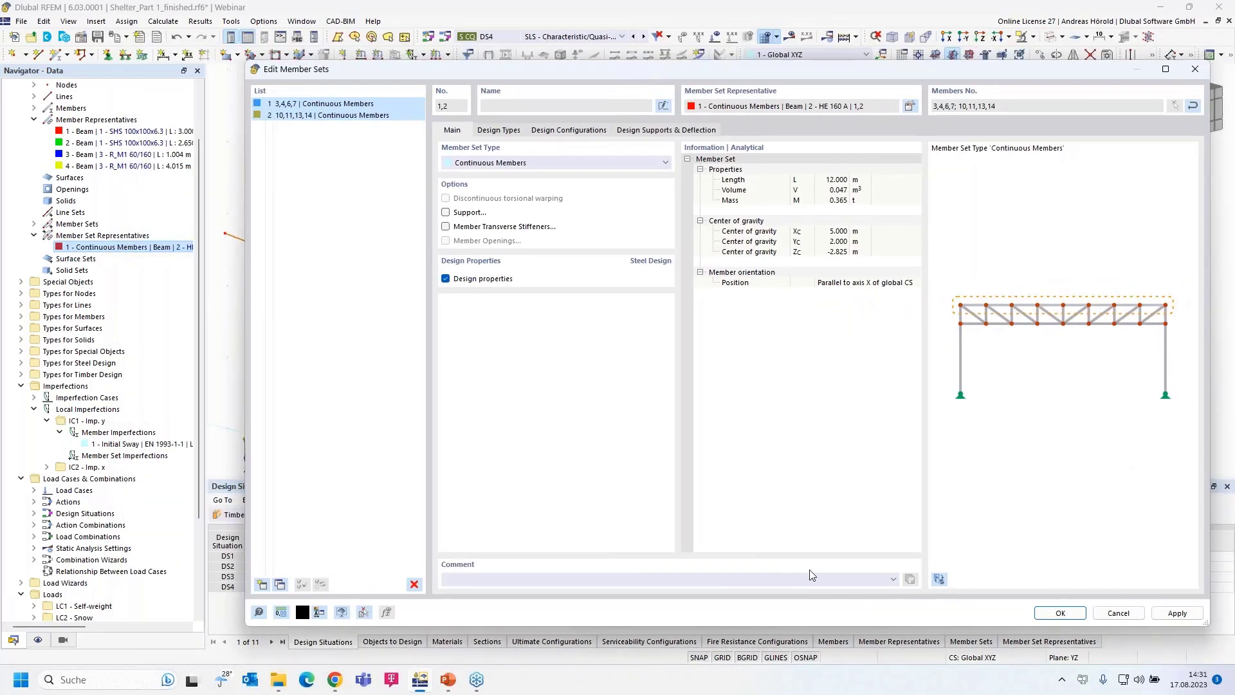
left_click(1062, 614)
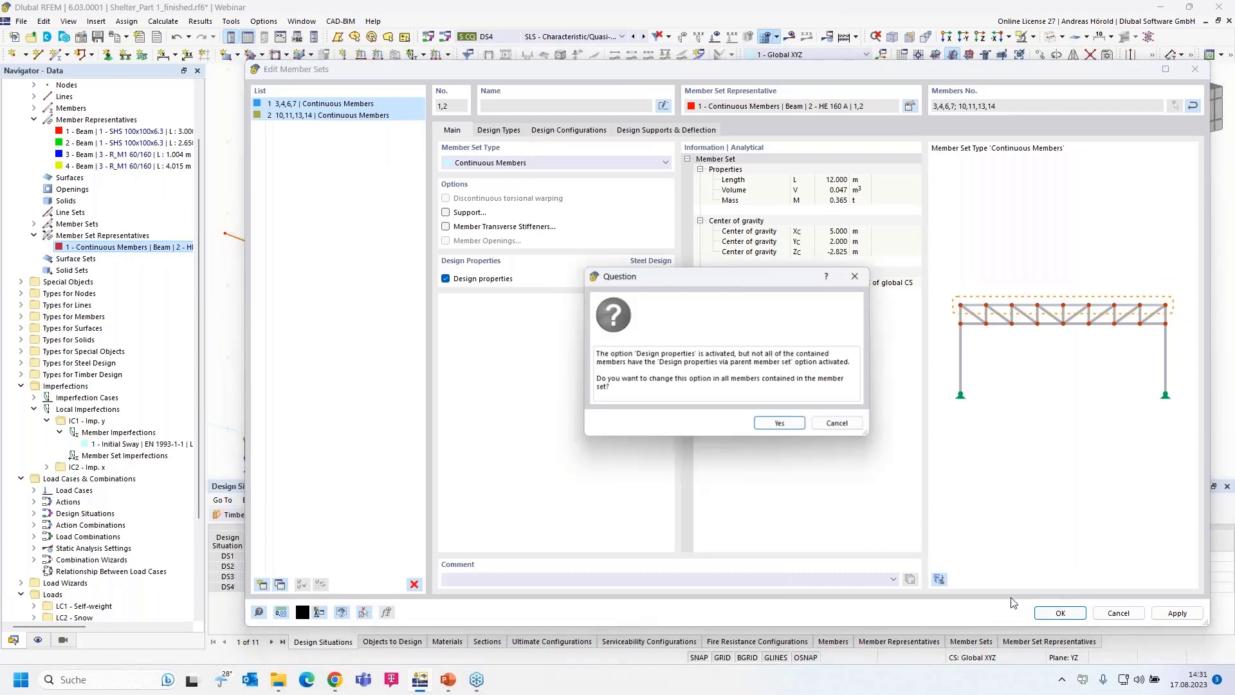
left_click(780, 425)
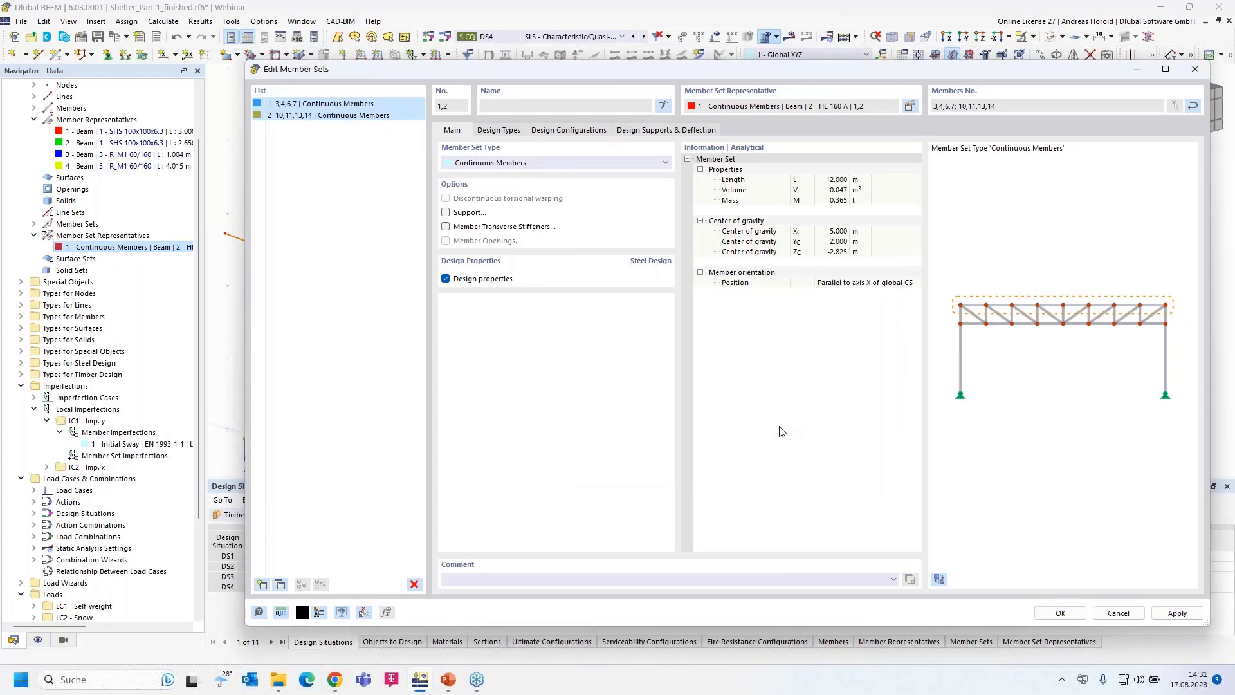
Assign new steel effective lengths to the HE 160 A member set representative, importing the intermediate nodes from a member set in the model.
double_click(81, 248)
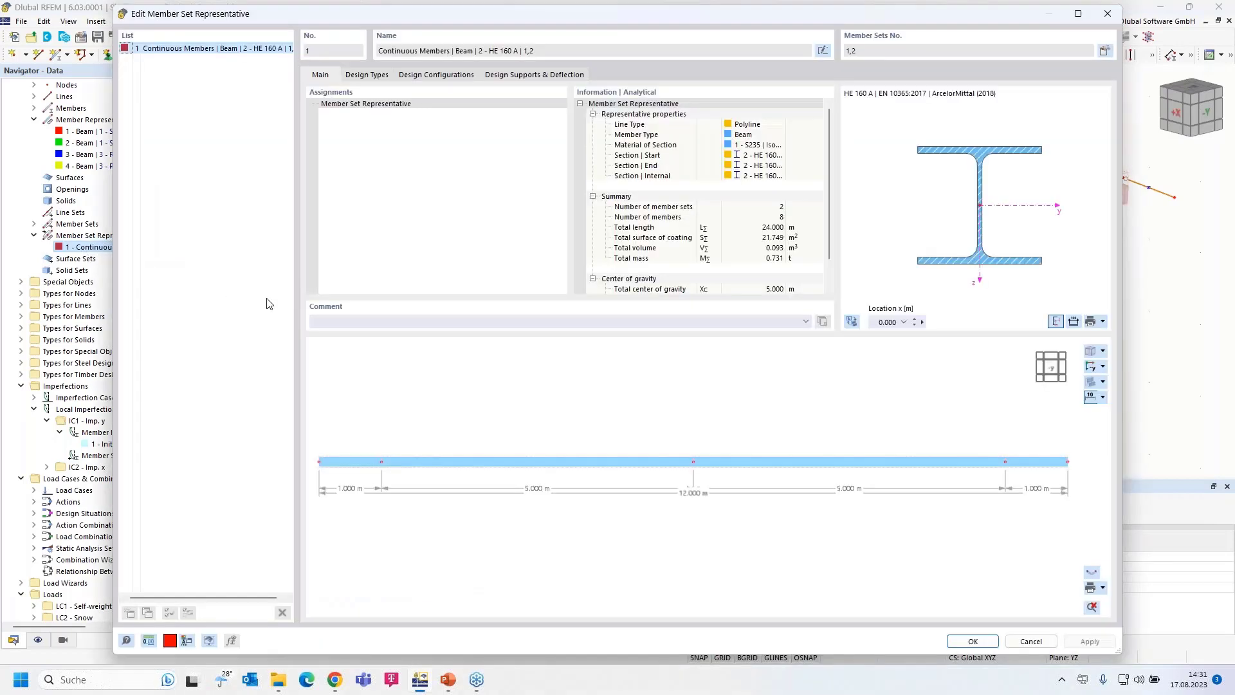
left_click(367, 75)
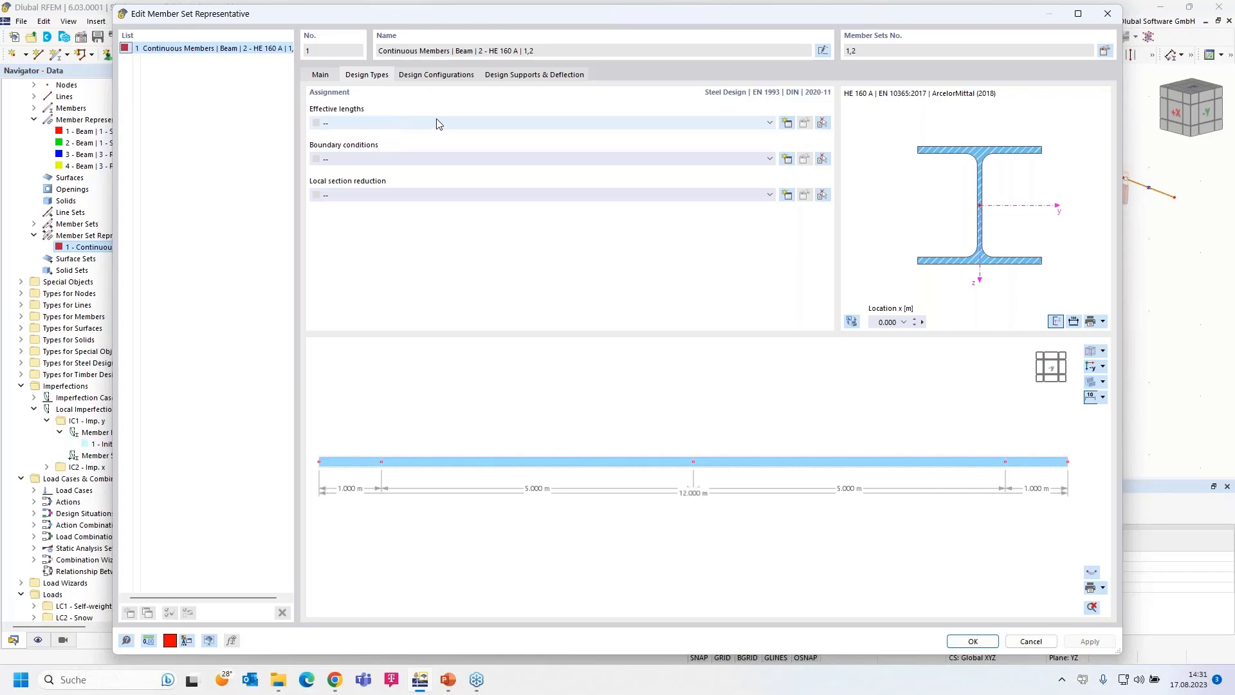
left_click(787, 124)
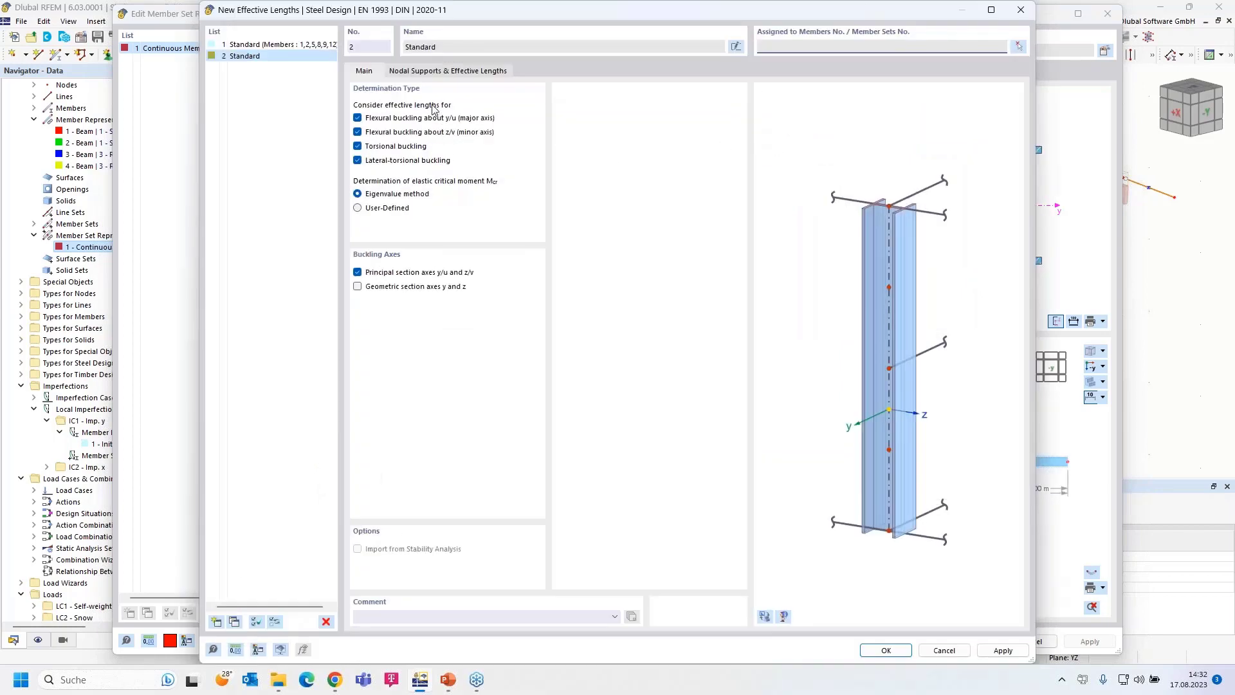
left_click(426, 72)
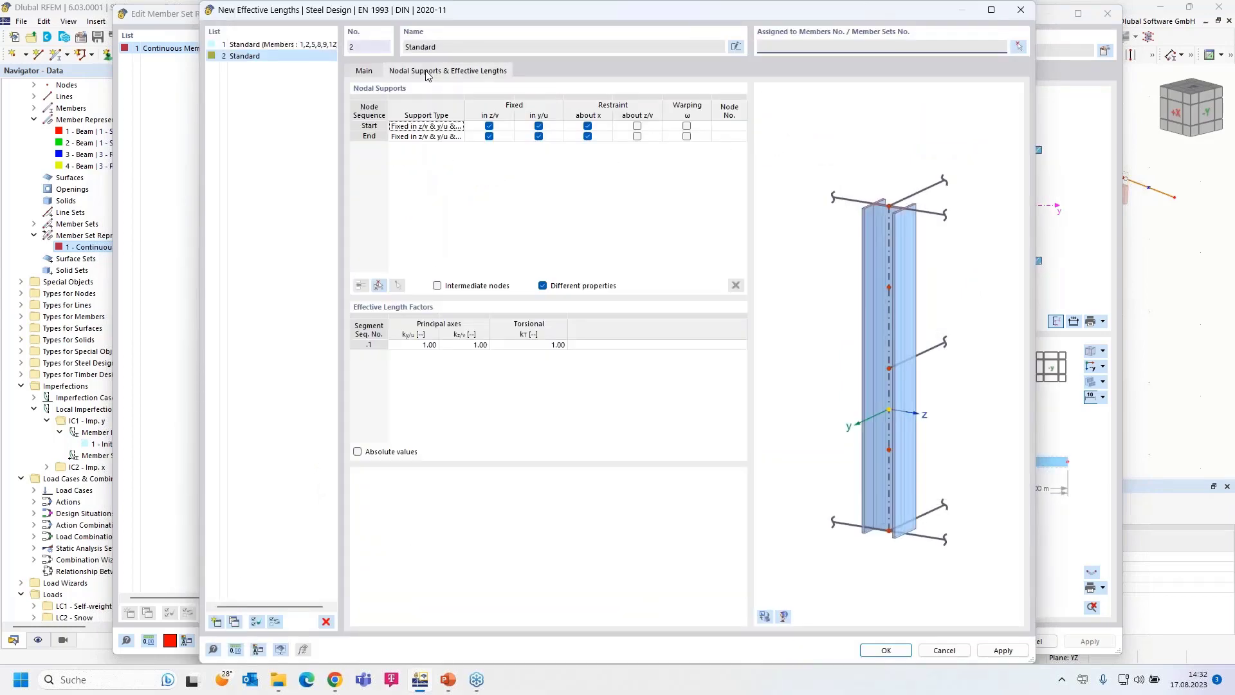
left_click(378, 285)
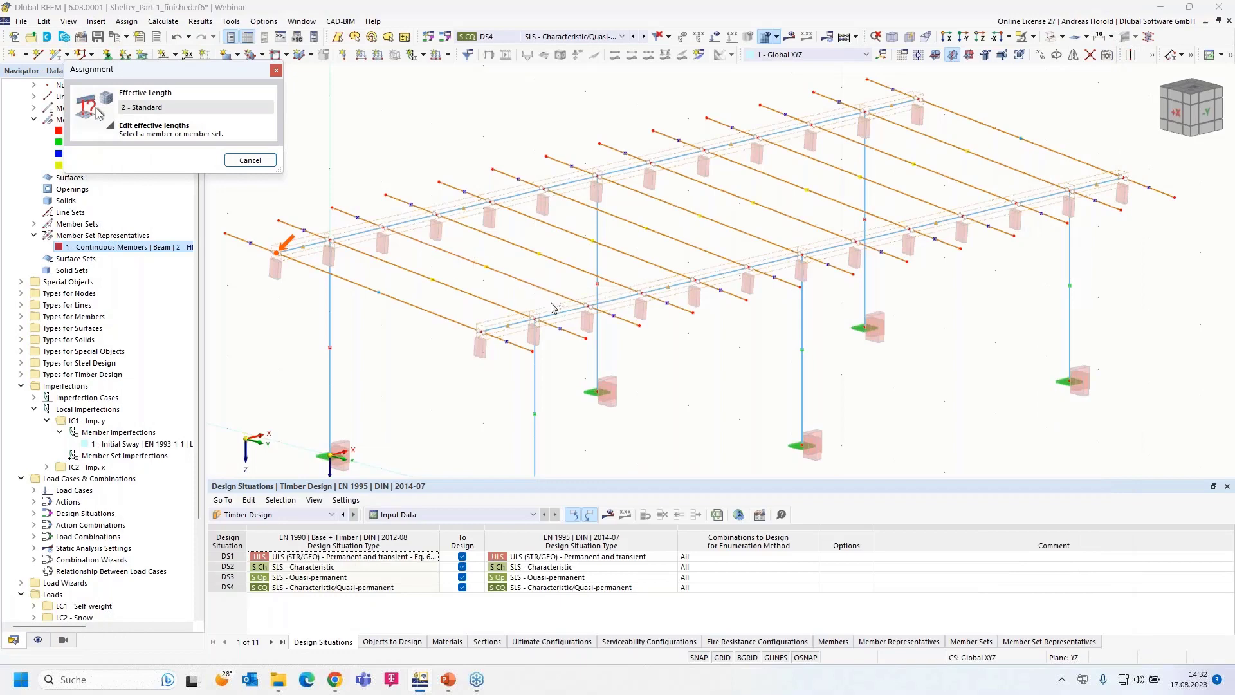
left_click(551, 309)
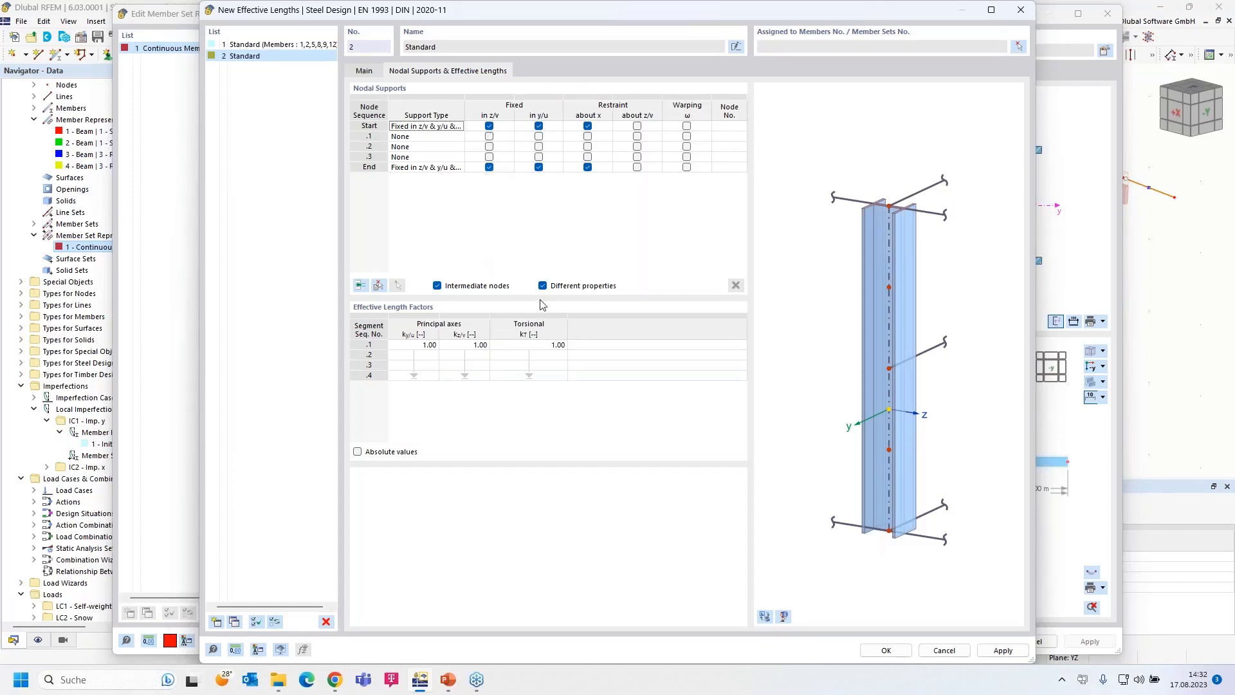
left_click(885, 651)
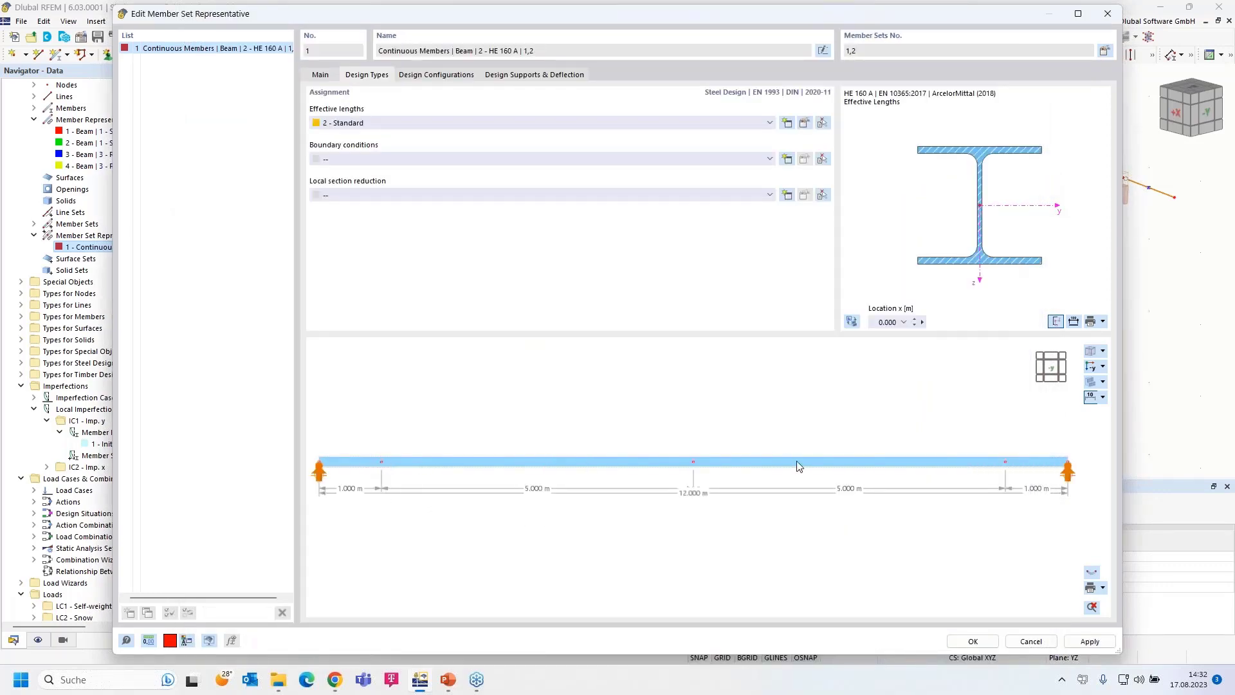
left_click(974, 643)
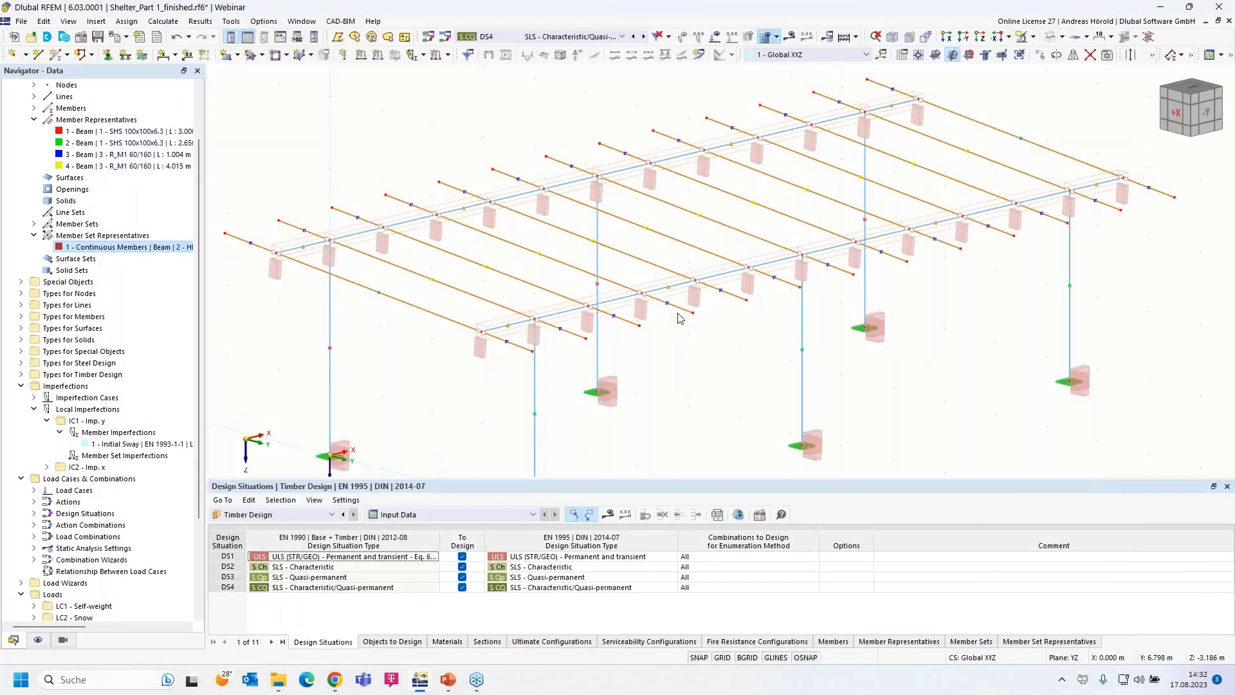
Connect the members where the rafters cross both HE 160 A beams, accepting deletion of all results, and check the divided member sets.
scroll(673, 299, "up", 3)
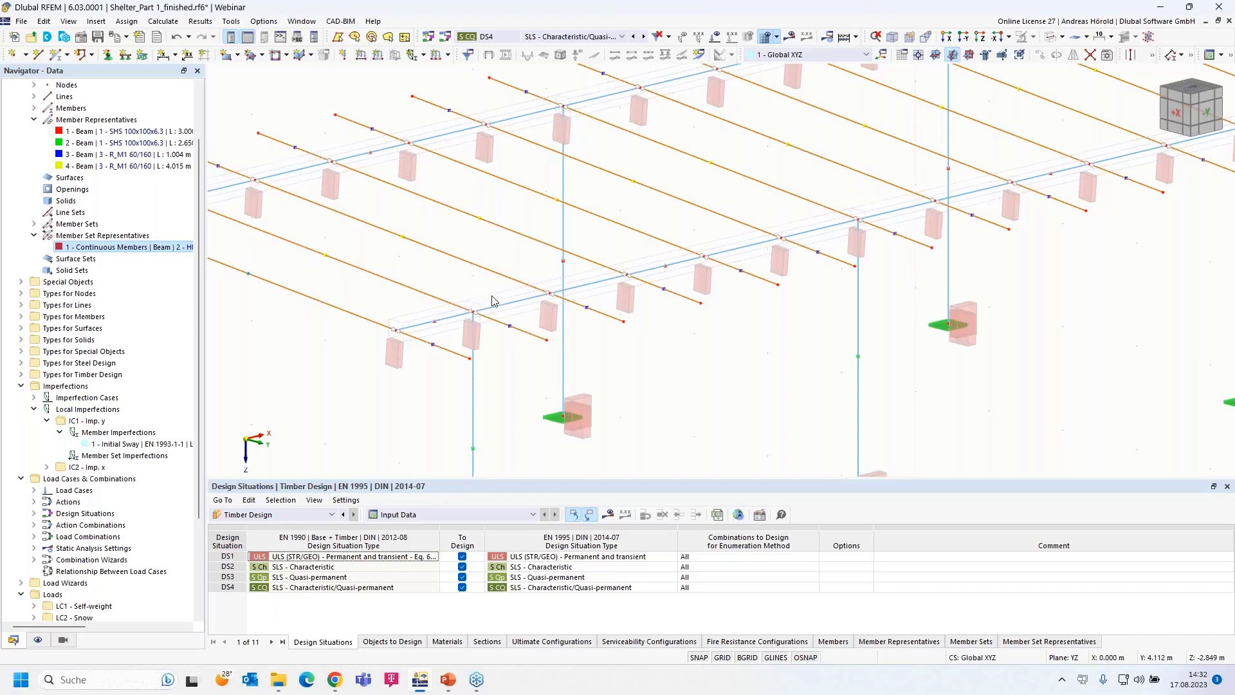
mouse_move(526, 304)
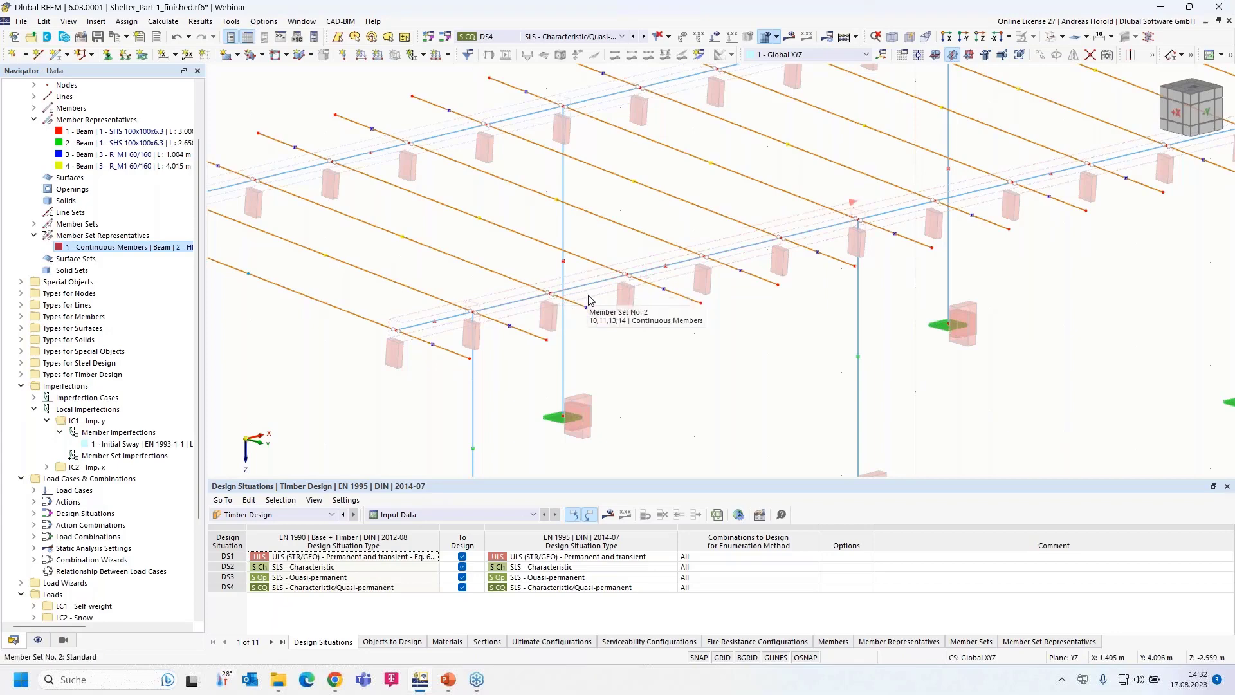
scroll(543, 336, "up", 3)
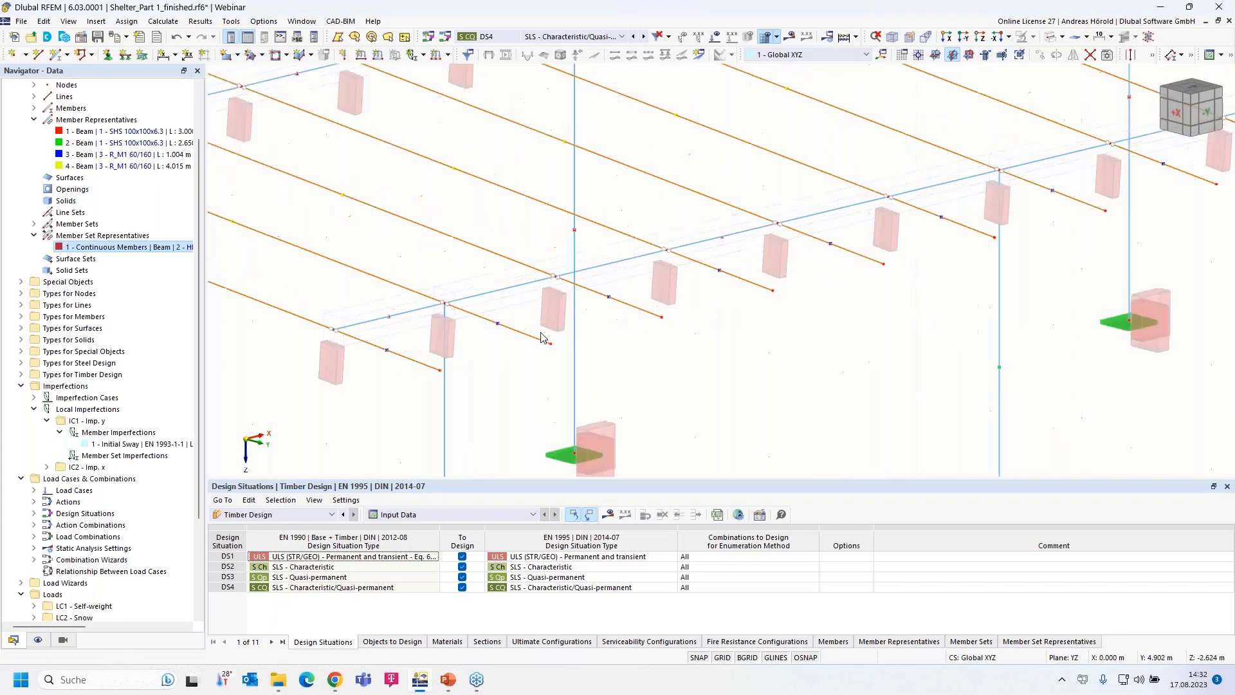
middle_click_drag(400, 387, 535, 347)
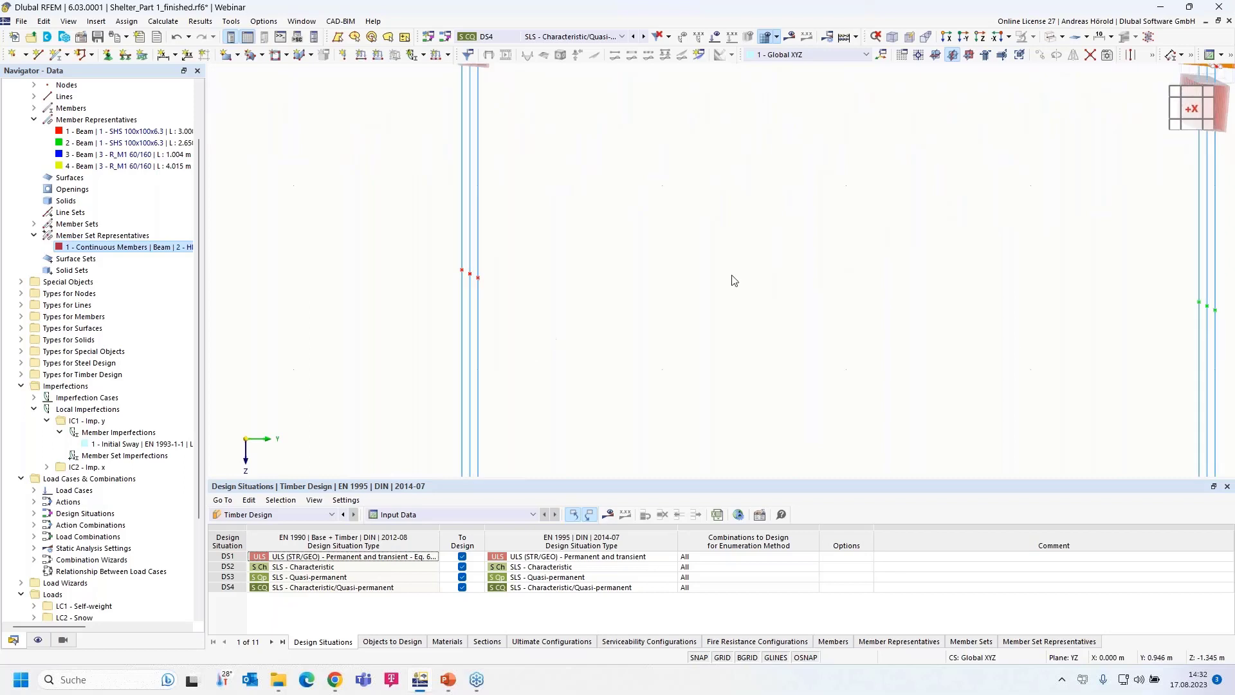
middle_click_drag(731, 277, 714, 298)
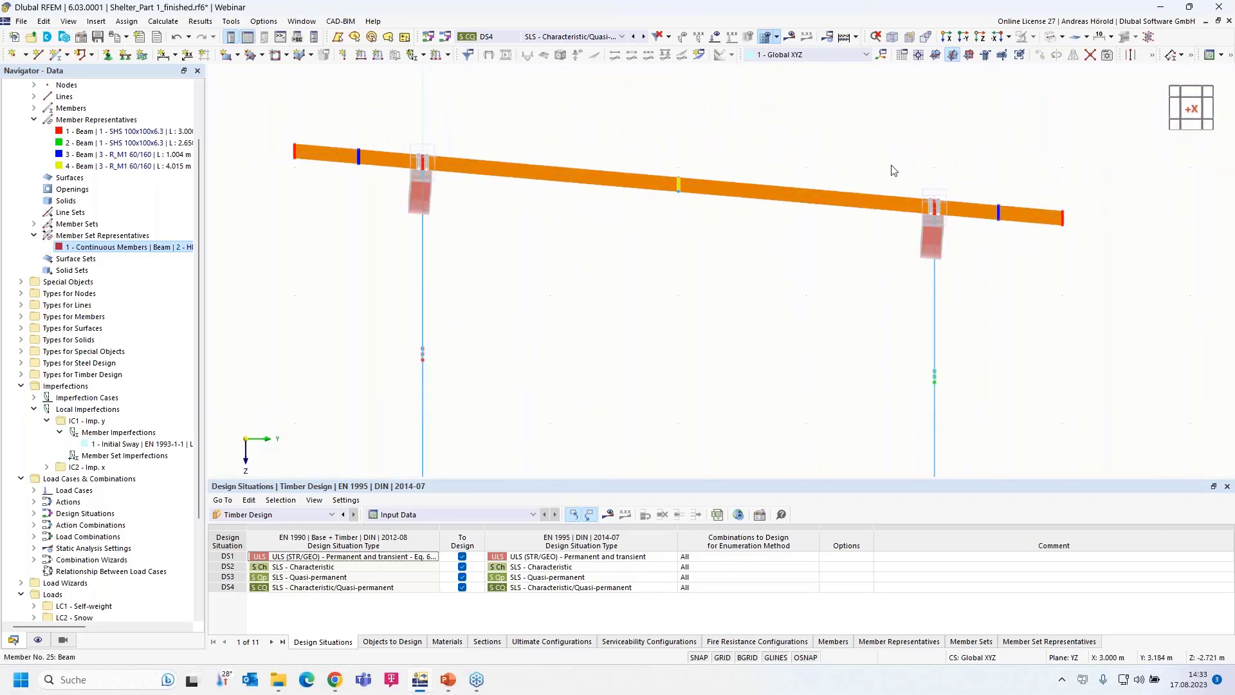
left_click(1091, 57)
left_click_drag(389, 229, 469, 131)
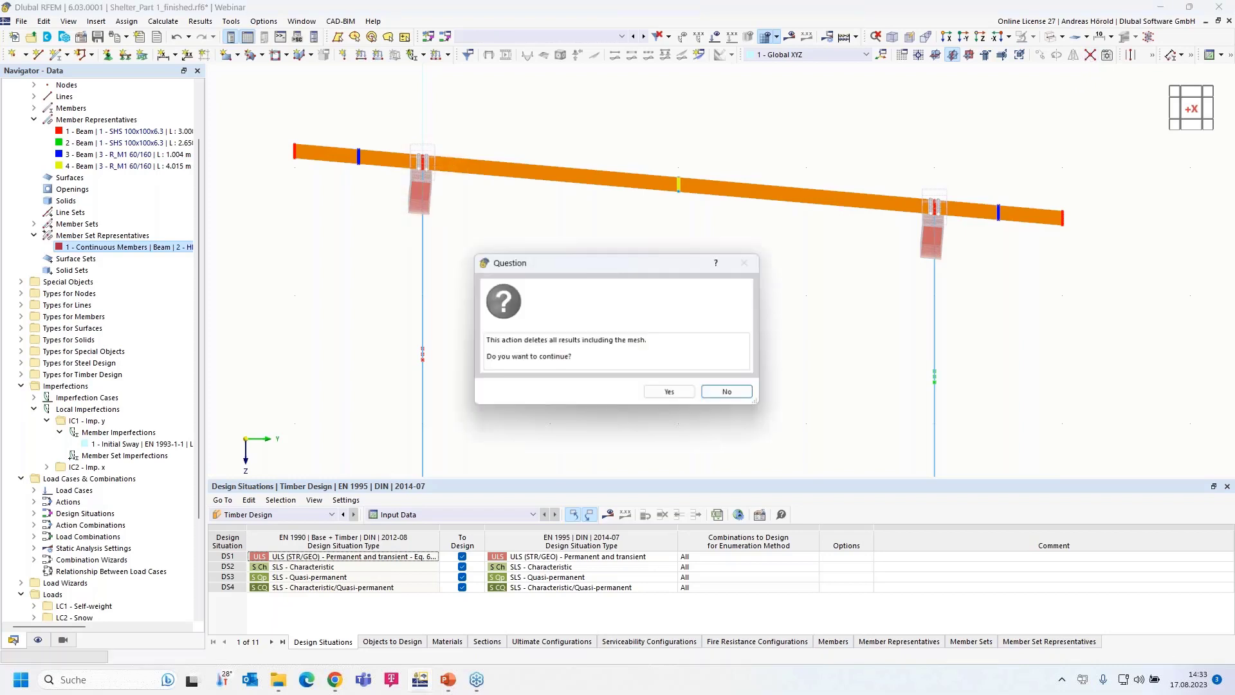
left_click(670, 393)
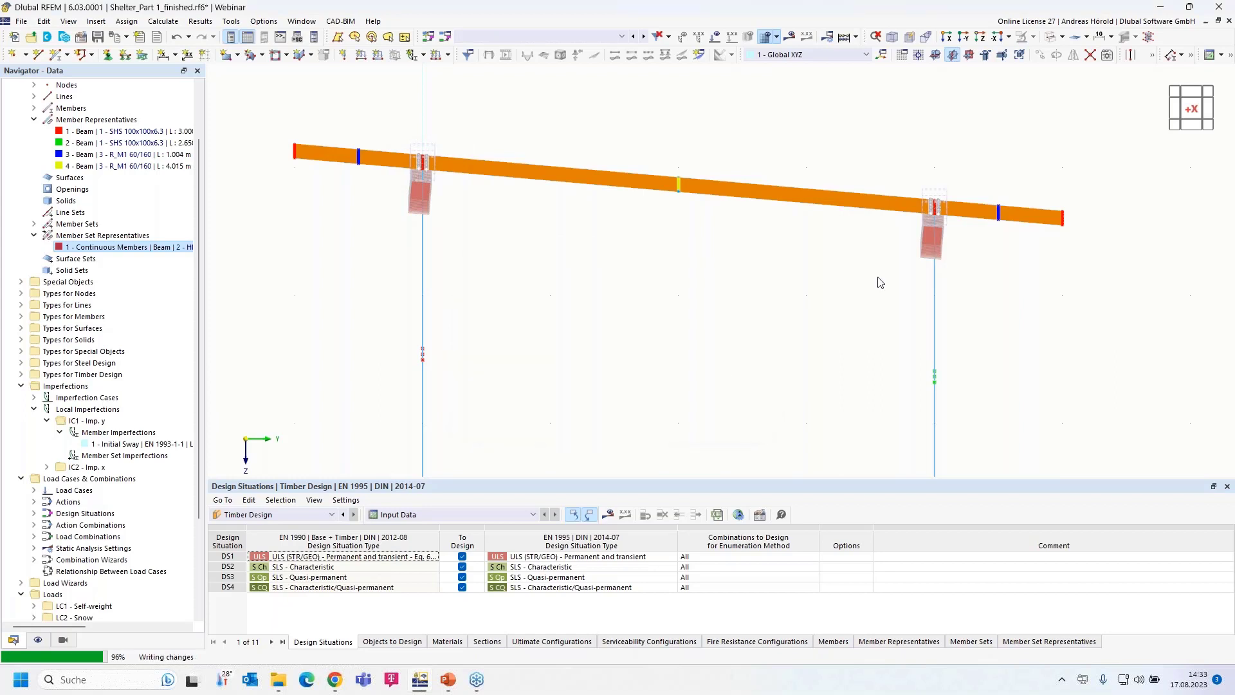
left_click_drag(886, 276, 980, 155)
scroll(1018, 310, "down", 1)
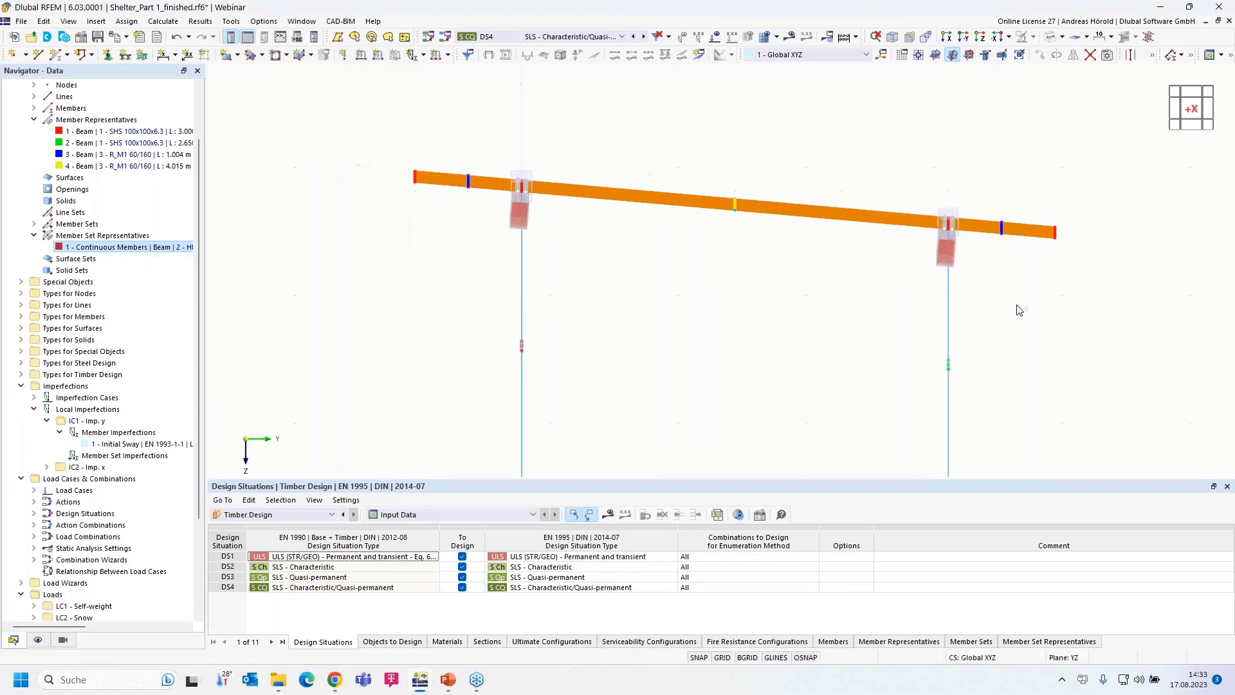
middle_click_drag(1019, 309, 722, 290, "ctrl")
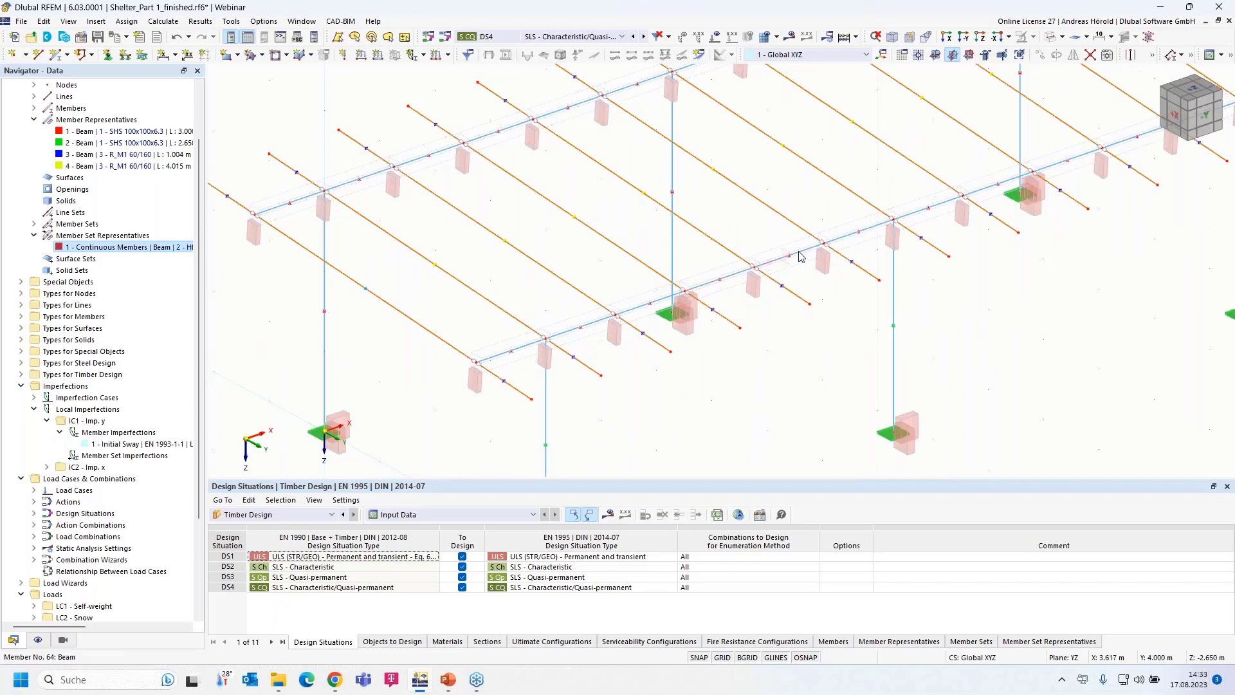
scroll(791, 259, "up", 2)
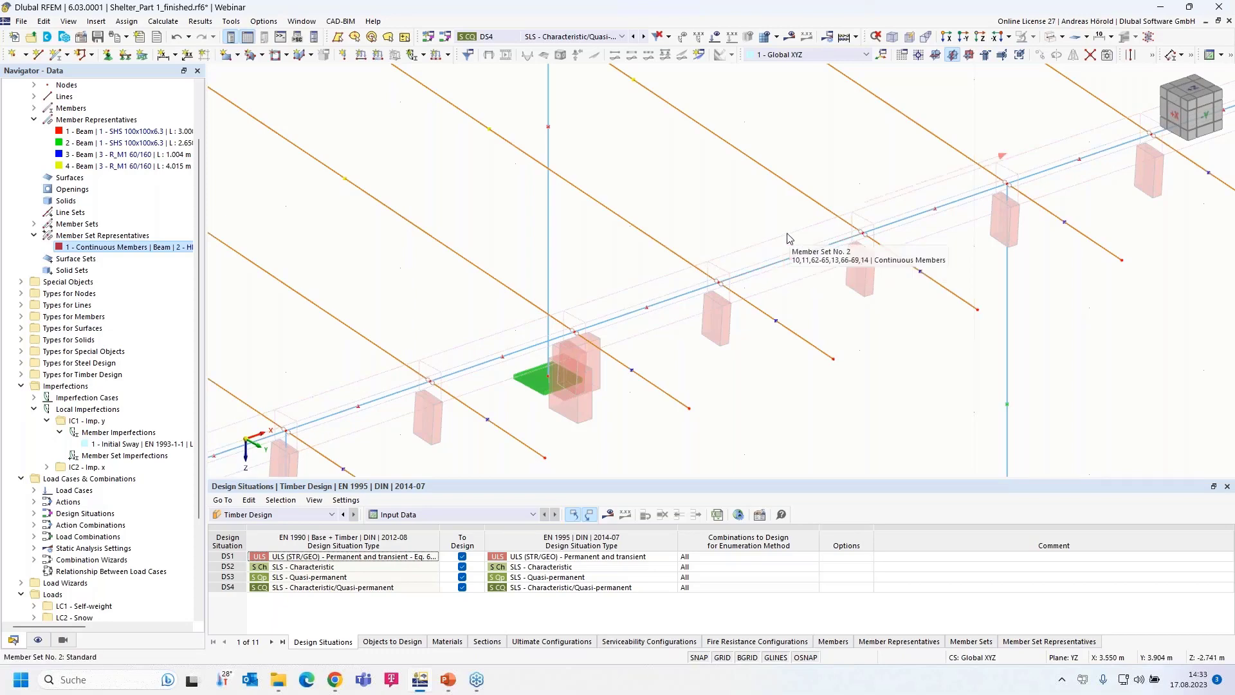
scroll(788, 237, "down", 5)
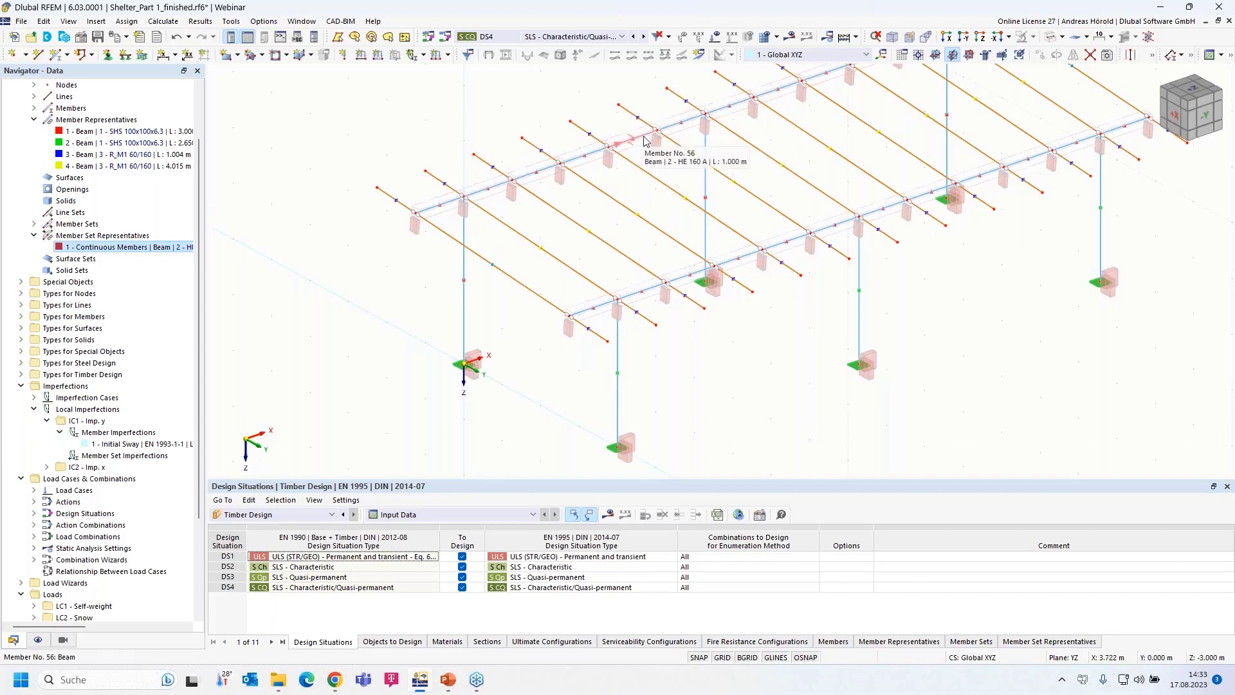
Re-import the intermediate nodes from the HE 160 A member set into the effective lengths assigned to member sets 1 and 2.
double_click(84, 248)
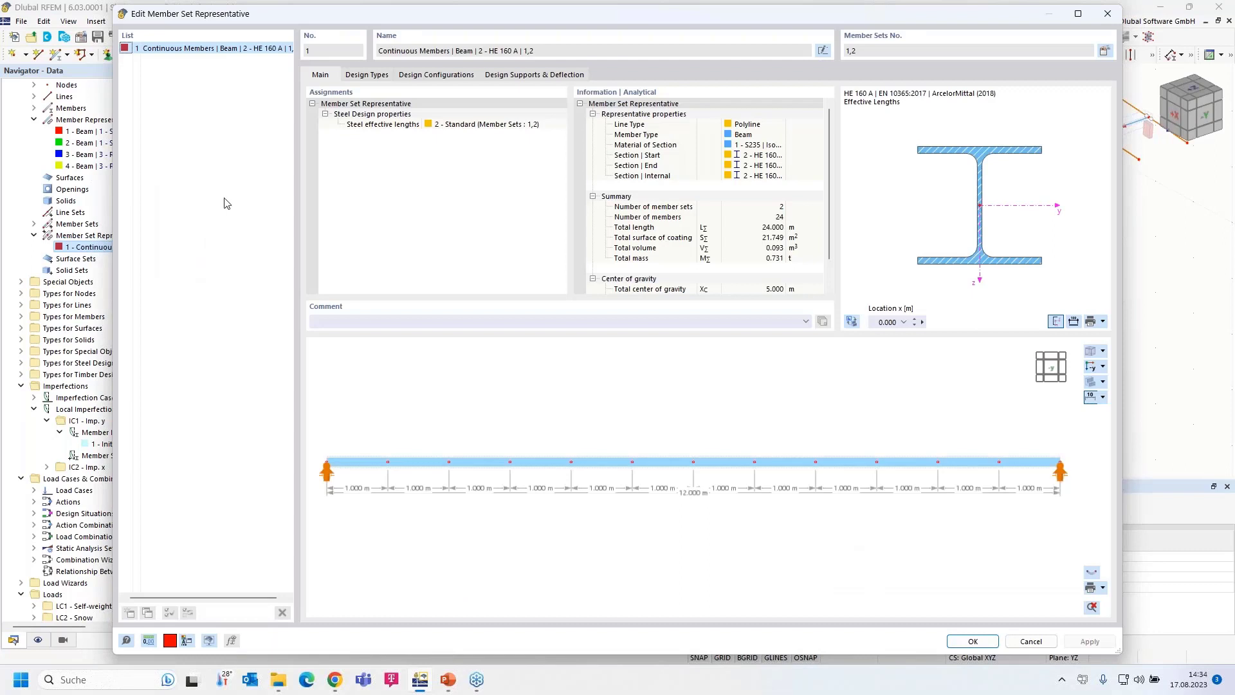
left_click(379, 76)
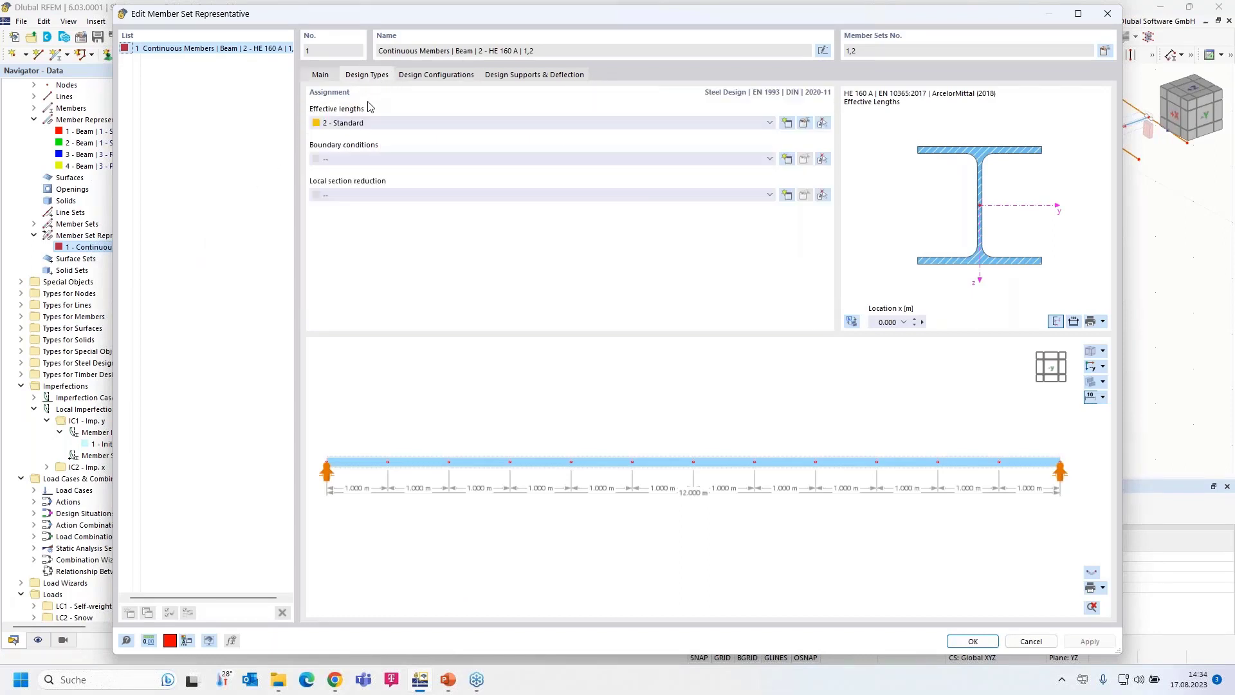
left_click(804, 123)
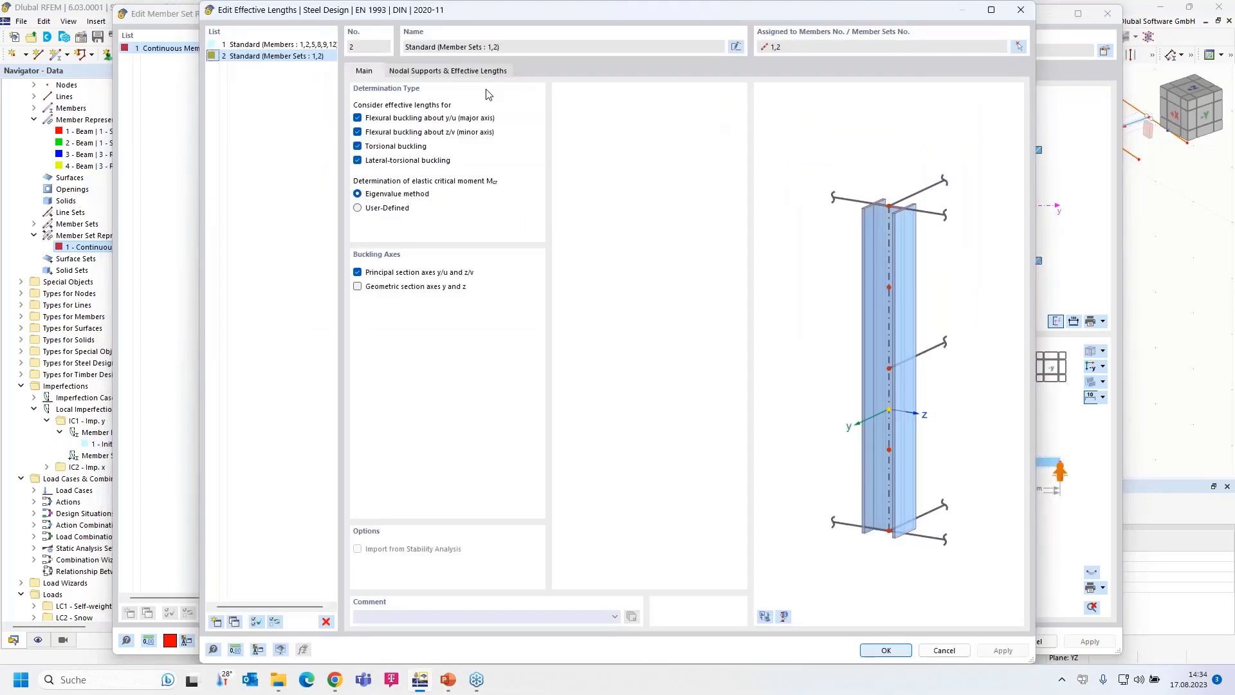
left_click(448, 72)
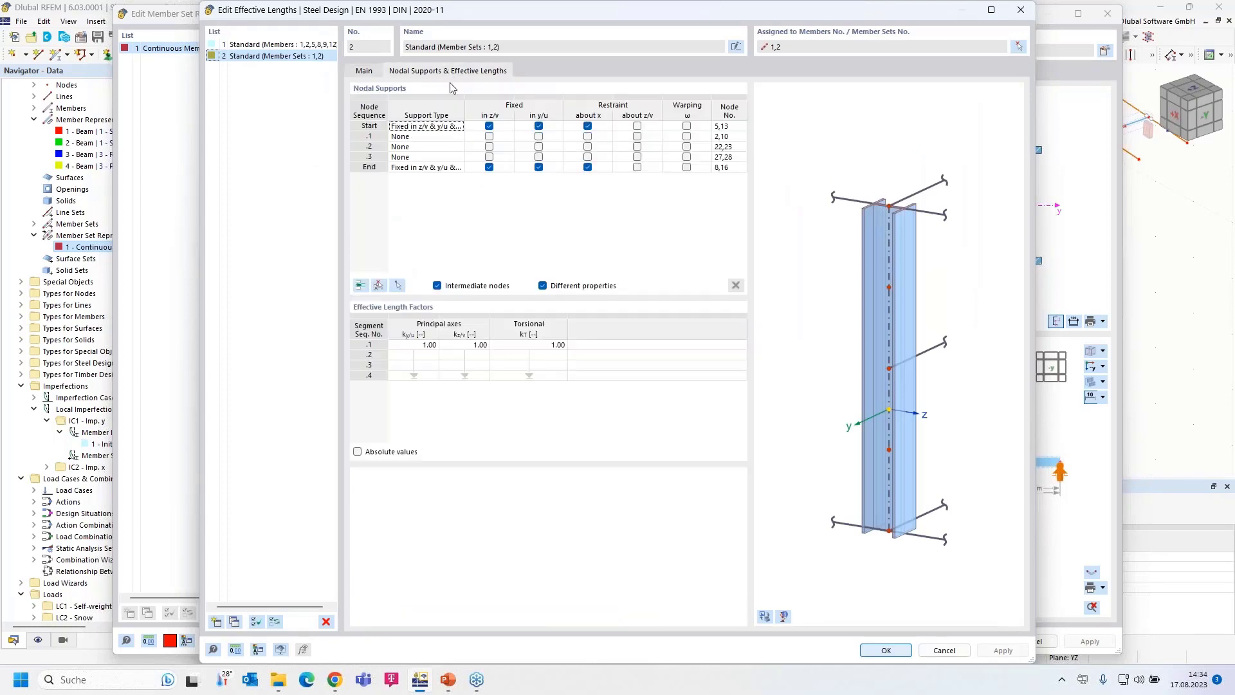
left_click(378, 286)
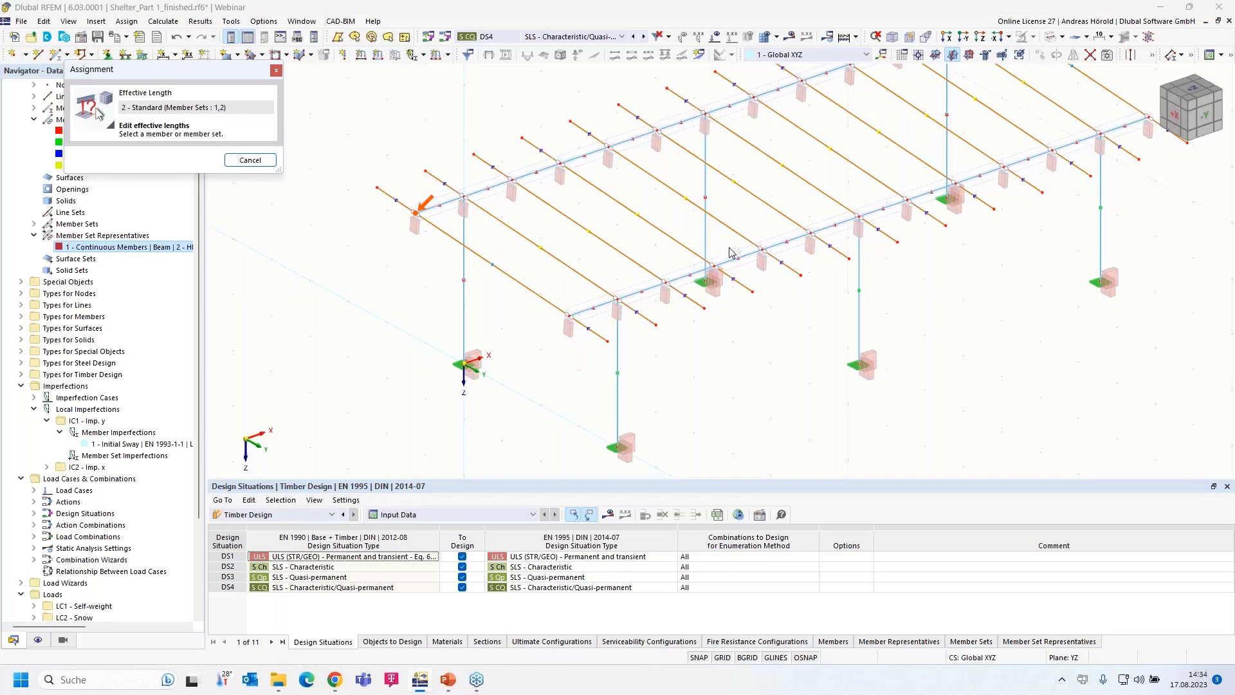
left_click(731, 254)
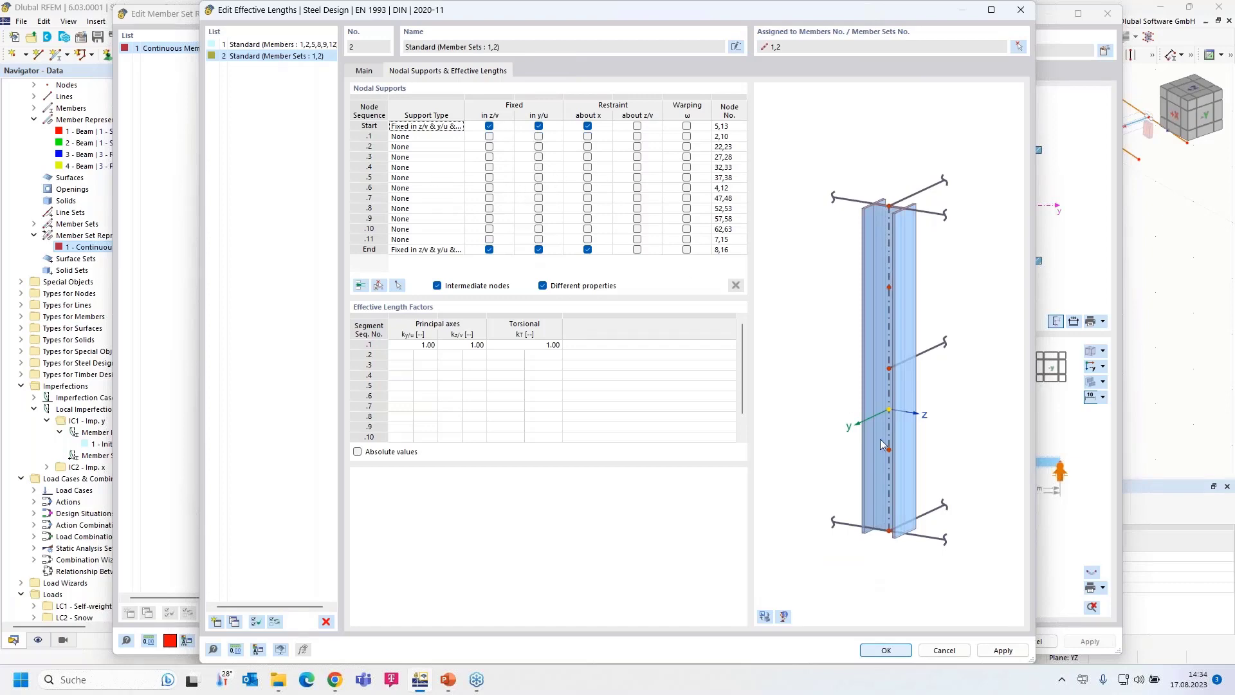
Show the model in the effective lengths preview and examine the node numbers and support positions along both beams.
left_click(764, 616)
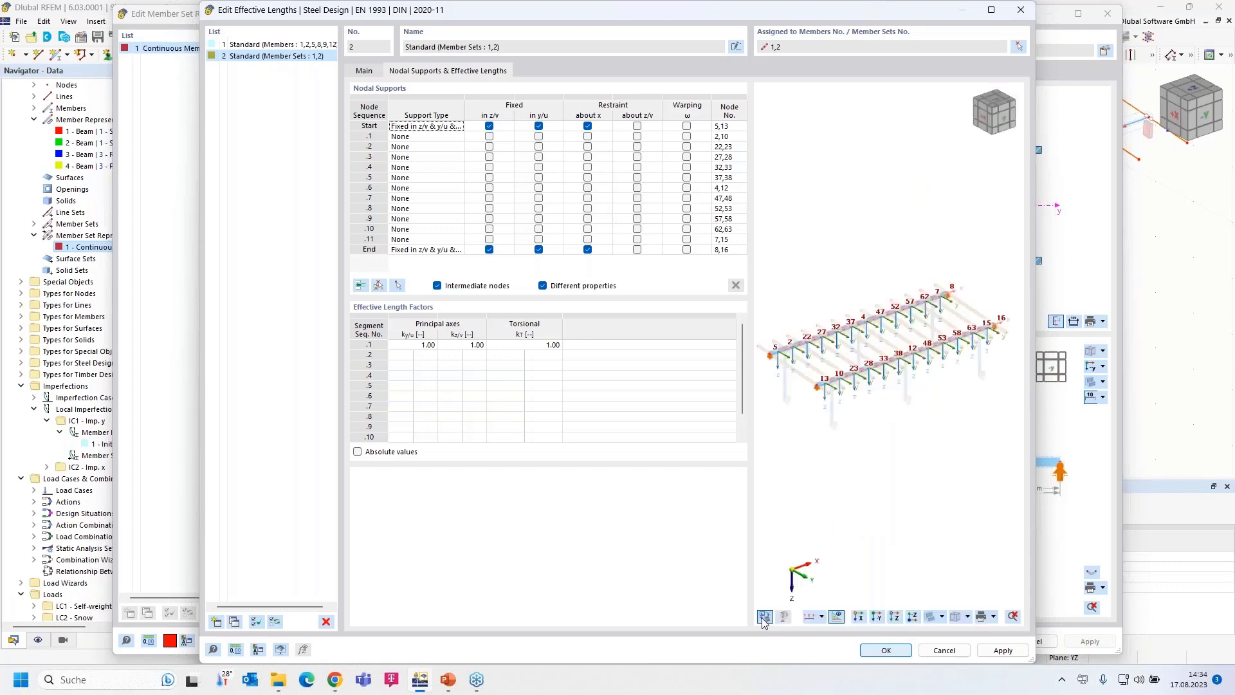
scroll(833, 373, "up", 10)
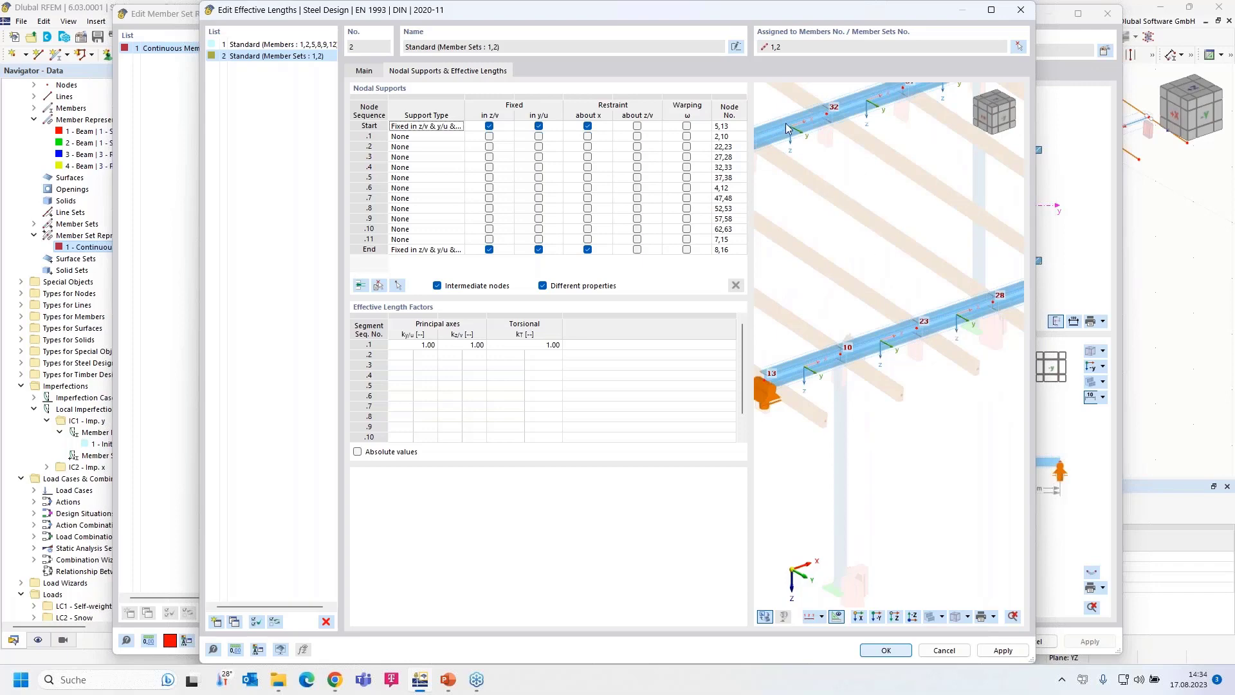
scroll(835, 217, "down", 4)
middle_click_drag(832, 278, 888, 321)
scroll(824, 305, "down", 1)
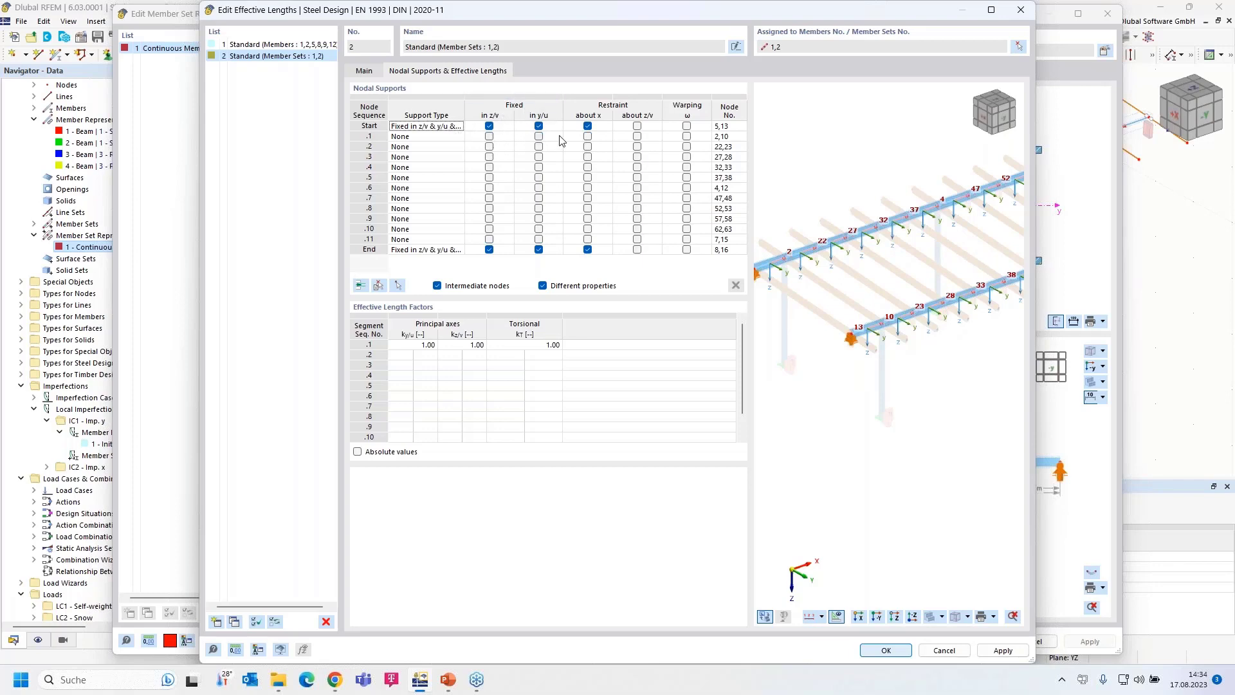
Pick the lower beam's end nodes and rafter nodes away from the columns in the model, and set their nodal supports to fixed in y/u only.
left_click(397, 286)
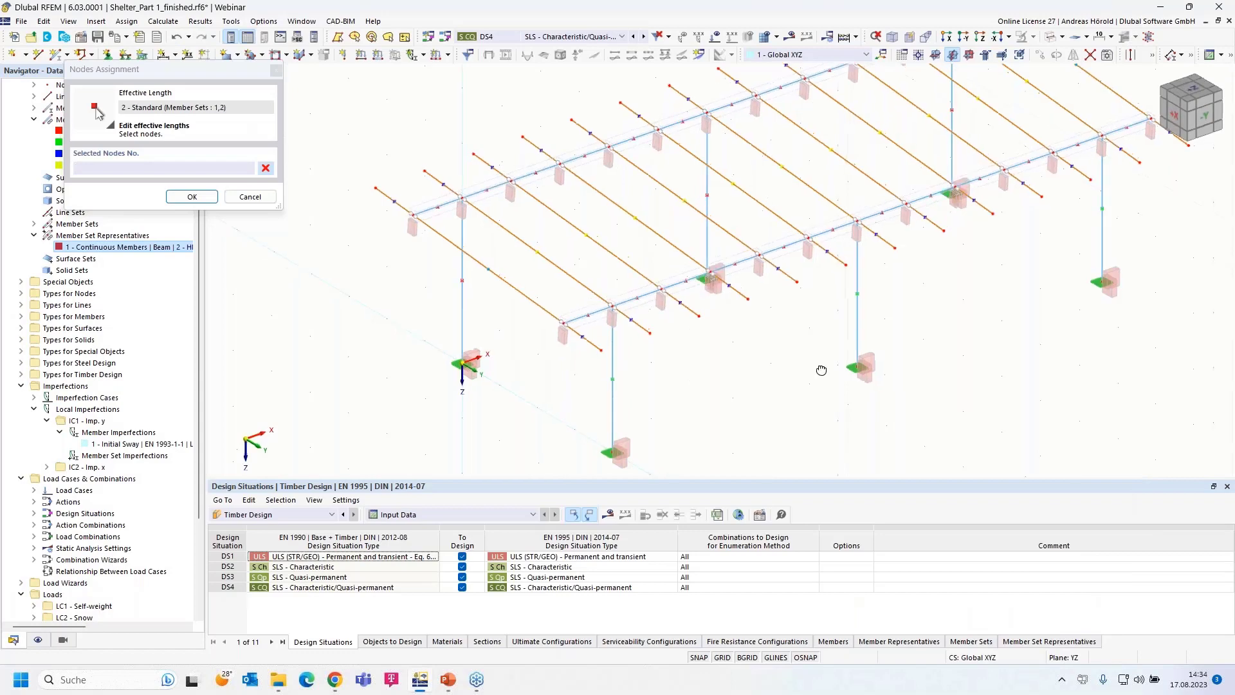
middle_click_drag(822, 371, 727, 459, "ctrl")
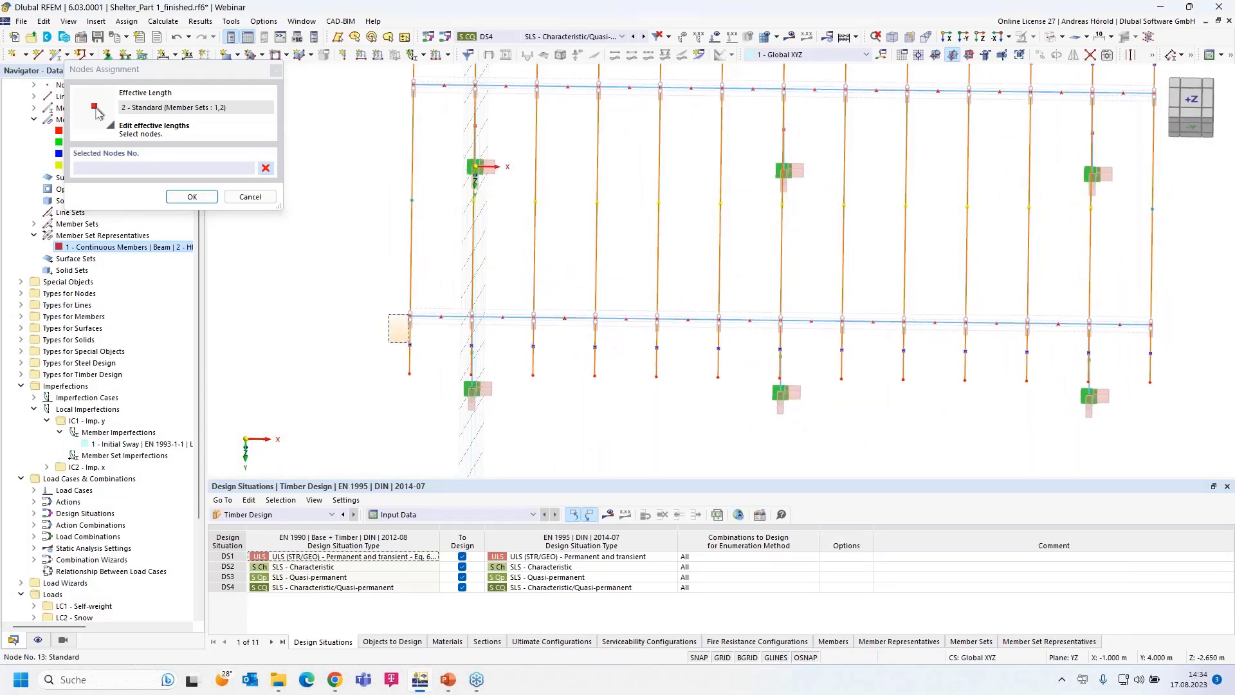
left_click(410, 315)
left_click_drag(516, 330, 755, 289)
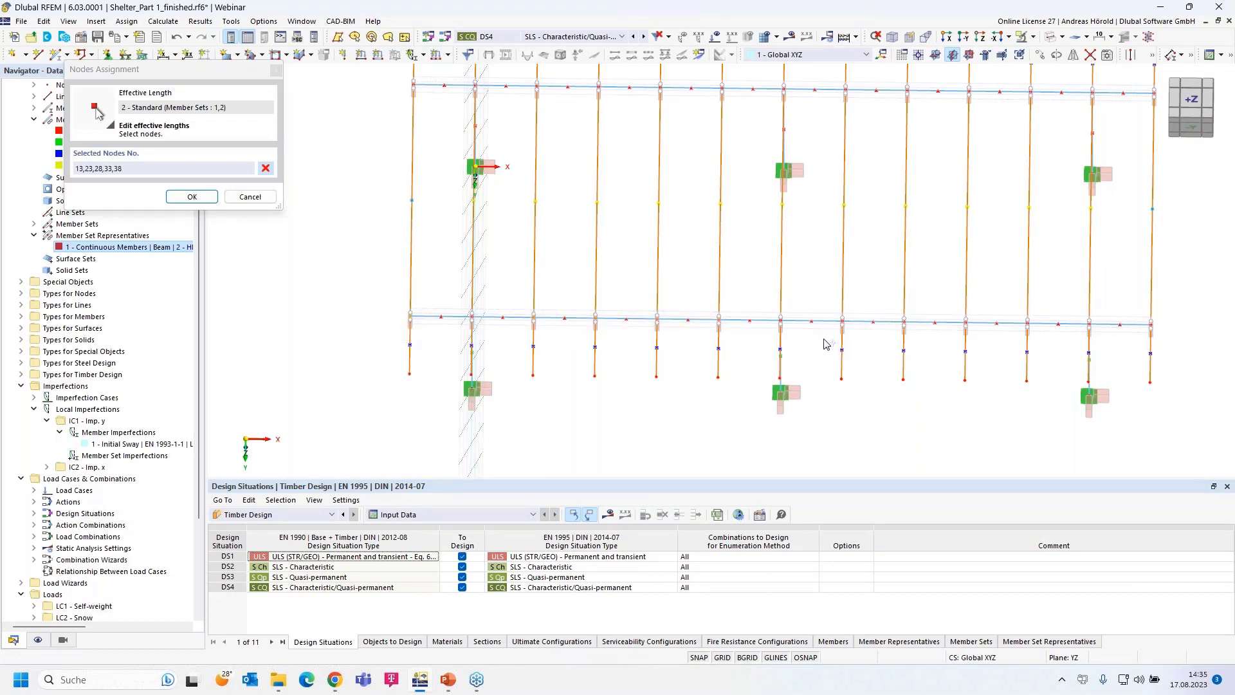
left_click_drag(822, 337, 1045, 302)
left_click_drag(1137, 341, 1158, 326)
left_click(192, 197)
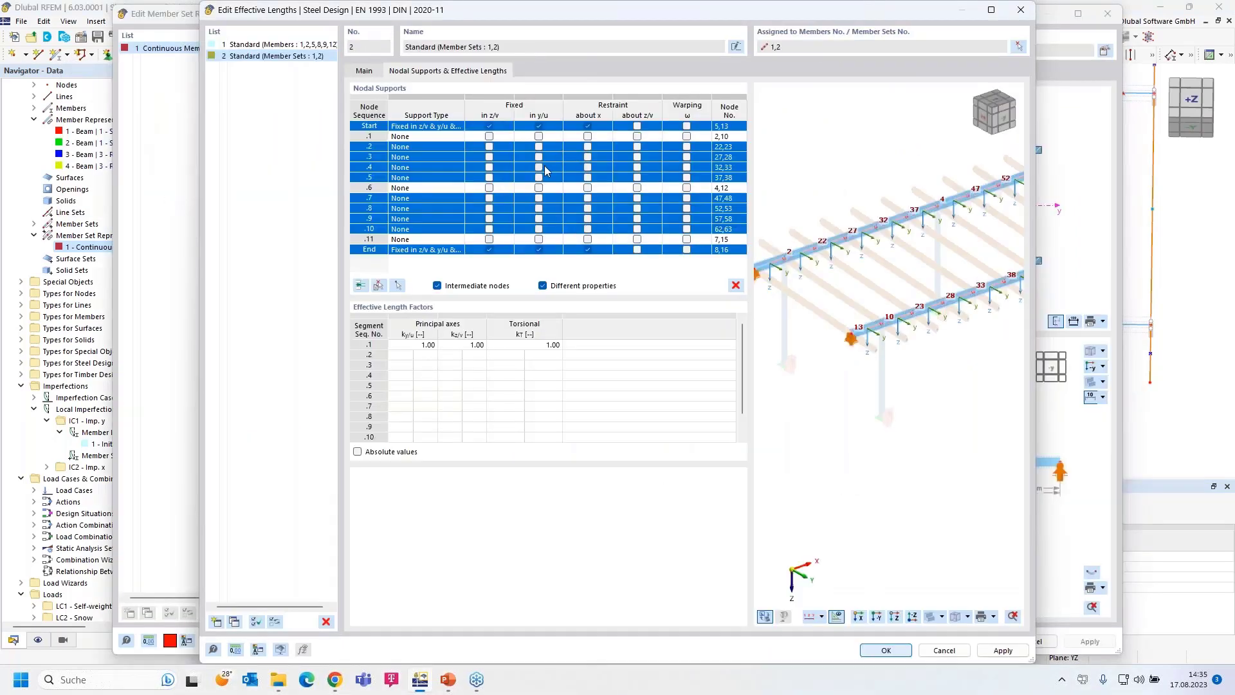
left_click(489, 126)
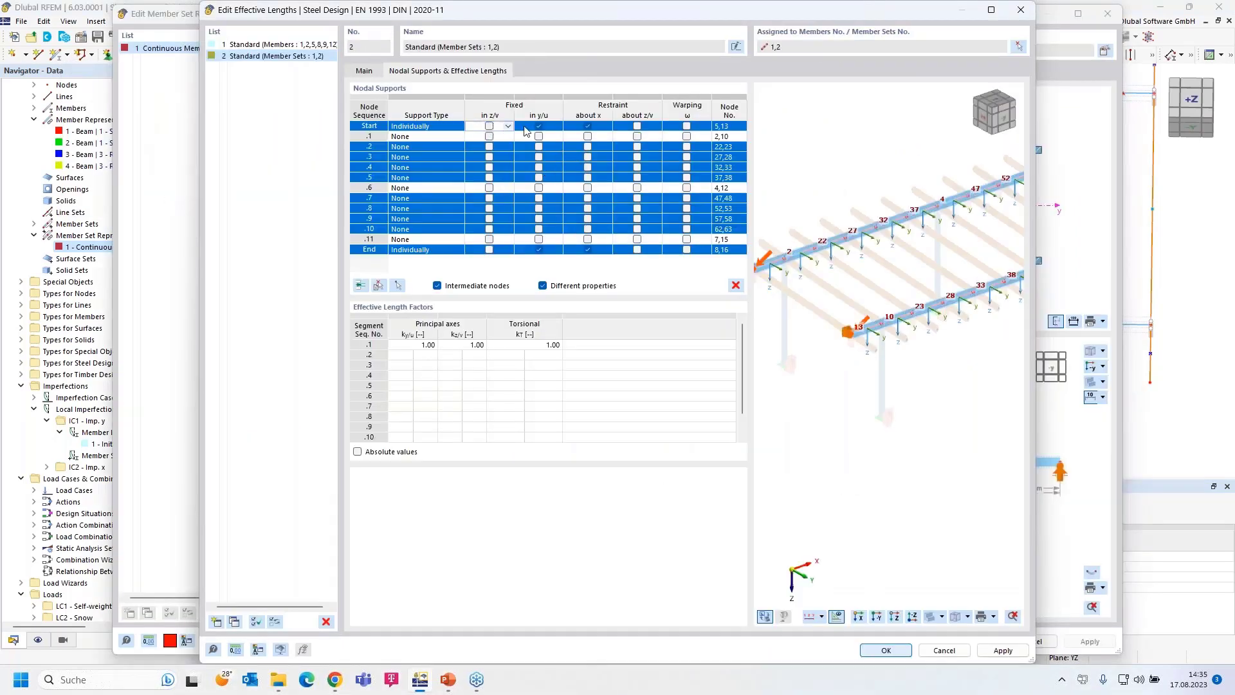
left_click(587, 126)
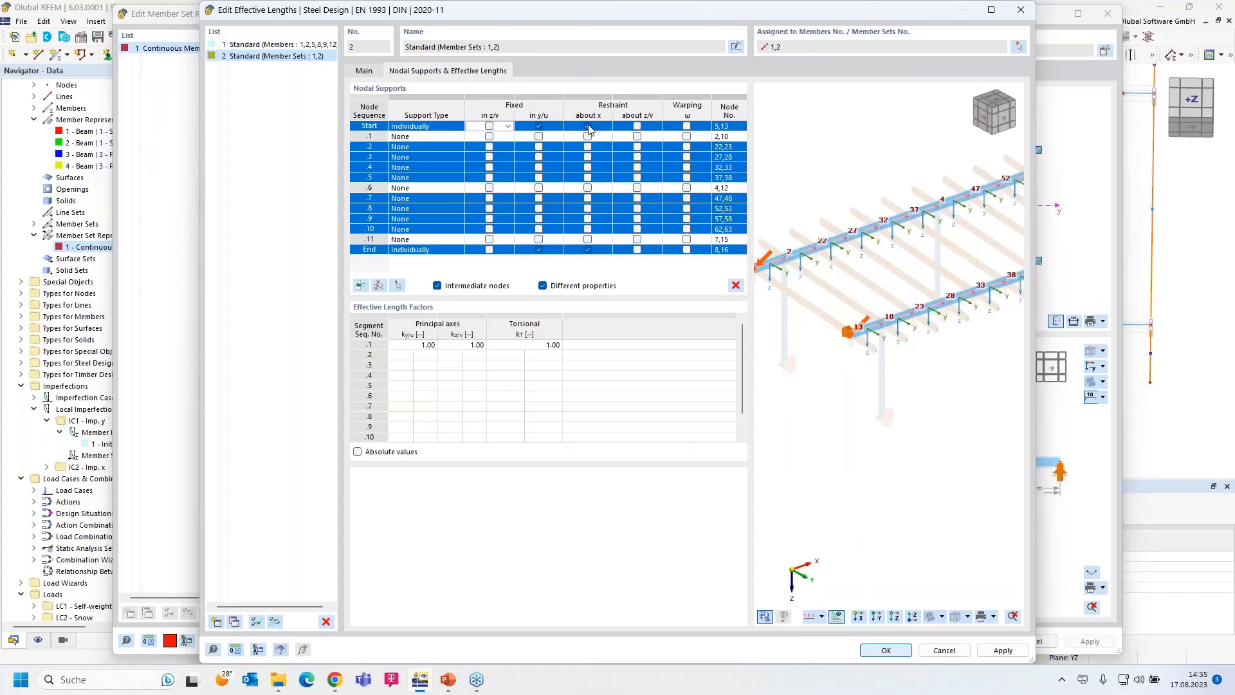
left_click(539, 126)
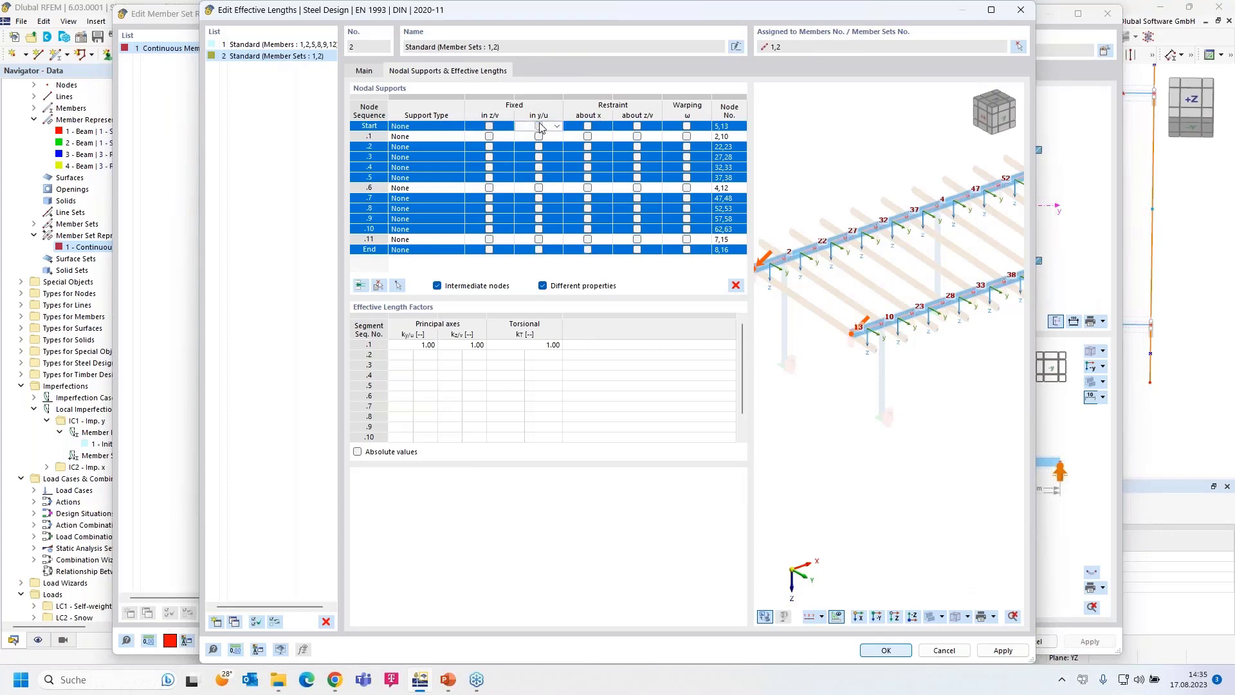
left_click(539, 126)
scroll(832, 332, "up", 4)
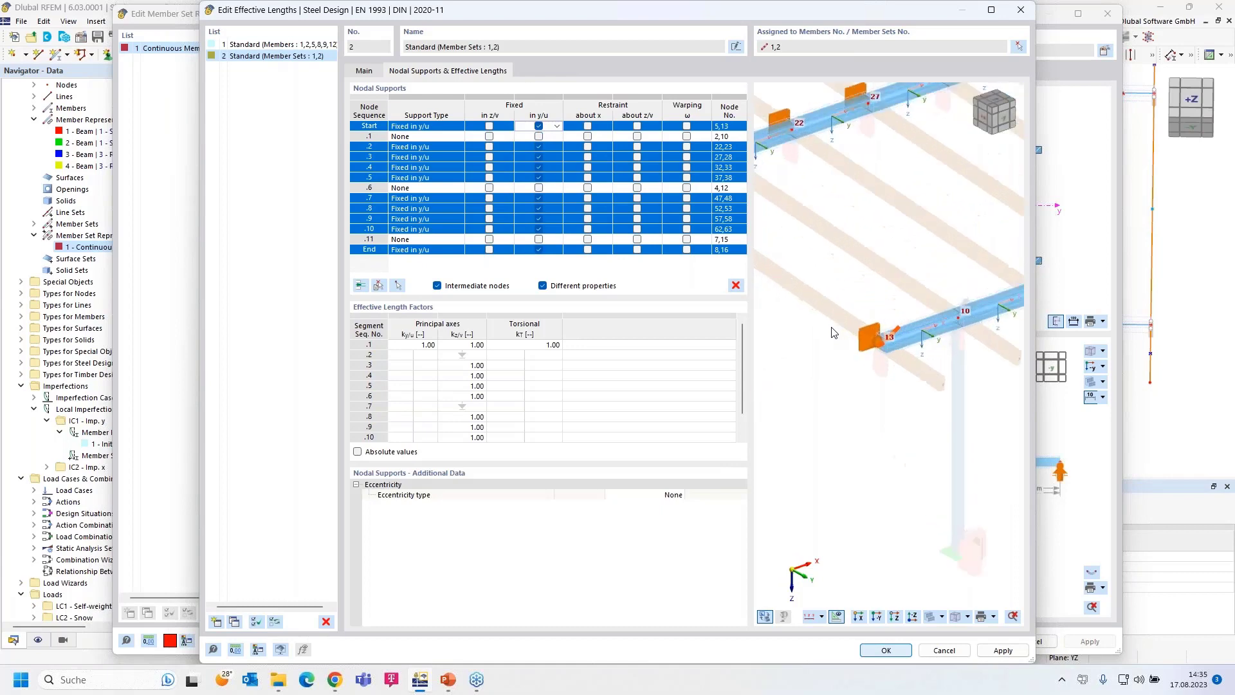
scroll(833, 332, "up", 2)
scroll(854, 297, "down", 1)
middle_click_drag(936, 307, 829, 357)
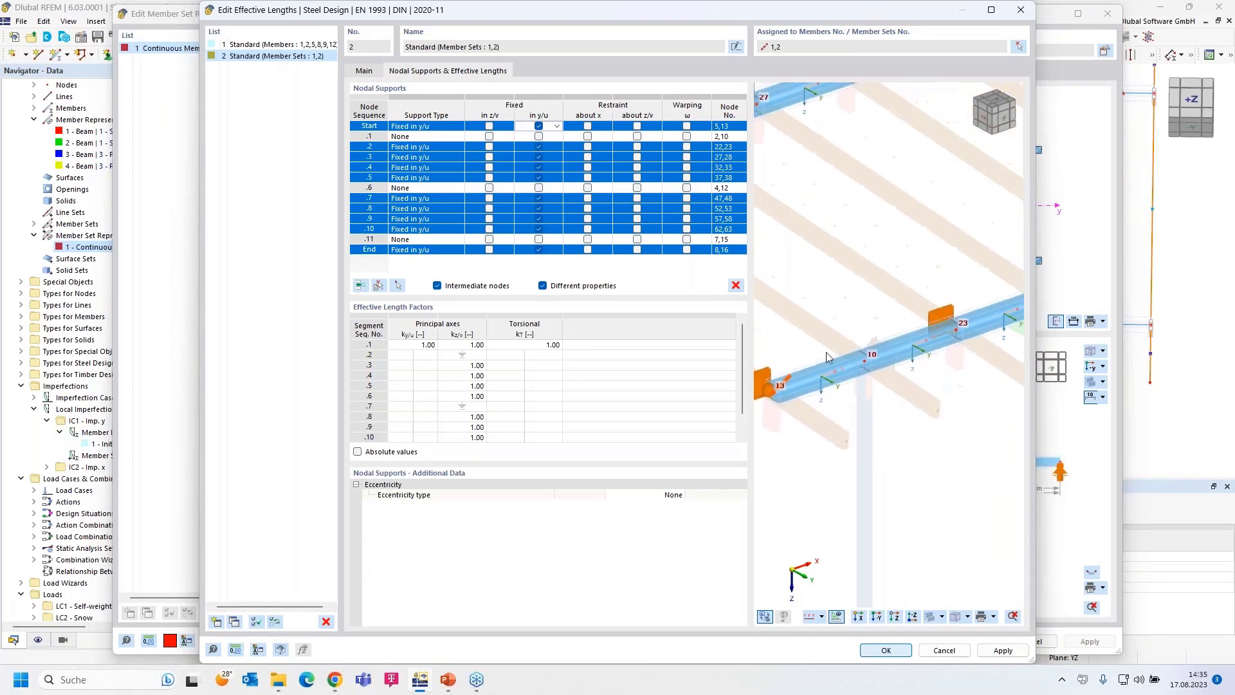
scroll(829, 357, "down", 1)
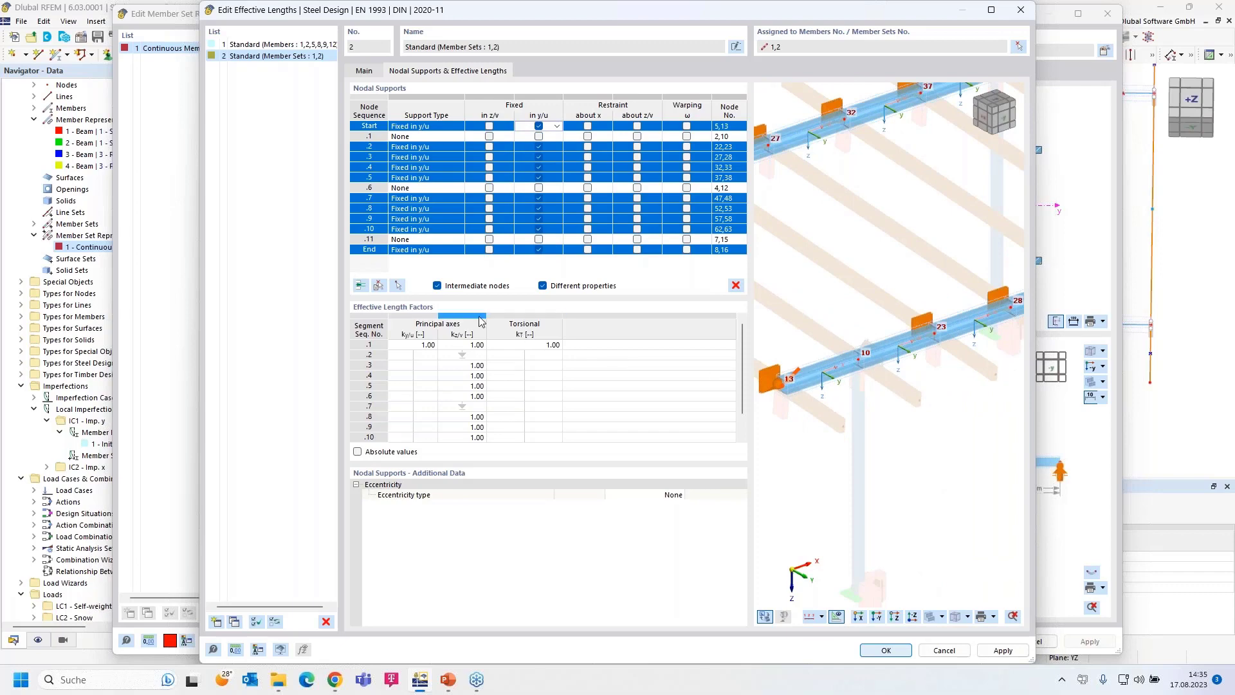
Pick column nodes 10, 12 and 15 in the model, fix them in z/v and y/u with restraint about x, and check the supports.
left_click(397, 285)
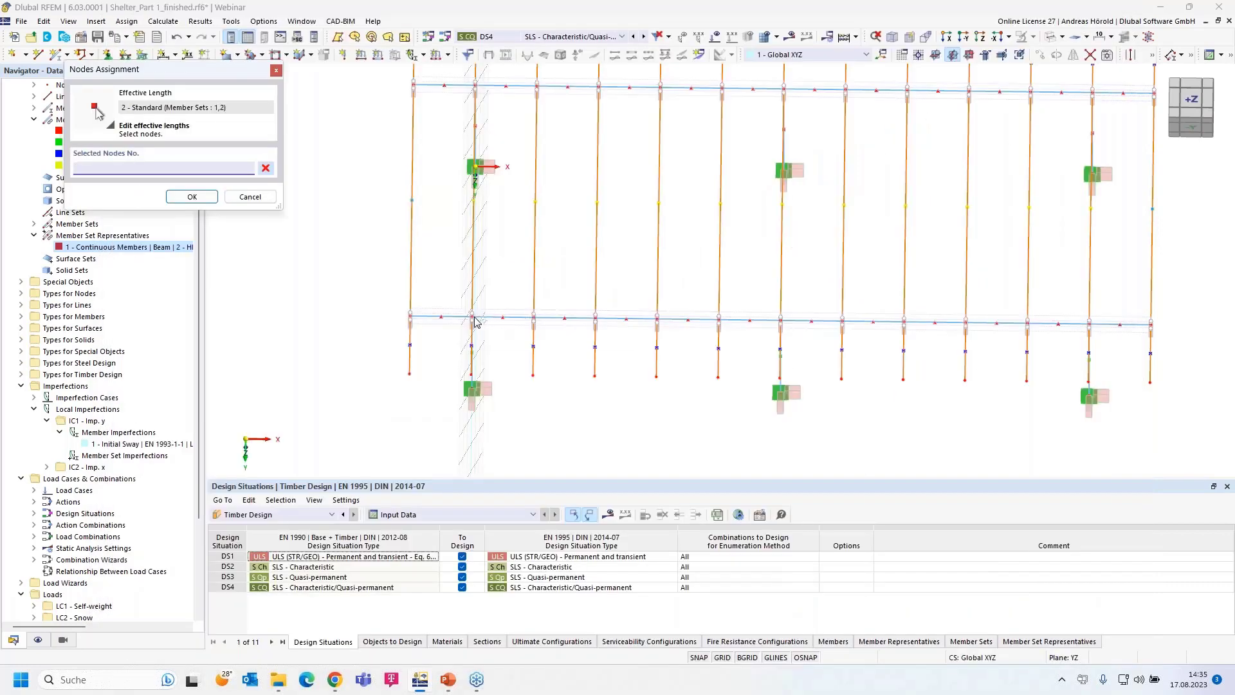
left_click(473, 317)
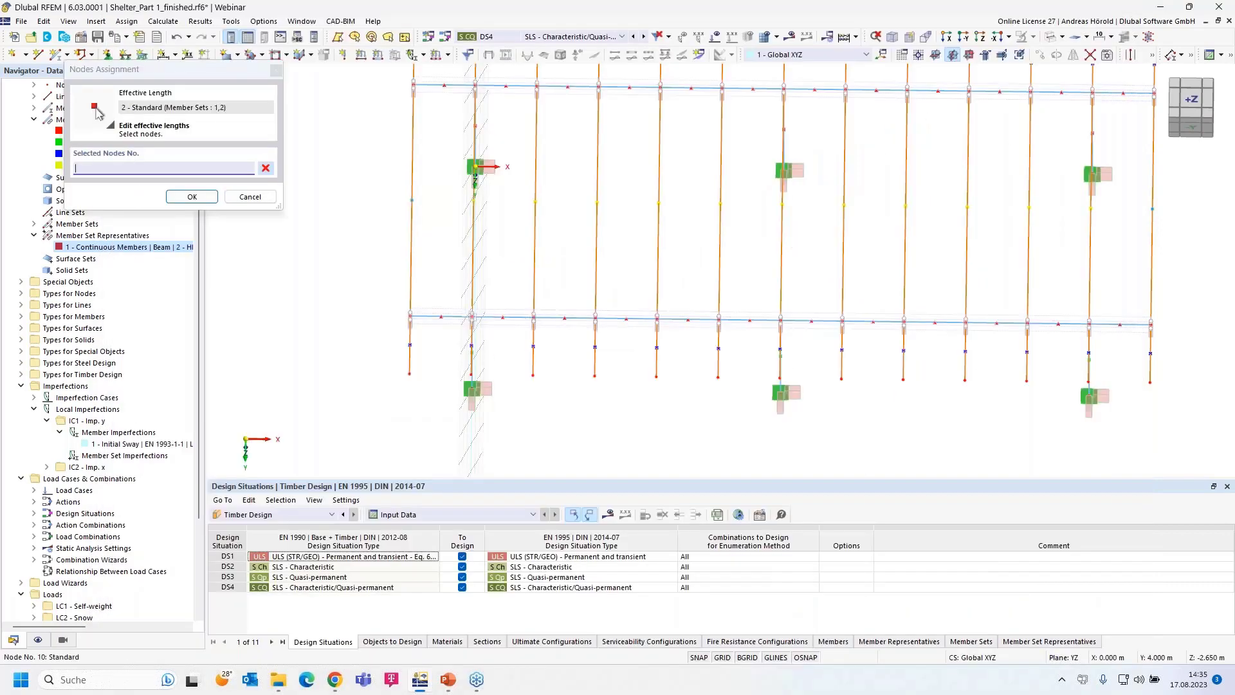
left_click(780, 319)
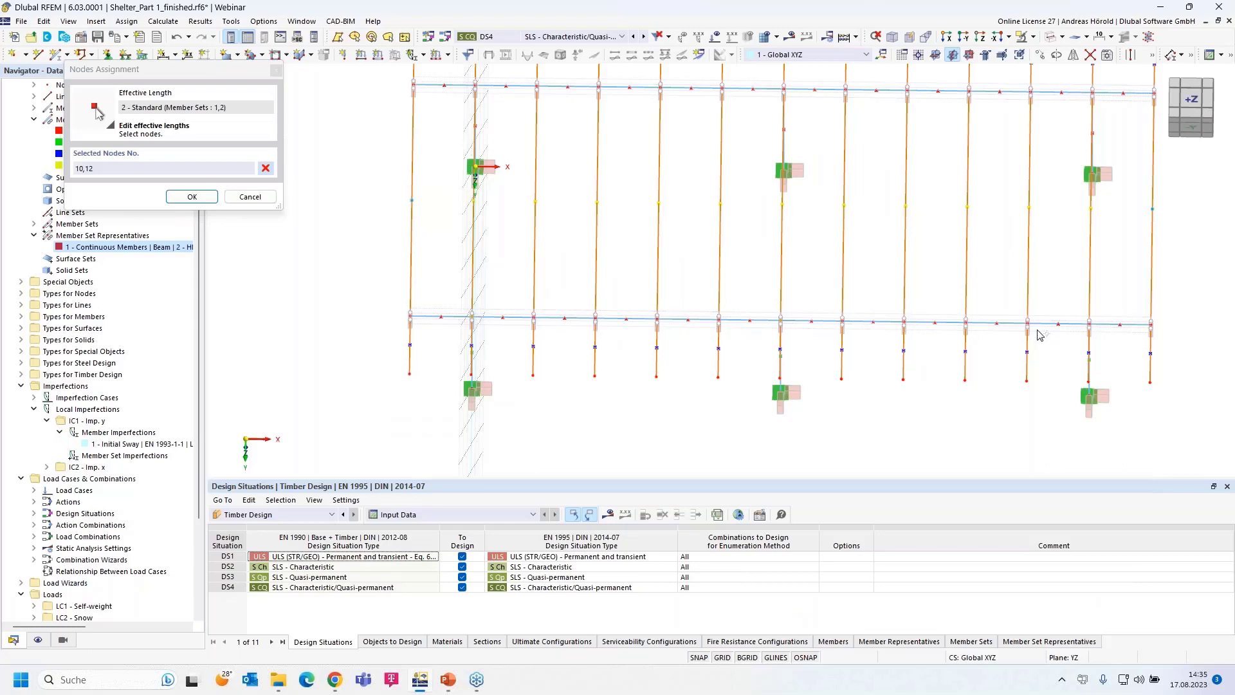
left_click(1088, 323)
left_click(191, 197)
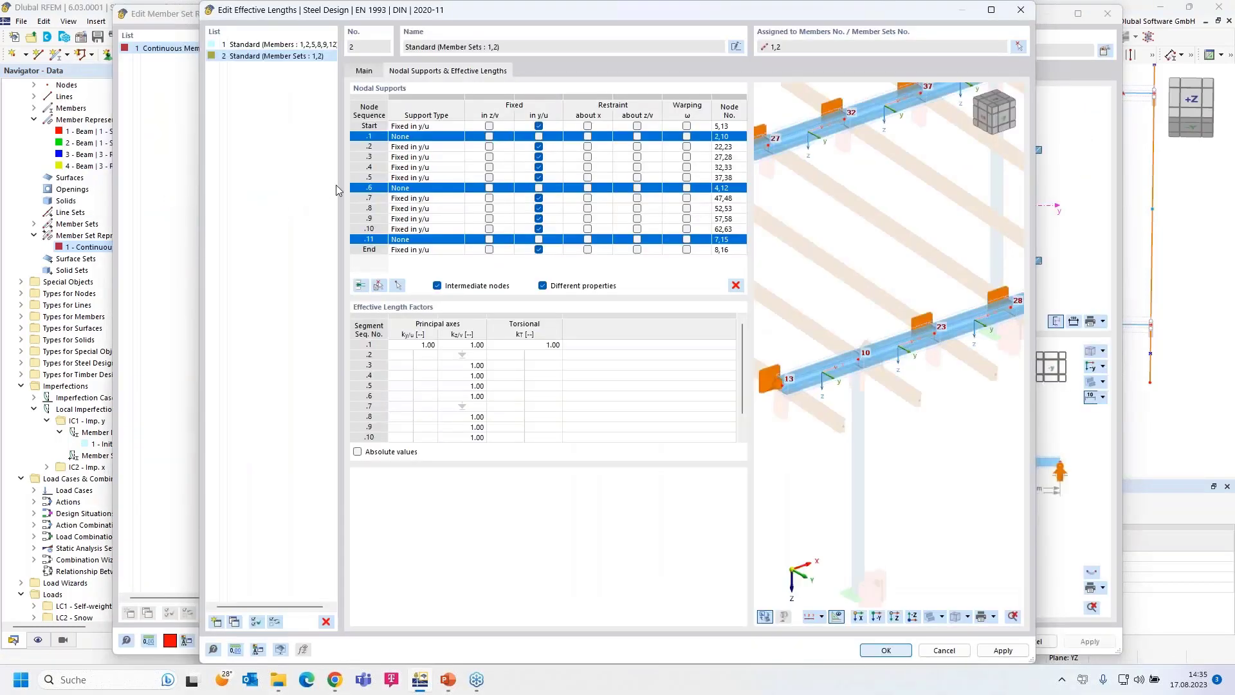
left_click(489, 136)
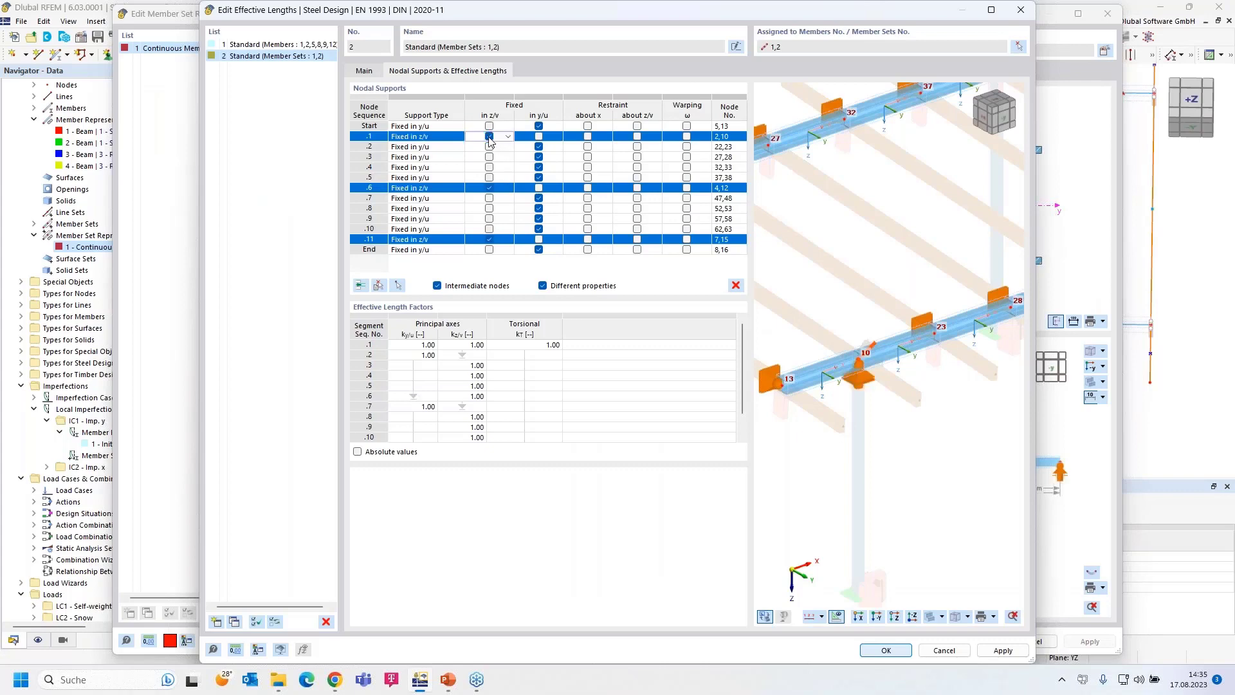
left_click(539, 137)
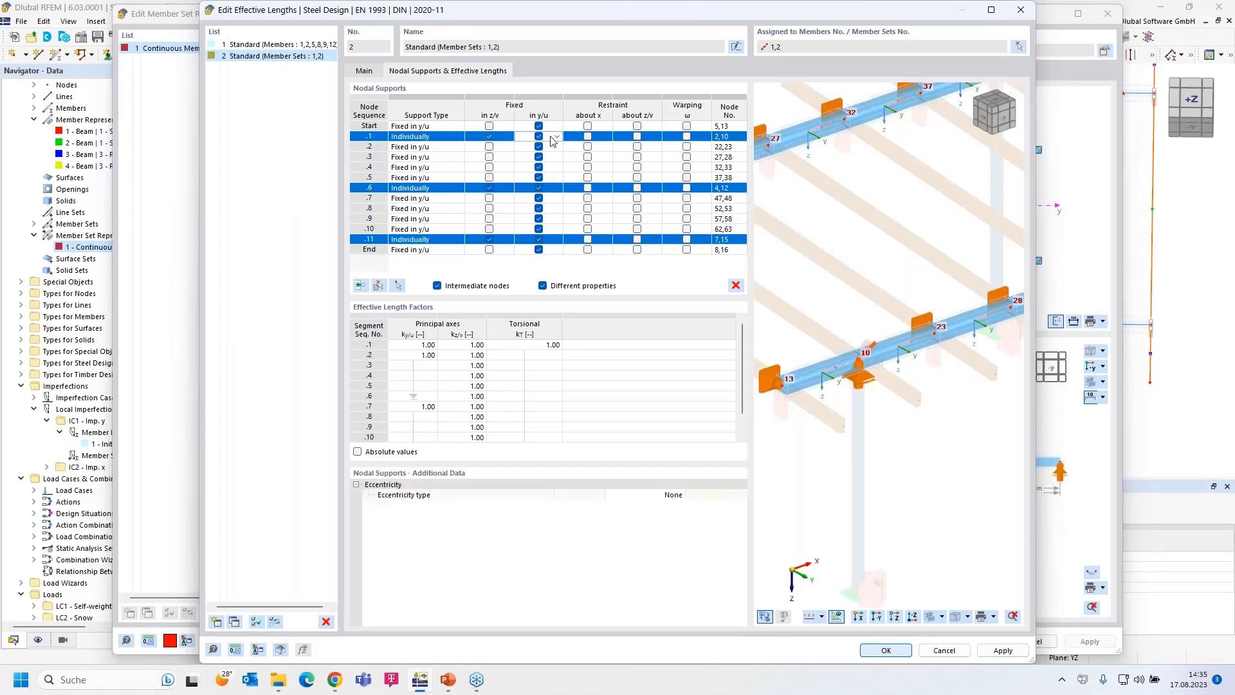
left_click(587, 136)
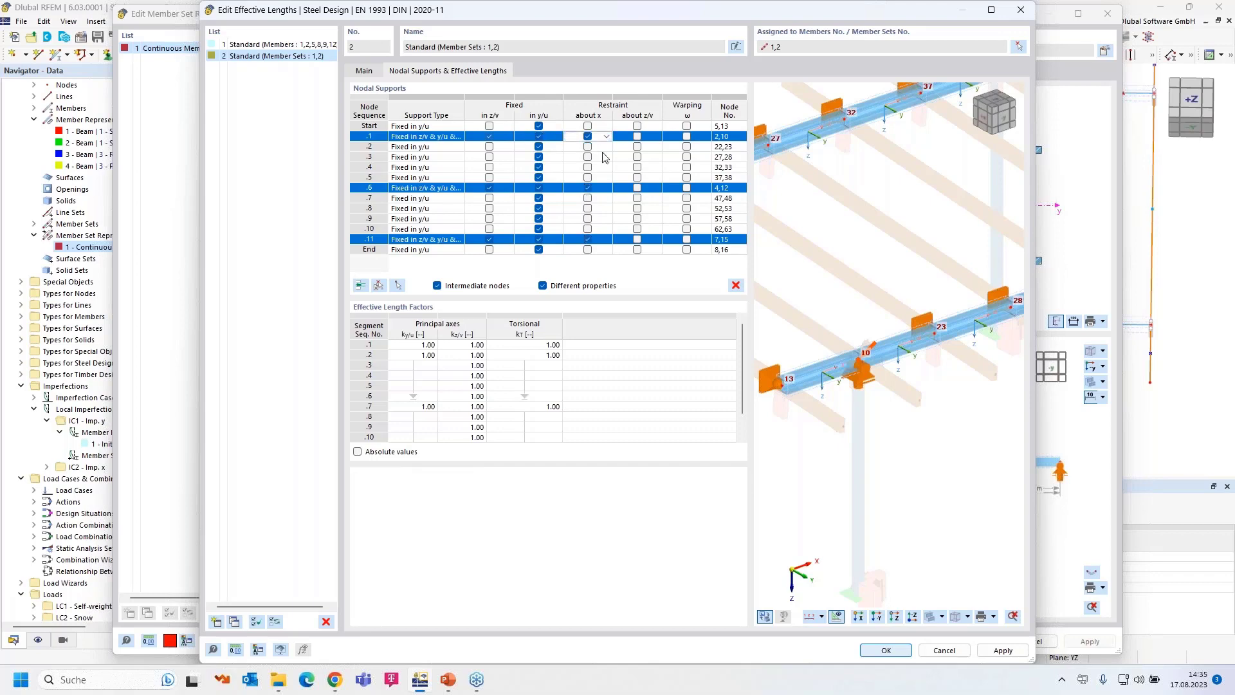
scroll(859, 403, "up", 5)
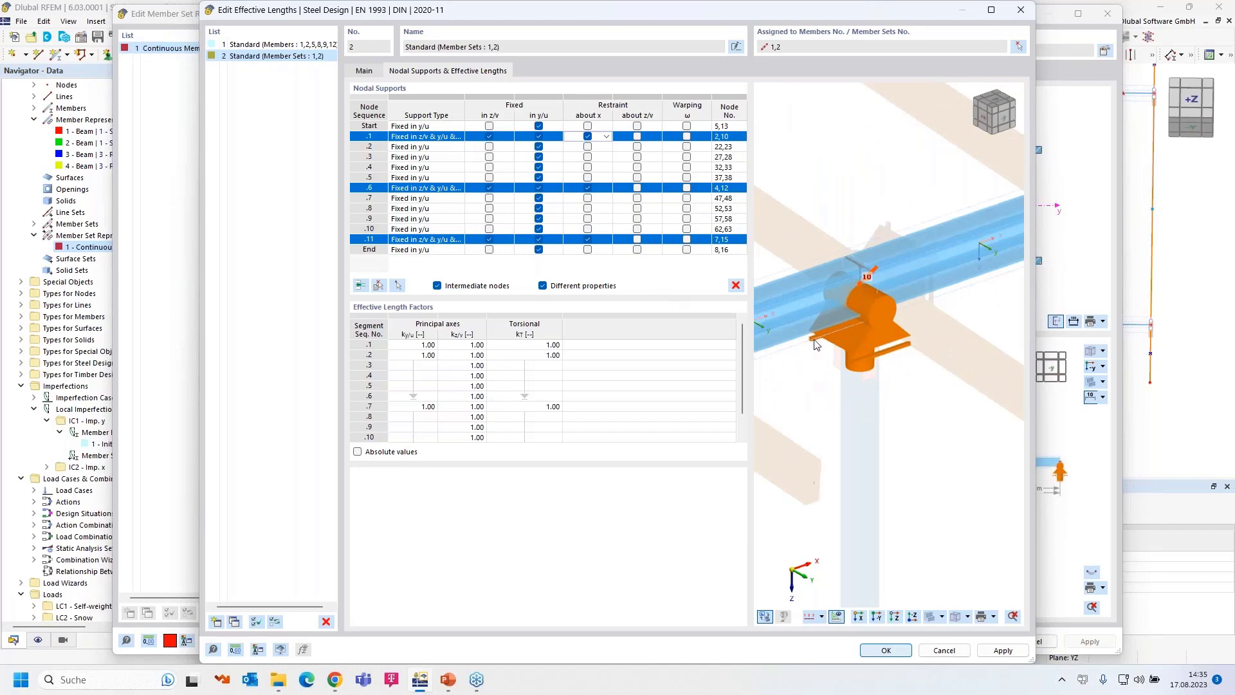
scroll(880, 373, "down", 5)
scroll(880, 373, "up", 6)
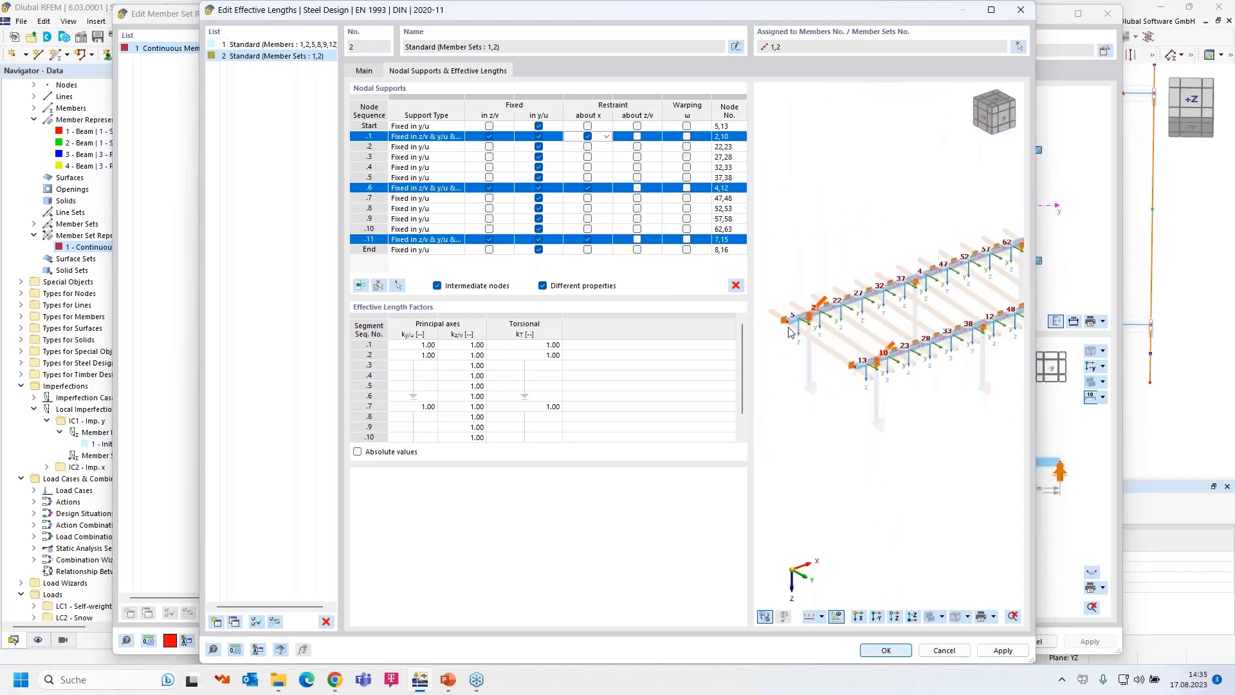
scroll(983, 248, "down", 3)
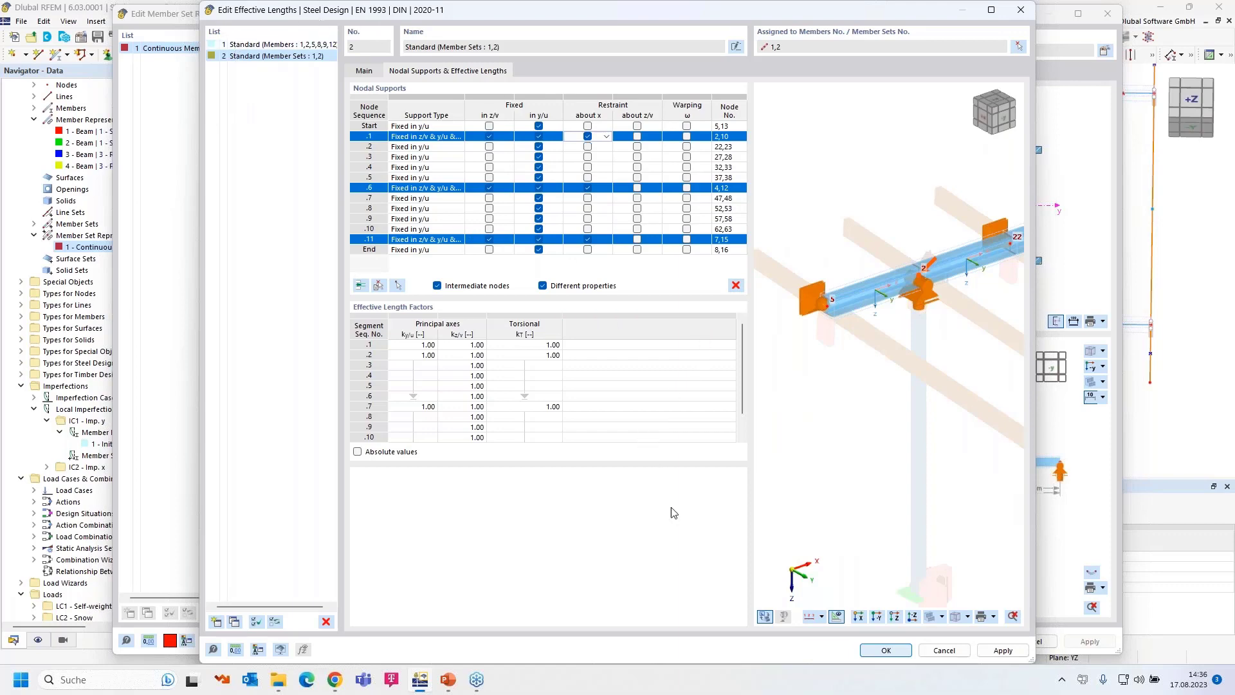
Confirm the effective lengths for member sets 1 and 2 and remove the fire resistance configuration from the member set representative.
left_click(887, 651)
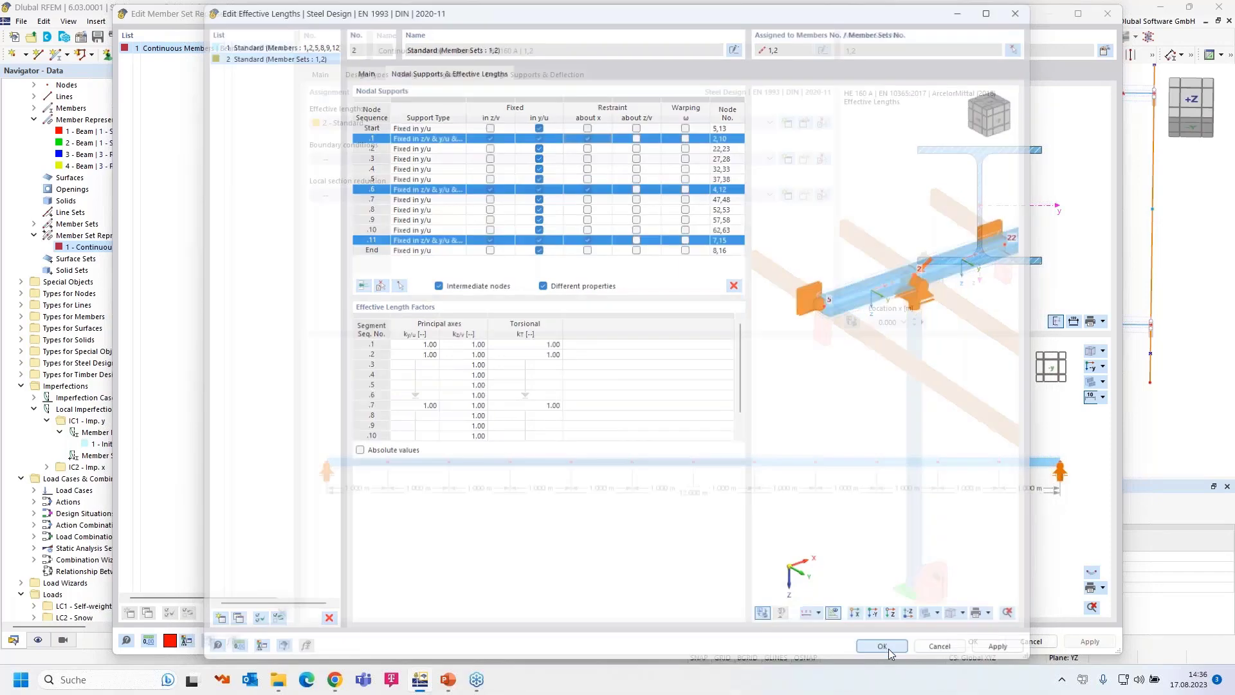
middle_click_drag(495, 409, 558, 462, "ctrl")
scroll(685, 432, "up", 3)
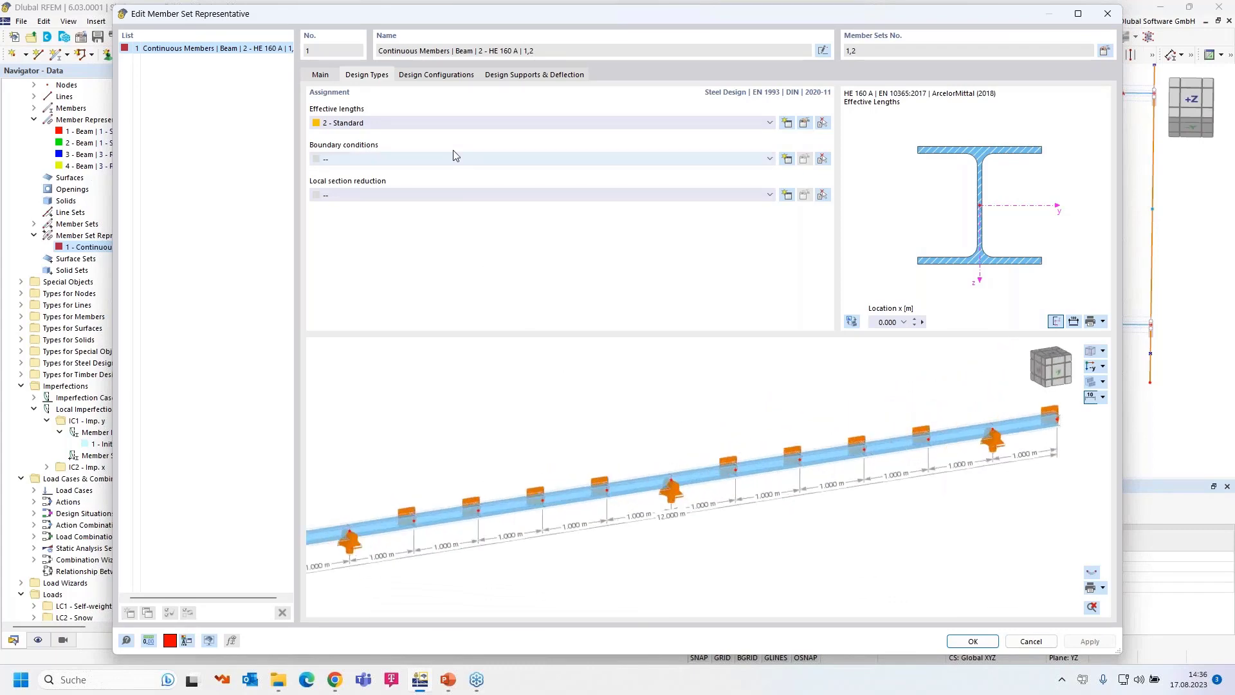
left_click(423, 75)
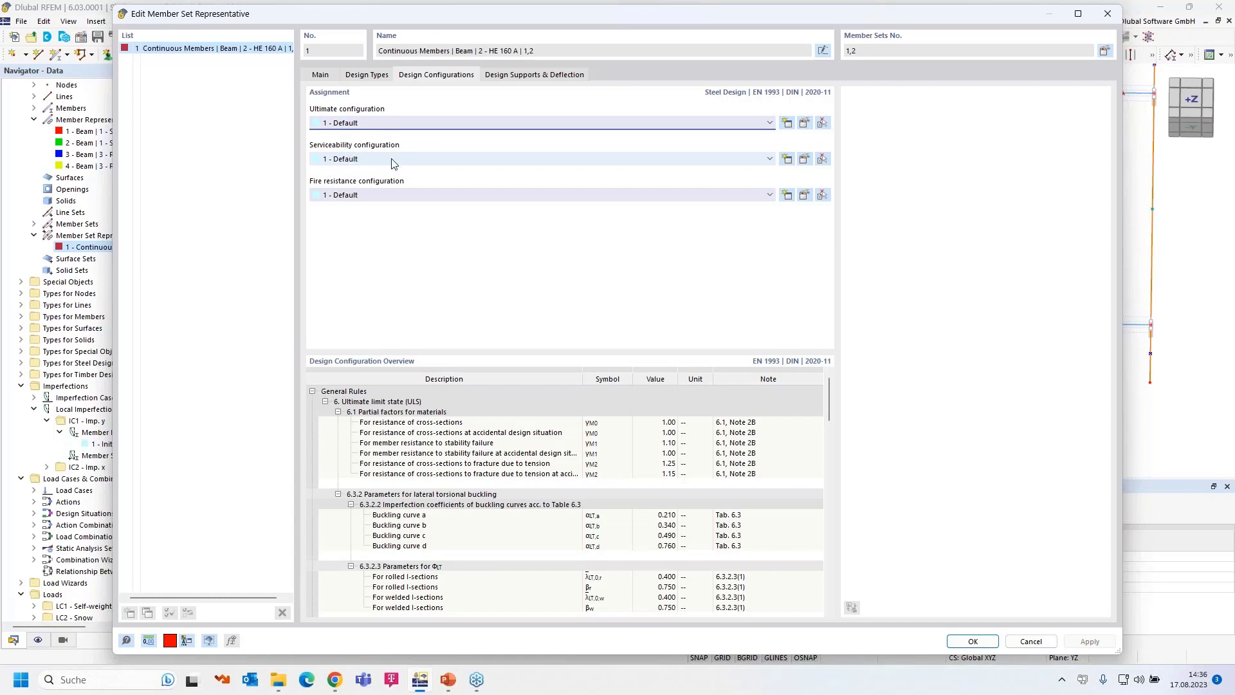
left_click(414, 200)
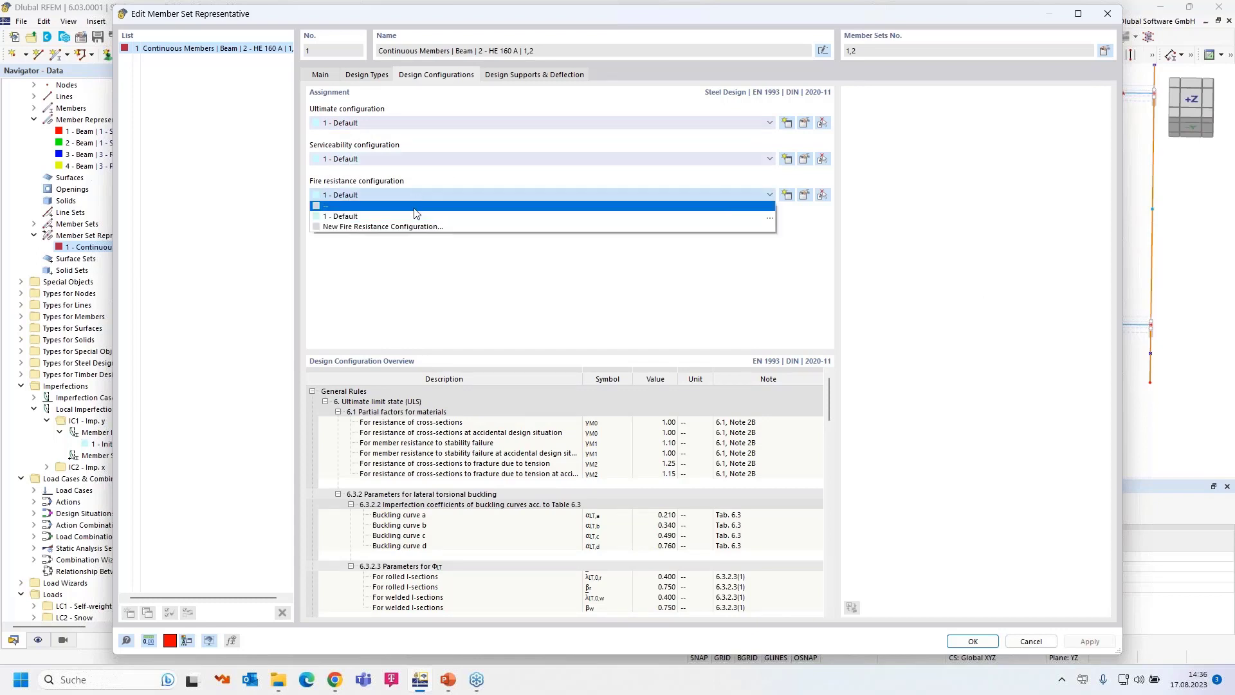
left_click(412, 210)
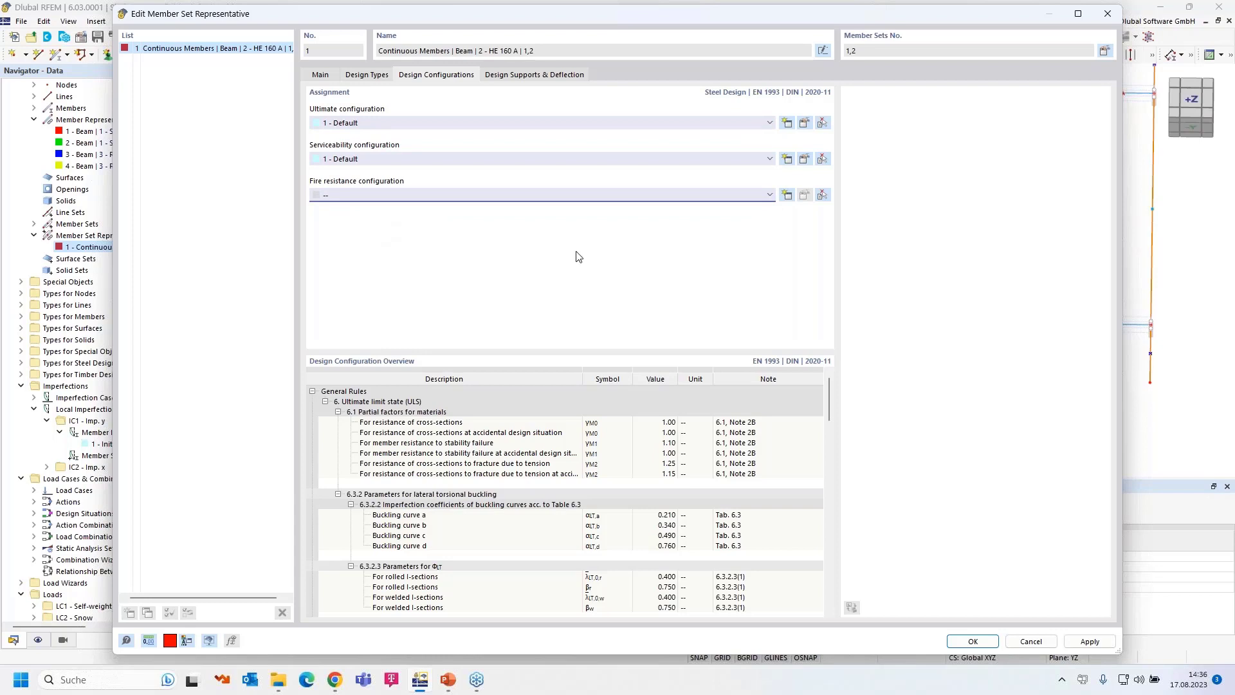
Assign design support 2 - General to the member set representative's internal nodes 2,10, nodes 4,12 and nodes 7,15.
left_click(530, 76)
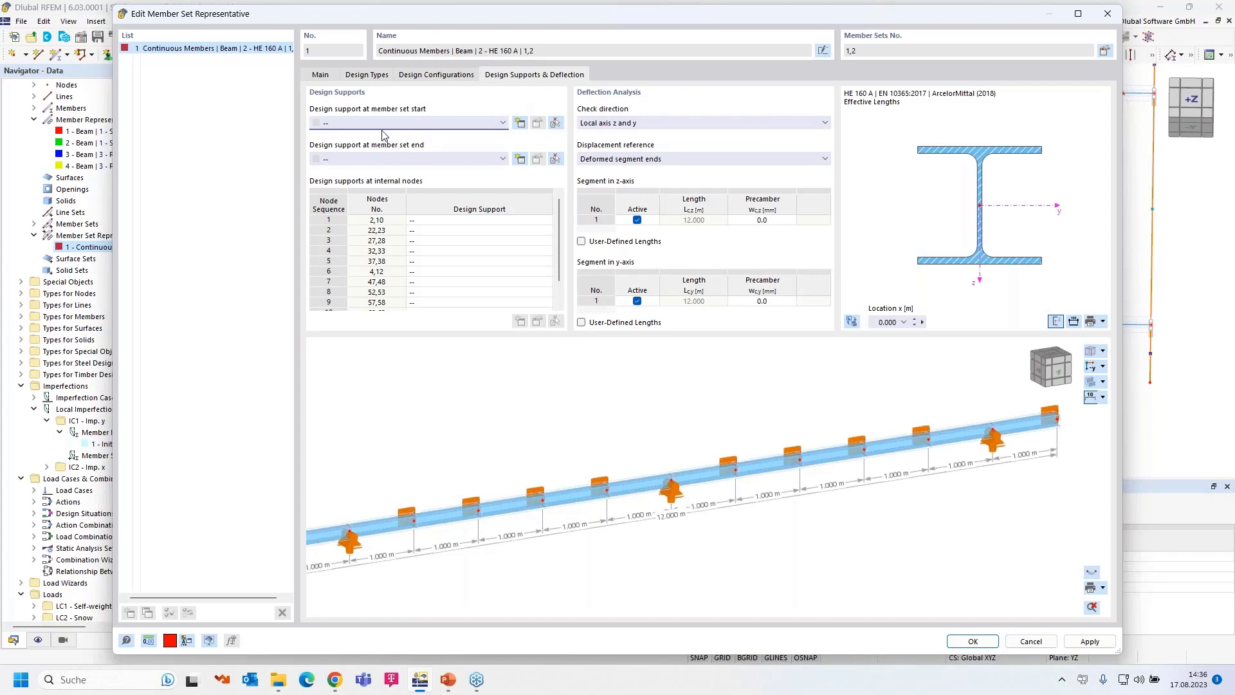
left_click(440, 220)
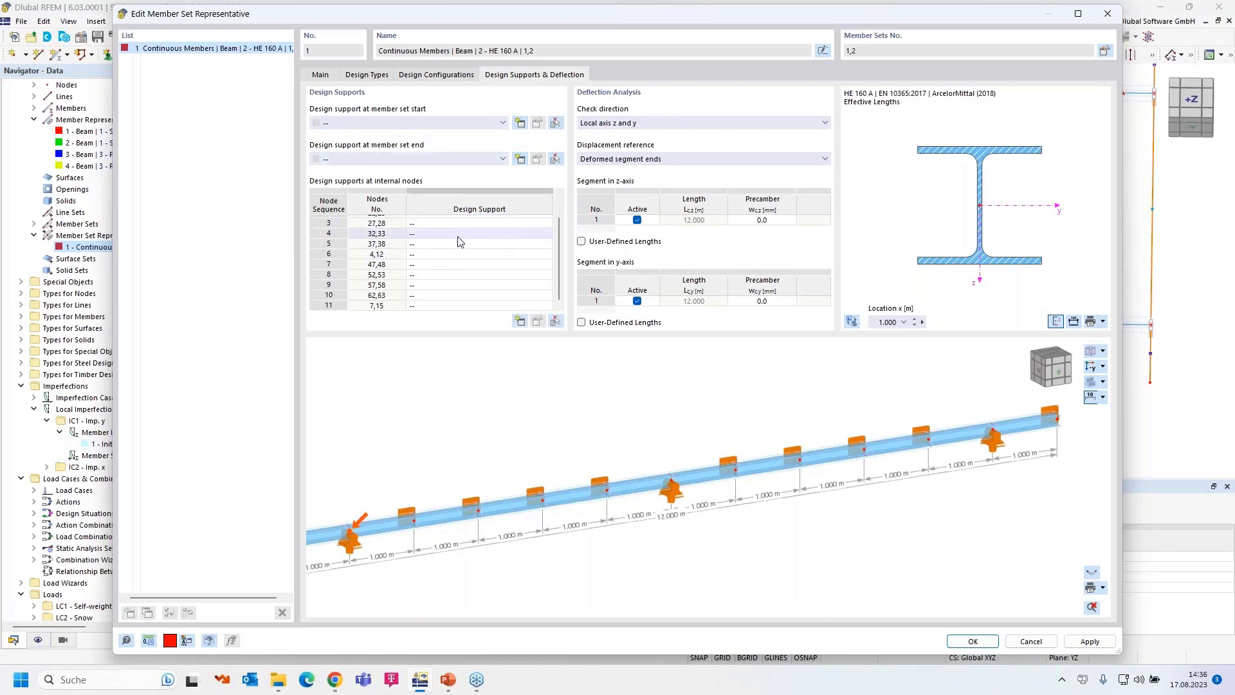
left_click(547, 220)
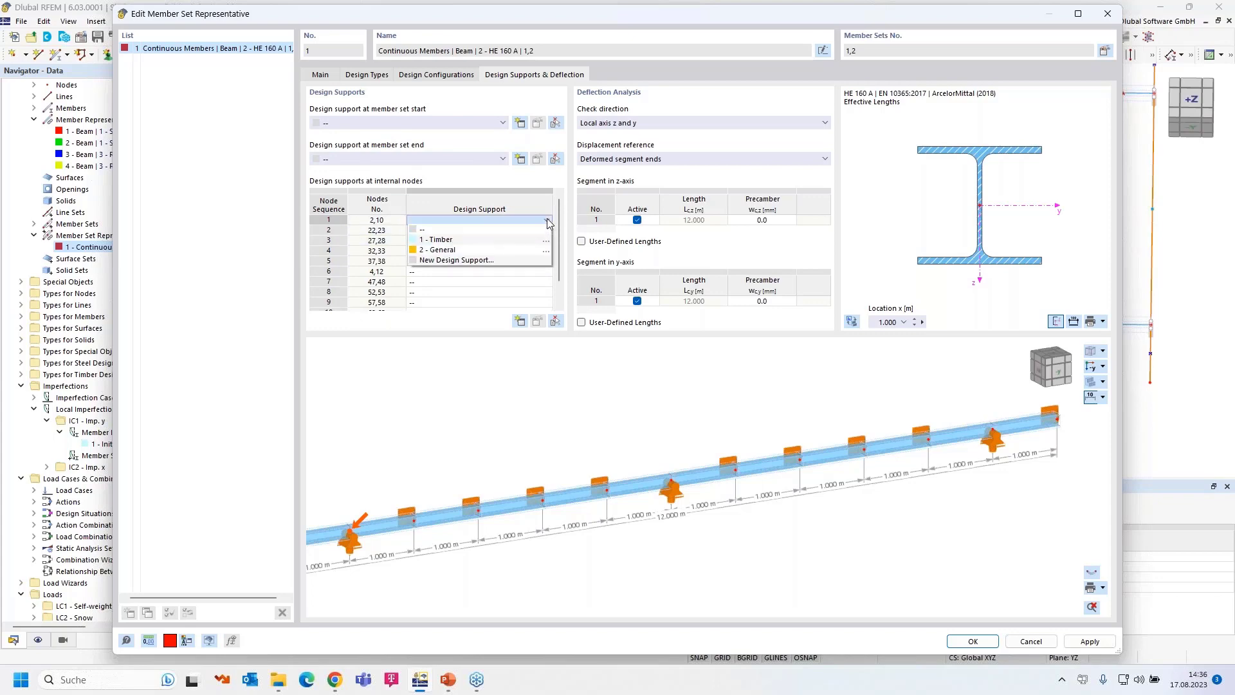
left_click(495, 252)
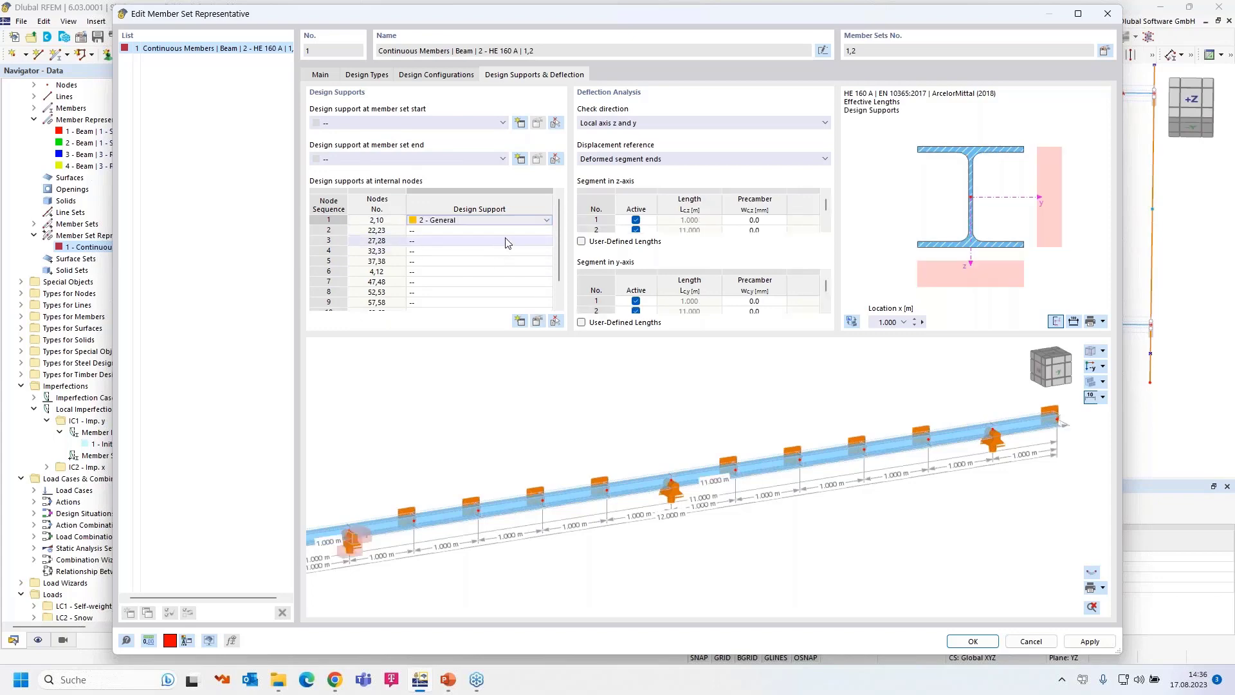
left_click(487, 271)
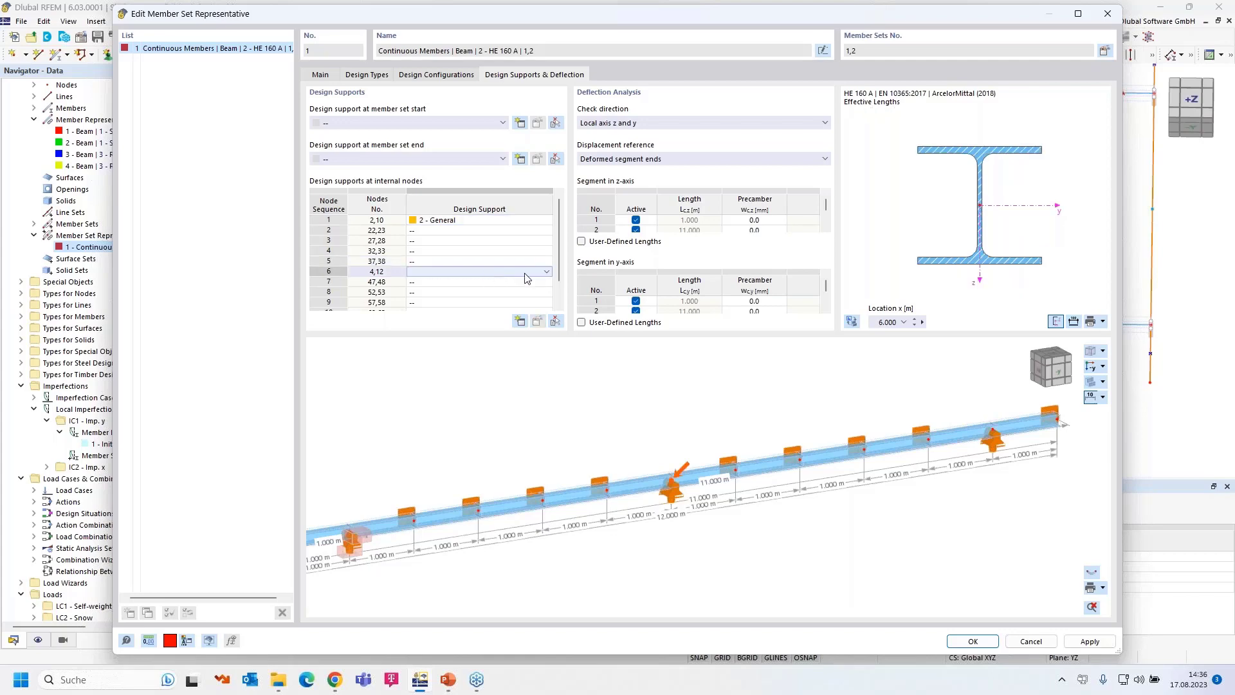
left_click(545, 271)
left_click(504, 301)
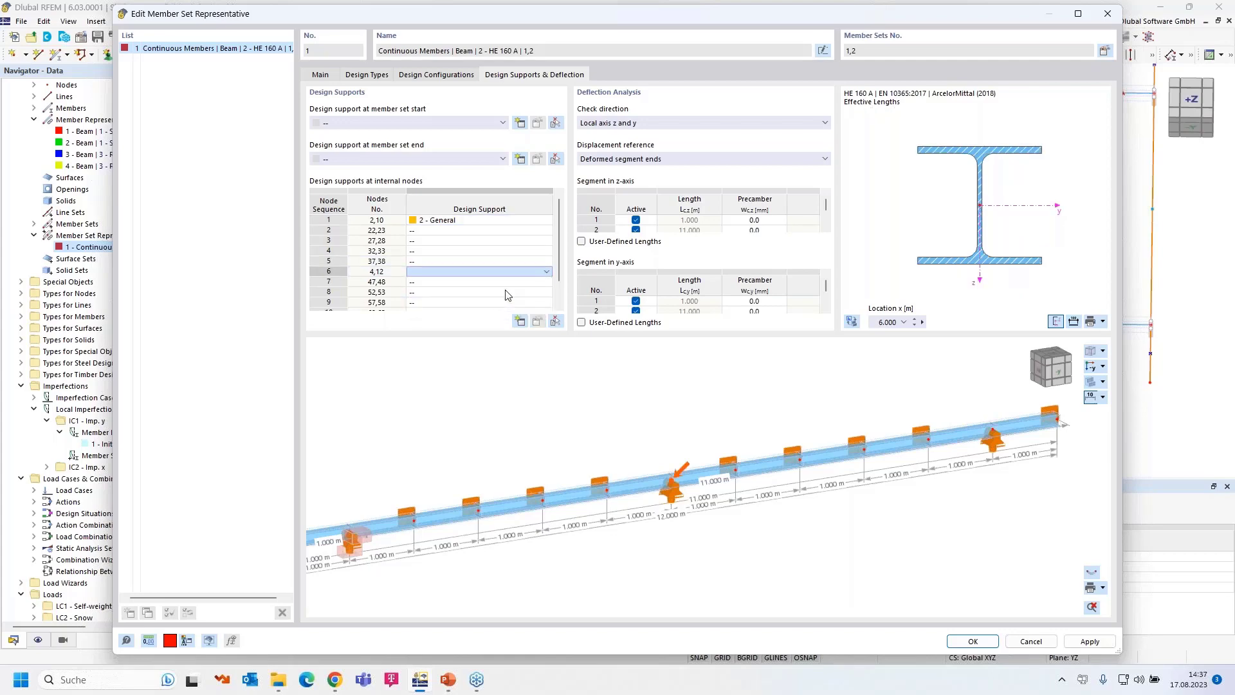
scroll(505, 296, "down", 1)
left_click(488, 305)
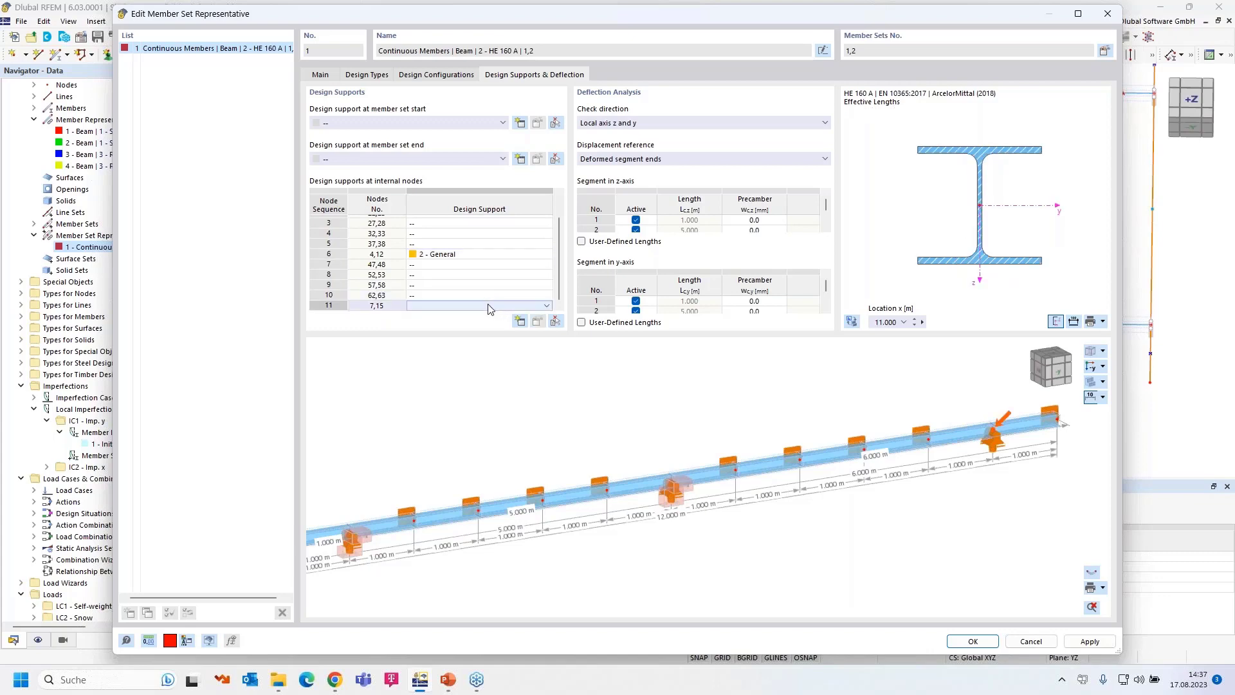
left_click(546, 306)
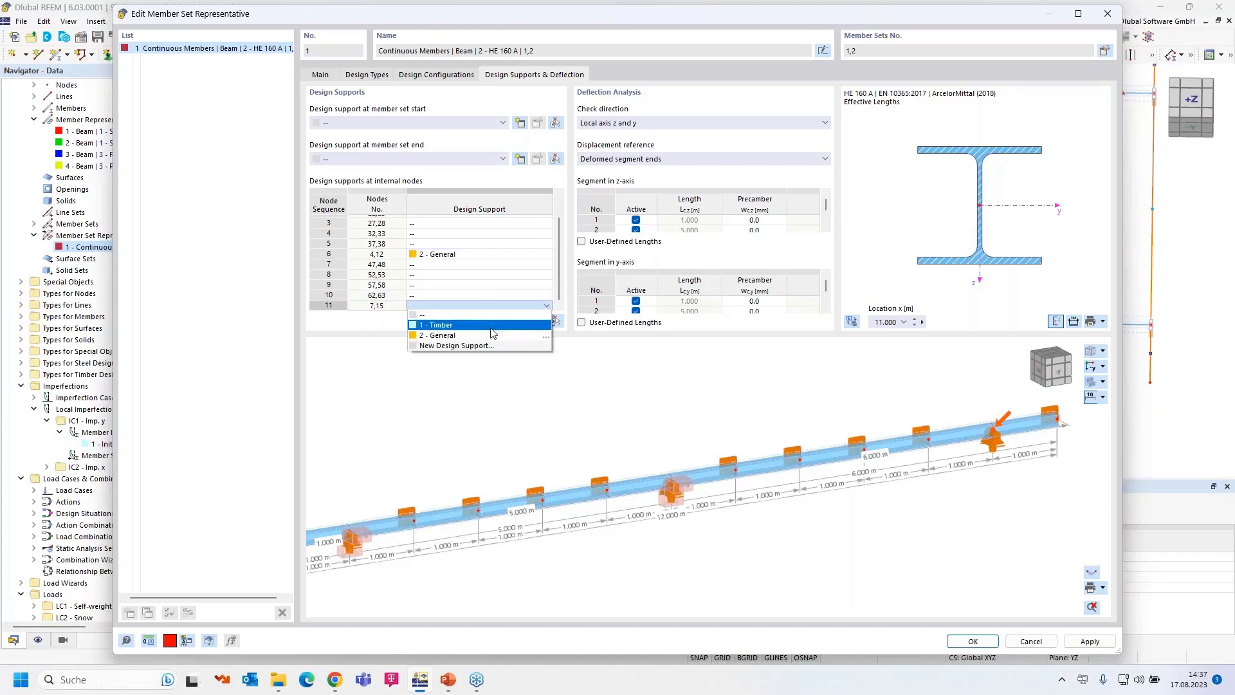
left_click(491, 334)
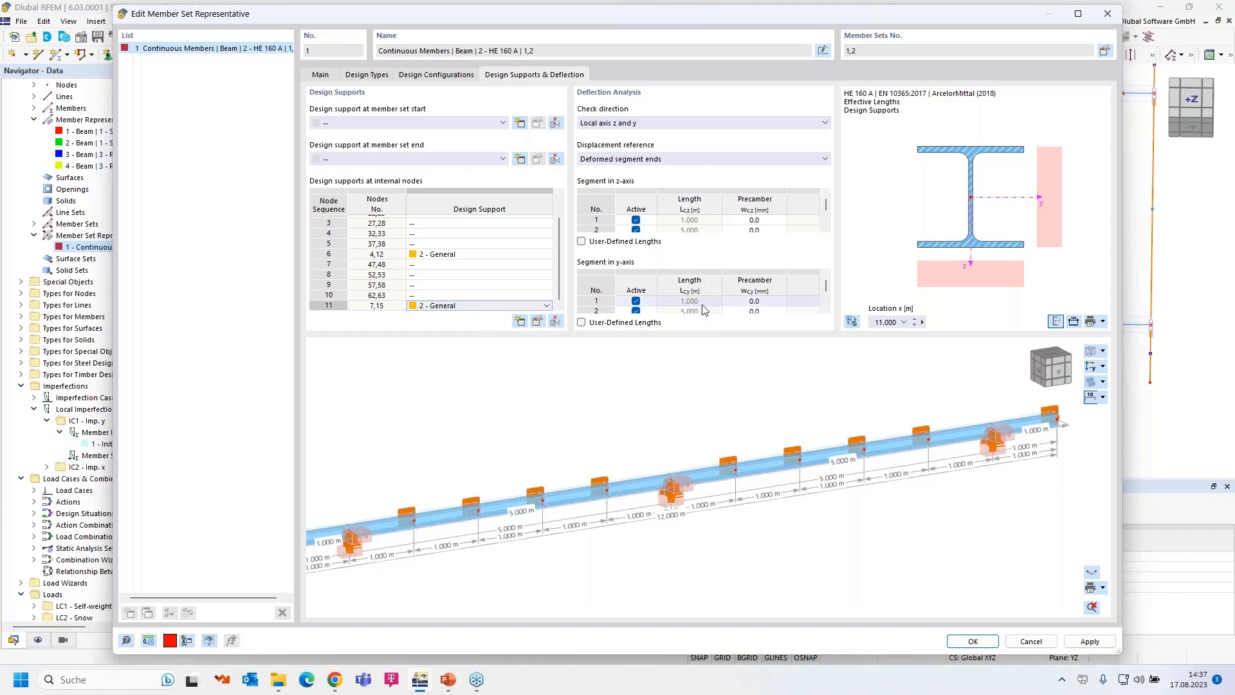
Limit the deflection check direction to local axis z and accept the member set representative's settings.
left_click(669, 123)
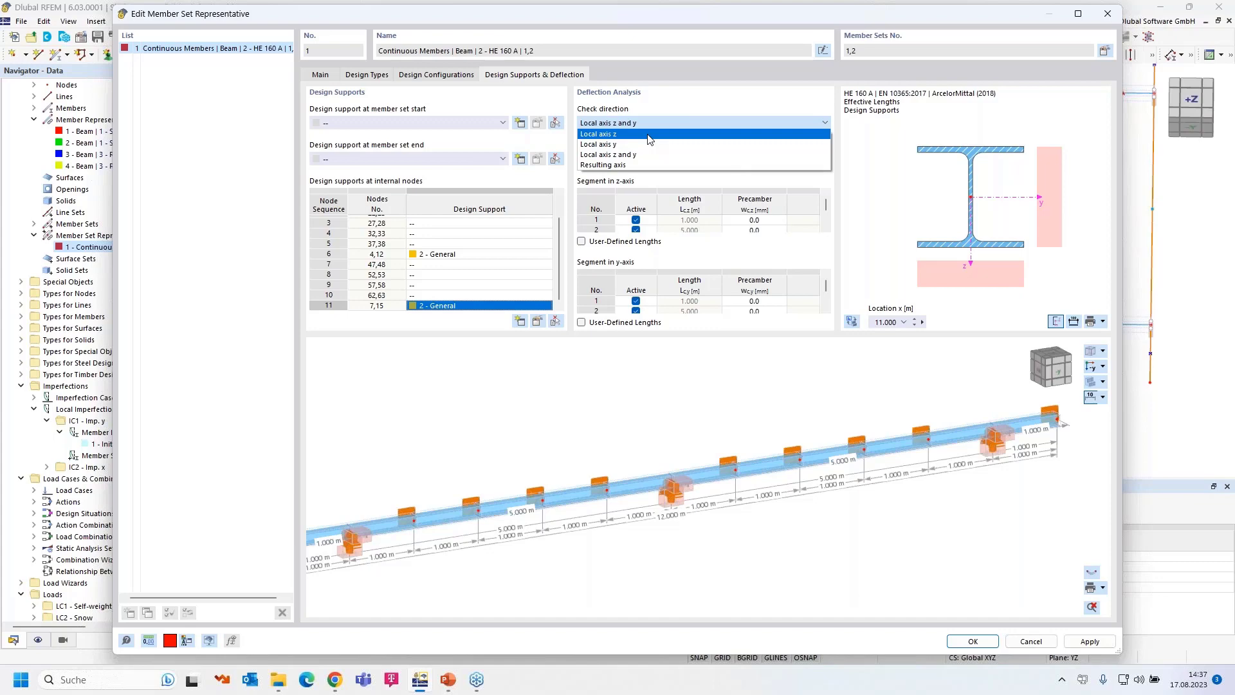
left_click(648, 135)
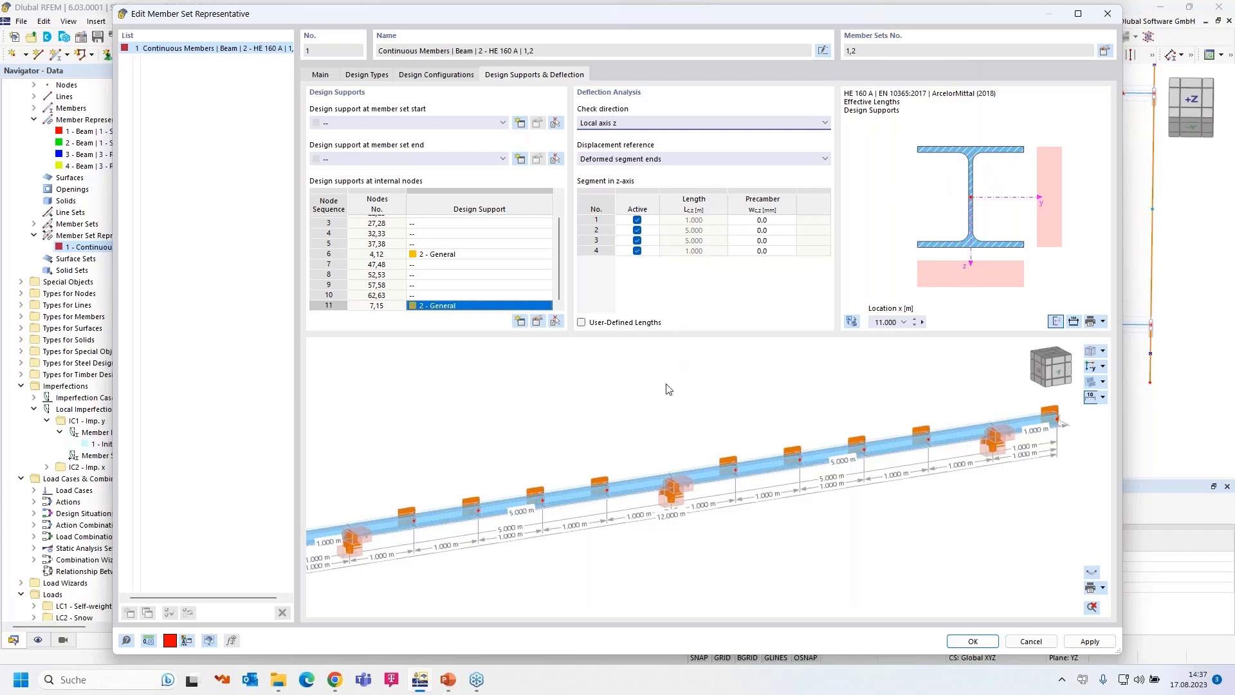
scroll(666, 413, "down", 1)
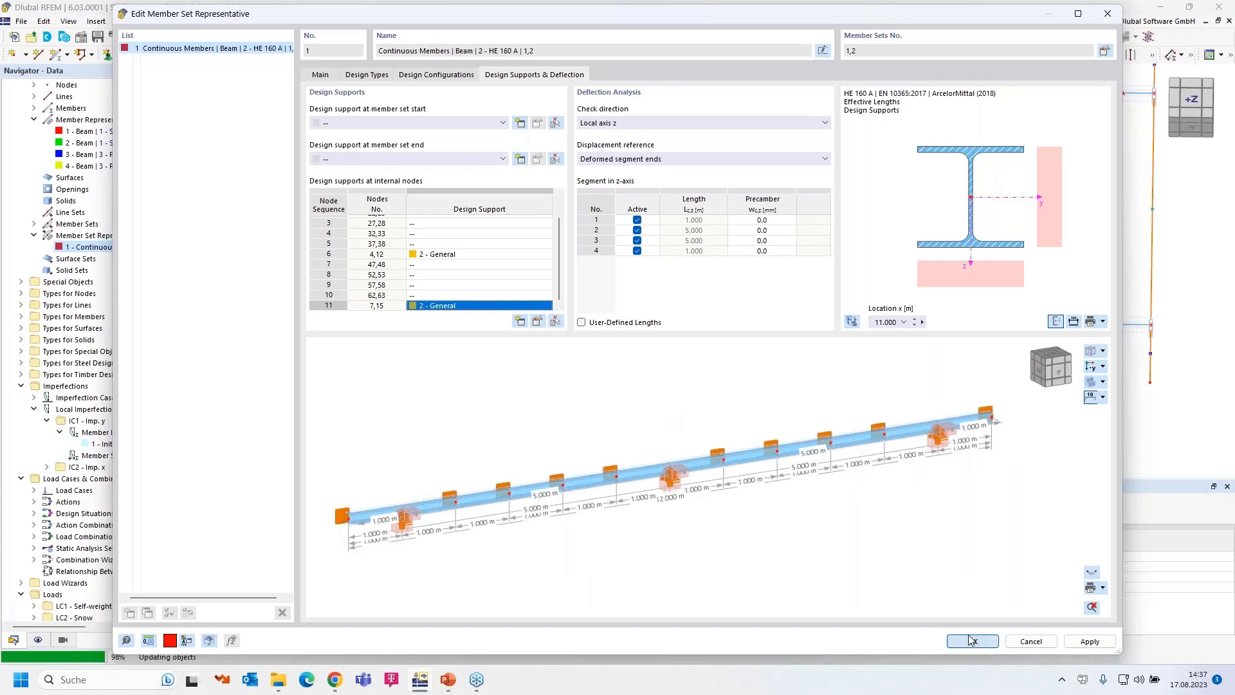
left_click(971, 639)
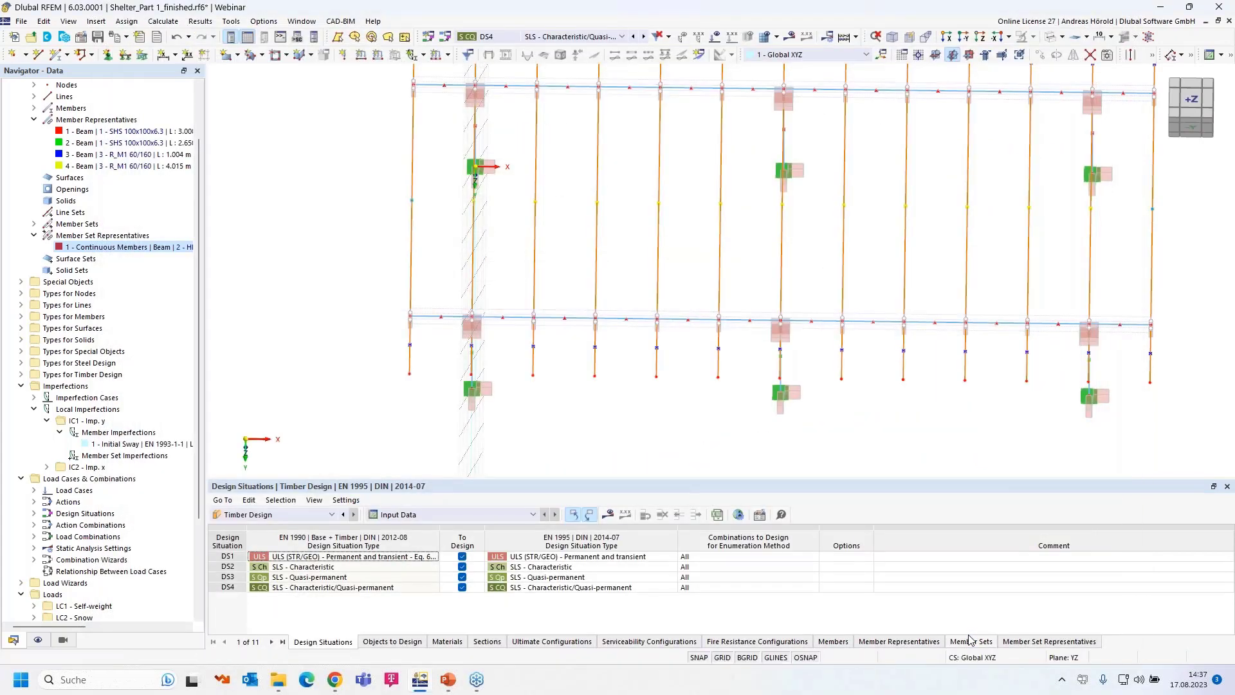
Switch the design table from Timber Design to Steel Design and run the missing steel design calculation.
left_click(258, 515)
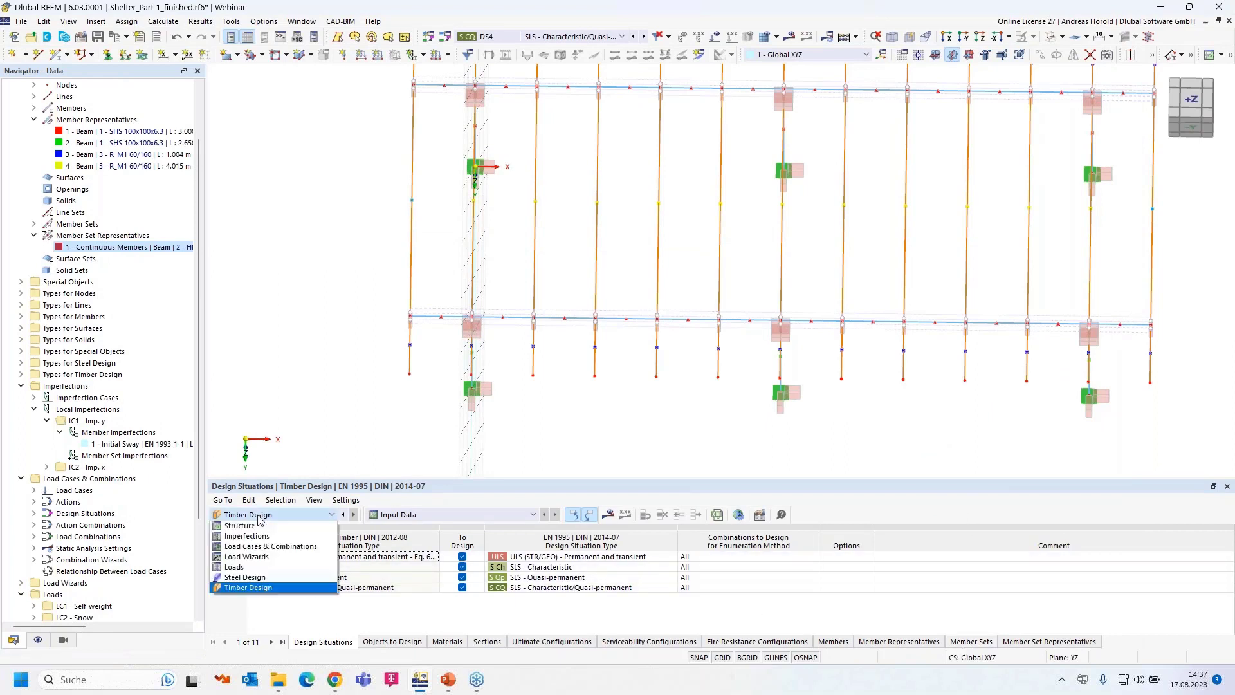
left_click(270, 580)
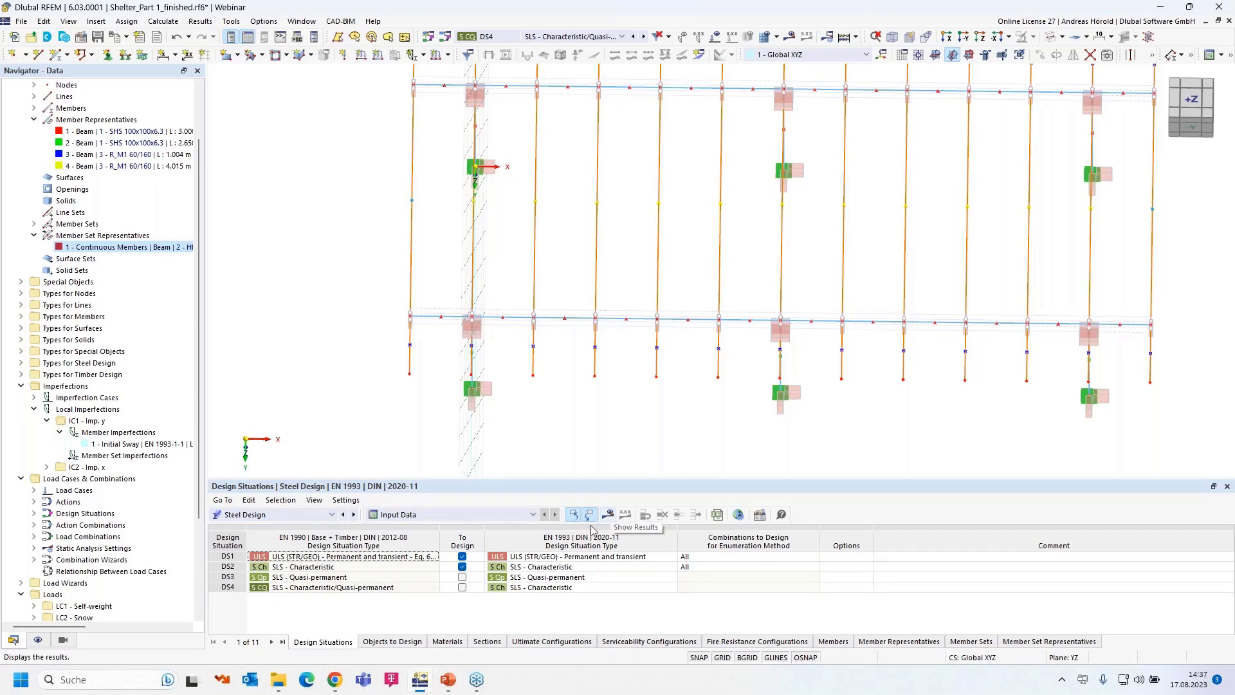
left_click(610, 516)
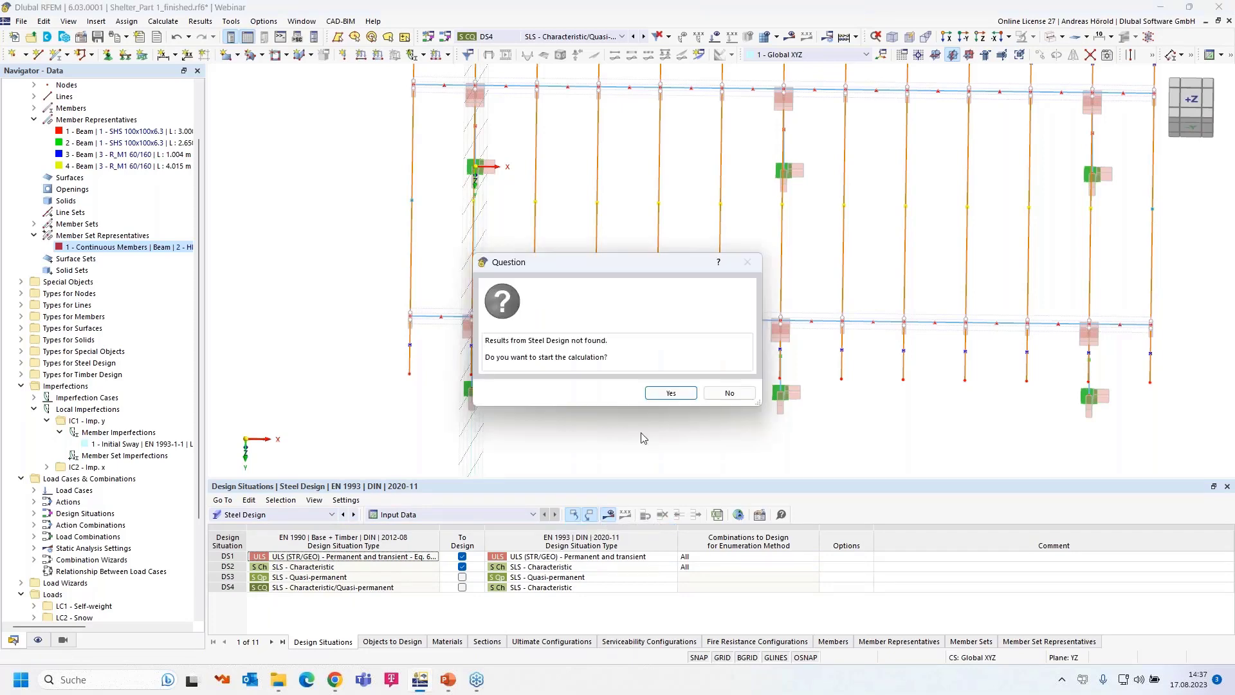
left_click(671, 393)
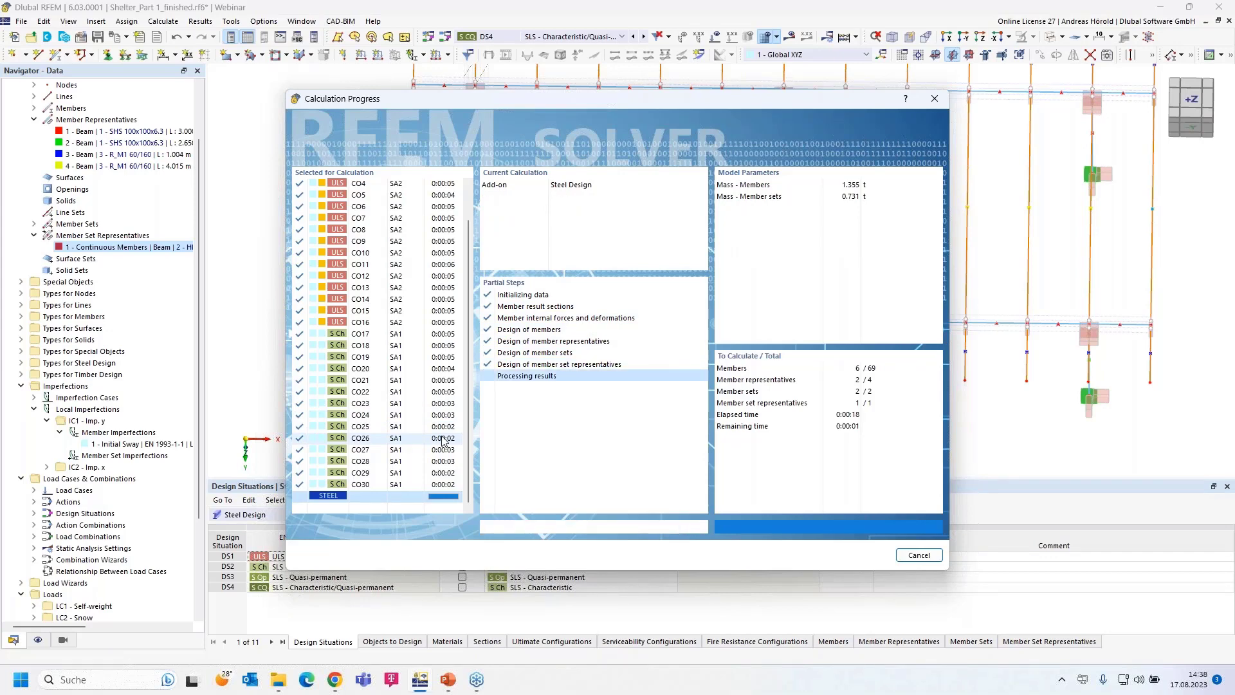
Examine the steel design ratios on members by section, including the y-direction deflection check of the SHS 100x100x6.3 section.
middle_click_drag(552, 431, 558, 362, "ctrl")
scroll(680, 339, "down", 2)
scroll(591, 335, "up", 3)
scroll(592, 336, "down", 1)
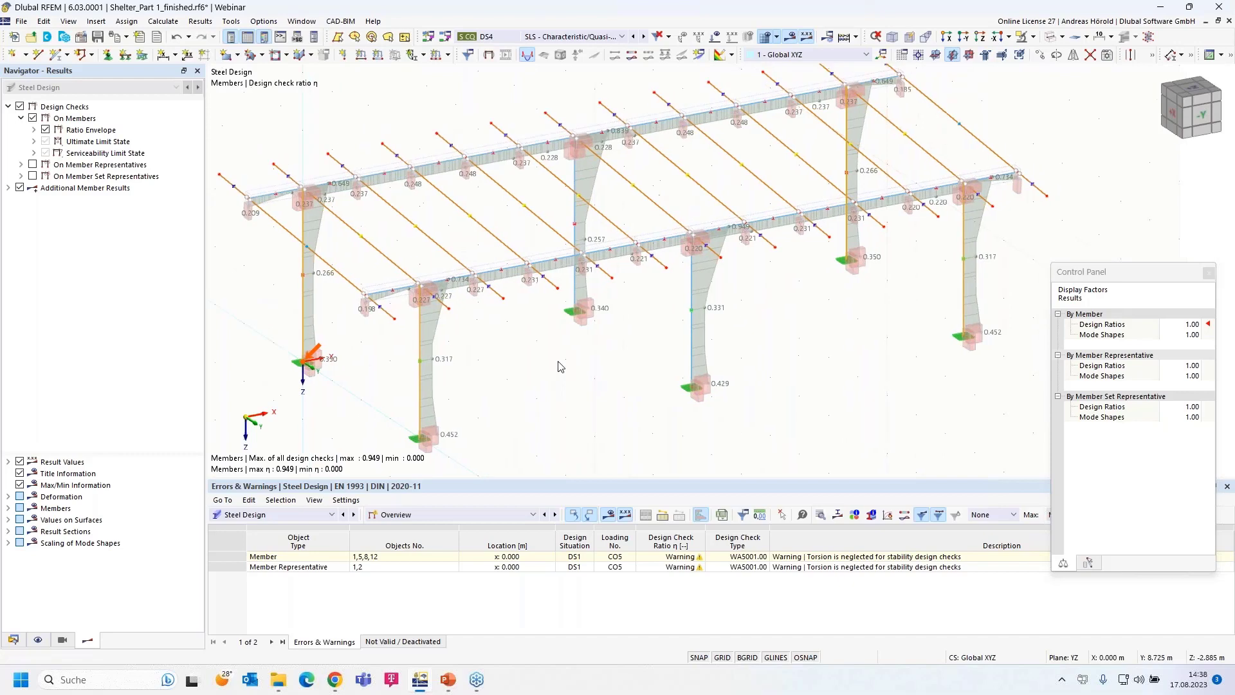
left_click(455, 518)
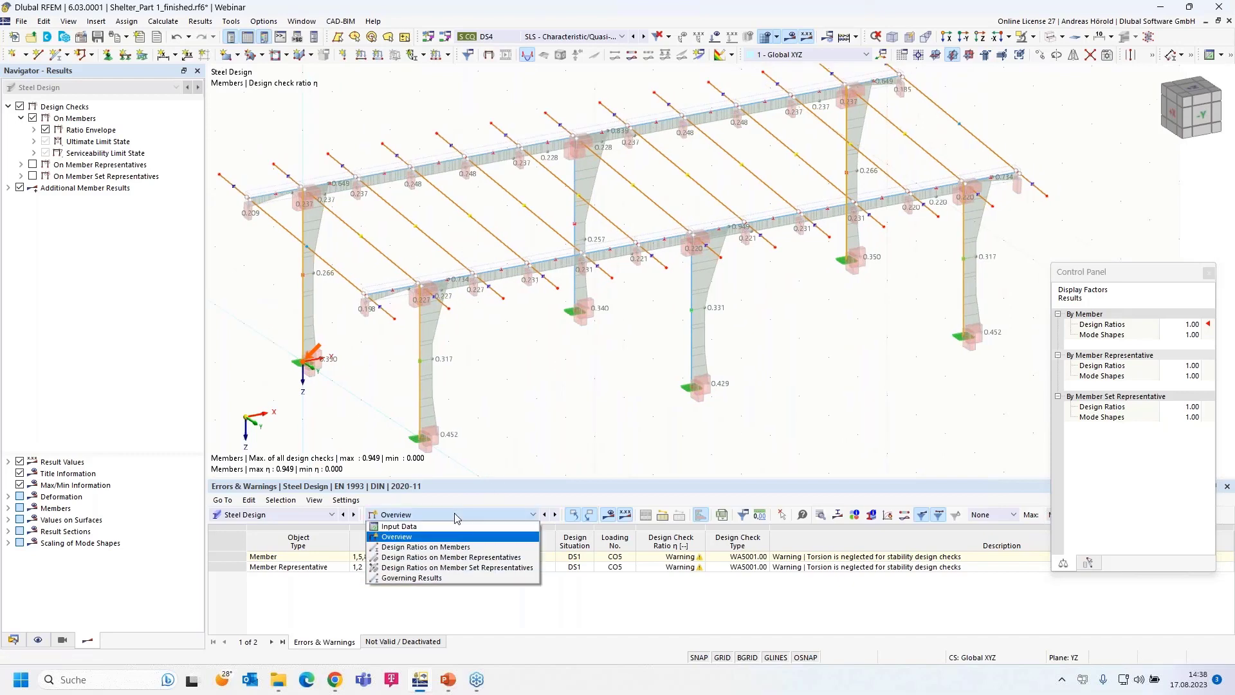
left_click(468, 547)
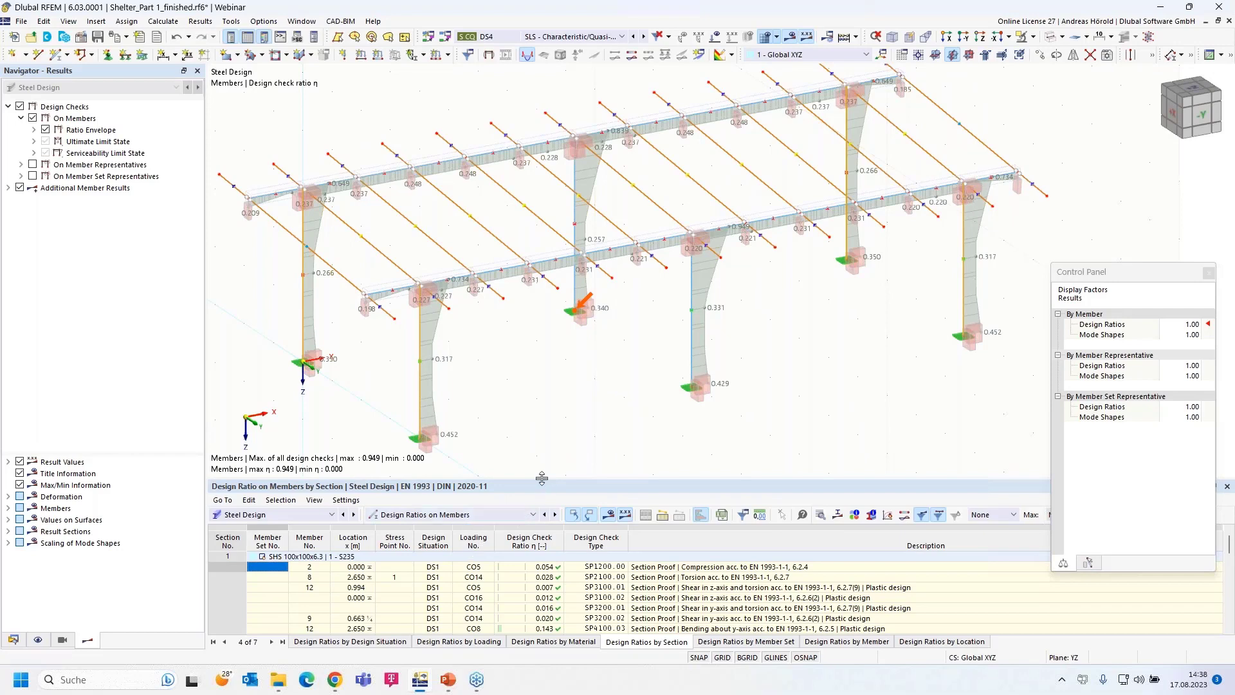
left_click_drag(542, 486, 542, 373)
middle_click_drag(551, 323, 519, 277)
scroll(543, 306, "down", 2)
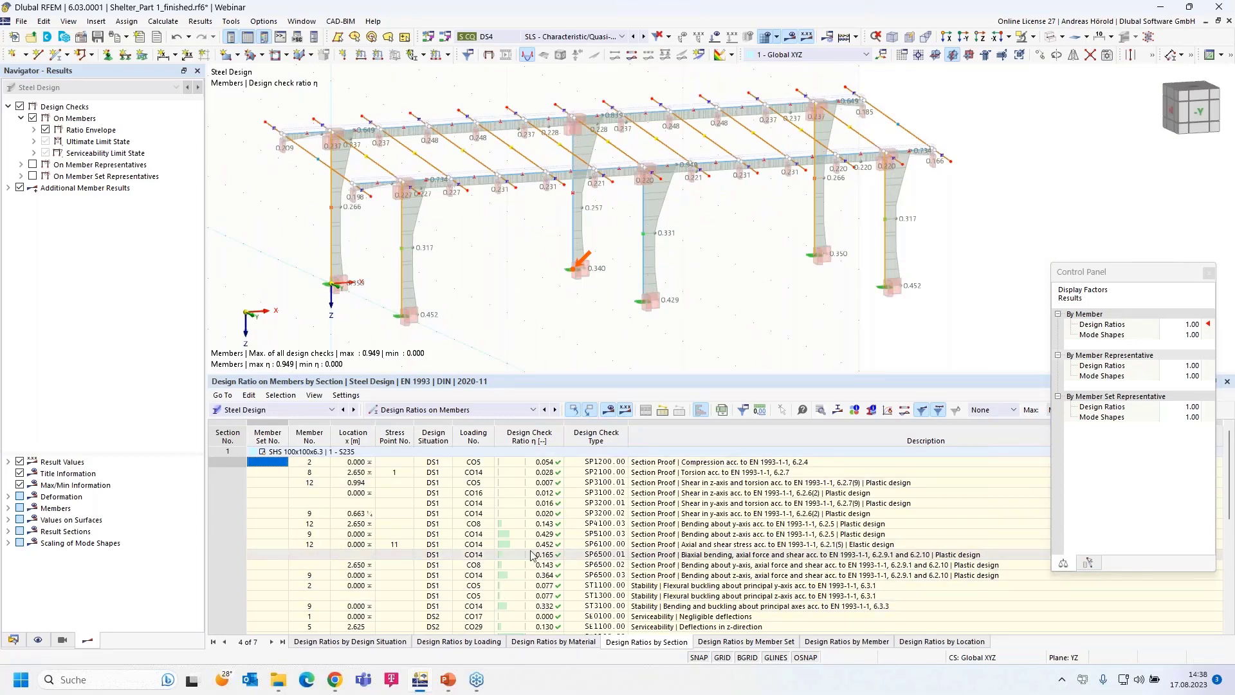
scroll(522, 552, "down", 5)
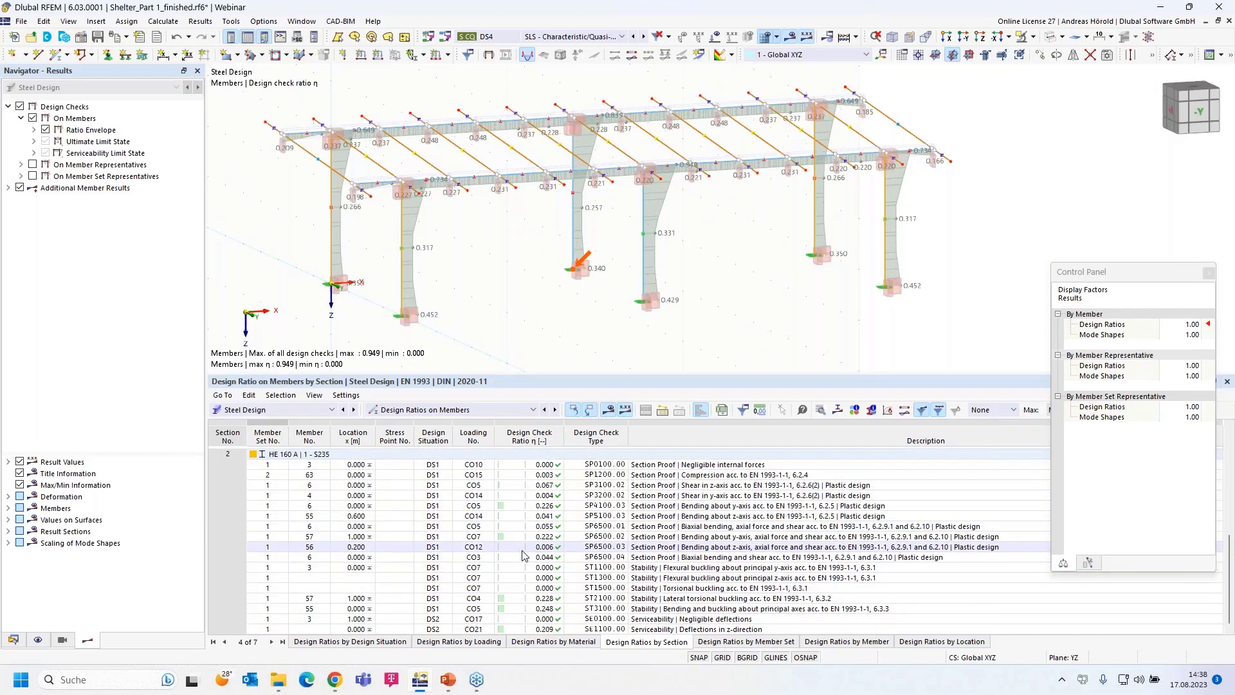
scroll(522, 556, "up", 5)
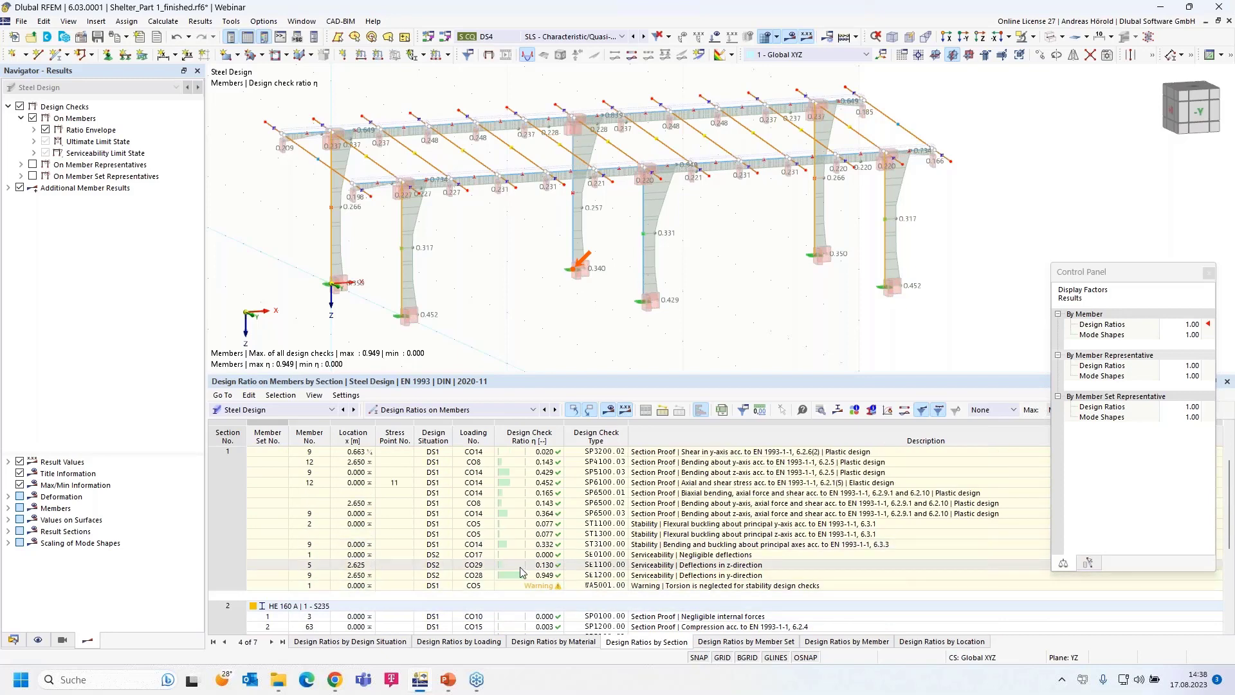
left_click(511, 575)
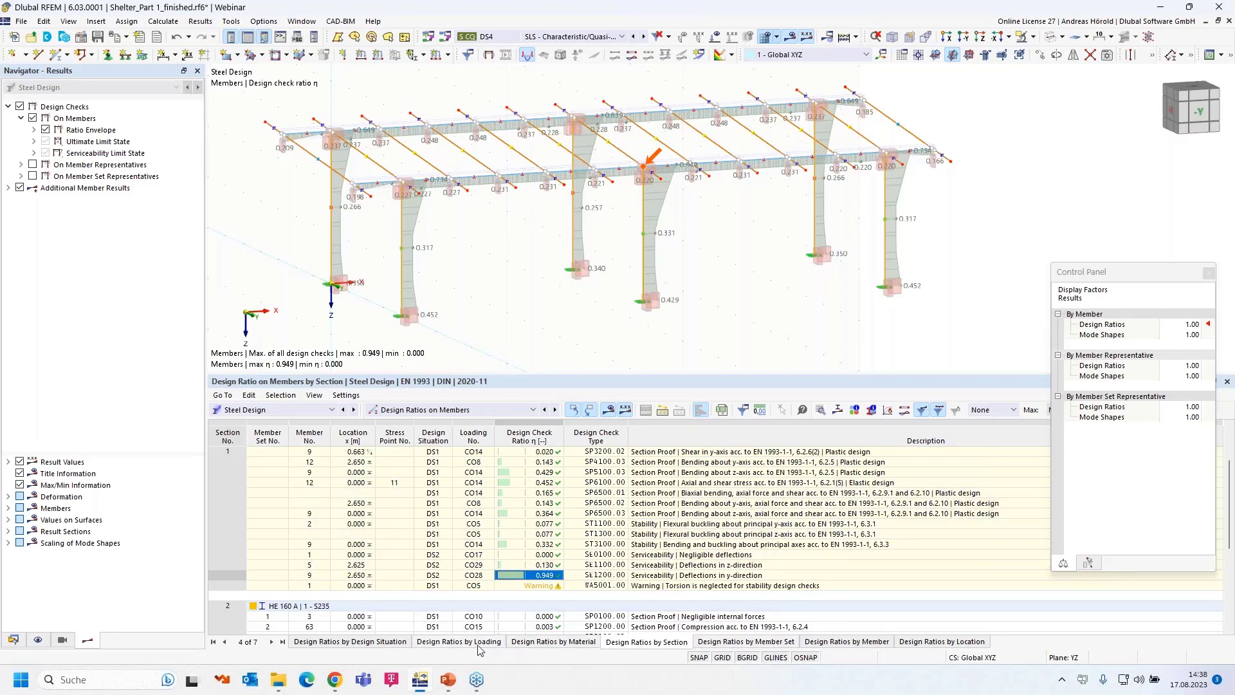
Review the design ratios on members by member set and by location.
left_click(472, 410)
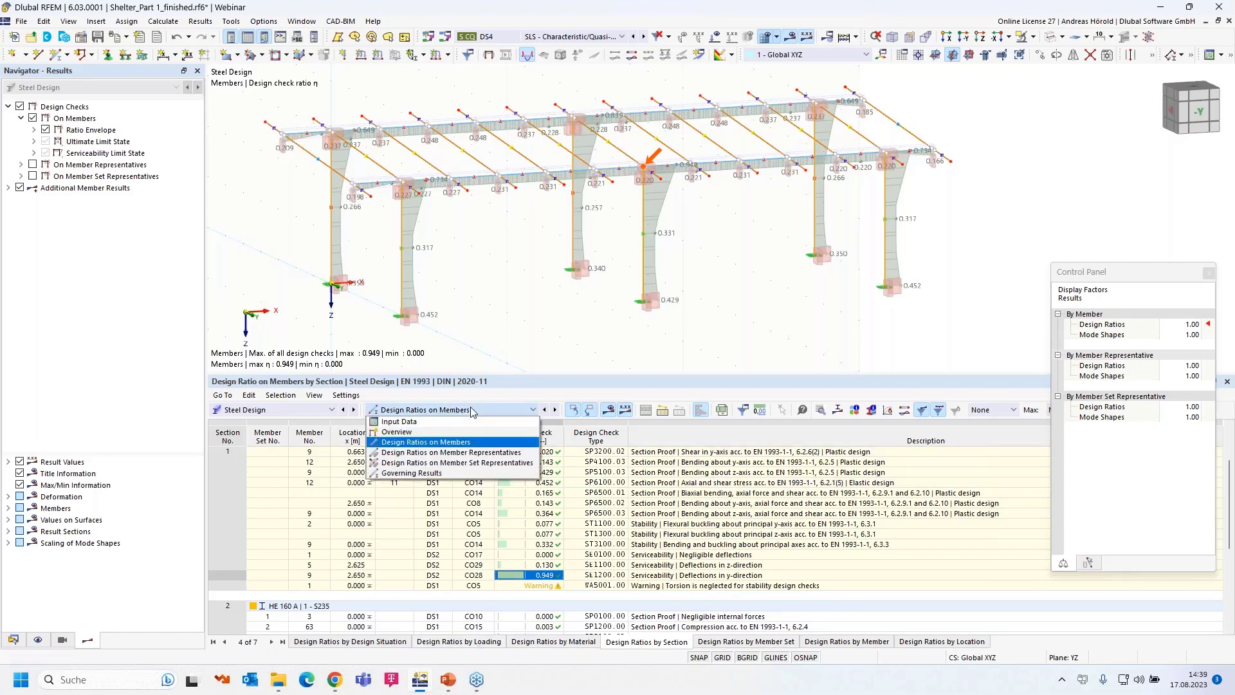
left_click(450, 443)
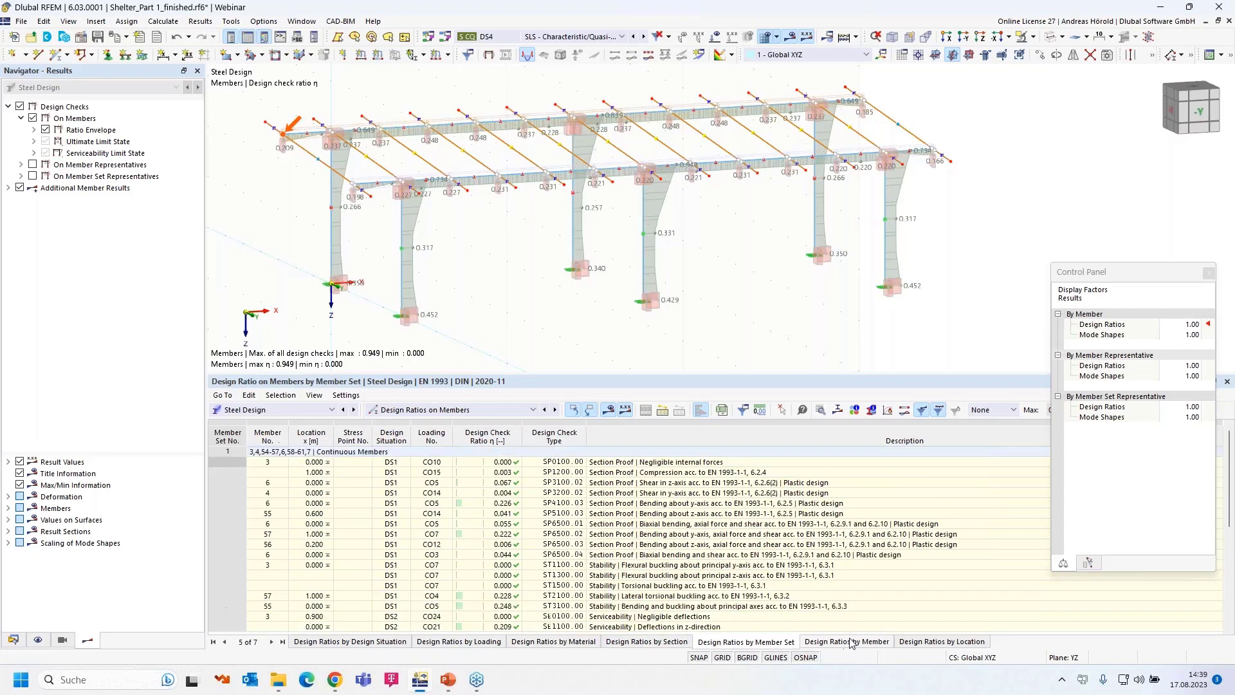
left_click(766, 641)
left_click(904, 641)
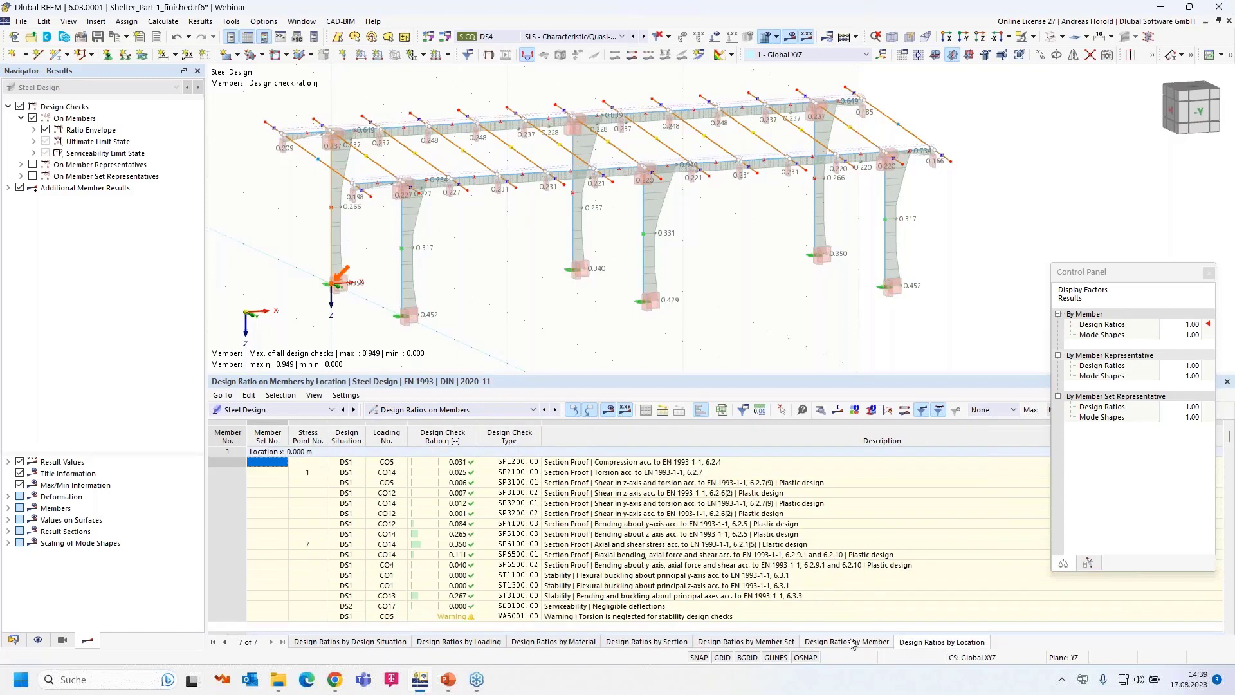
Review the design ratios on member representatives by design situation.
left_click(435, 411)
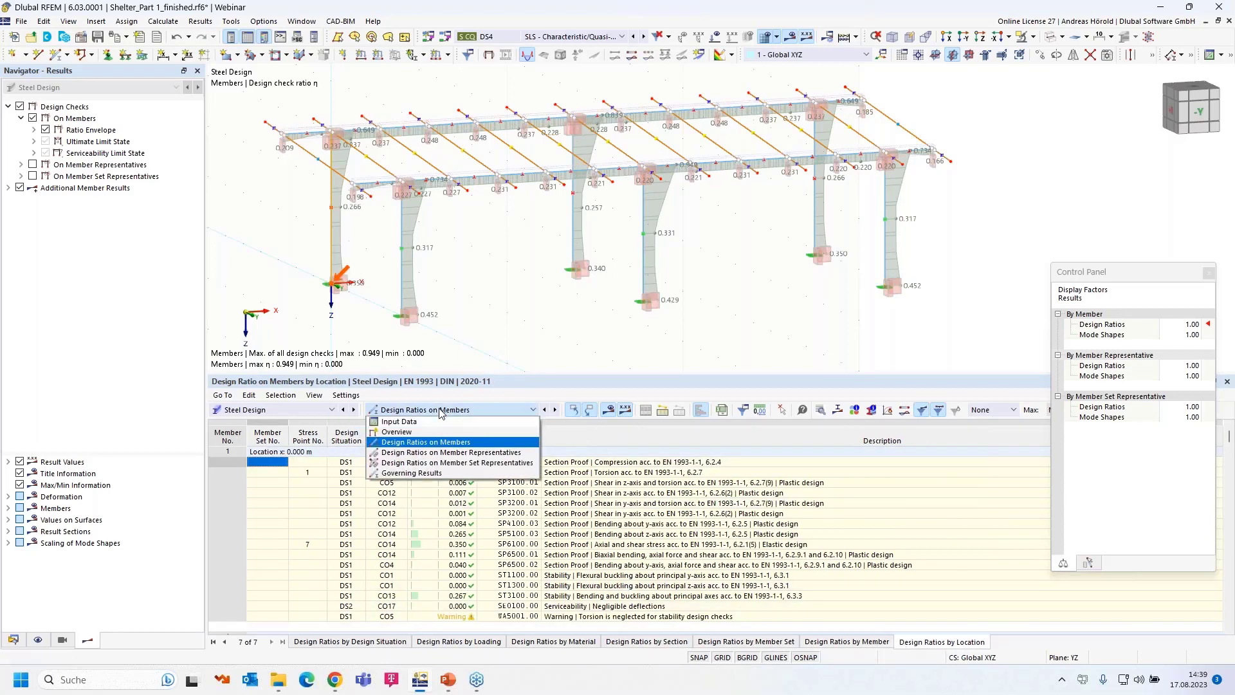
left_click(444, 453)
scroll(453, 483, "down", 2)
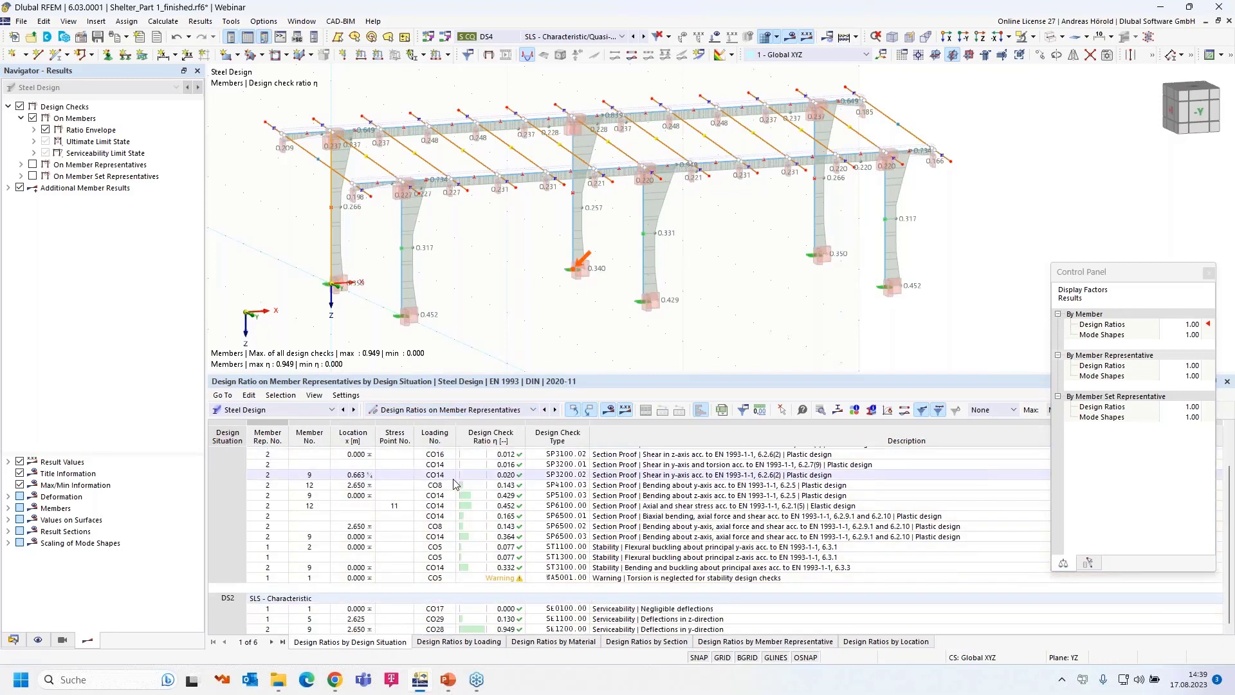
scroll(454, 483, "up", 2)
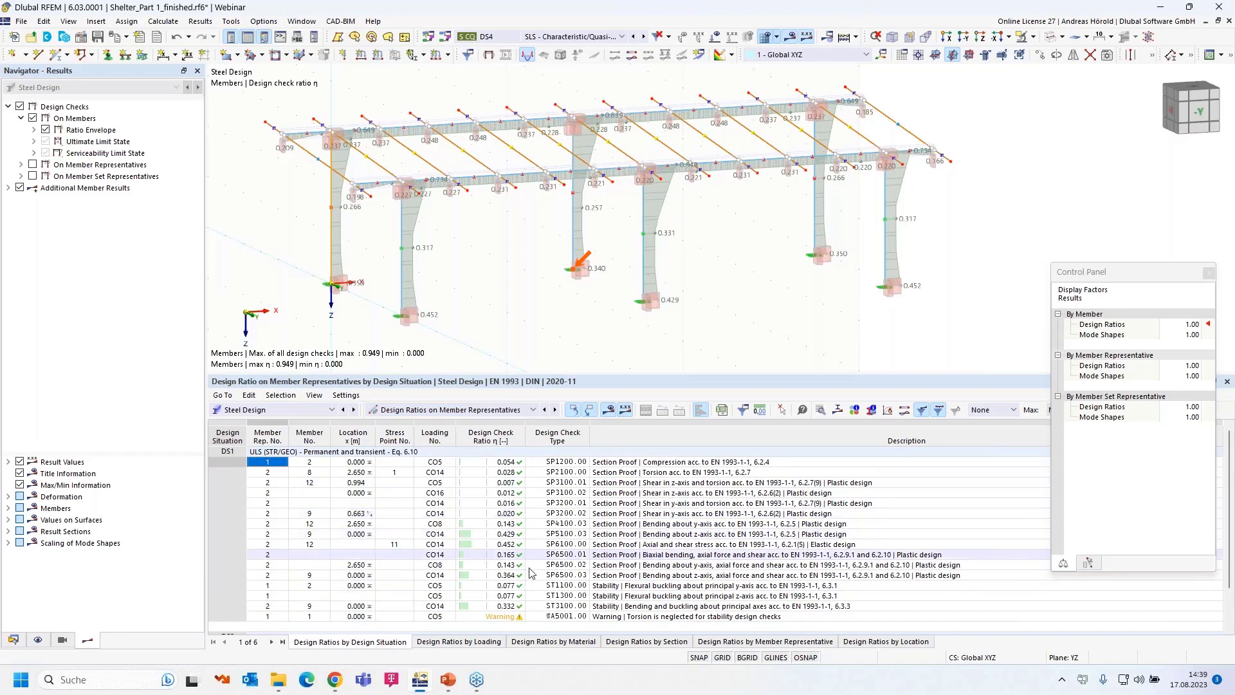
Review the steel design ratios by section on member representatives and on member set representatives.
left_click(646, 642)
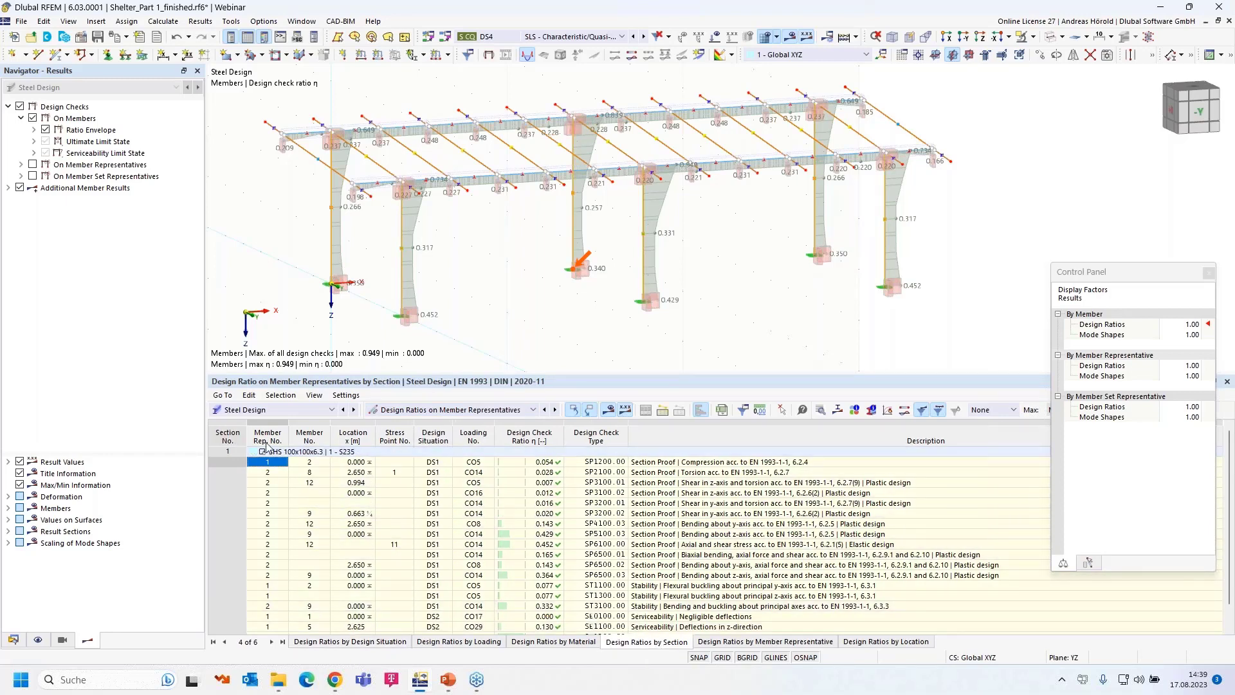
scroll(577, 537, "down", 1)
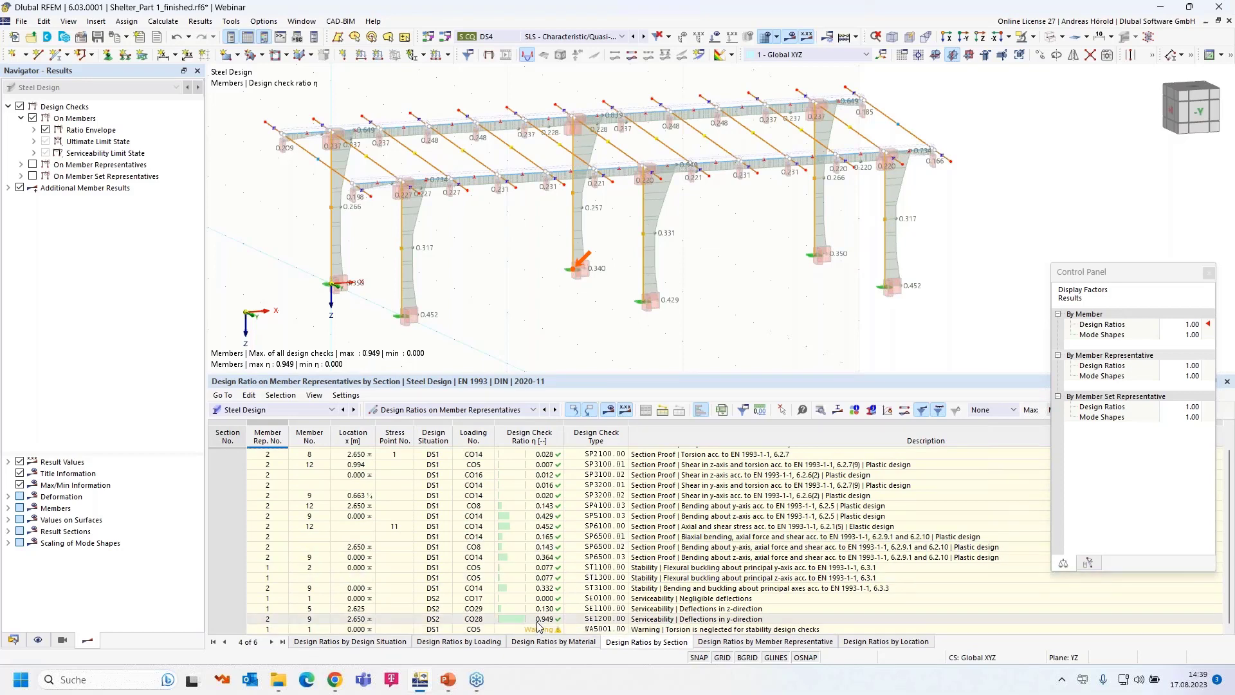
scroll(539, 624, "up", 1)
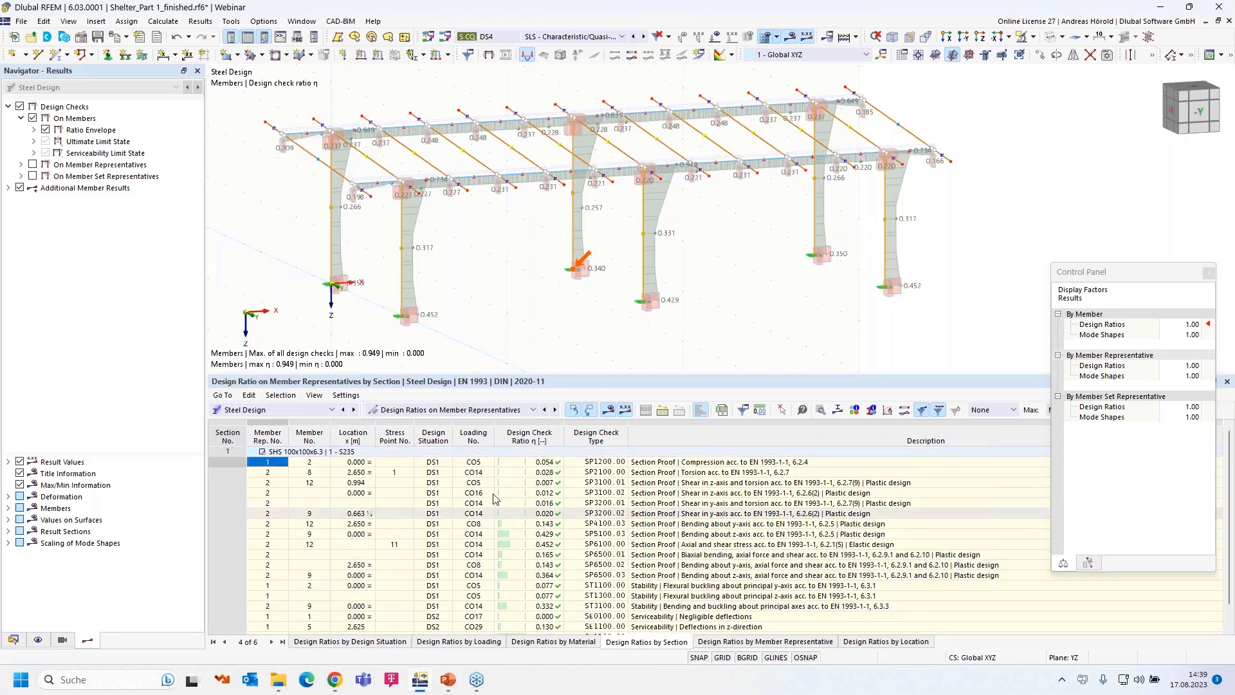
left_click(510, 409)
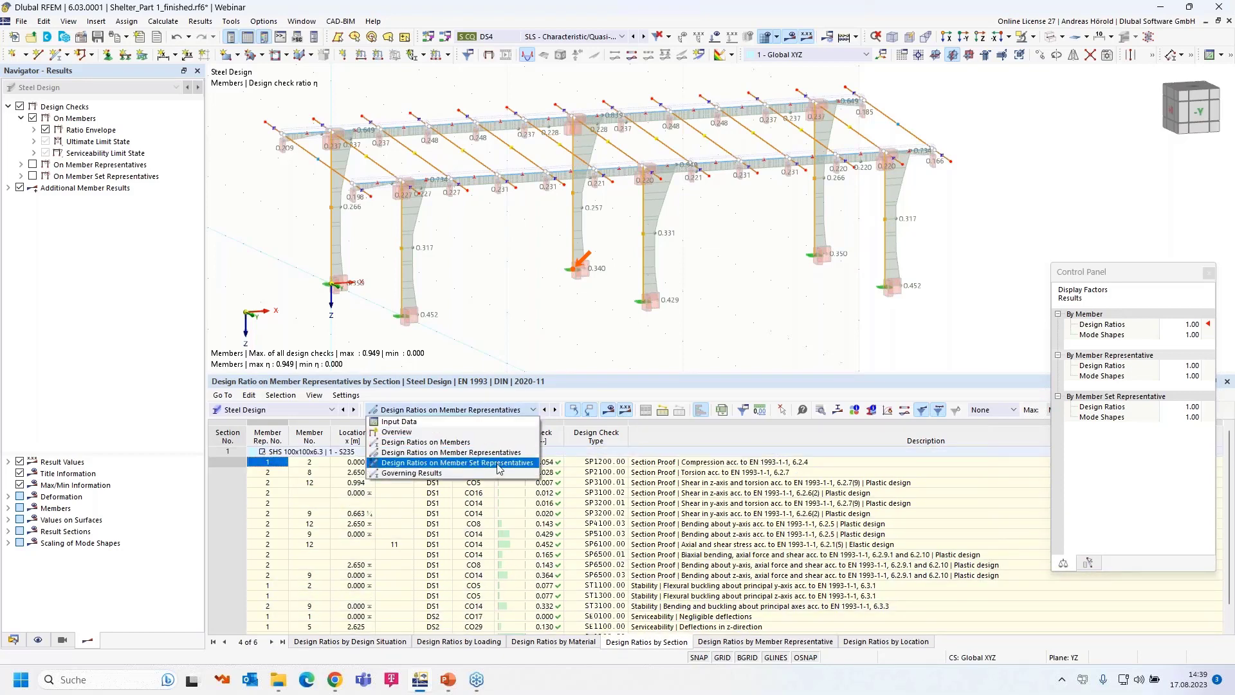
left_click(501, 463)
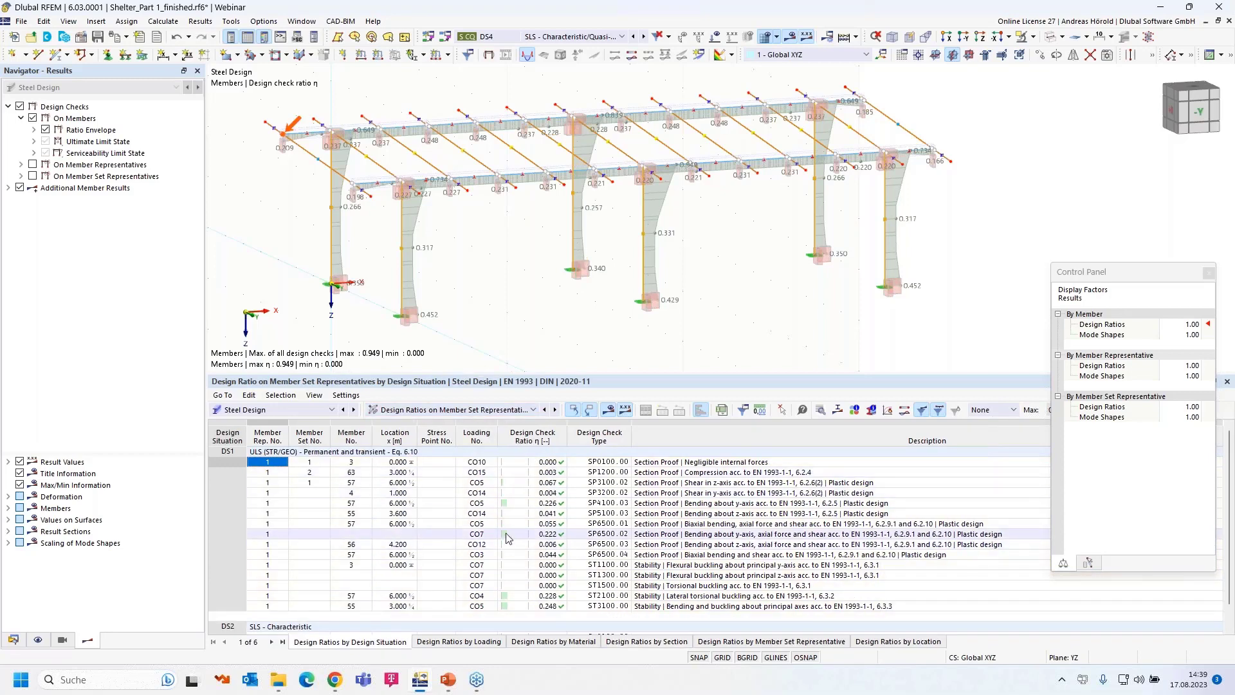
left_click(645, 642)
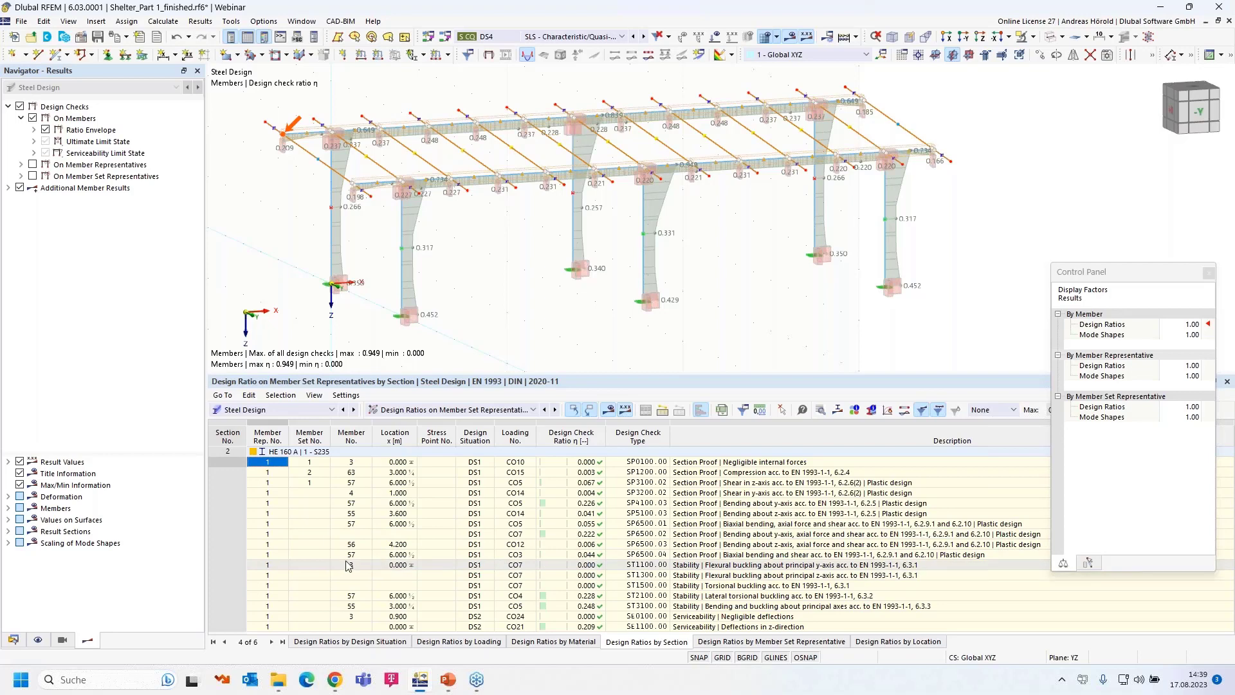
Change section 2 to the standardized I-section HE 120 A (EN 10365:2017) from the section library, accepting the deletion of all results.
left_click(13, 639)
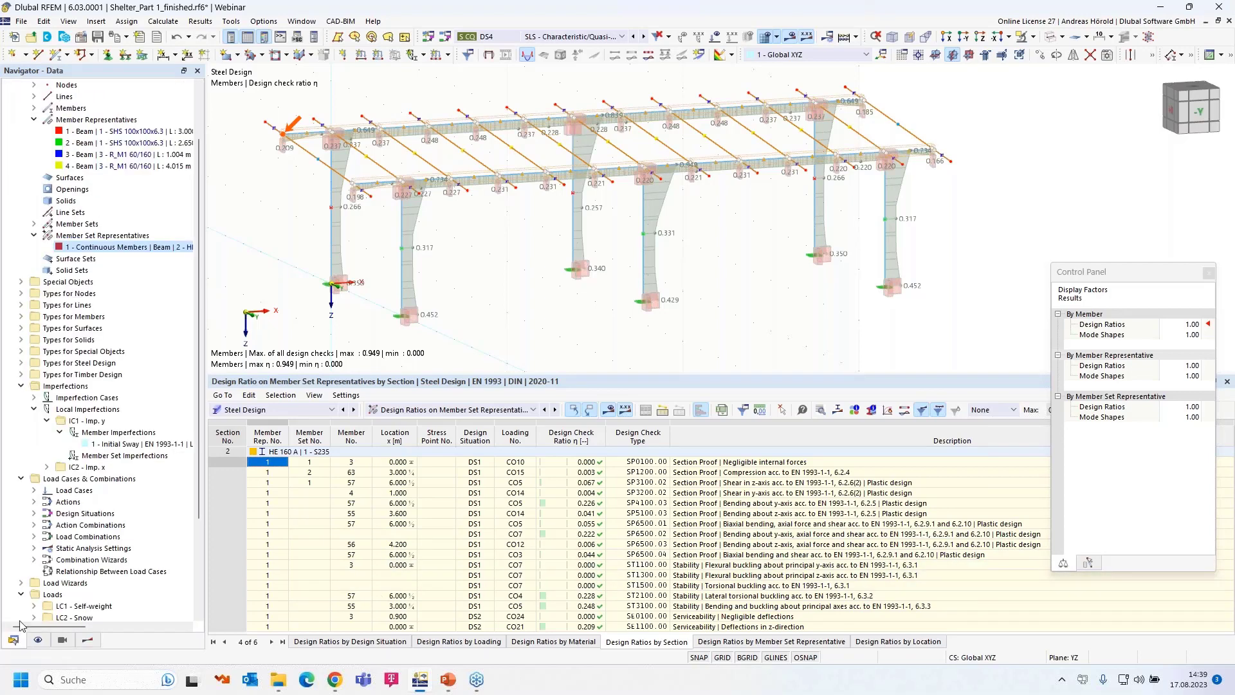
scroll(61, 347, "up", 2)
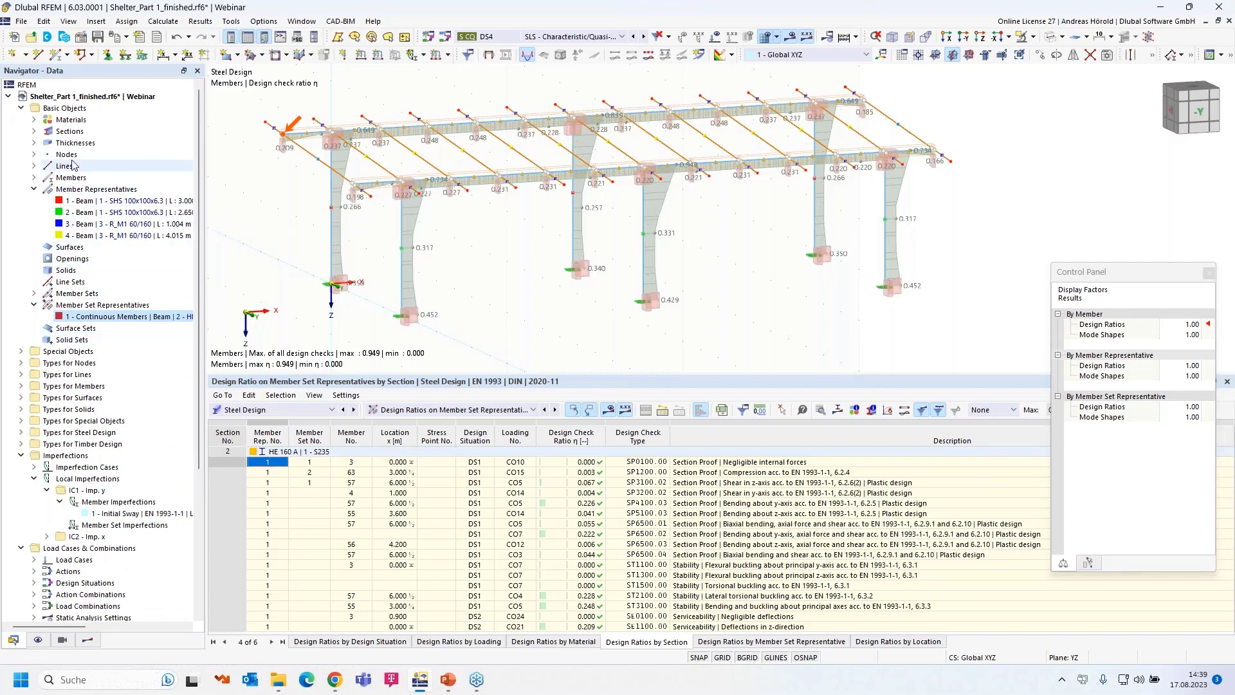
left_click(34, 131)
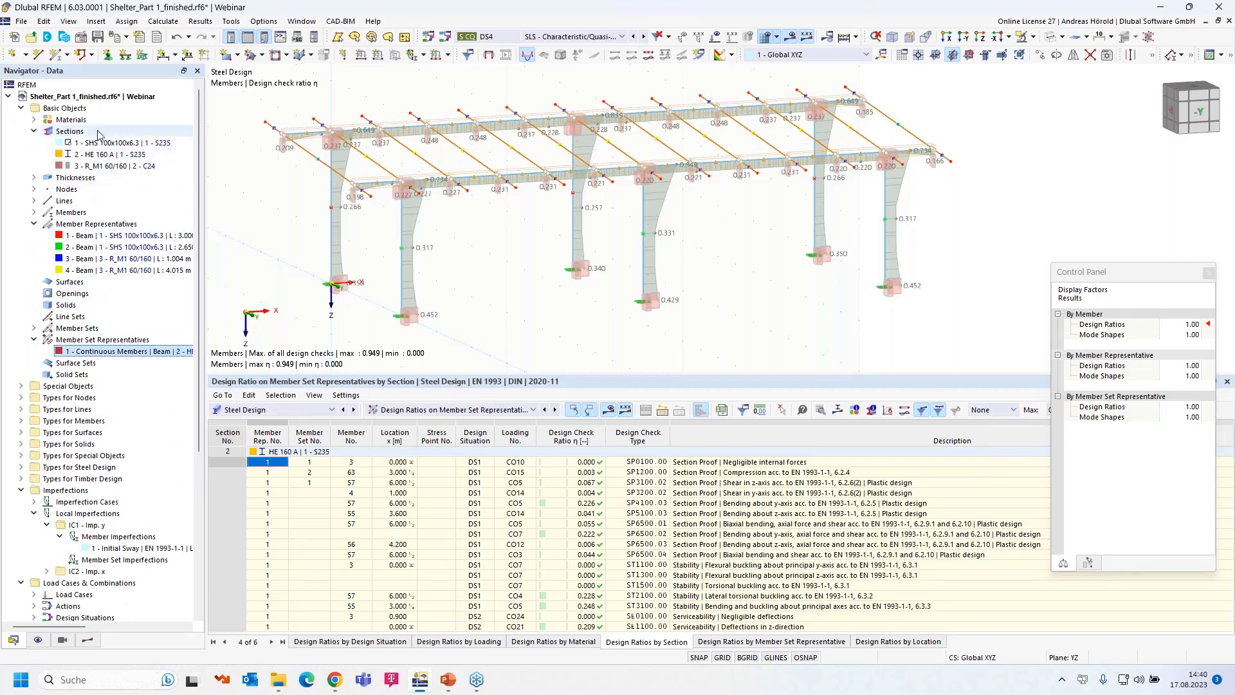
right_click(95, 155)
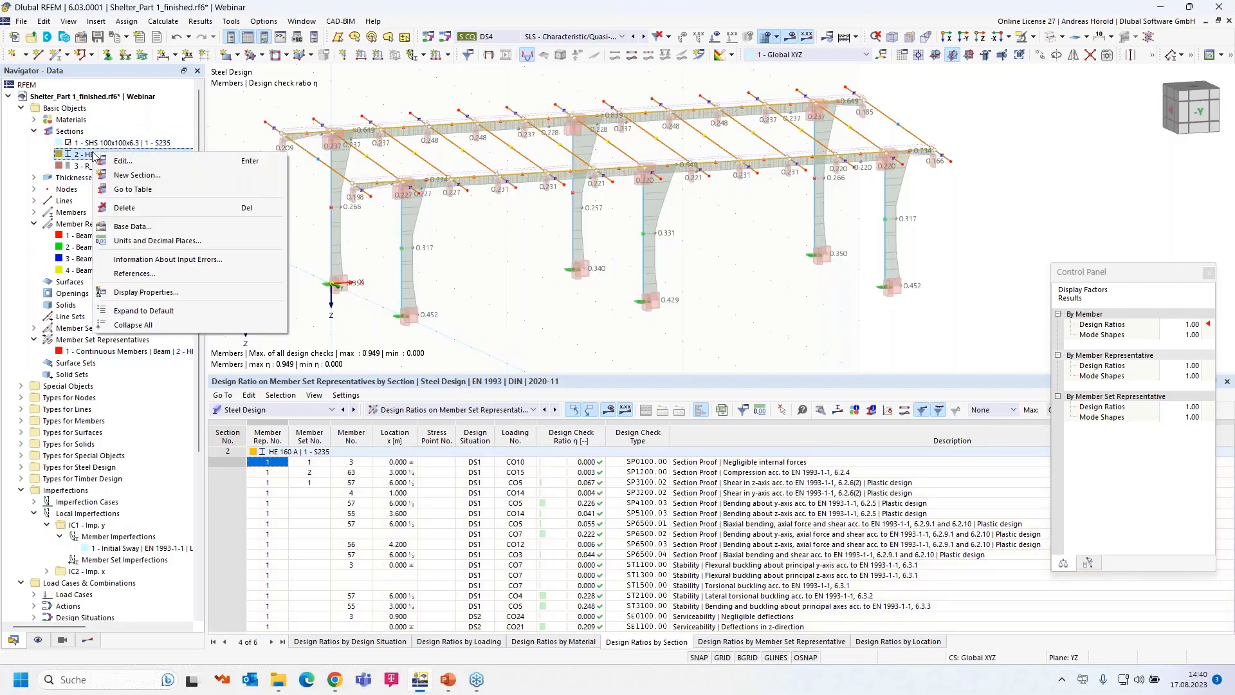
left_click(132, 164)
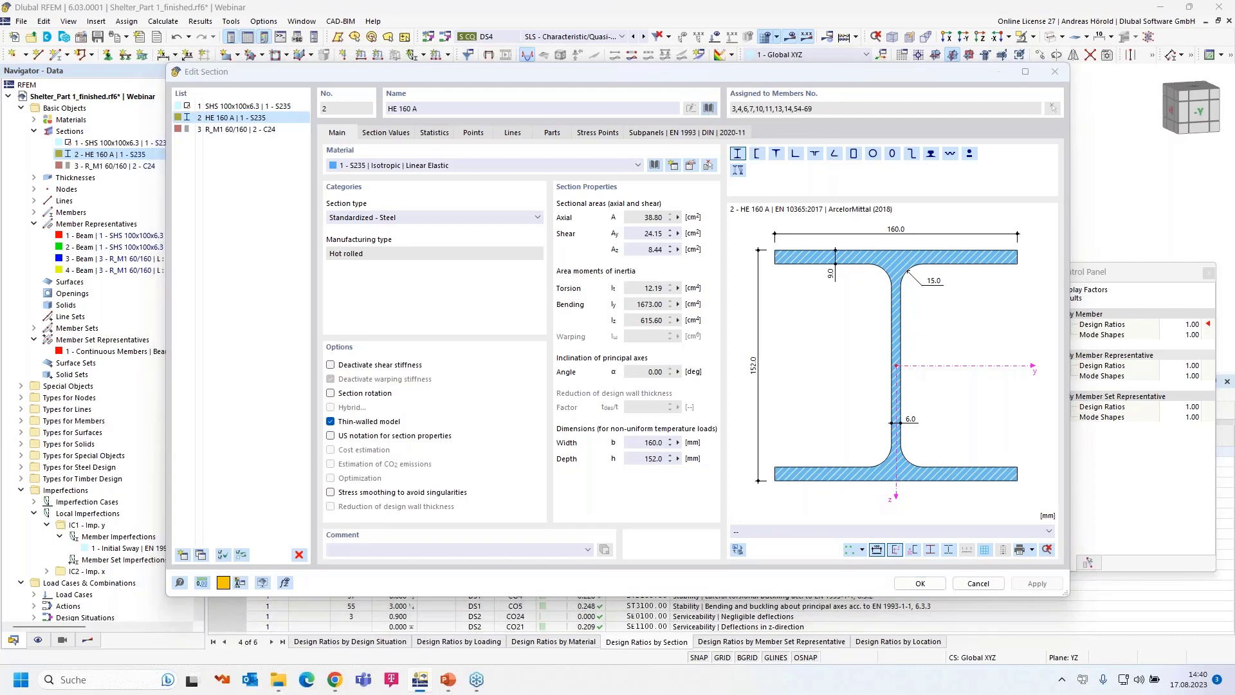
left_click(709, 108)
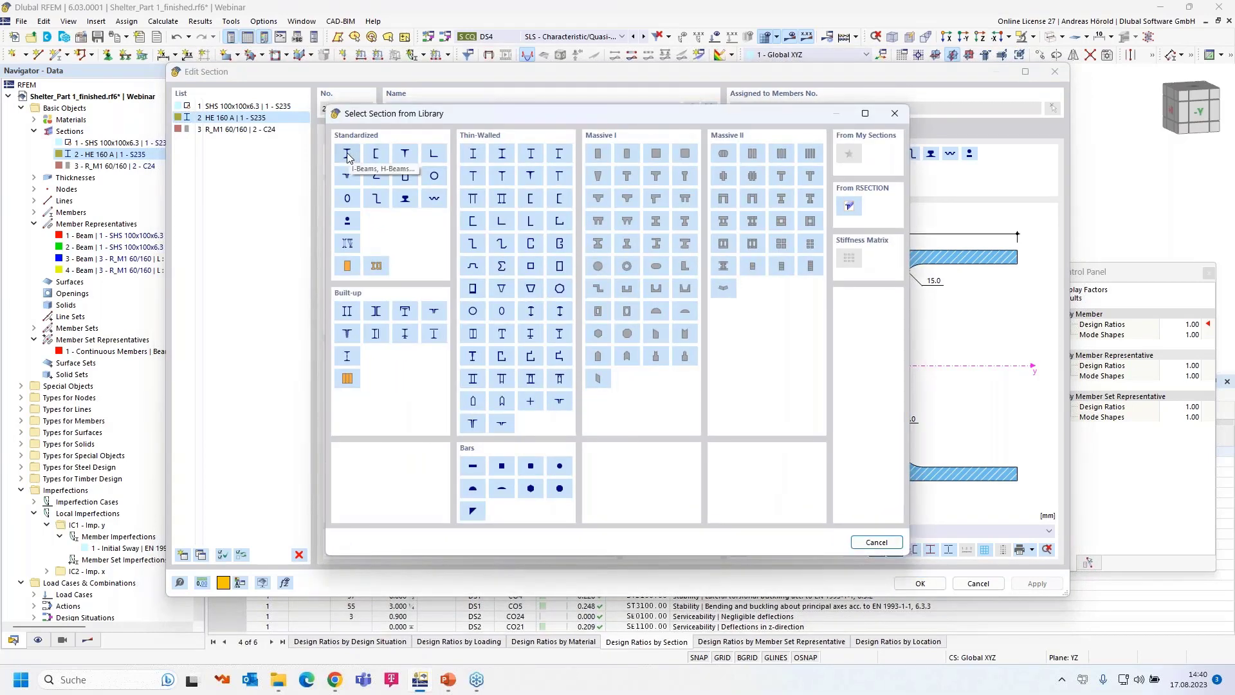
left_click(347, 155)
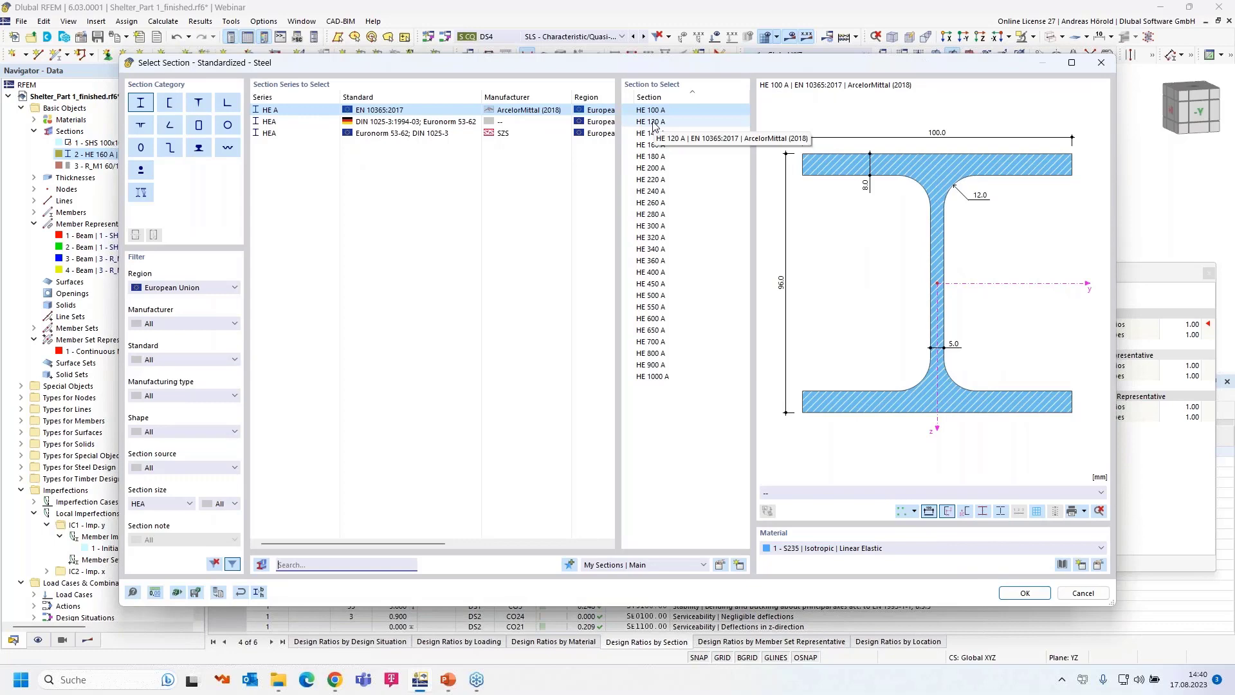
left_click(653, 122)
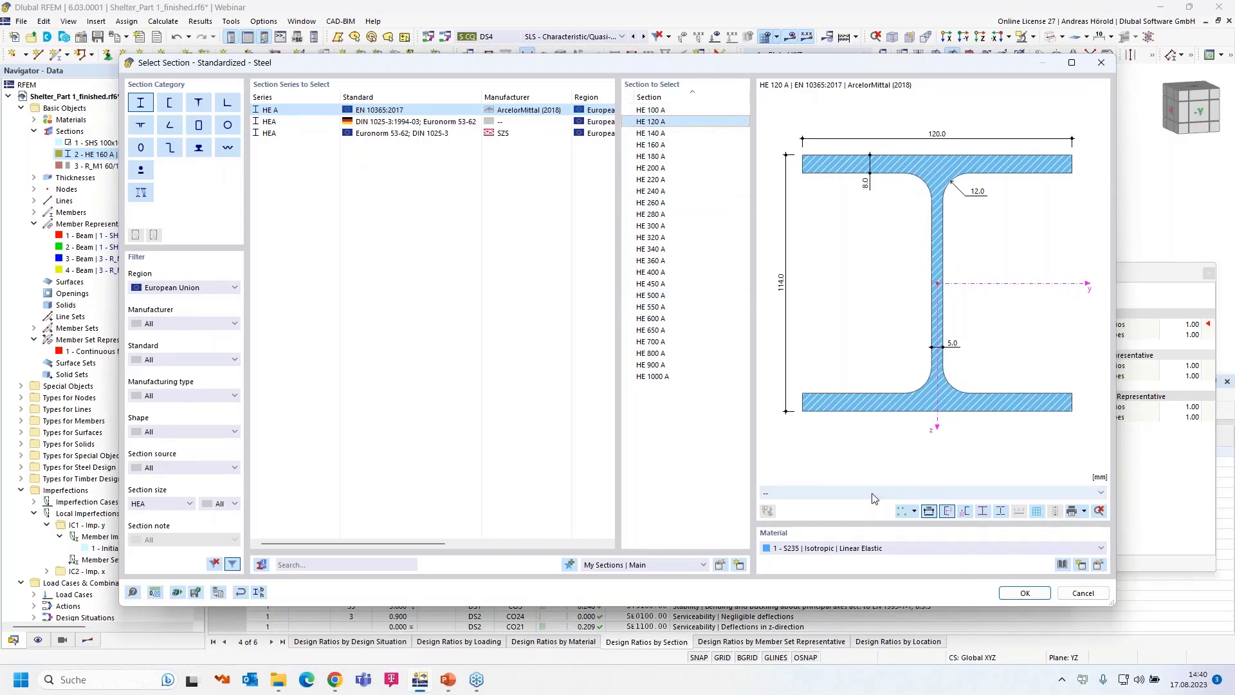
left_click(1022, 593)
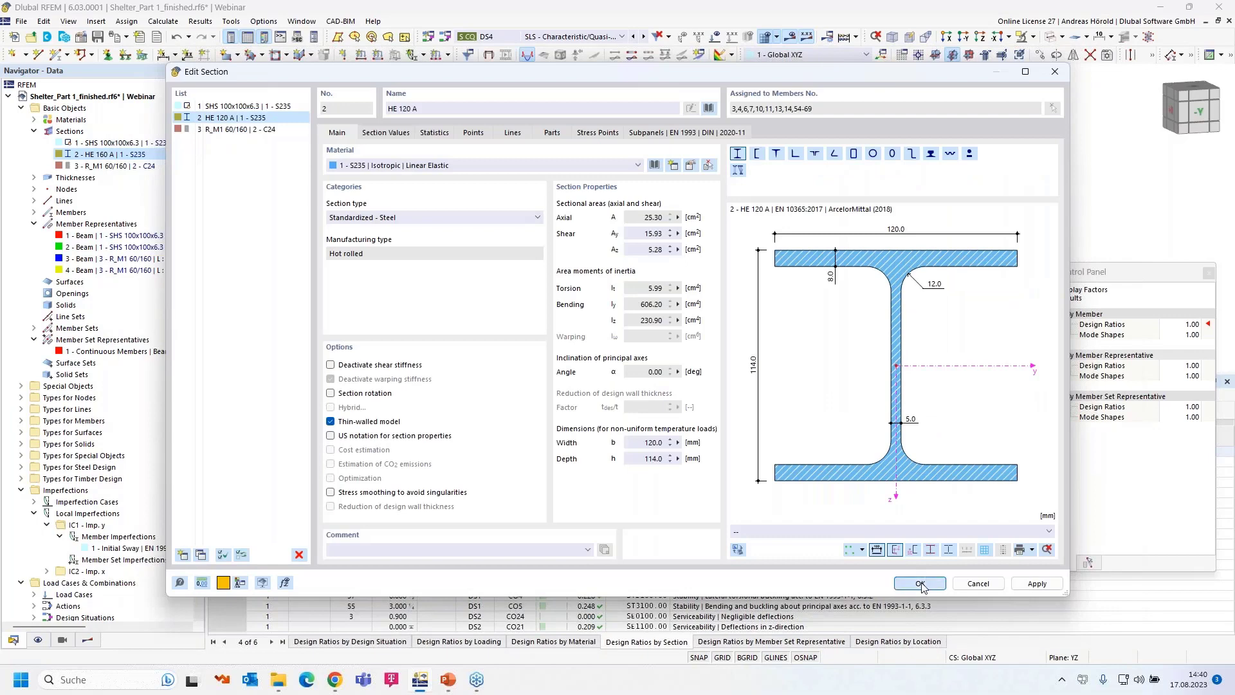
left_click(921, 584)
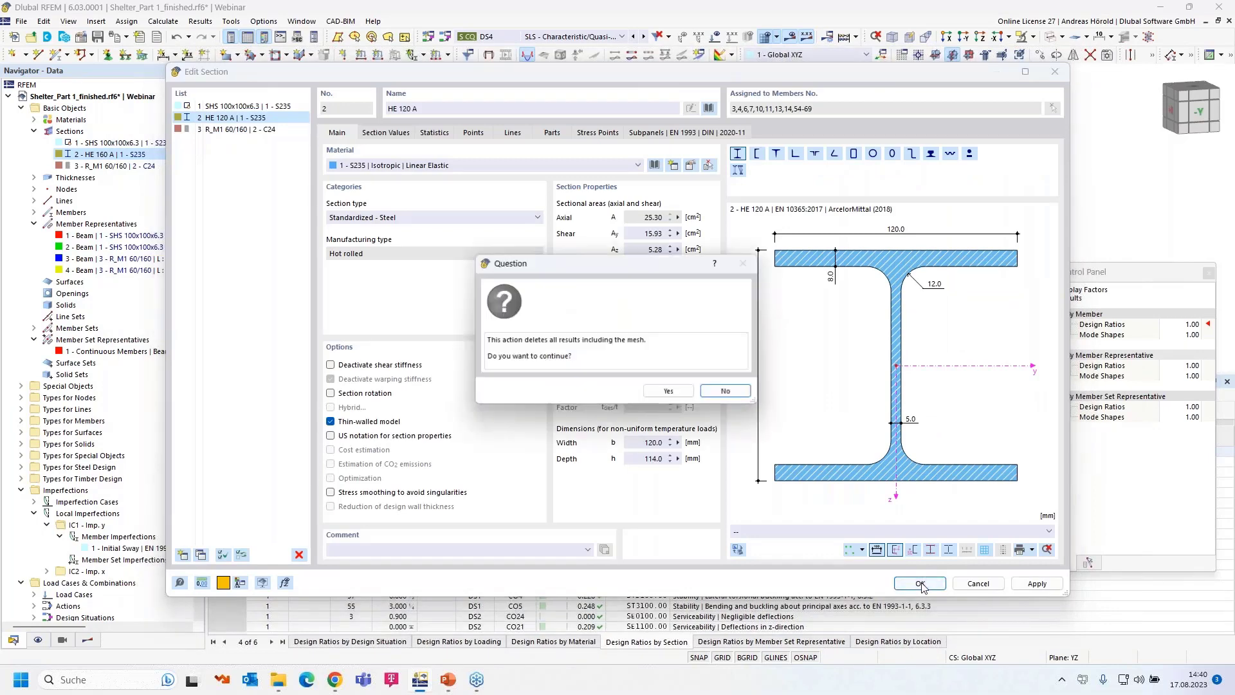
left_click(668, 393)
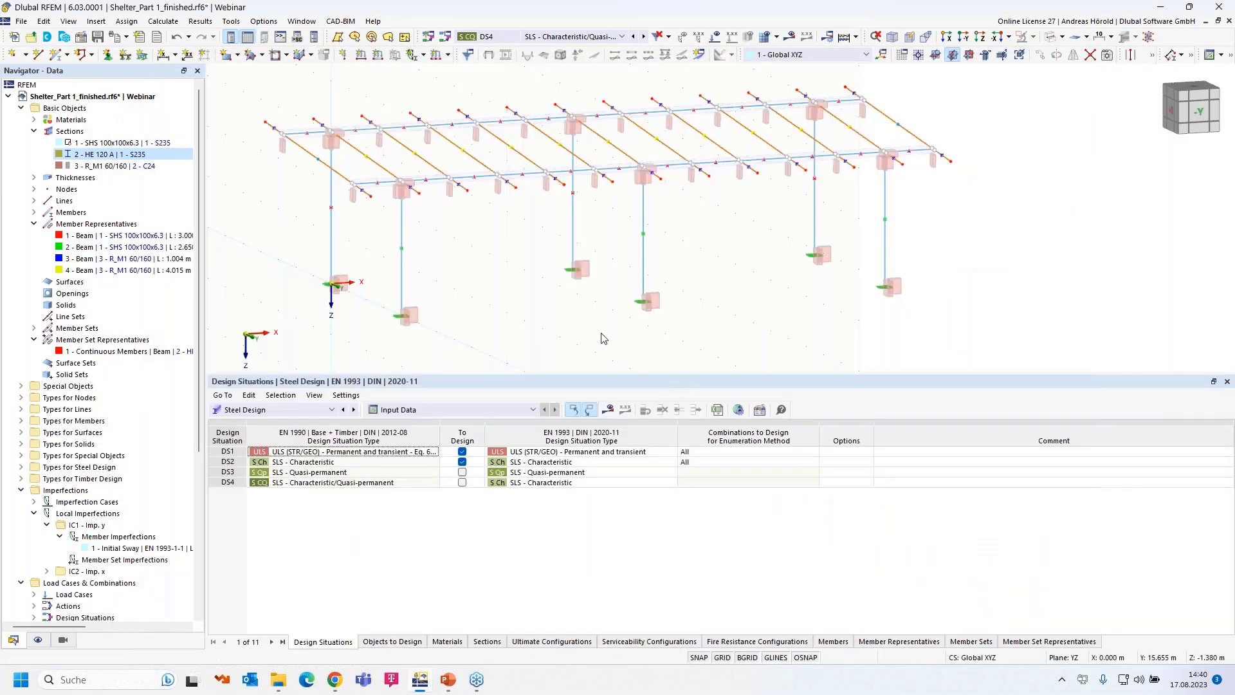
Set the z-axis support length of the Timber design support to 120 mm and check it at another purlin support.
left_click_drag(625, 376, 642, 490)
scroll(527, 315, "up", 6)
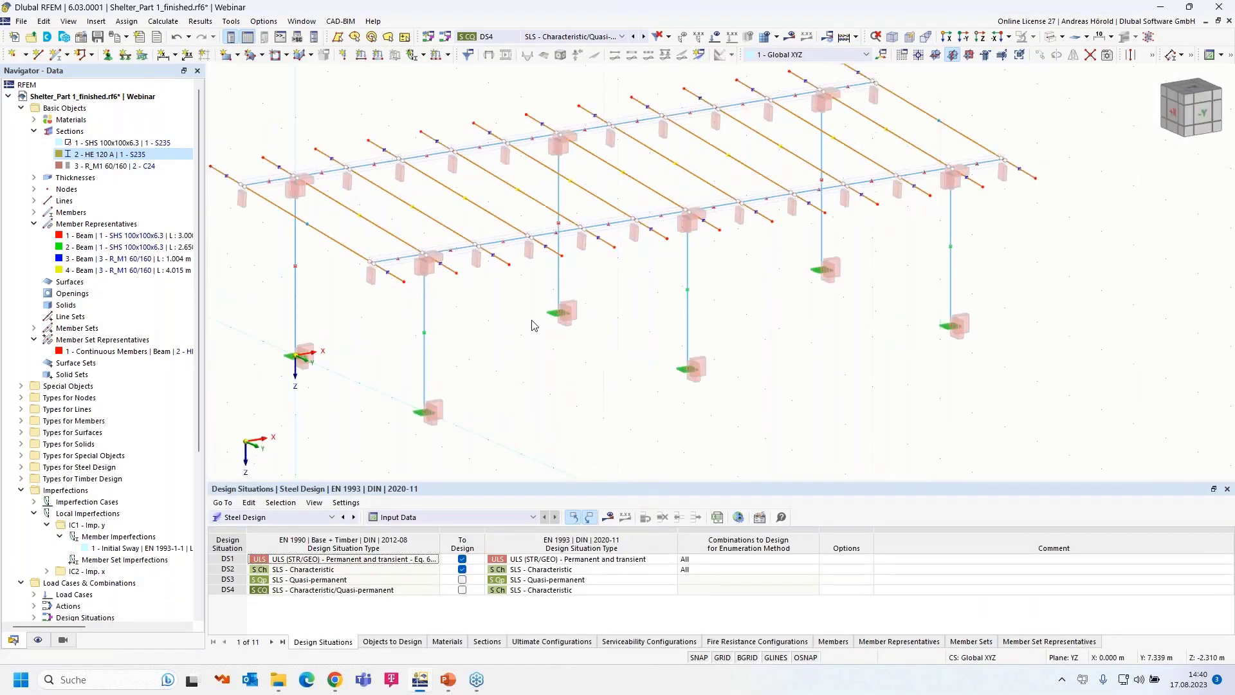
scroll(513, 289, "down", 5)
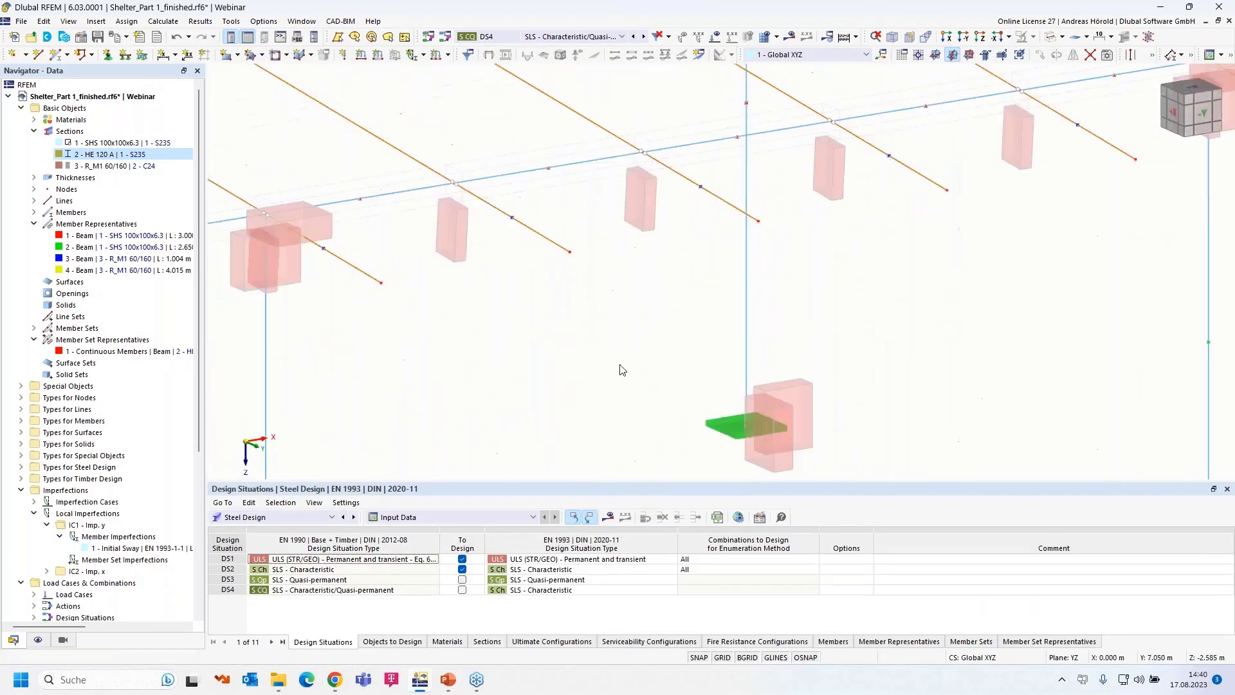
double_click(638, 225)
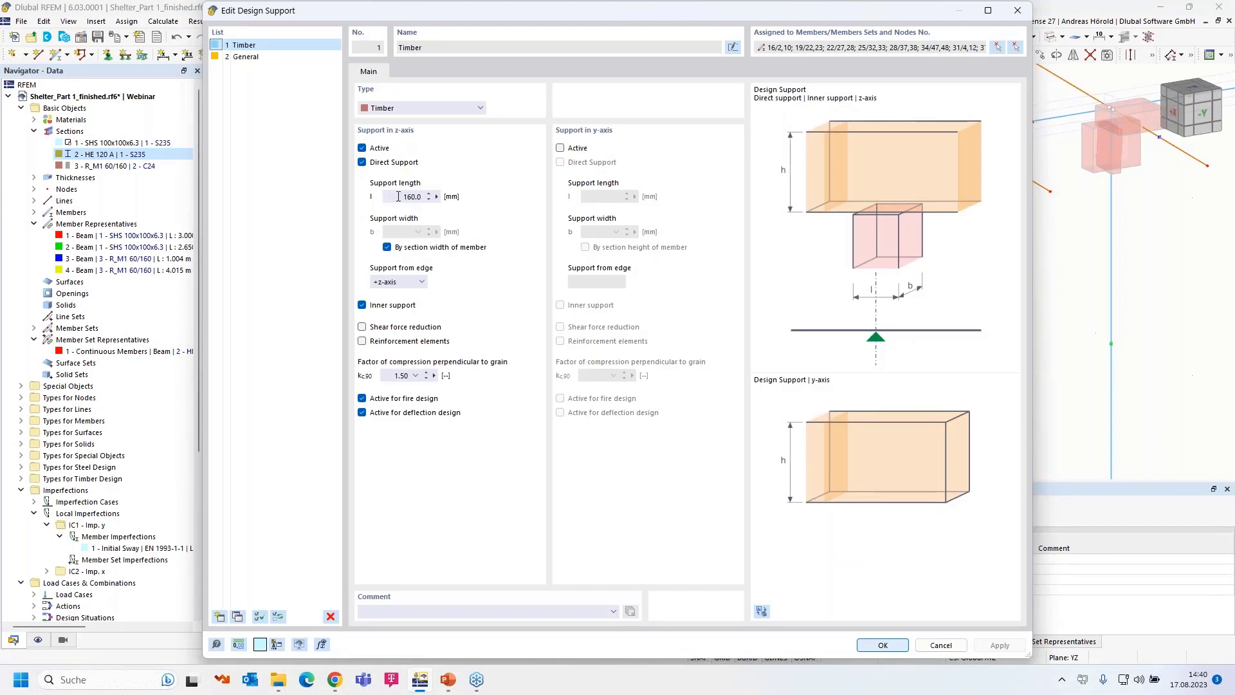
double_click(400, 194)
type("120")
left_click(884, 644)
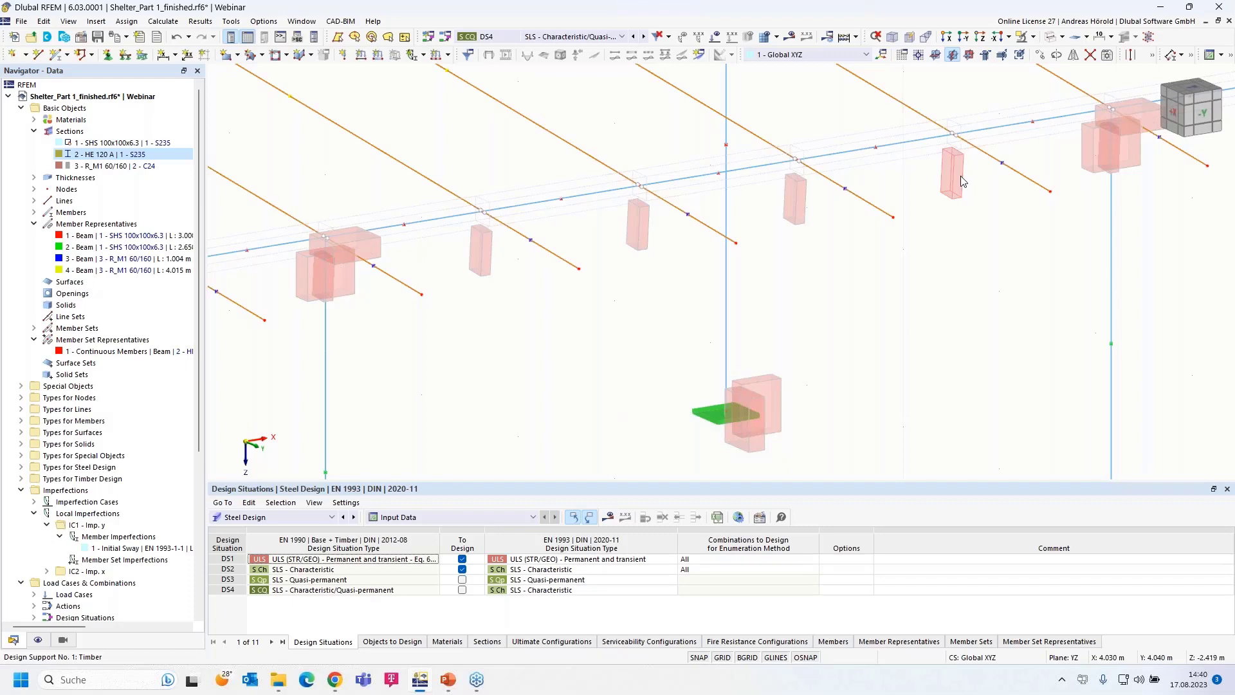
double_click(962, 181)
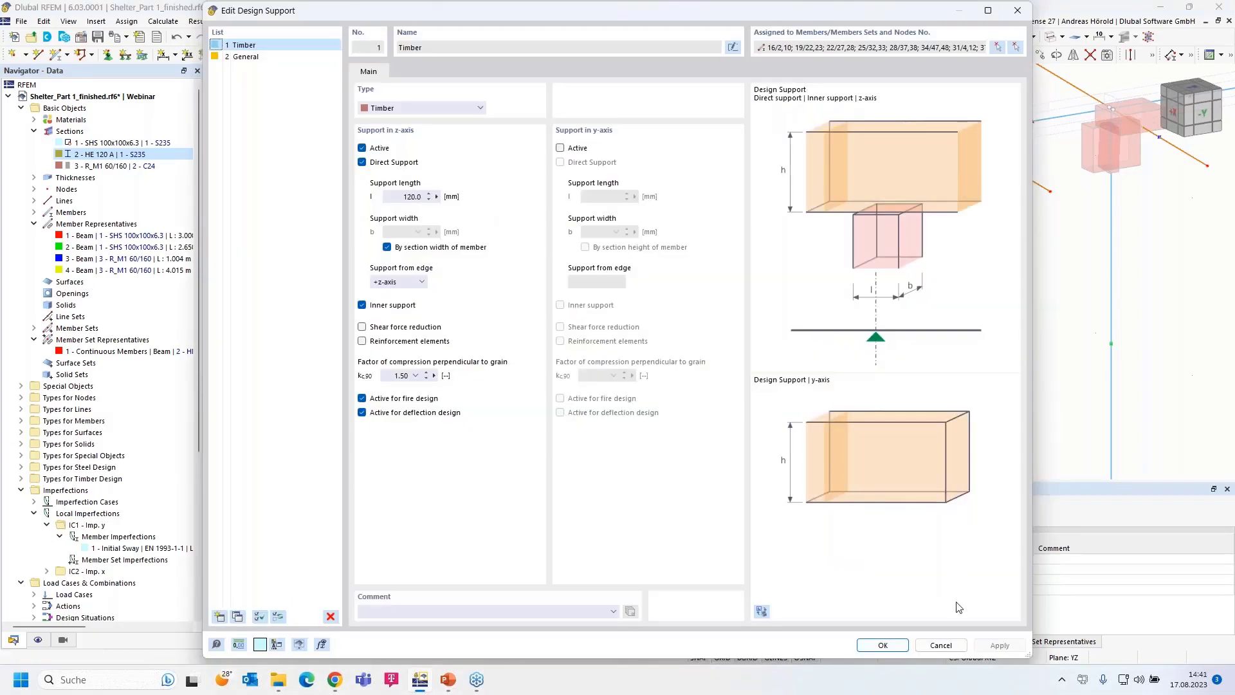
left_click(939, 645)
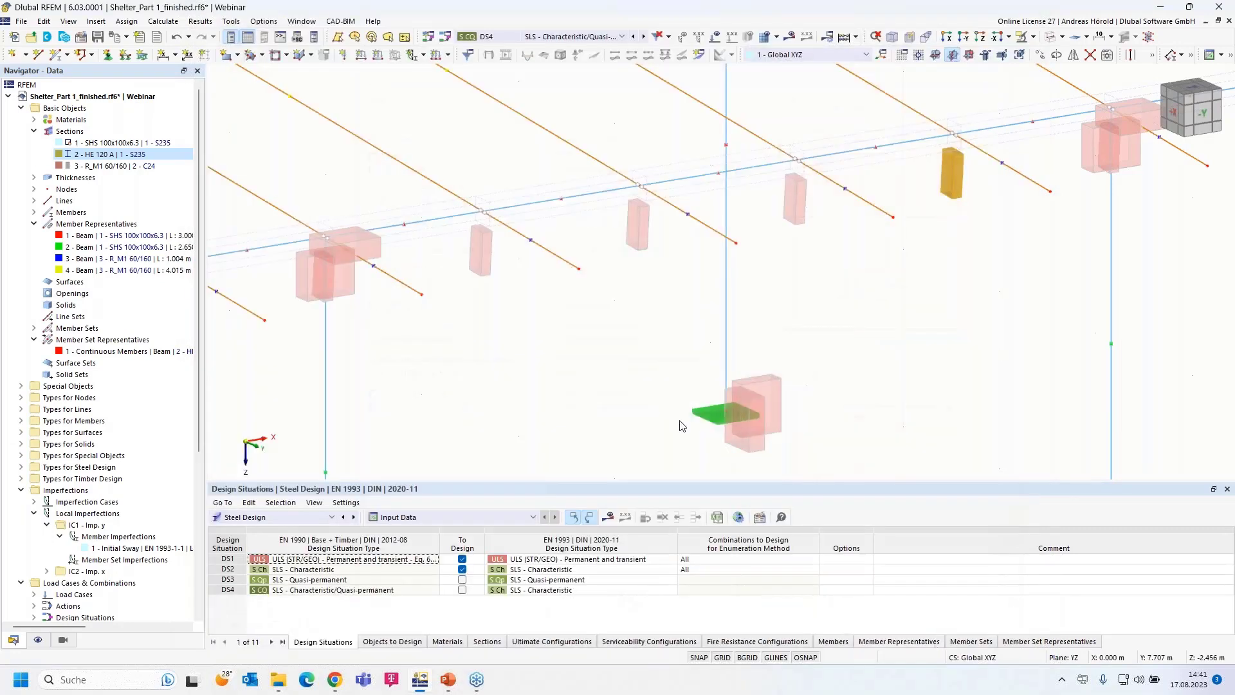
Recalculate the whole model and switch the results from Static Analysis to Steel Design.
scroll(681, 426, "down", 5)
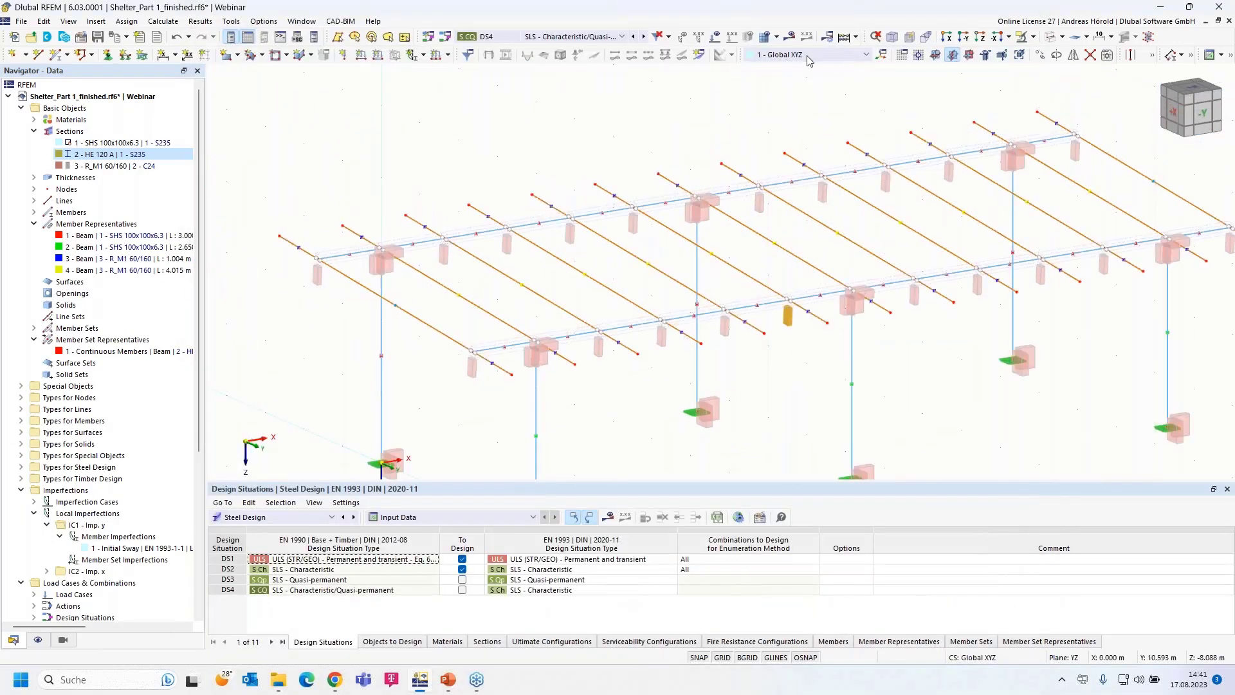
left_click(844, 38)
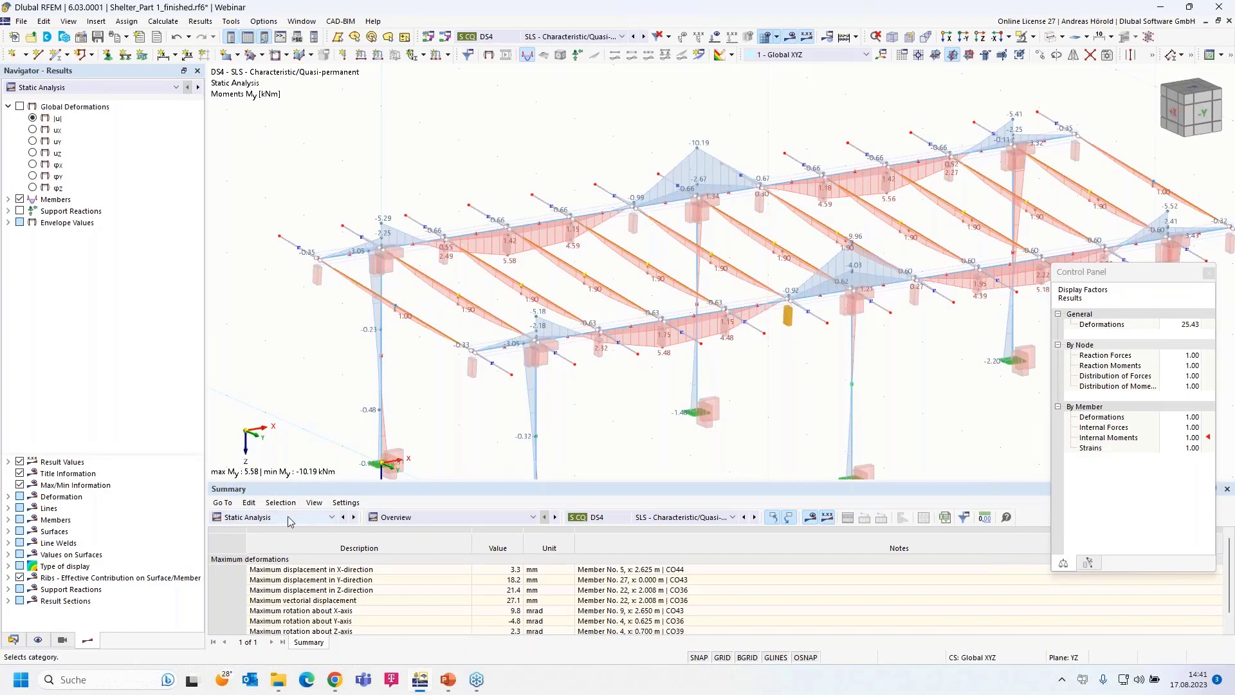
left_click(269, 522)
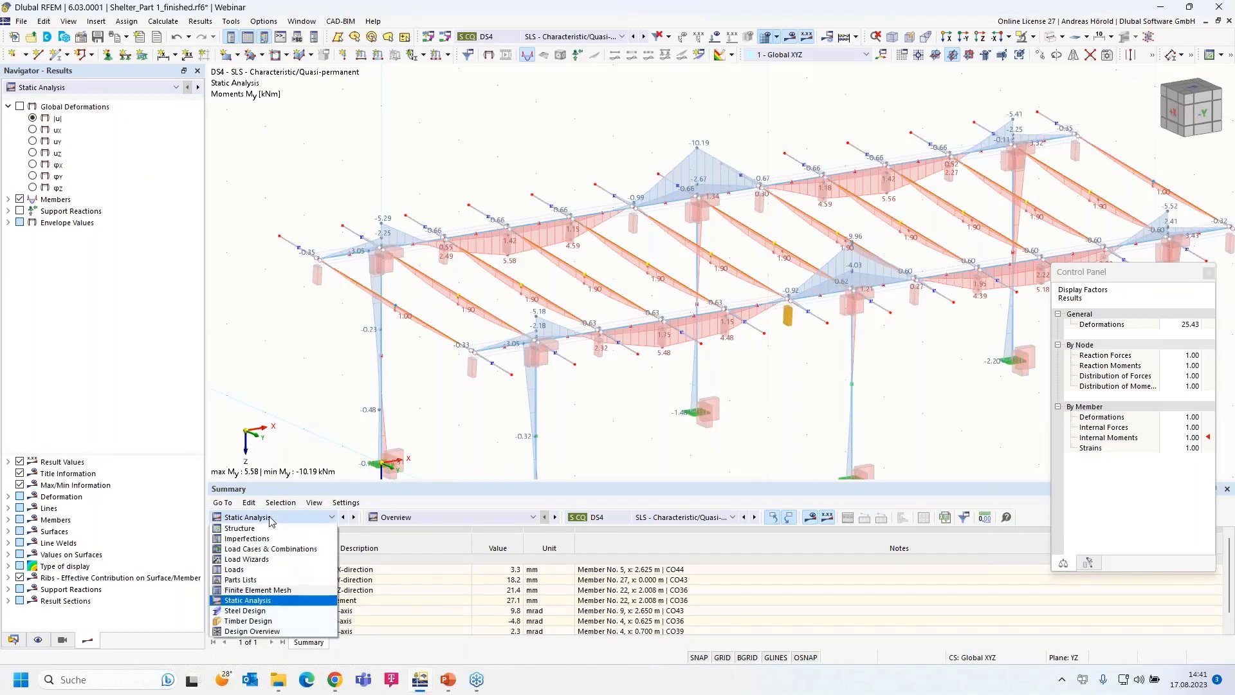
left_click(265, 612)
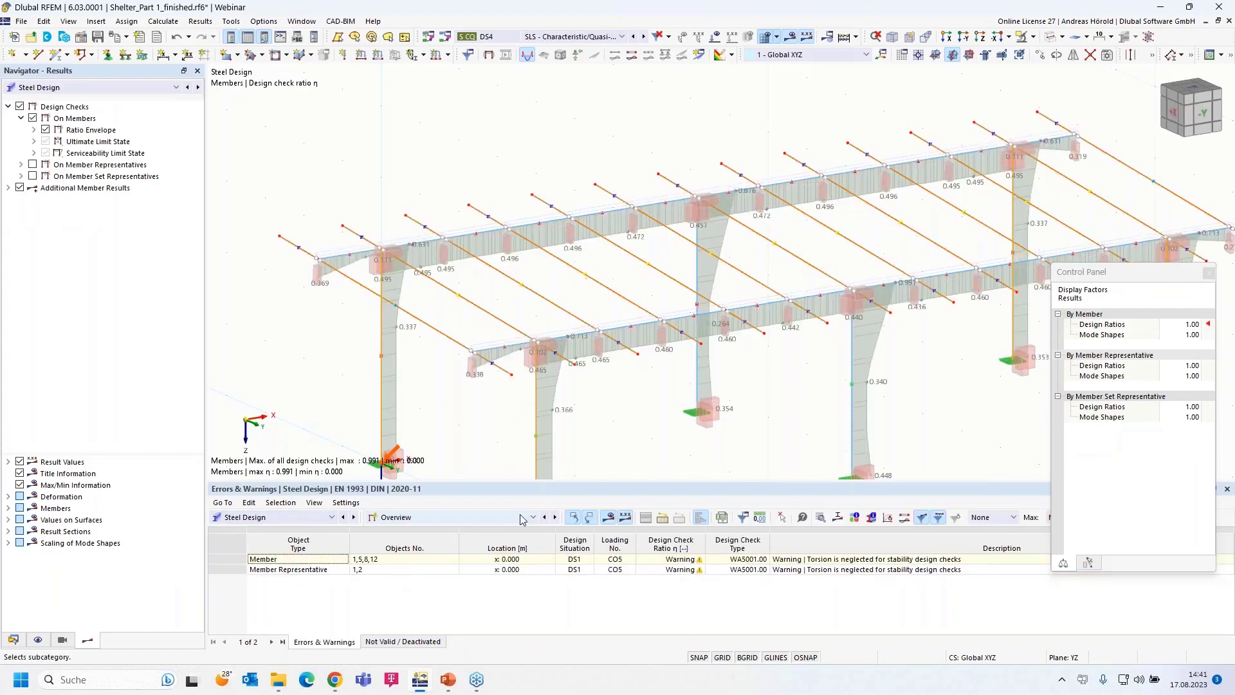
Examine the design ratios on members by section for SHS 100x100x6.3 and HE 120 A, including the deflection checks.
left_click(476, 518)
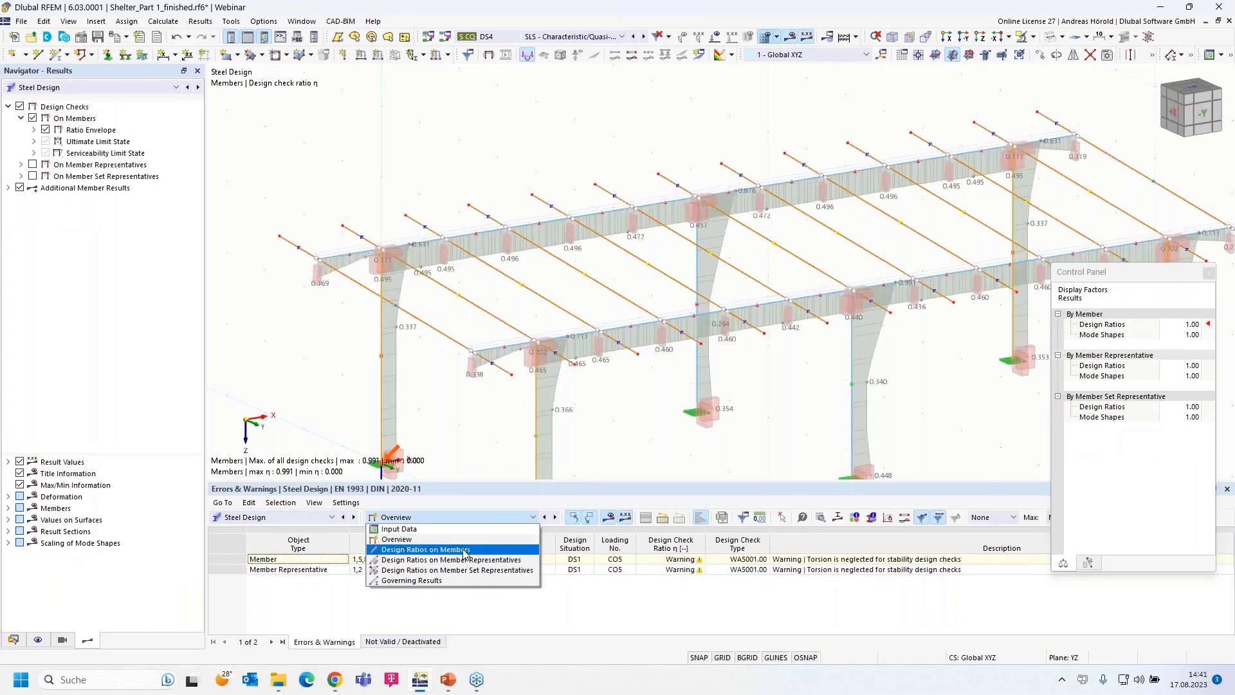
left_click(465, 550)
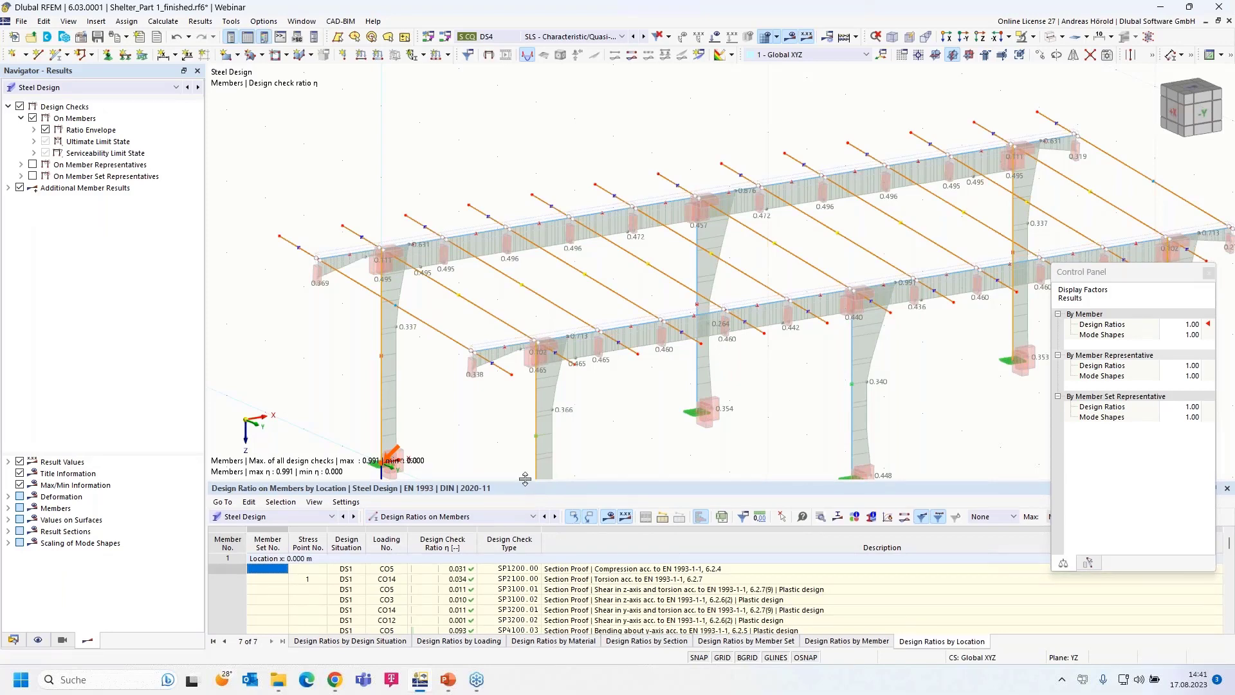
left_click_drag(526, 481, 528, 415)
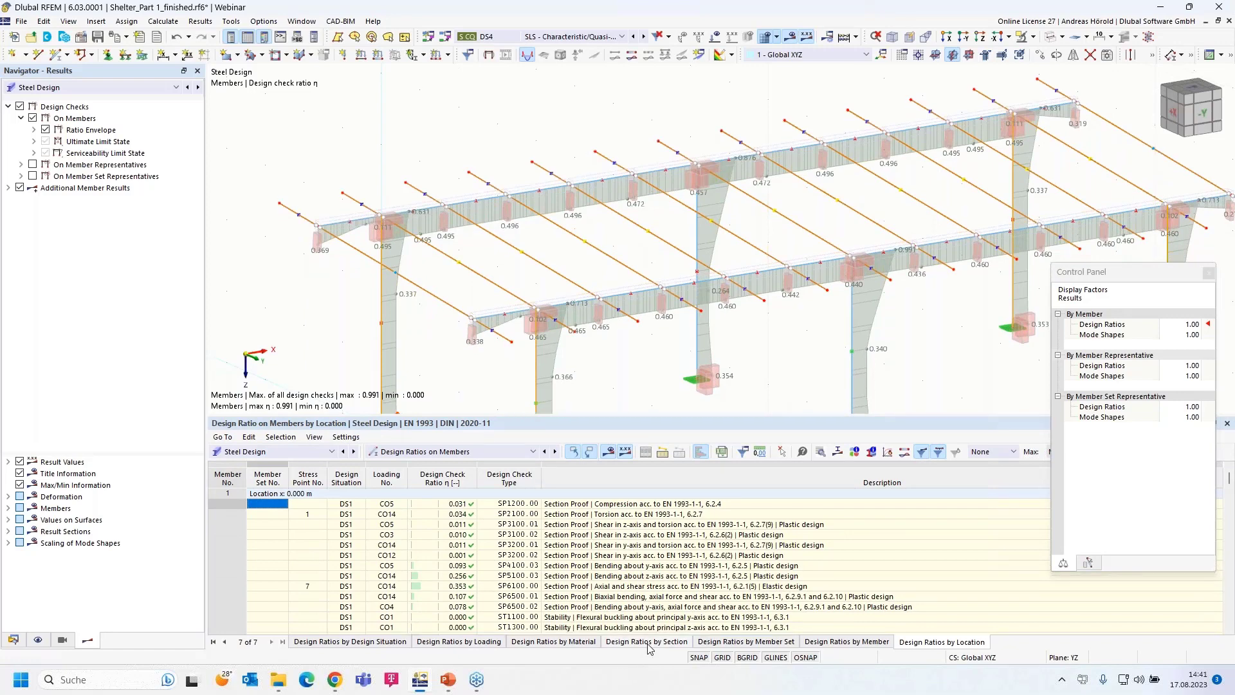
left_click(648, 646)
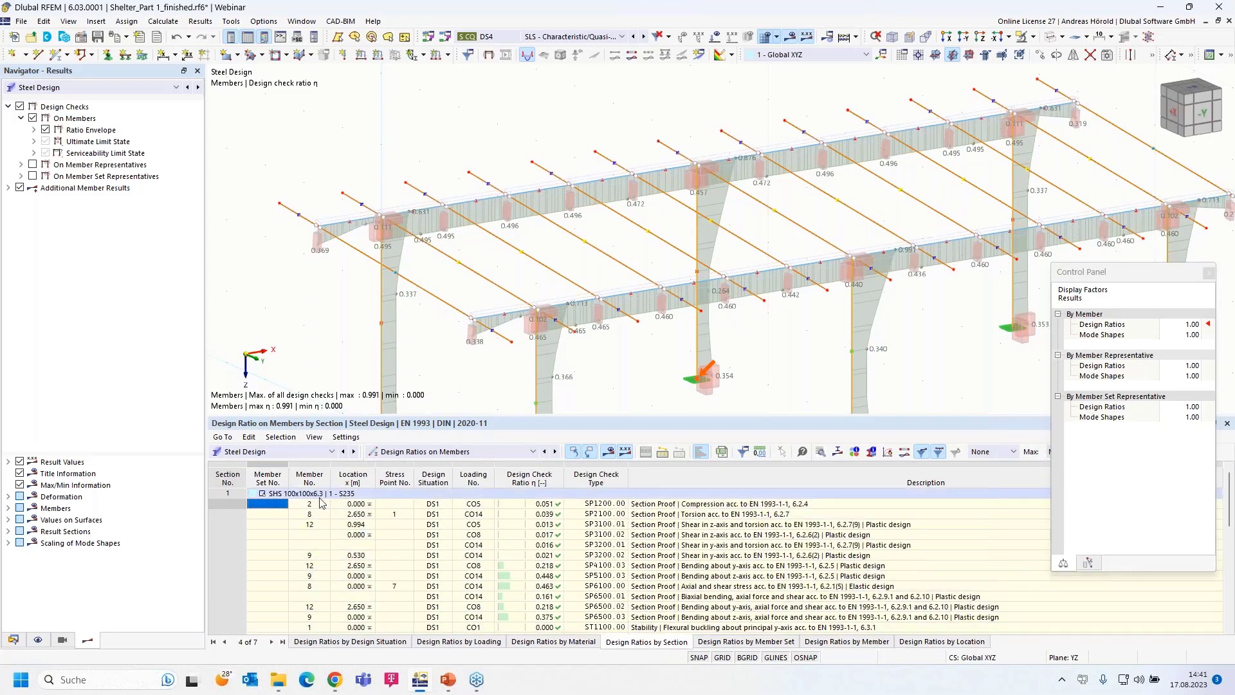
scroll(309, 509, "down", 4)
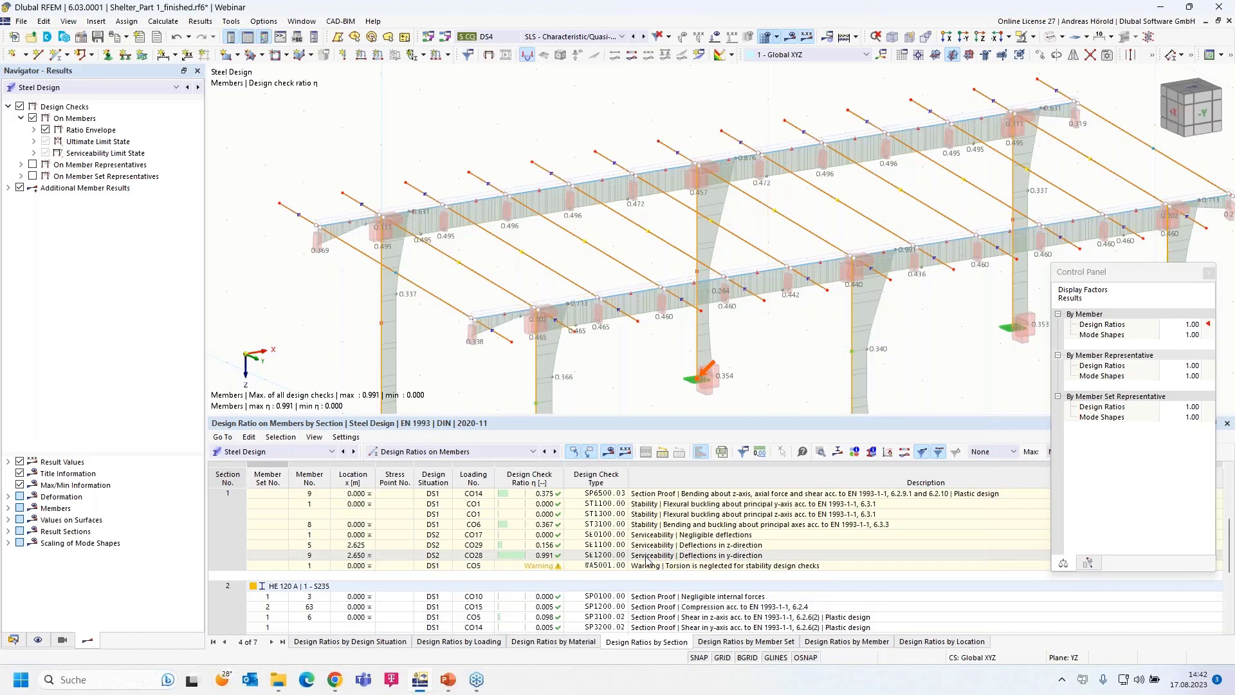
scroll(639, 559, "down", 3)
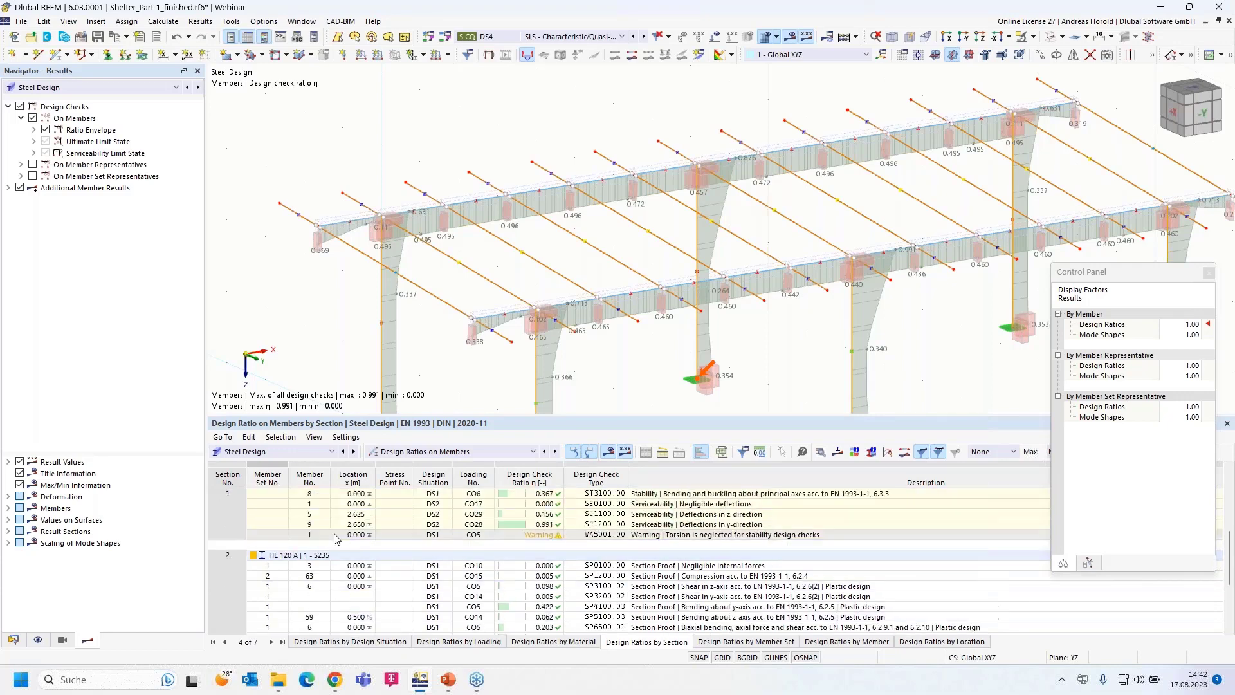
scroll(320, 569, "down", 2)
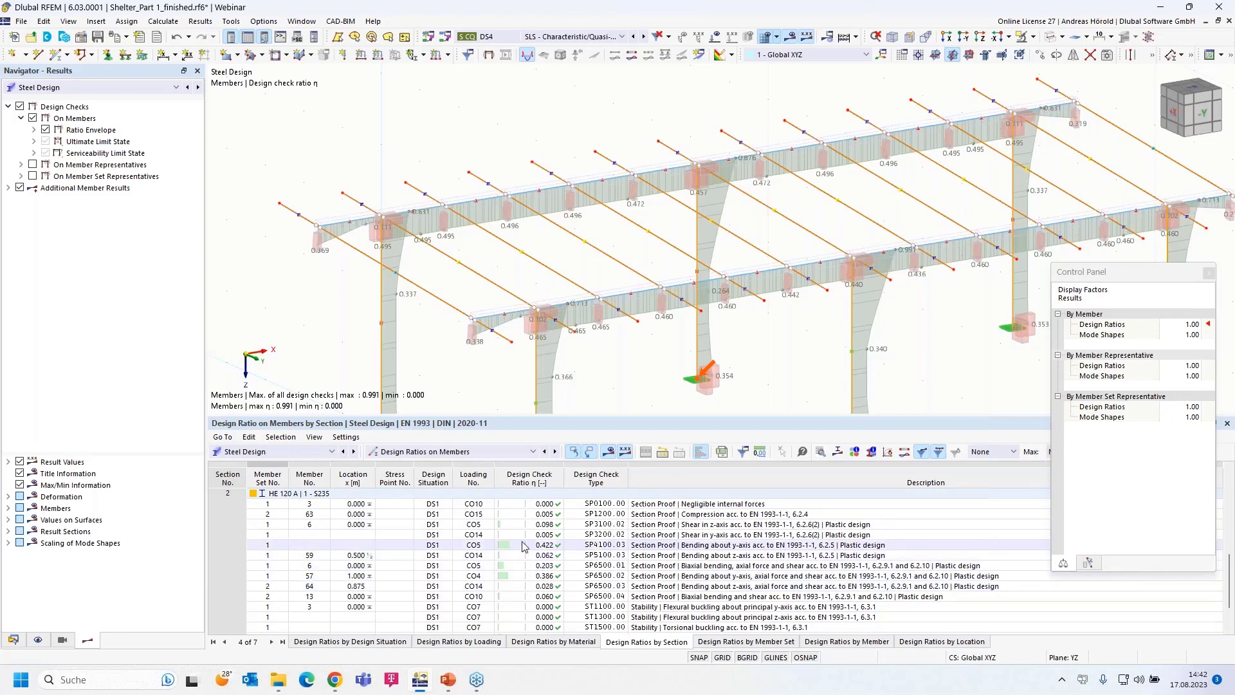
scroll(524, 551, "down", 2)
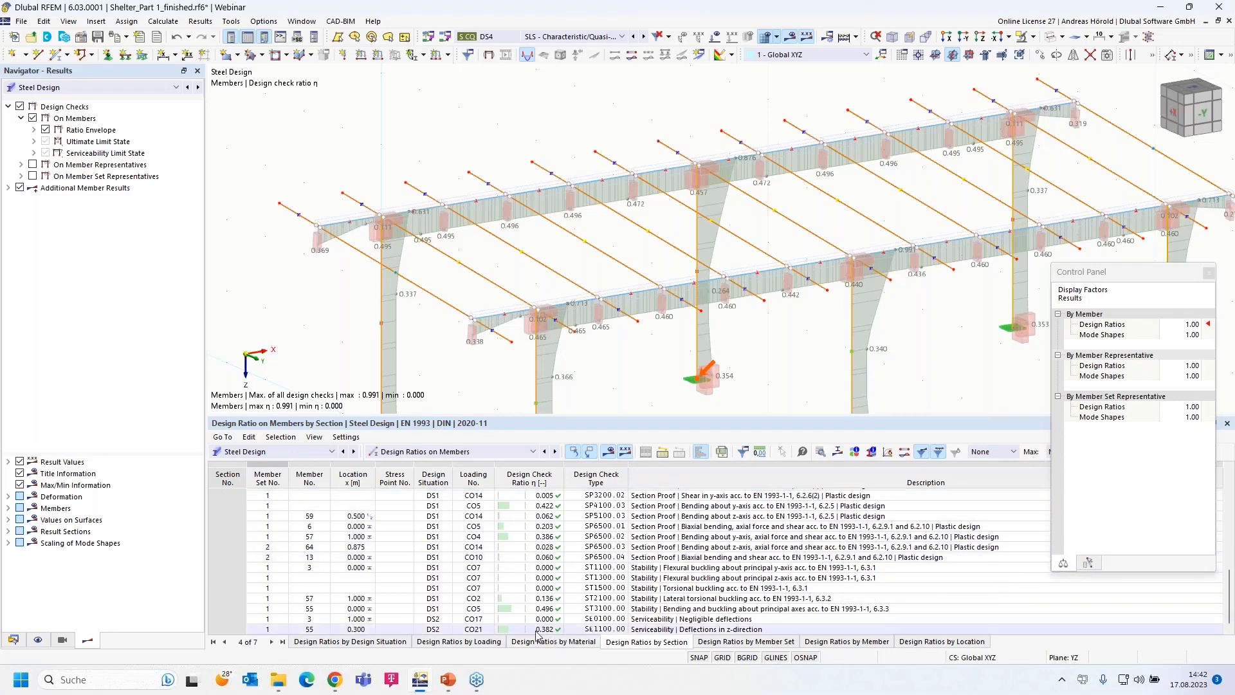
Select the ST3100 bending and buckling check of member 55 and fit the whole shelter into an enlarged model view.
left_click(549, 609)
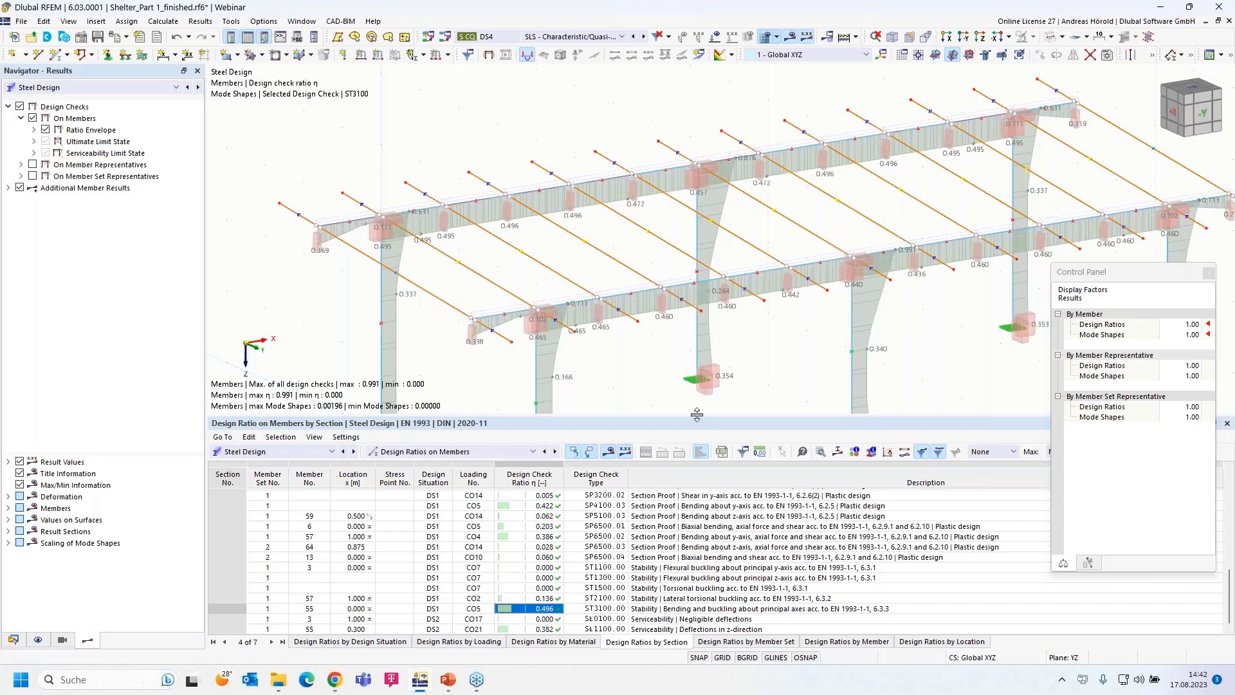
left_click_drag(696, 415, 695, 540)
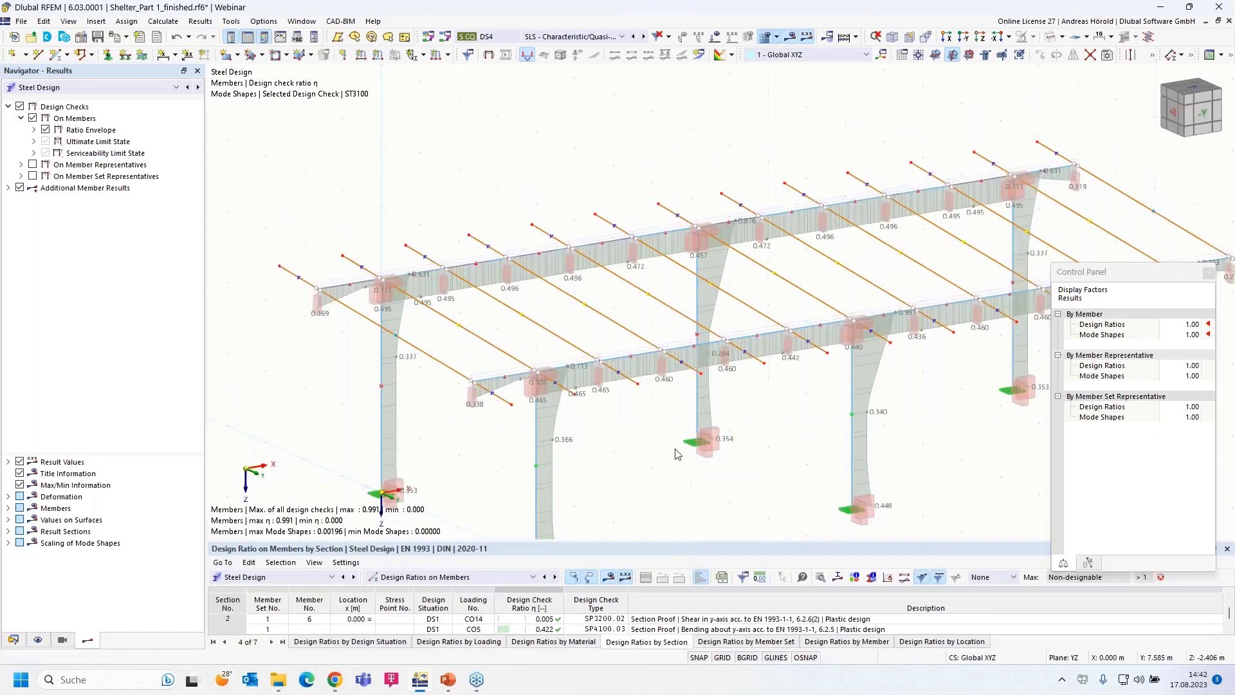
middle_click_drag(675, 454, 561, 398)
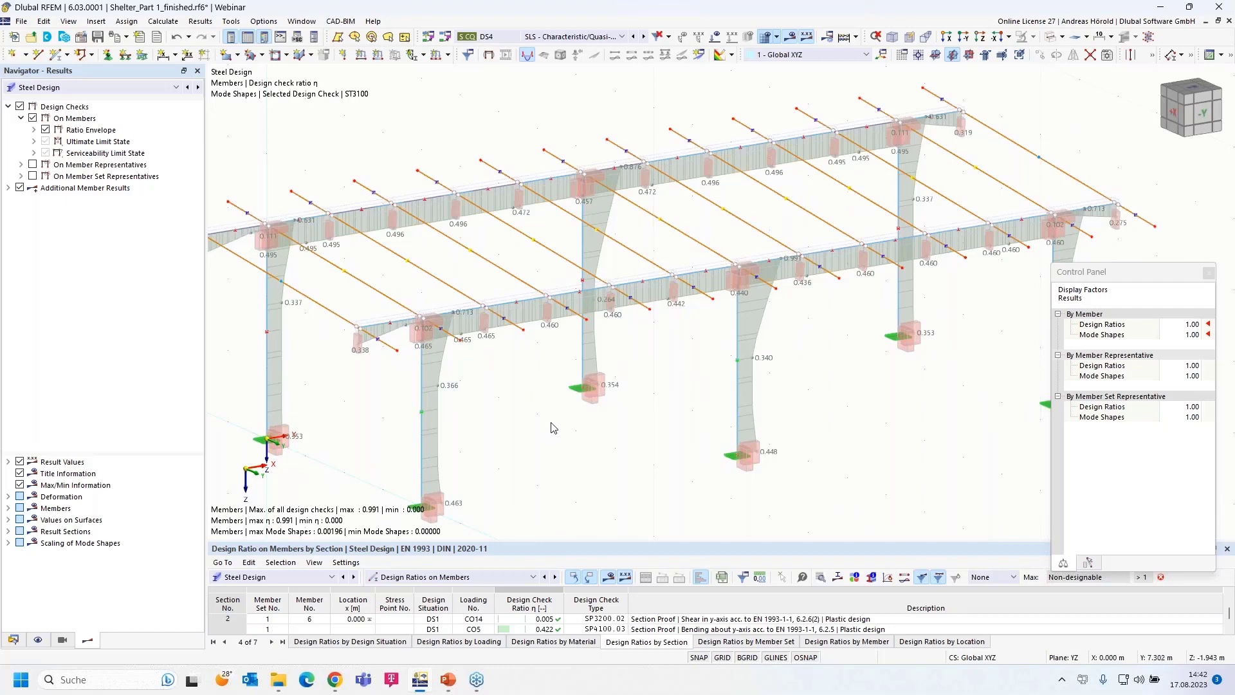
scroll(550, 427, "down", 5)
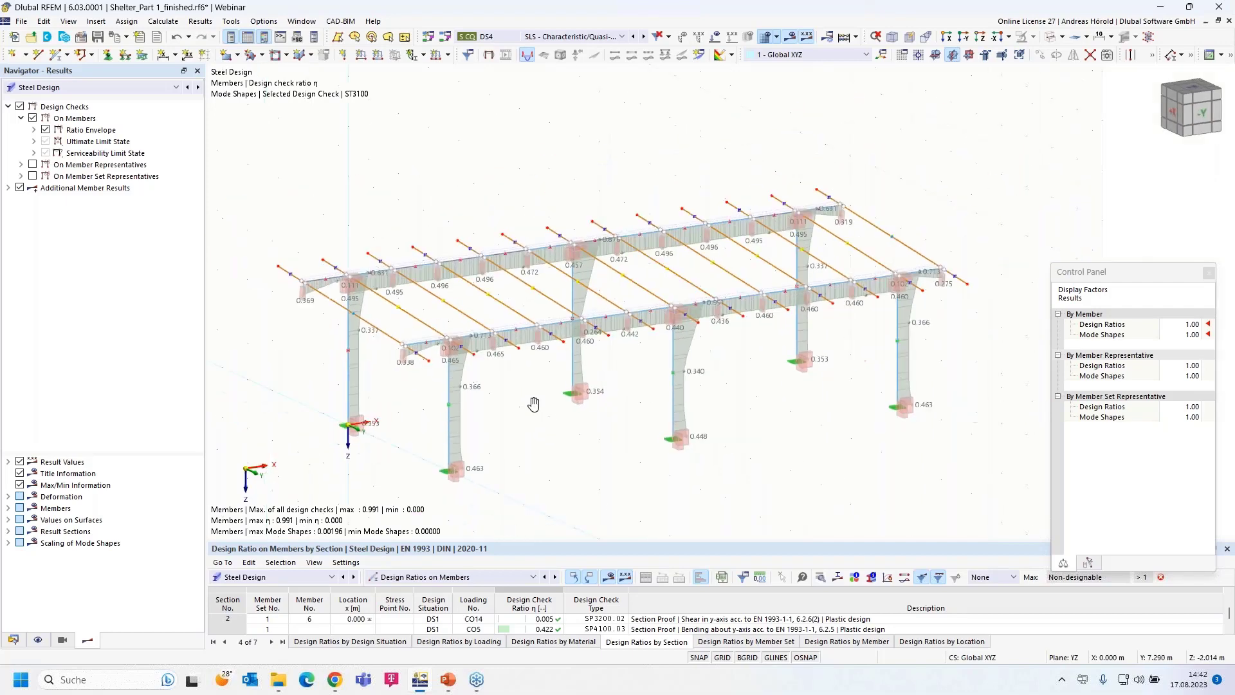
scroll(632, 362, "up", 2)
middle_click_drag(631, 363, 568, 402)
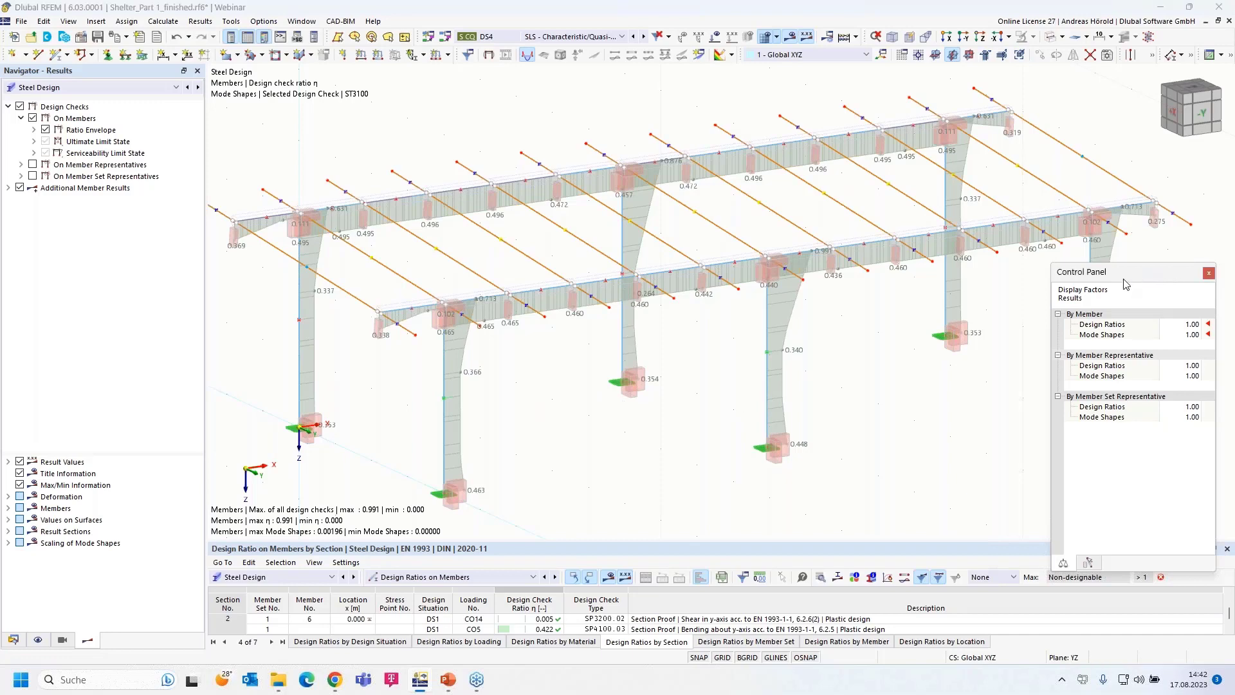
left_click_drag(1149, 271, 998, 366)
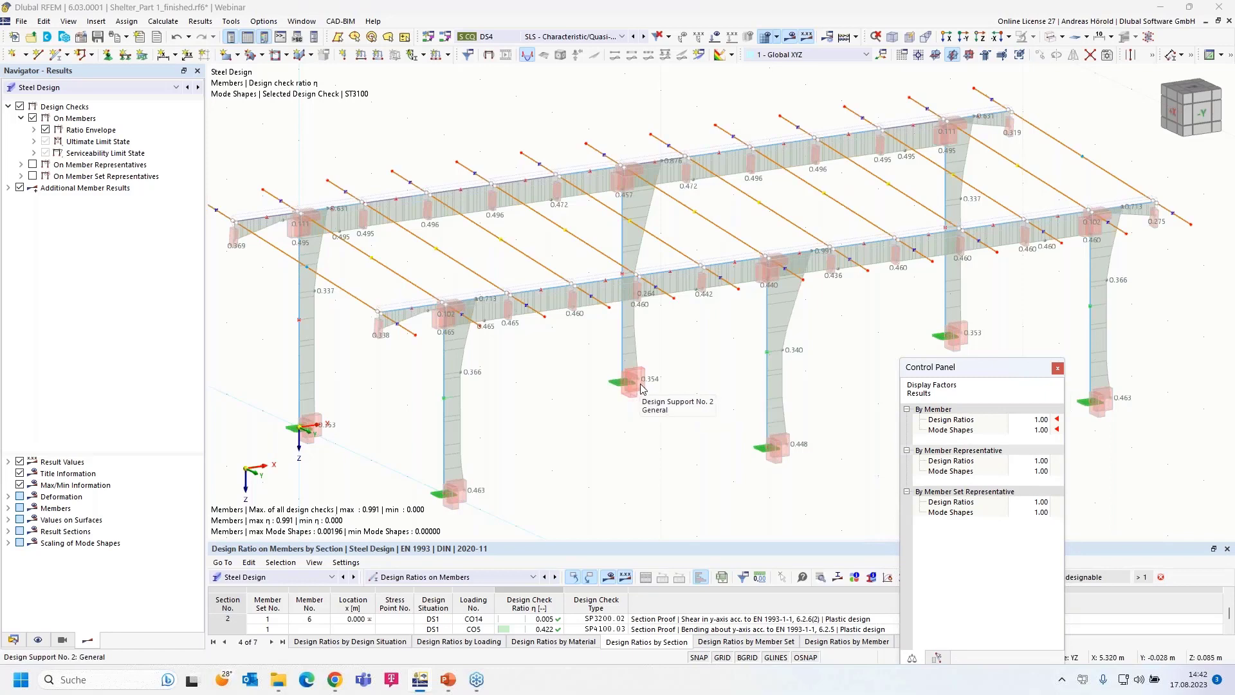
Look up the display category of the design supports, hide all design supports in the model, and return to the results navigator.
left_click(38, 641)
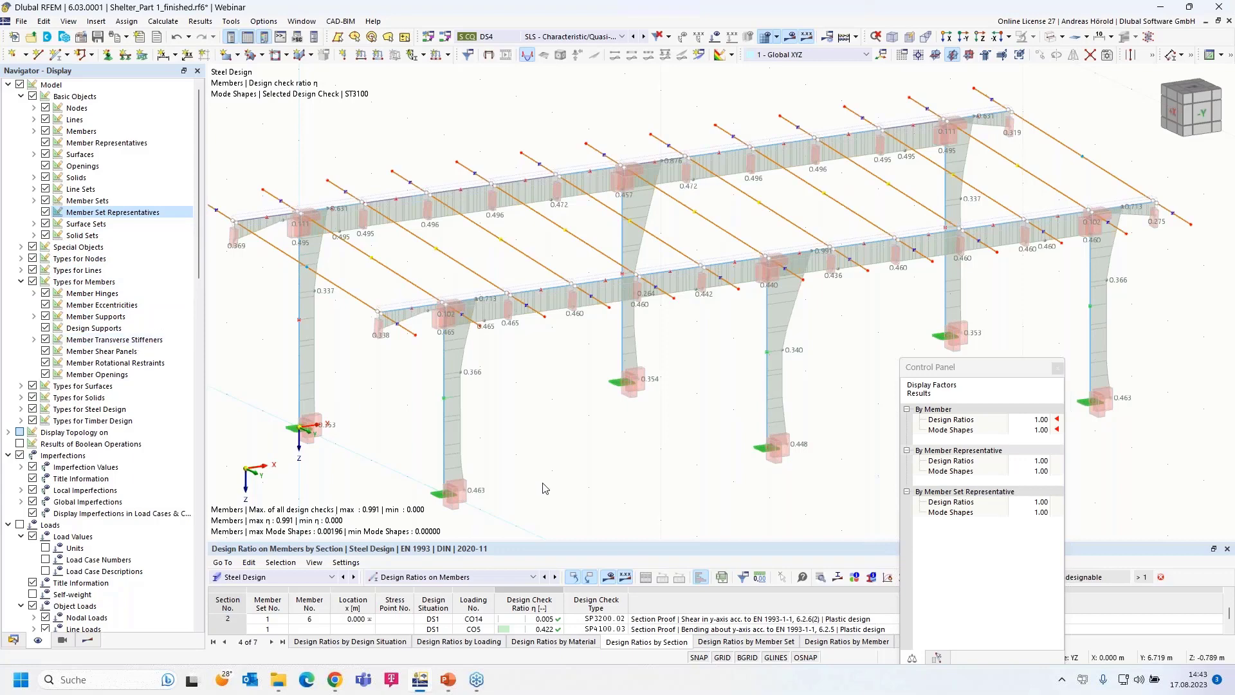
right_click(454, 509)
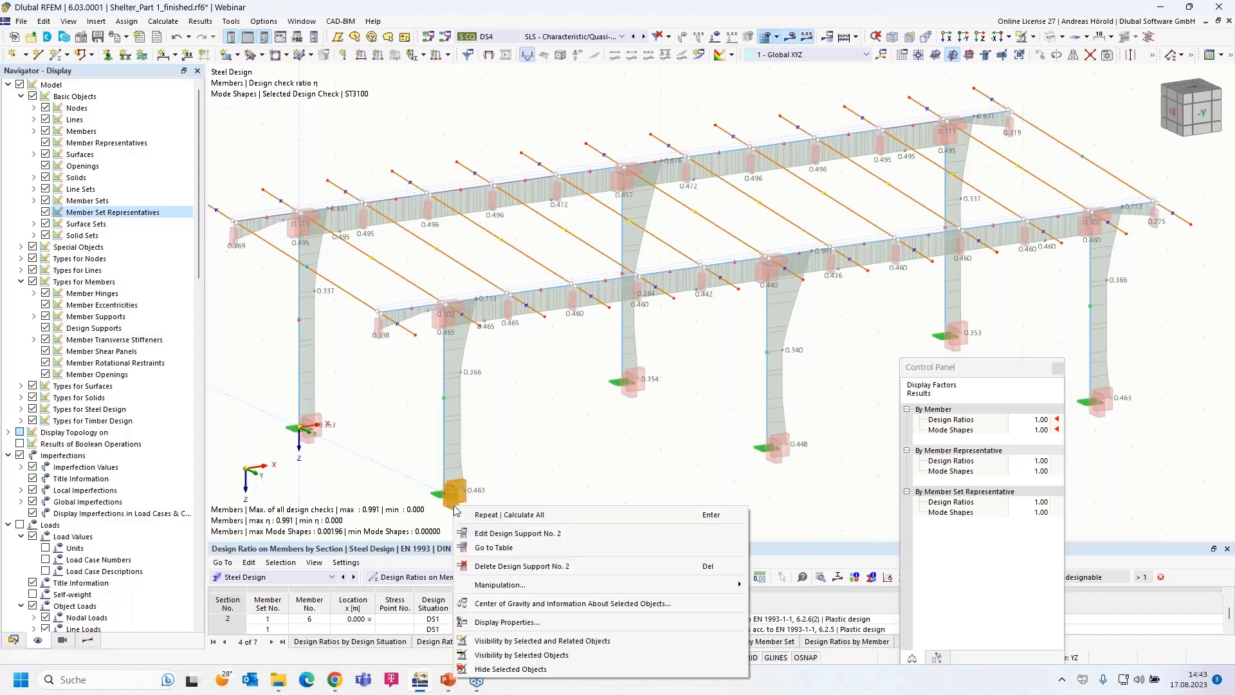
left_click(525, 623)
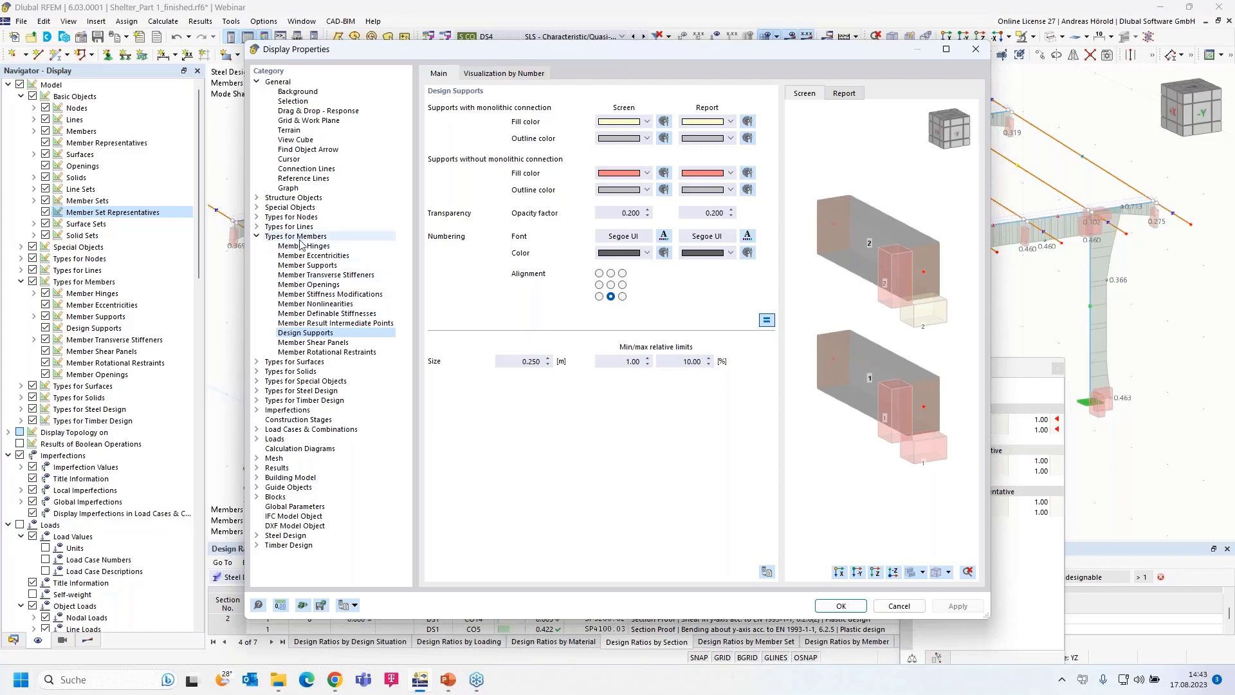
left_click(903, 610)
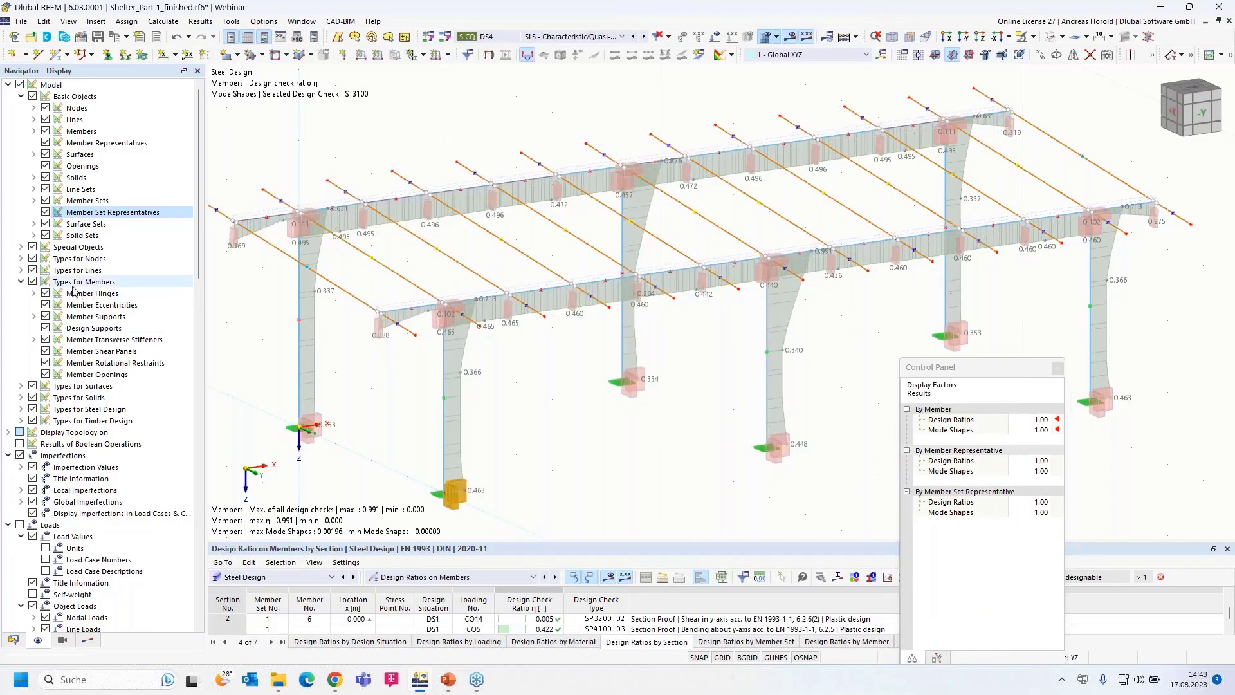
left_click(45, 328)
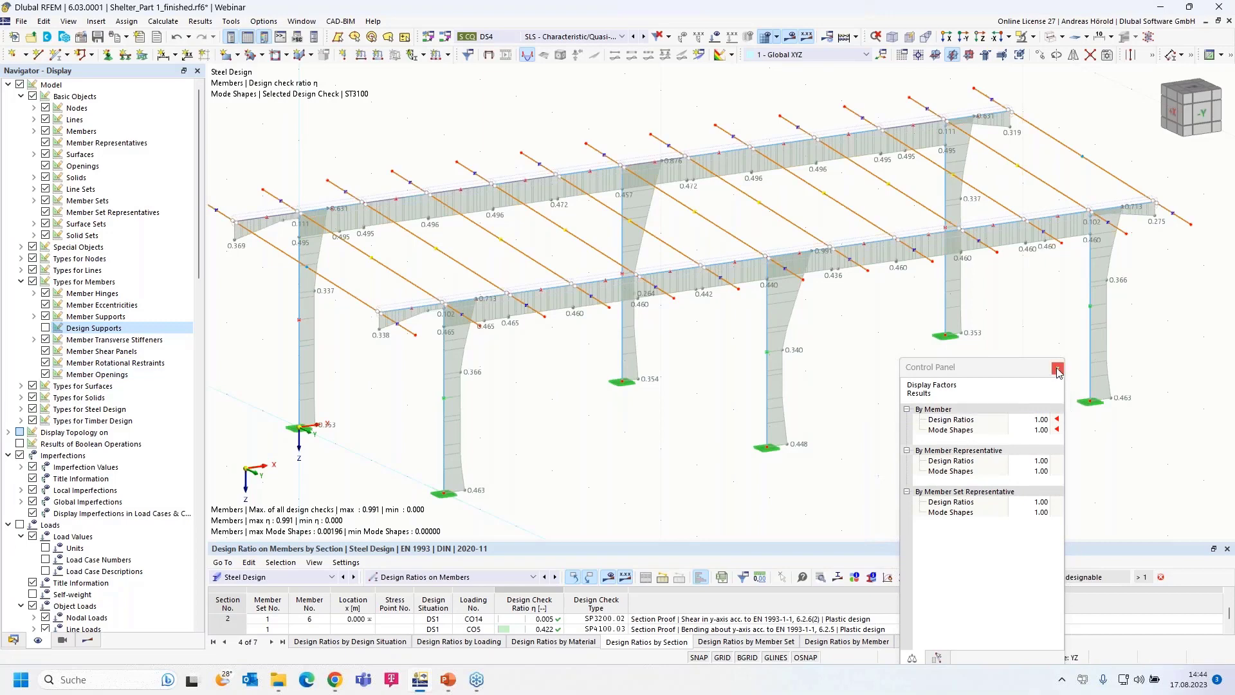
left_click_drag(1018, 370, 1017, 377)
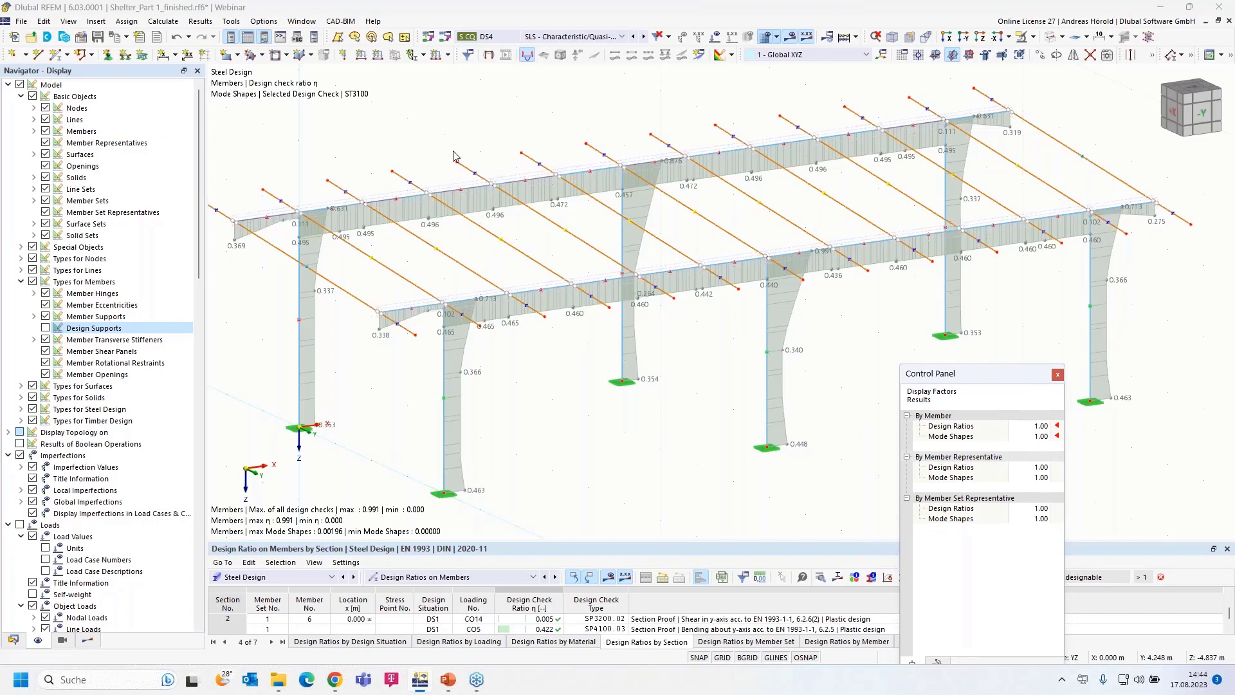
left_click(87, 640)
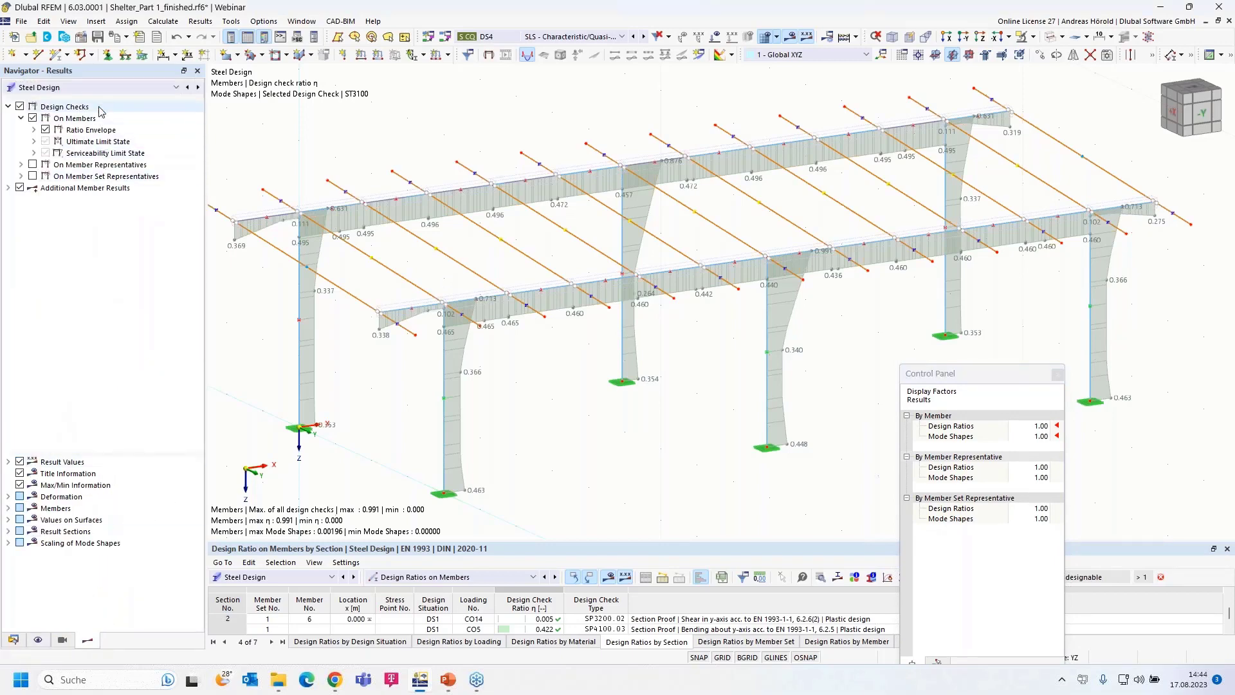
Send the current window's steel design graphic to a new printout report, previewing 0° rotation and keeping 270°.
left_click(128, 37)
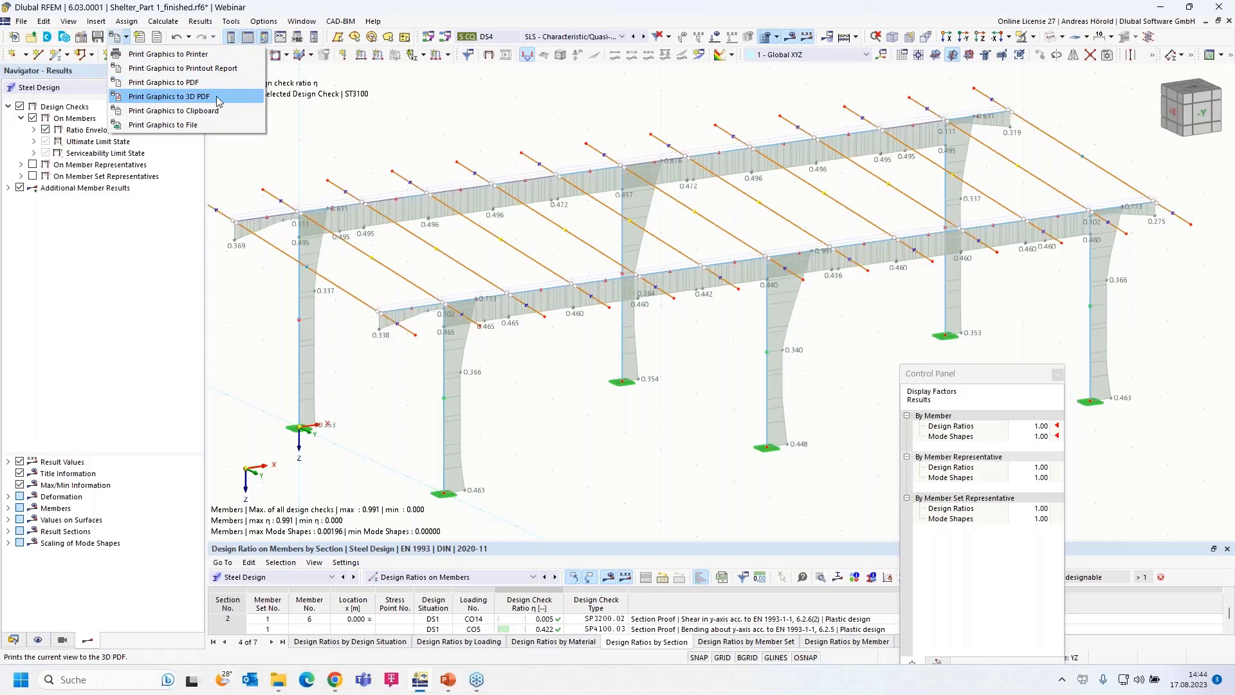
left_click(198, 69)
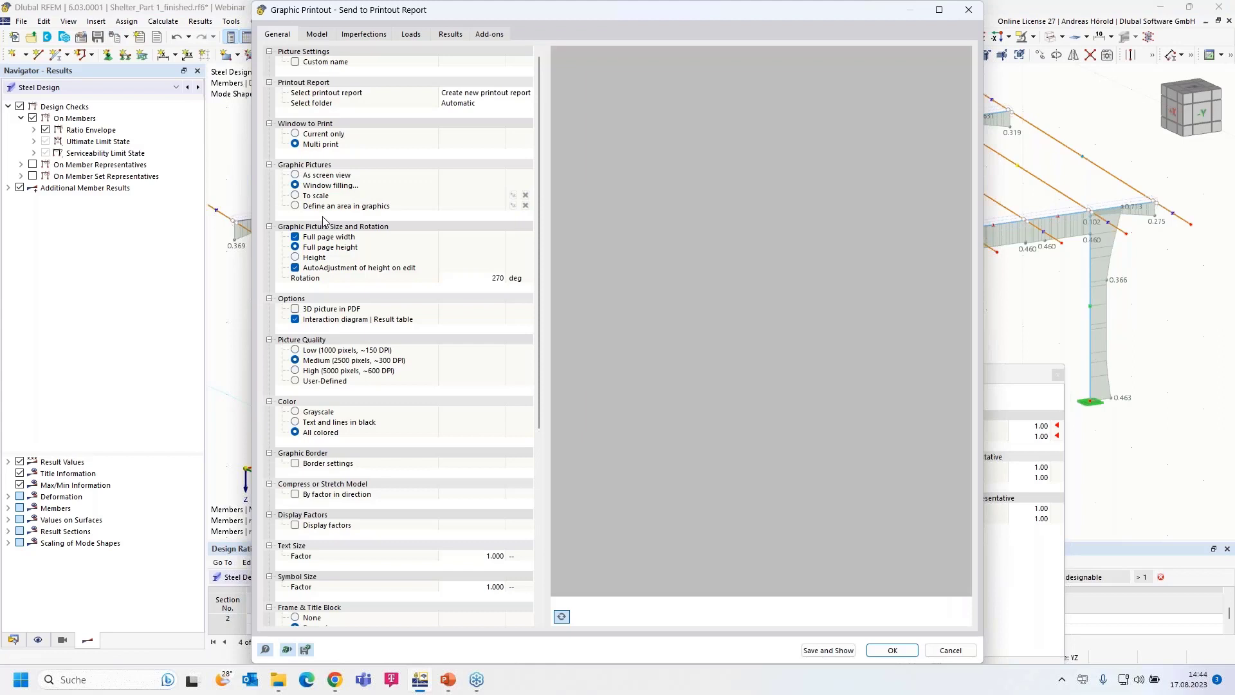
left_click(298, 135)
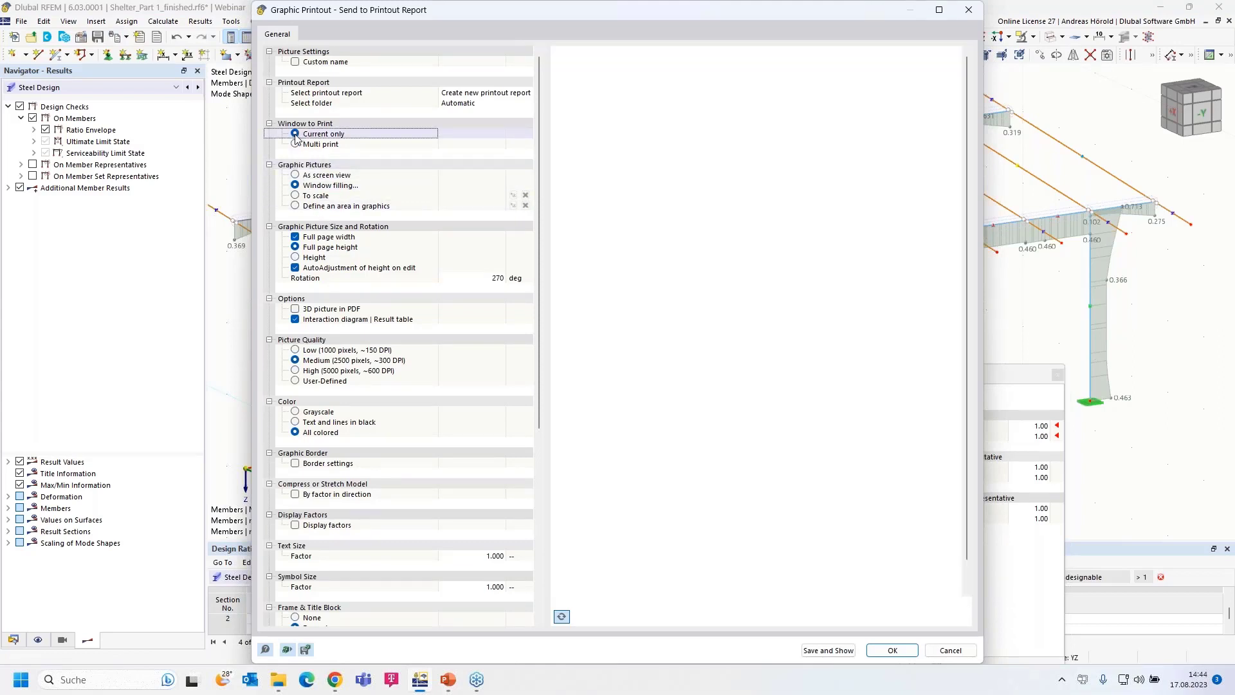
left_click(496, 281)
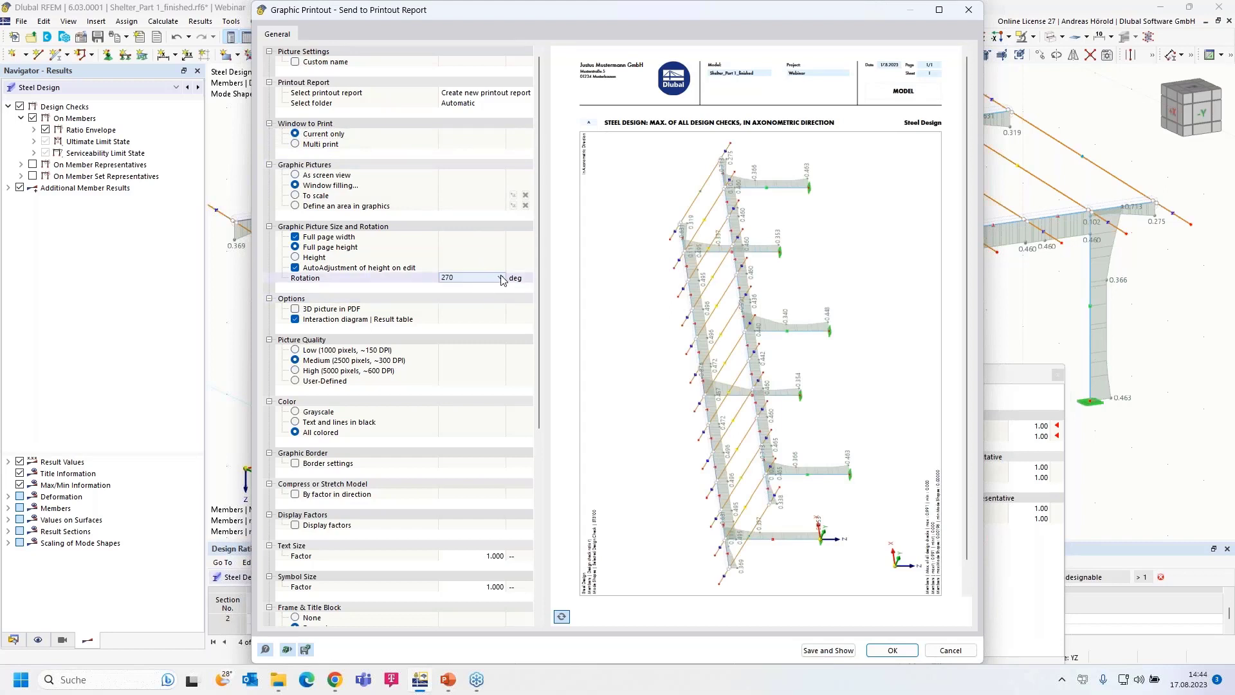
left_click(501, 278)
left_click(474, 289)
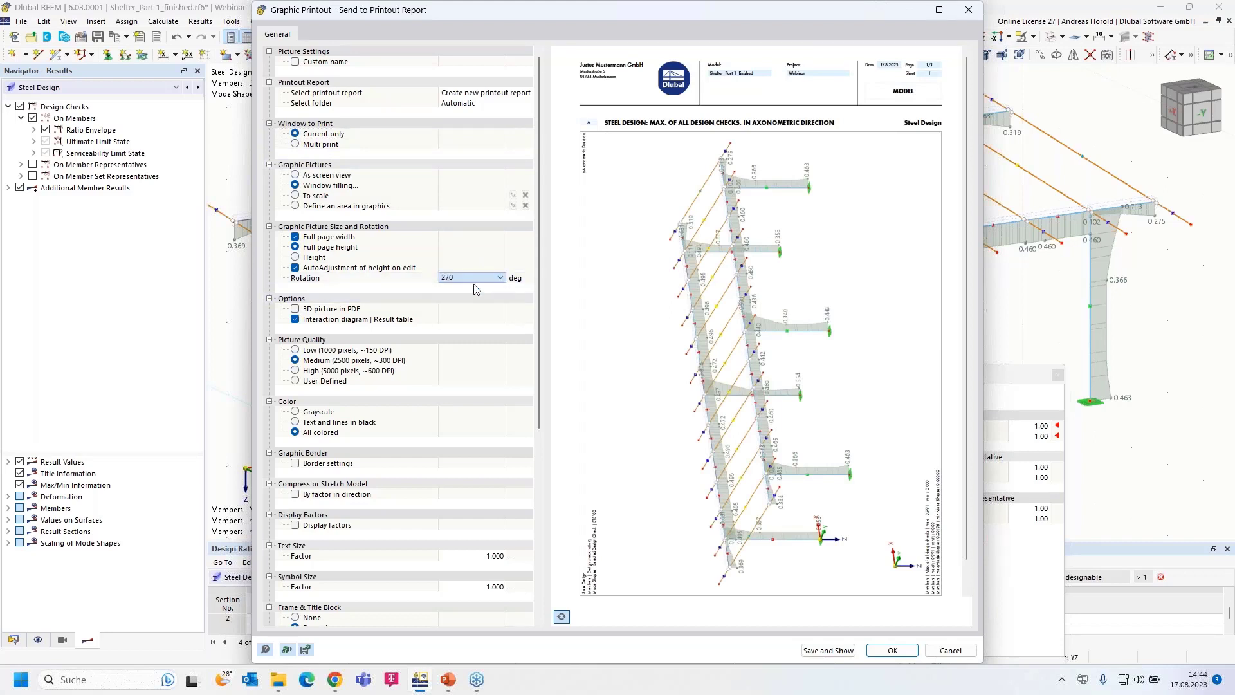
type("0")
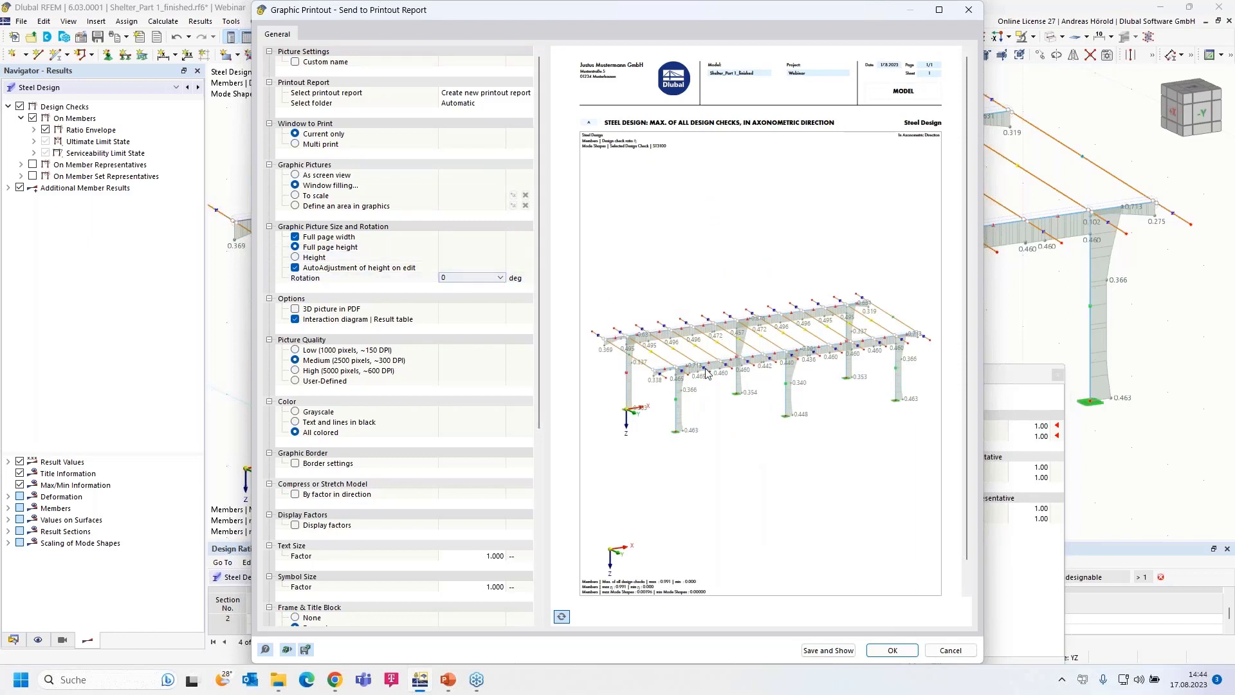
left_click(501, 278)
left_click(465, 317)
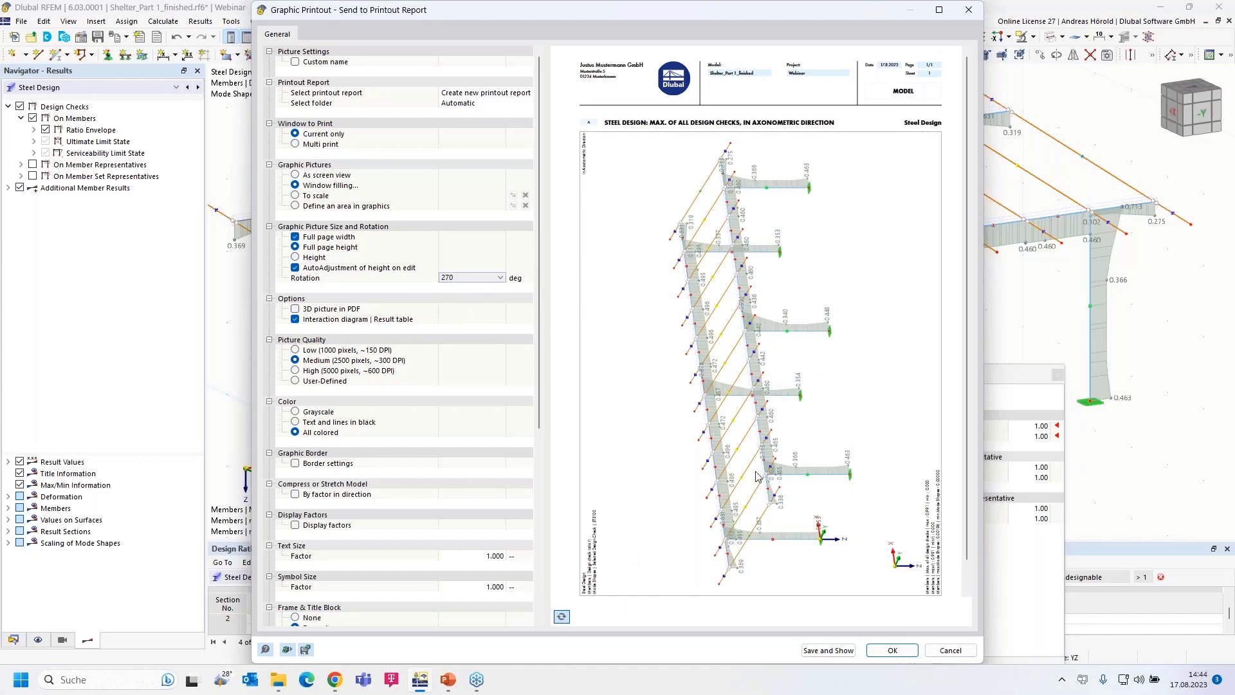
left_click(892, 651)
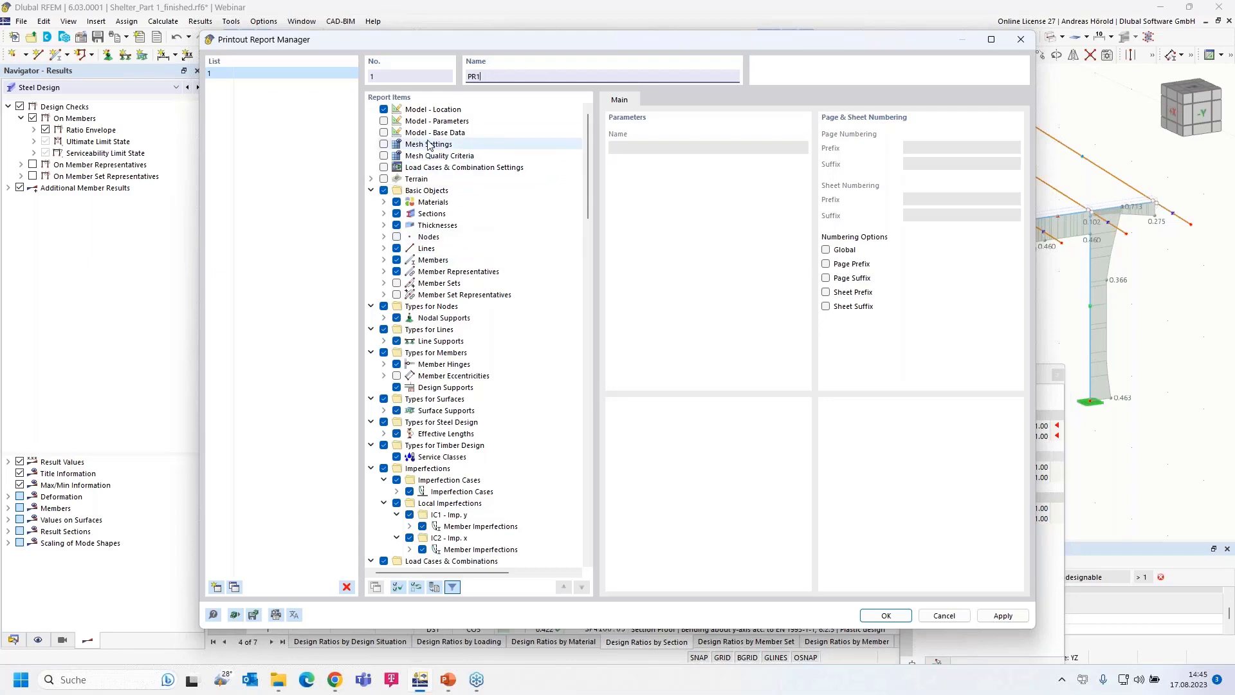
Include the member loads of load cases LC1 to LC6 in printout report PR1.
scroll(467, 301, "down", 6)
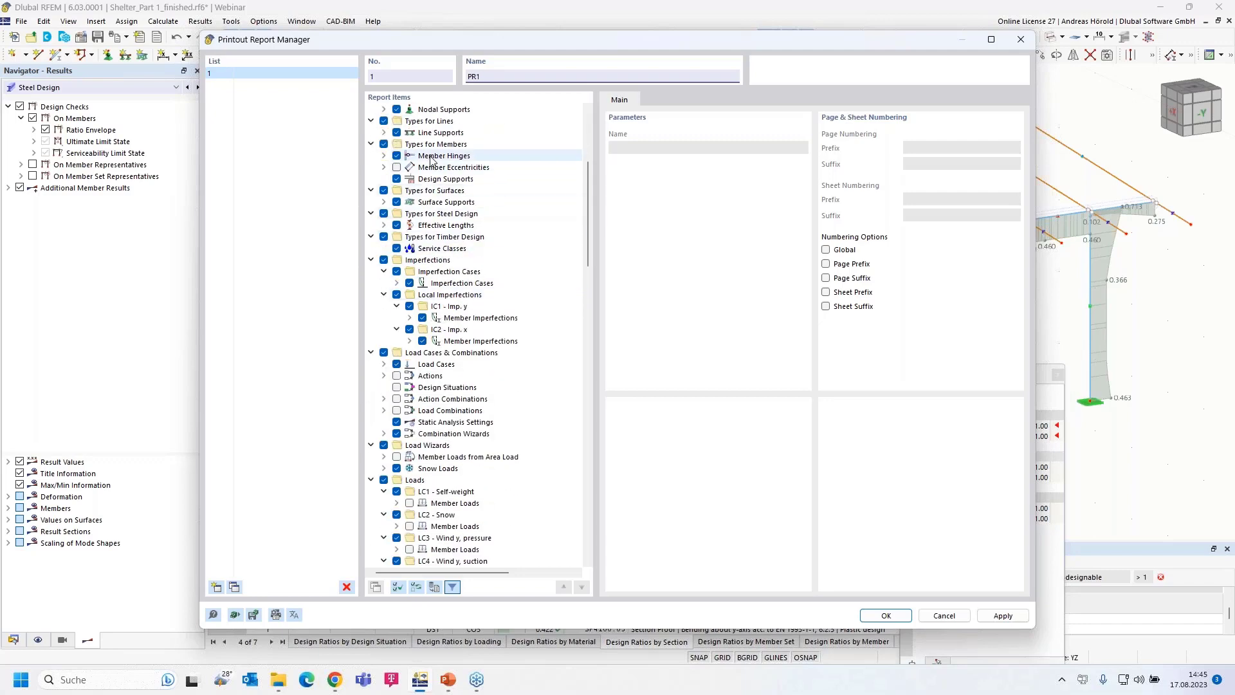
scroll(430, 221, "down", 3)
scroll(430, 221, "down", 5)
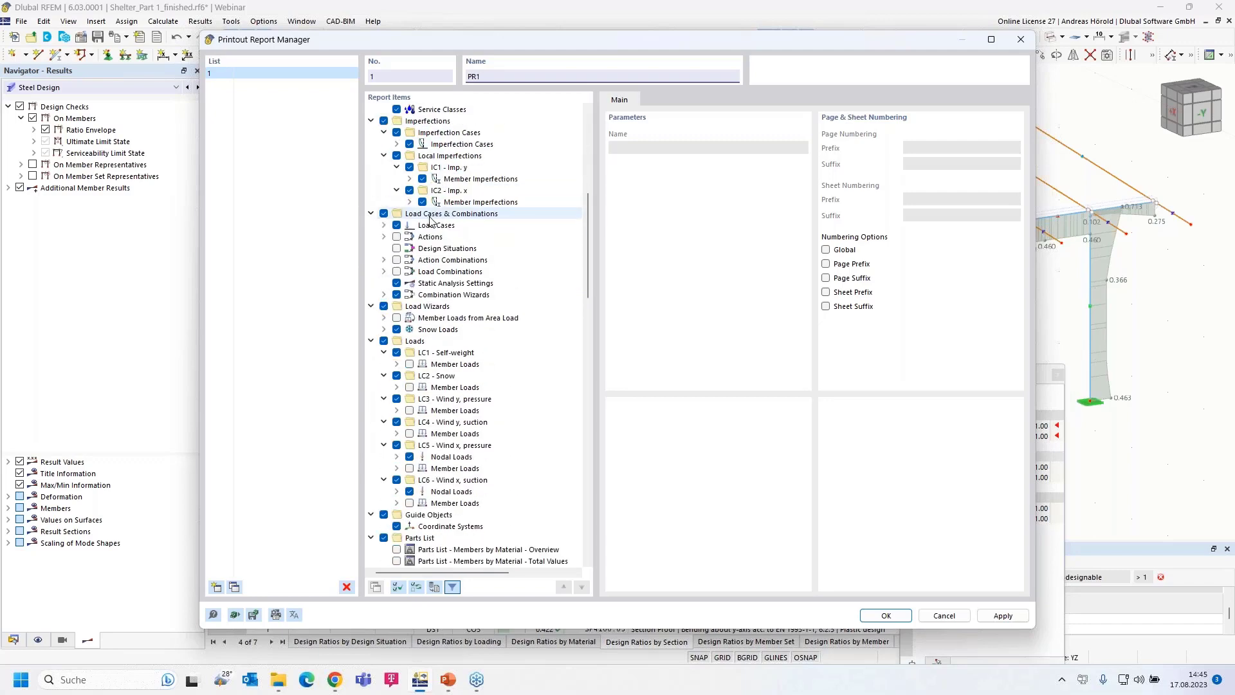
scroll(429, 221, "down", 3)
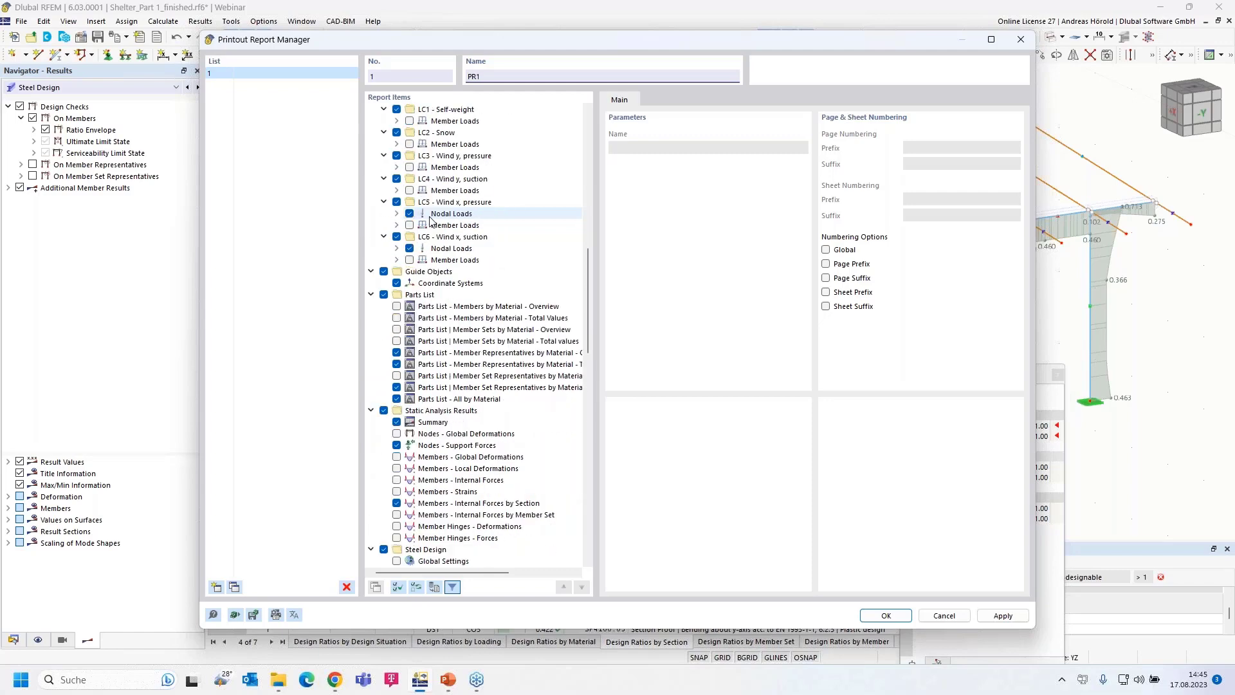
scroll(429, 221, "up", 4)
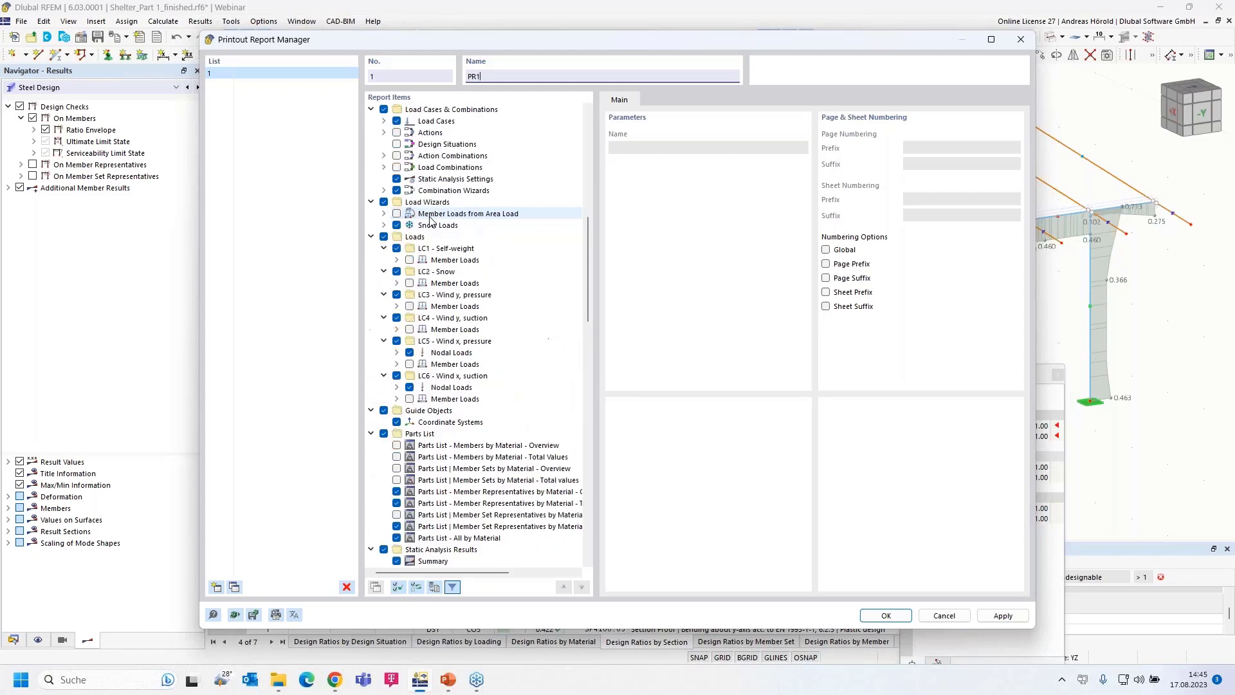
left_click(410, 261)
left_click(410, 283)
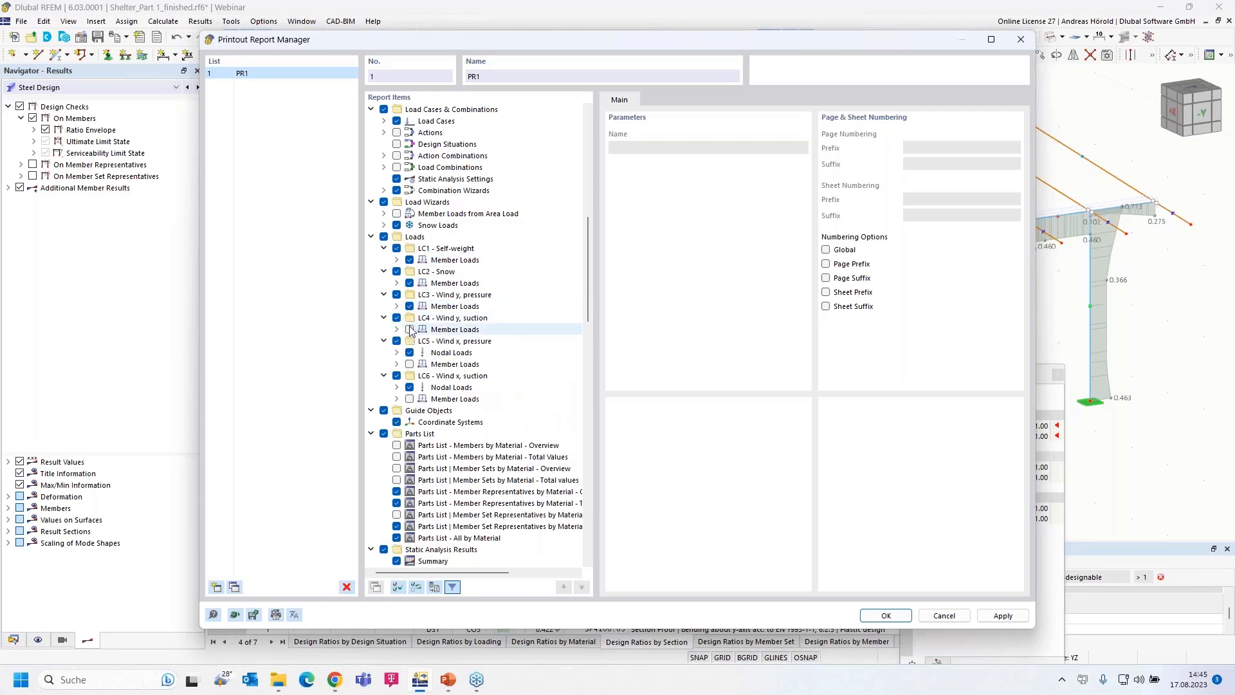
left_click(410, 329)
left_click(410, 364)
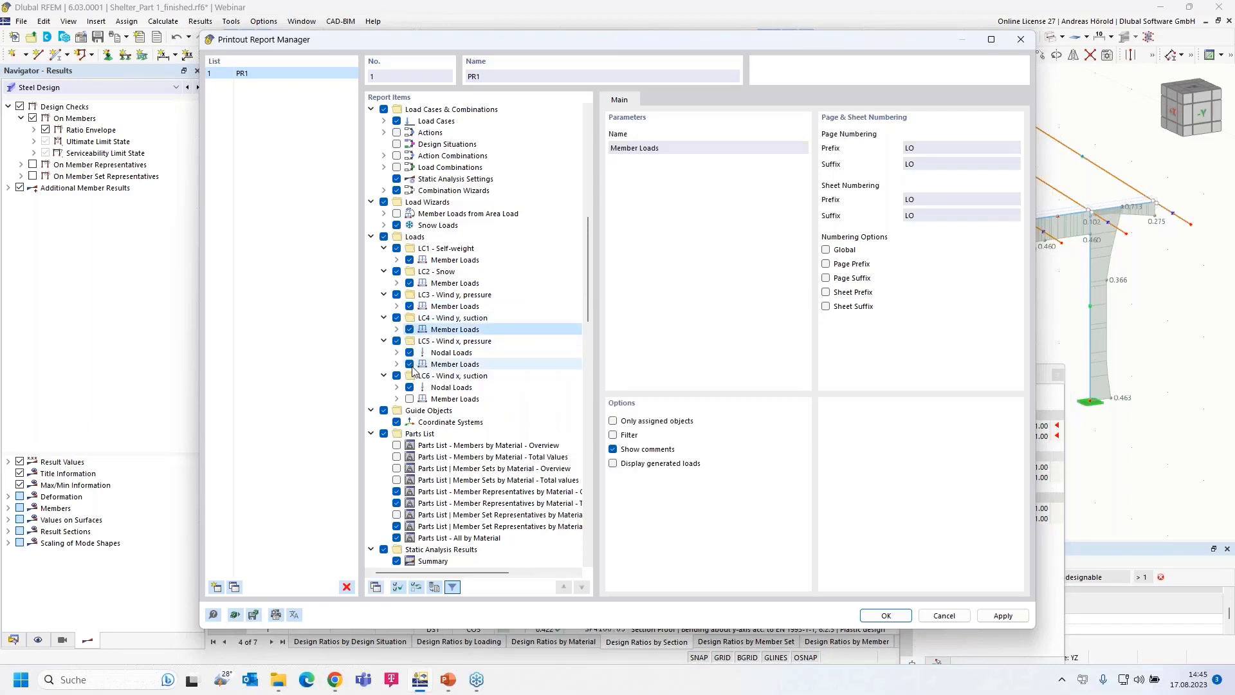
left_click(410, 399)
Include the parts lists of members by material, Overview and Total Values, and exclude those of member representatives and member set representatives.
scroll(490, 402, "down", 3)
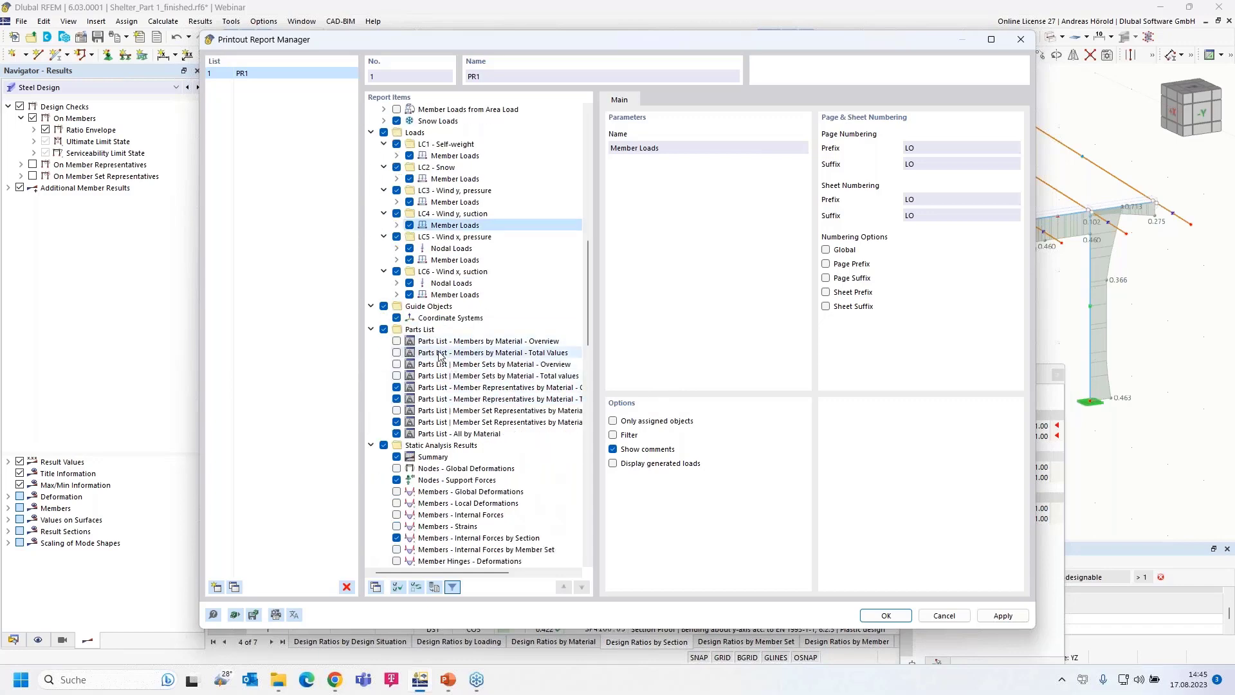
left_click(397, 352)
left_click(397, 387)
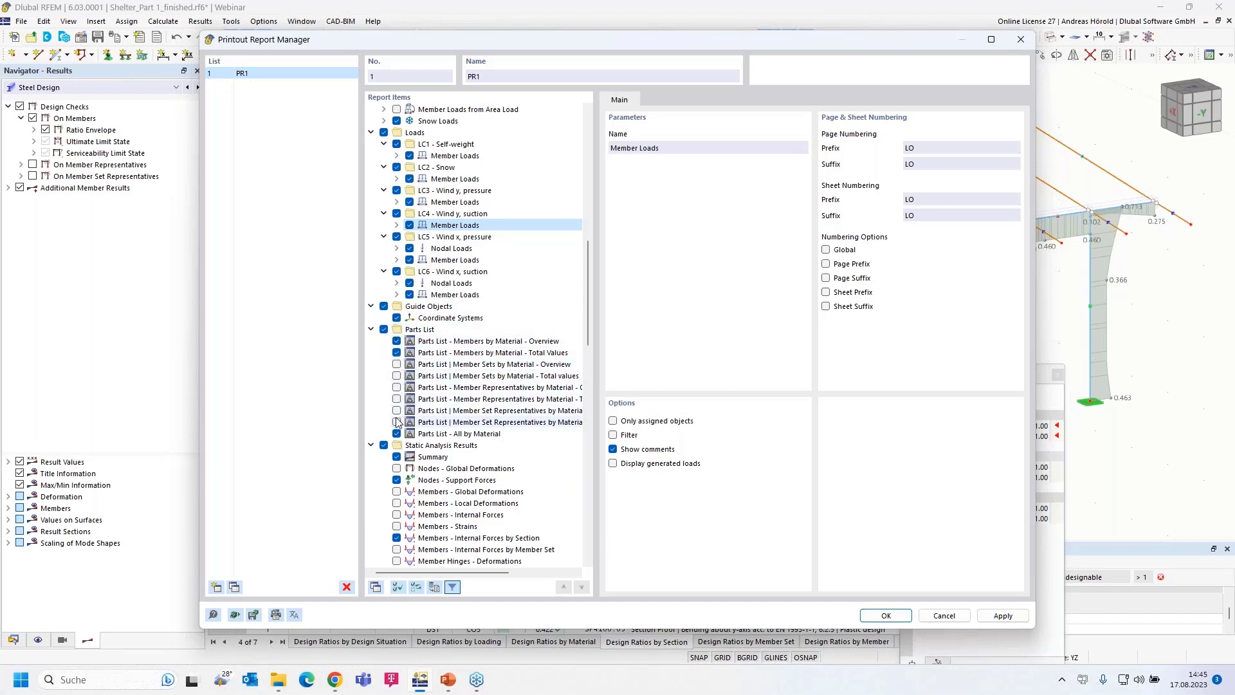
Exclude the steel design ratios on members by member set and member, and on member representatives by design situation, loading and material.
scroll(441, 422, "down", 3)
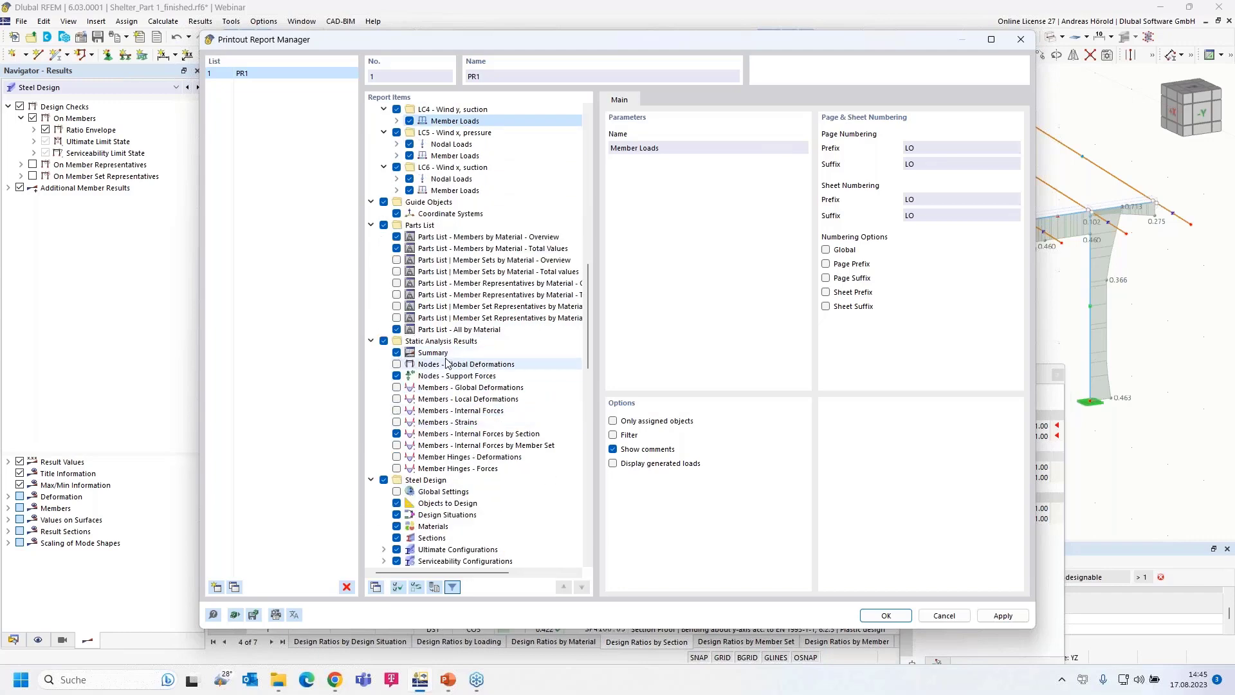
scroll(448, 363, "down", 5)
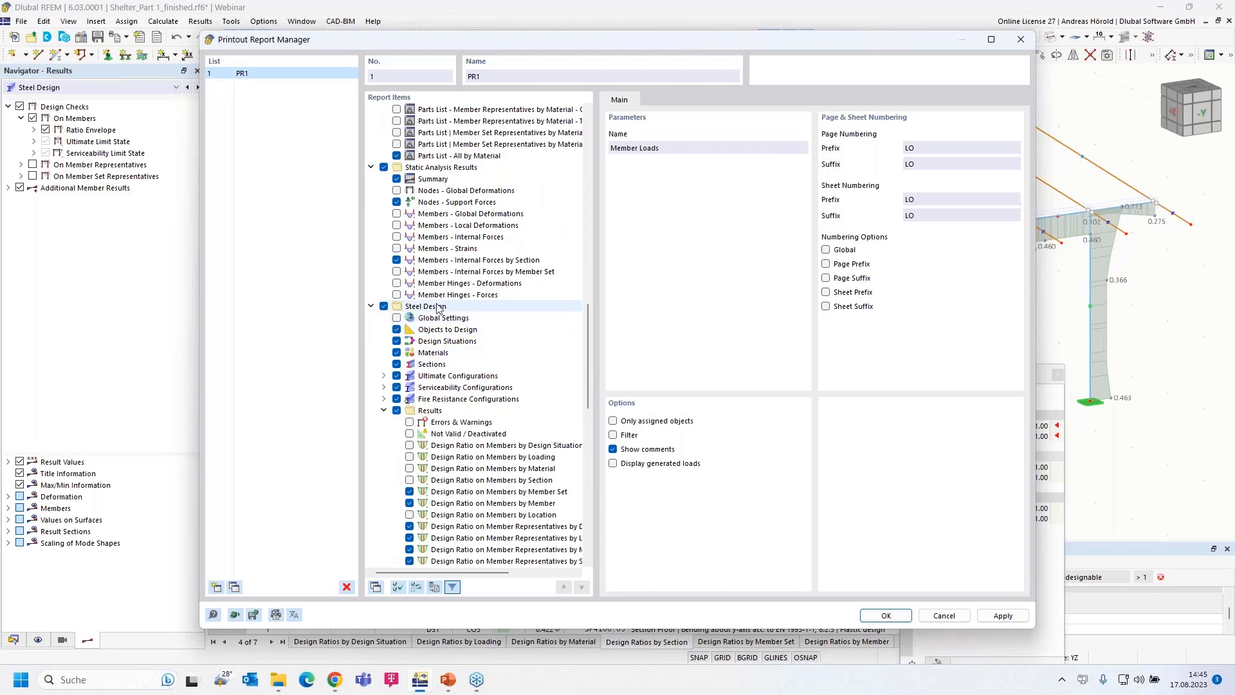
scroll(452, 313, "down", 5)
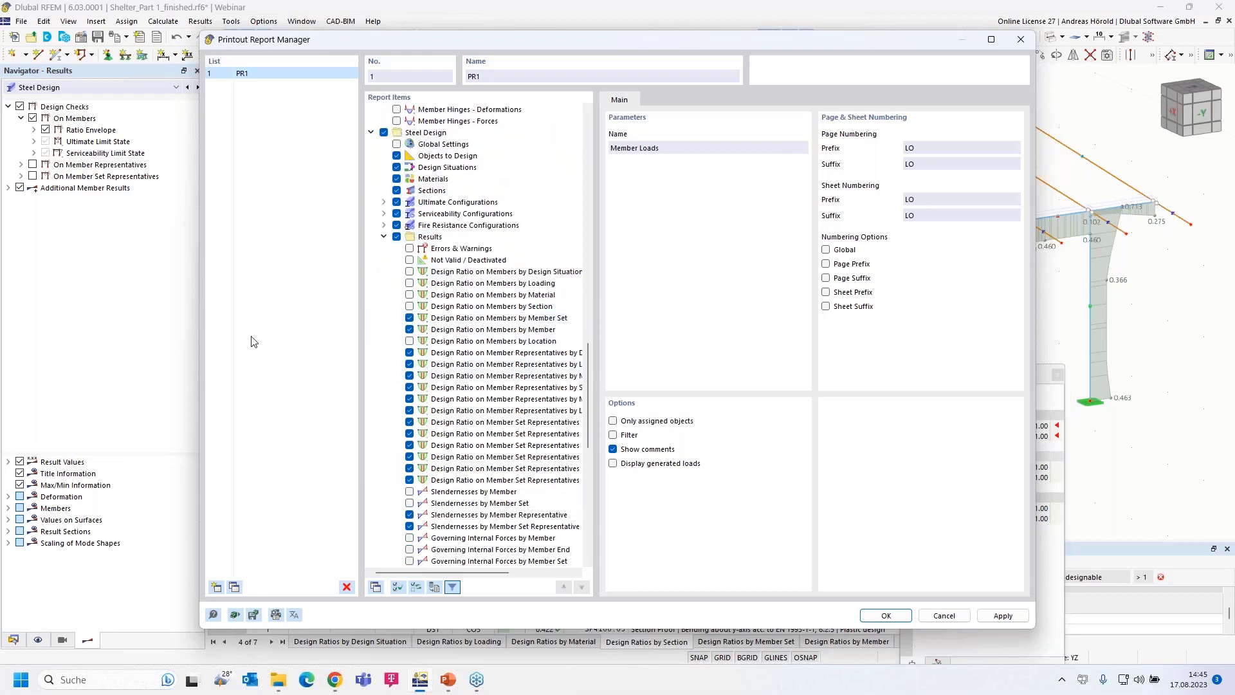
left_click_drag(199, 336, 35, 337)
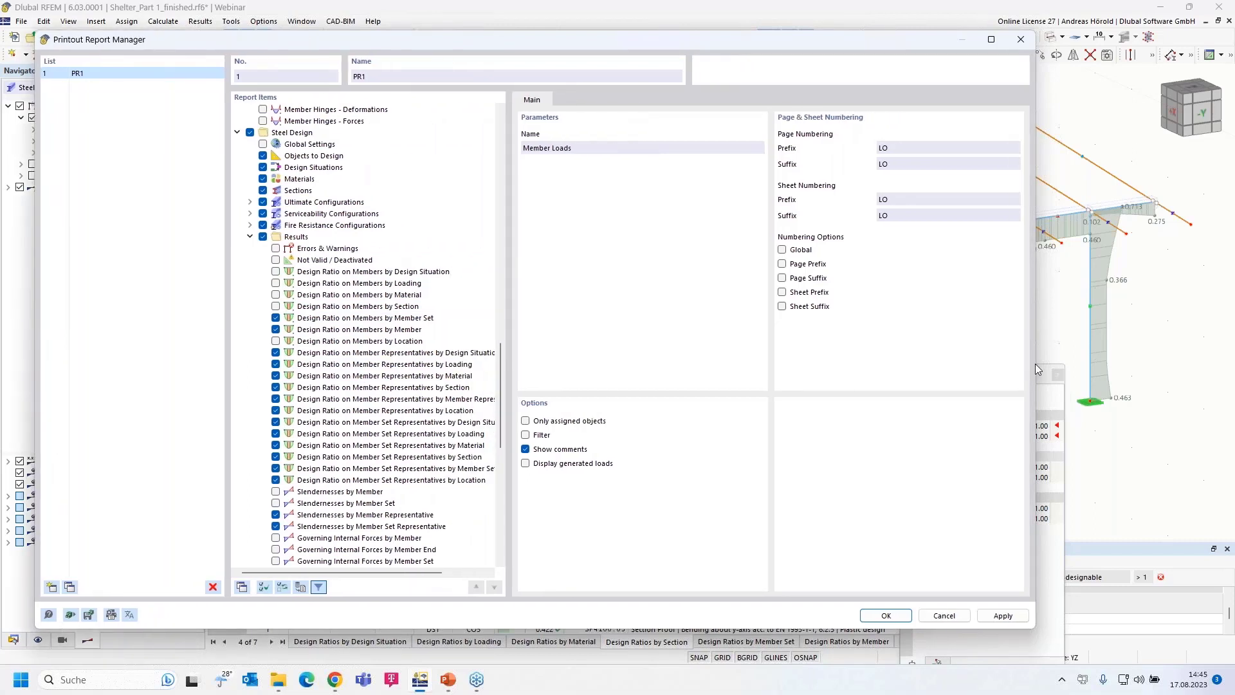
left_click_drag(1035, 363, 1176, 360)
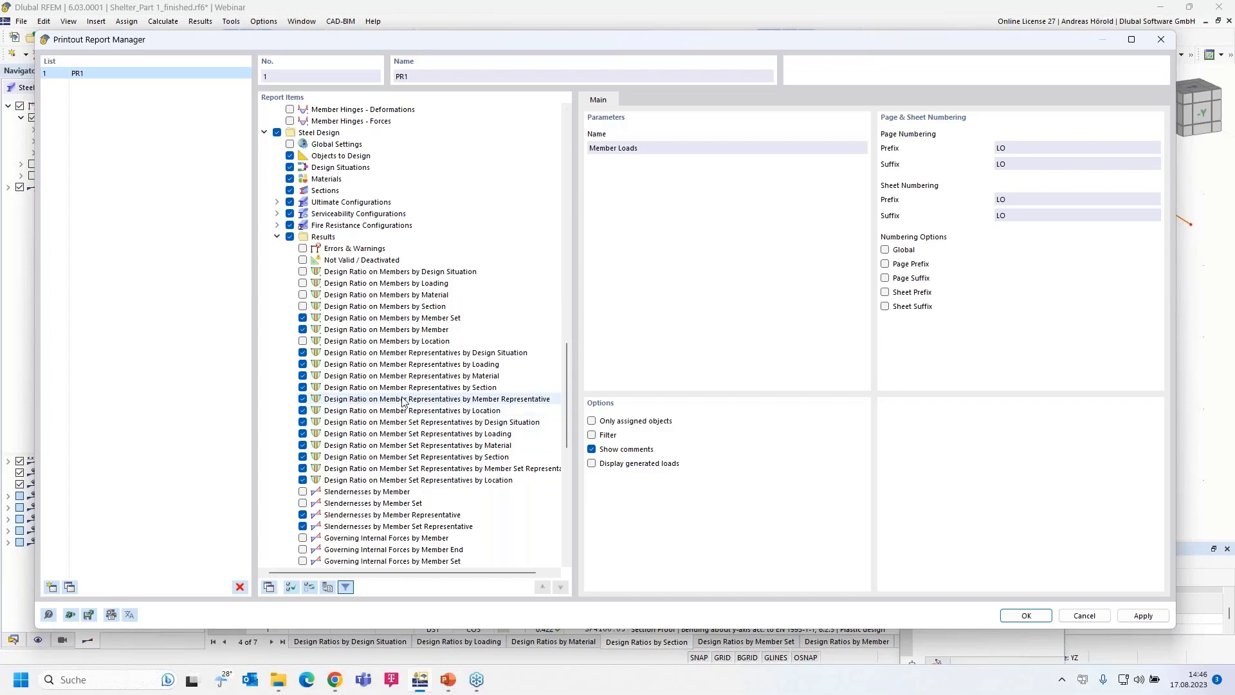
left_click(302, 364)
left_click(302, 352)
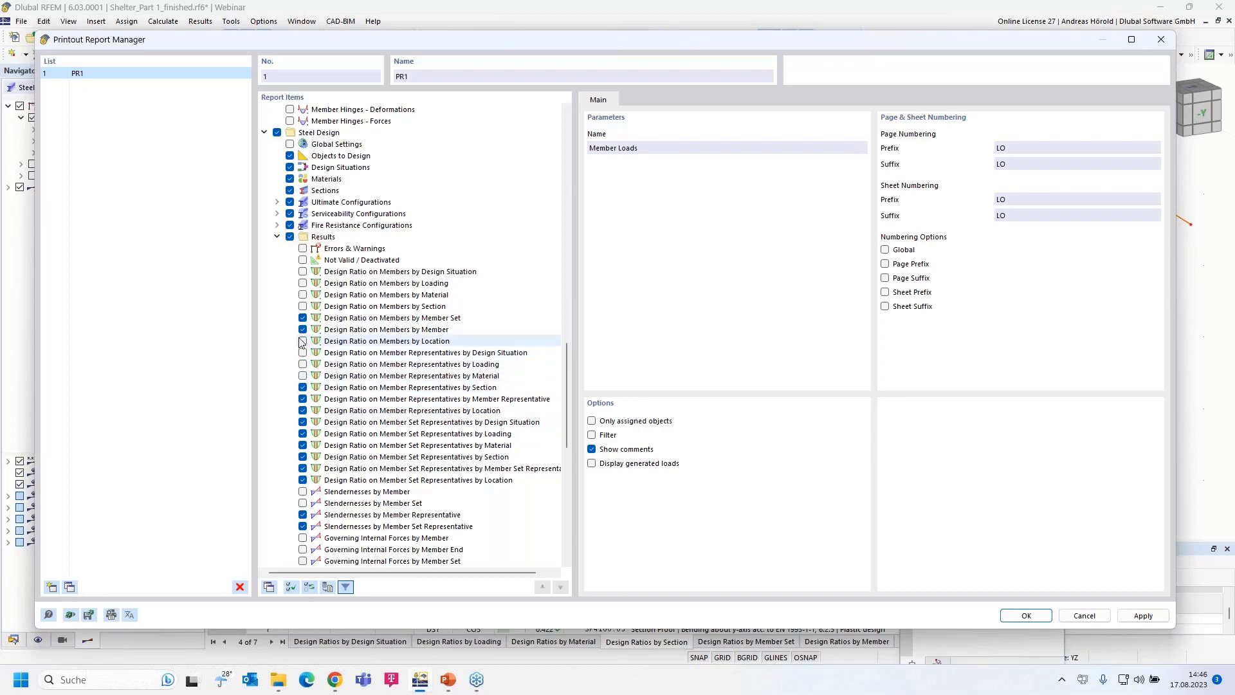
left_click(302, 329)
left_click(302, 317)
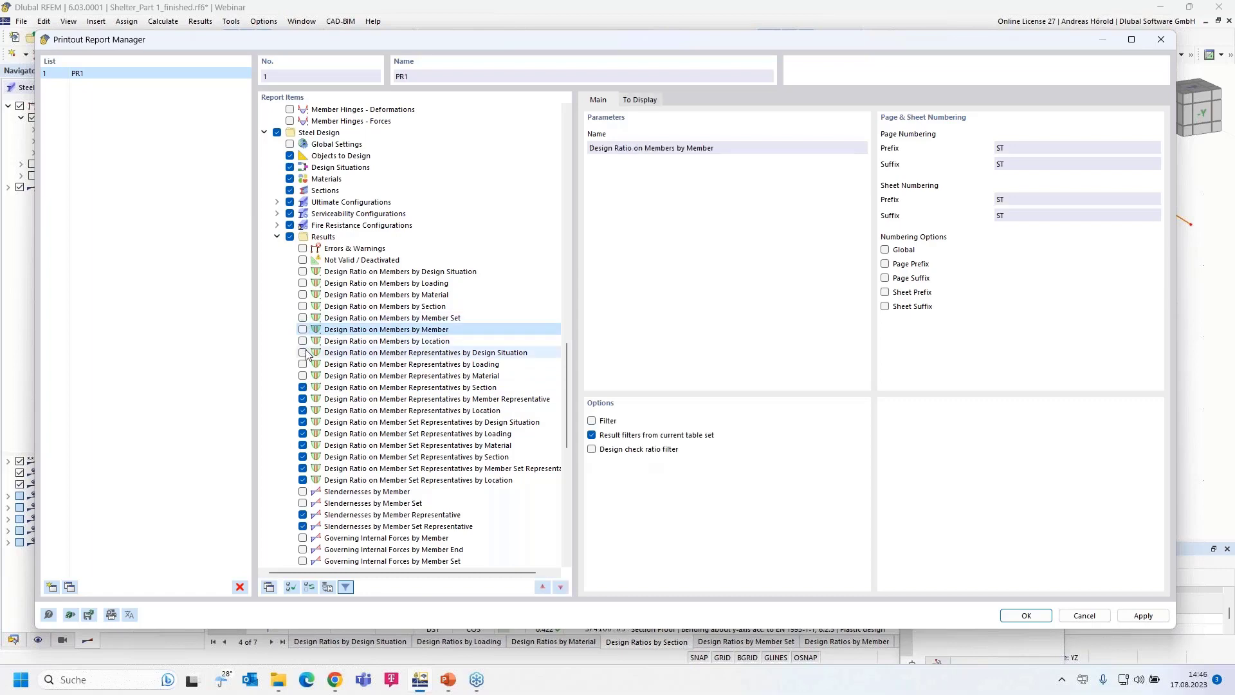
Exclude the remaining steel design ratios on member representatives and member set representatives, keeping only the By Section tables.
left_click(302, 399)
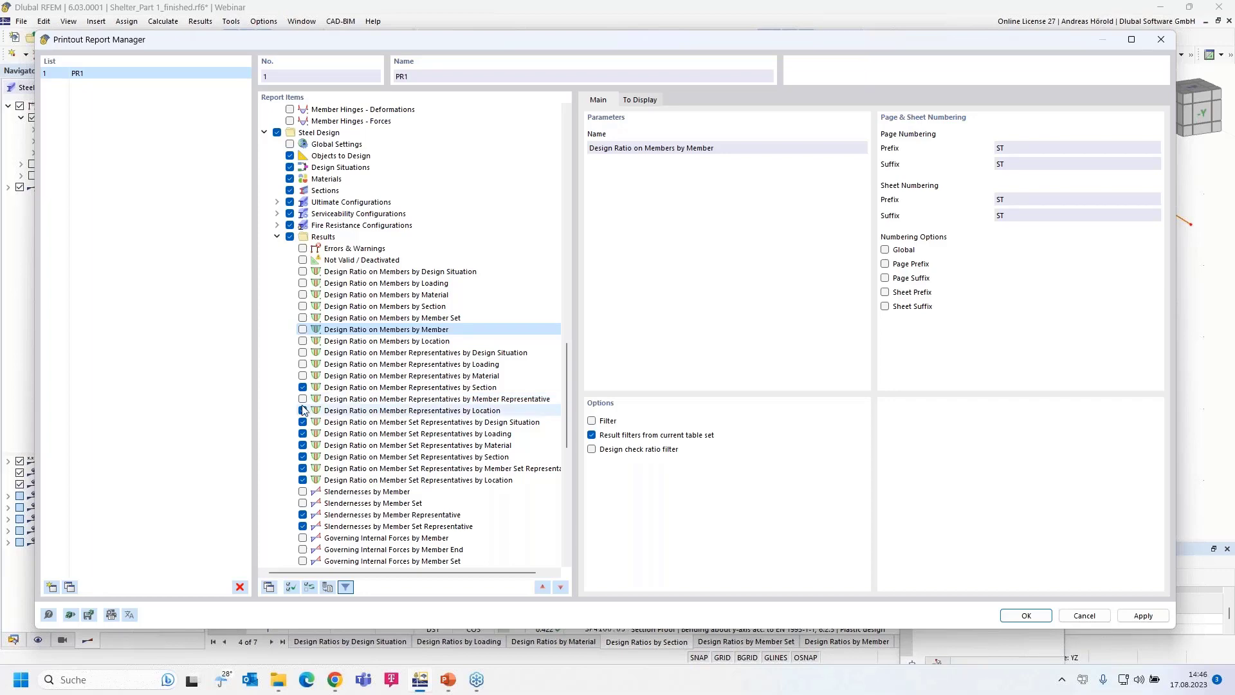
left_click(303, 410)
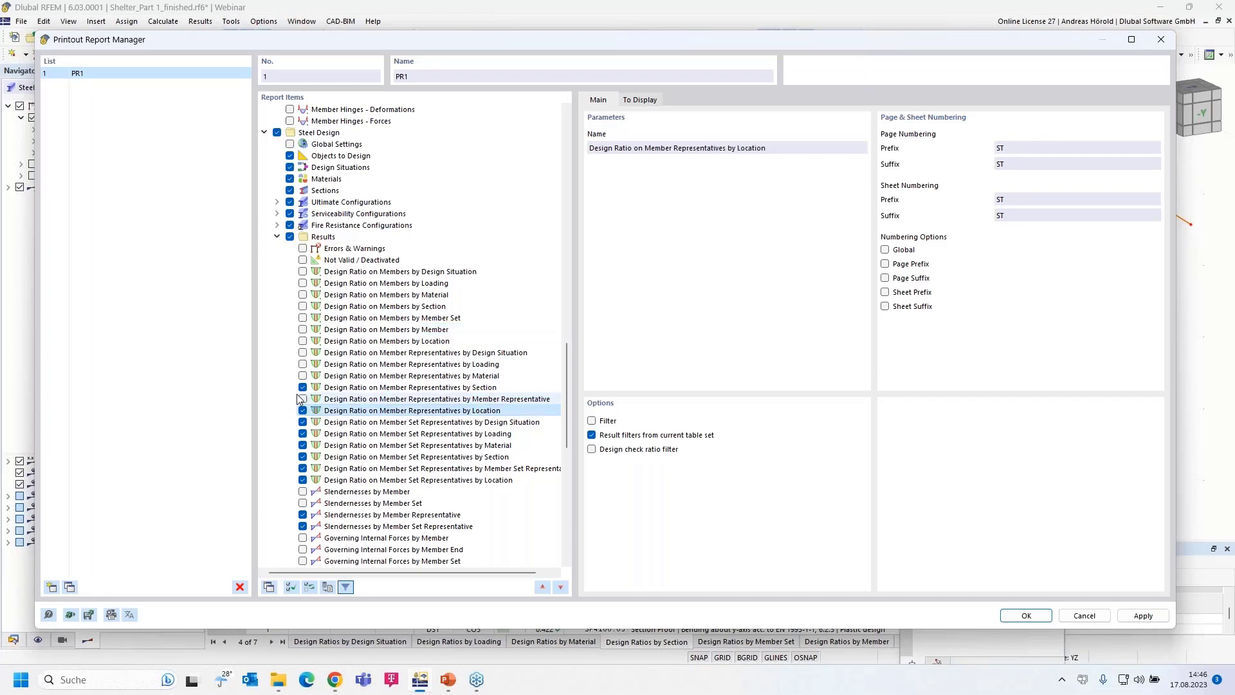
left_click(302, 421)
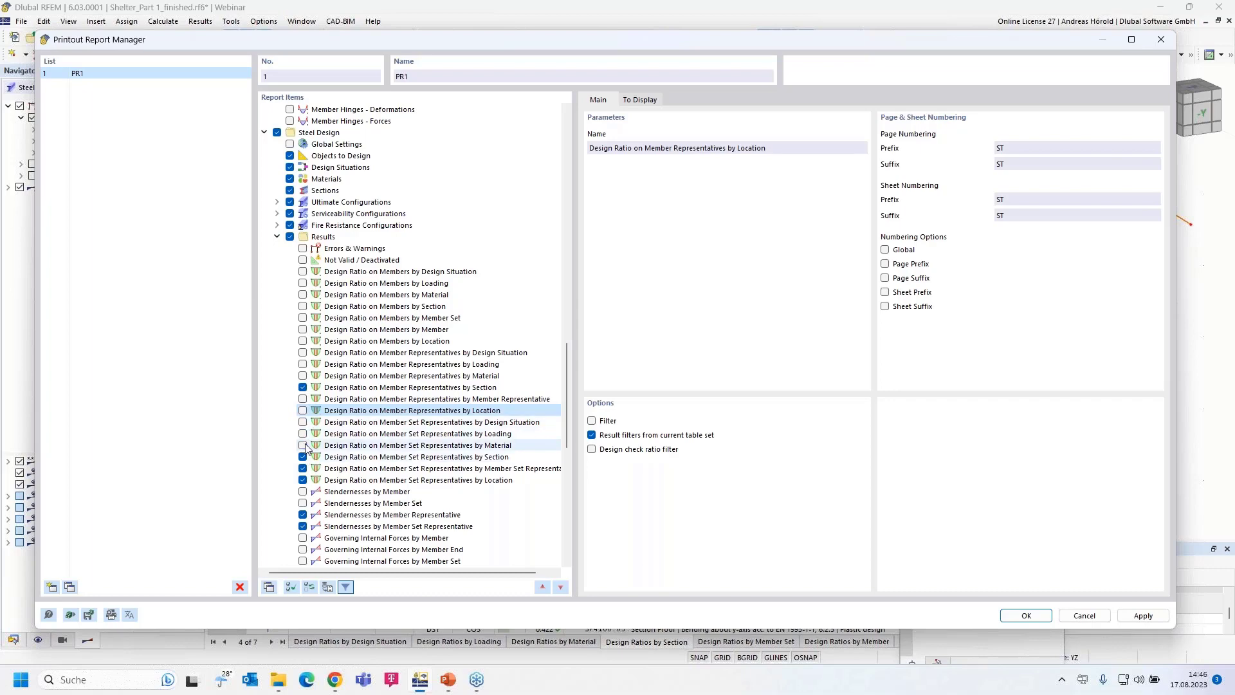
left_click(303, 469)
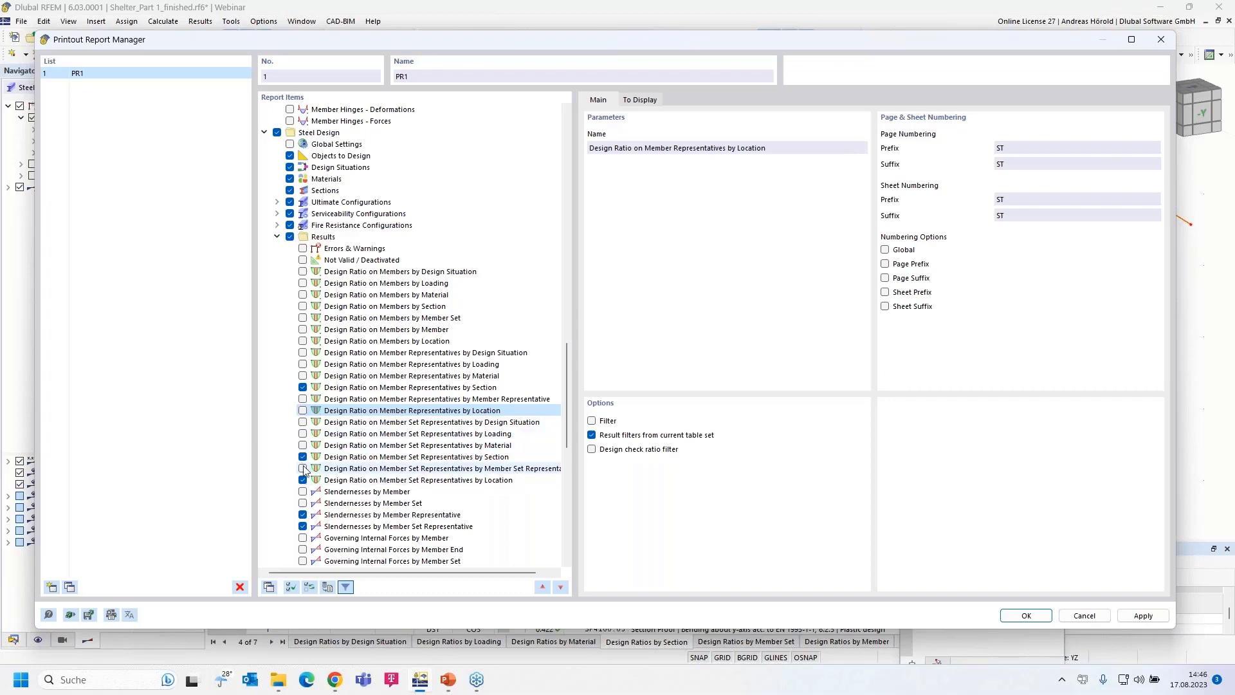
left_click(303, 480)
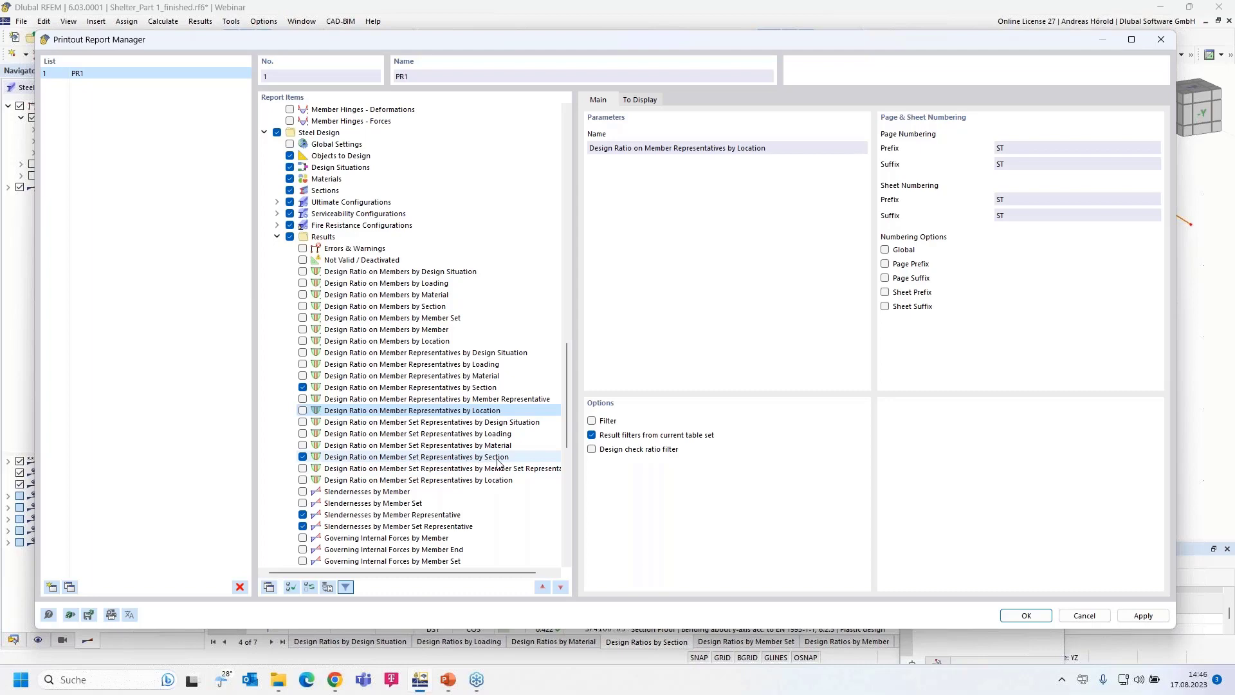
Reduce the timber design ratio tables to Member Representatives by Section and accept the report contents.
scroll(303, 506, "down", 10)
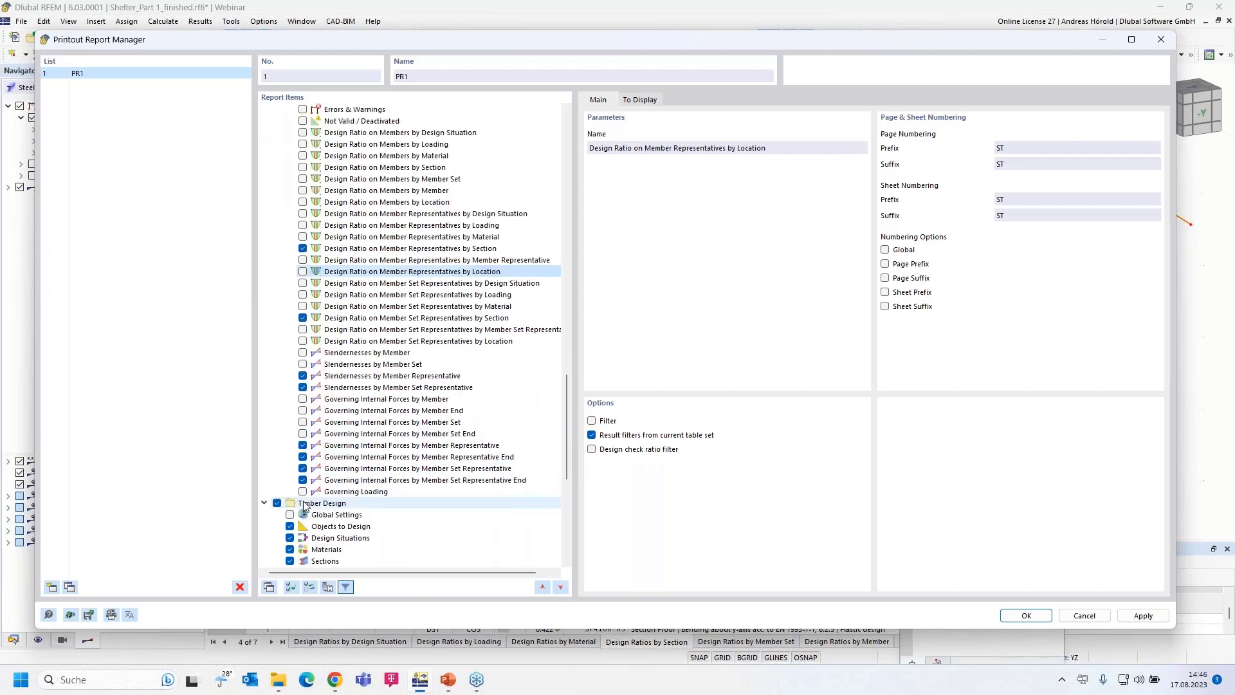
scroll(303, 506, "down", 3)
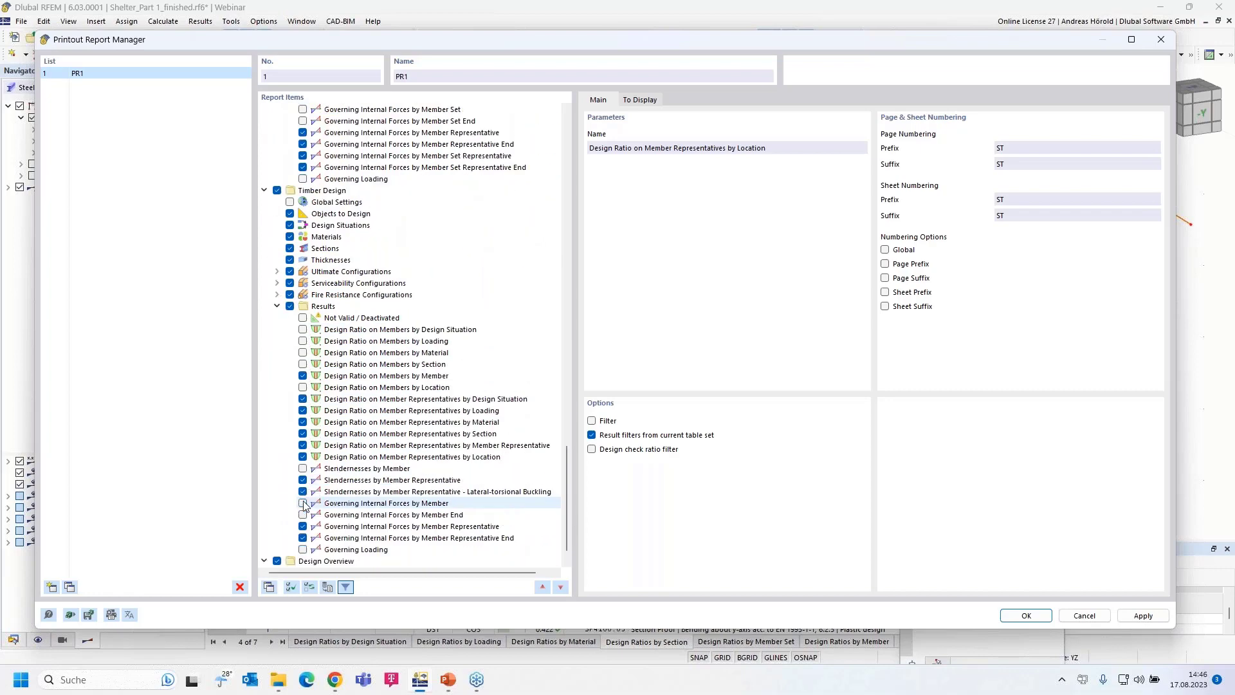
left_click(302, 376)
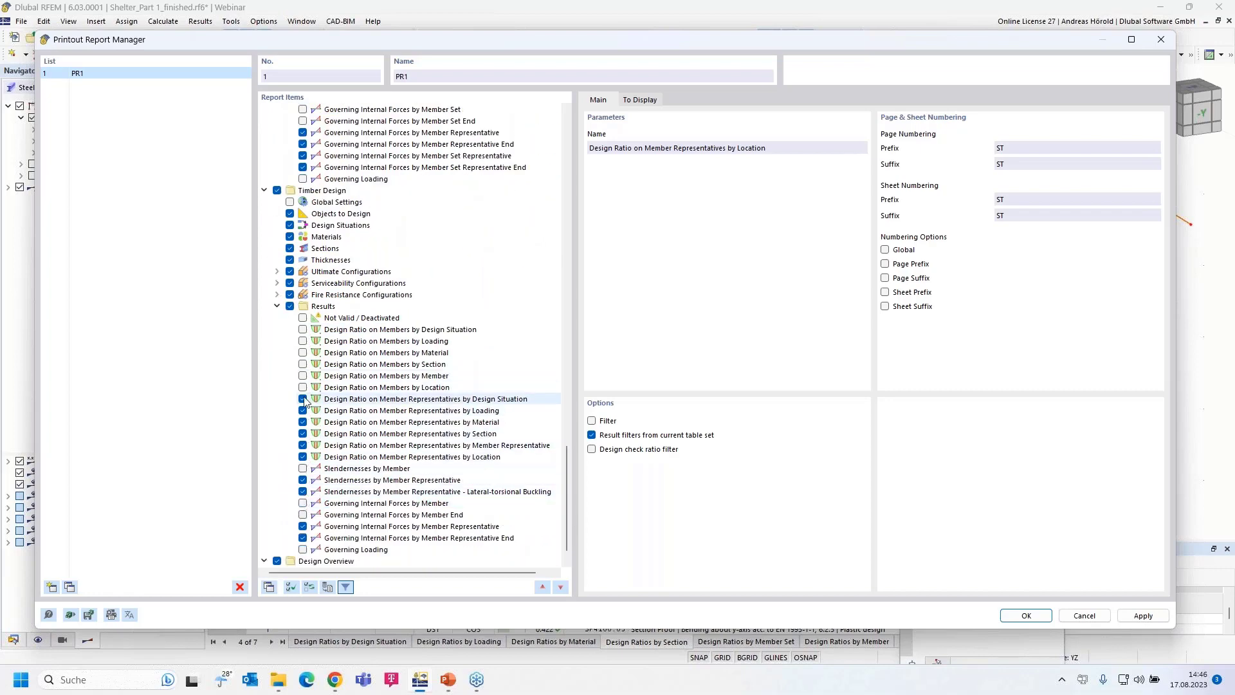
left_click(303, 410)
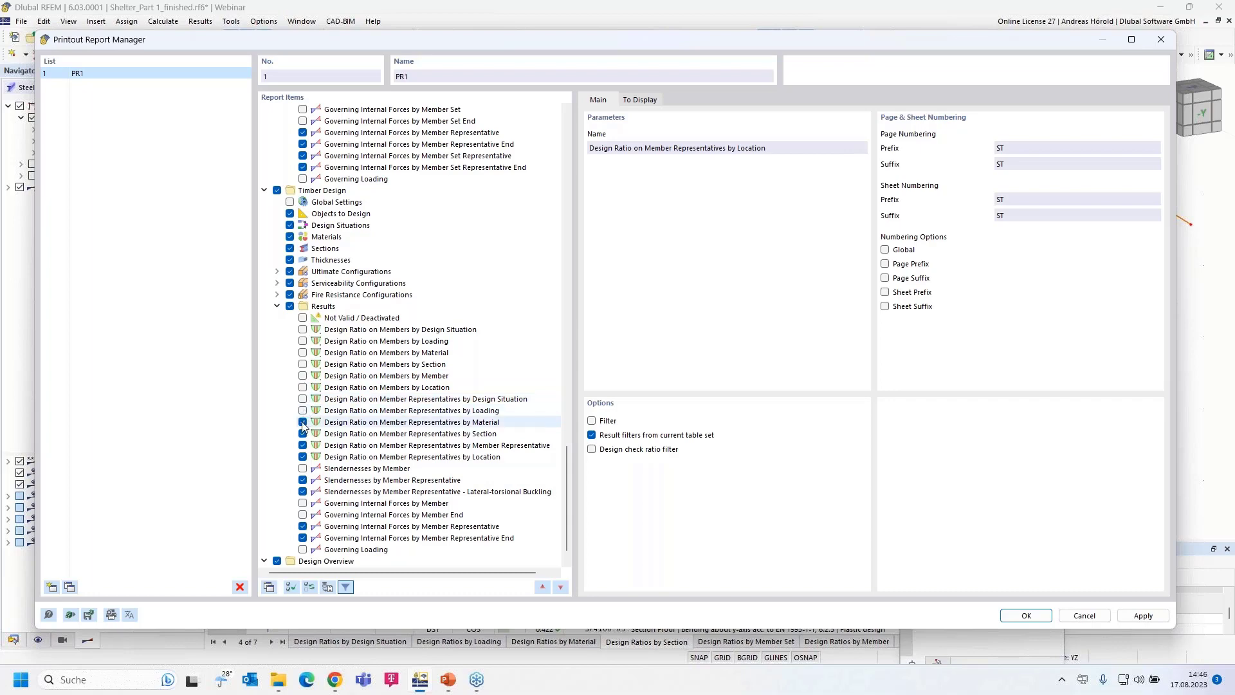
left_click(303, 422)
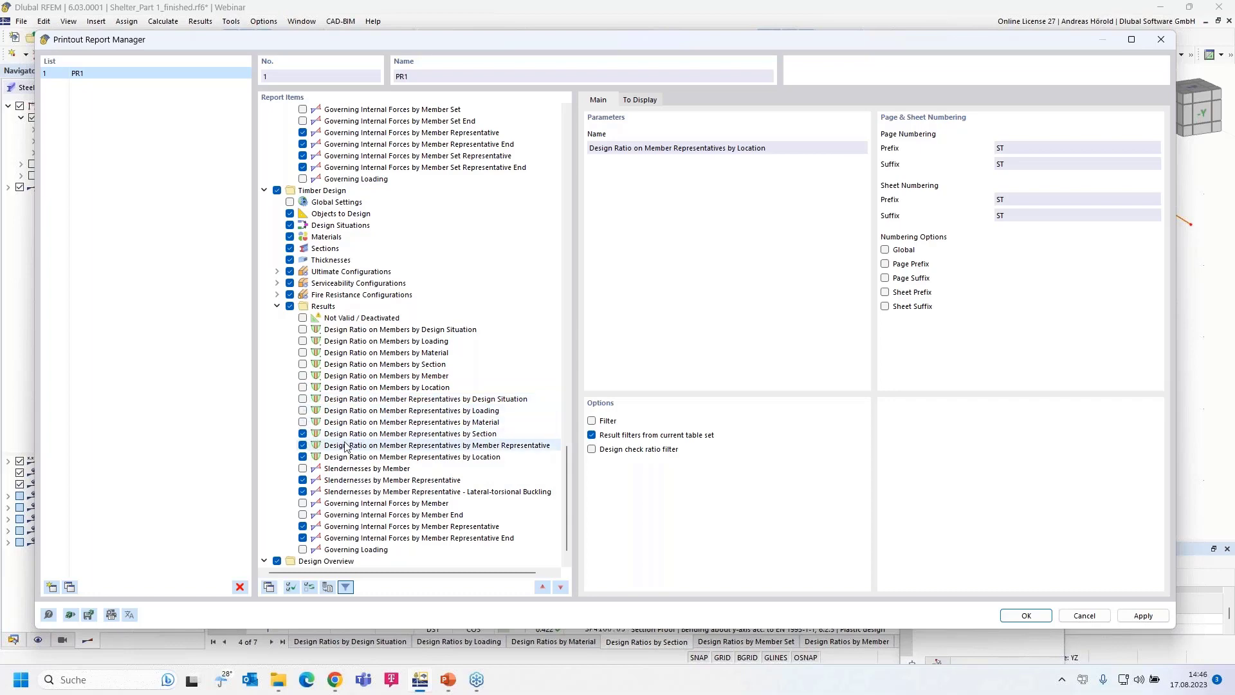
left_click(303, 457)
scroll(363, 447, "down", 1)
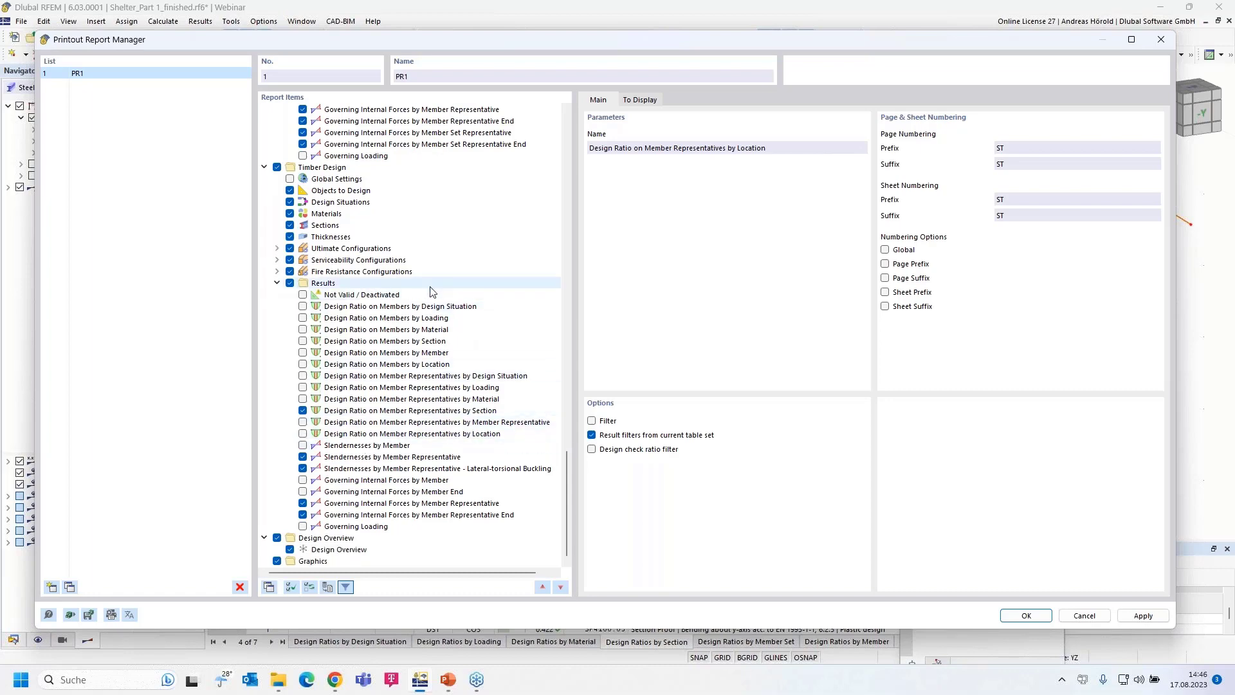
left_click(1026, 615)
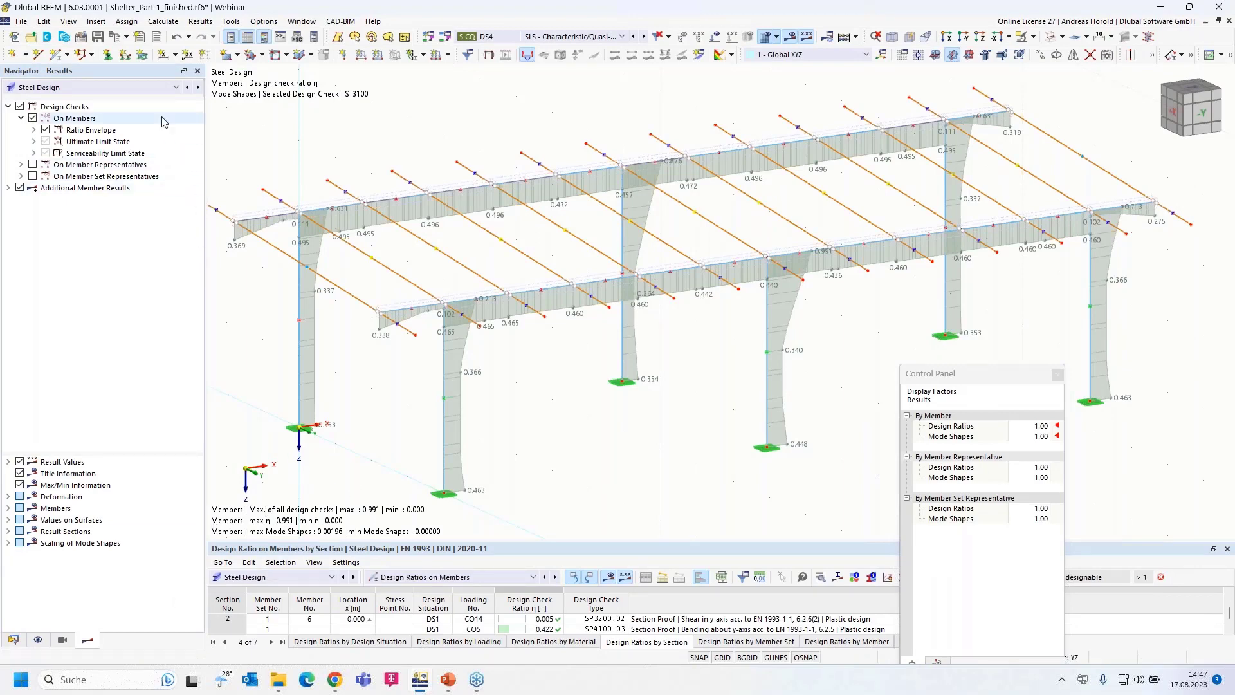
Display the timber design check ratios on members and send the current window's graphic to printout report PR1.
left_click(131, 91)
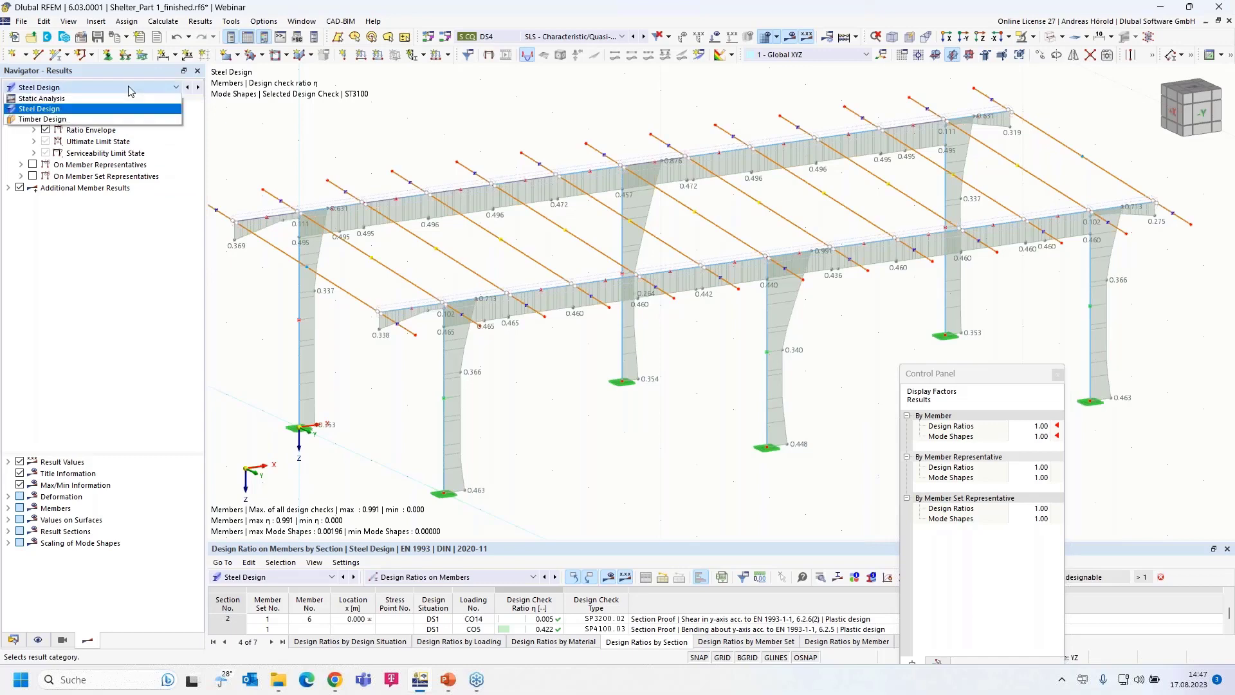
left_click(120, 120)
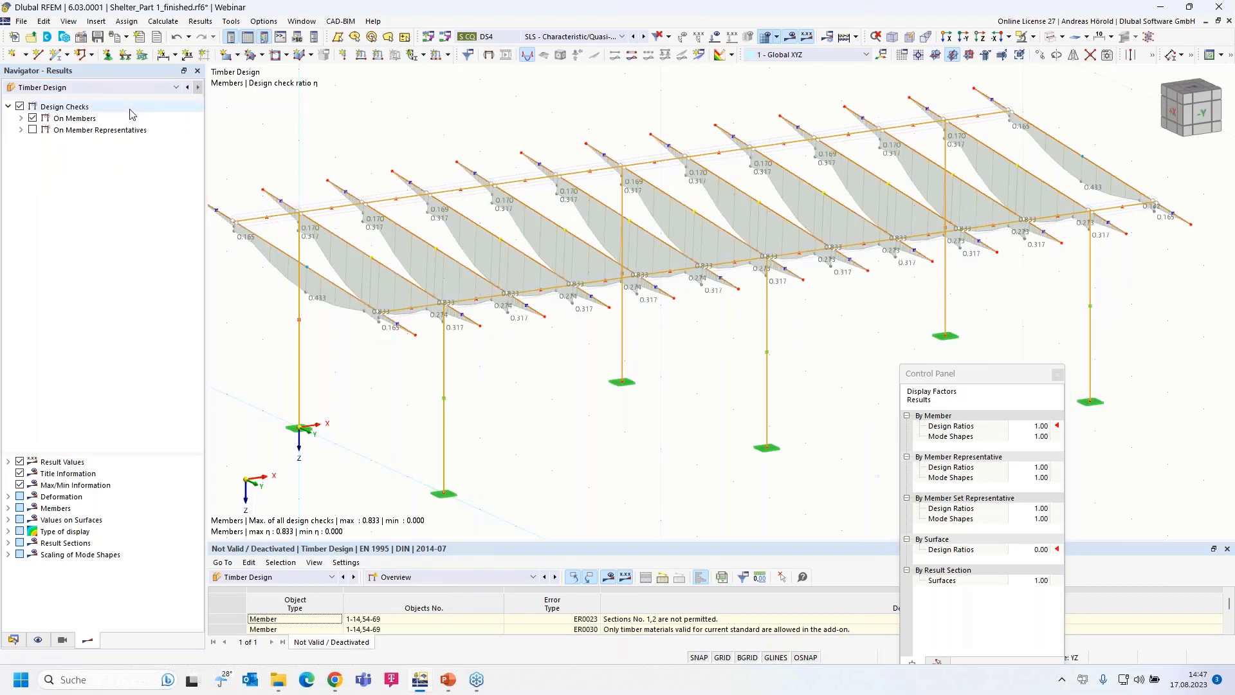
left_click(22, 118)
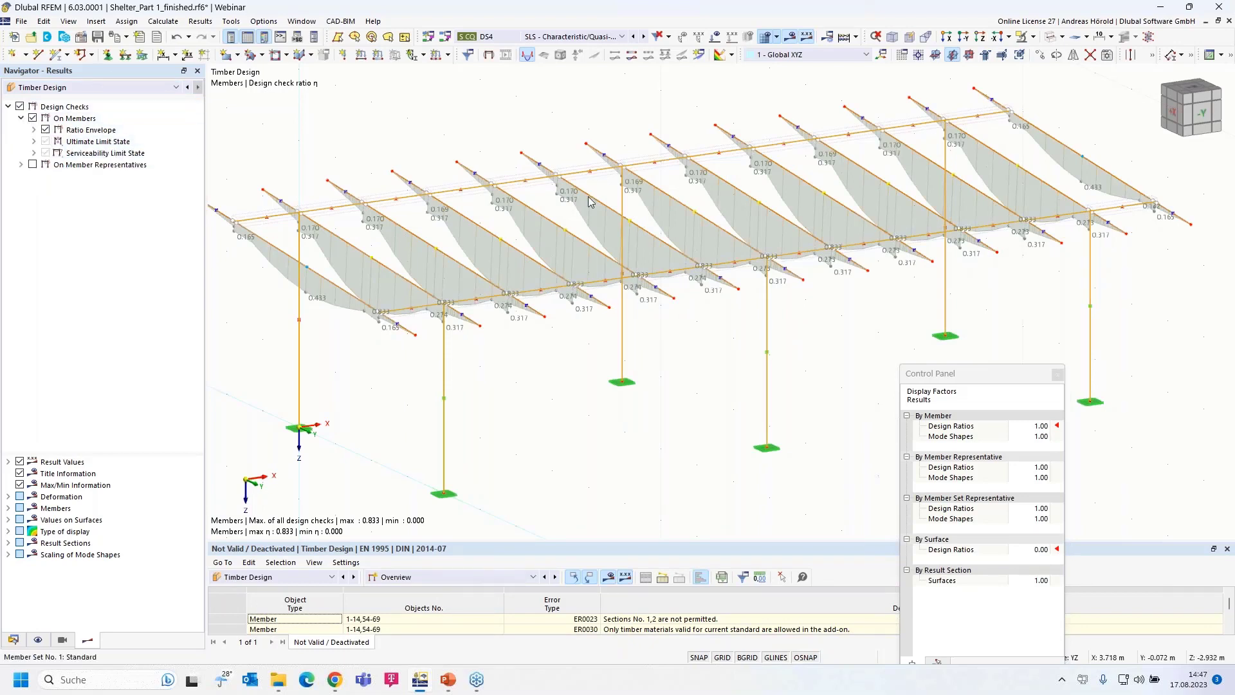
middle_click_drag(607, 383, 633, 394)
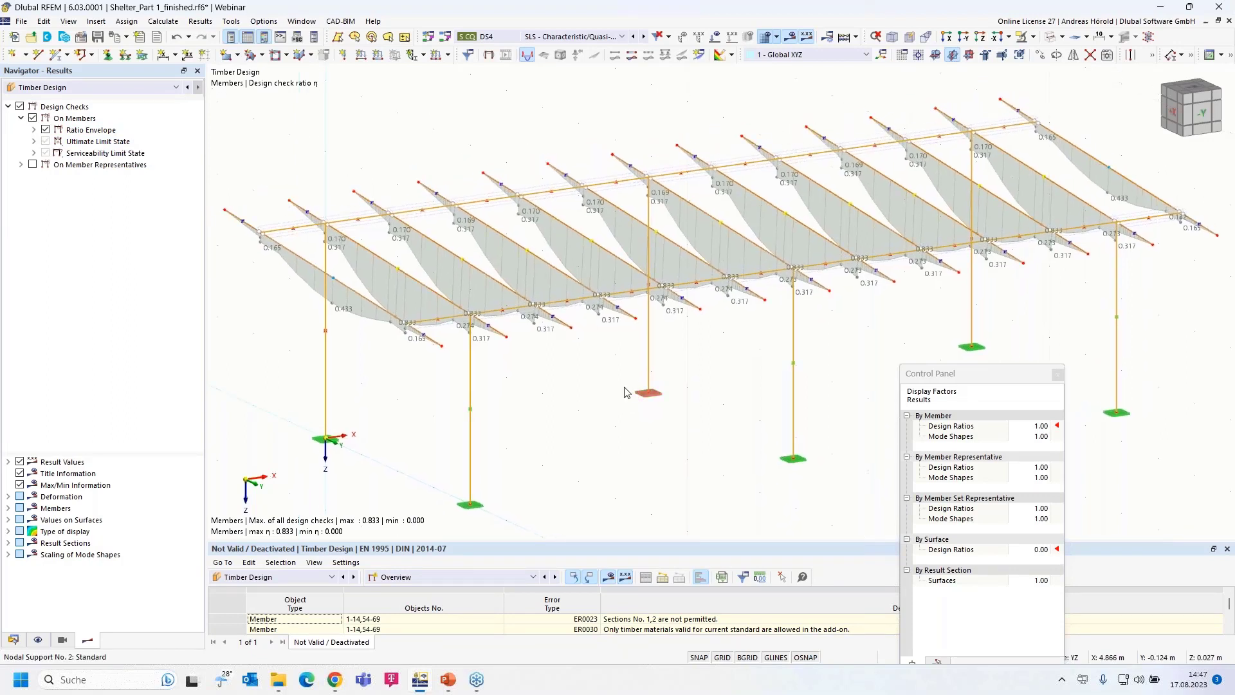
left_click(127, 37)
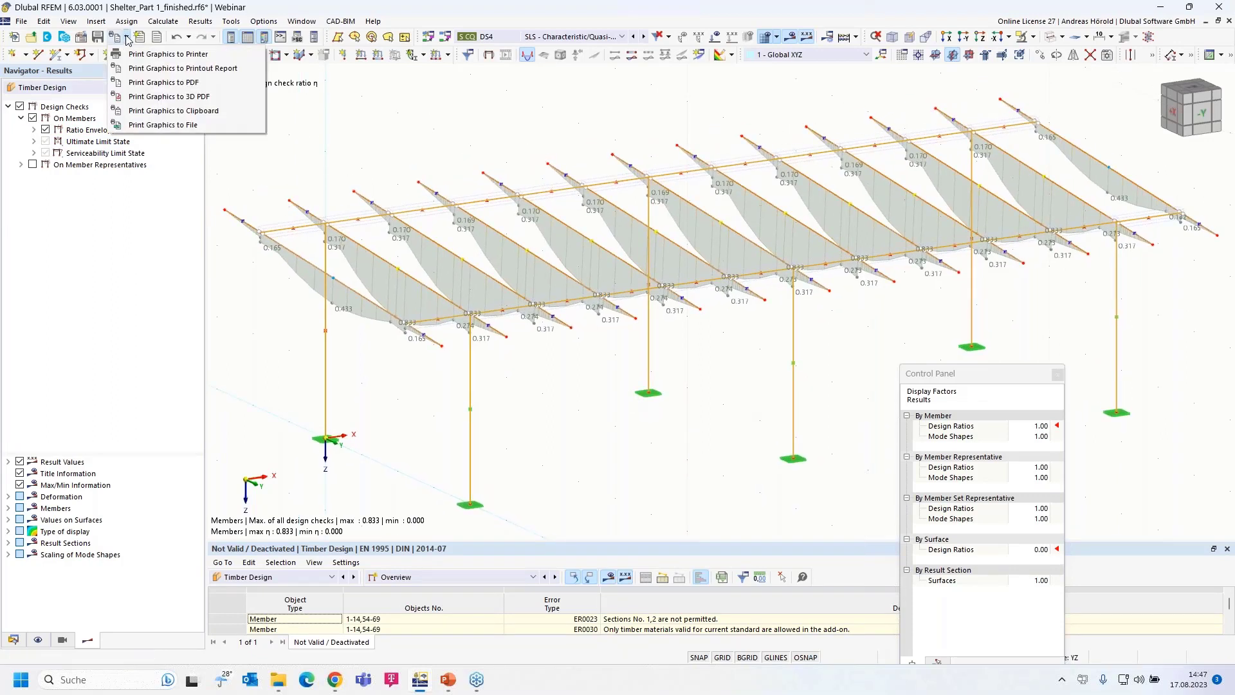
left_click(153, 71)
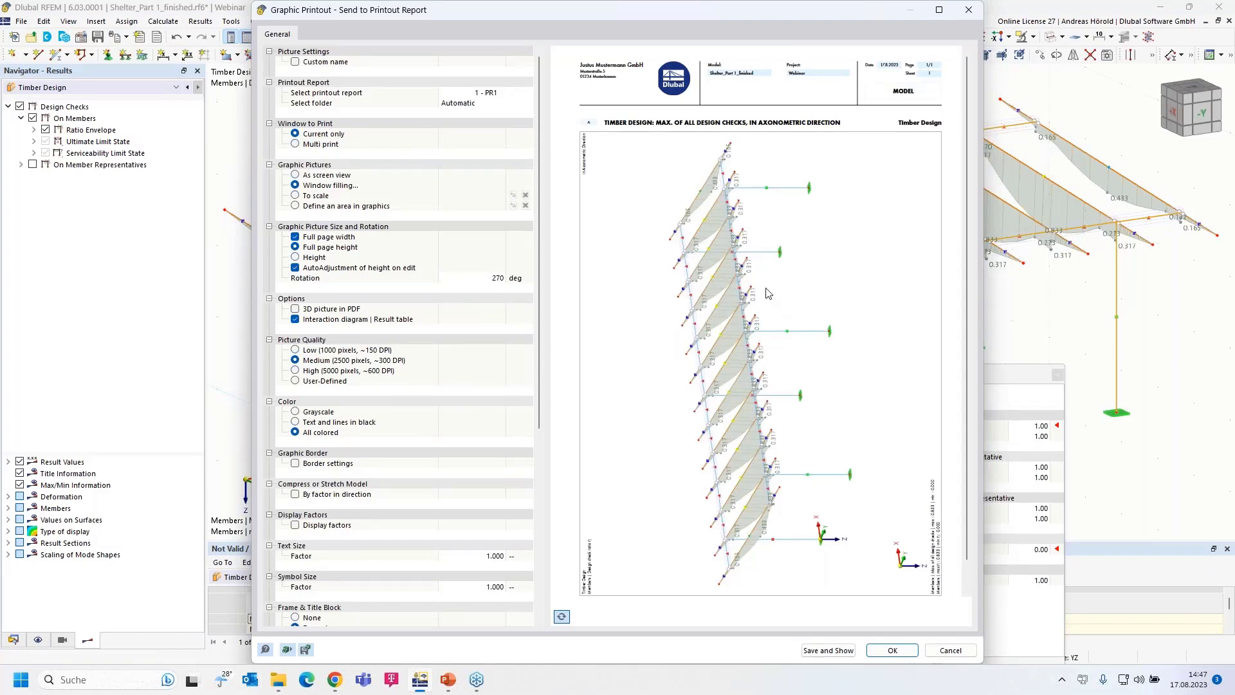
left_click(892, 650)
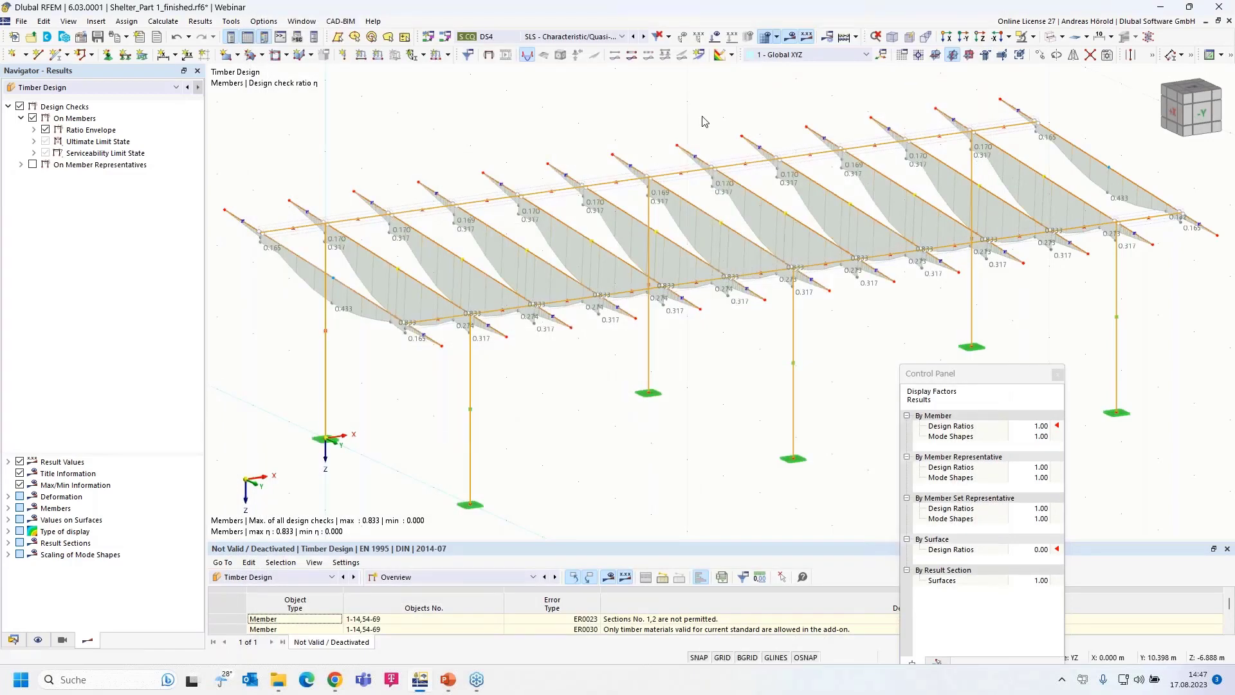
Hide the results in the model and set up a multi print of its graphics to printout report PR1.
left_click(789, 38)
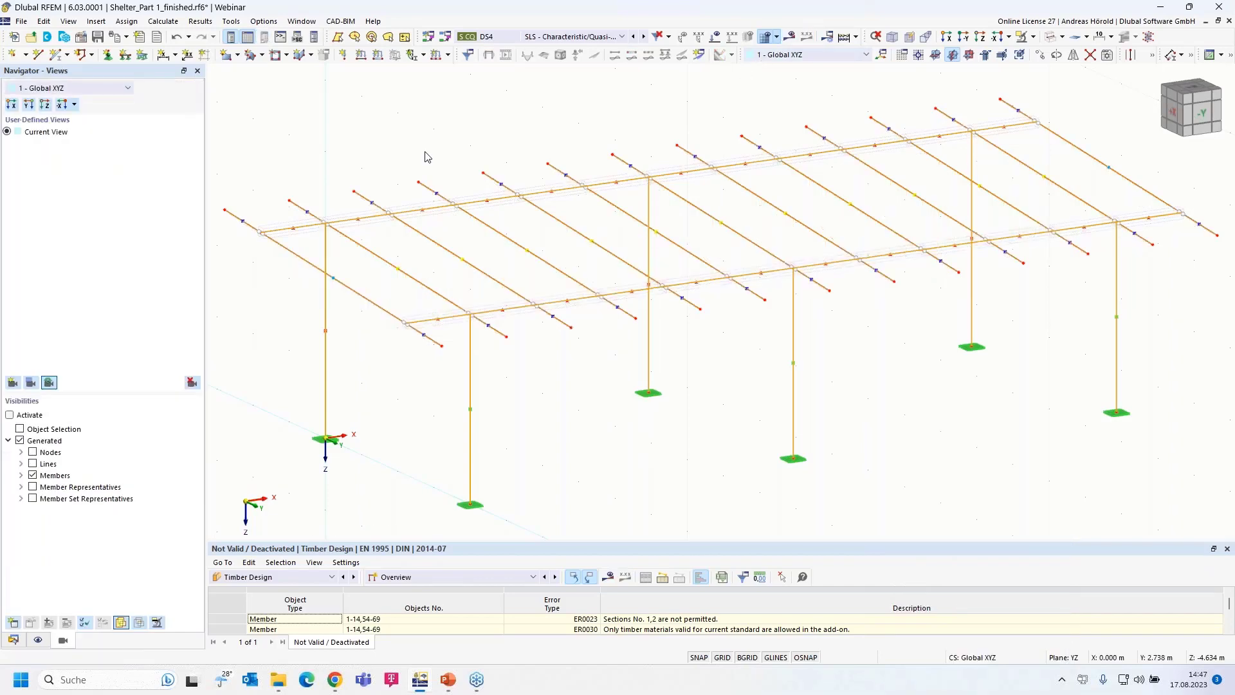
left_click(403, 136)
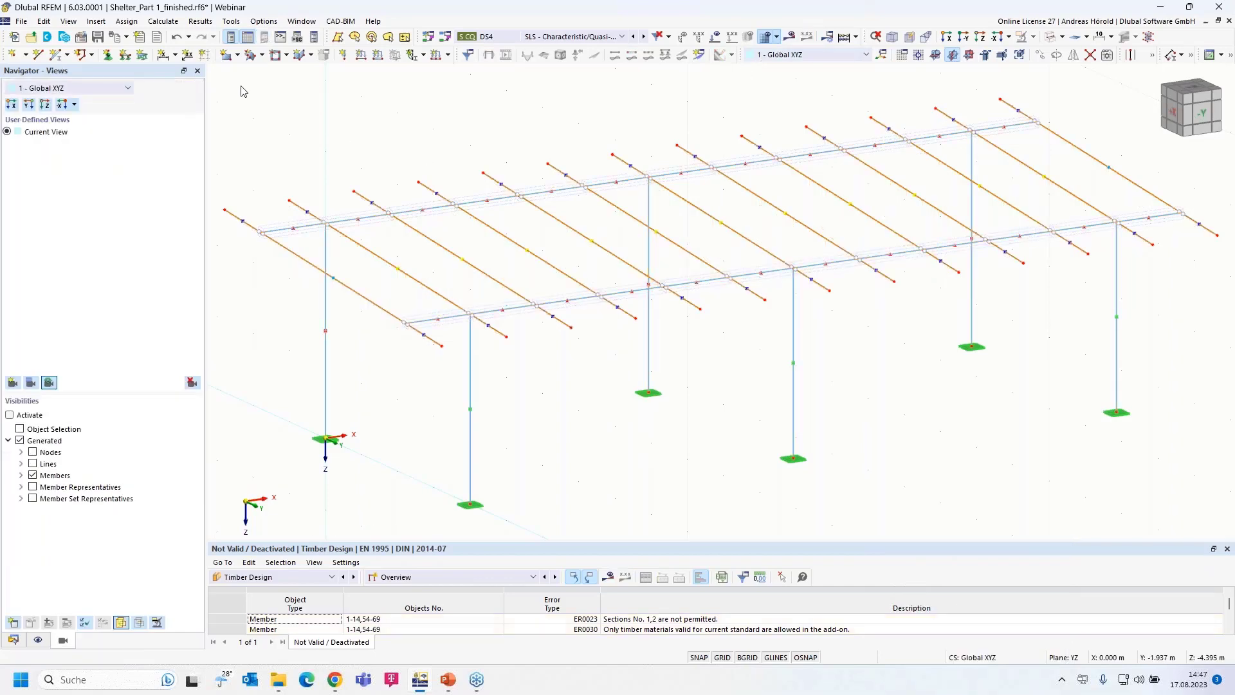
left_click(126, 38)
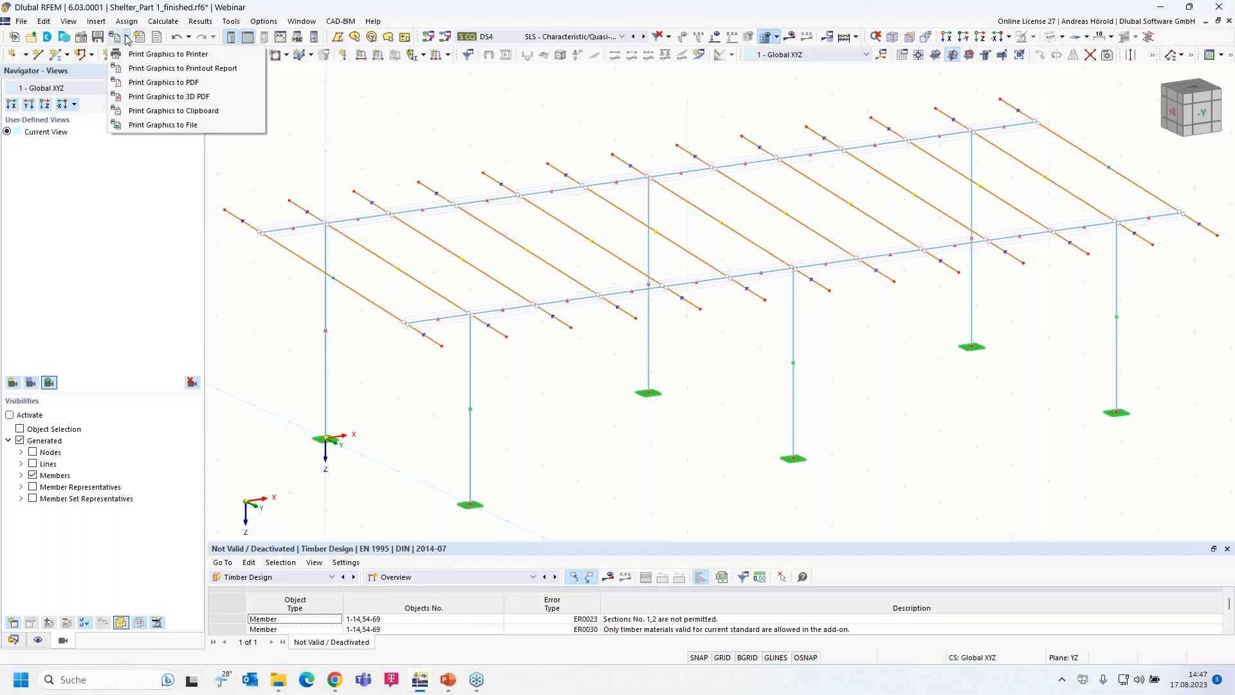
left_click(183, 72)
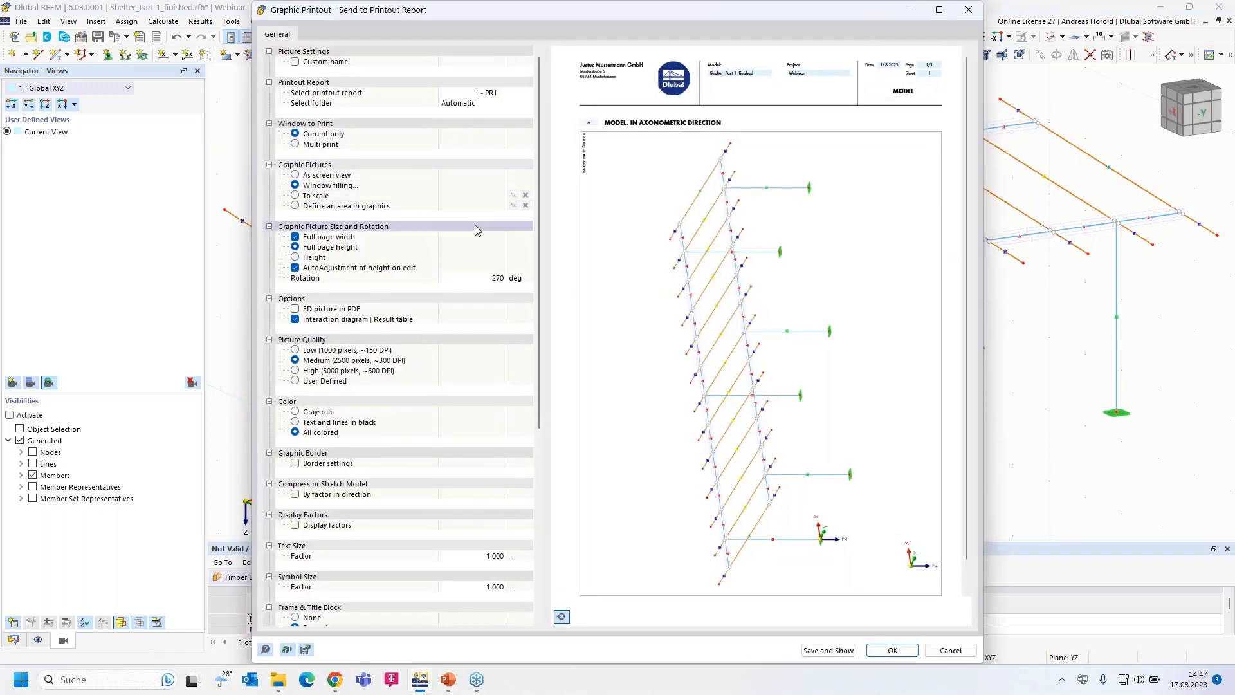
left_click(296, 144)
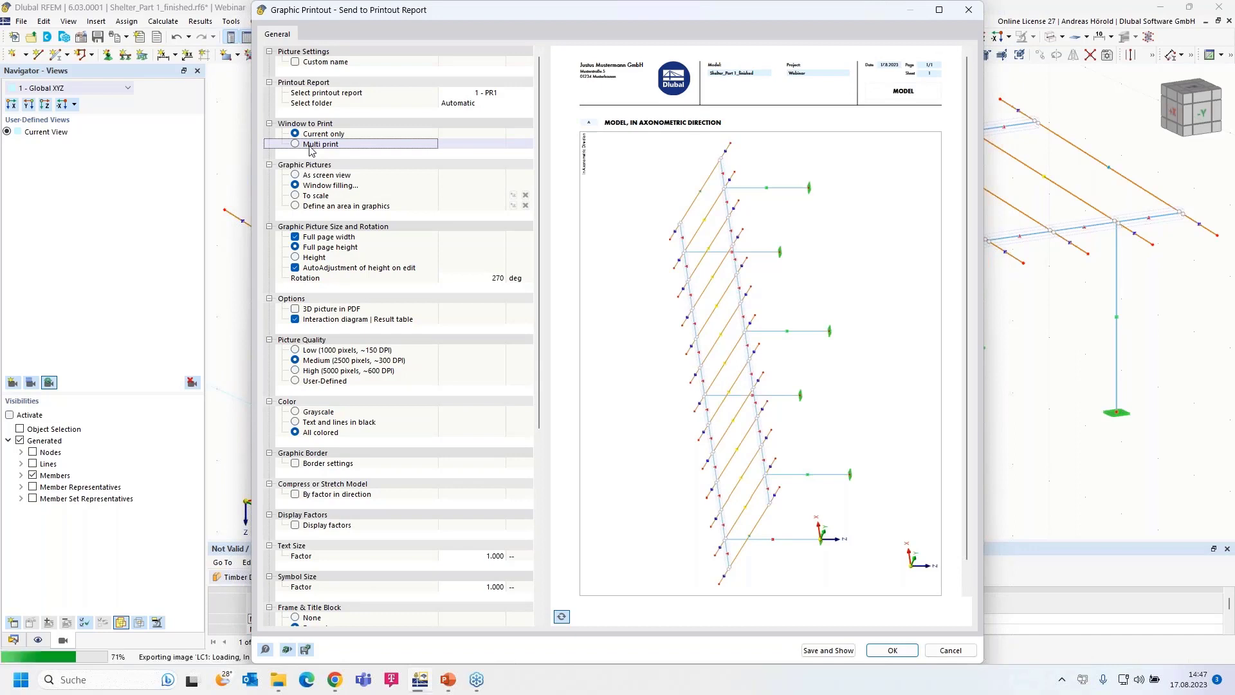
left_click(309, 145)
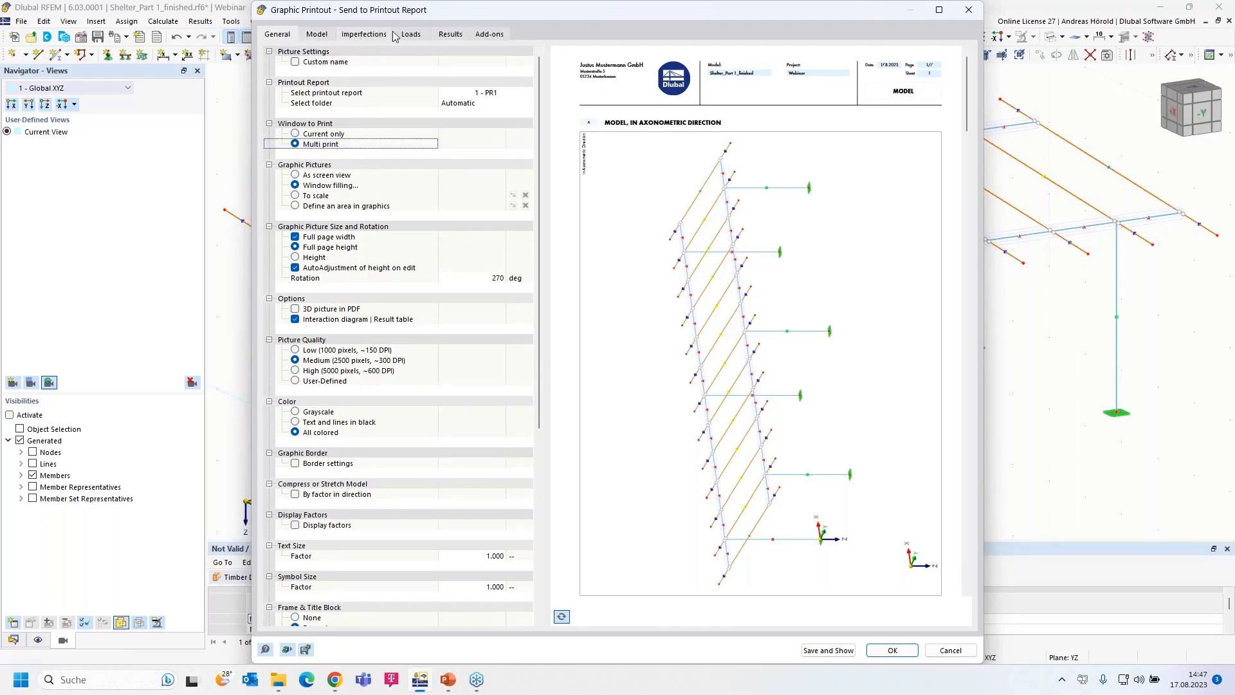
Review the model views and include all imperfections in the current view in the multi print.
left_click(320, 37)
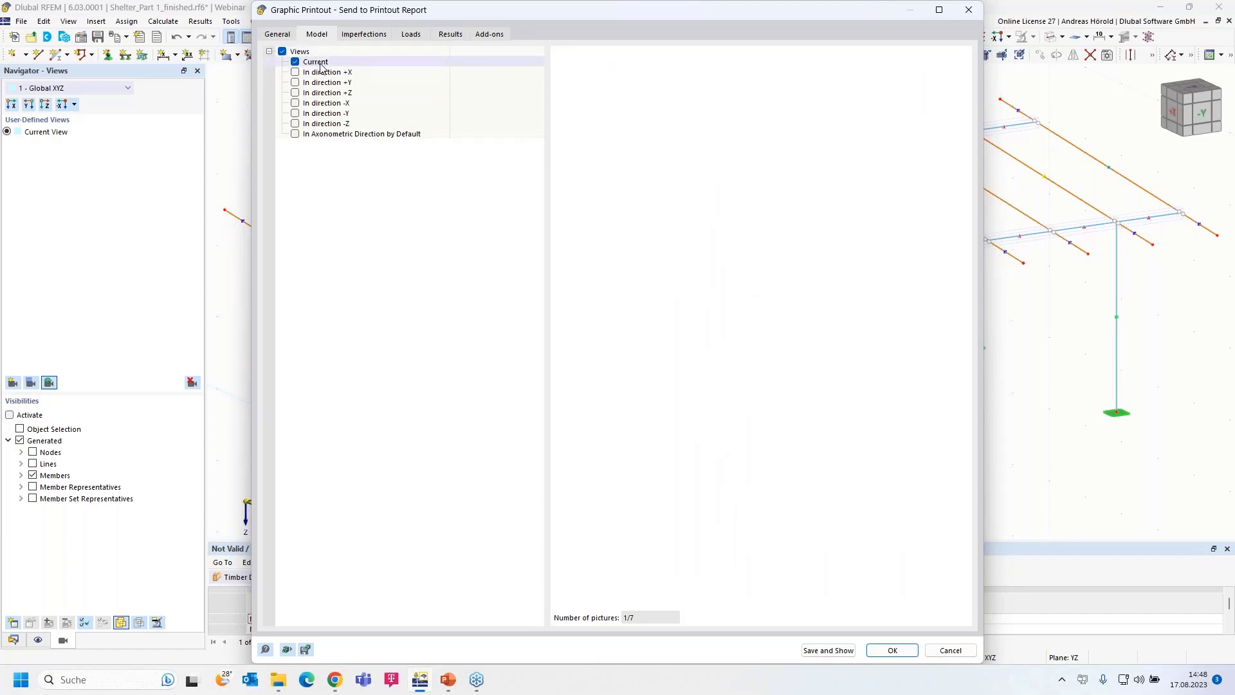
left_click(359, 35)
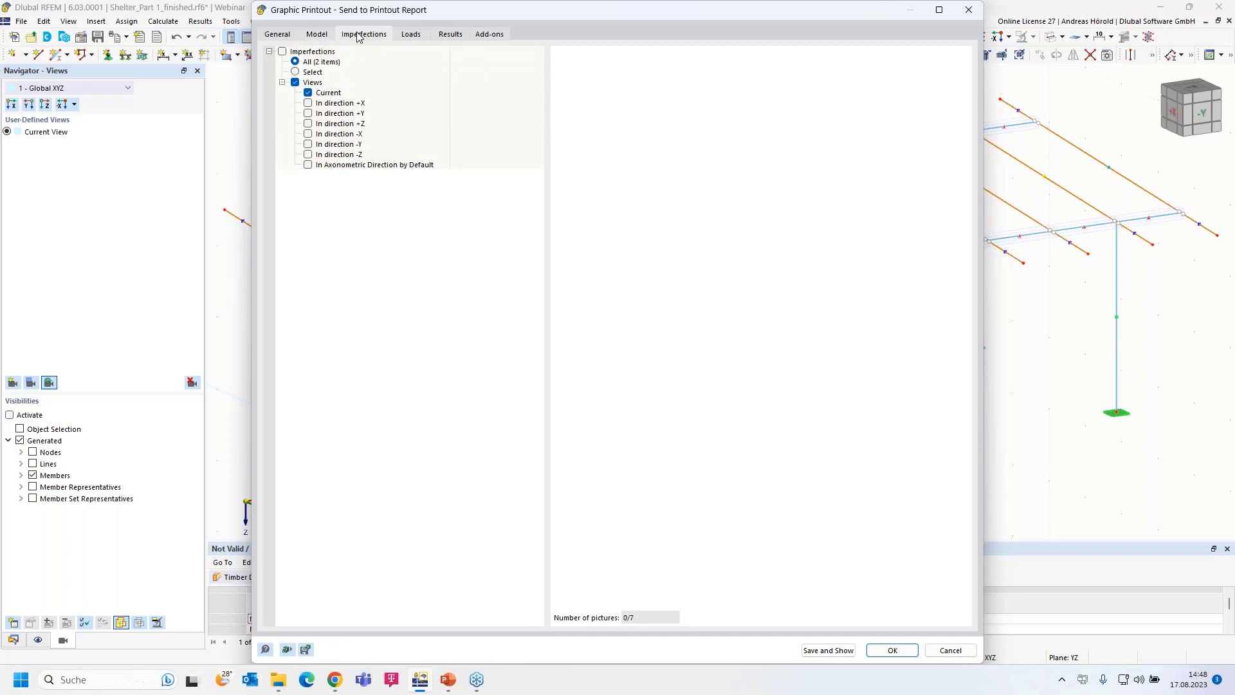
left_click(283, 51)
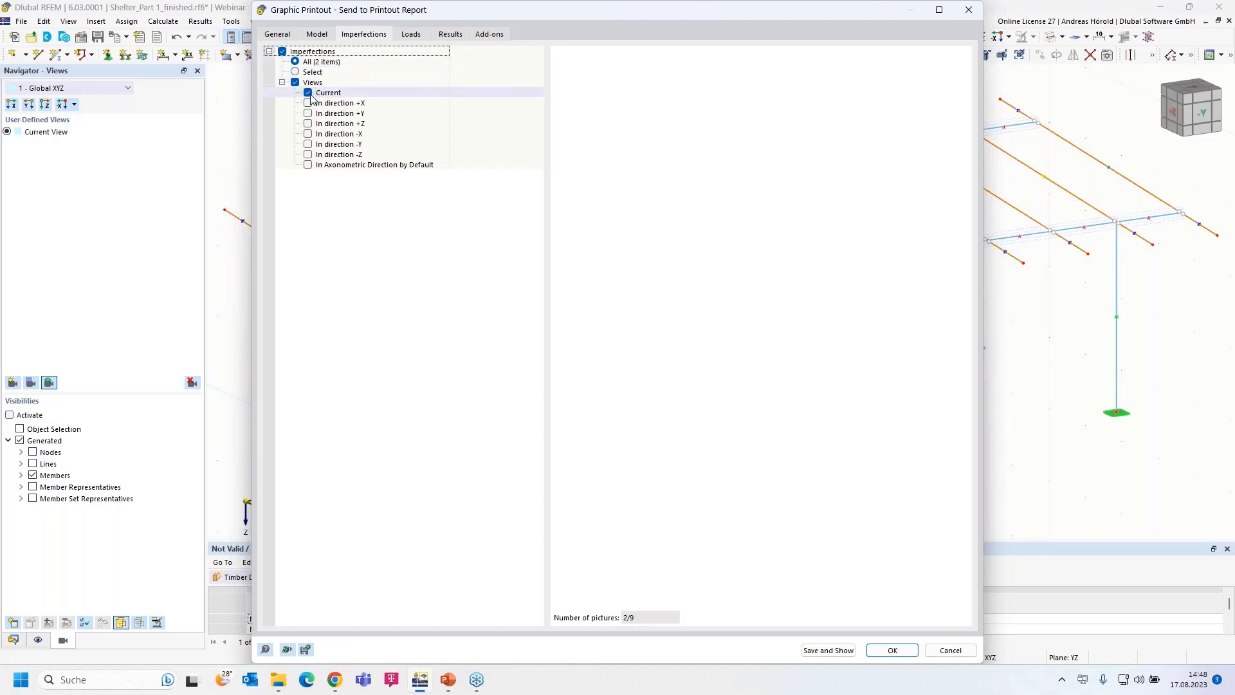
Keep load cases LC1-6 in the current view for the multi print's load graphics and exclude imperfections from them.
left_click(415, 37)
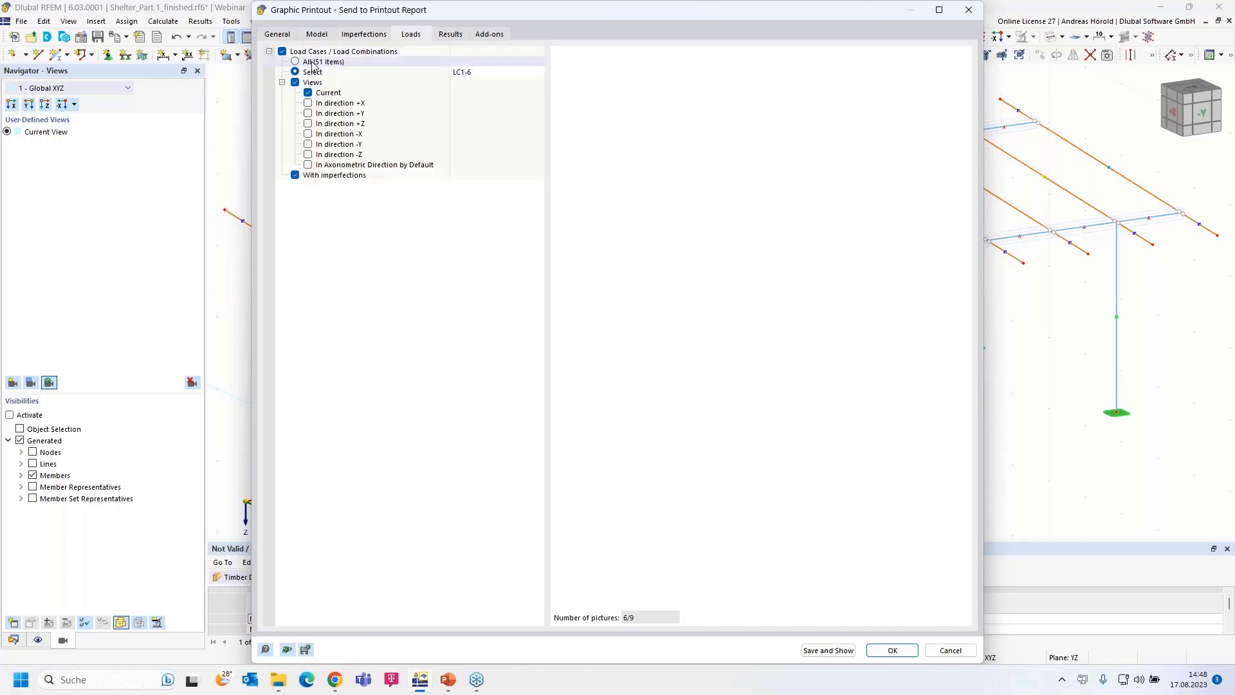
left_click(486, 72)
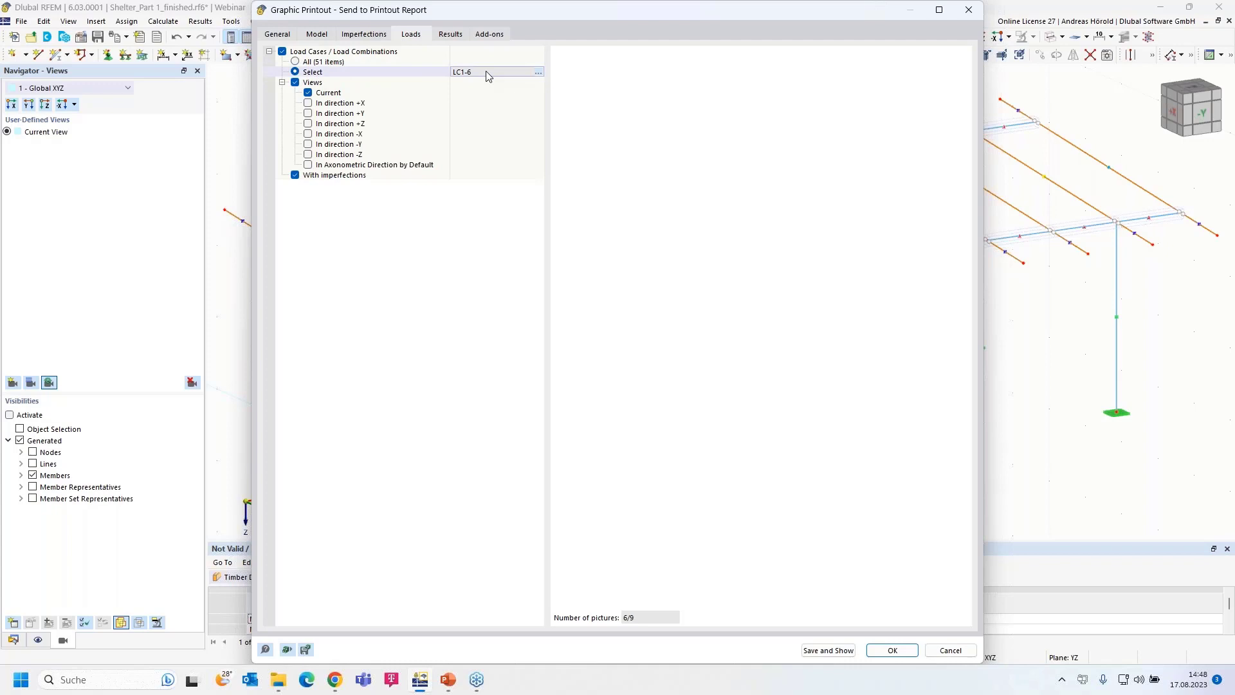
left_click(539, 73)
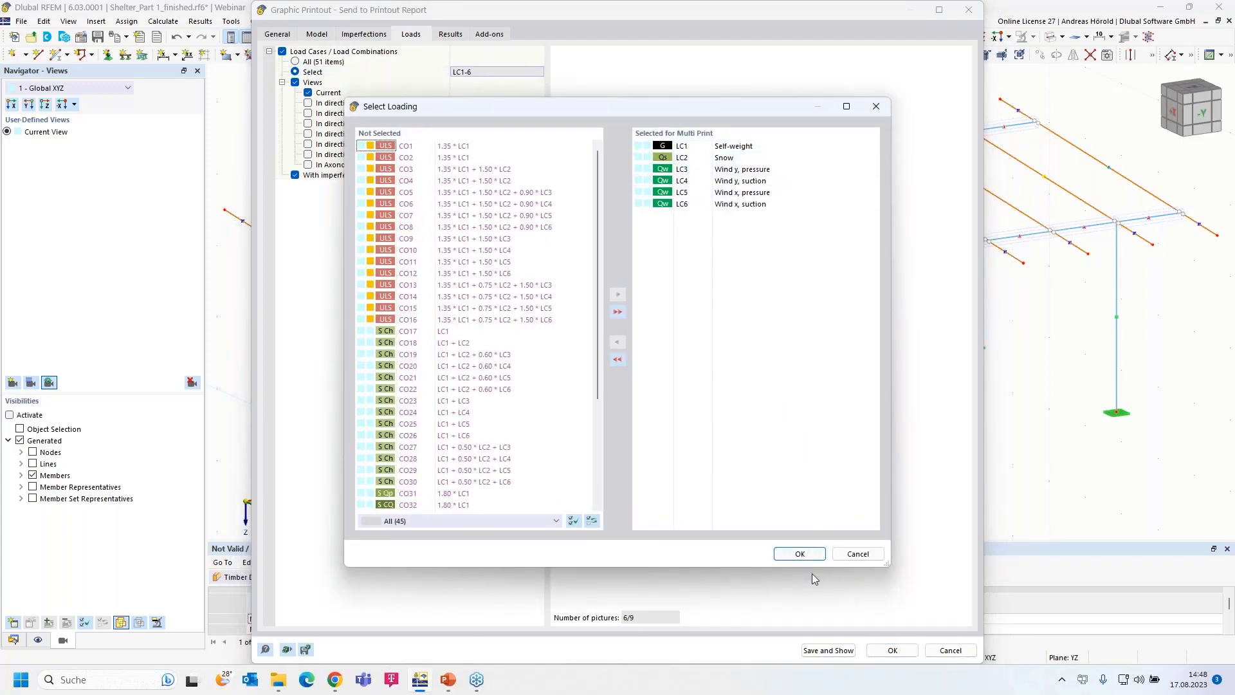
left_click(800, 555)
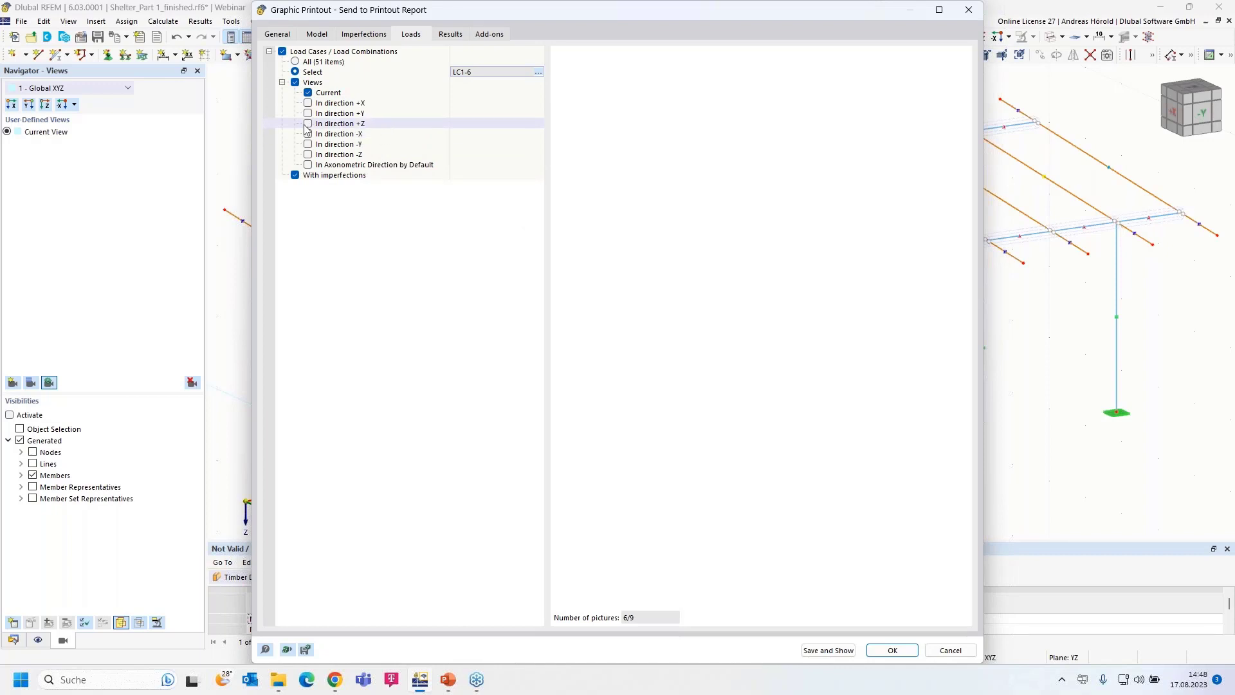
left_click(295, 176)
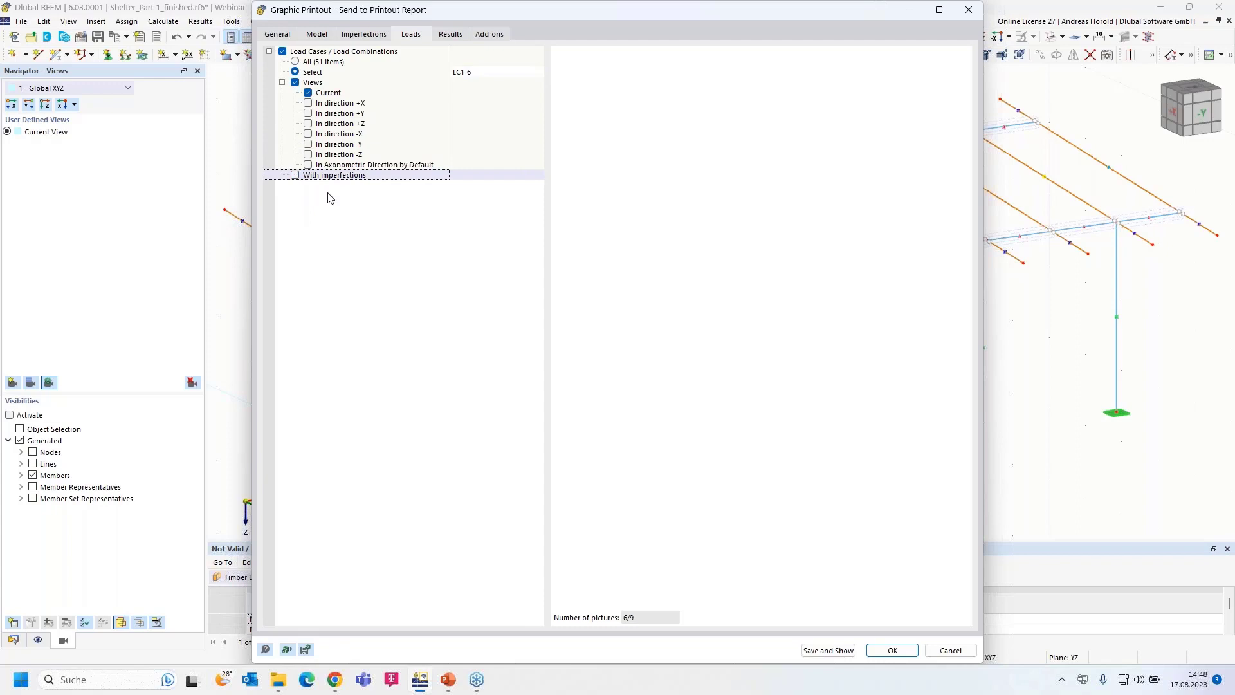
Include result graphics in the multi print and limit their loading selection to design situation DS1.
left_click(452, 36)
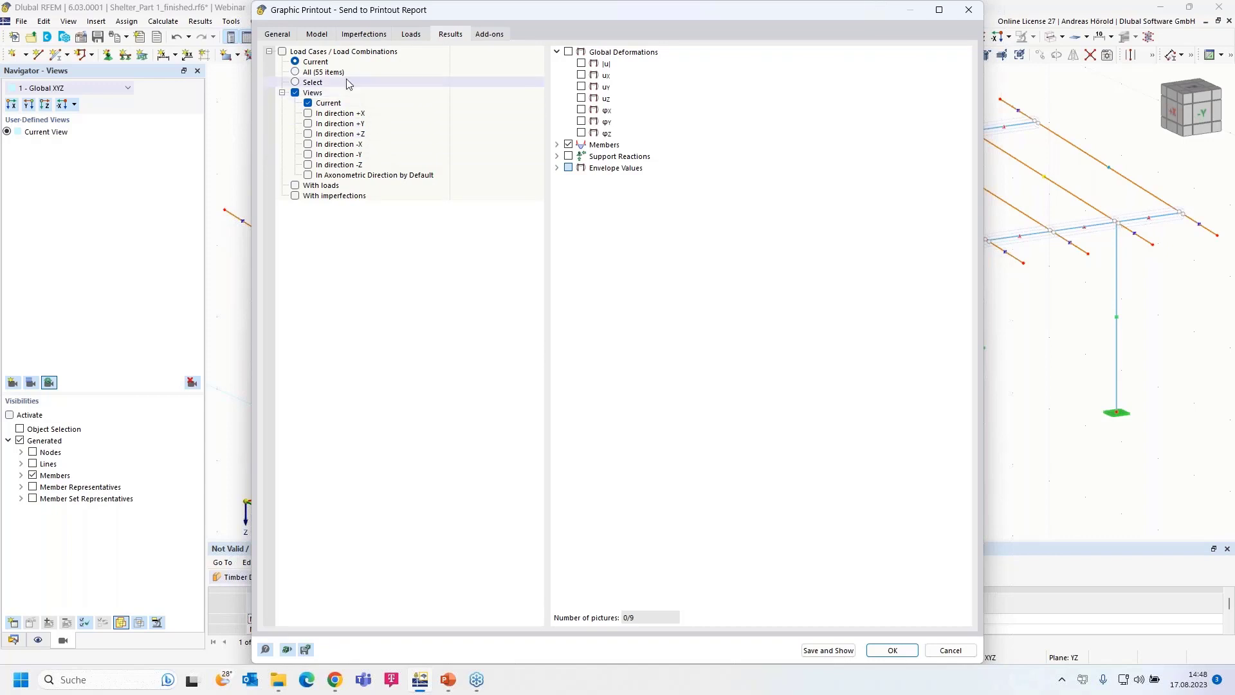
left_click(283, 52)
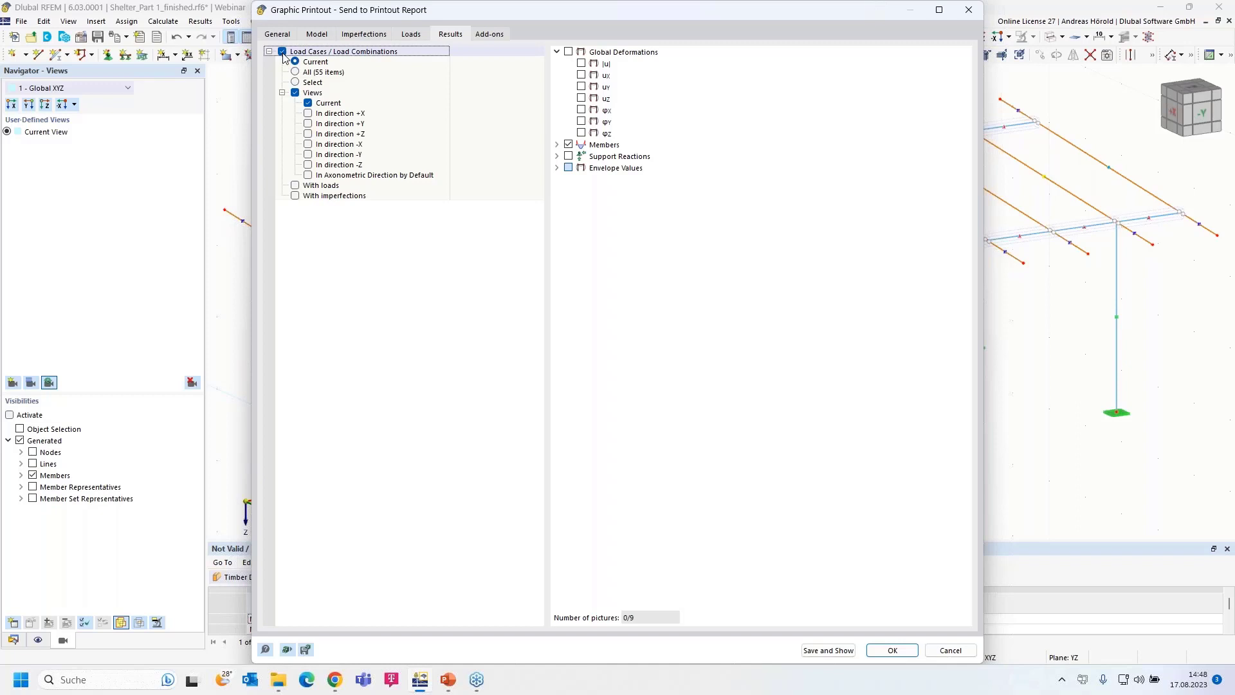
left_click(295, 82)
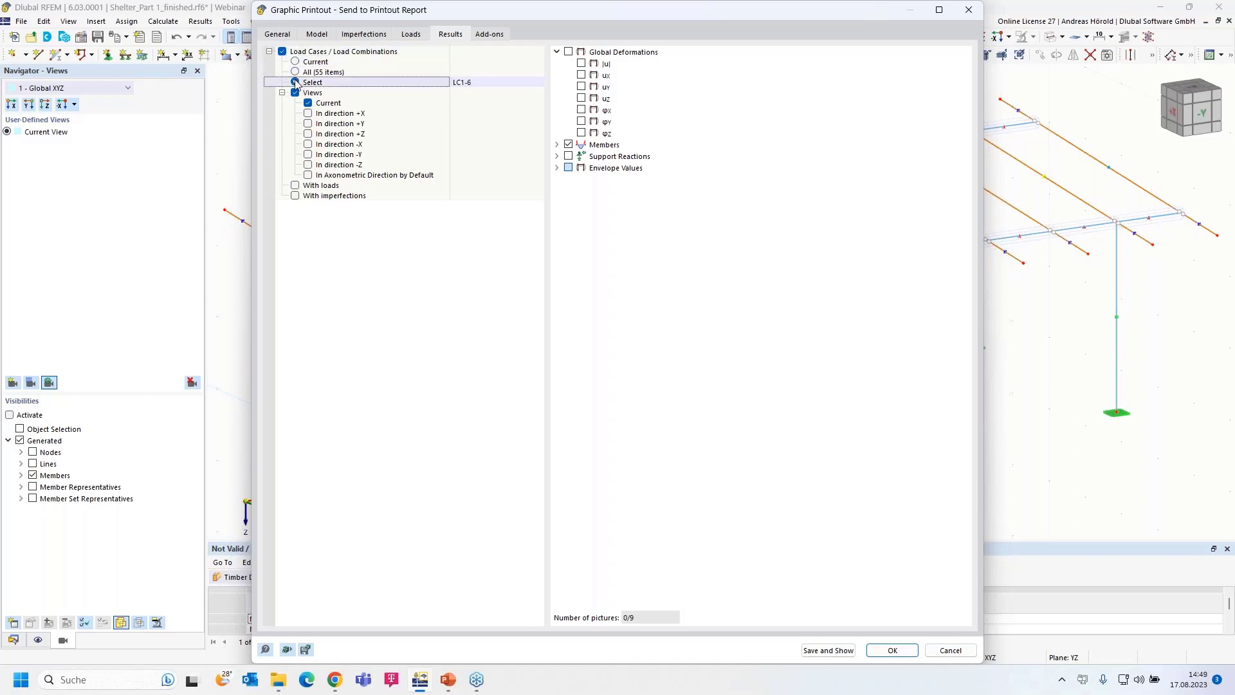
left_click(474, 82)
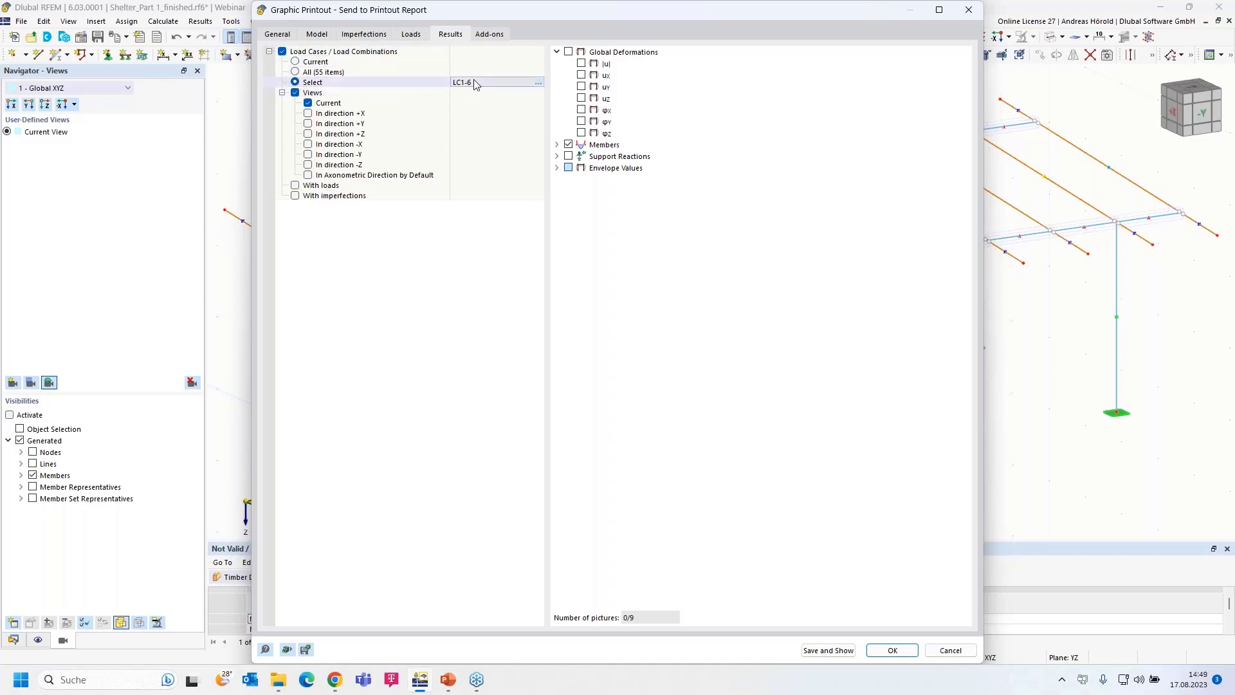
left_click(539, 82)
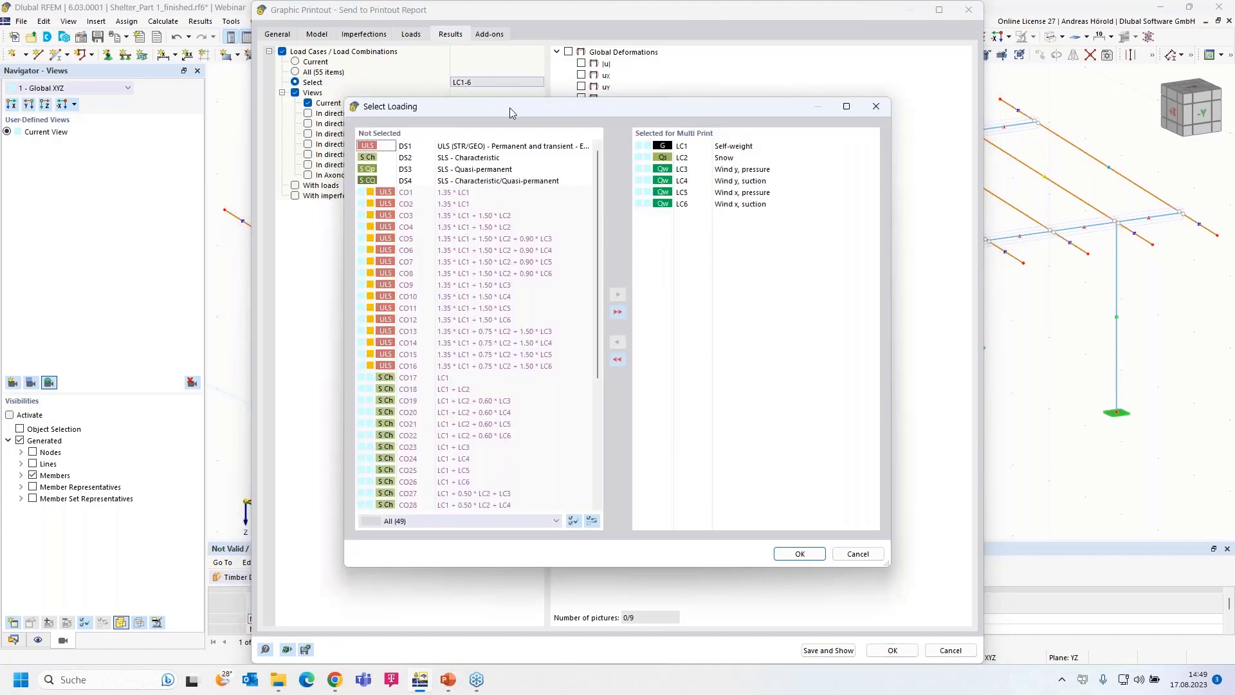
left_click(618, 360)
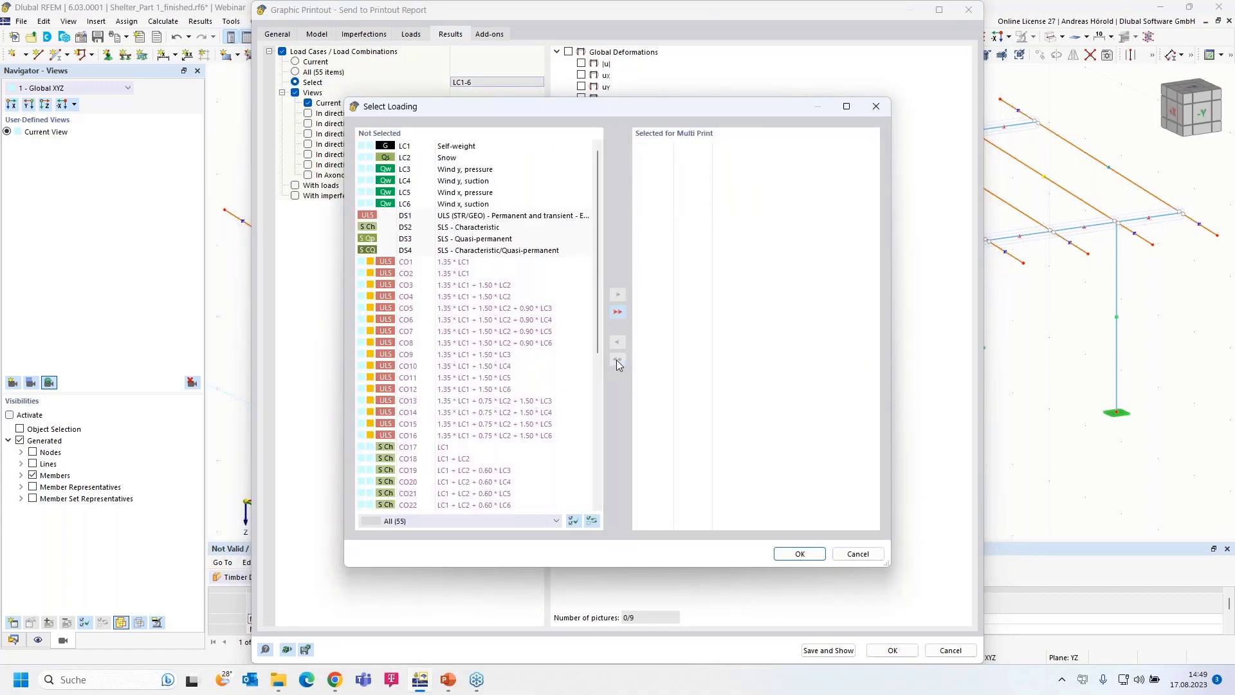
left_click(508, 216)
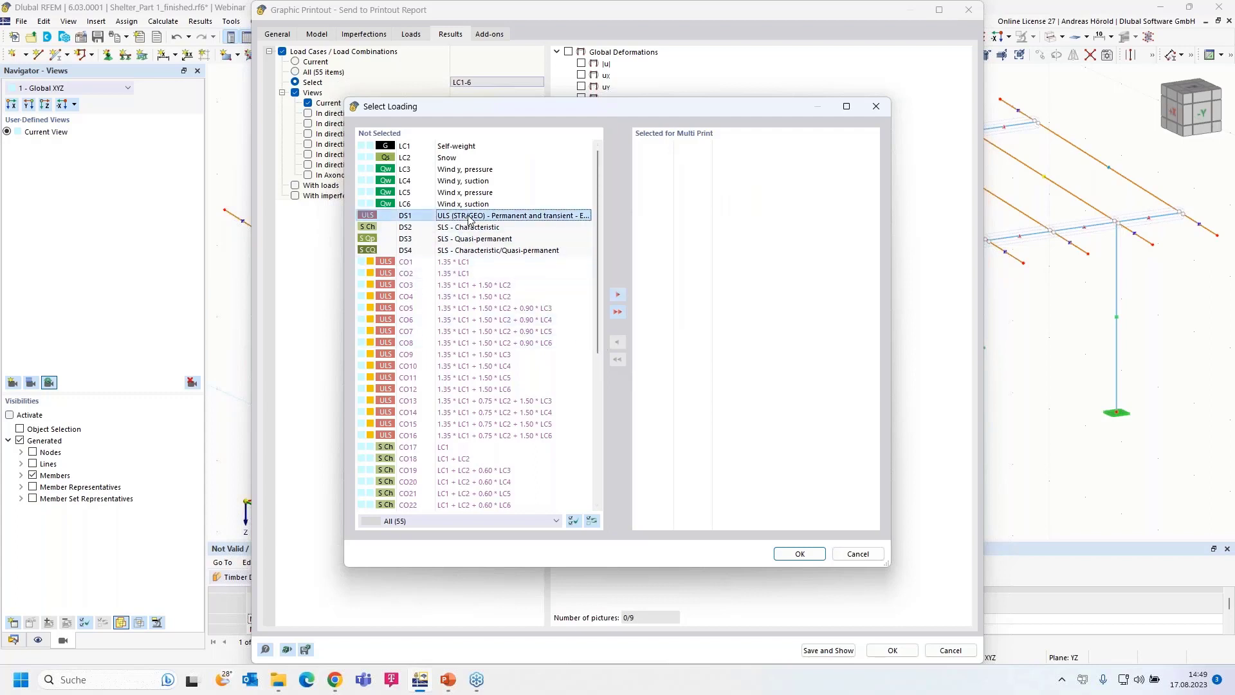
left_click(618, 294)
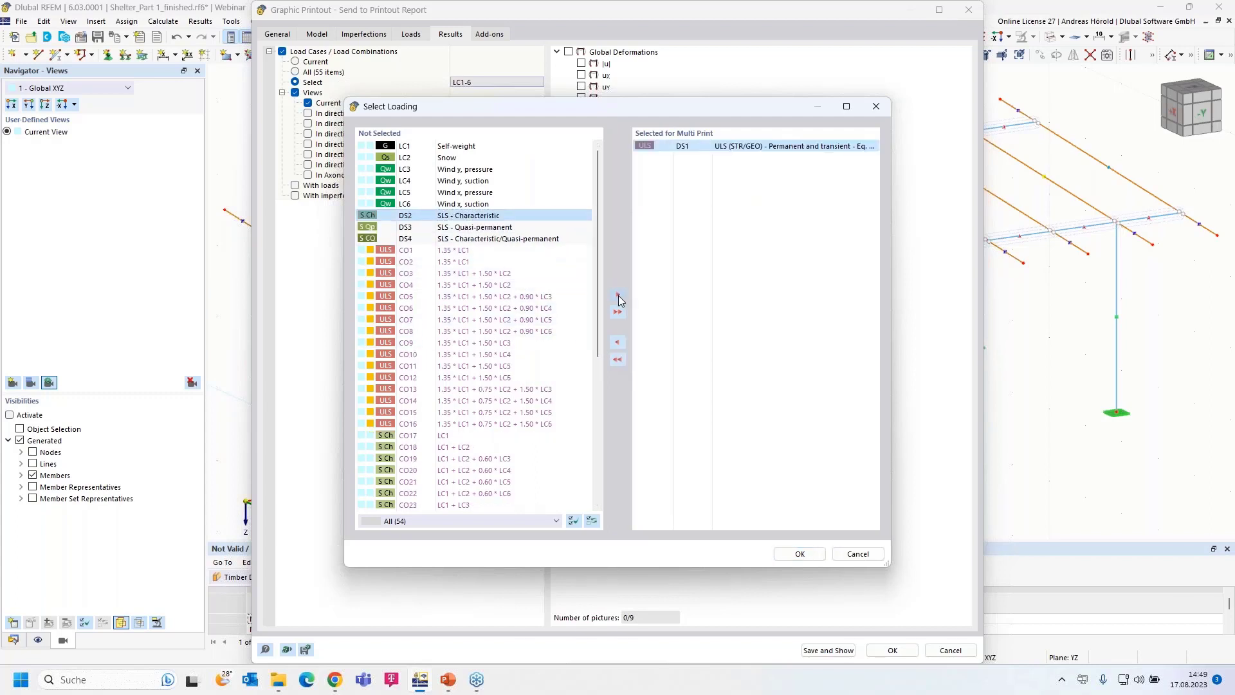
left_click(798, 554)
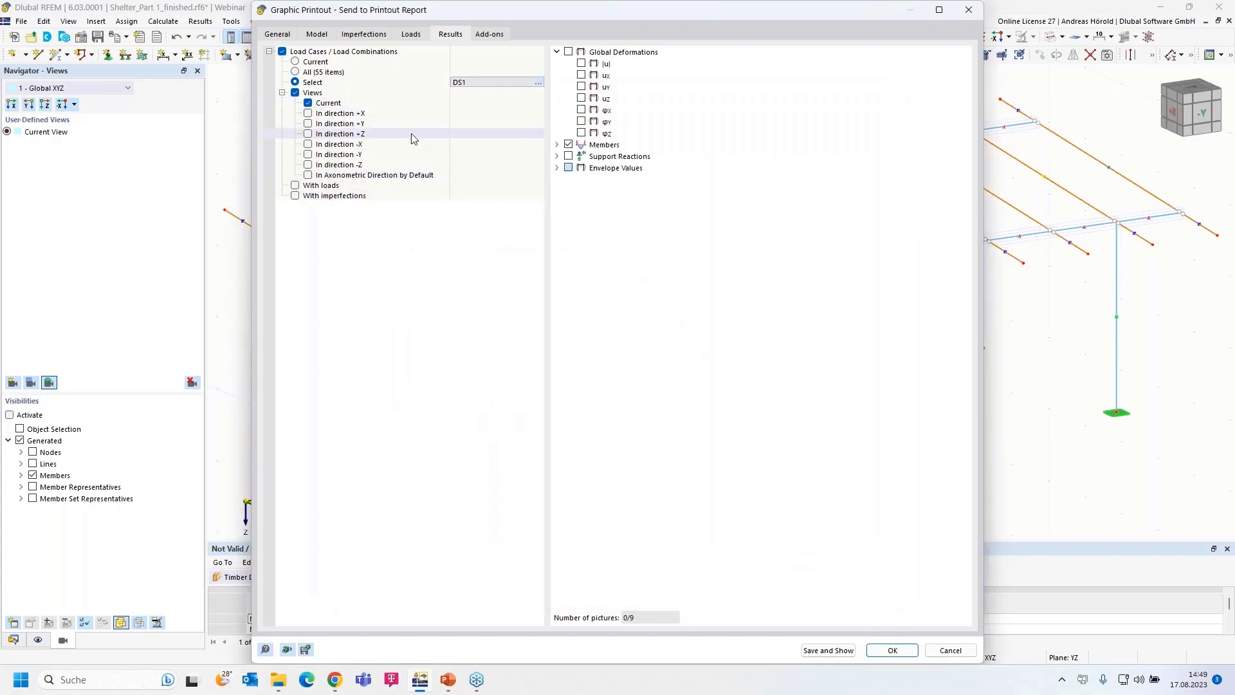
Include the member internal forces N, Vy, Vz, My and Mz in the multi print's result graphics.
left_click(556, 146)
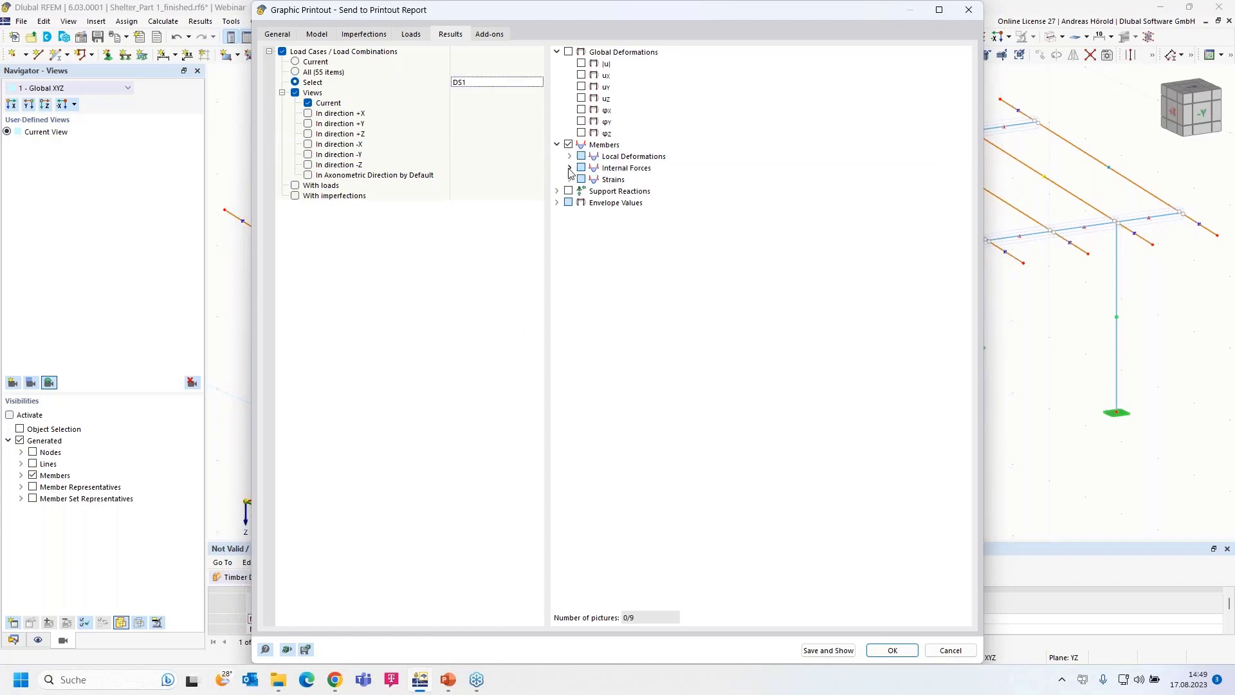
left_click(570, 168)
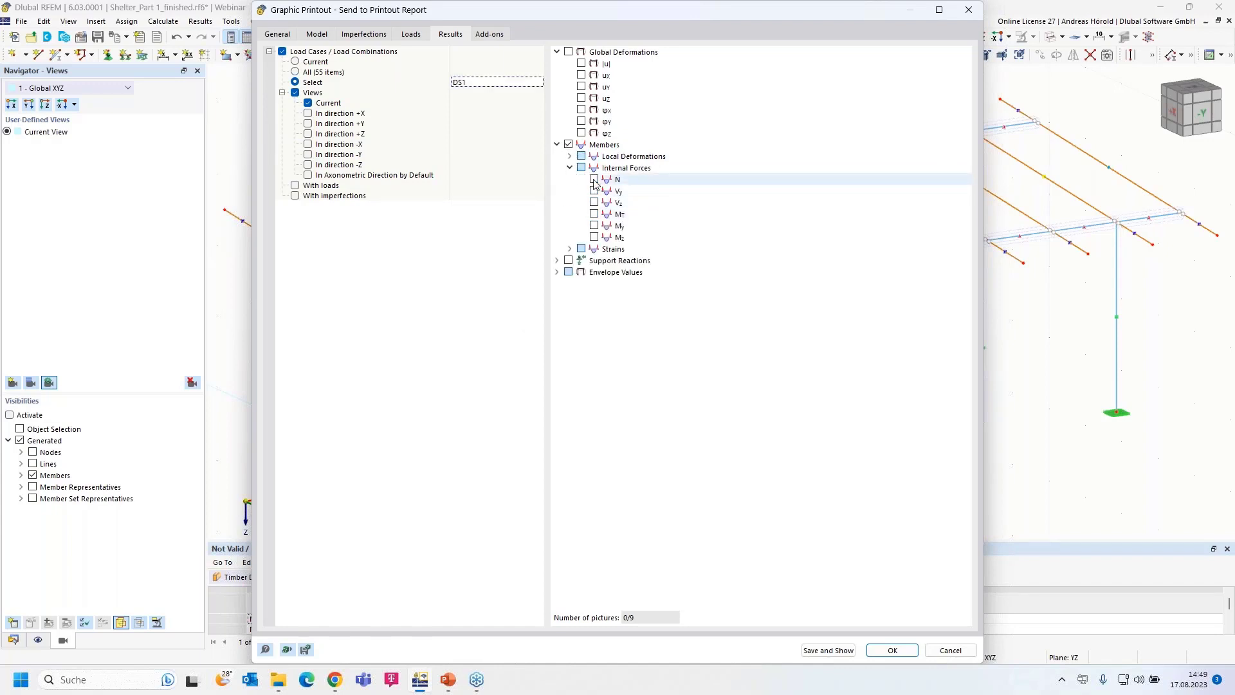
left_click(593, 180)
left_click(593, 191)
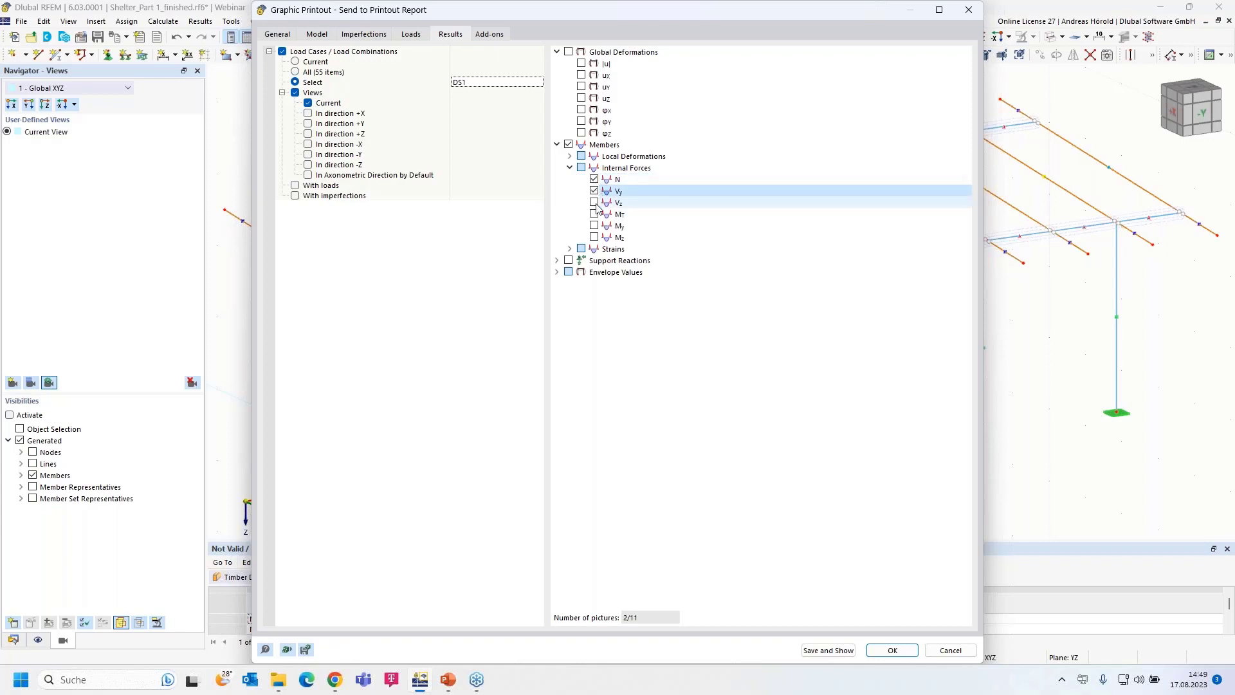
left_click(598, 204)
left_click(594, 203)
left_click(594, 226)
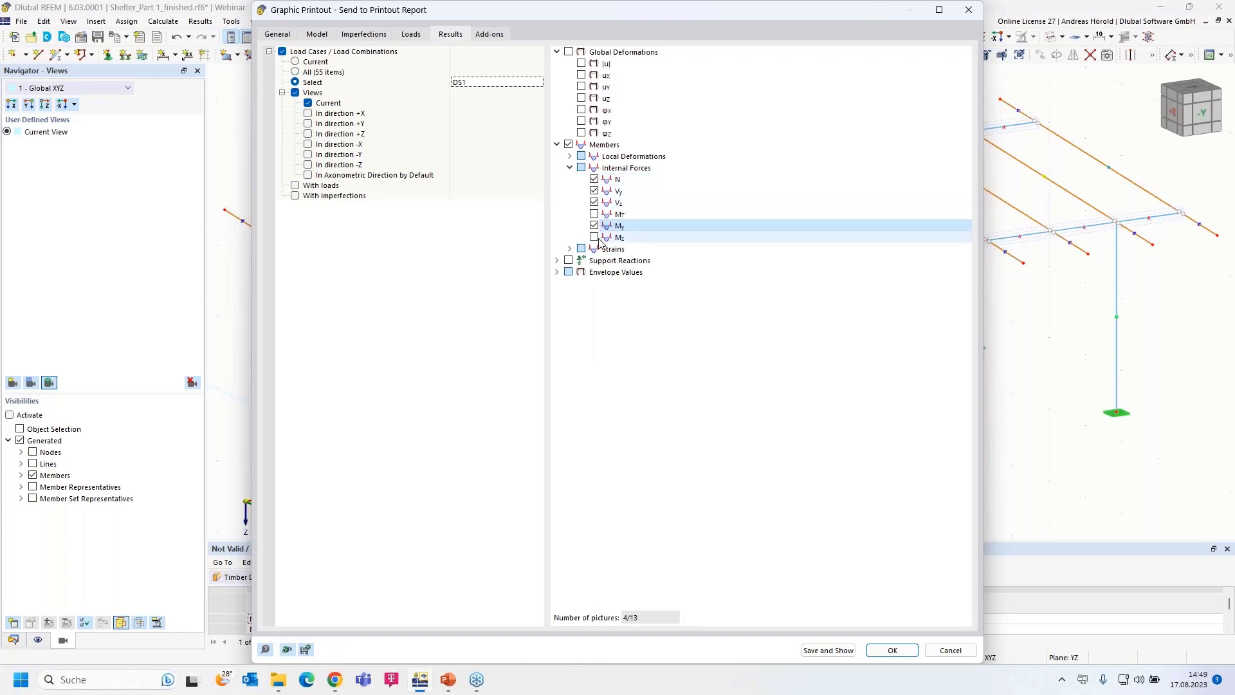
left_click(594, 238)
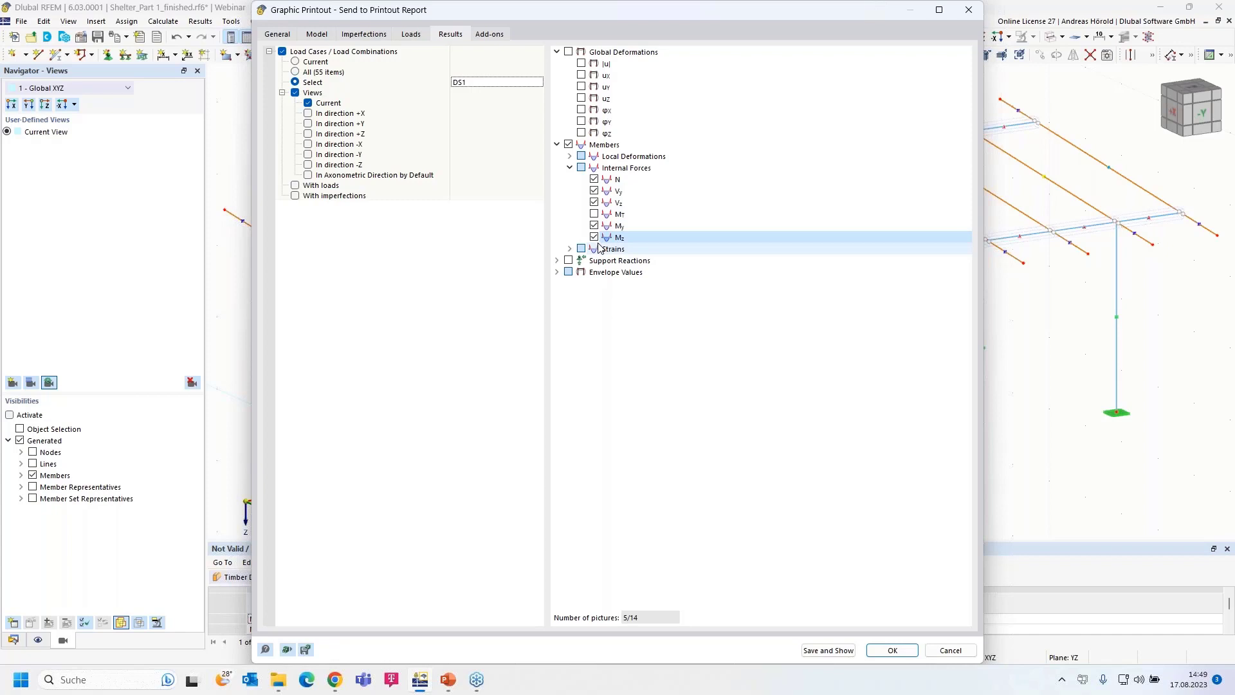
Preview the multi print pages through the LC2 loading, save the graphics to printout report PR1 and show the report.
left_click(489, 36)
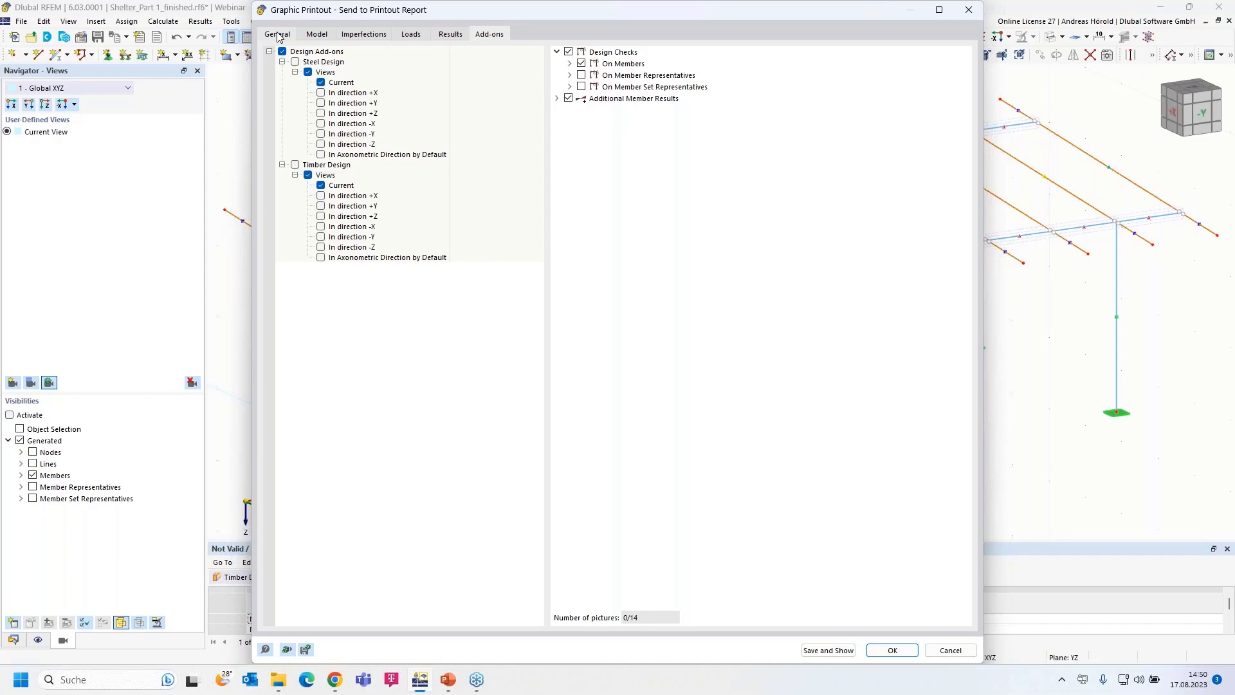
left_click(277, 38)
scroll(789, 278, "down", 2)
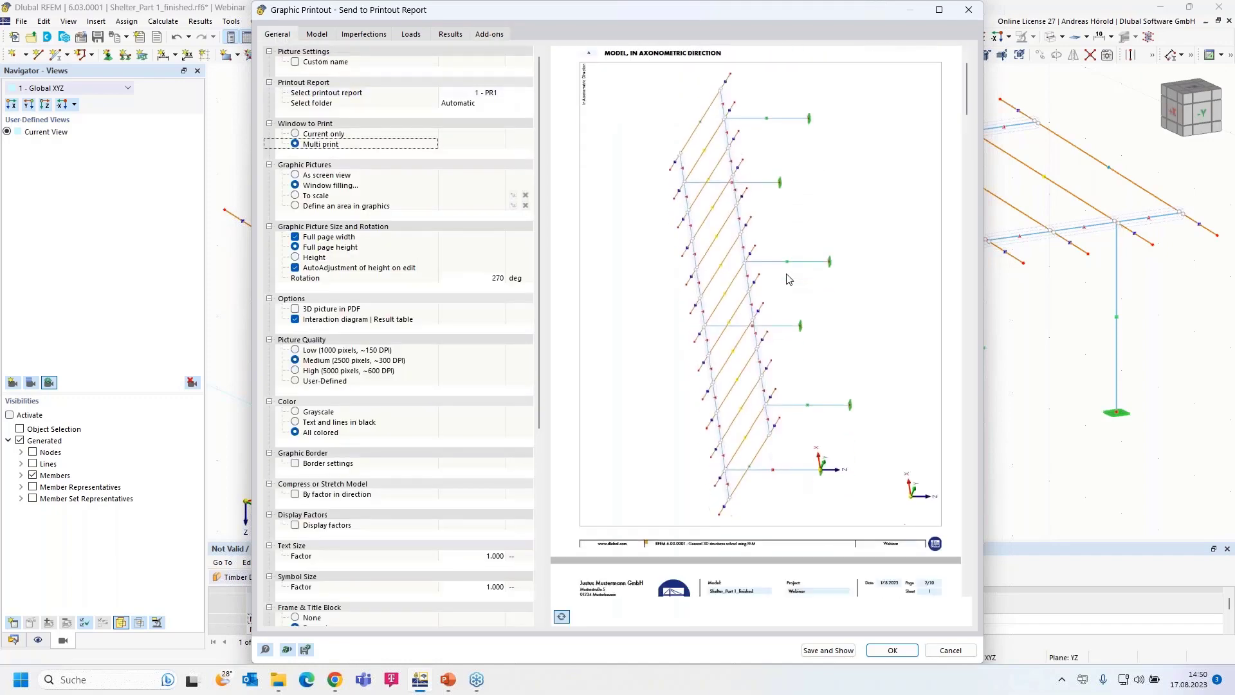
scroll(789, 278, "down", 6)
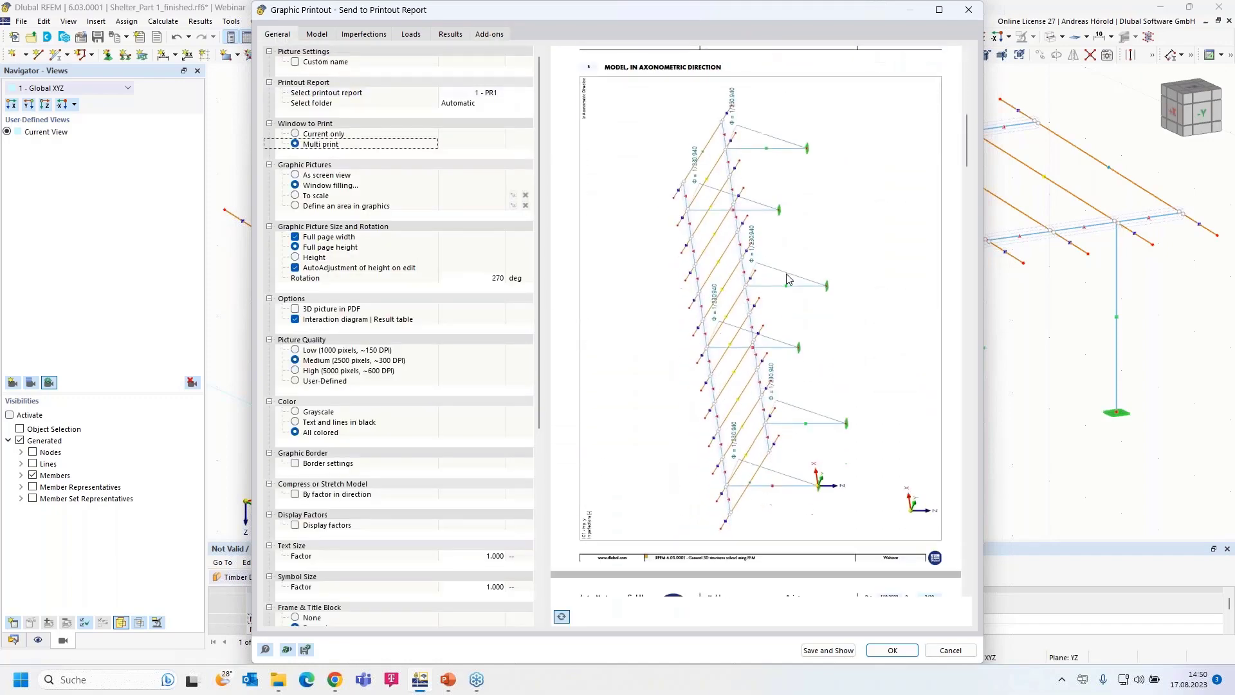
scroll(790, 279, "down", 3)
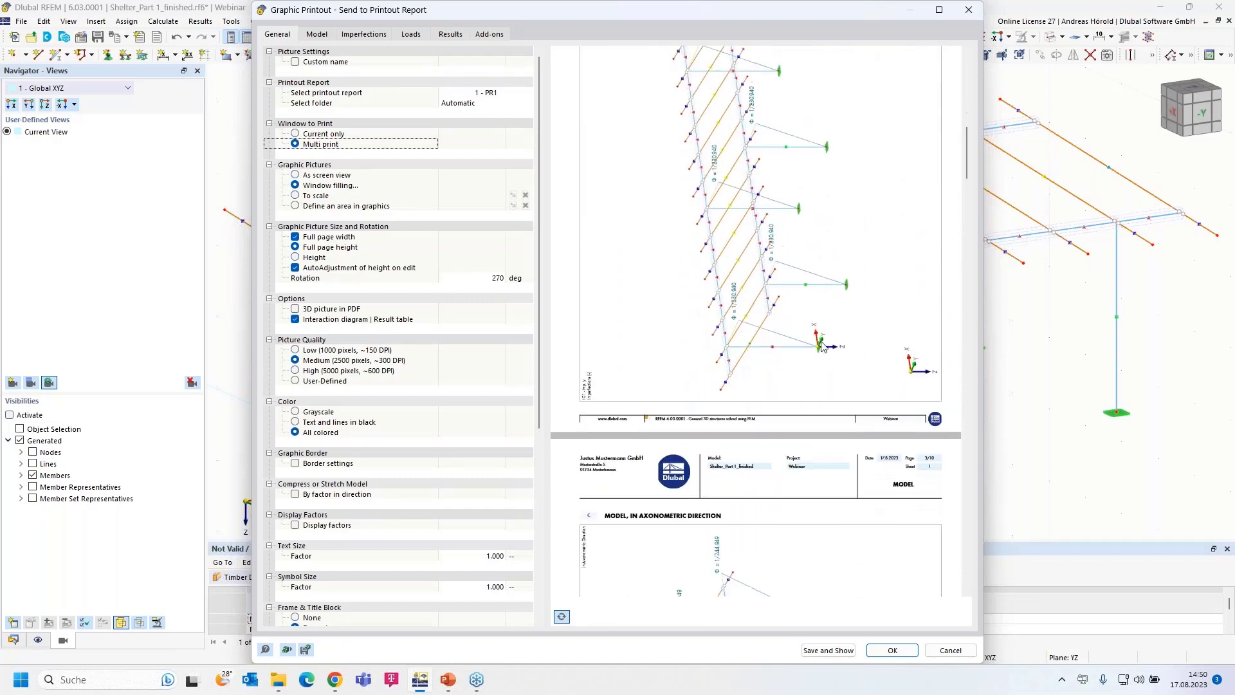
scroll(821, 346, "down", 8)
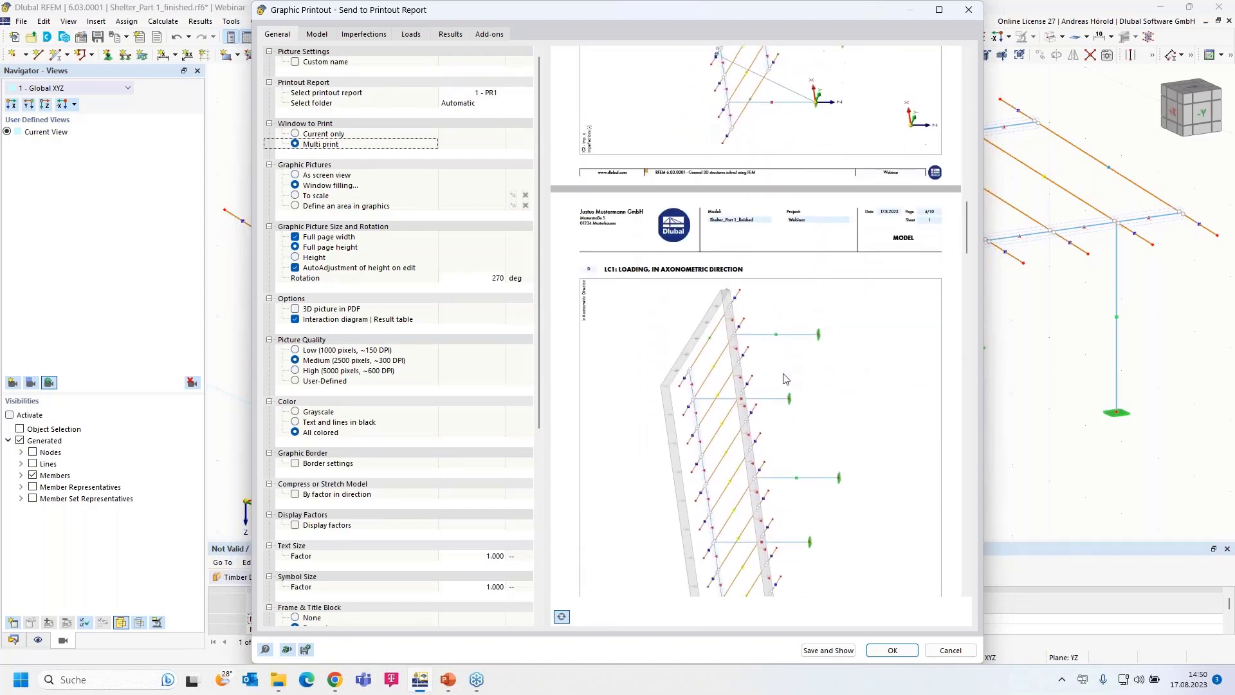
scroll(786, 379, "down", 2)
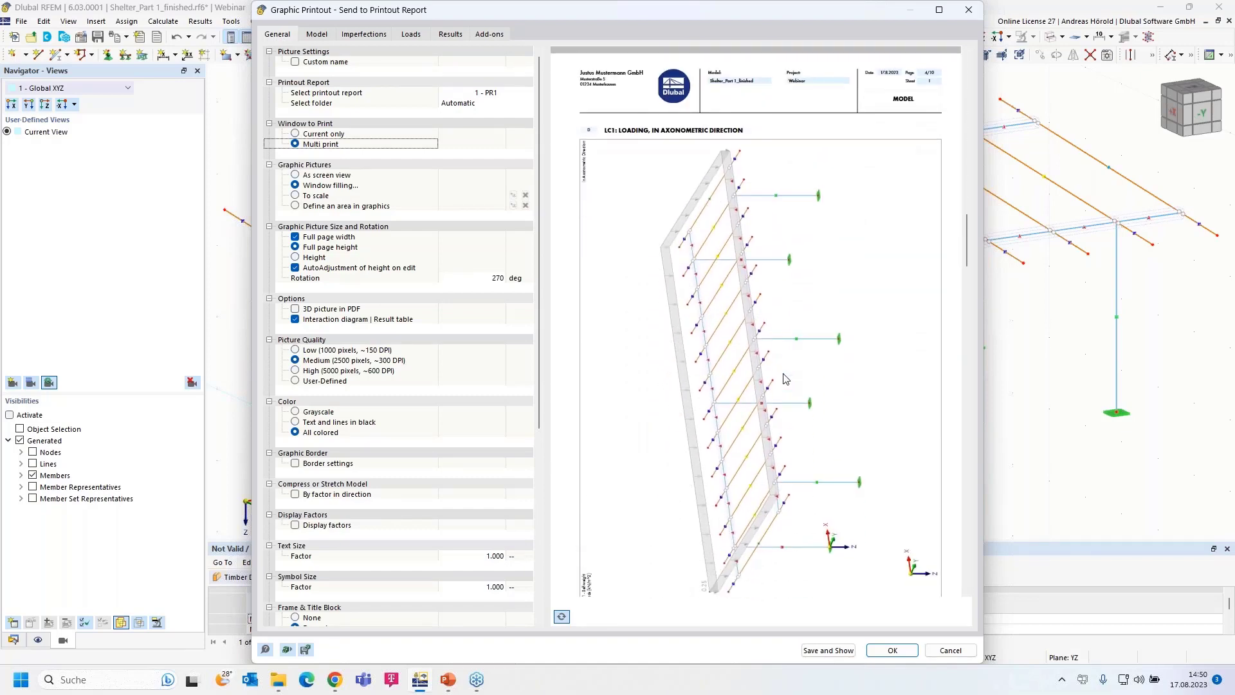
scroll(784, 378, "down", 7)
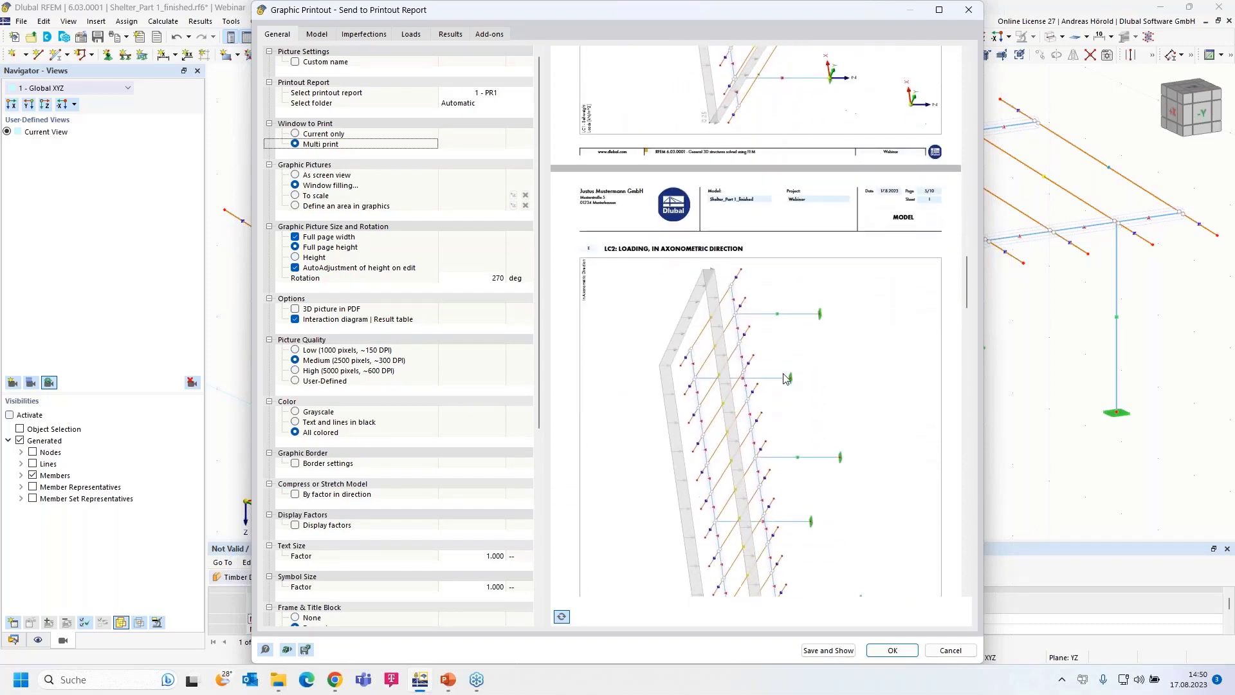
scroll(786, 378, "down", 2)
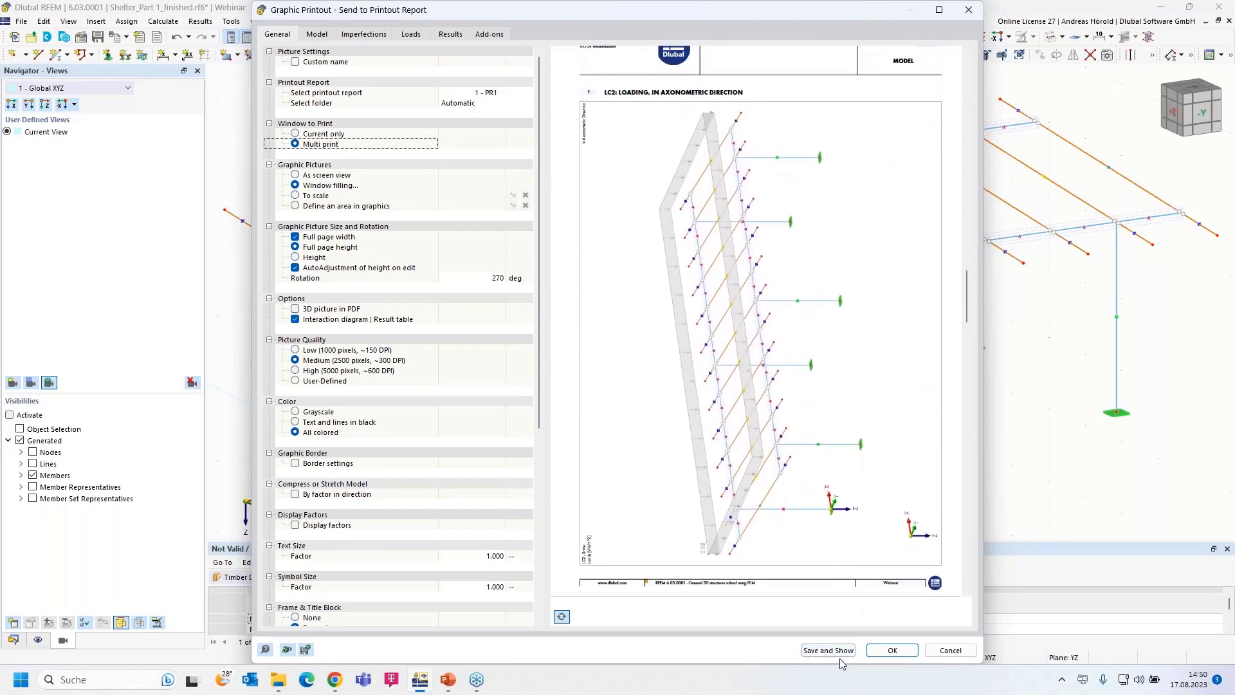
left_click(825, 650)
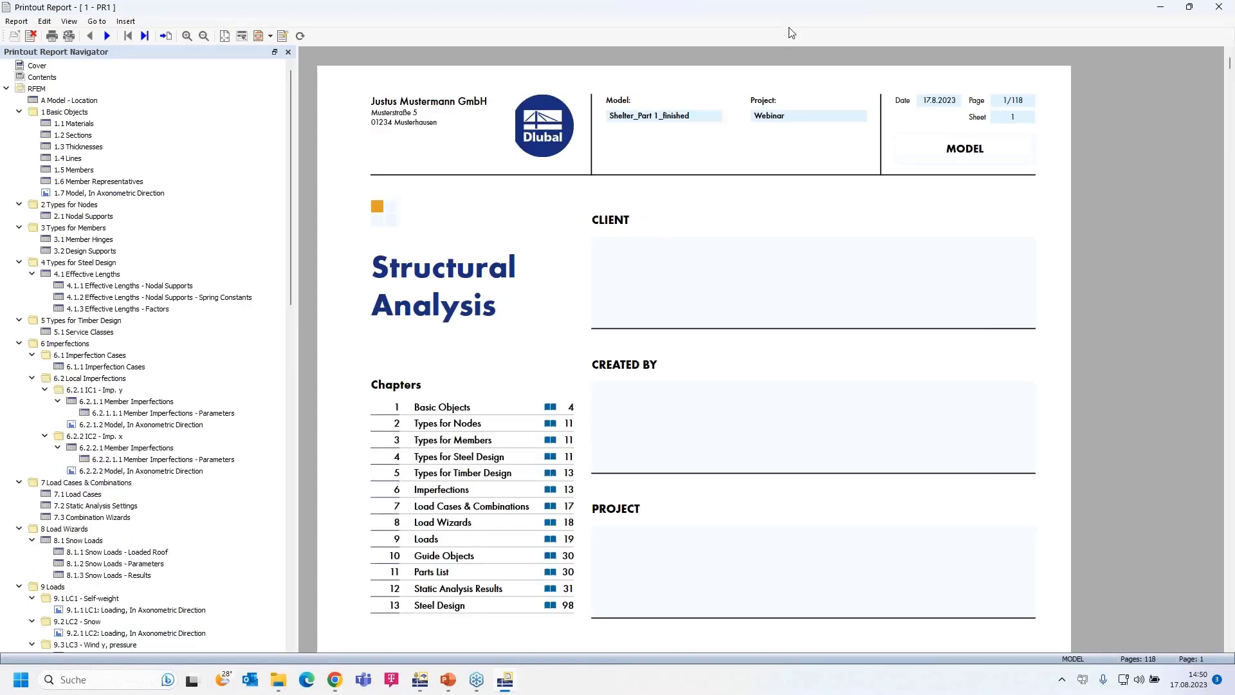
Move the report window aside to view the shelter model, and bring the report back to full screen.
double_click(835, 11)
left_click_drag(834, 11, 117, 57)
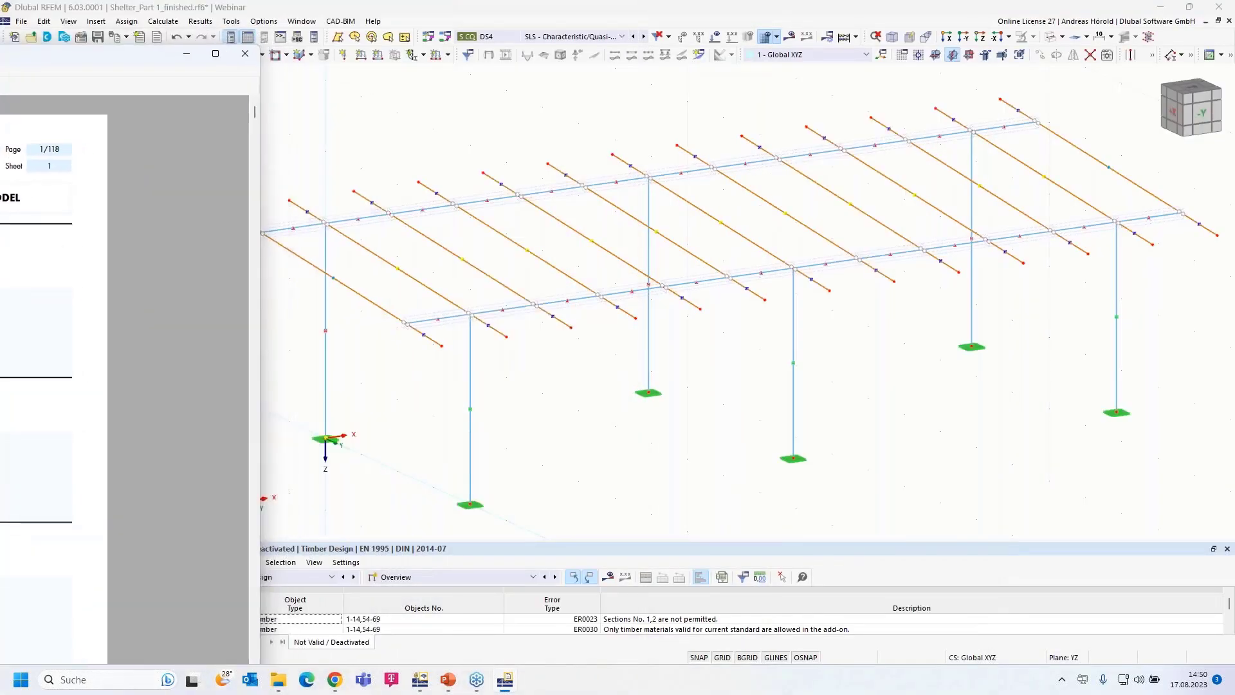
scroll(878, 409, "down", 3)
scroll(869, 398, "up", 3)
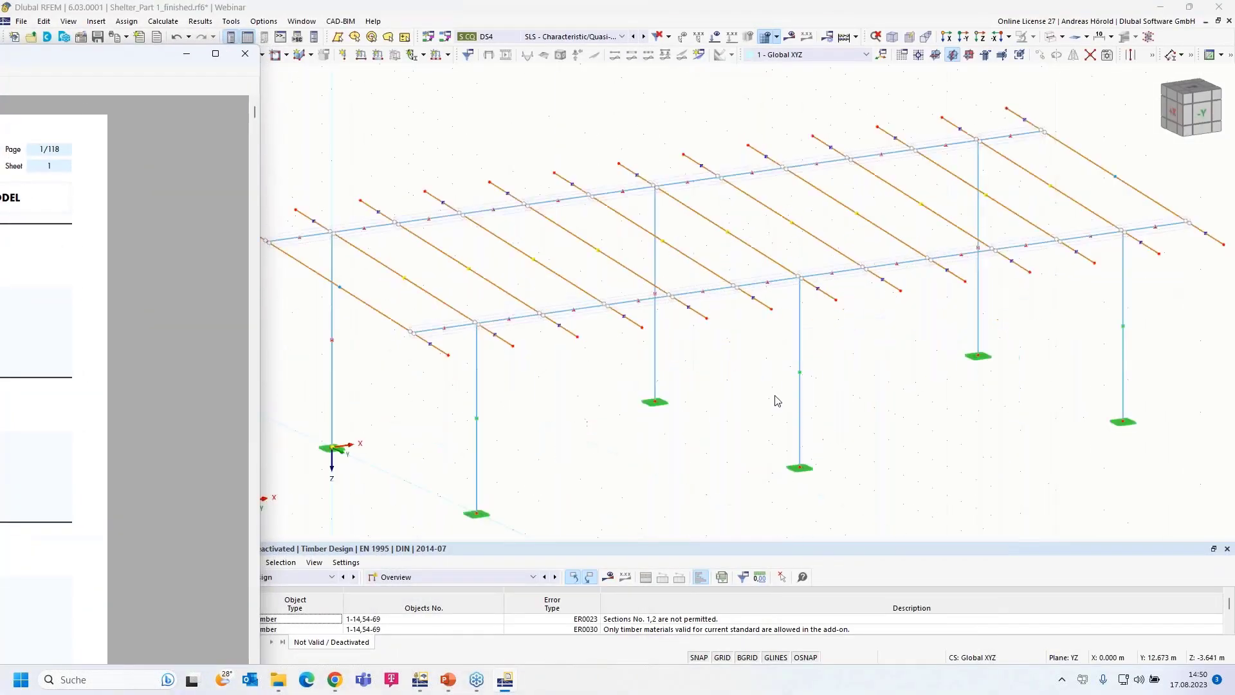
scroll(774, 395, "down", 2)
scroll(776, 400, "up", 3)
left_click_drag(83, 59, 945, 36)
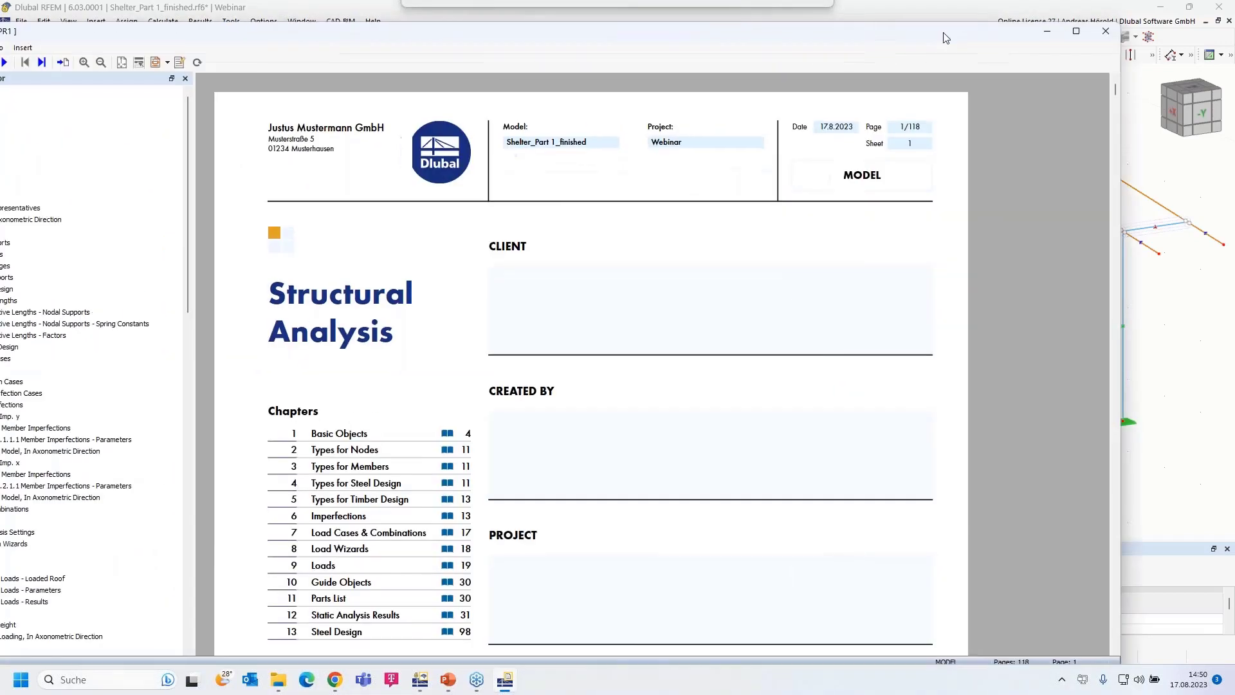
left_click(1075, 32)
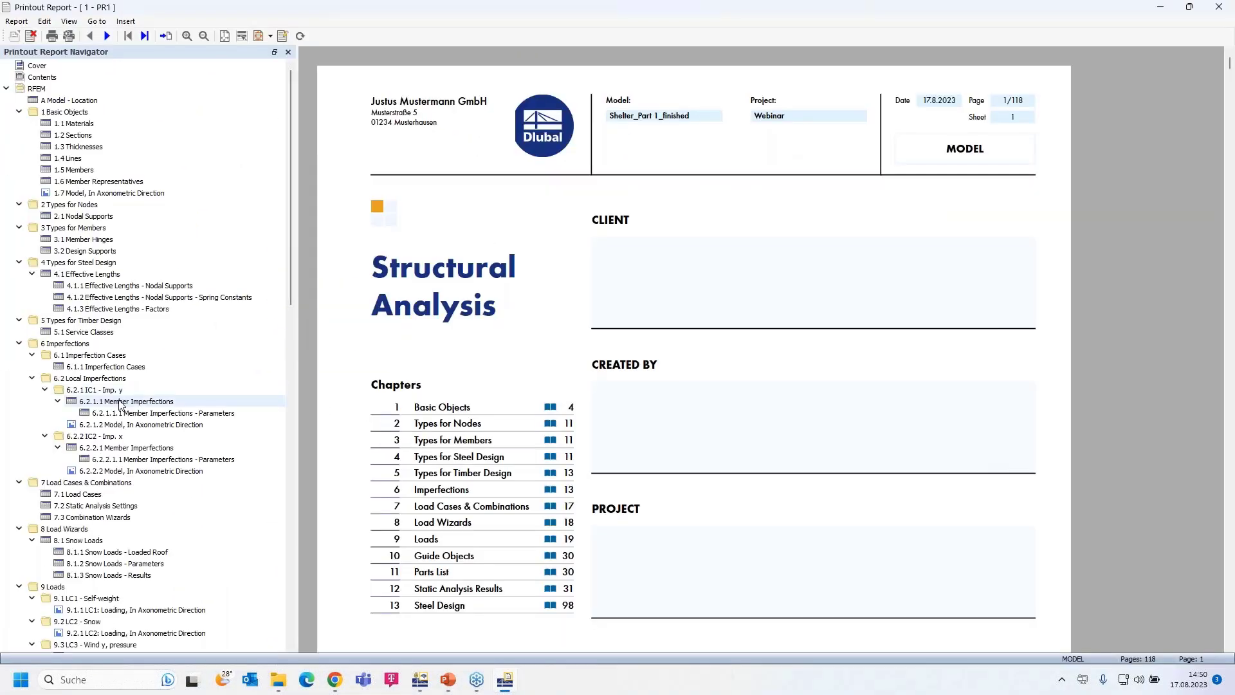
Examine the whole page with graphic 1.7, Model, In Axonometric Direction, in the printout report.
scroll(149, 367, "down", 3)
scroll(148, 366, "up", 3)
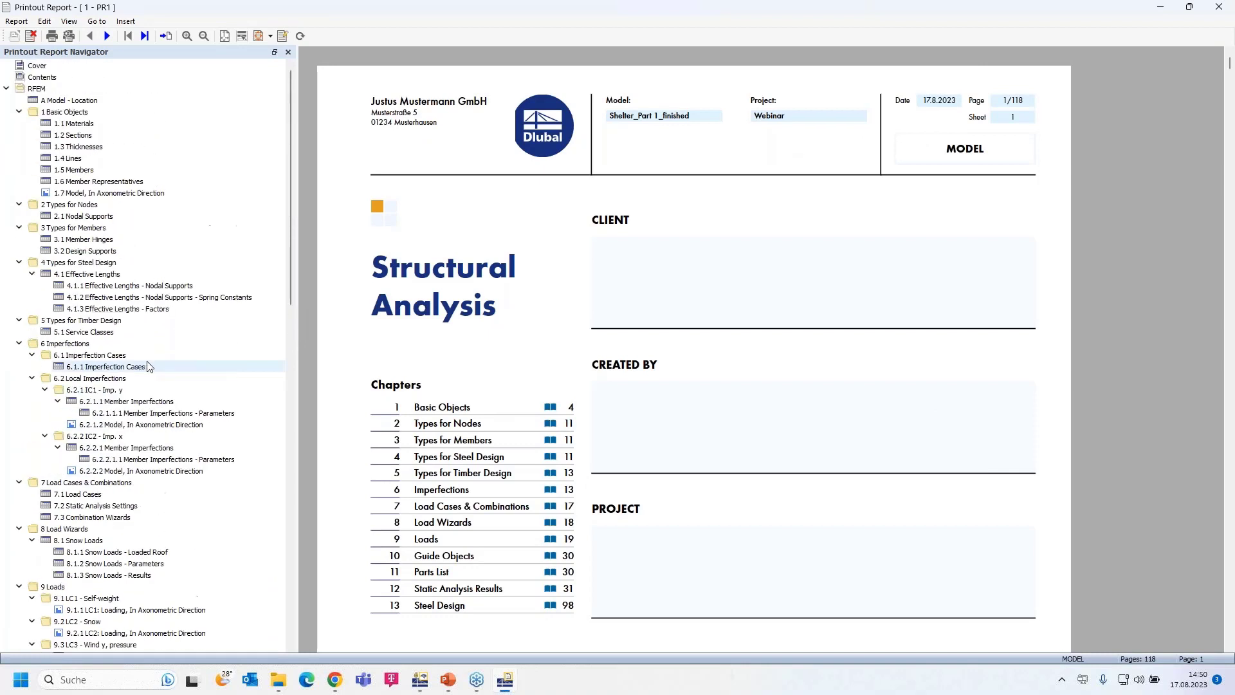
left_click(99, 194)
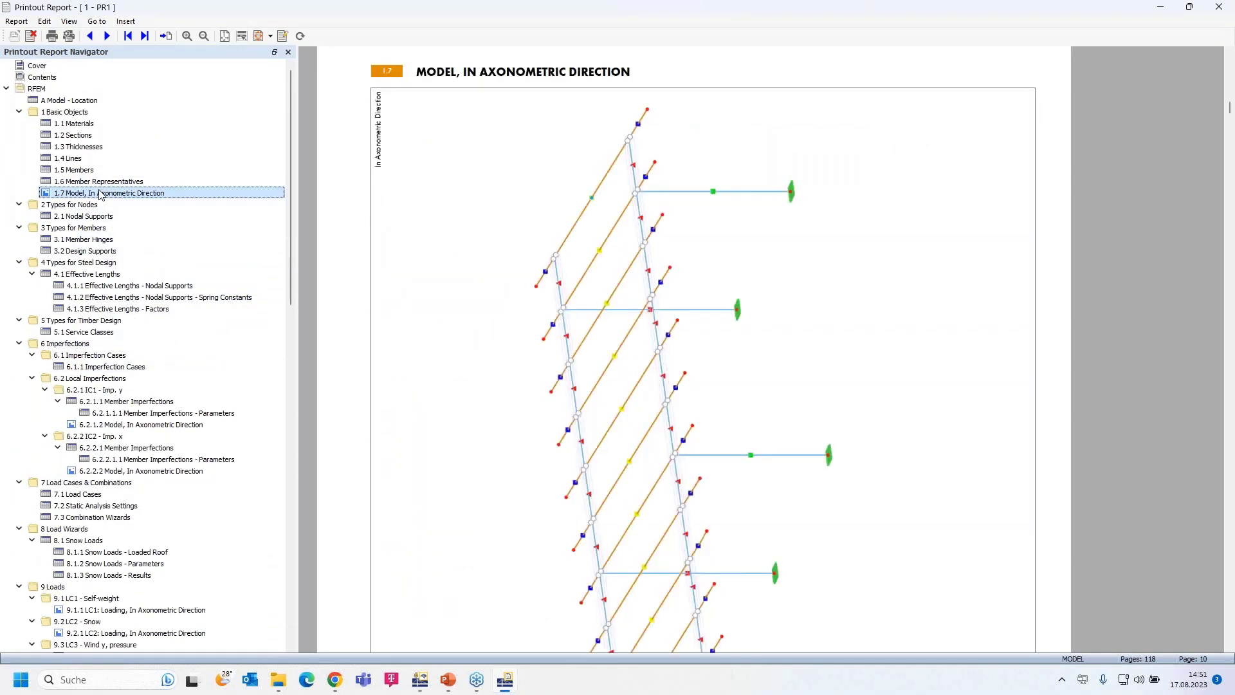
scroll(564, 301, "down", 2, "ctrl")
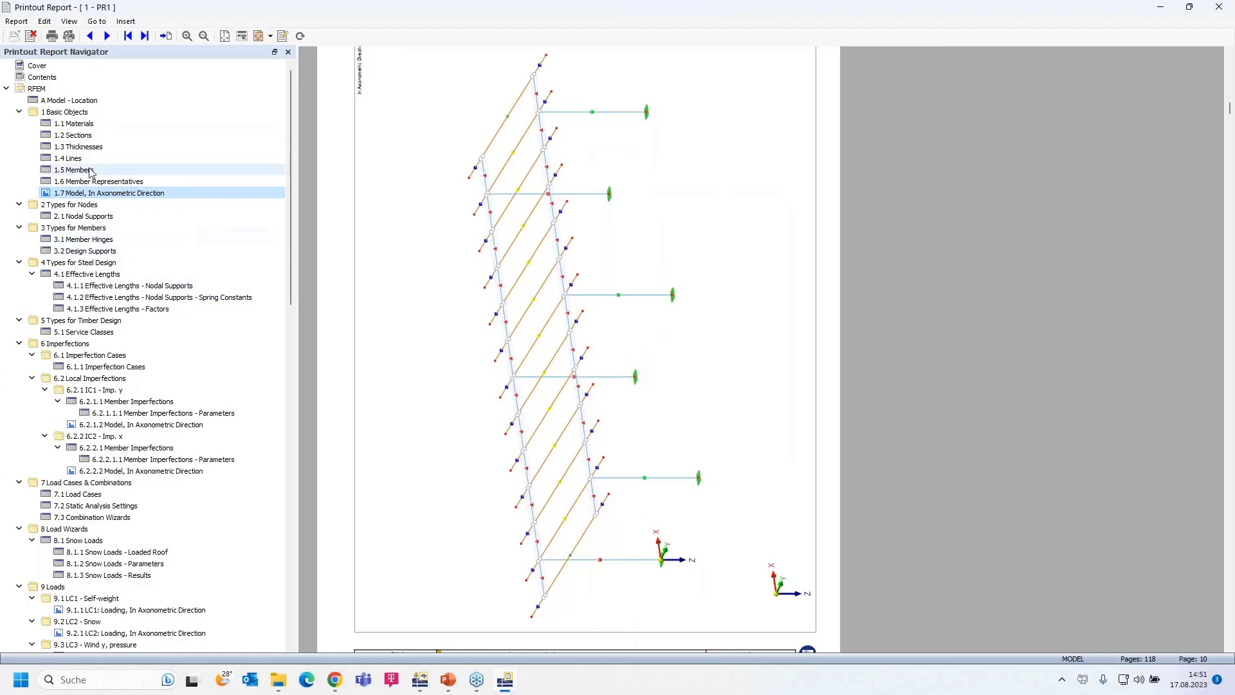
Review the report's graphics of imperfection cases IC1 and IC2 and of the LC2, LC3 and LC4 loading.
left_click(110, 426)
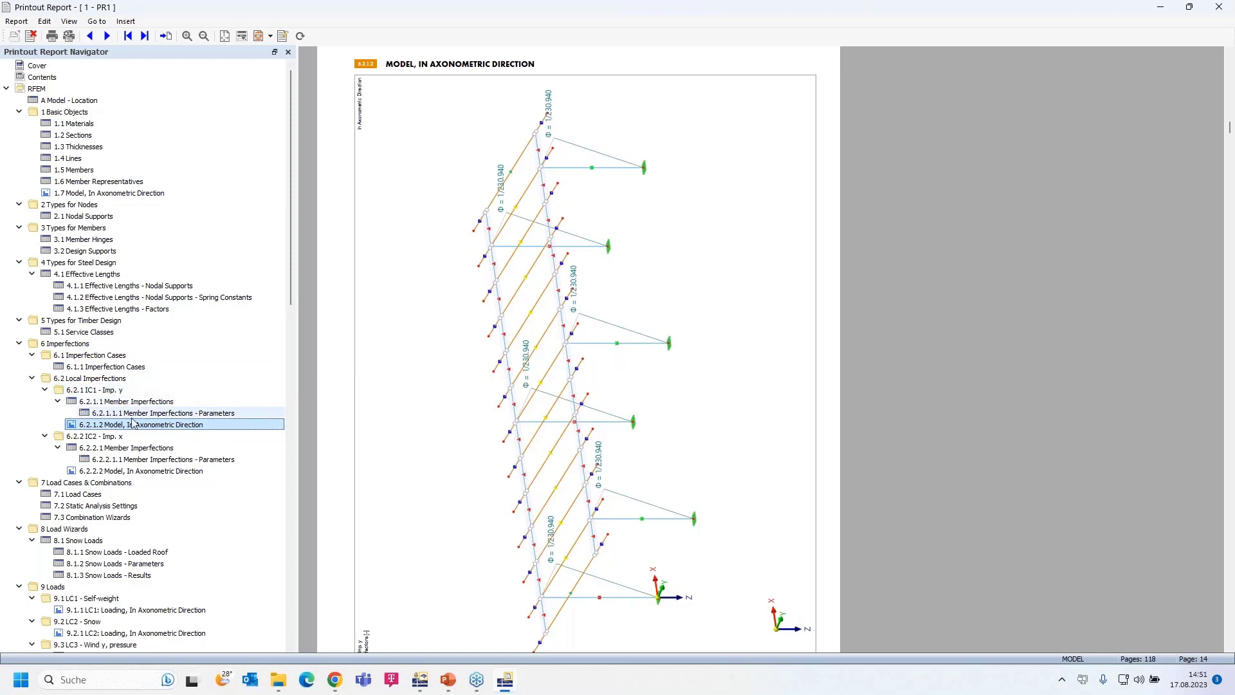
left_click(144, 472)
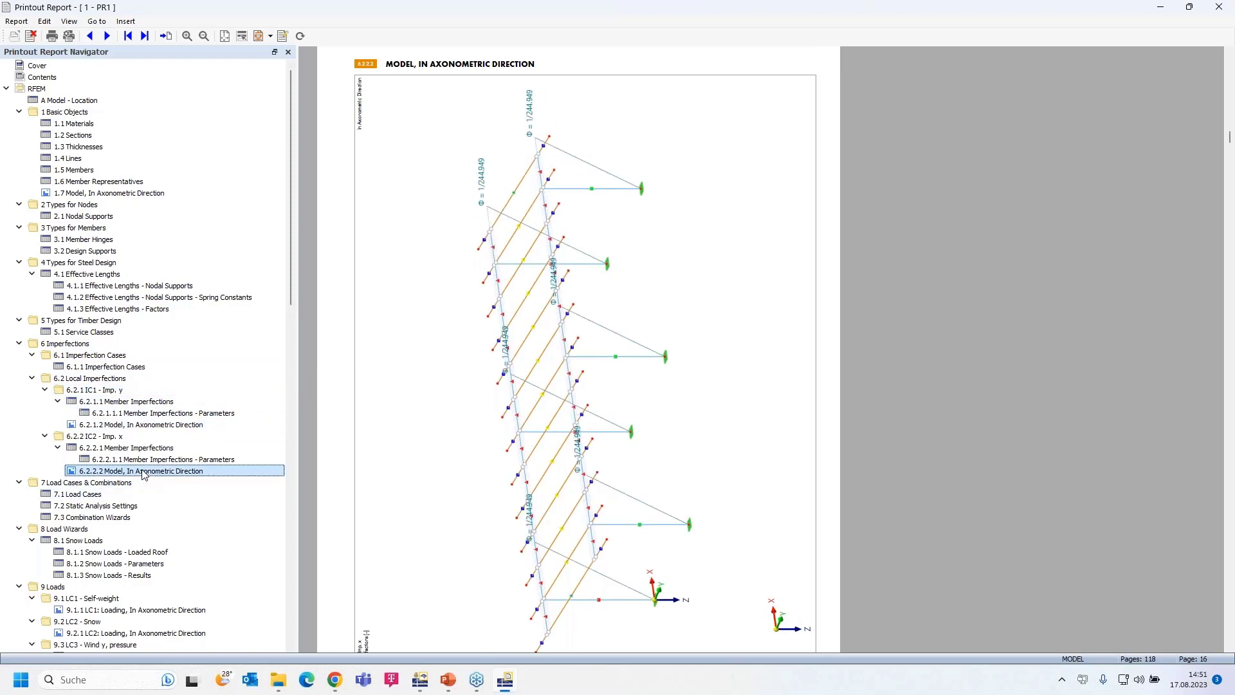
scroll(144, 474, "down", 7)
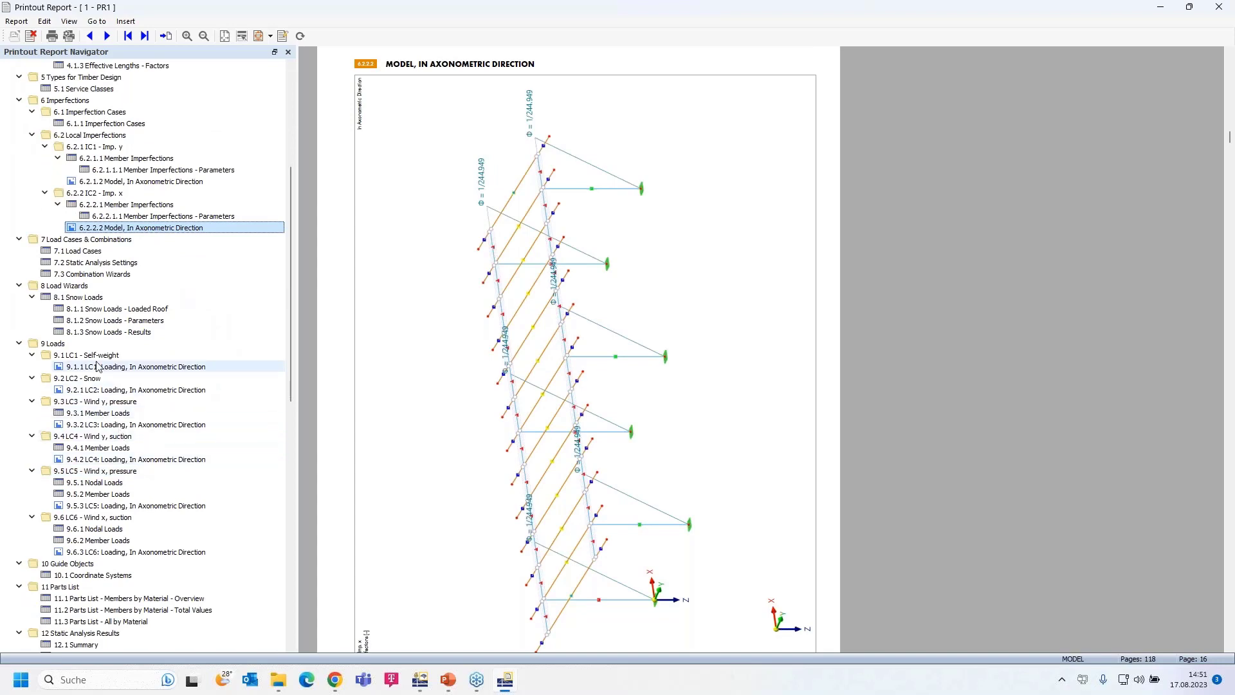
left_click(95, 391)
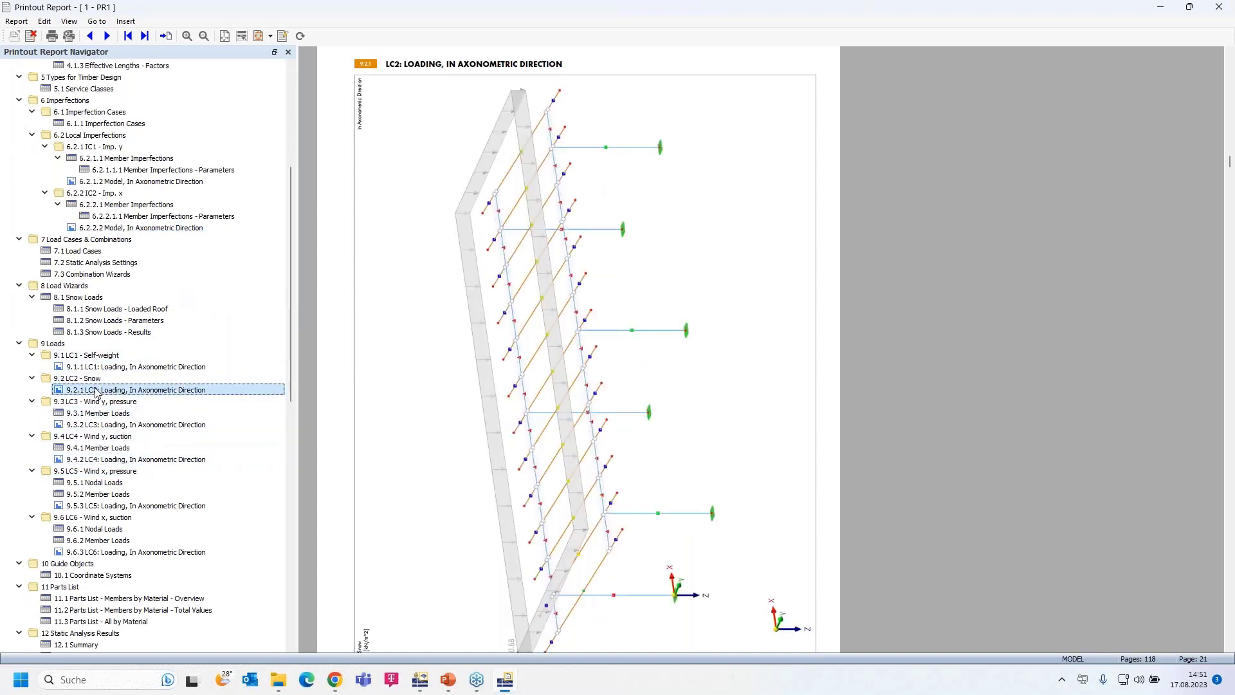
left_click(110, 425)
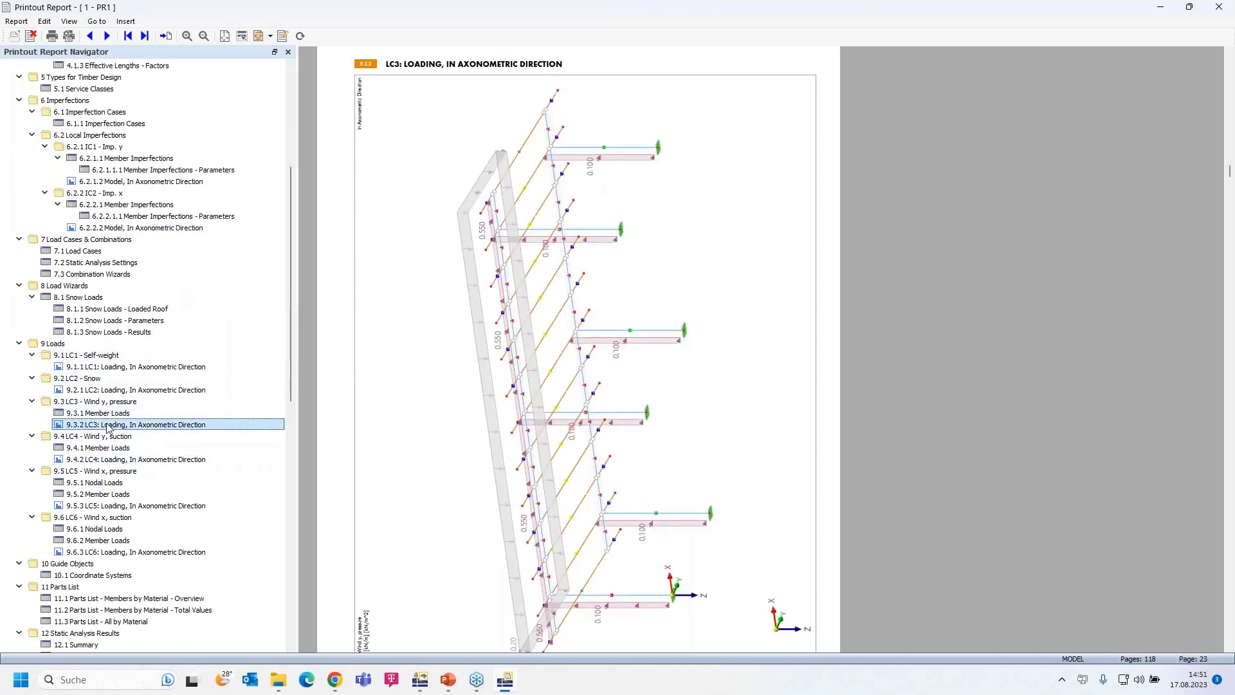
scroll(109, 428, "down", 2)
left_click(119, 390)
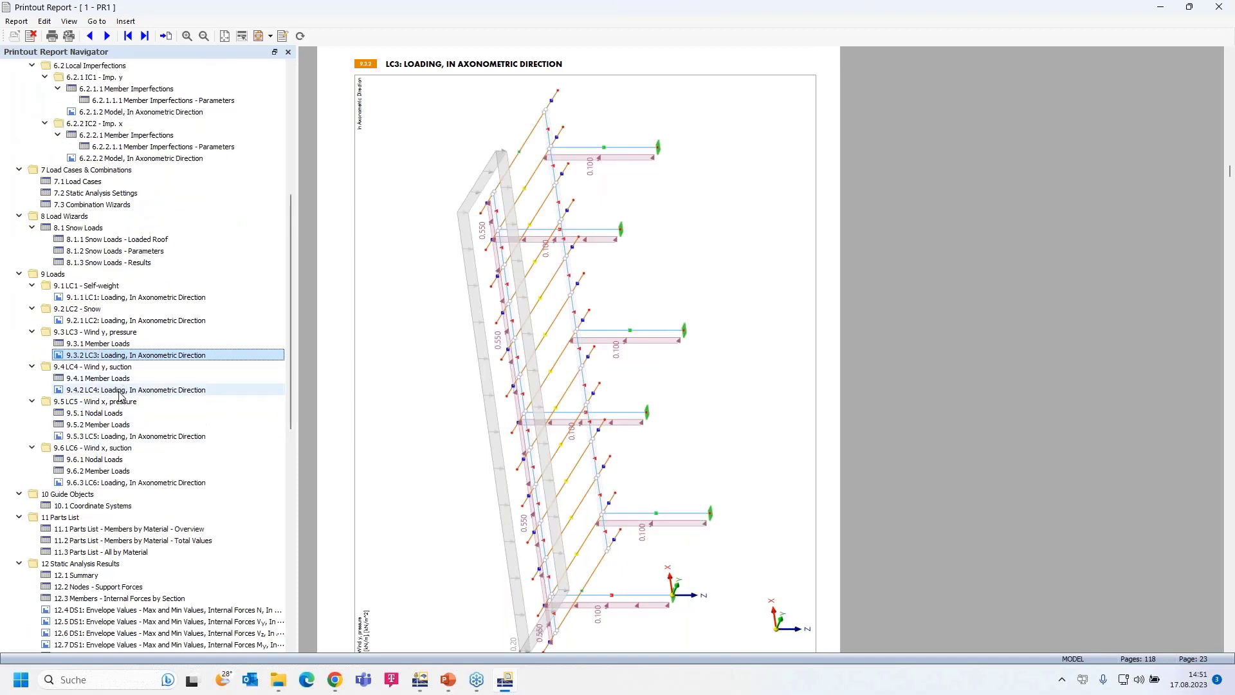
Review the DS1 envelope graphics of the internal forces N, Vy and My in the static analysis results.
scroll(119, 395, "down", 6)
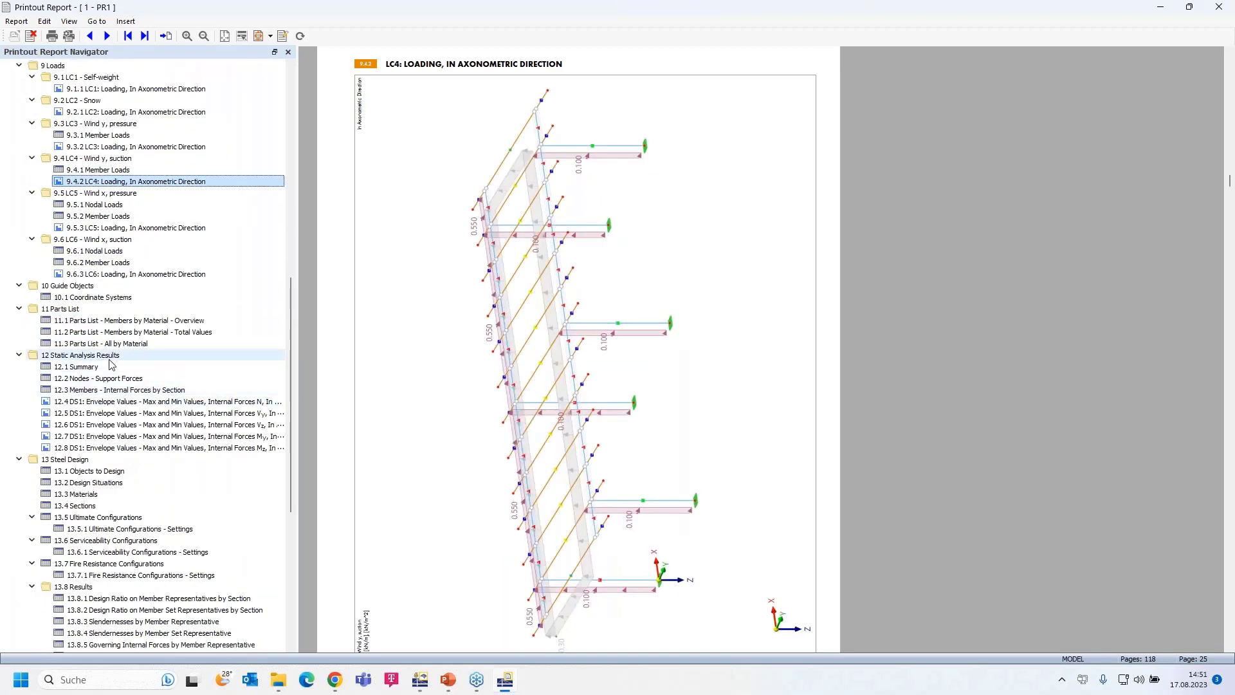
left_click(133, 403)
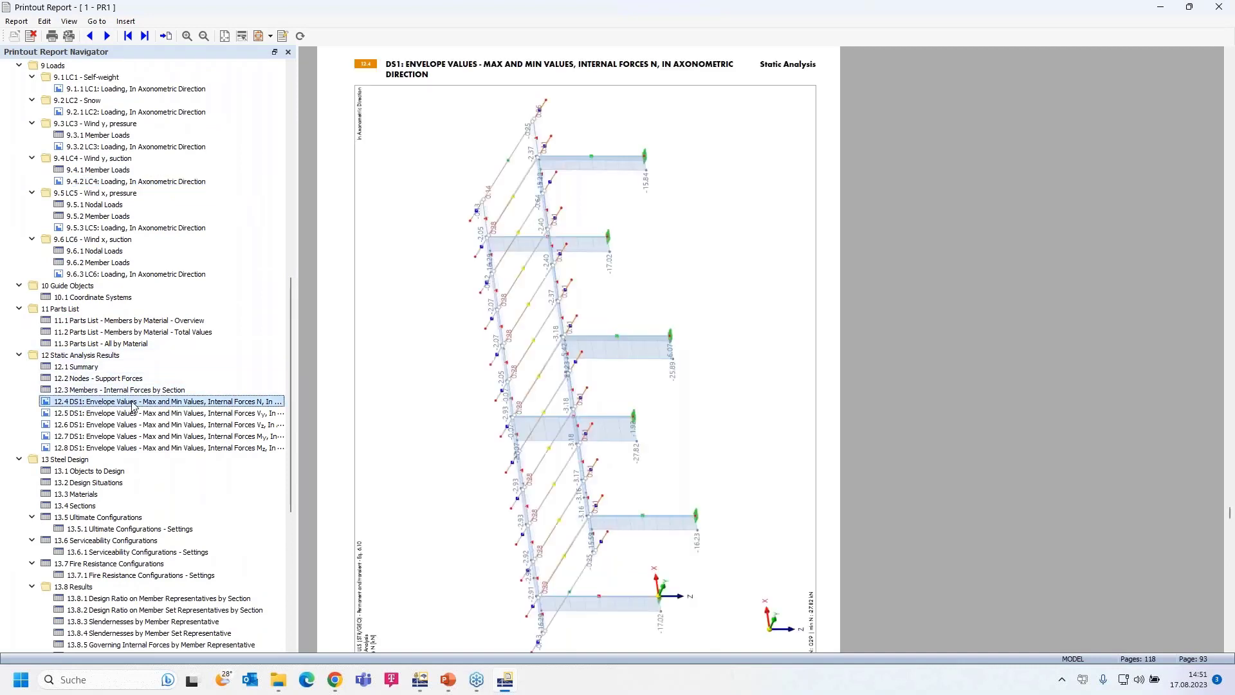
left_click(184, 414)
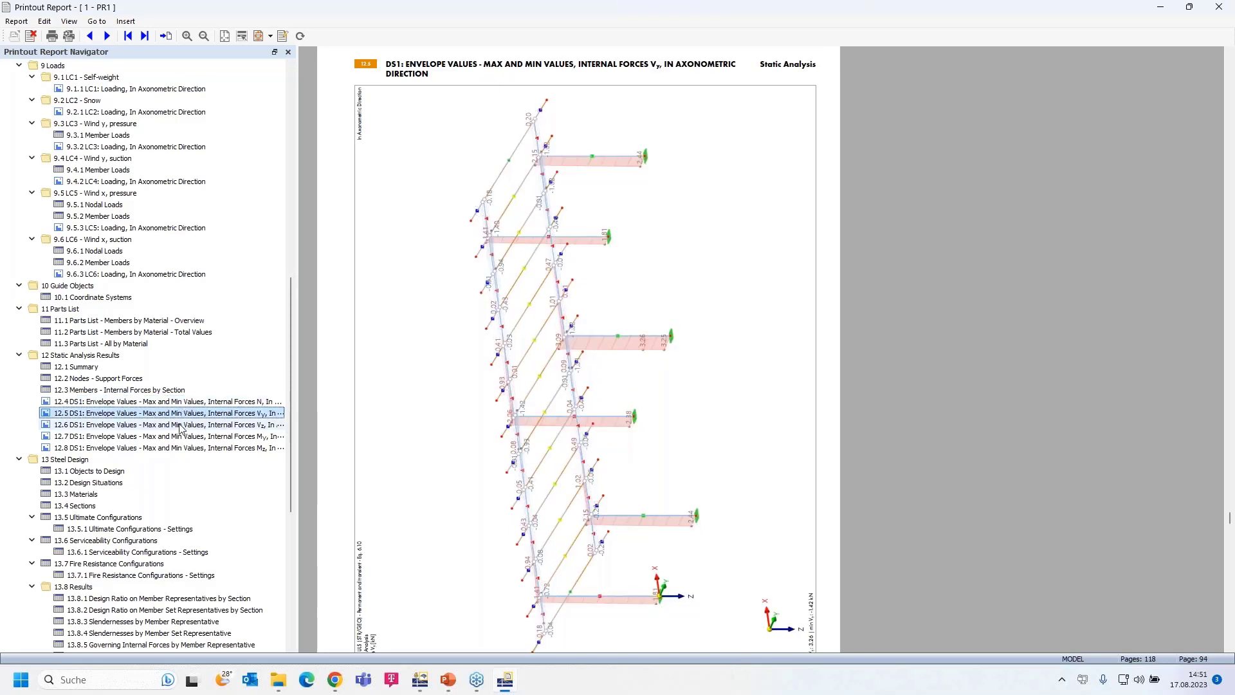
left_click(188, 437)
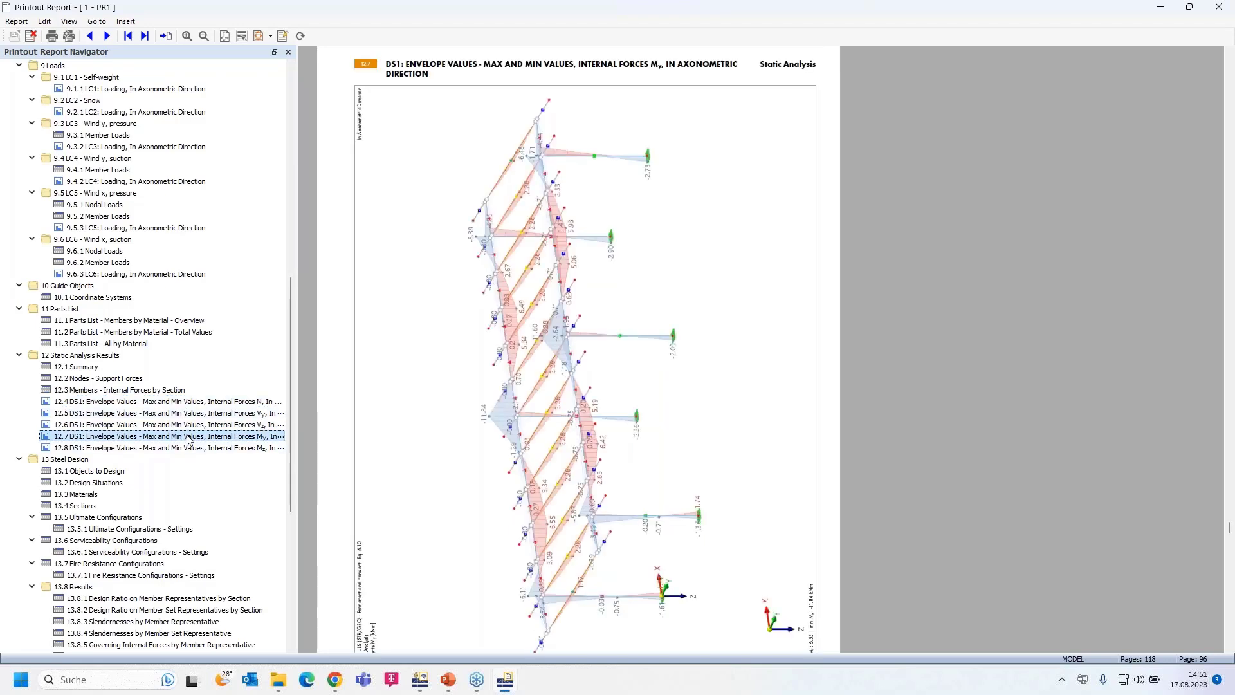
View the graphics with the maximum of all design checks for the timber design and the steel design.
scroll(188, 439, "down", 9)
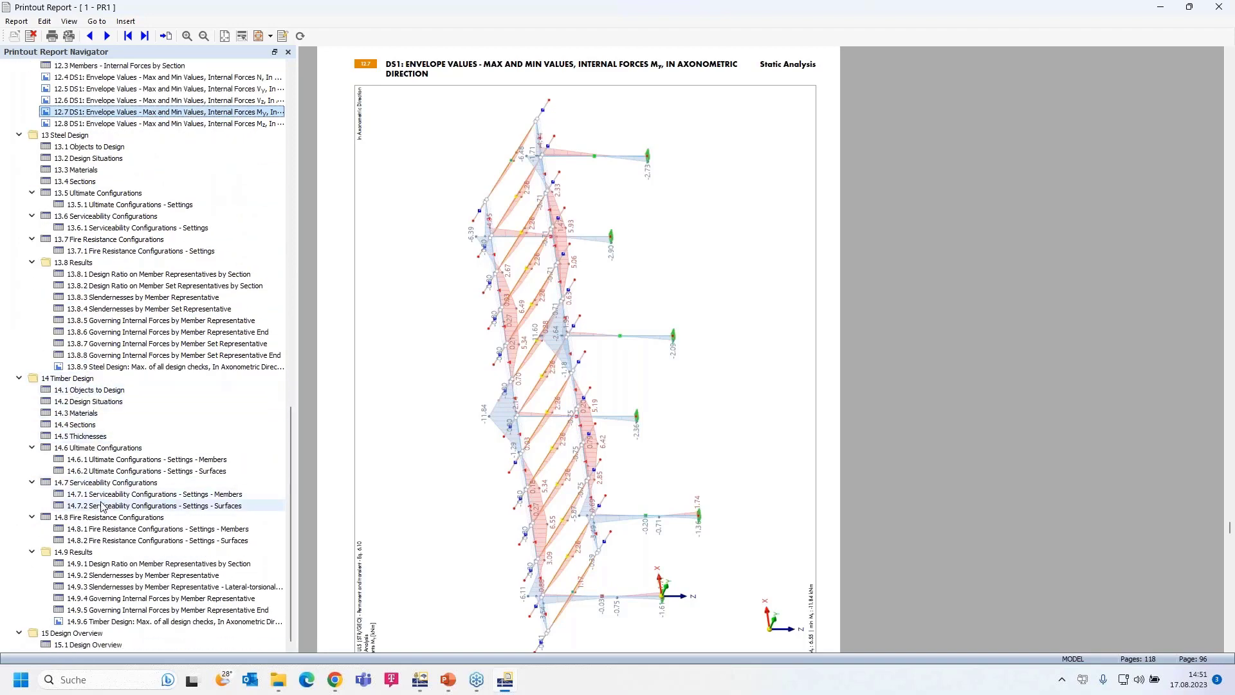
left_click(112, 622)
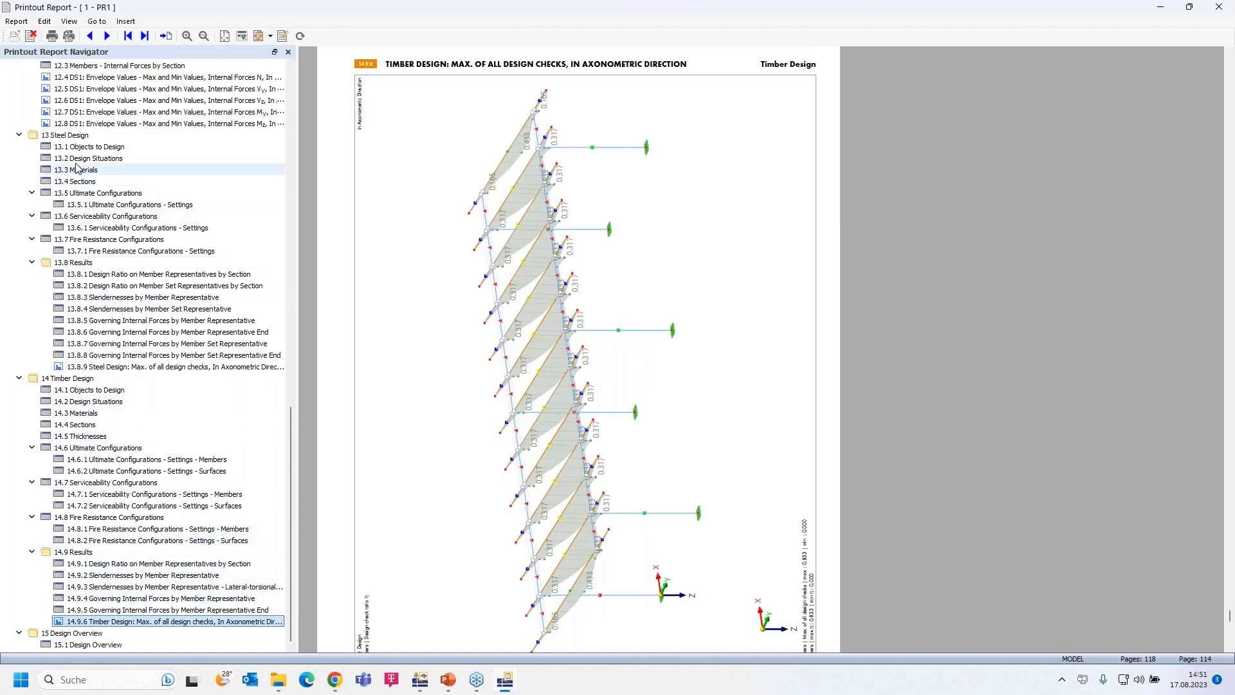
left_click(141, 367)
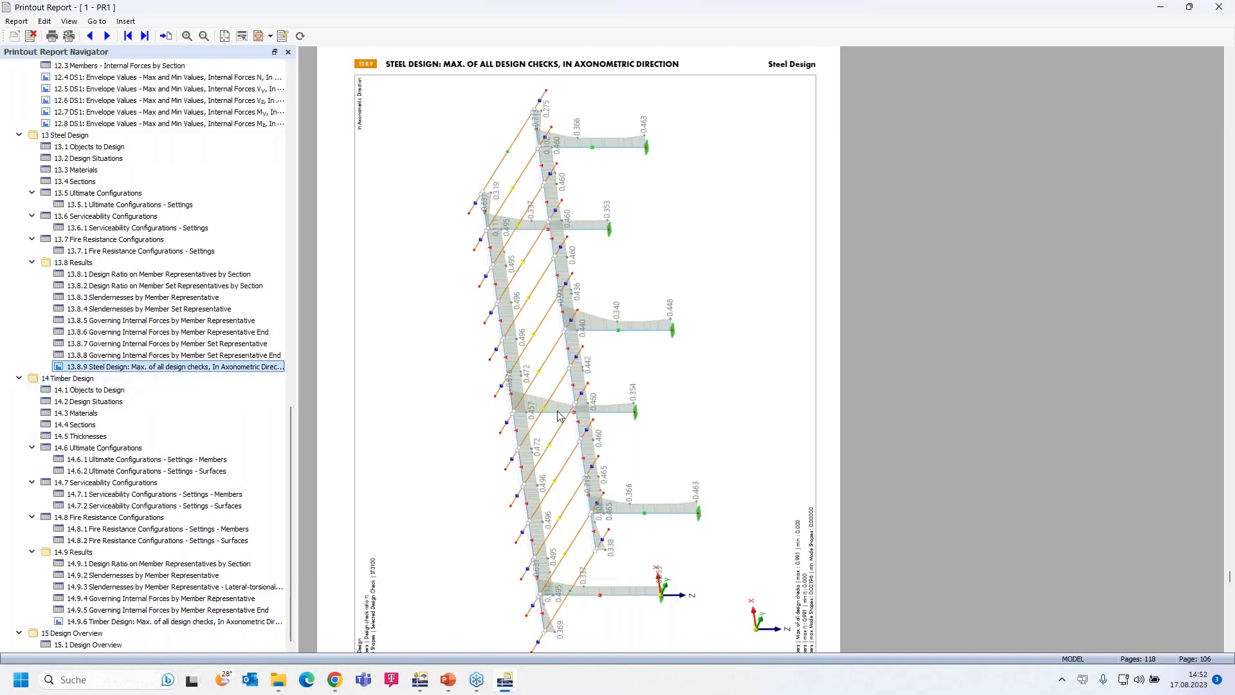
Examine the steel design tables of governing internal forces by member set representative and member set representative end.
left_click(137, 356)
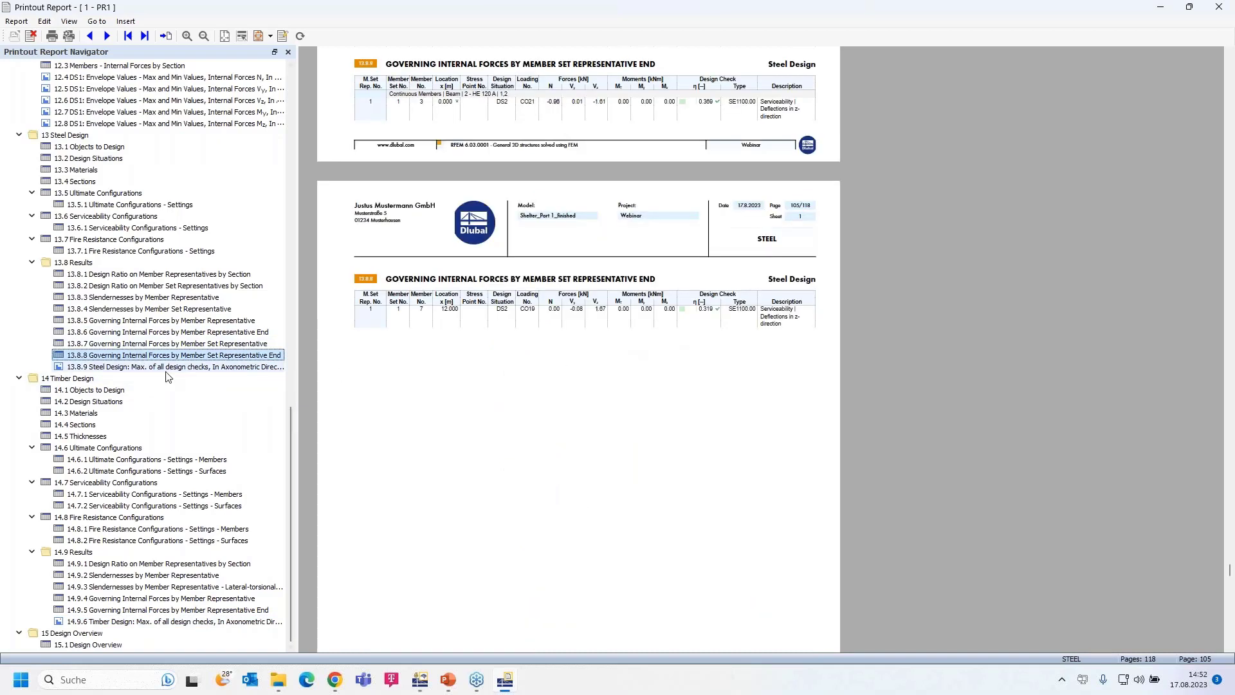
scroll(500, 354, "up", 9)
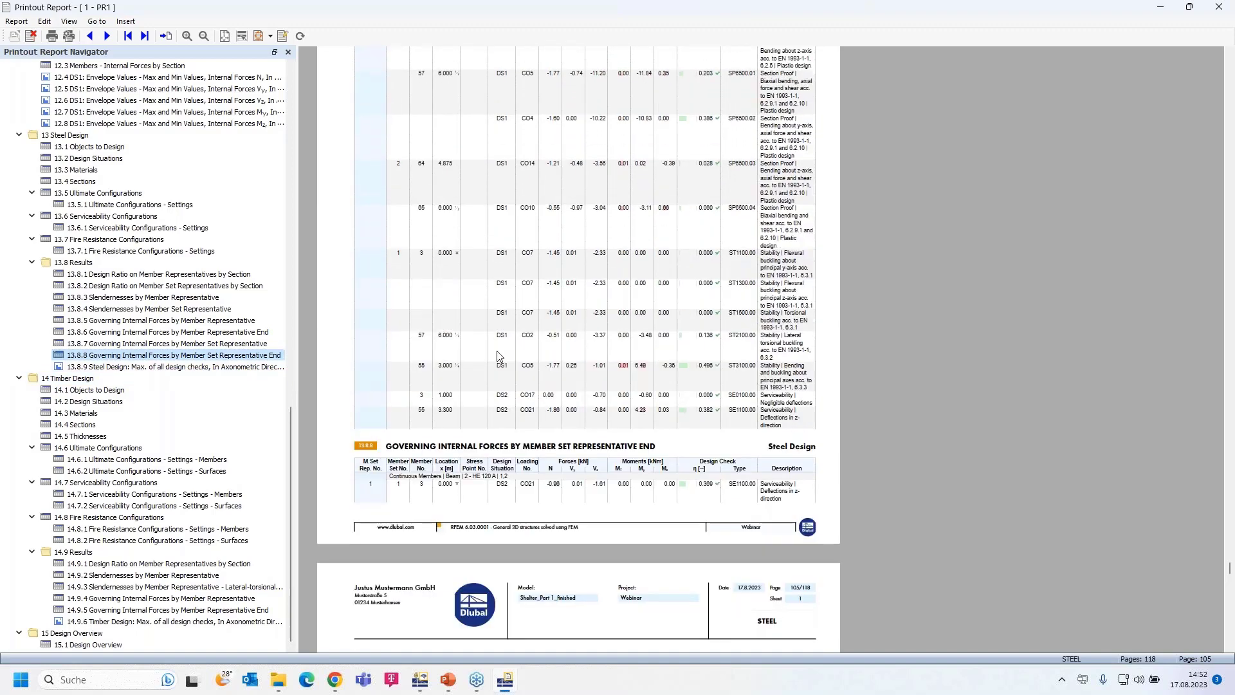
scroll(500, 354, "up", 3)
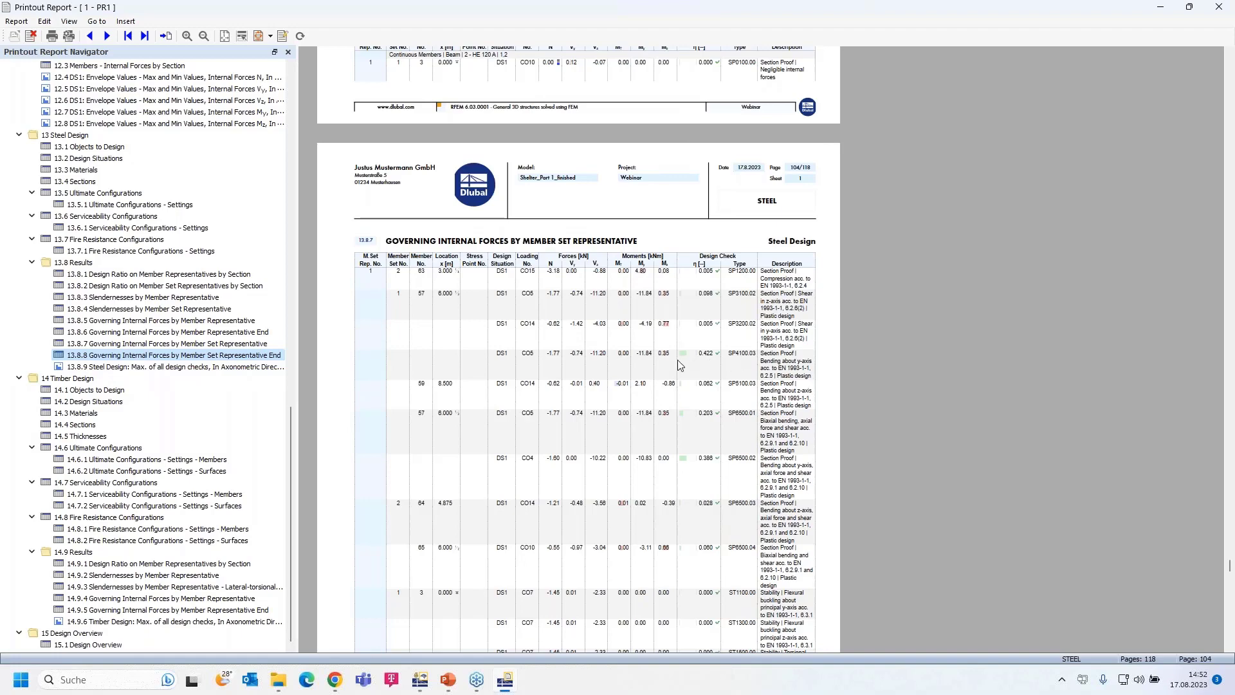
scroll(635, 370, "down", 3)
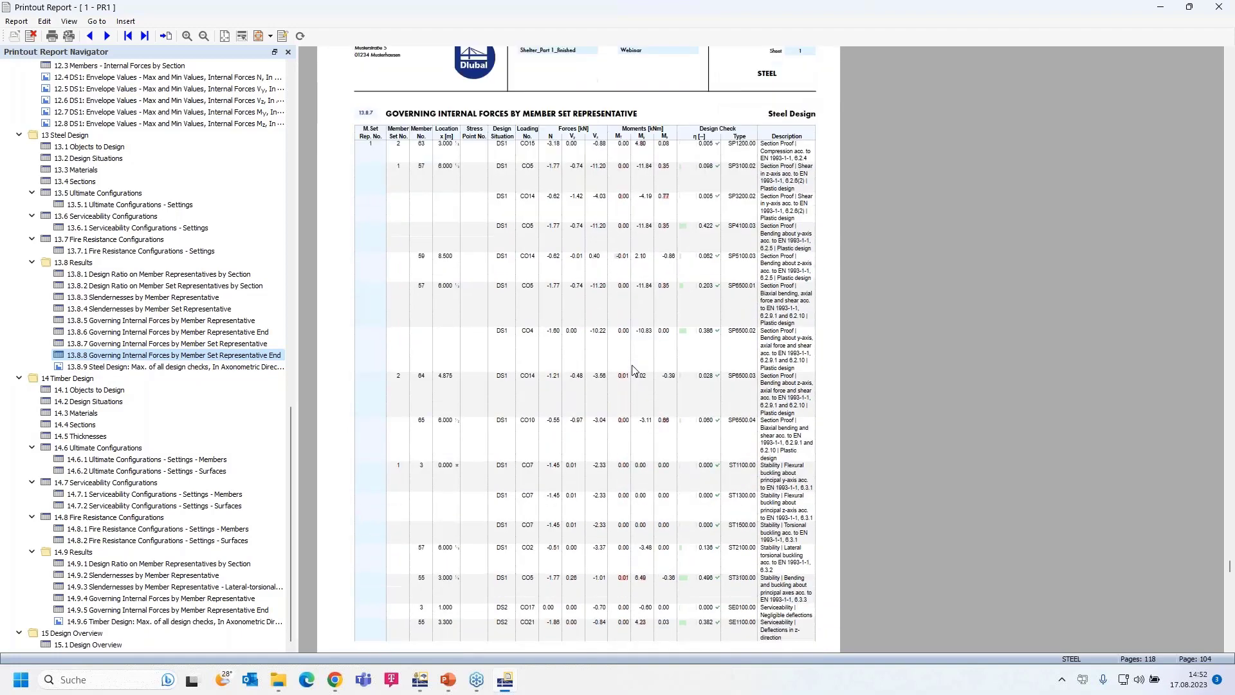
Show table 11.1, Parts List - Members by Material - Overview, and enlarge the report pages for reading.
scroll(202, 492, "up", 6)
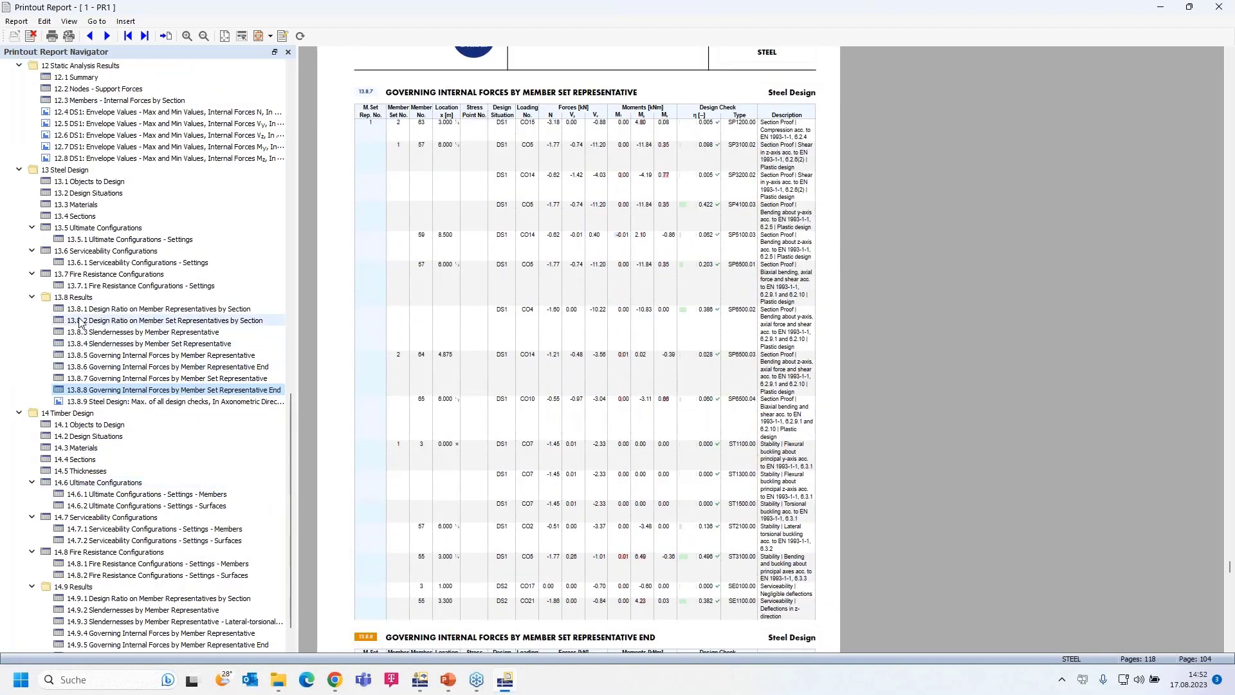
scroll(91, 315, "up", 2)
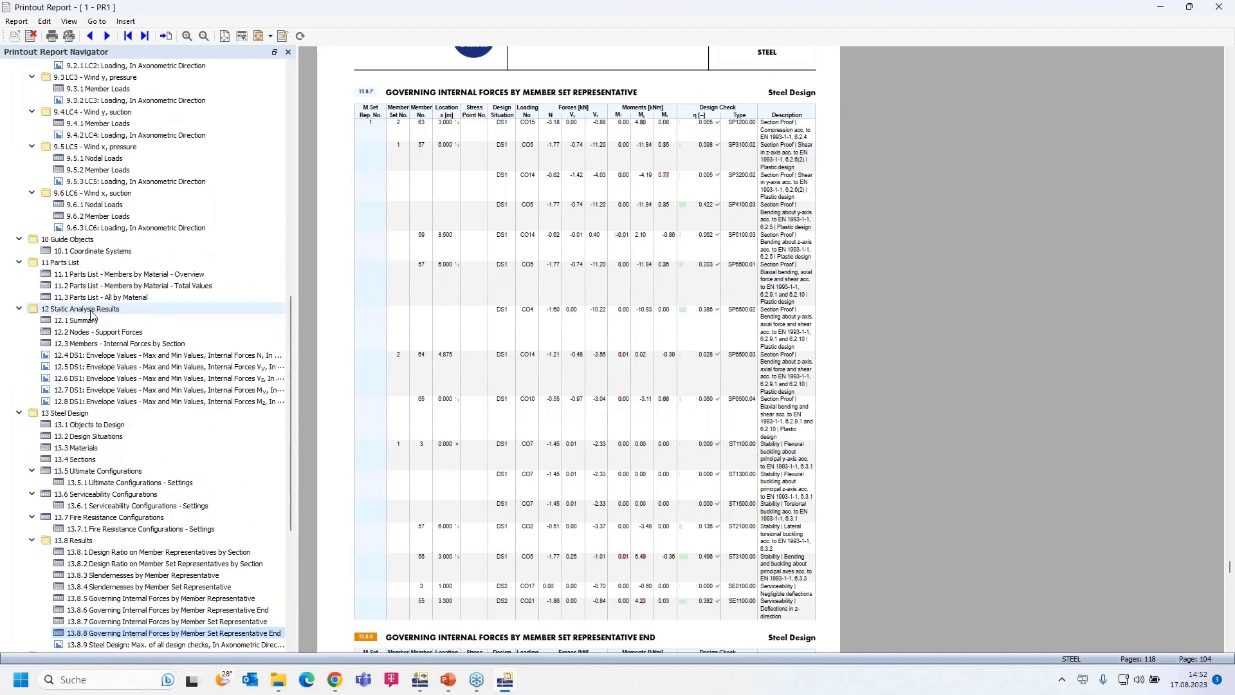
left_click(99, 276)
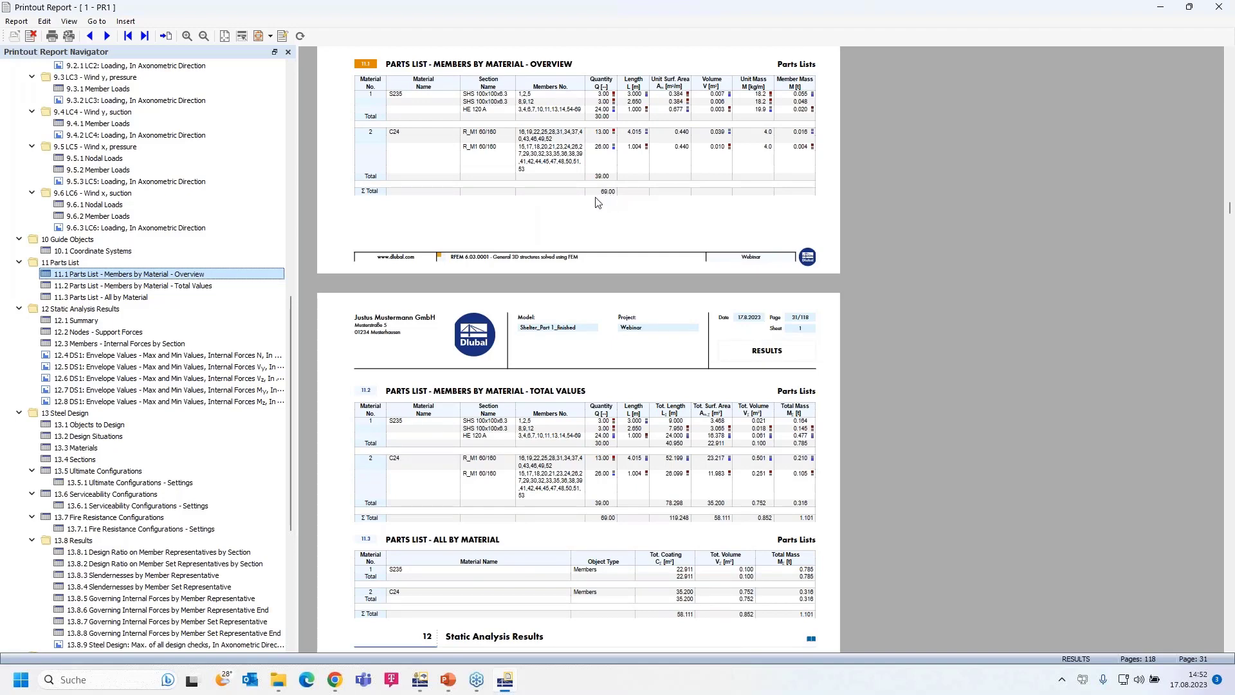
scroll(597, 203, "up", 1, "ctrl")
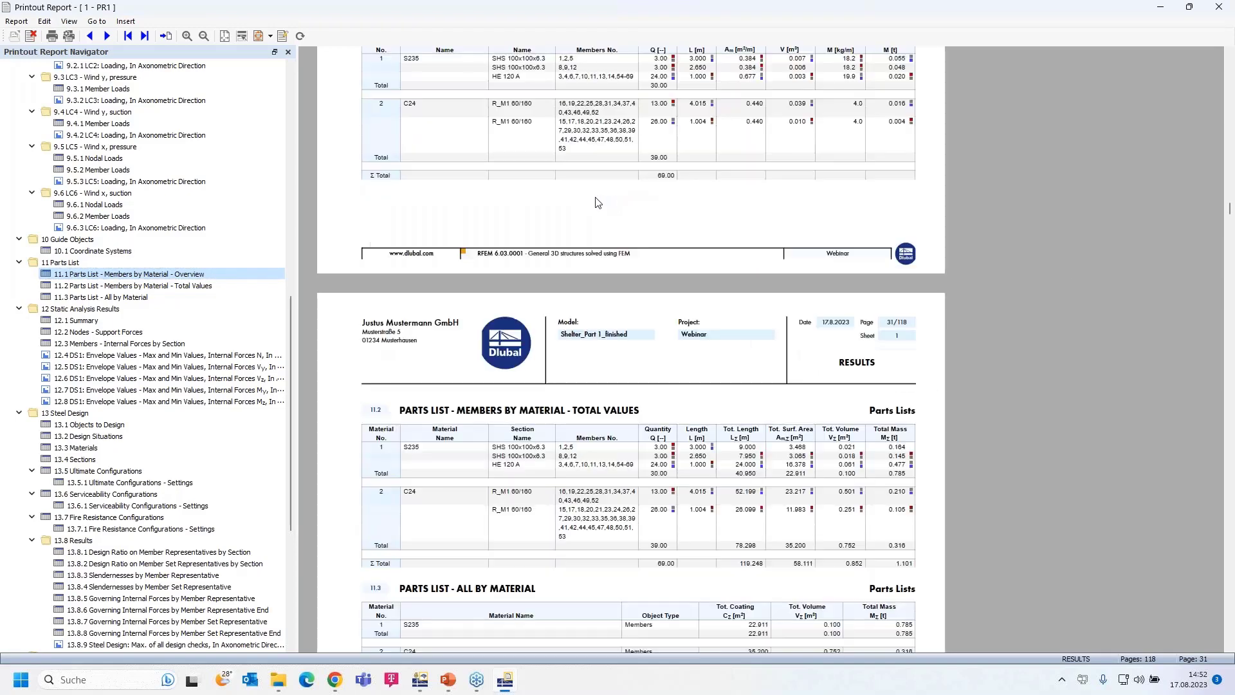
left_click(204, 36)
left_click(204, 36)
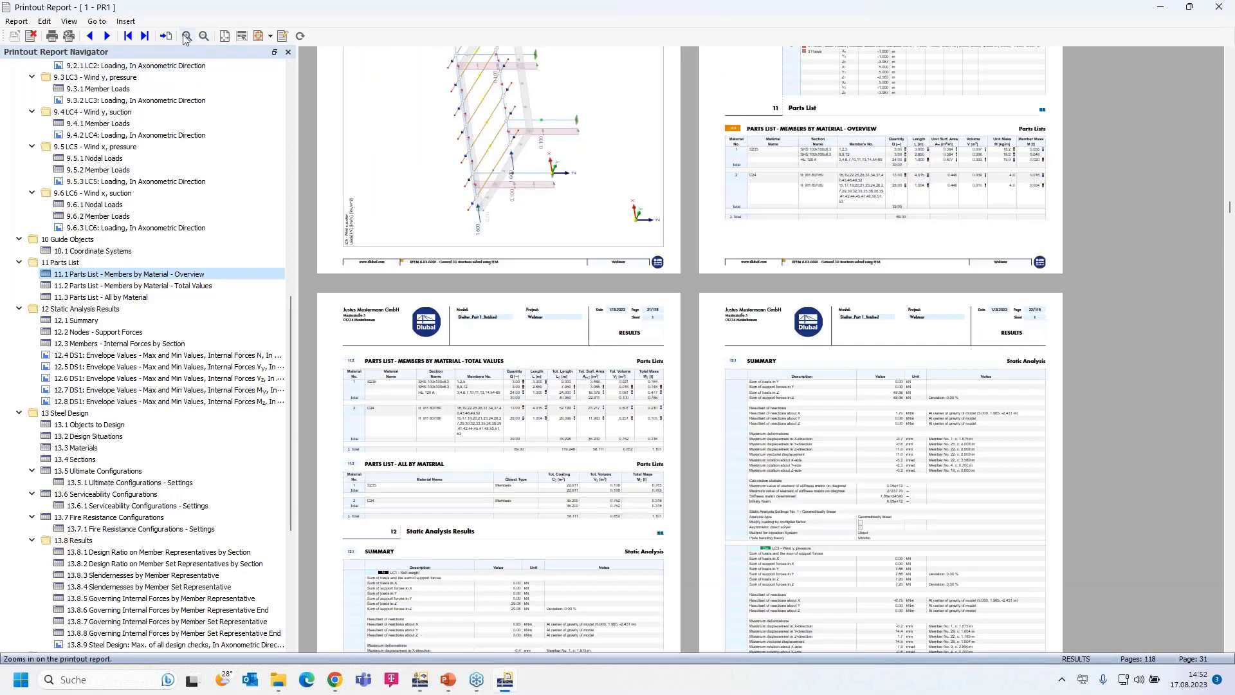
left_click(187, 36)
left_click(186, 35)
left_click(186, 34)
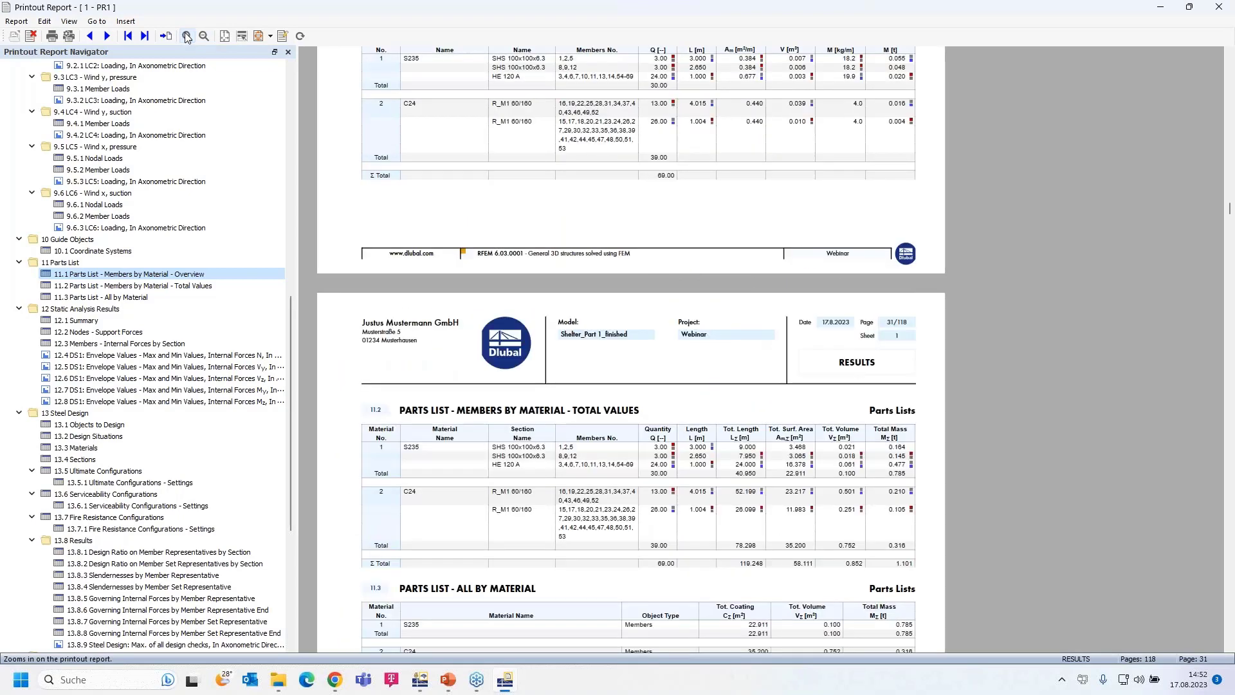
left_click(186, 36)
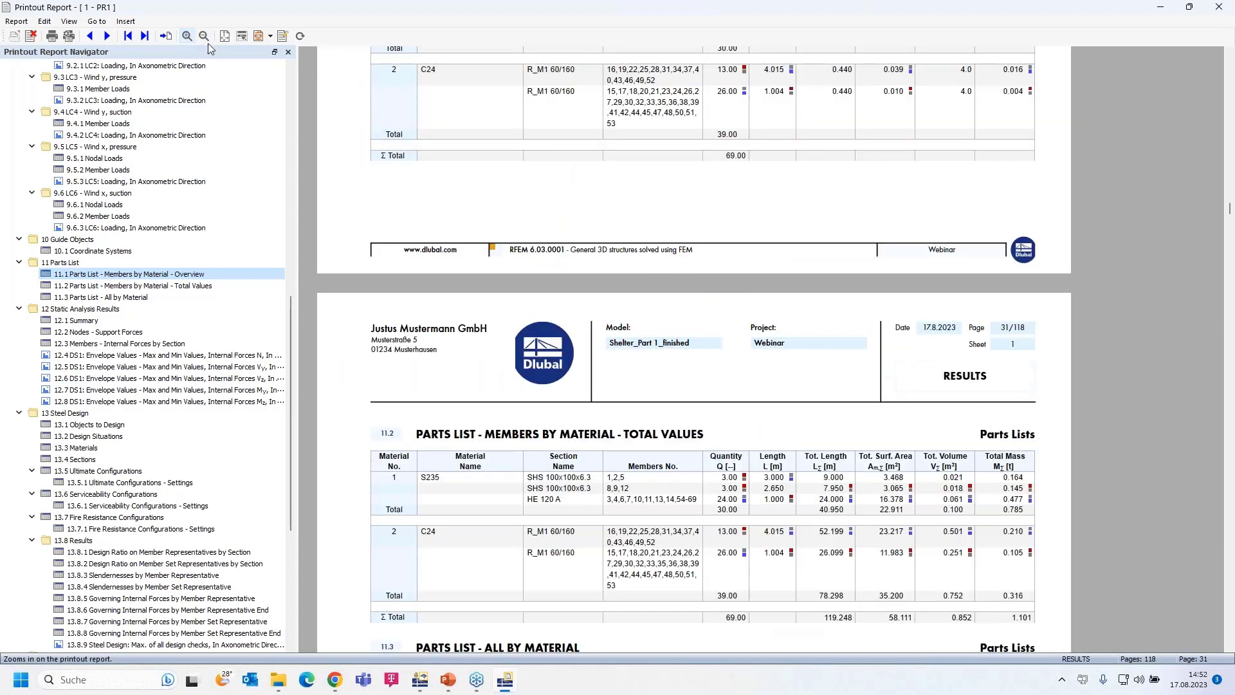
Read through the parts lists of members by material, with overview and total values, and of all objects by material.
scroll(765, 255, "up", 2)
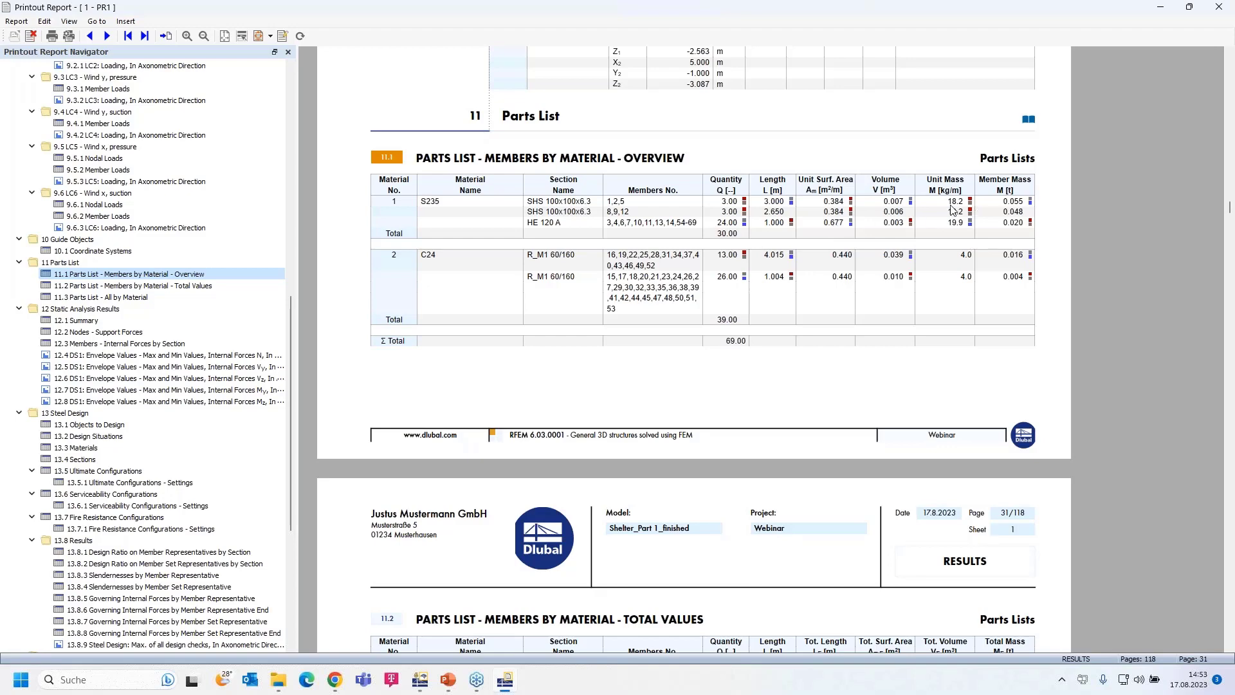
scroll(703, 337, "down", 3)
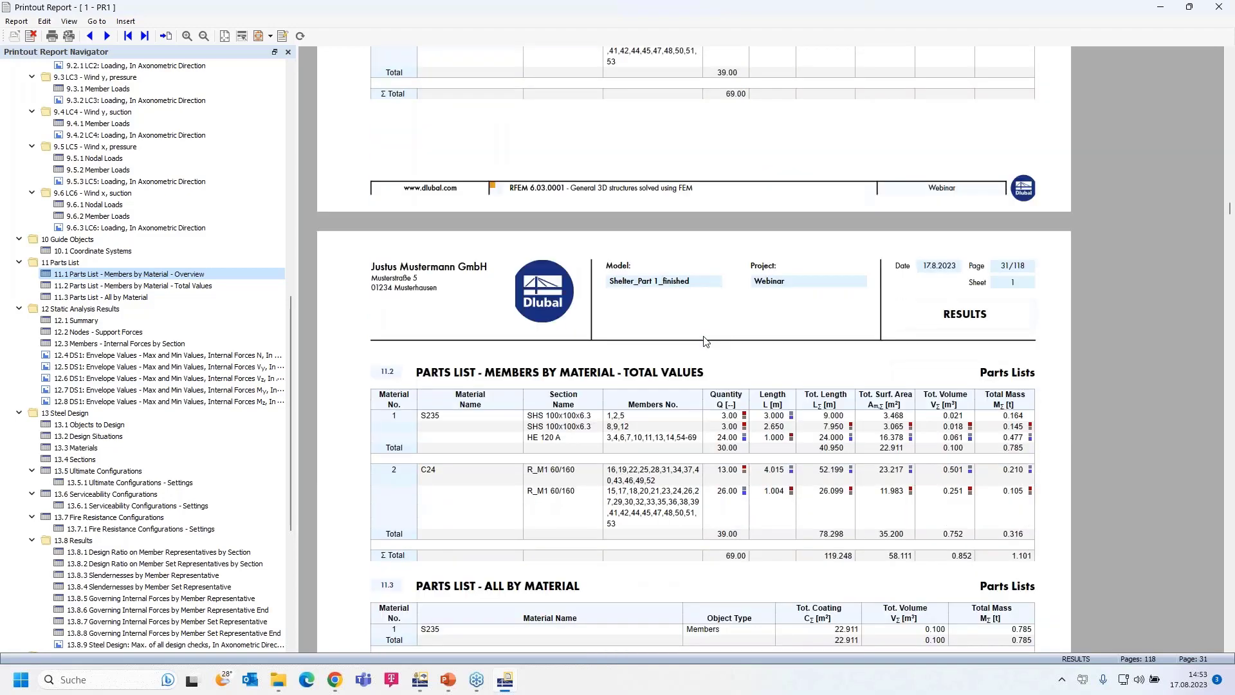
scroll(706, 341, "down", 3)
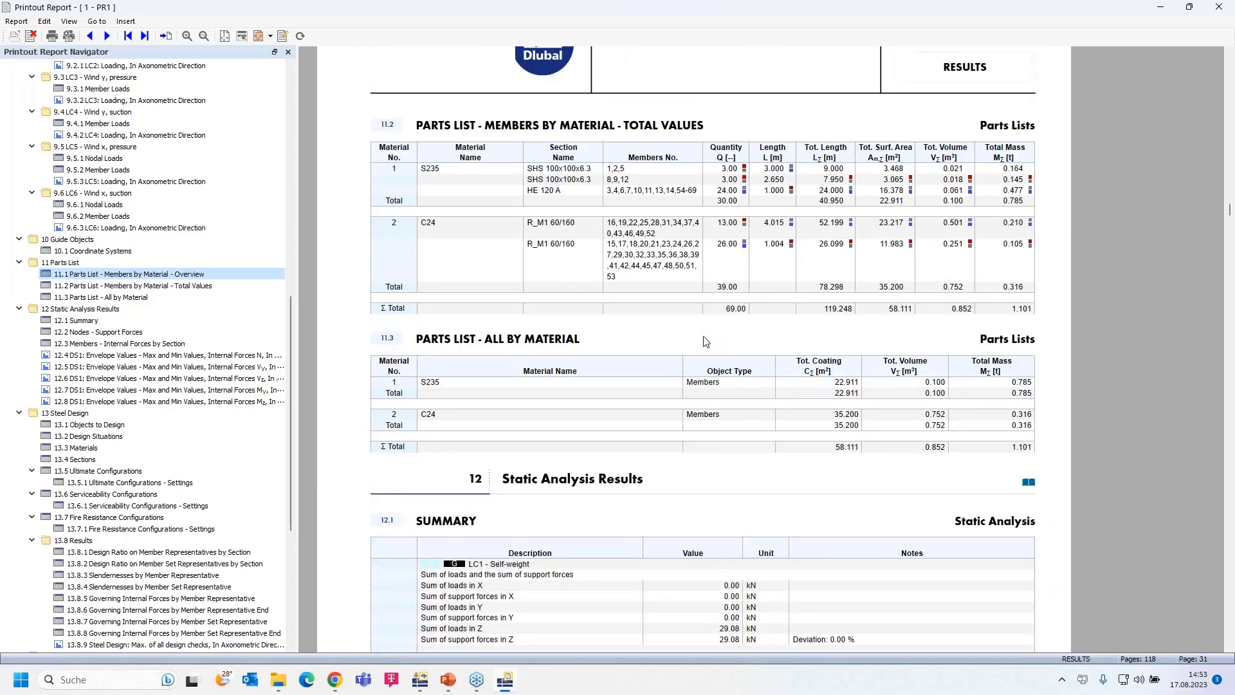
scroll(705, 341, "down", 1)
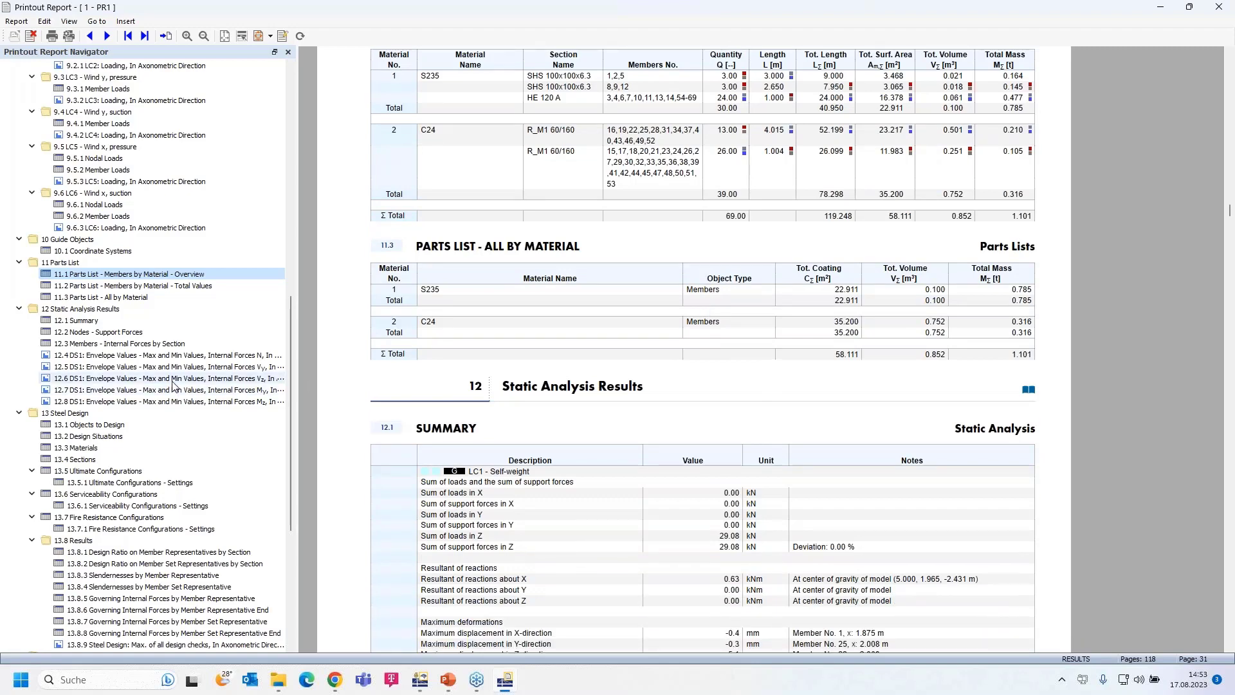
Go back to the report's cover and open its cover page settings for editing.
scroll(172, 385, "up", 9)
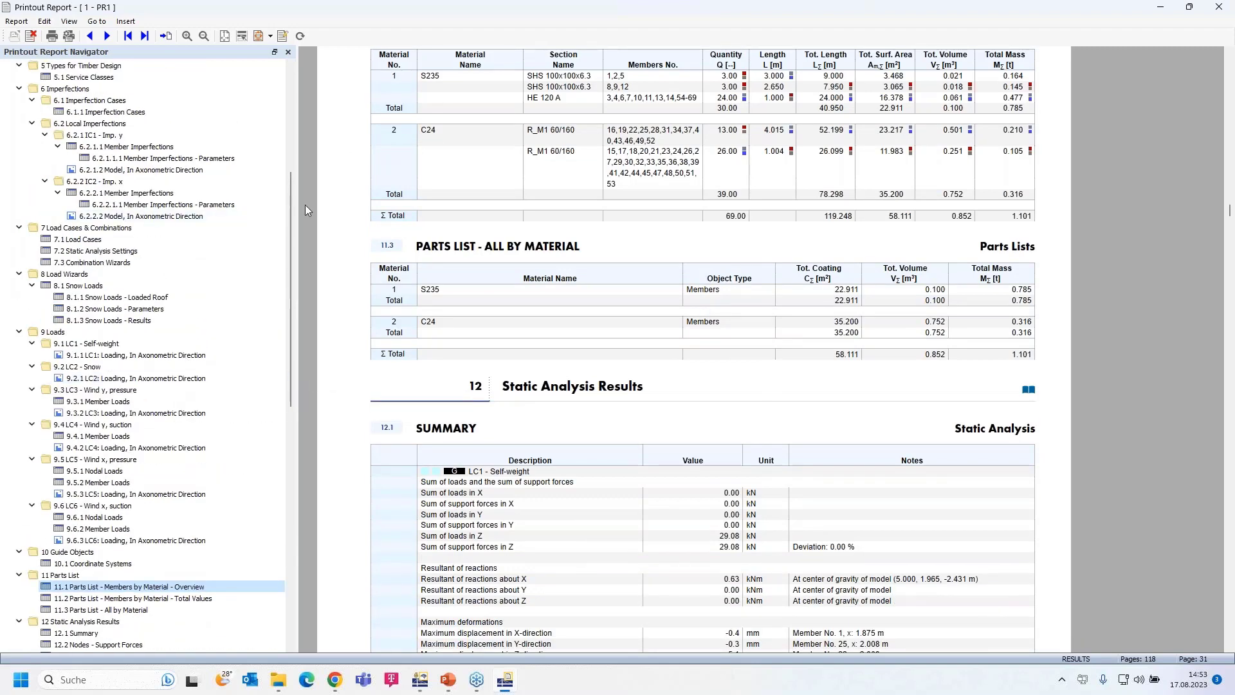
left_click_drag(291, 197, 287, 71)
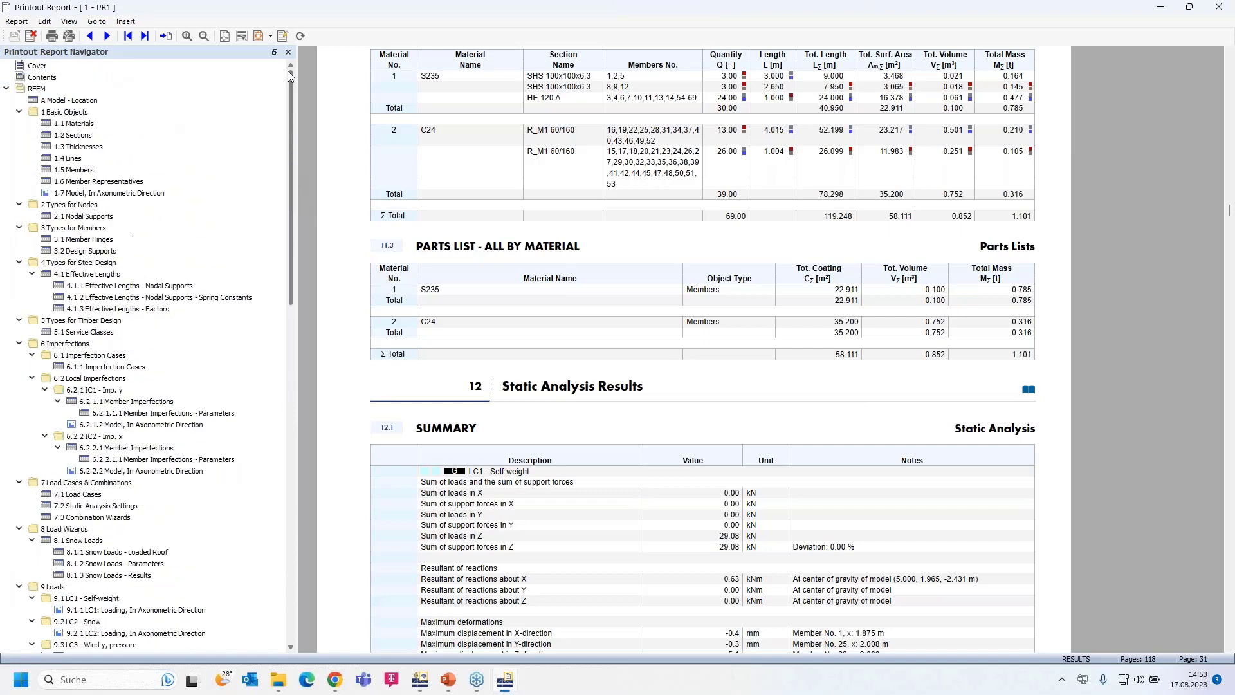
left_click(37, 66)
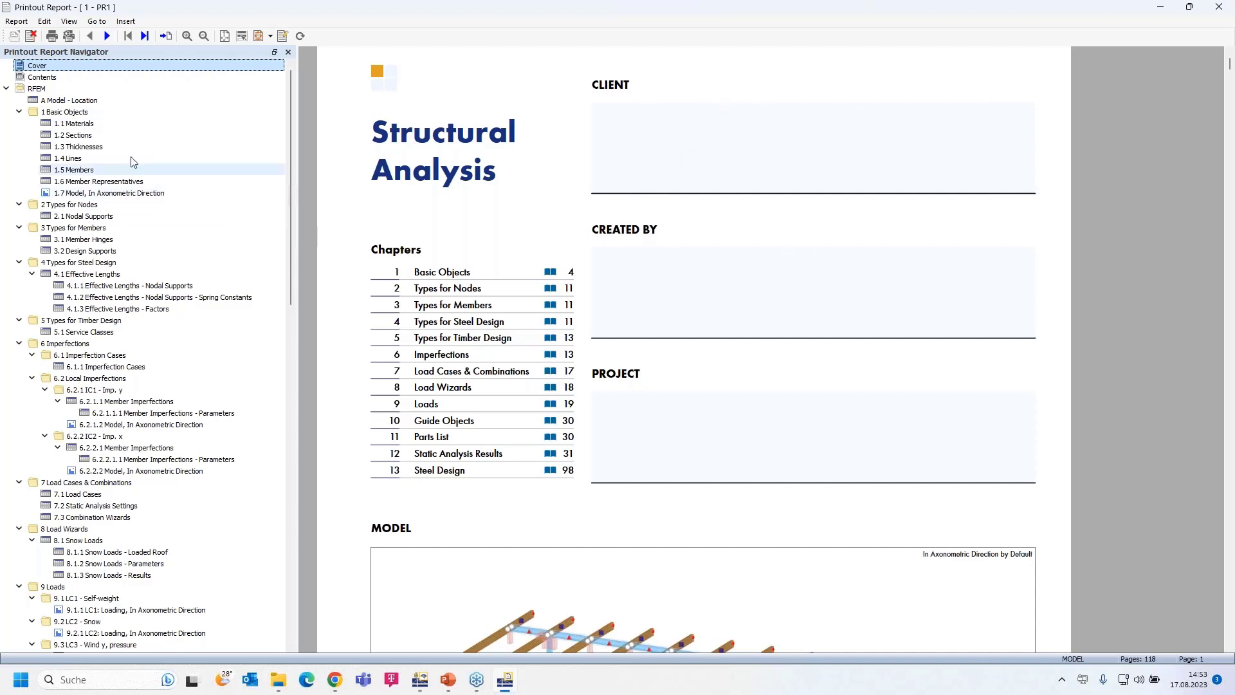
right_click(89, 66)
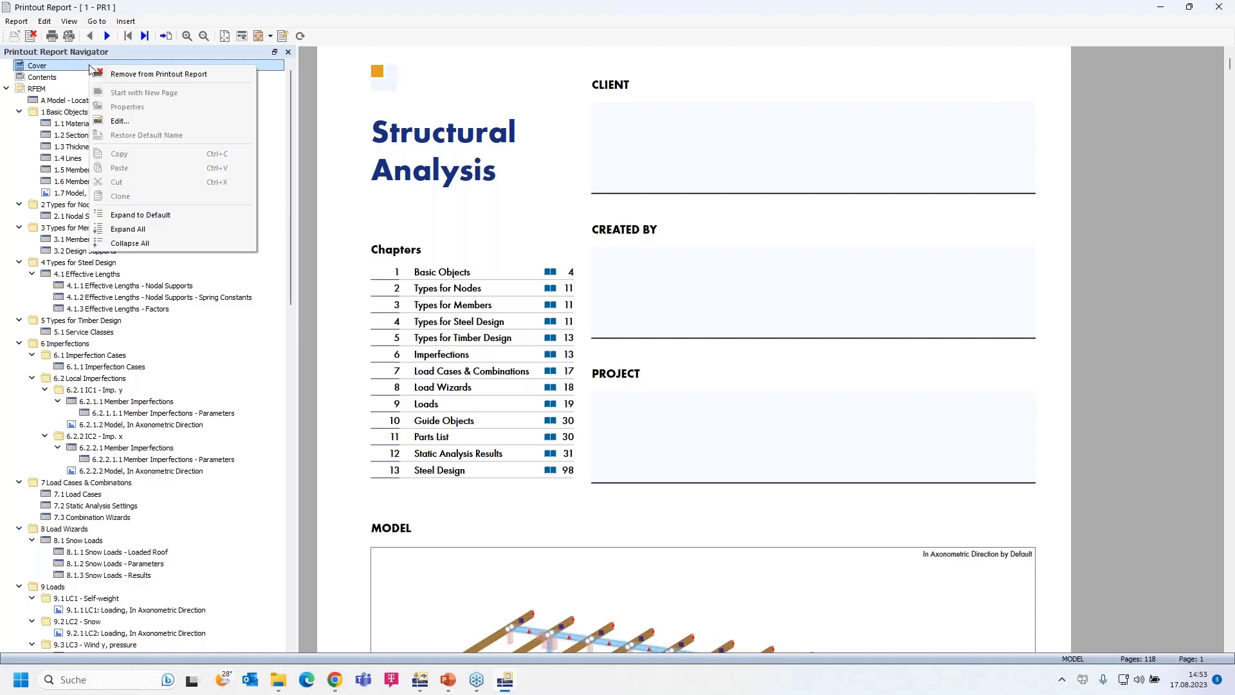
left_click(147, 123)
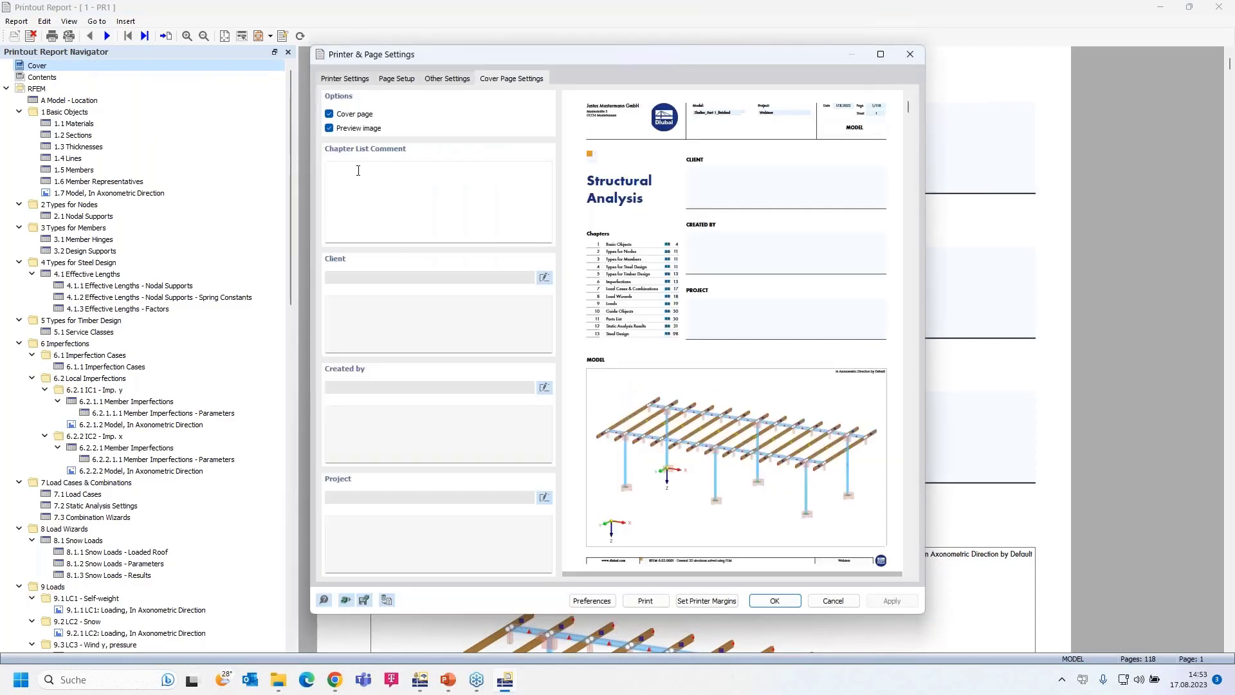
Try the cover page without its preview image, and switch the preview image back on.
left_click(329, 129)
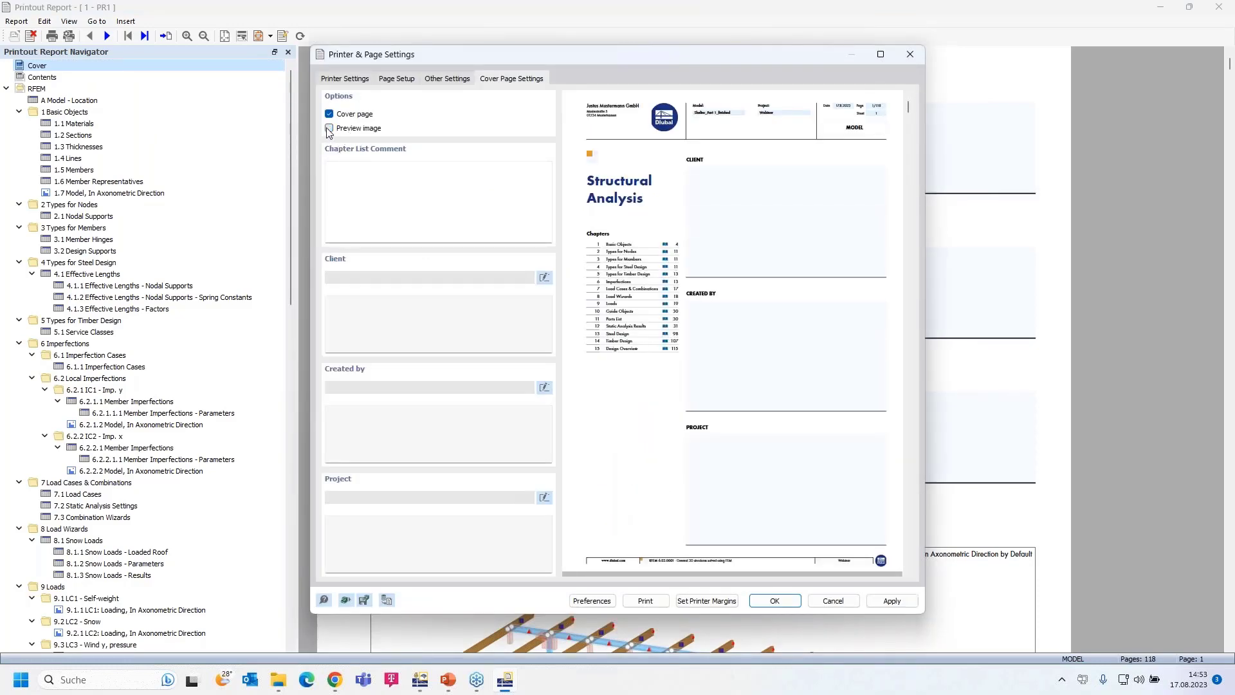
left_click(329, 130)
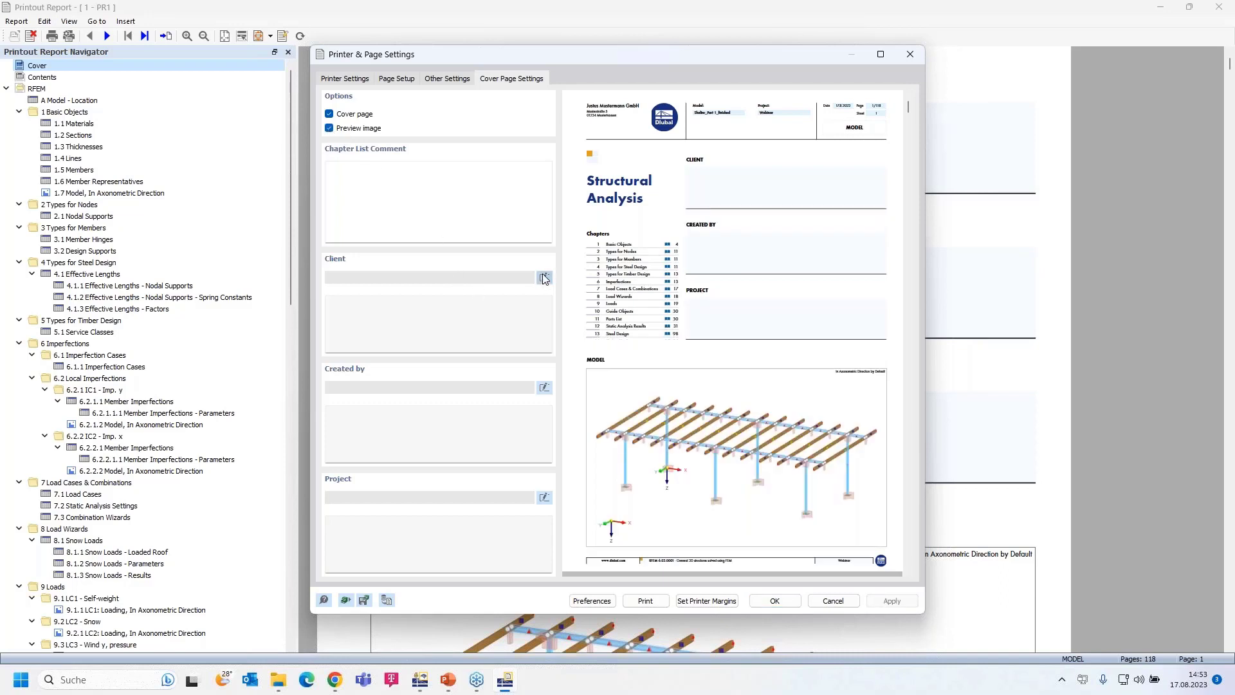
Enter the client's full name and the author's surname in the Client and Created by entries of the cover page.
left_click(389, 308)
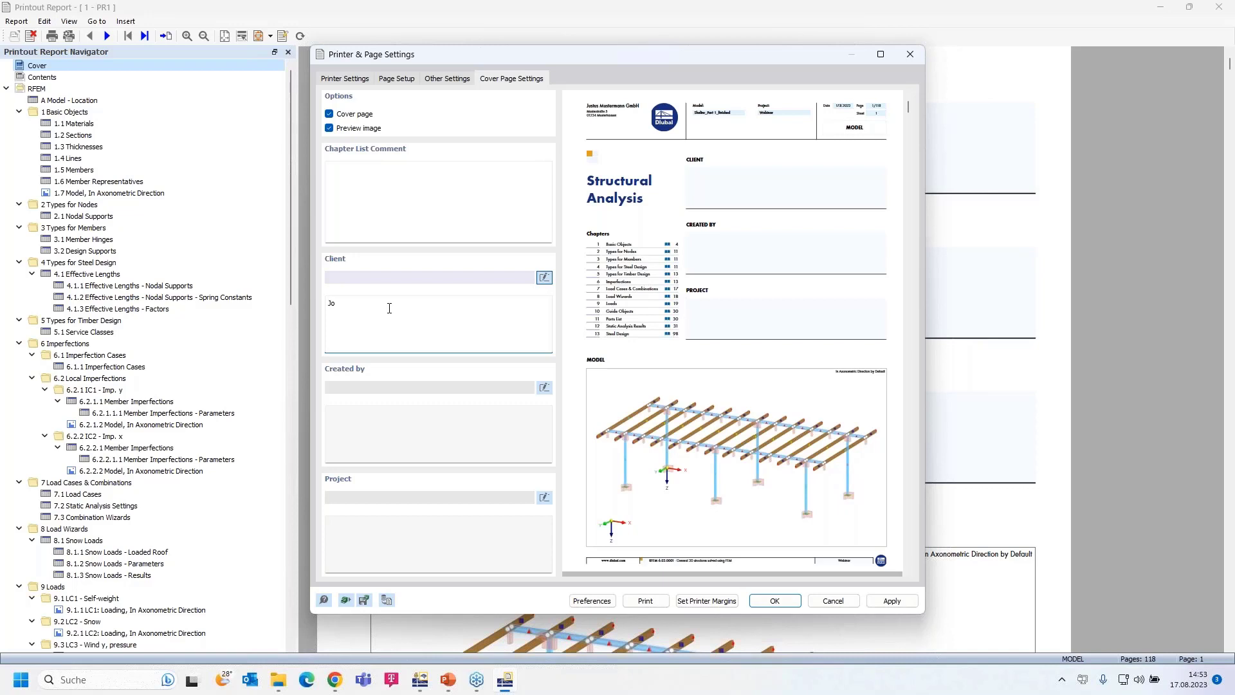
type("John Doe")
left_click(358, 431)
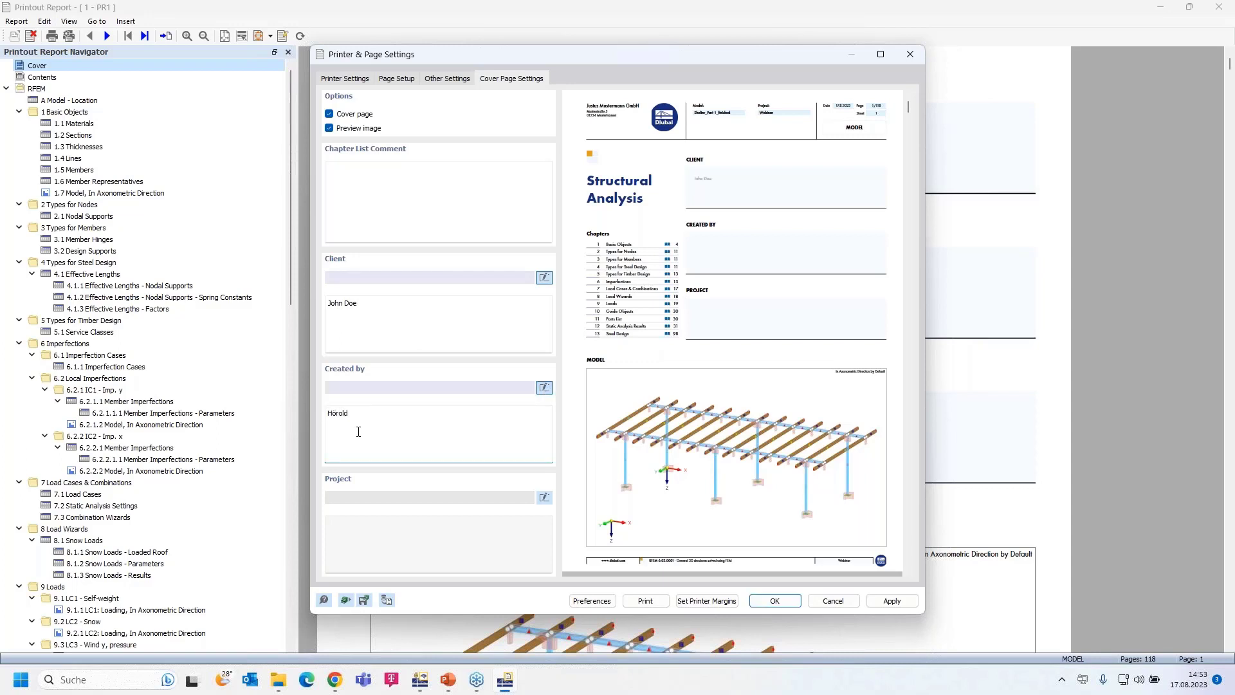
Set the cover page's project text to "Shelter on market".
left_click(424, 516)
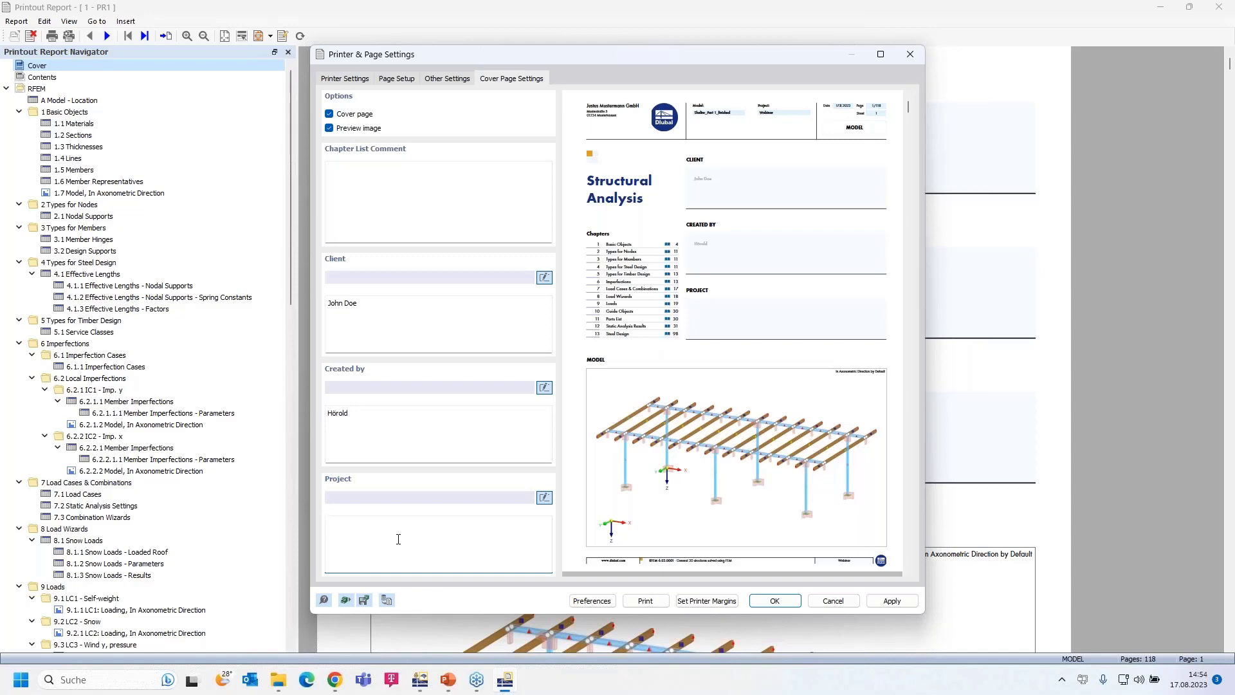
type("oof on market")
left_click_drag(343, 522, 324, 522)
type("Shel")
key("Delete")
type("ter on market")
Review the header's company text lines and logo path, plus the page setup and printer settings.
left_click(448, 79)
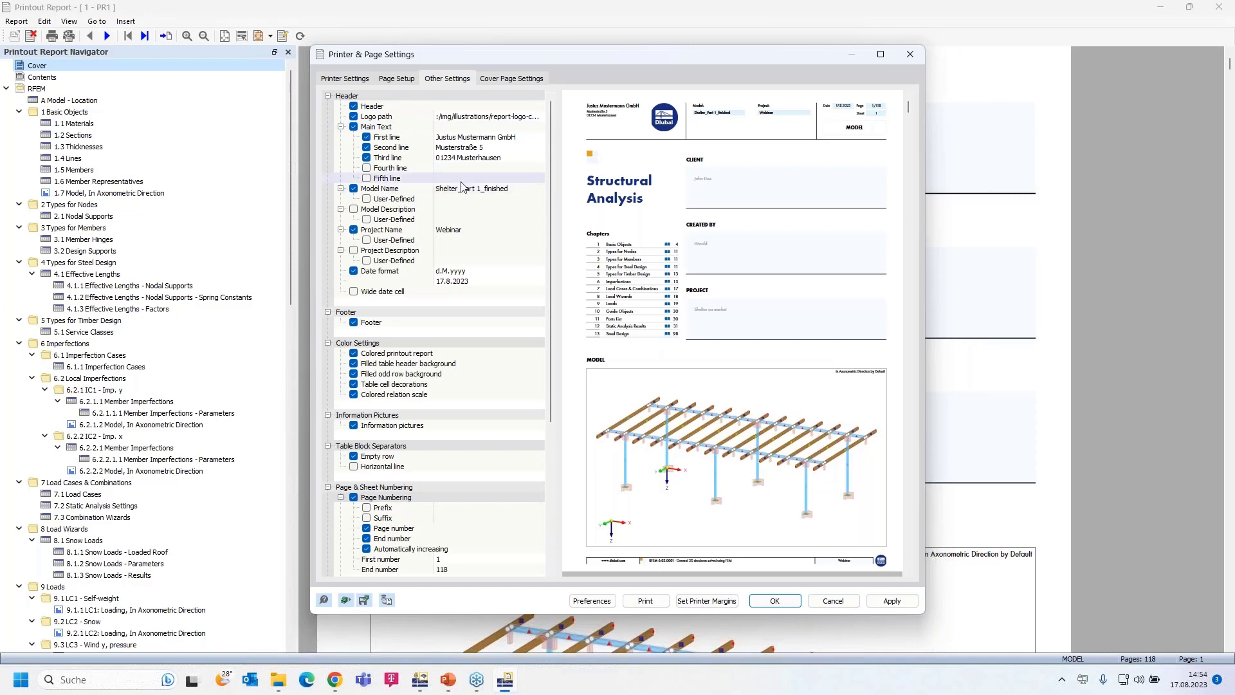
double_click(458, 137)
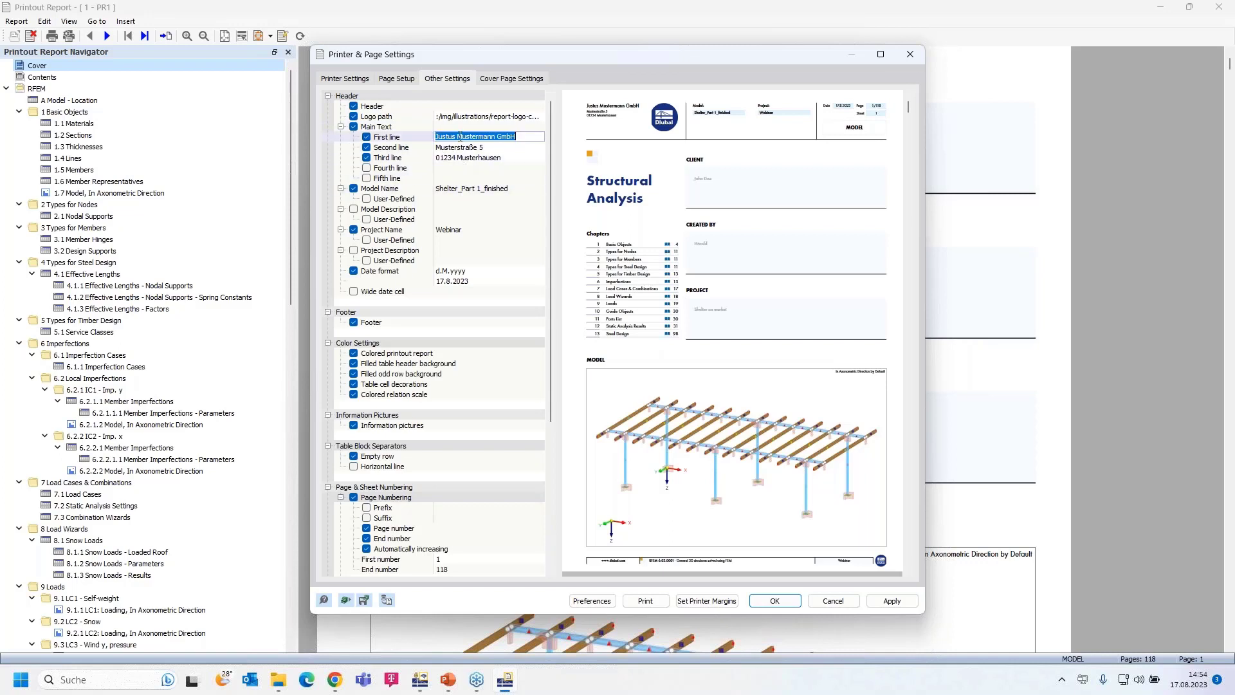
left_click(451, 148)
left_click(454, 157)
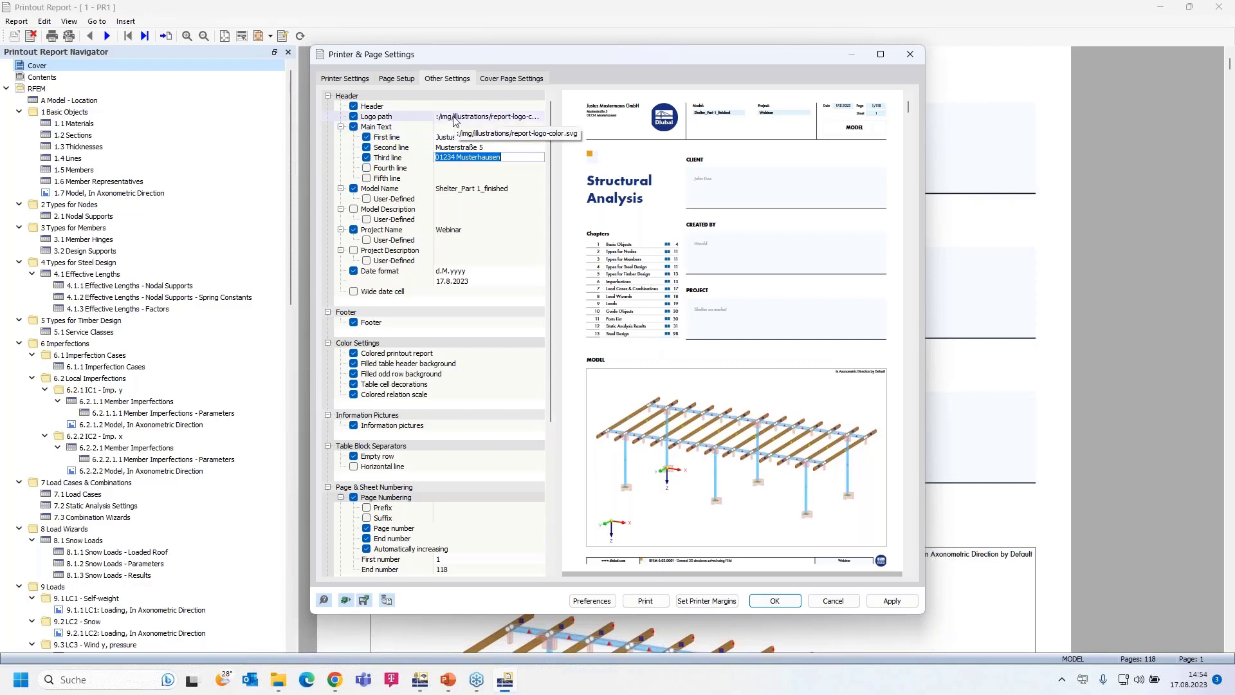
left_click(453, 116)
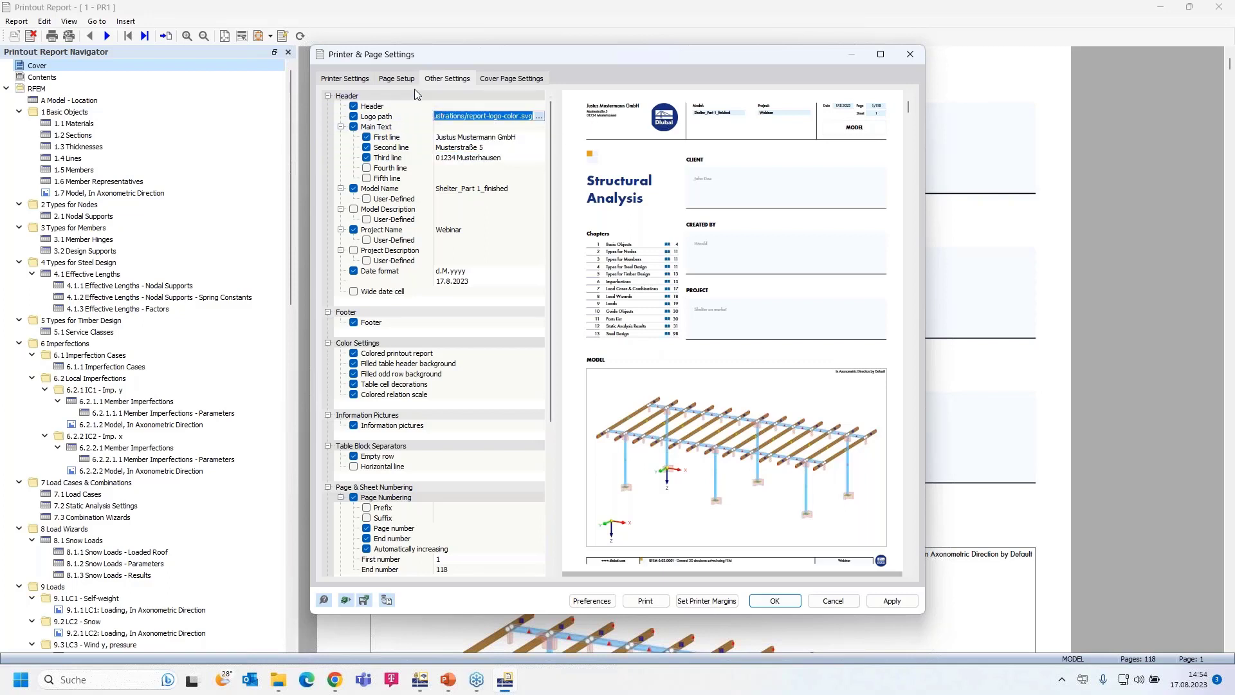
left_click(398, 80)
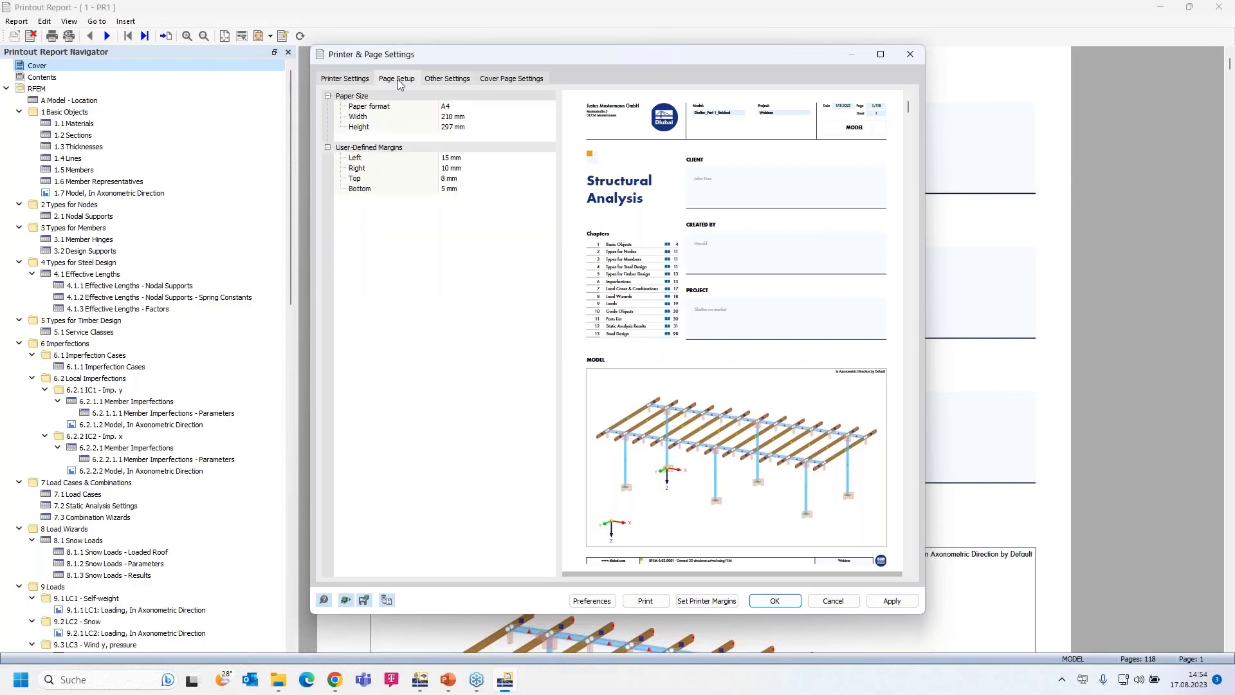
left_click(345, 79)
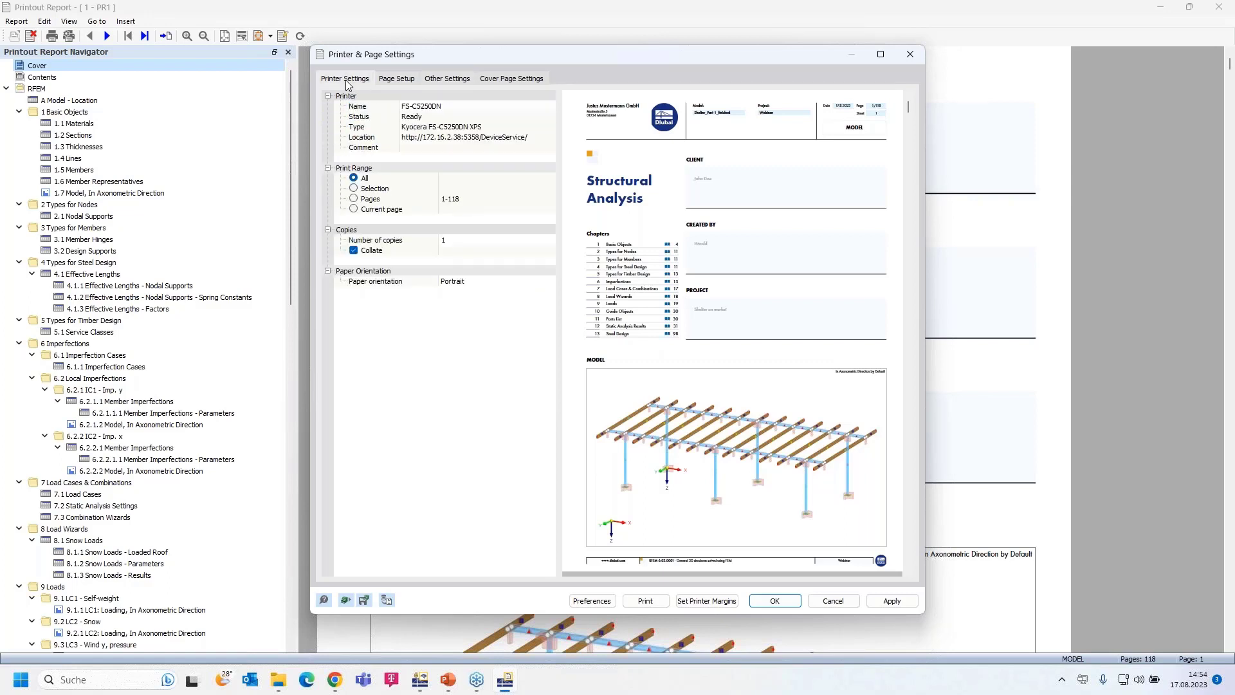
left_click(405, 79)
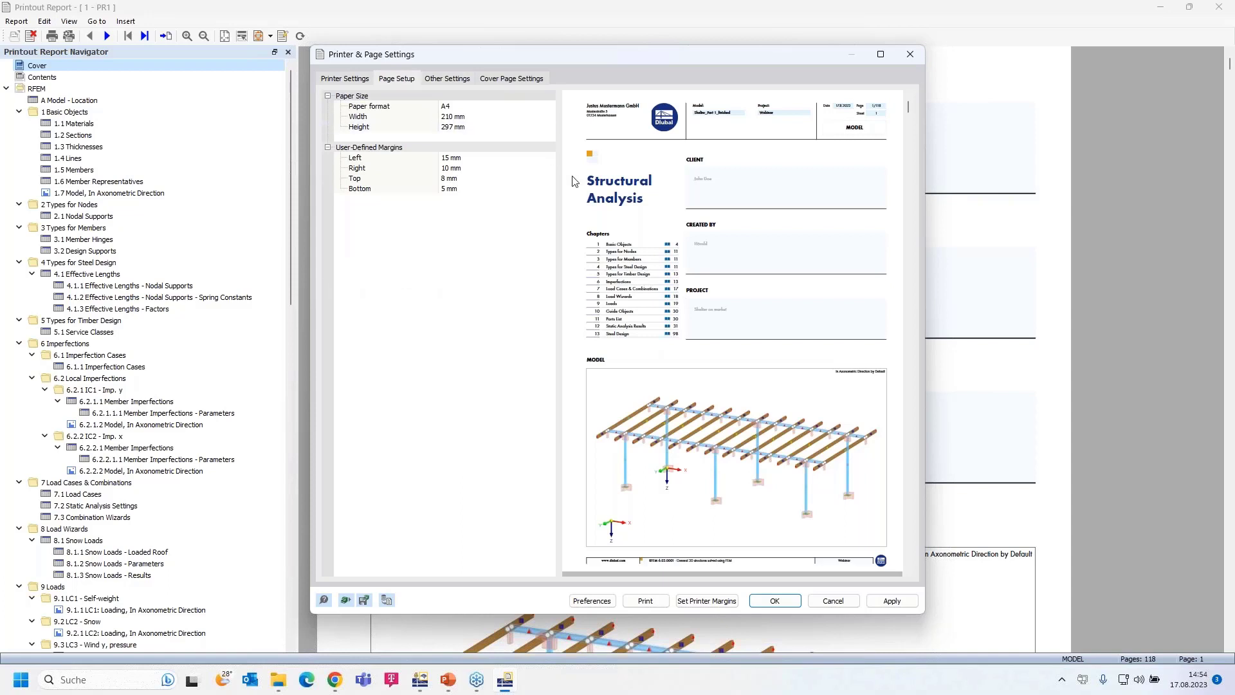
Raise the report's bottom page margin to about 9 mm and apply the printer and page settings.
left_click(771, 602)
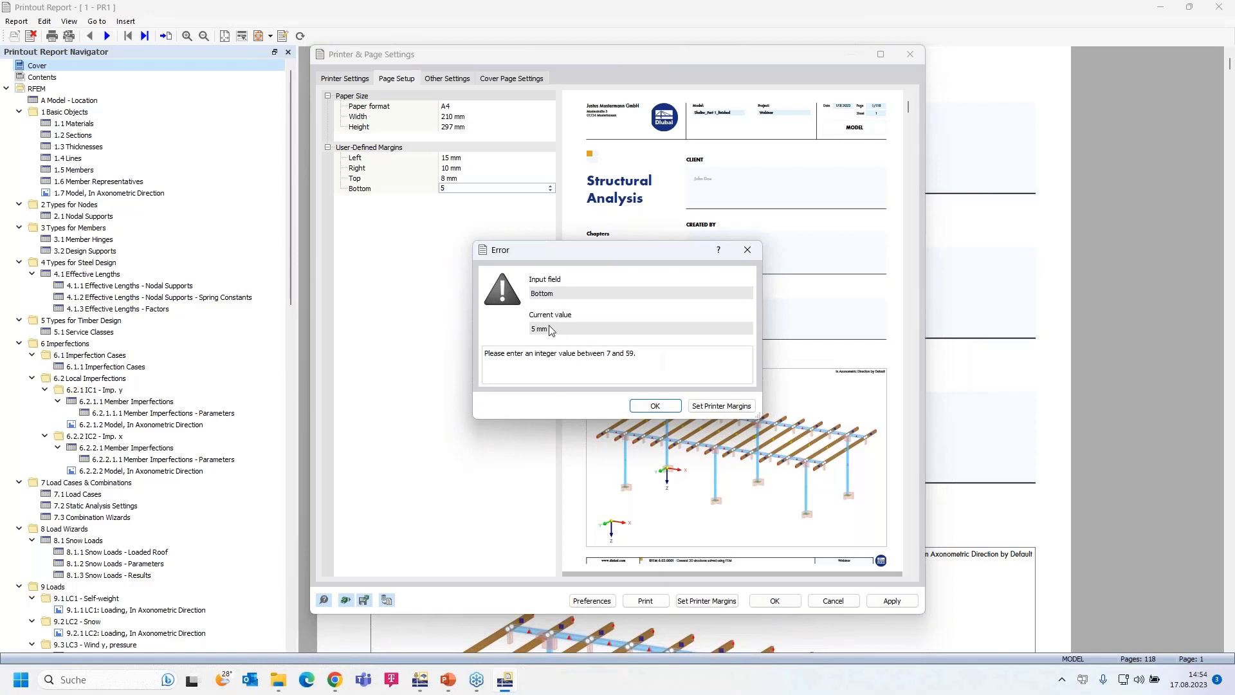
left_click(656, 406)
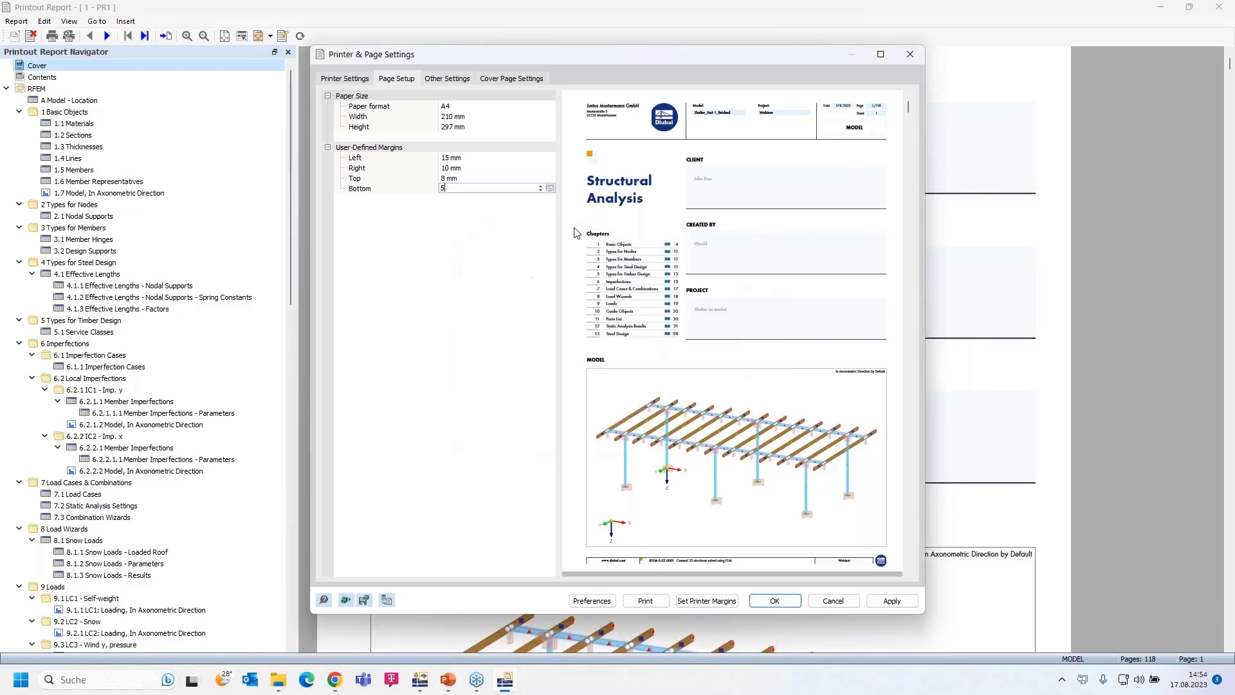
left_click(540, 187)
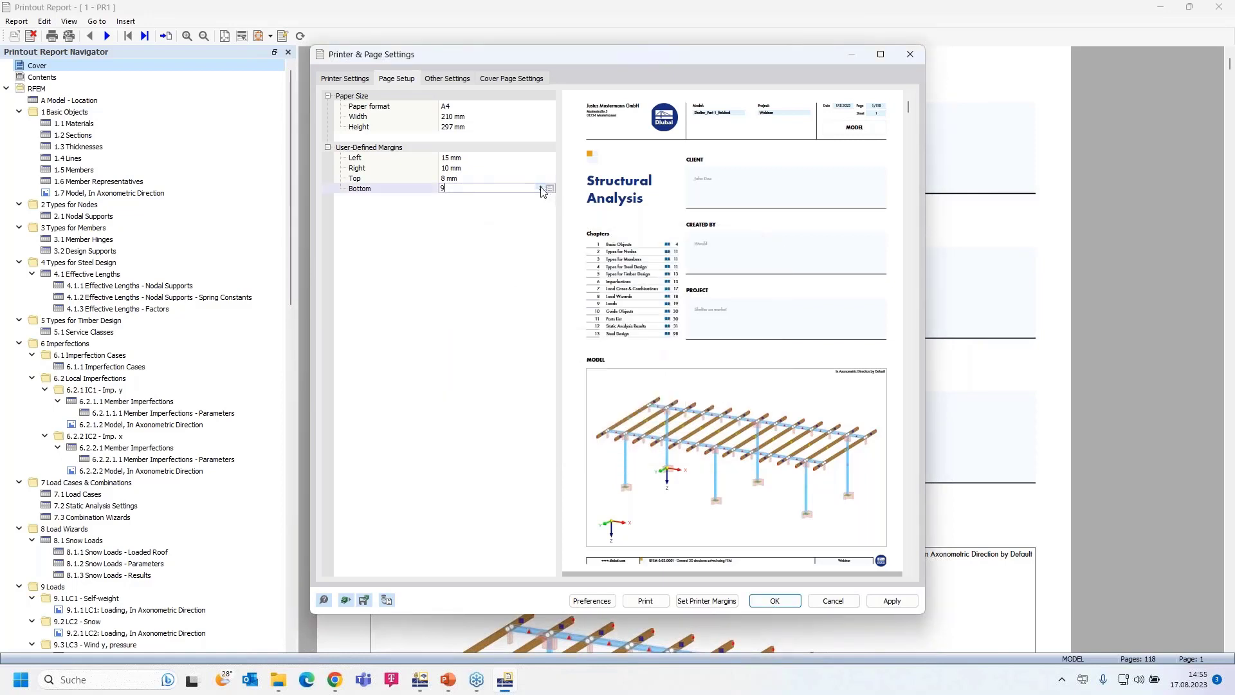
left_click(541, 187)
left_click(775, 601)
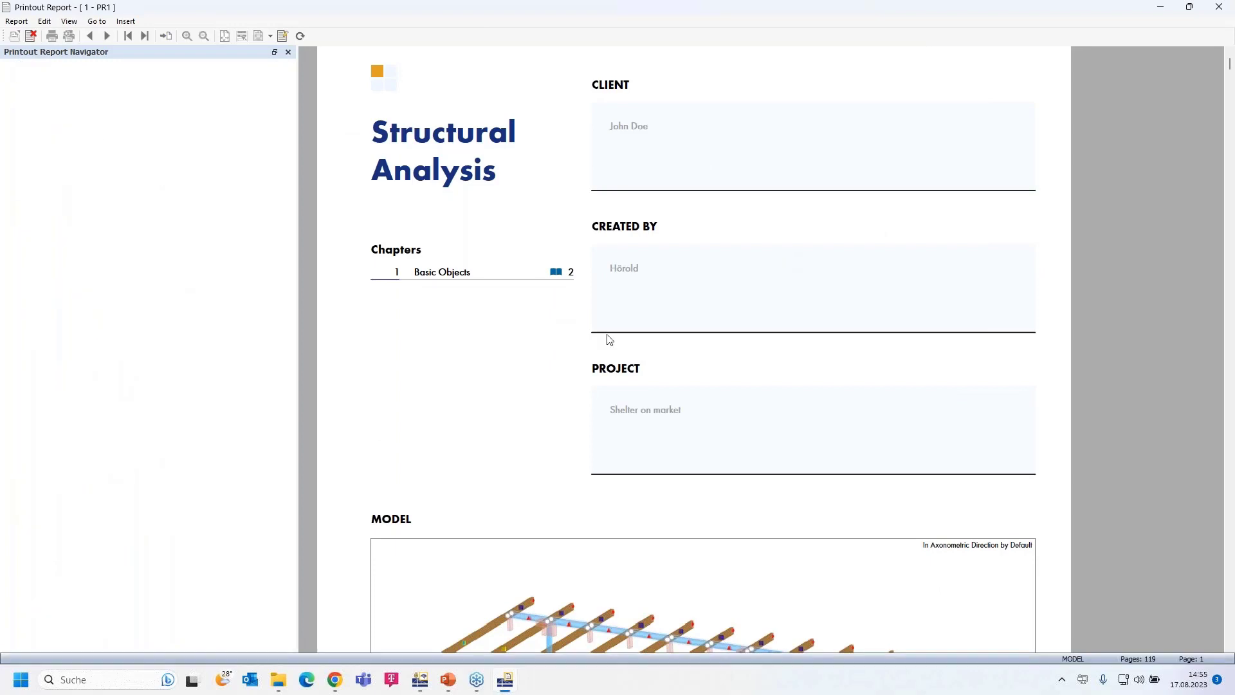
Look over the updated cover page at a reduced zoom, from its header to the model image.
scroll(608, 339, "down", 3)
scroll(610, 339, "up", 2)
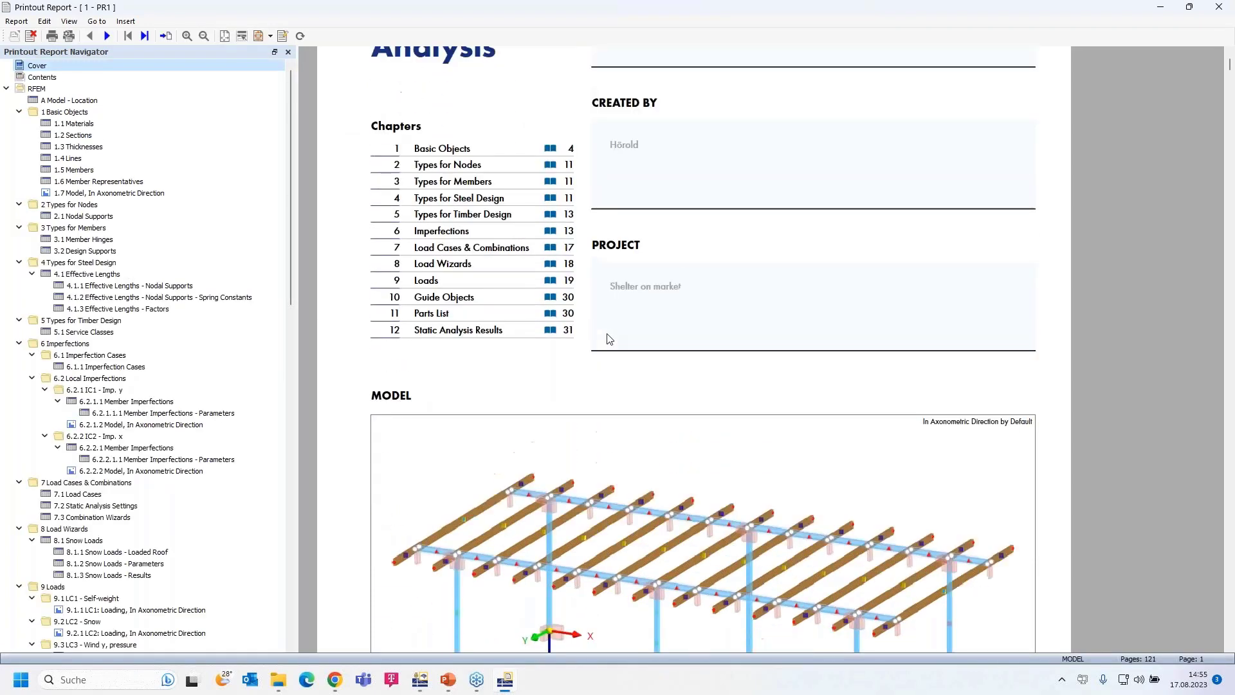
scroll(609, 338, "down", 2, "ctrl")
scroll(610, 339, "up", 2)
scroll(610, 339, "up", 3)
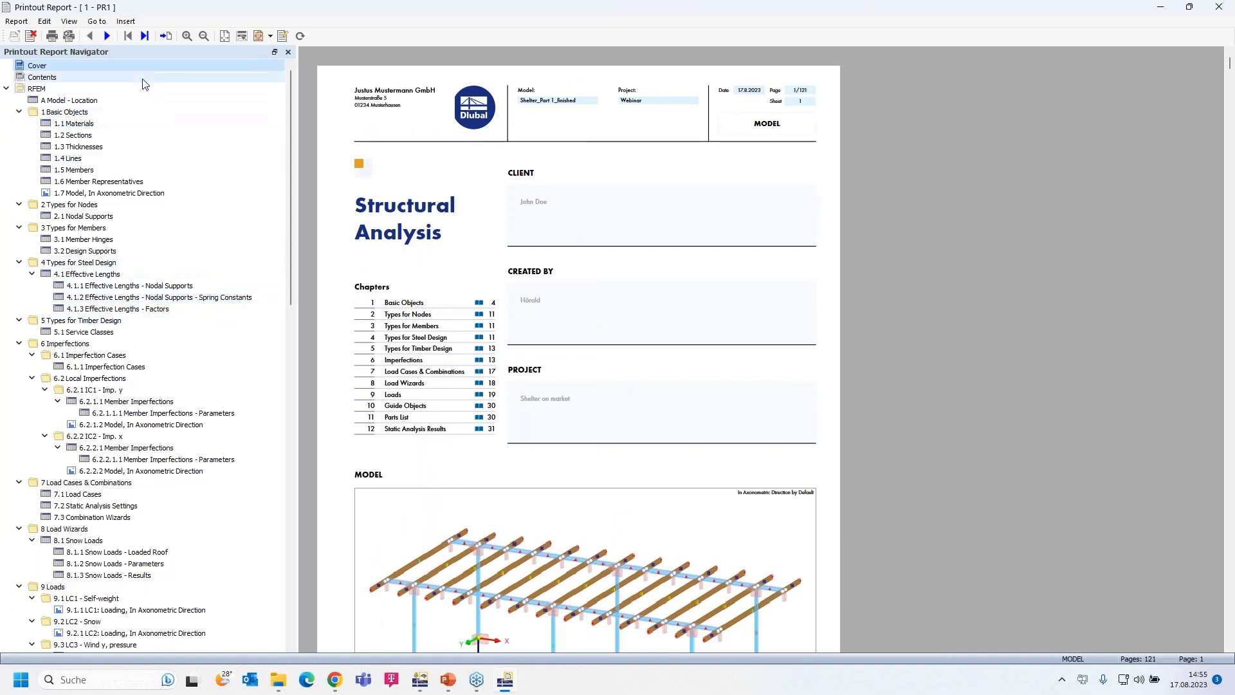
Insert a plain text item into the report and name it "Preliminary note".
left_click(125, 21)
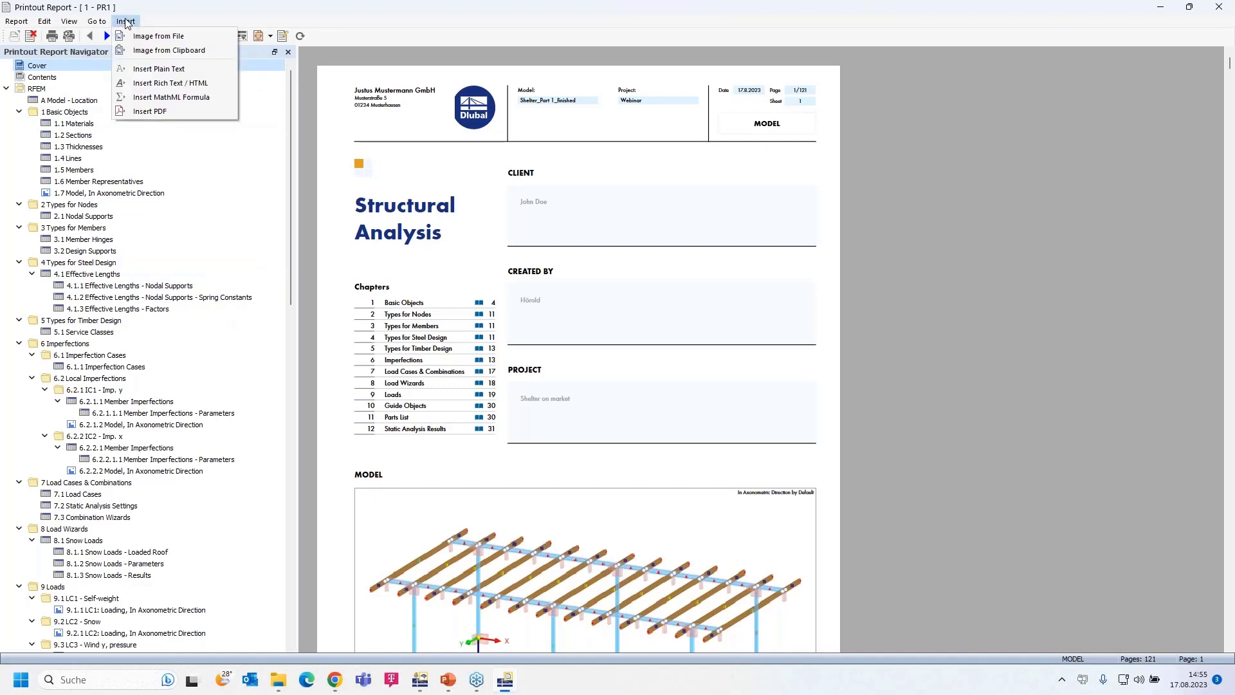
left_click(173, 74)
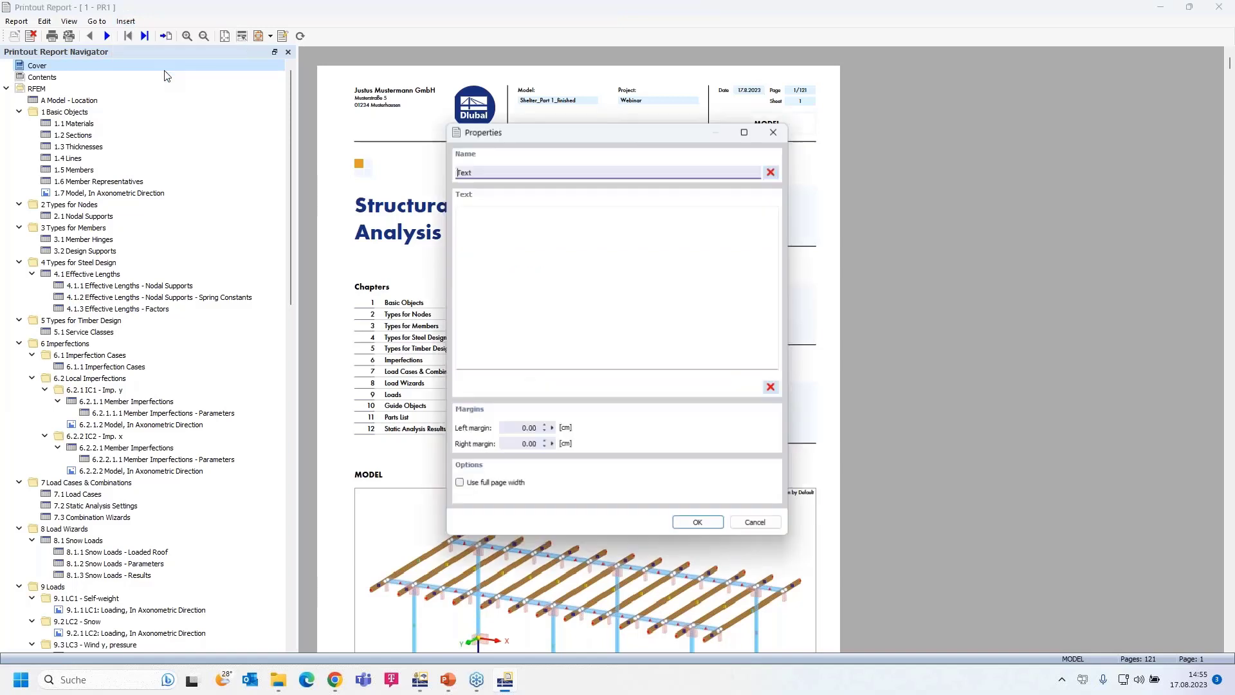
double_click(465, 170)
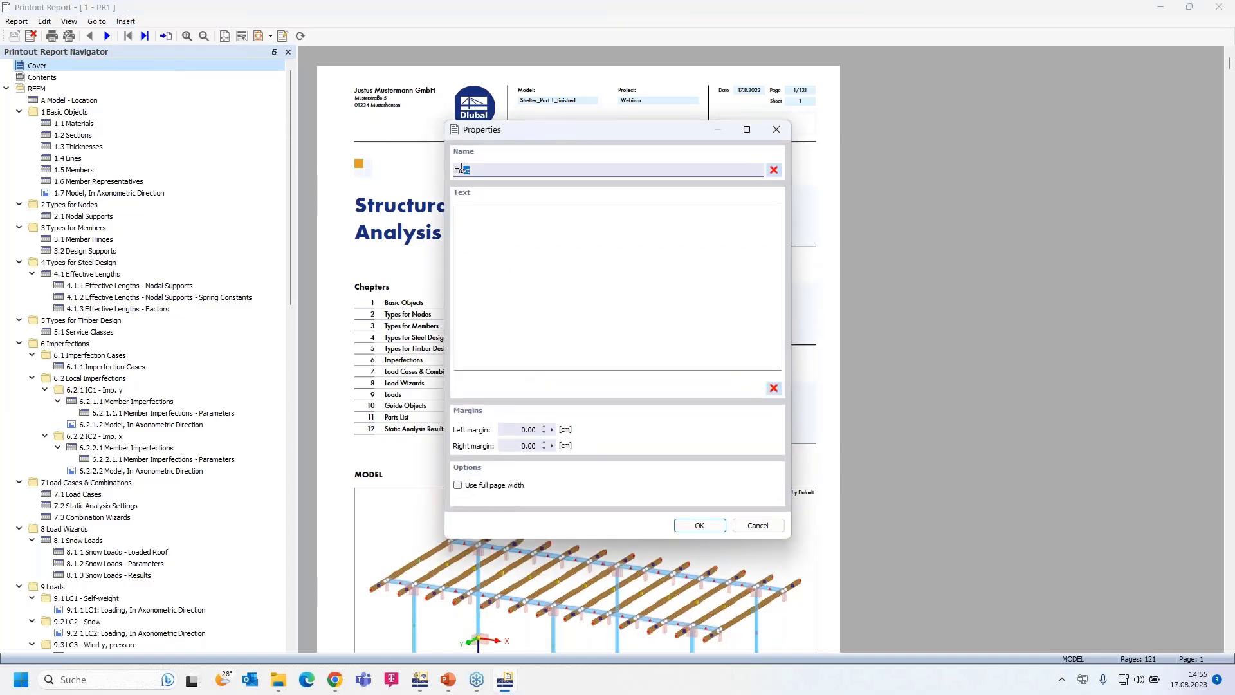
type("Preliminary note")
Fill the note with placeholder lines such as "wraeehezktutu," and "rttrjzjwrzmzumzu", separated by blank lines, and add it to the report.
left_click(476, 226)
type("wraeehezktutu, ")
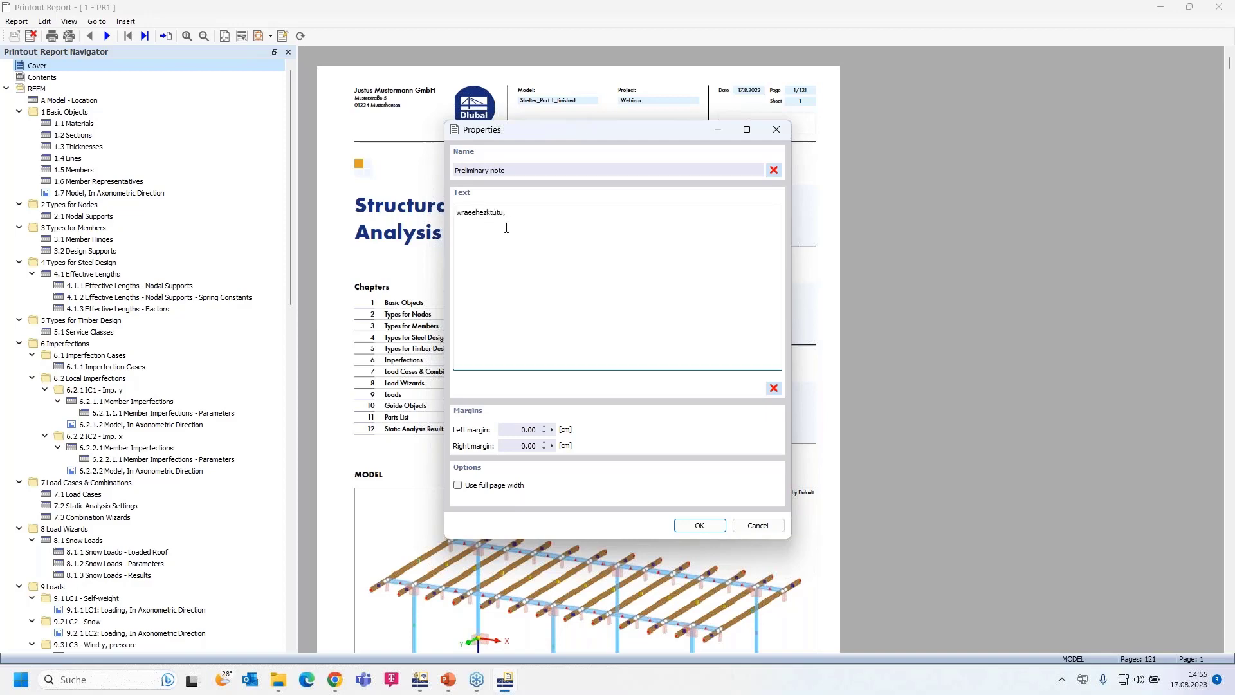
type("trhhrtrhthjr")
key("Return")
key("Return")
key("Return")
key("Return")
type("htrrhrhnjzrjzmt     rttrjzjwrzmzumzu")
left_click(700, 525)
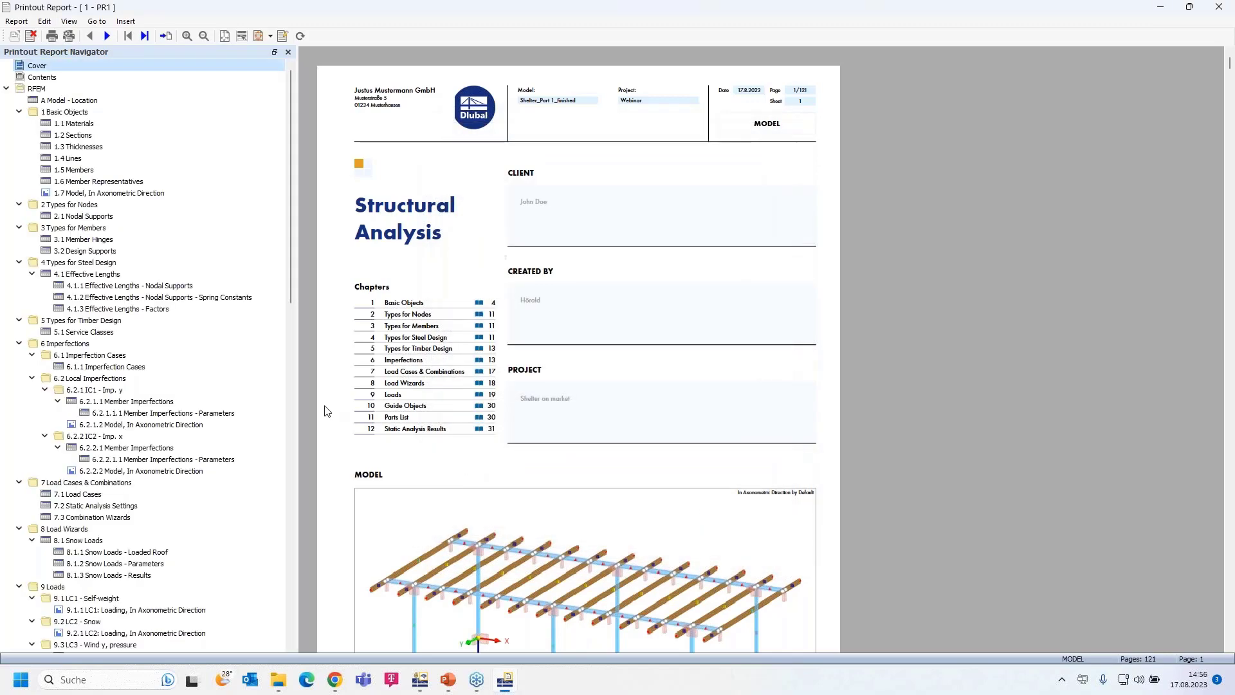
Move the Preliminary note item from the end of the Design Overview chapter to the document start.
scroll(174, 390, "down", 10)
scroll(174, 390, "down", 15)
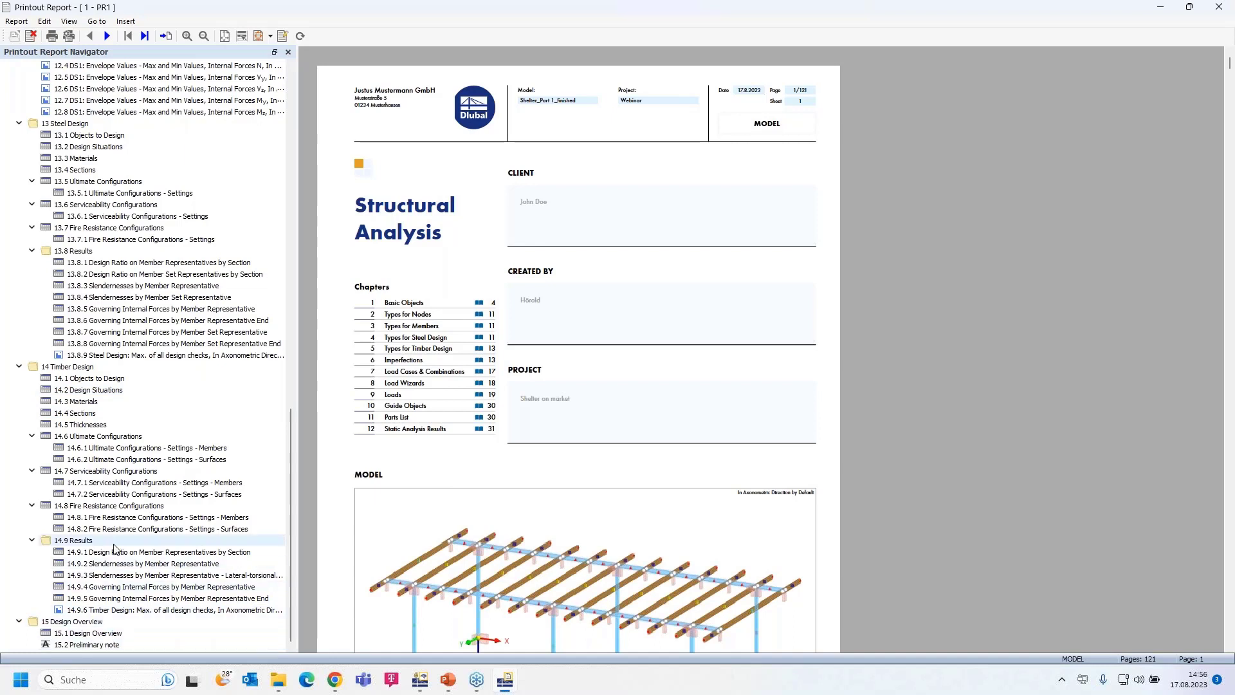
left_click(101, 645)
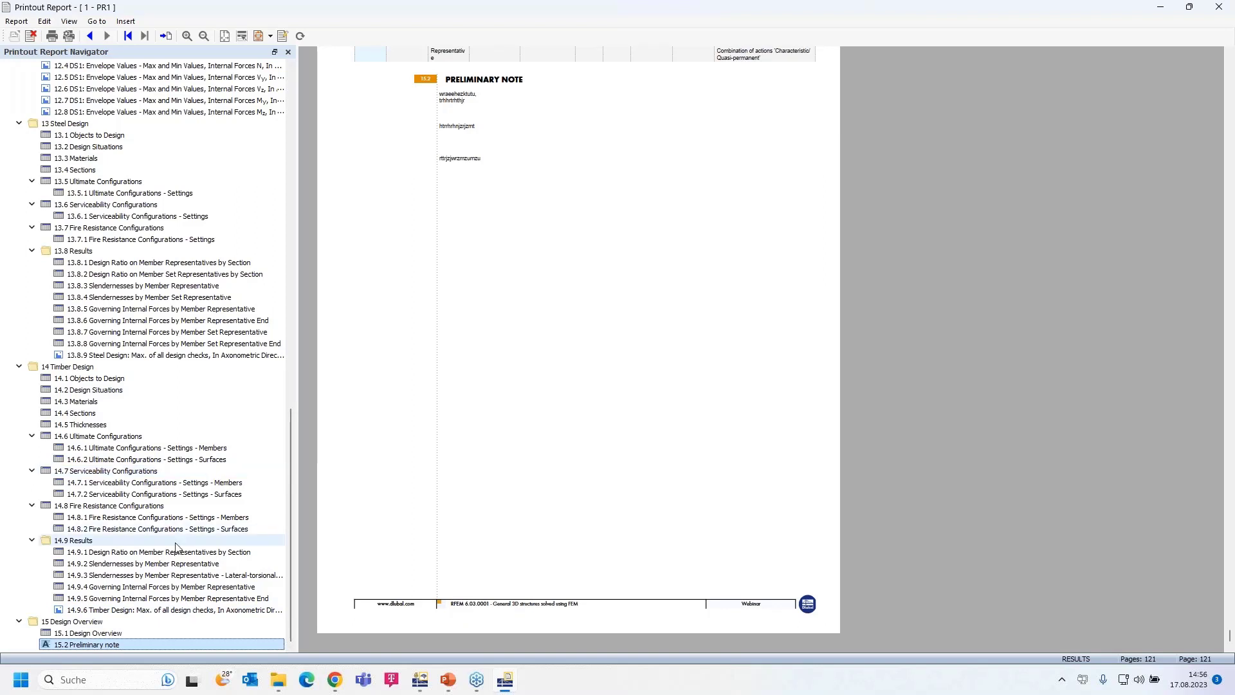
right_click(111, 648)
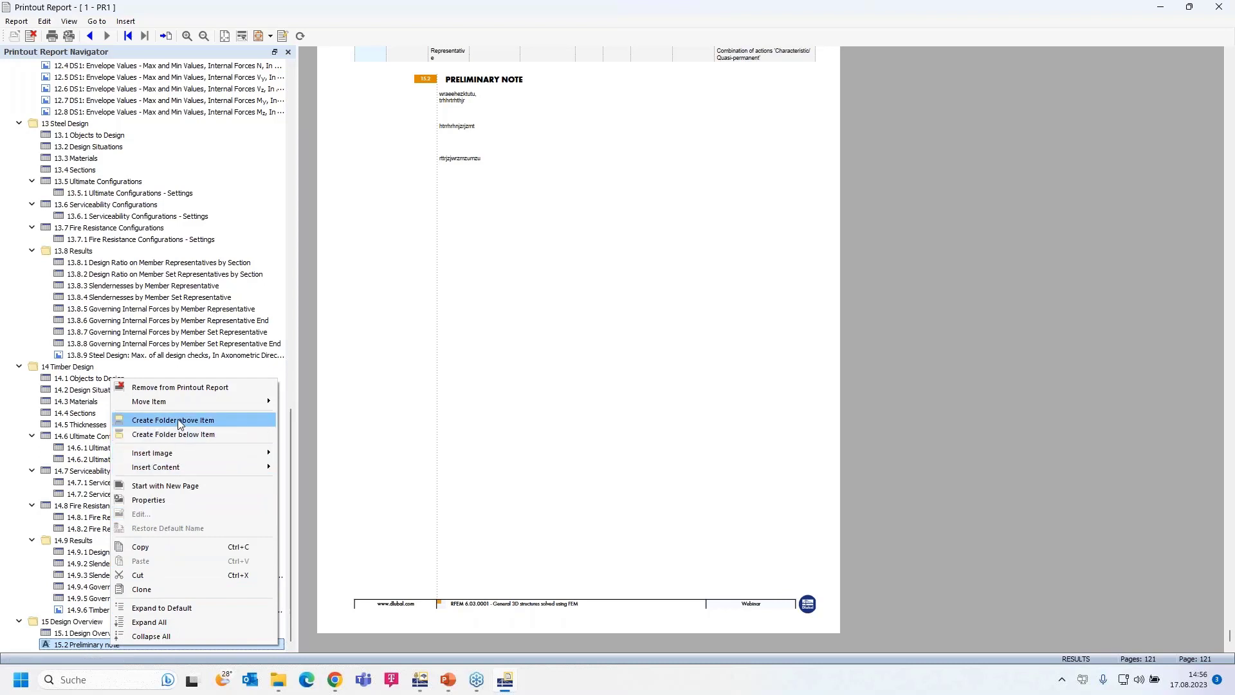
mouse_move(179, 403)
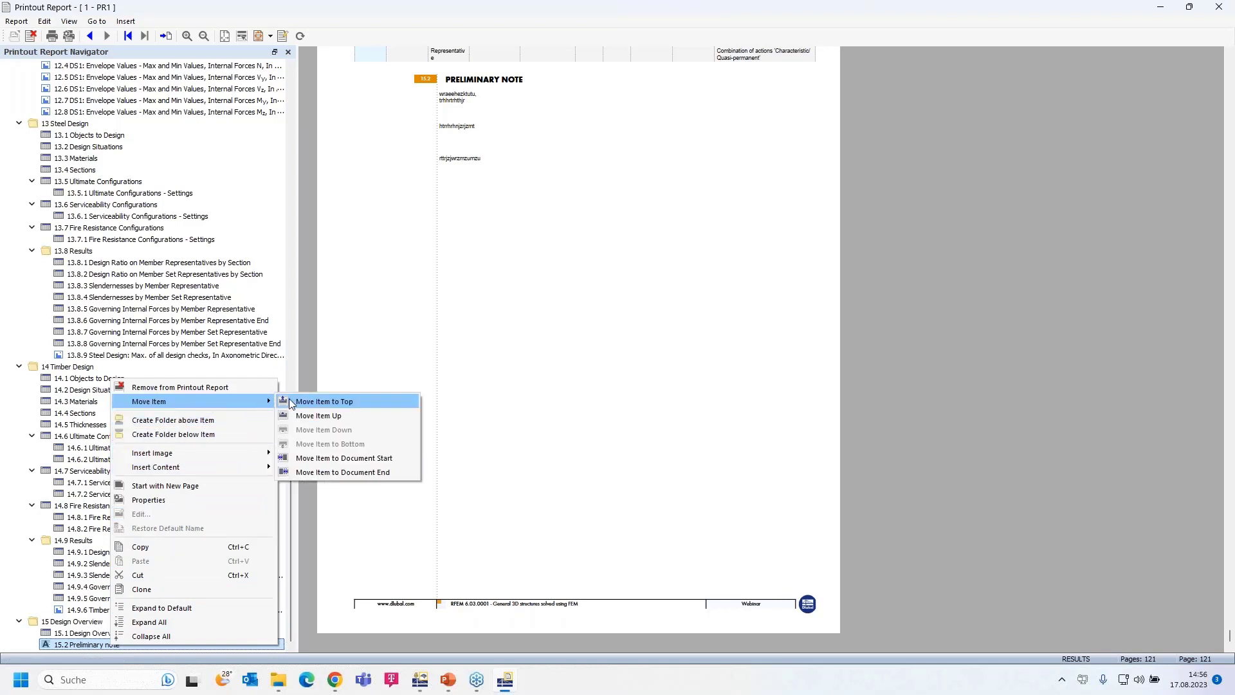
left_click(369, 457)
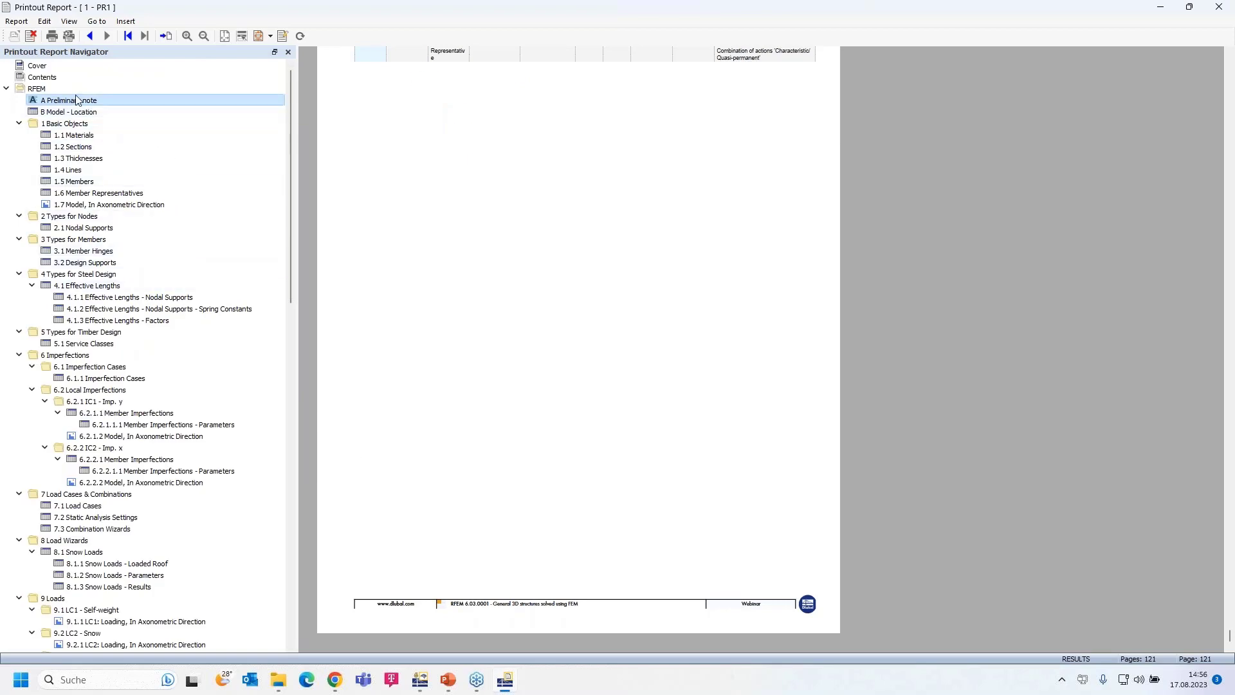
Read through the table of contents and check the preliminary note's place on the page that follows.
left_click(54, 78)
scroll(648, 386, "down", 9)
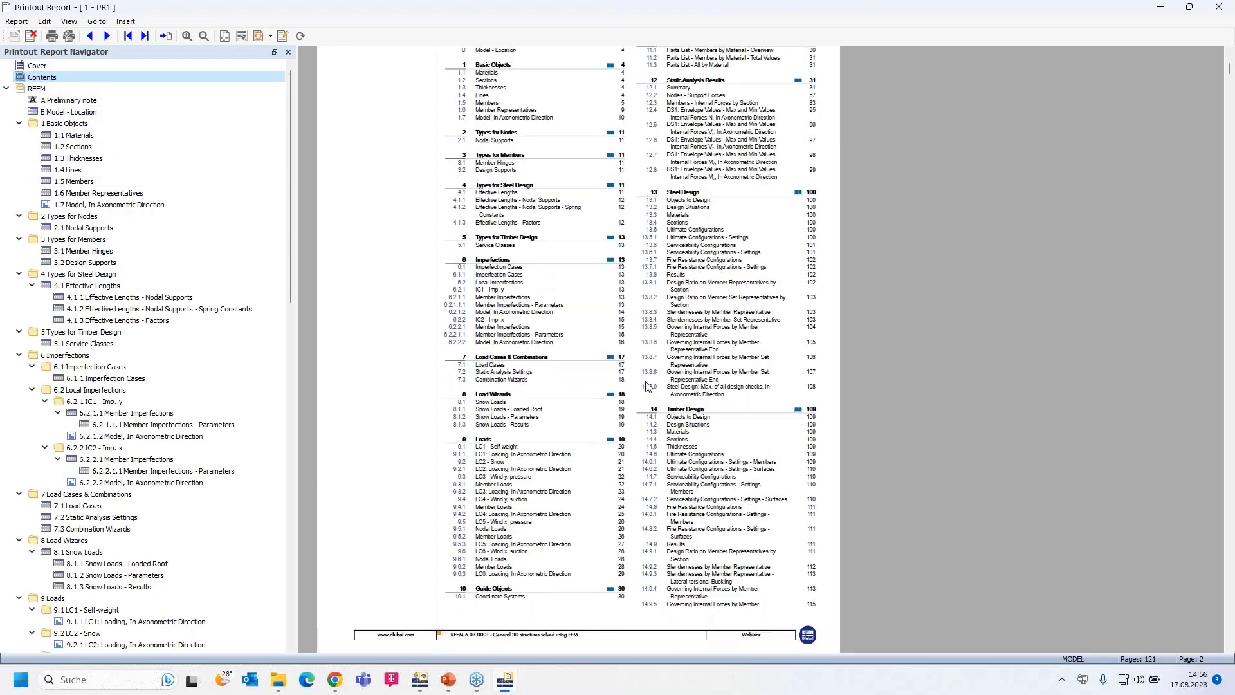
scroll(631, 386, "down", 8)
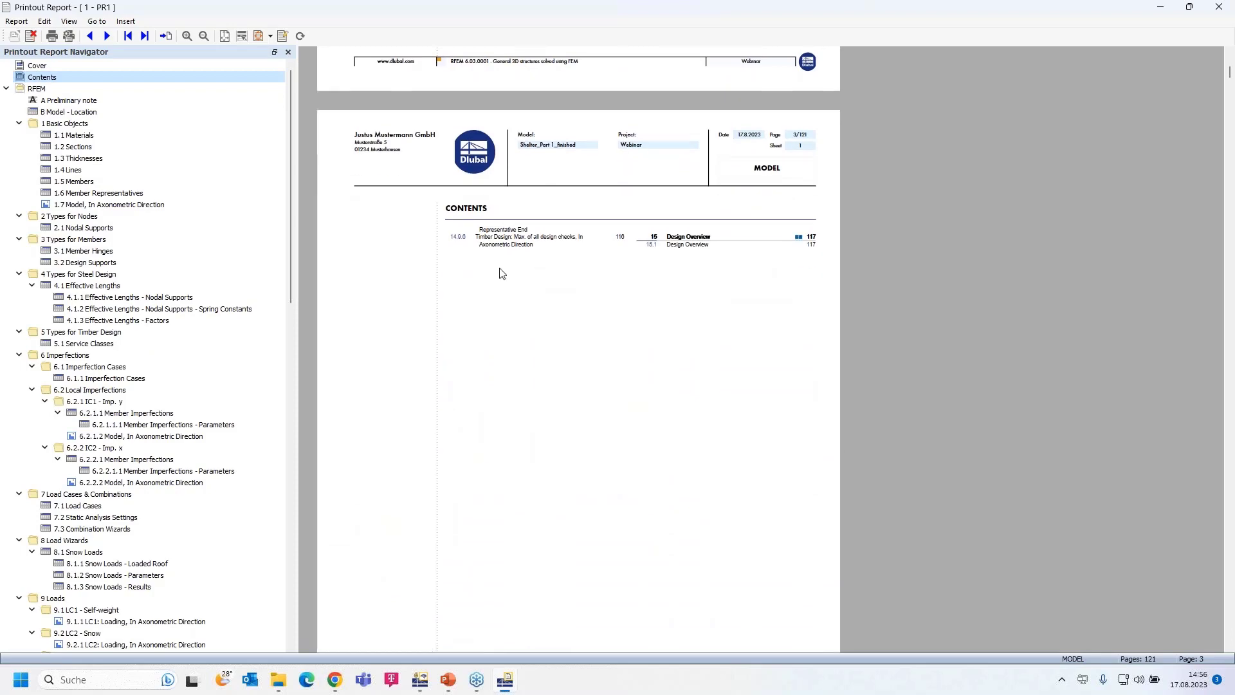
scroll(608, 236, "down", 4)
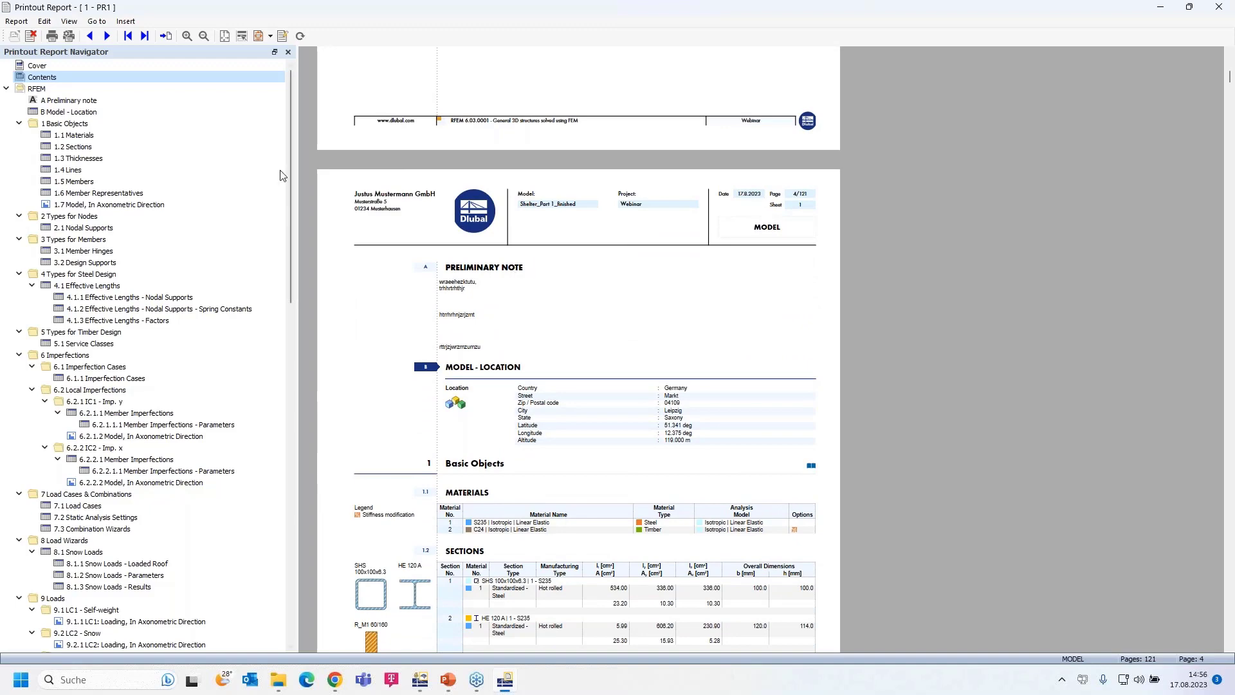
Rename the text item as "Preliminary notes" in its properties.
right_click(72, 101)
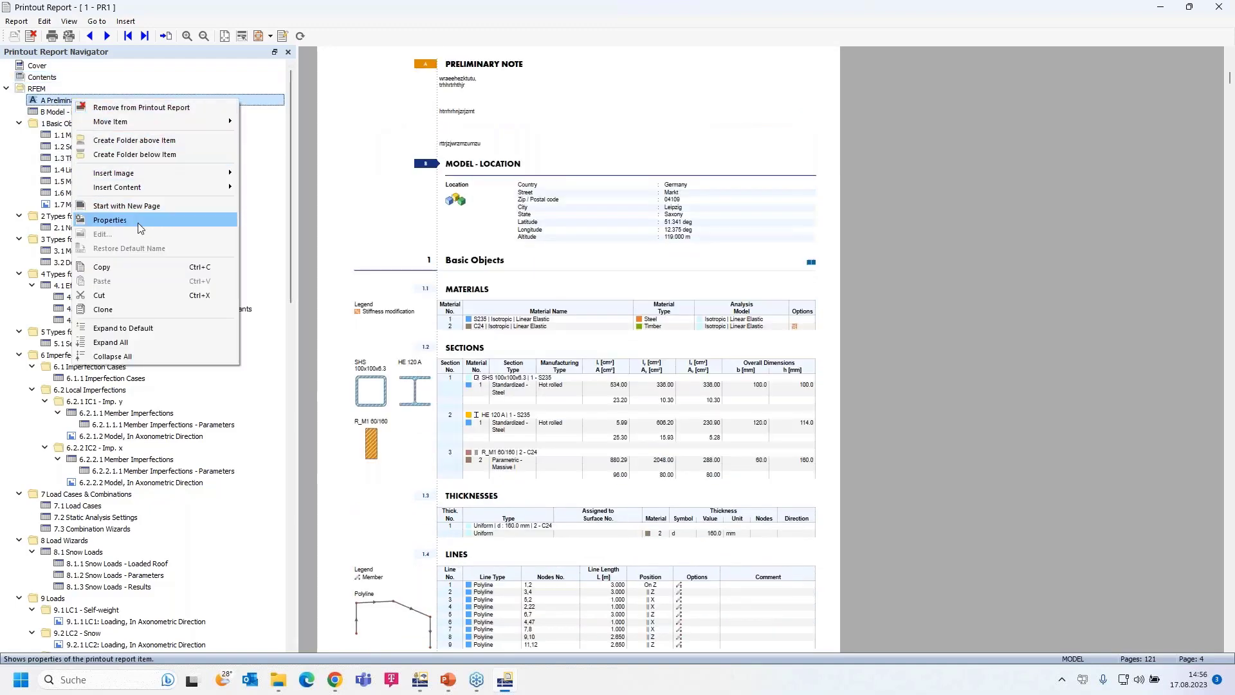
left_click(57, 103)
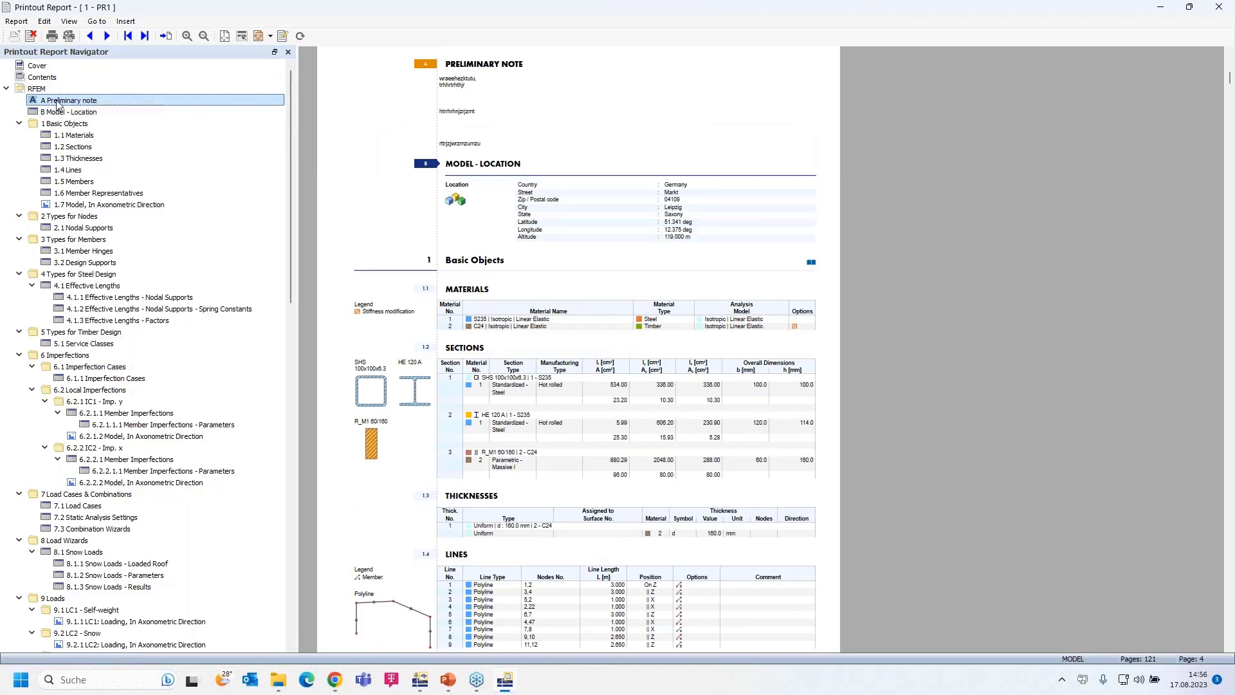
right_click(77, 104)
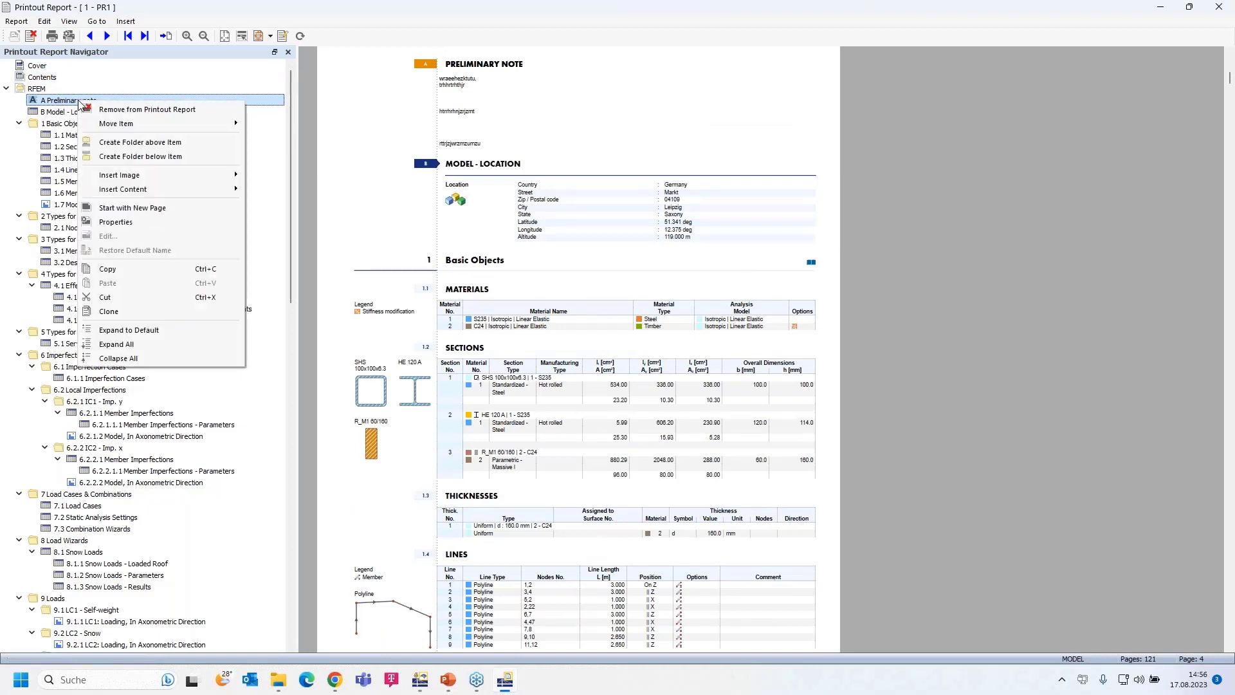
left_click(147, 229)
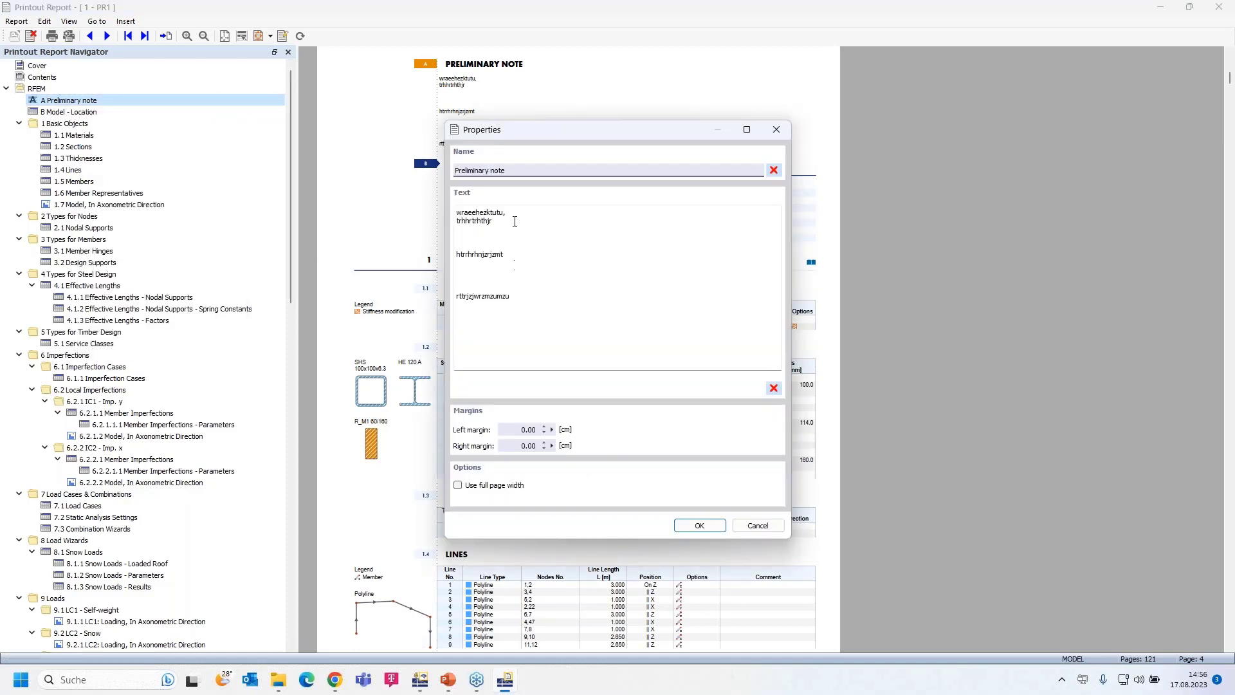
left_click(523, 170)
left_click(701, 526)
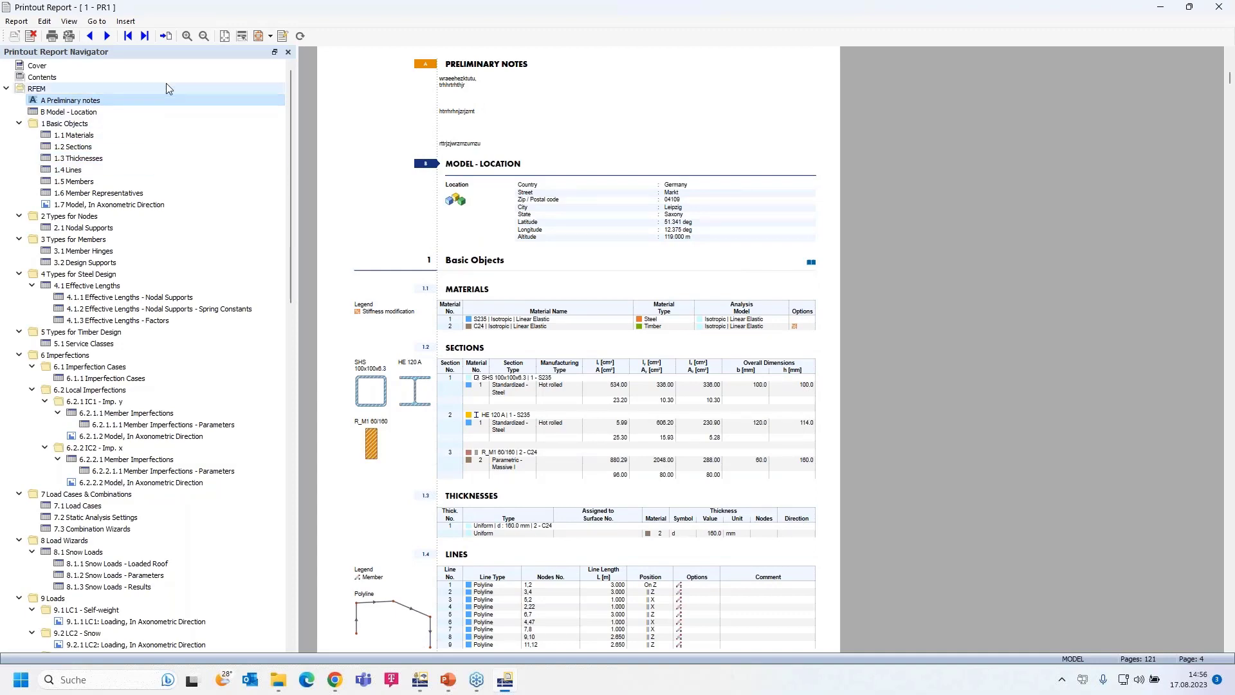
Insert all pages of the Dlubal Geo-Zone Tool PDF from the Desktop into the report at full page width and height.
left_click(126, 22)
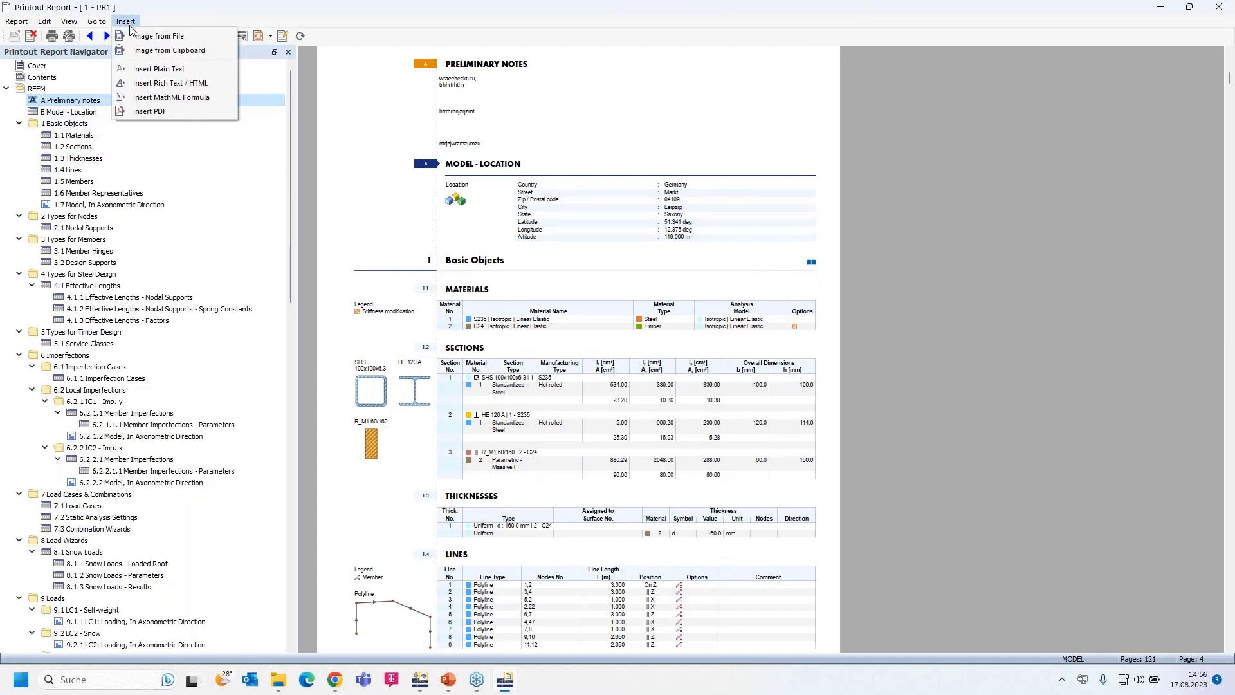
left_click(161, 114)
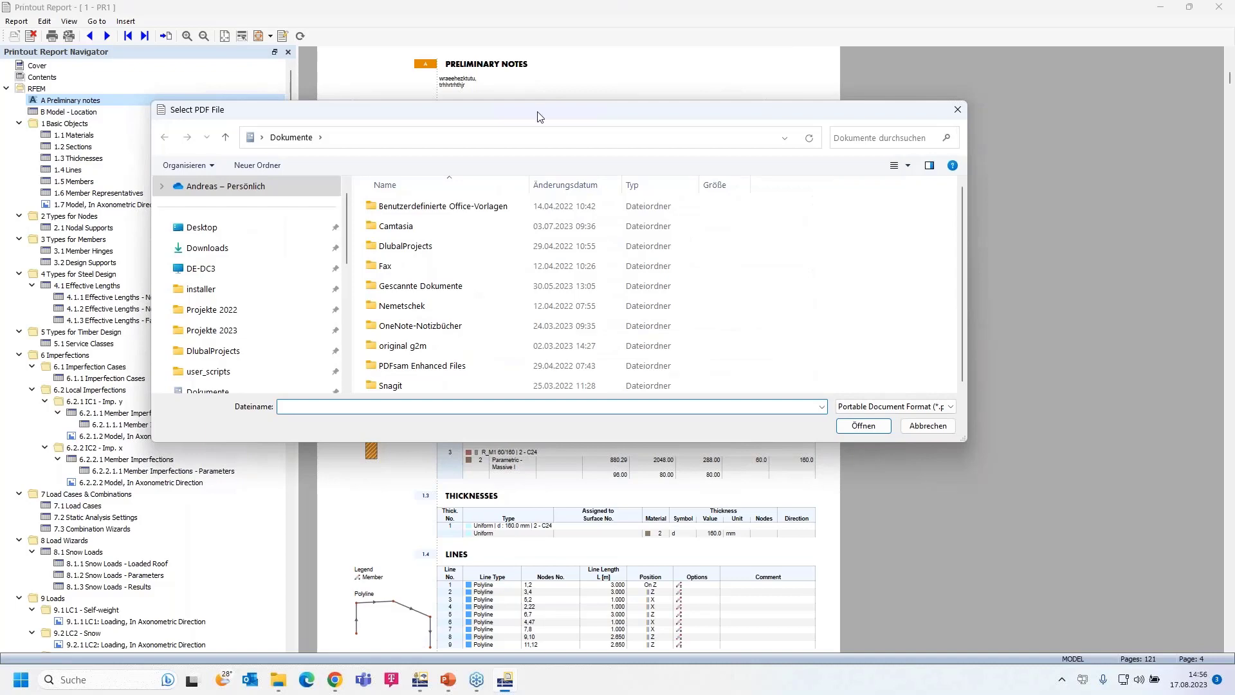
key("Escape")
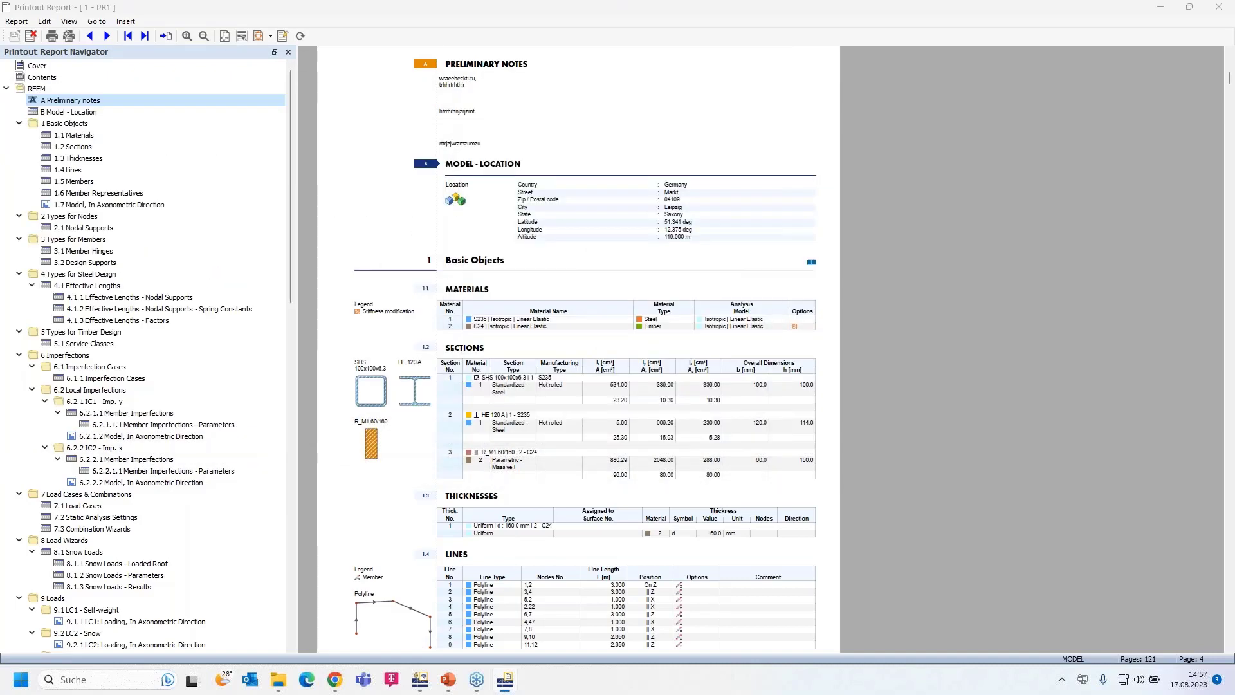
left_click(439, 193)
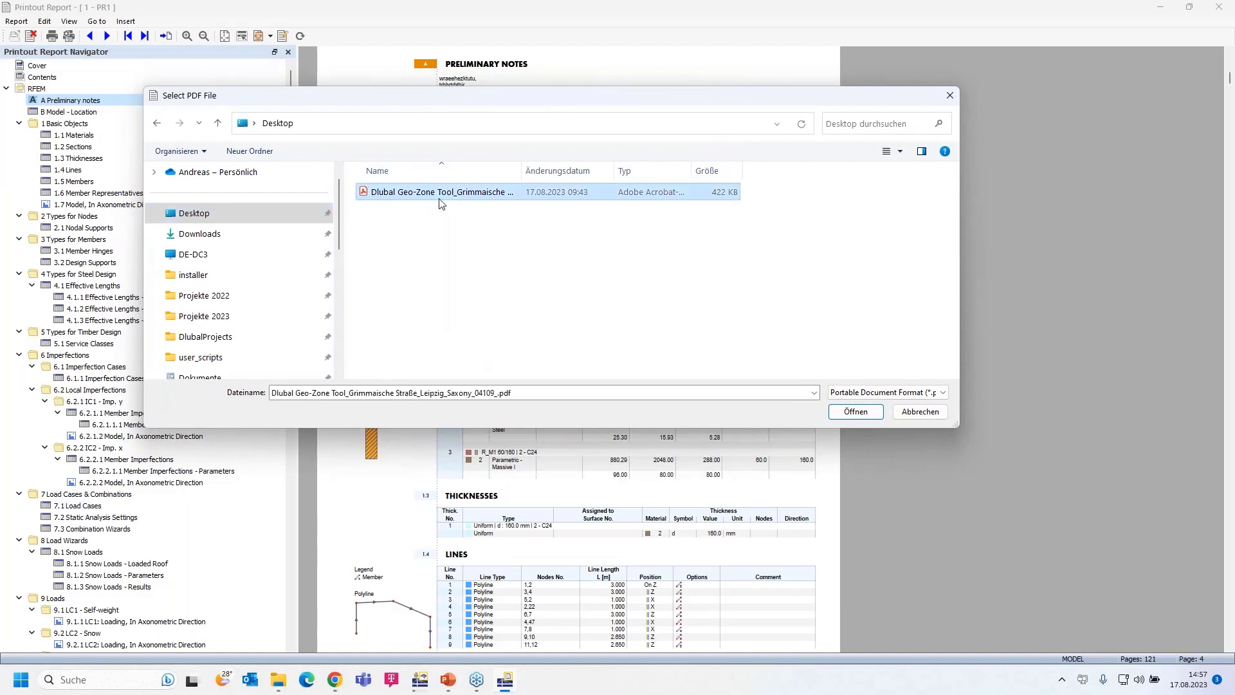
left_click(850, 412)
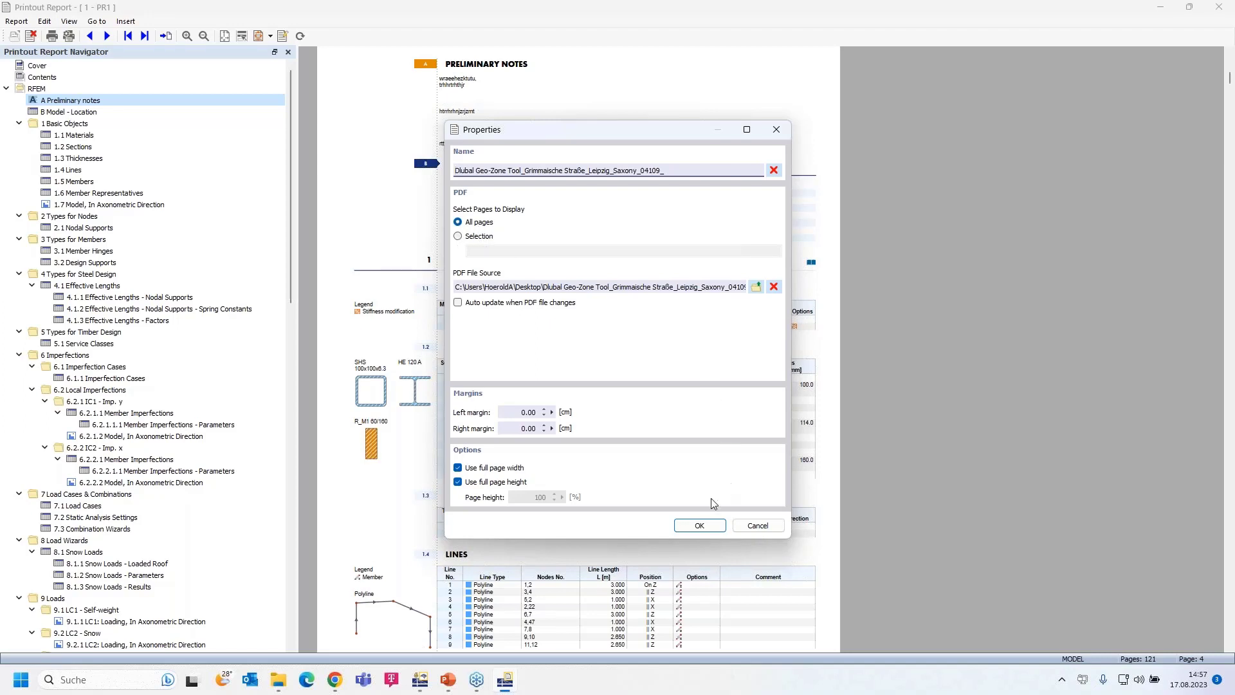
left_click(697, 526)
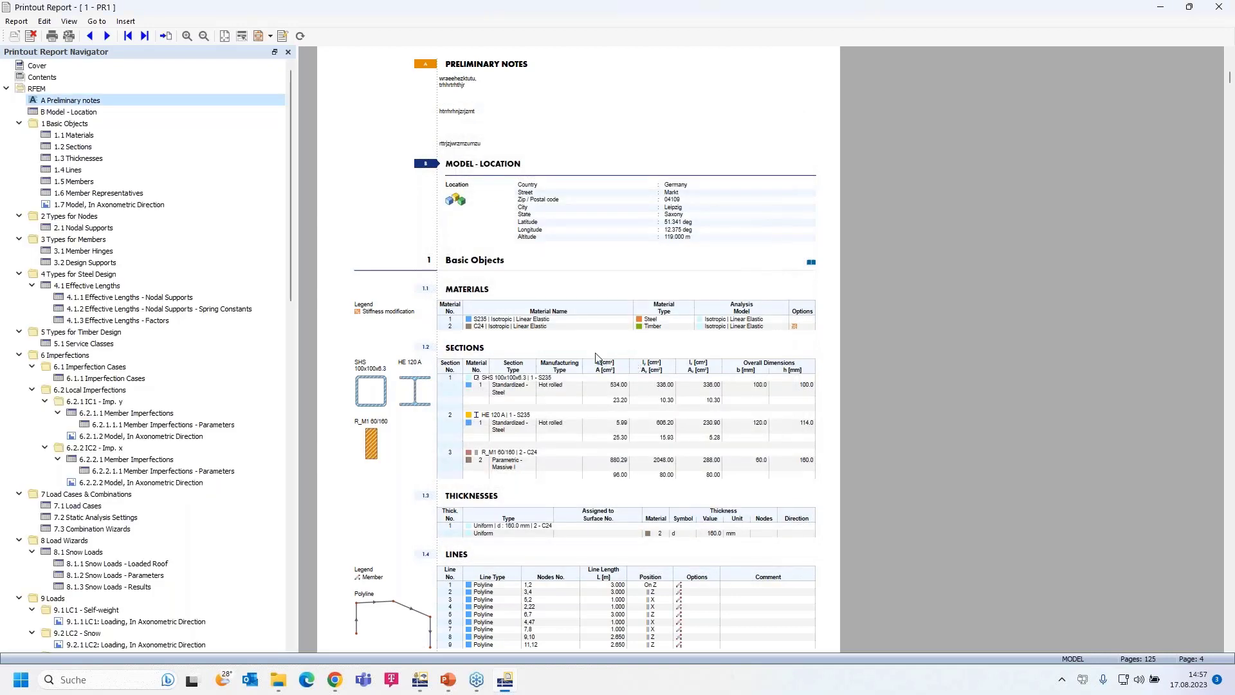
Find the inserted Geo-Zone Tool document under Design Overview and read through its snow, wind and seismic pages.
scroll(164, 358, "down", 9)
scroll(164, 358, "down", 16)
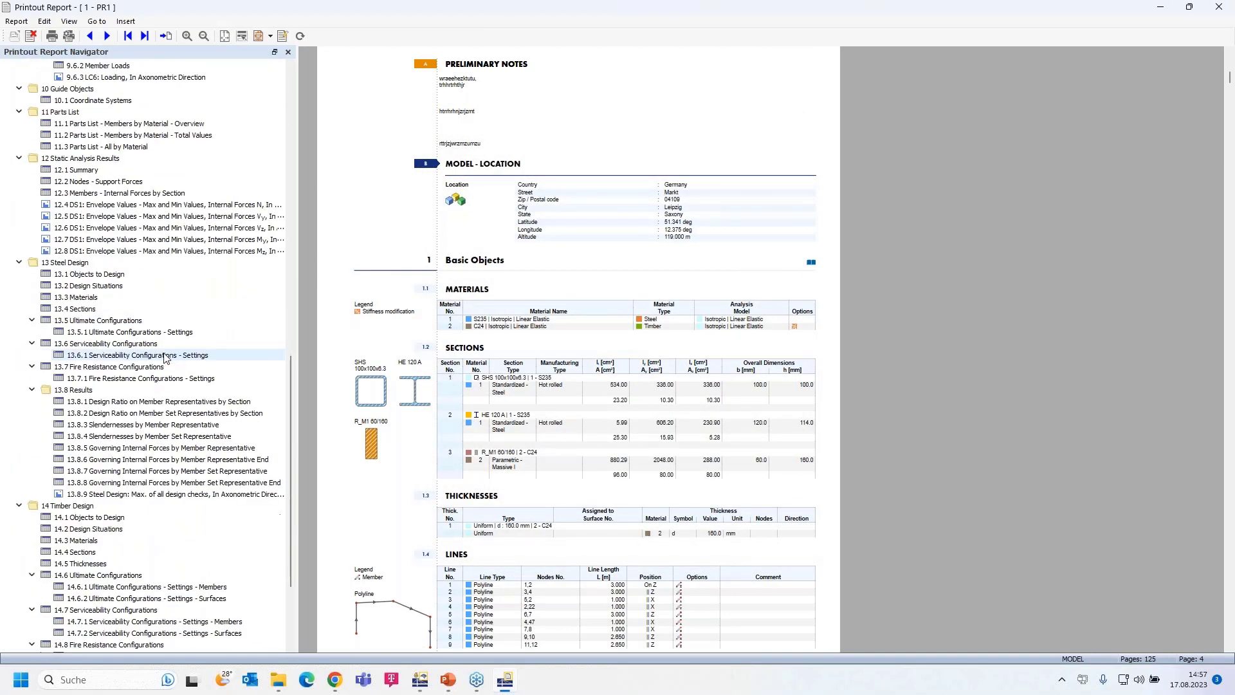
left_click(159, 644)
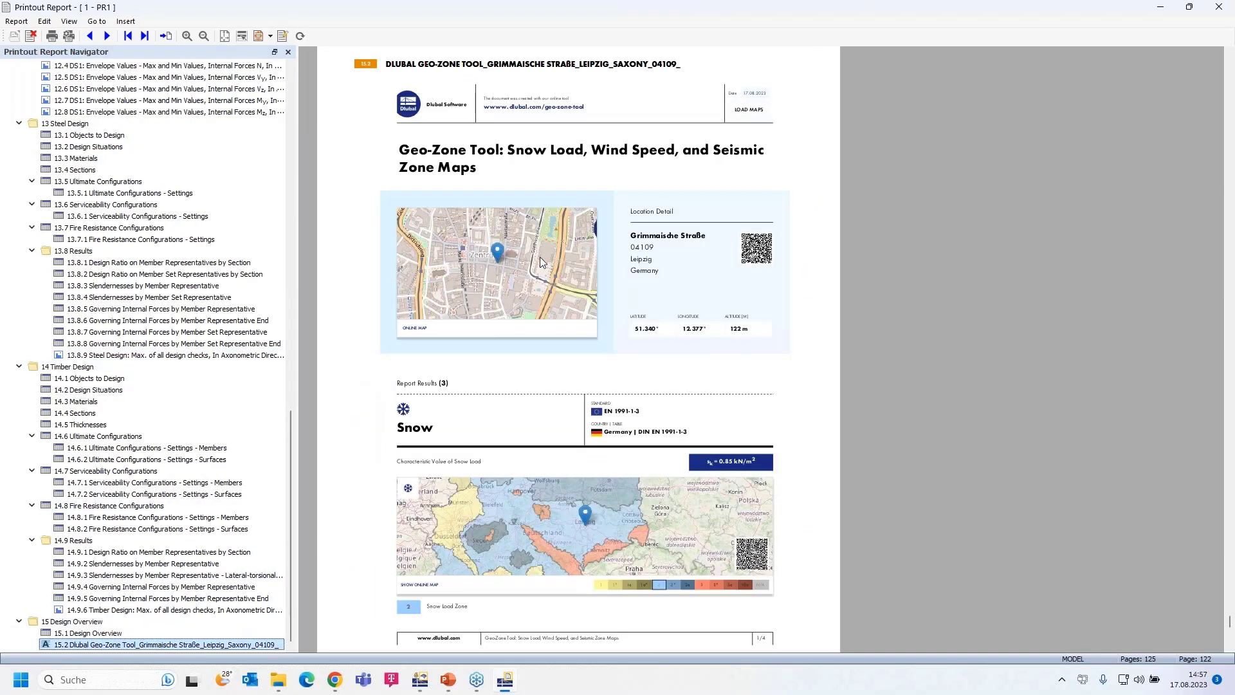
scroll(538, 256, "down", 10)
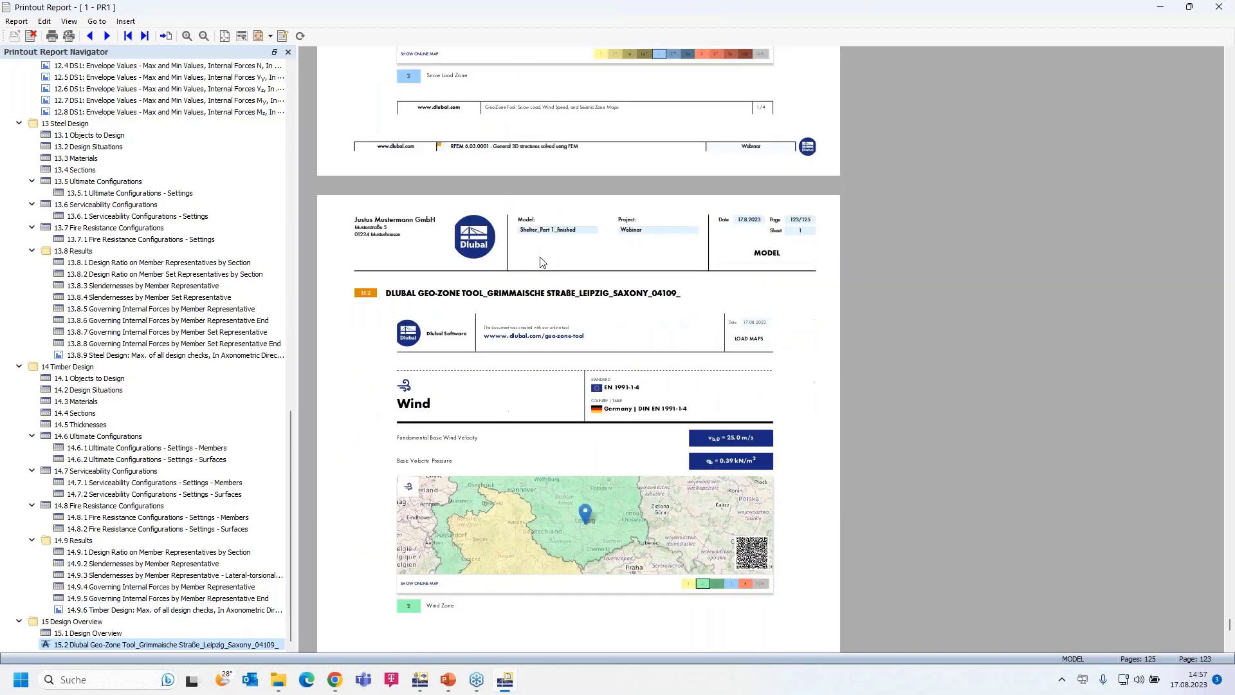
scroll(539, 256, "down", 15)
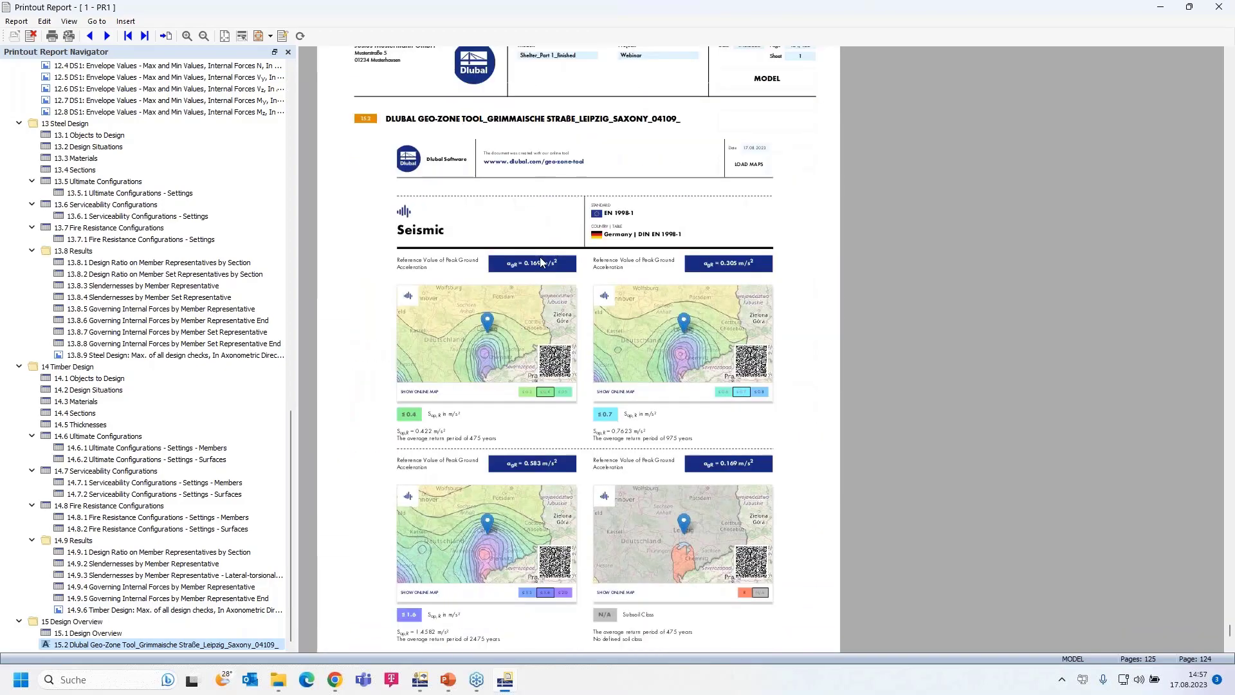
scroll(539, 256, "down", 6)
scroll(538, 257, "up", 3)
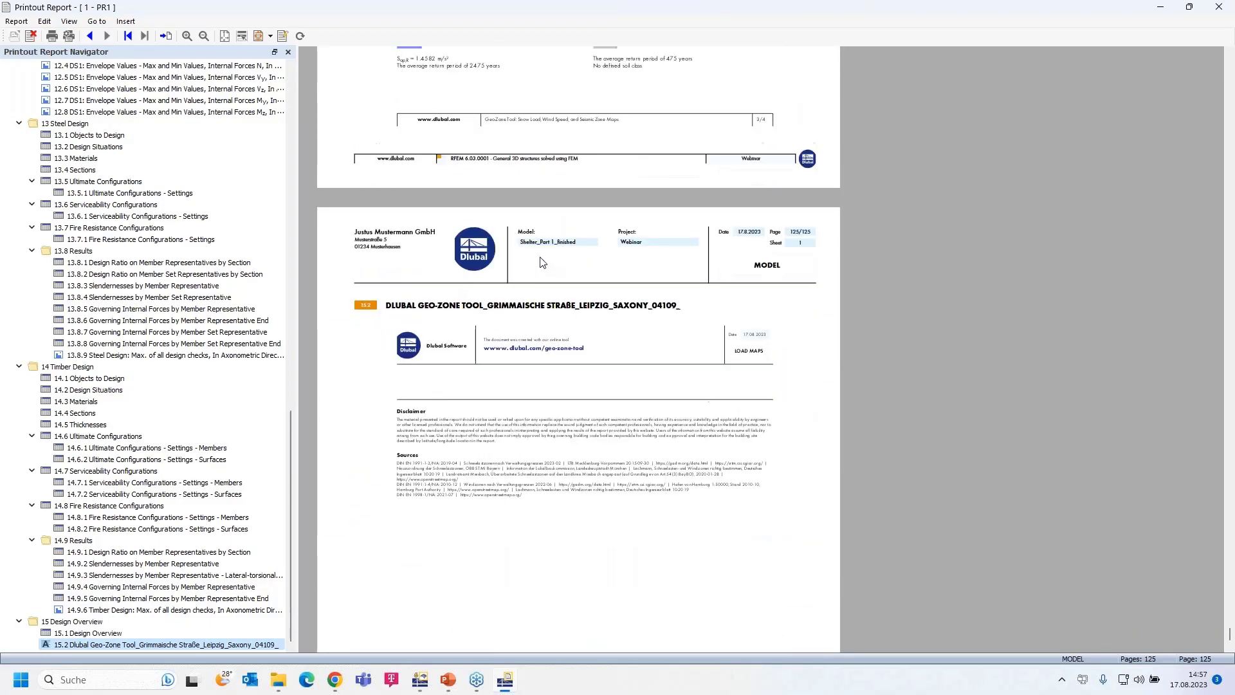
scroll(540, 261, "up", 2)
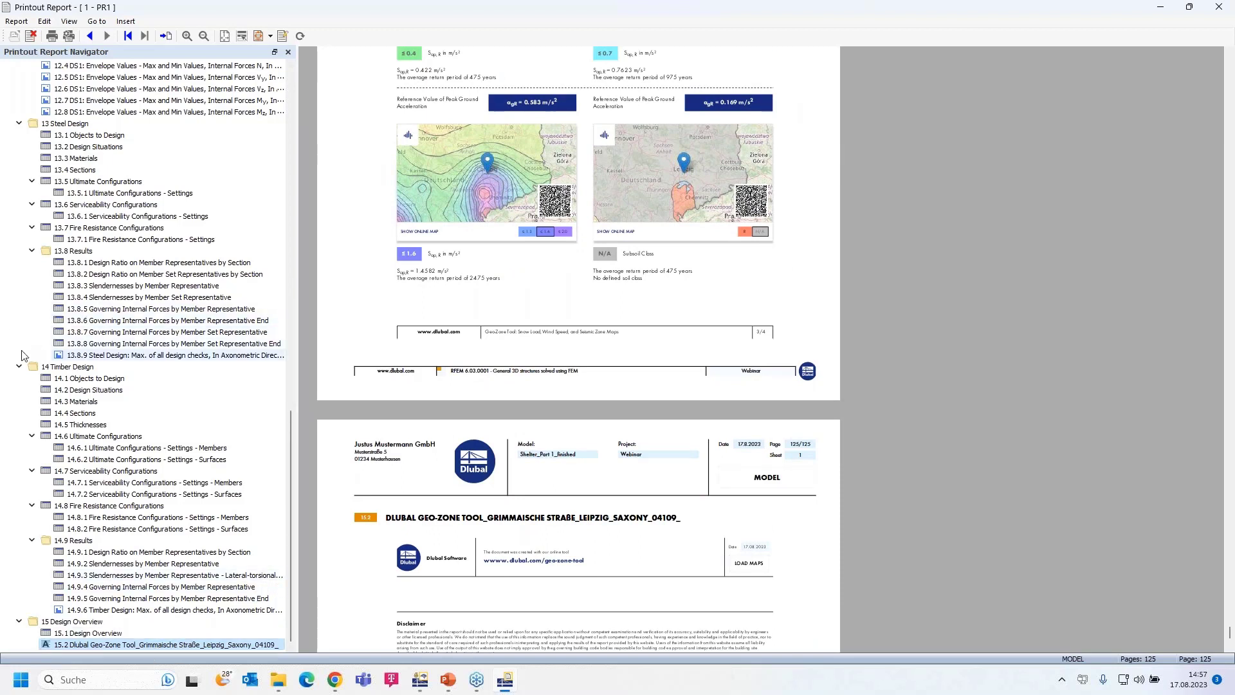
Collapse the Timber Design, Static Analysis Results, Steel Design and Loads chapters, and move the Geo-Zone Tool item directly before Load Wizards.
left_click(20, 367)
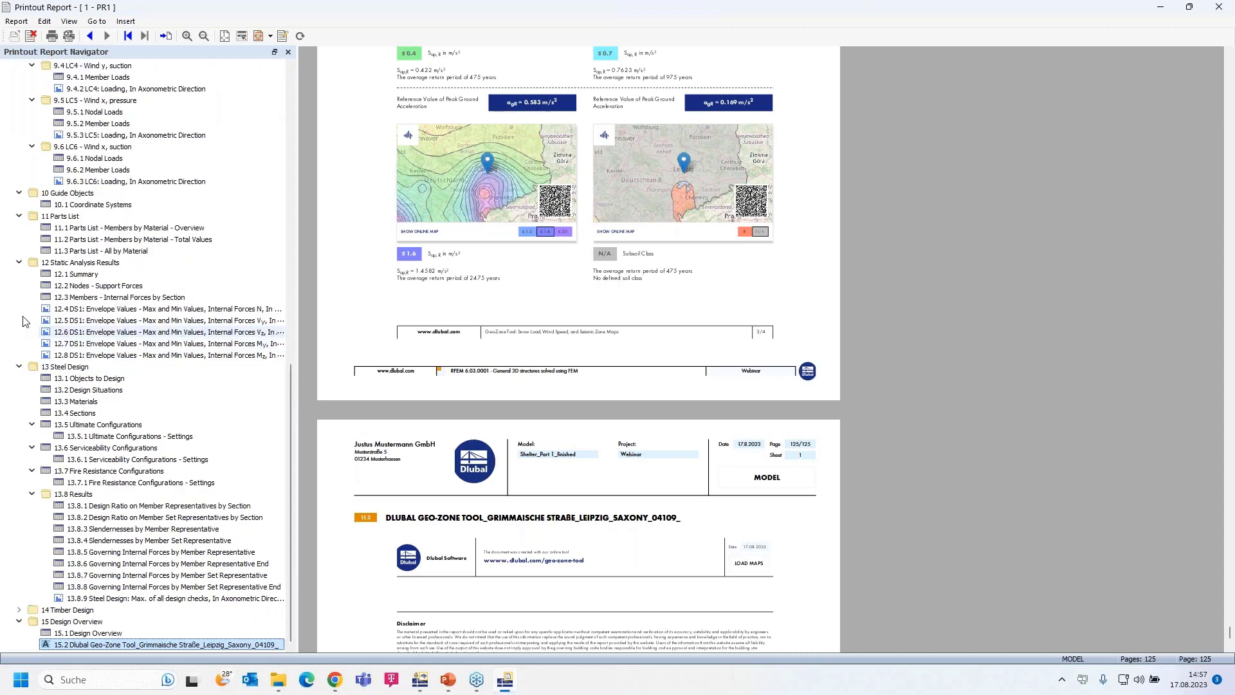
left_click(19, 262)
left_click(19, 367)
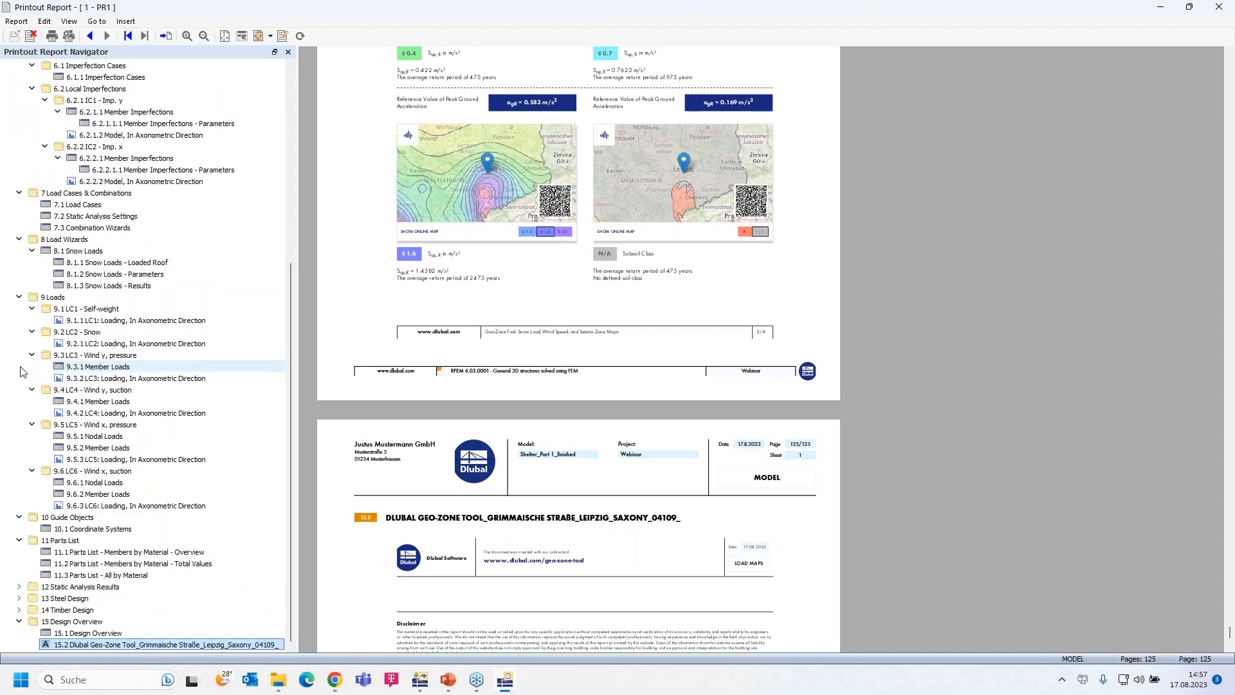
left_click(19, 298)
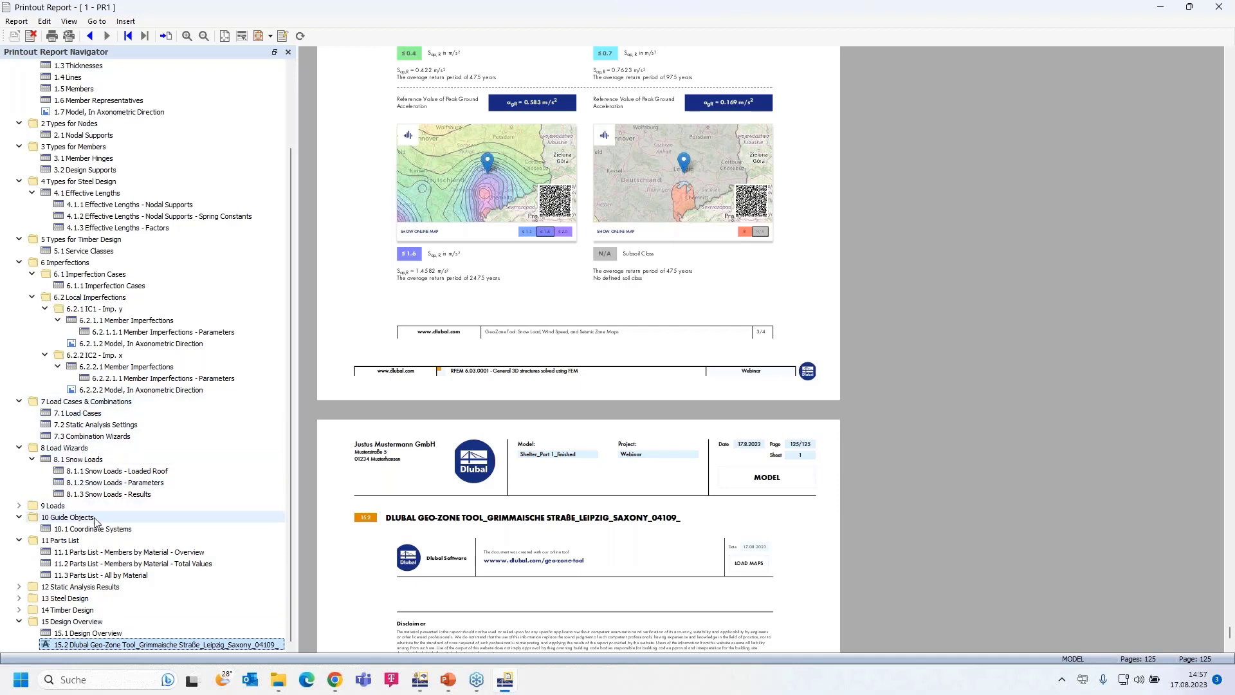
left_click_drag(140, 648, 64, 458)
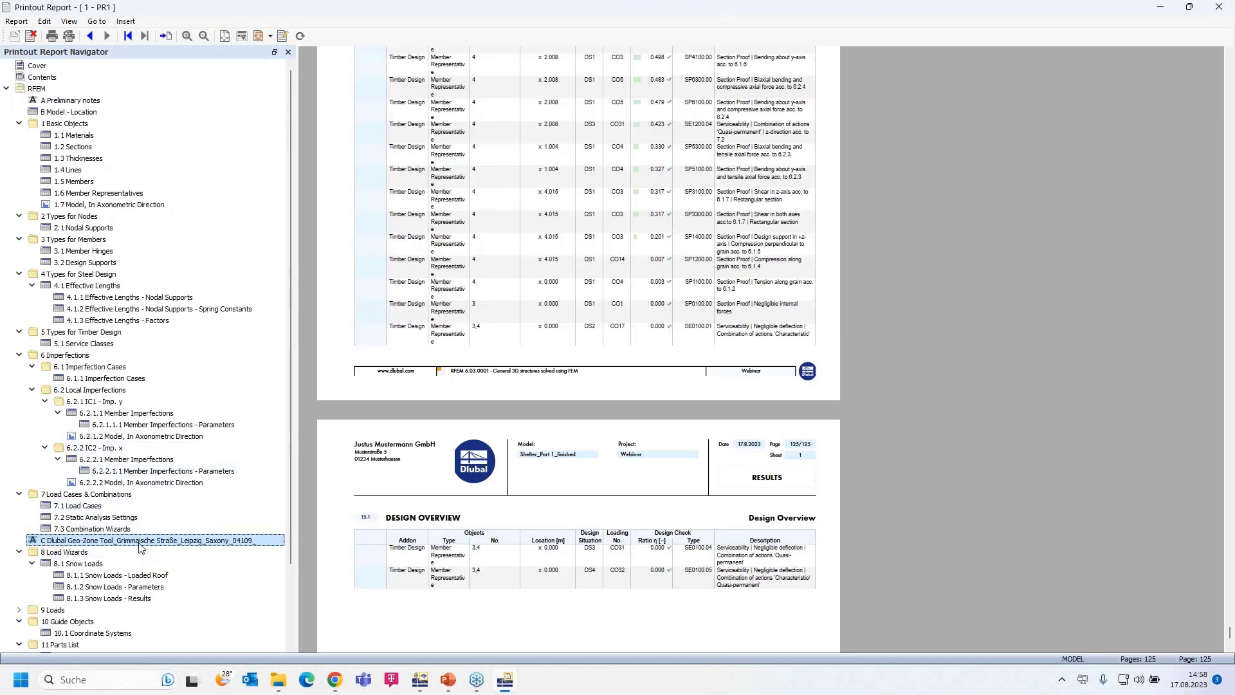
Check the relocated Geo-Zone Tool pages and the start of the Load Wizards chapter that follows them.
left_click(143, 545)
scroll(557, 492, "down", 15)
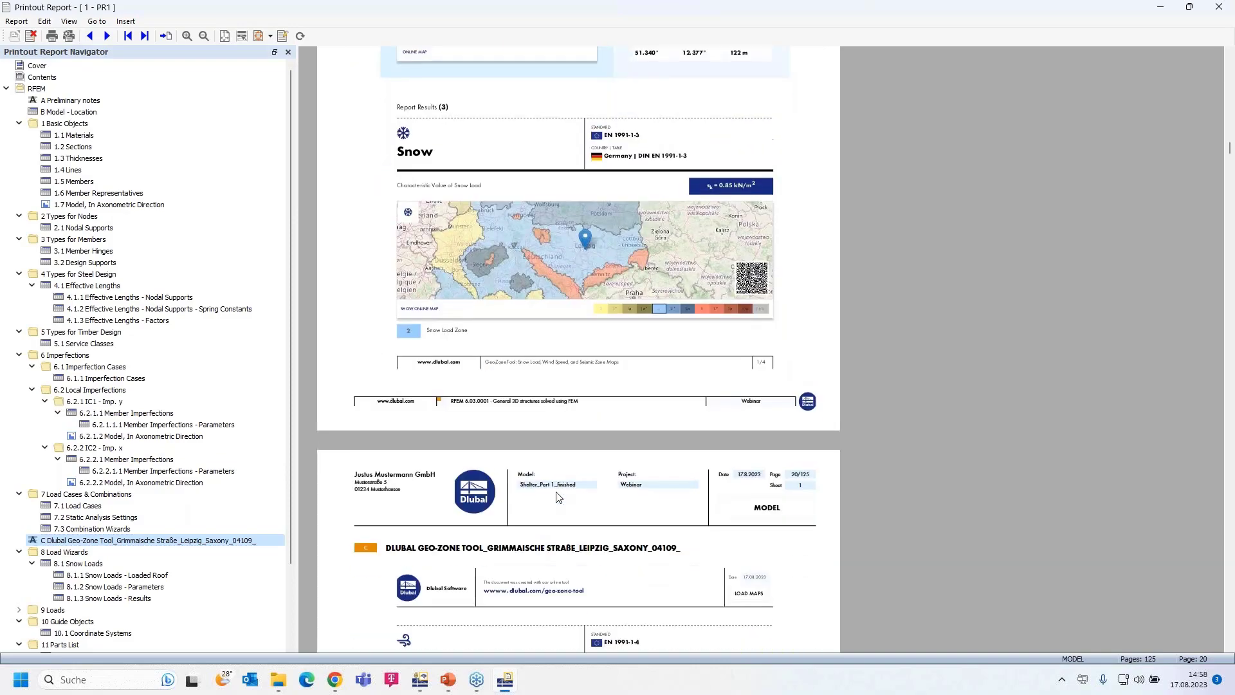
scroll(557, 495, "down", 15)
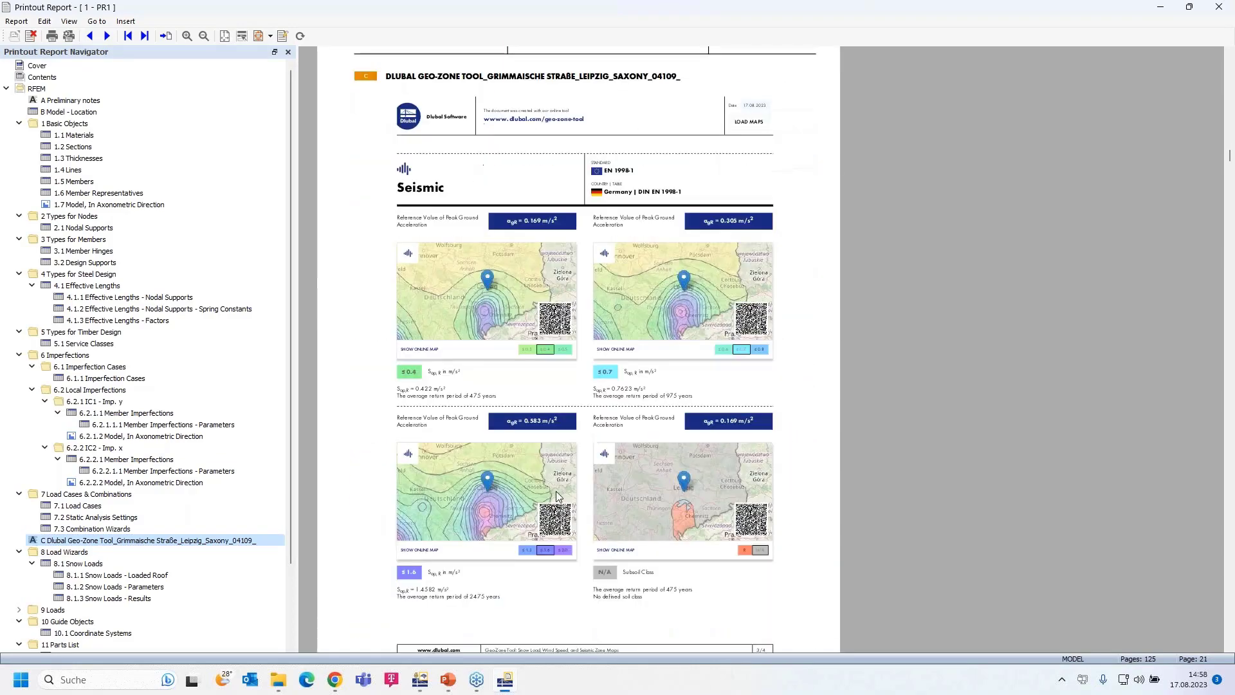
scroll(557, 497, "down", 10)
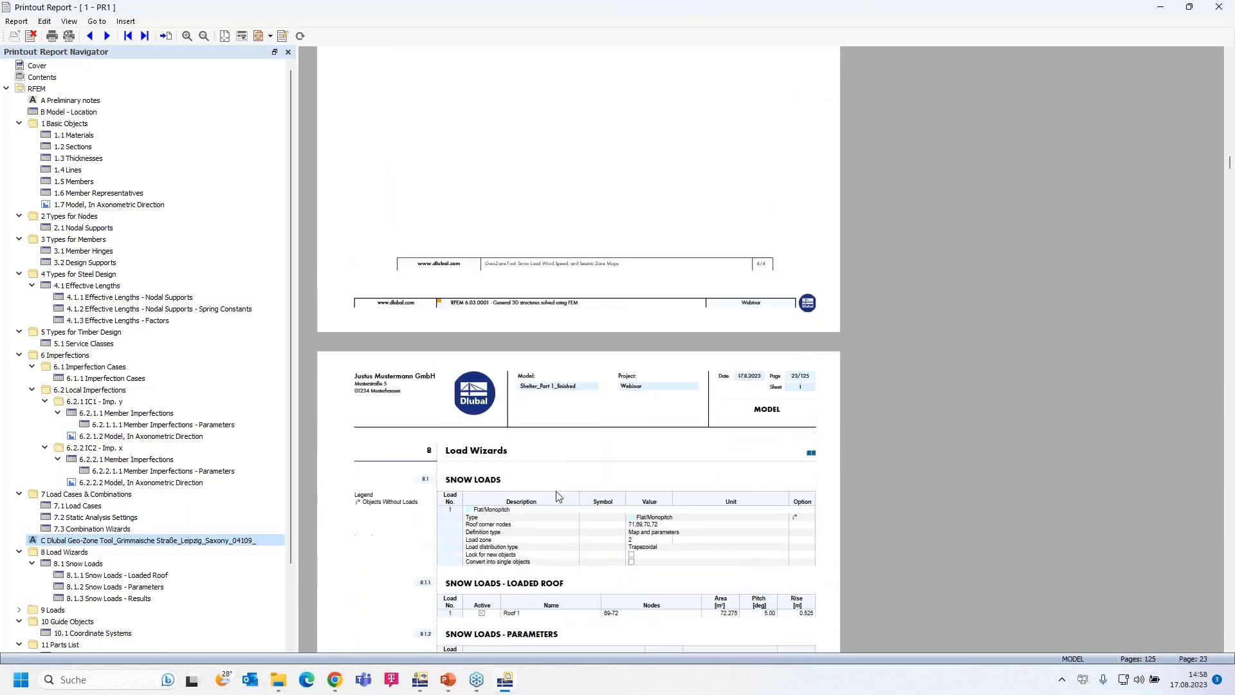
scroll(634, 403, "down", 3)
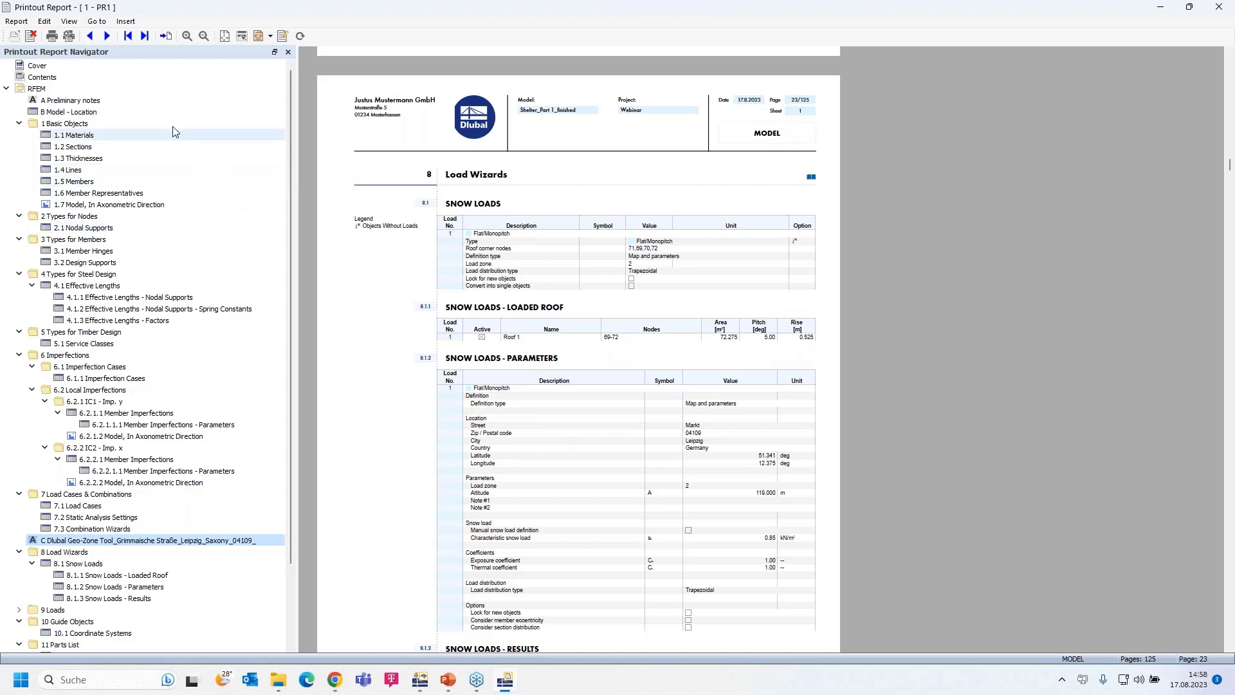
Review the languages available for the printout report and keep the current selection.
left_click(44, 21)
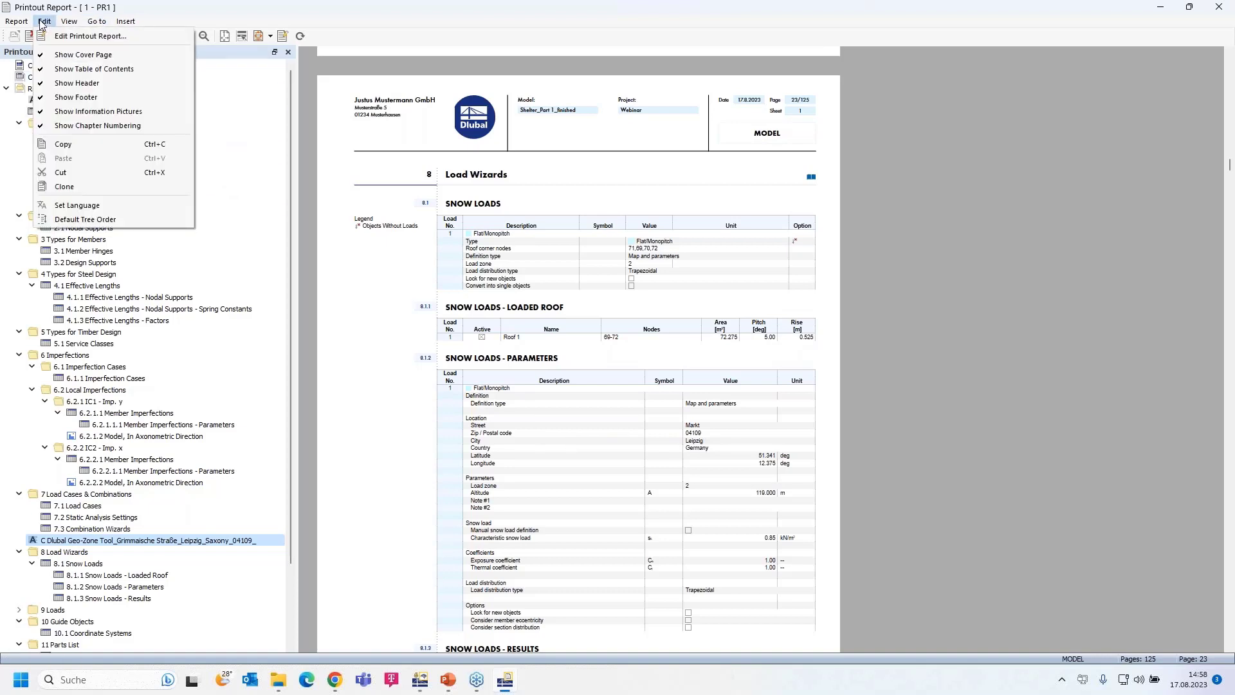
left_click(121, 203)
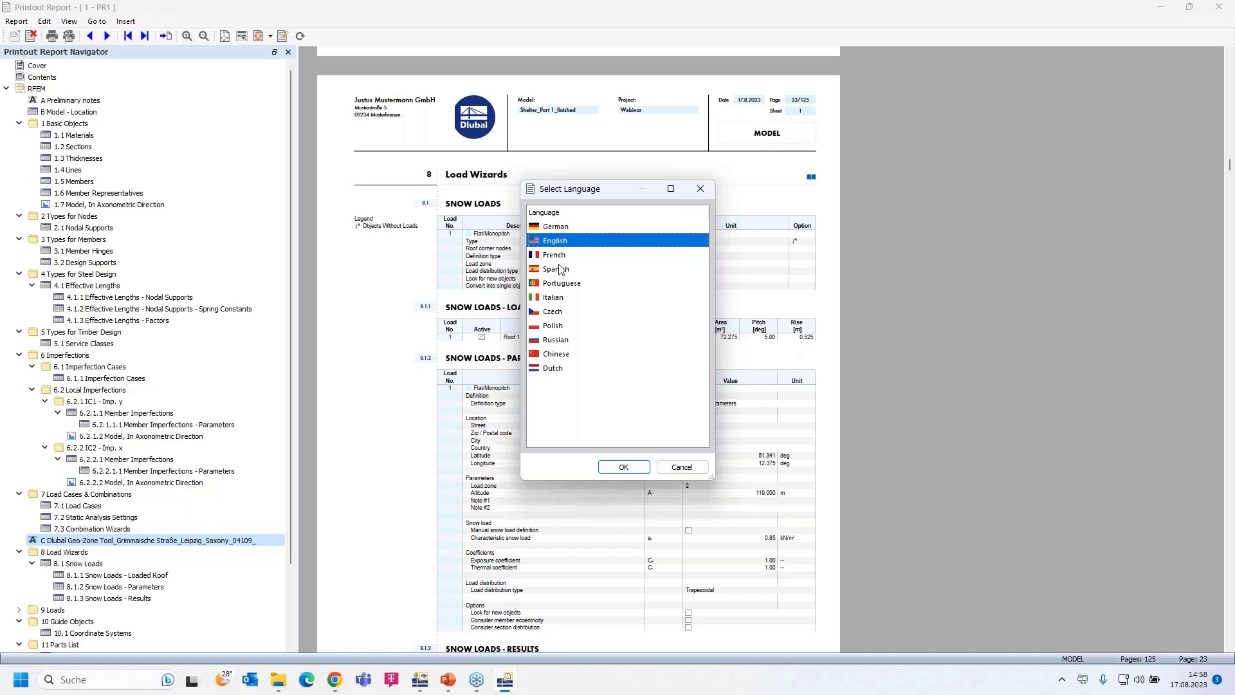
left_click(681, 468)
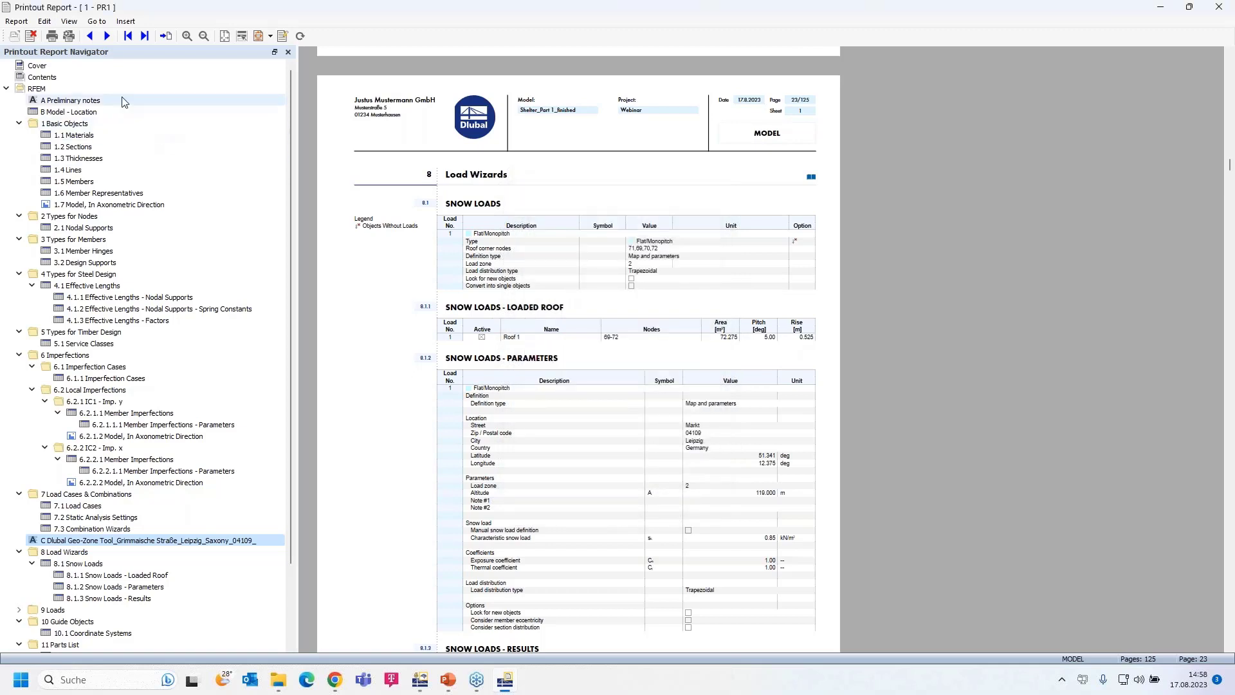
Export the printout report to the Desktop as PR1.pdf and open the exported file full-screen in the PDF viewer.
left_click(17, 21)
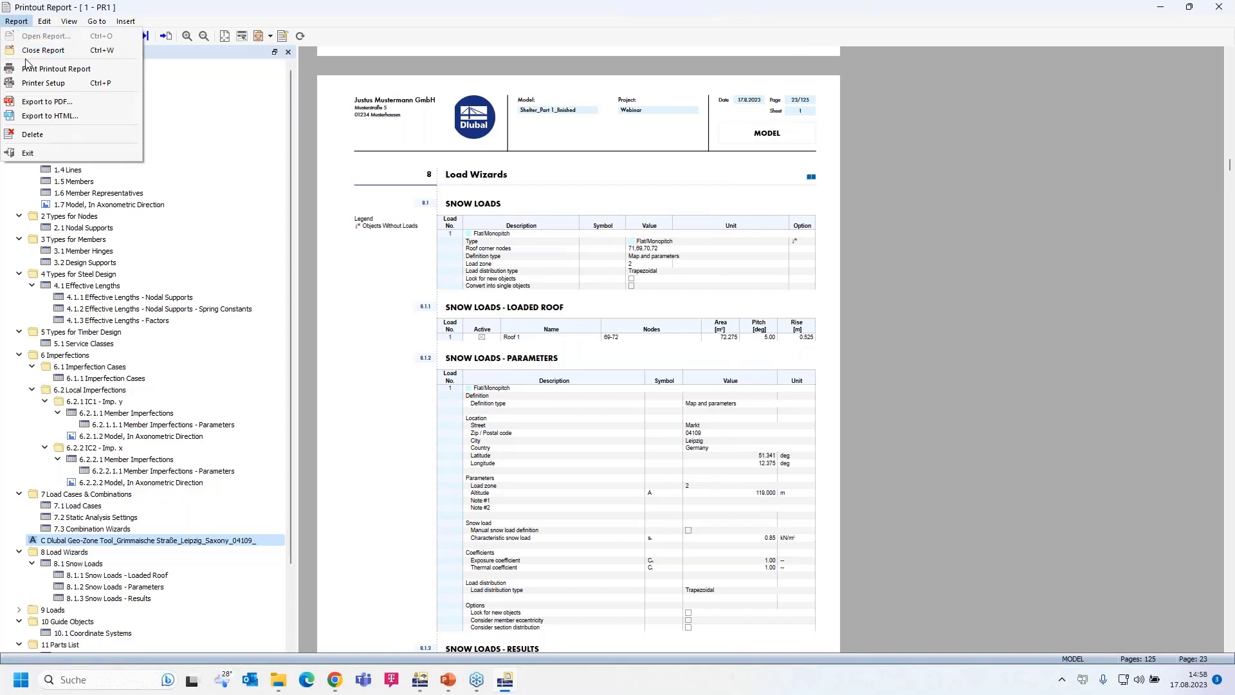
left_click(83, 100)
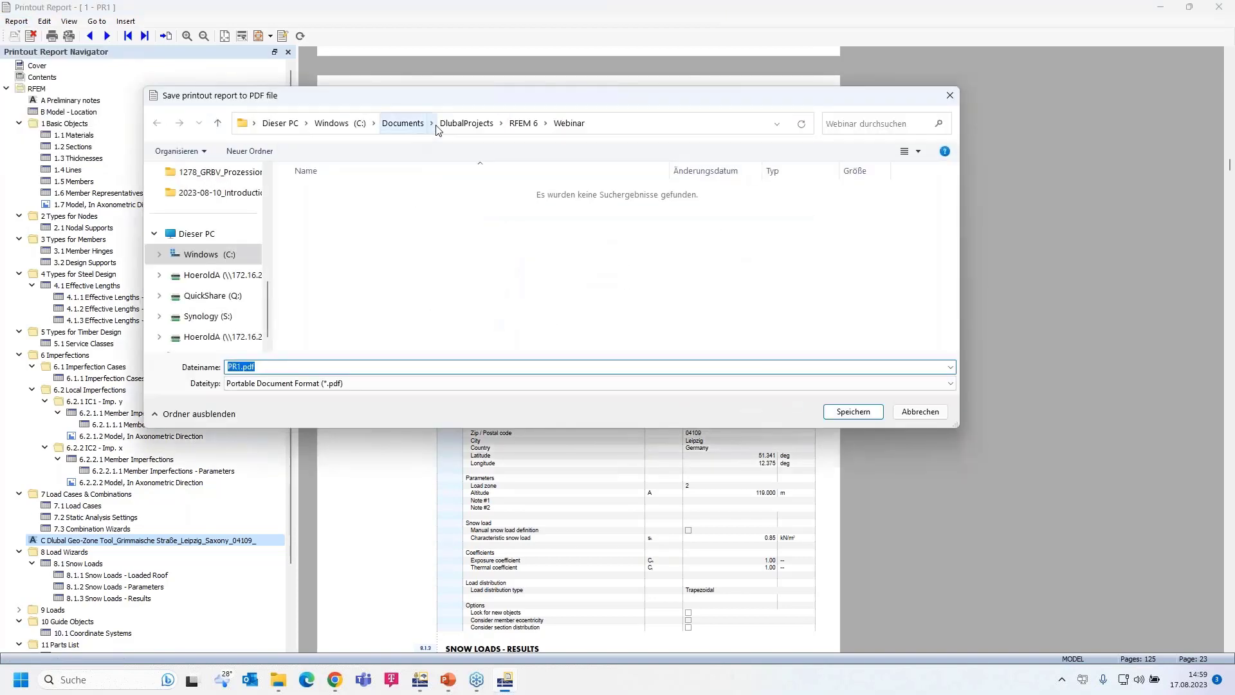
left_click_drag(521, 103, 0, 81)
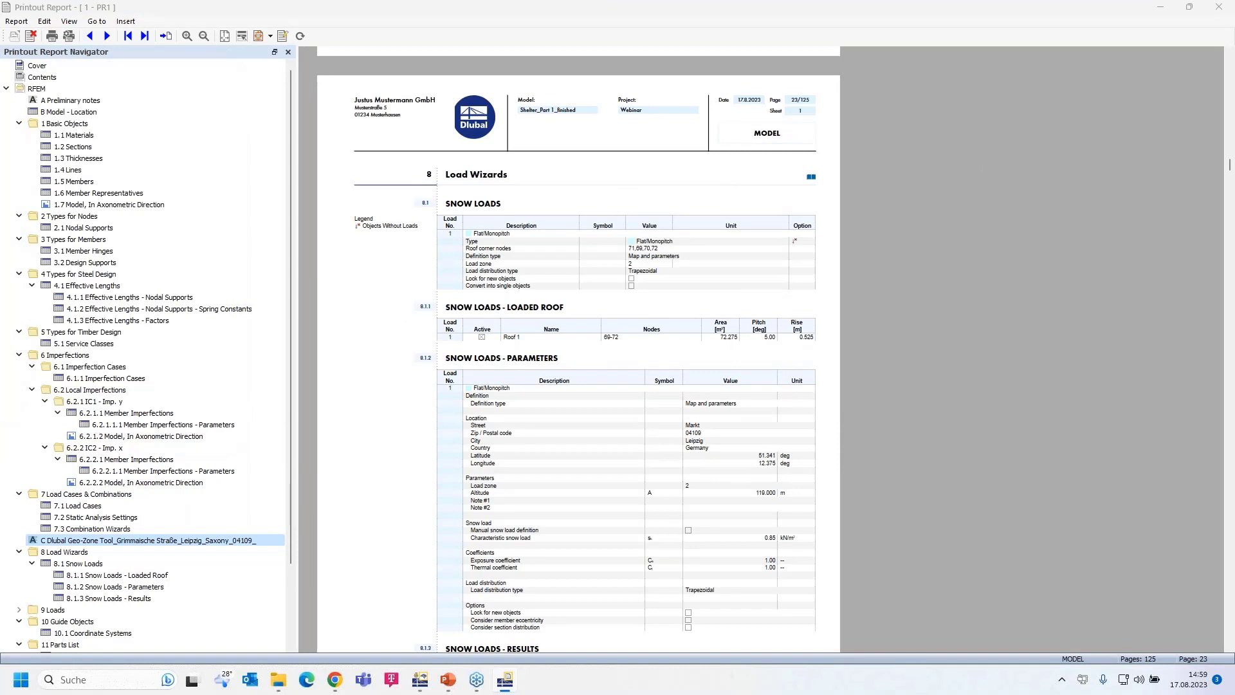
left_click_drag(0, 80, 414, 75)
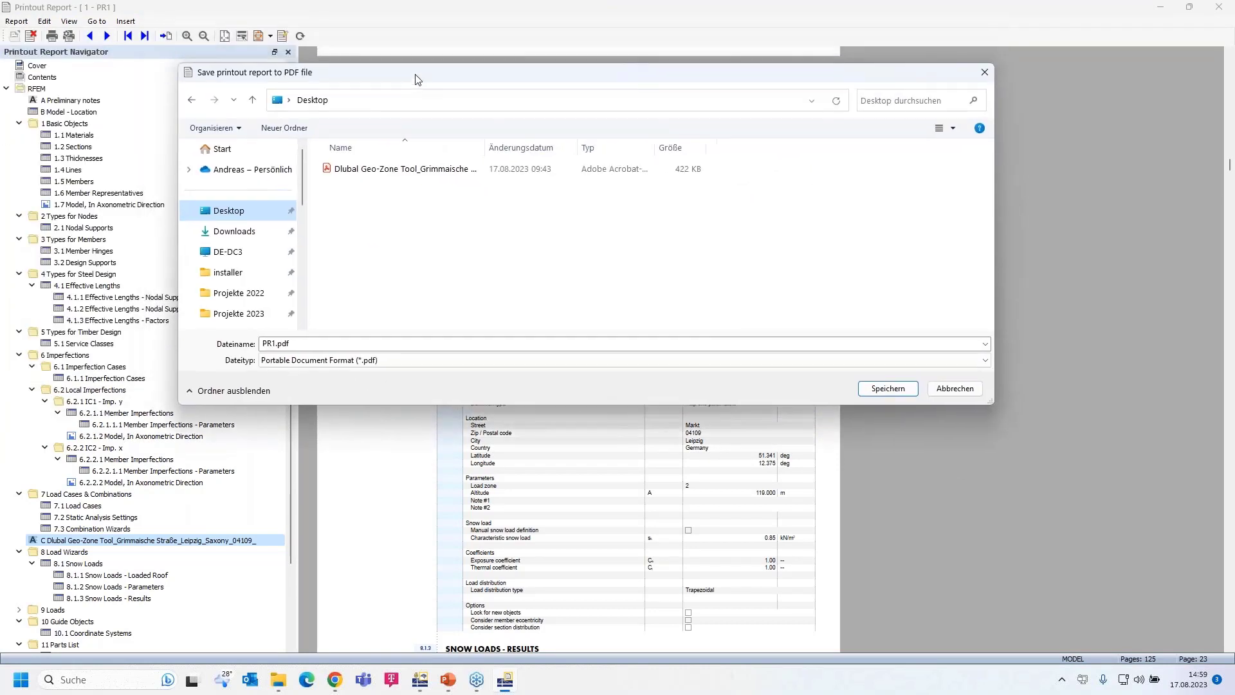
left_click(891, 388)
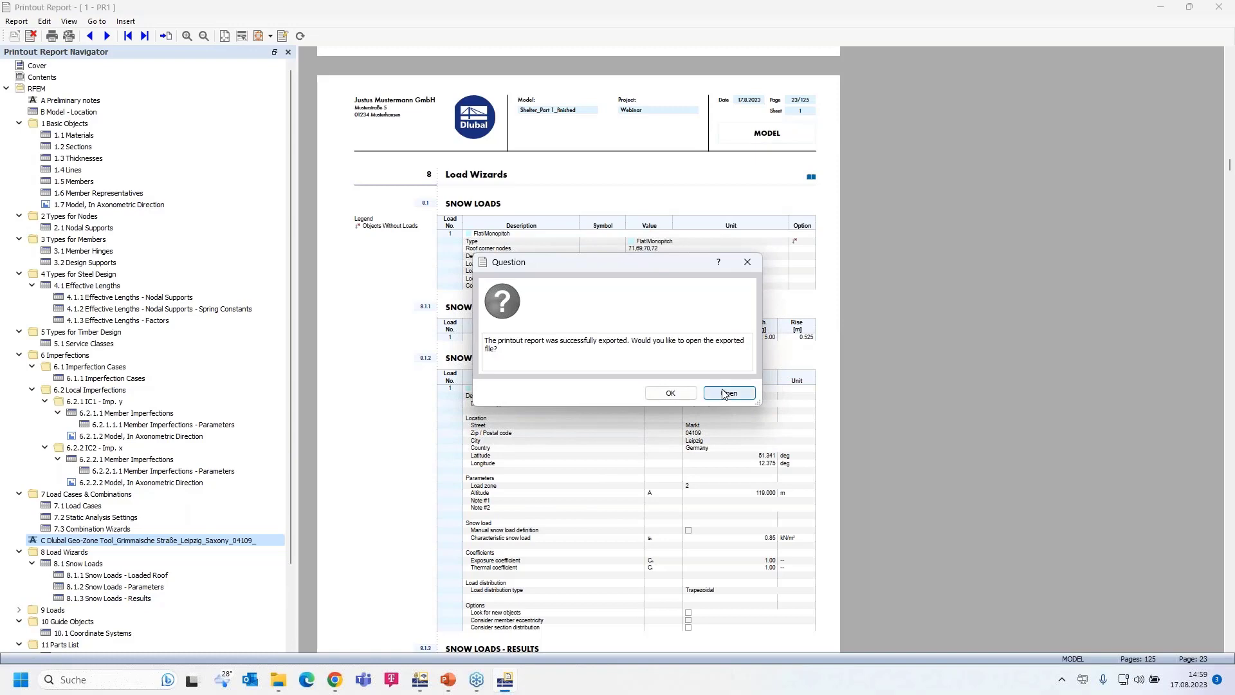
left_click(724, 394)
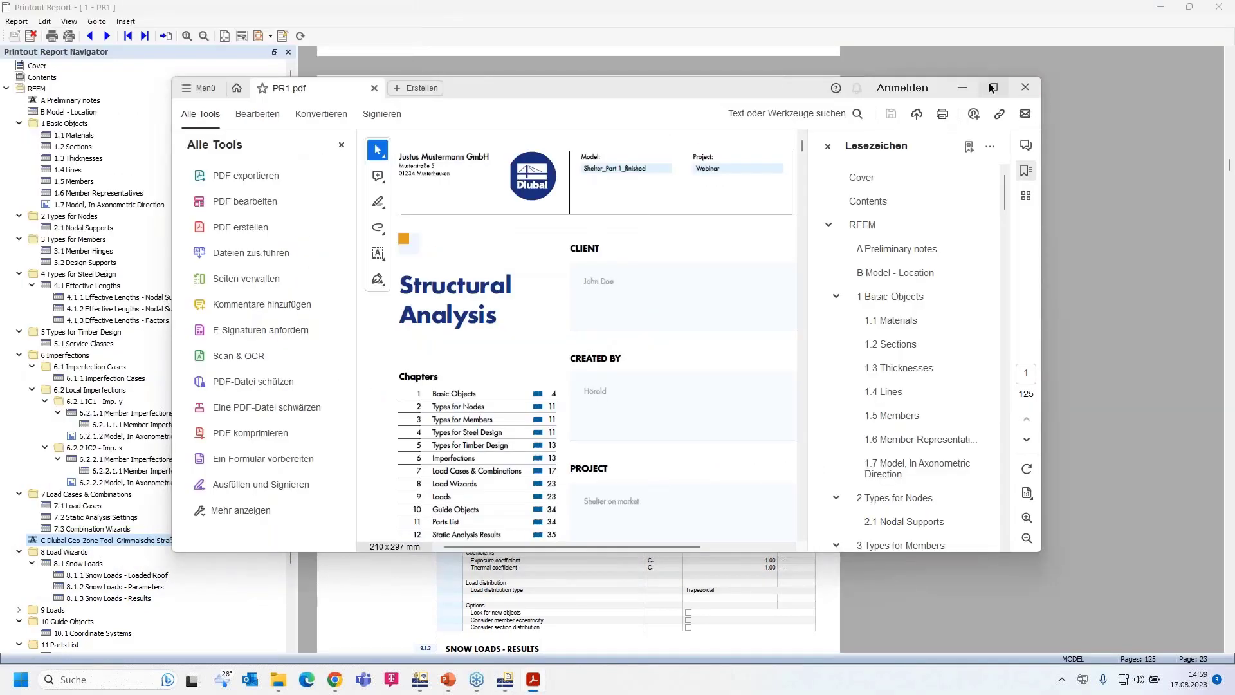
left_click(994, 87)
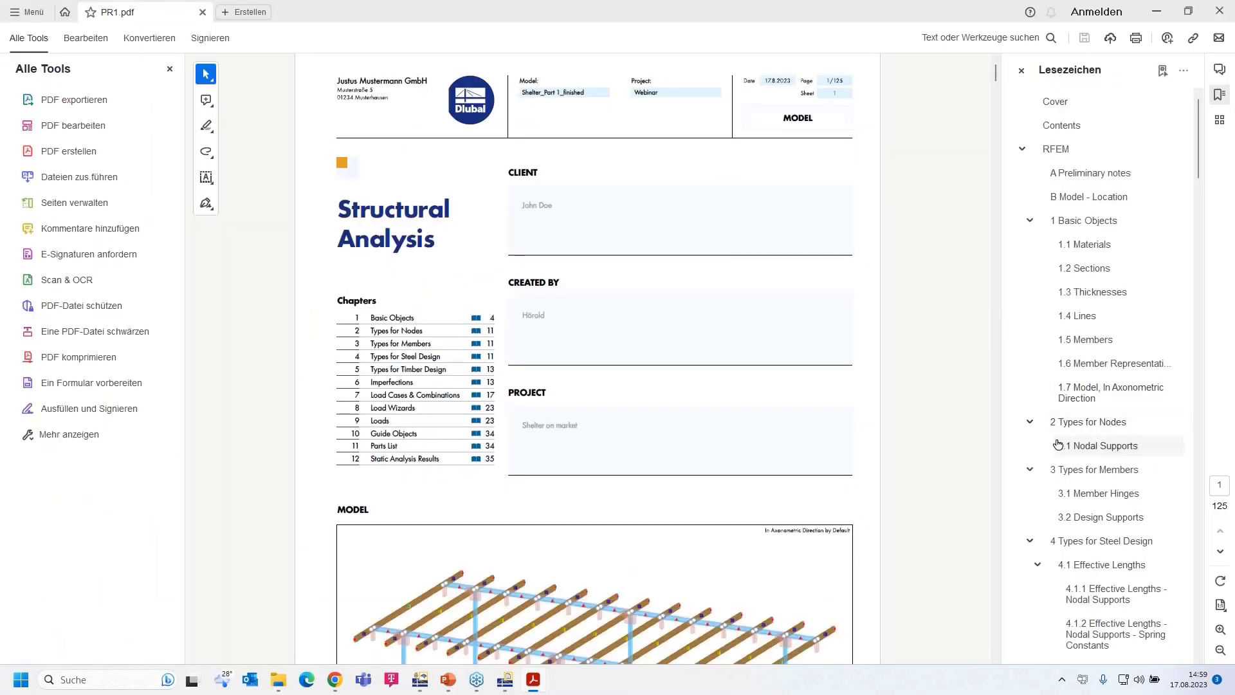
Use the PDF's bookmarks to view Types for Nodes, Nodal Supports and Imperfection Cases, and examine the imperfection pages that follow.
left_click(1096, 430)
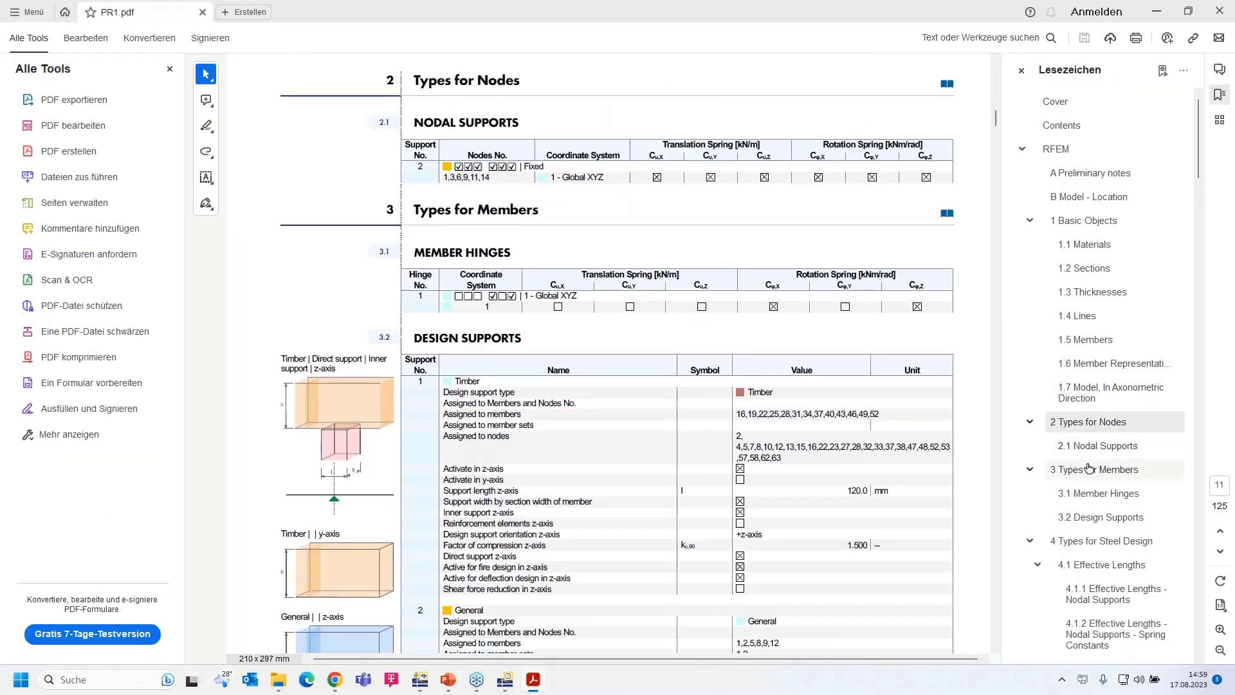
left_click(1098, 453)
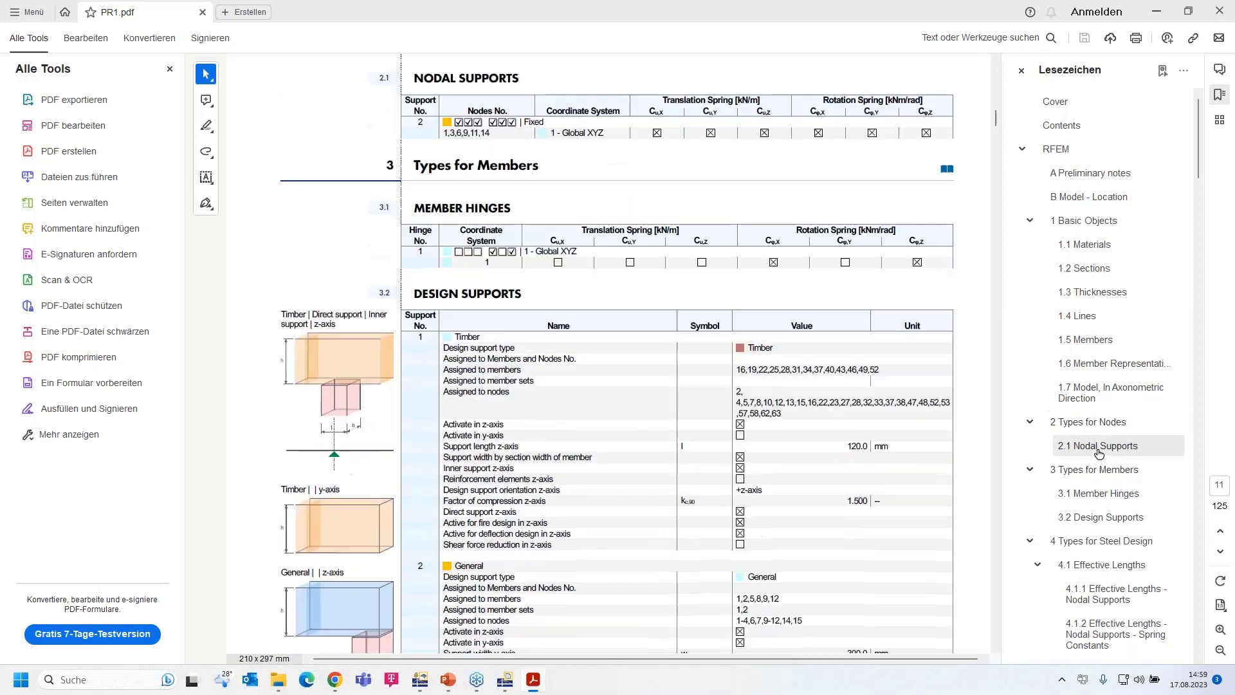
scroll(1099, 457, "down", 5)
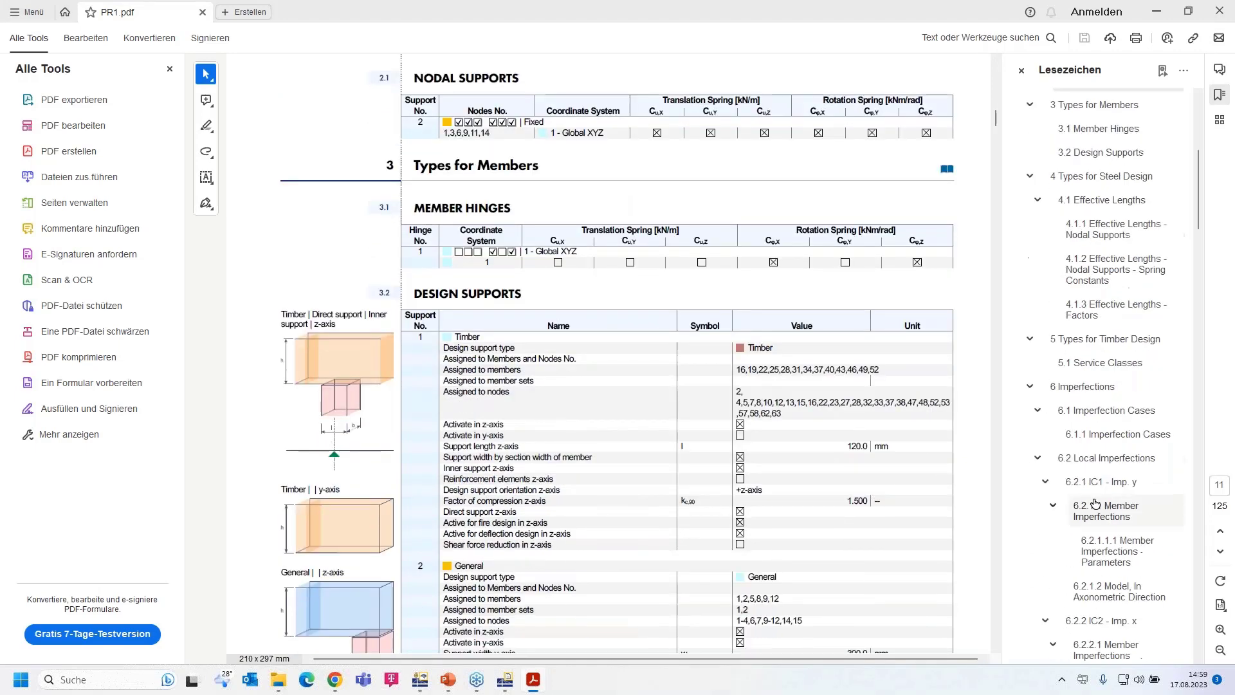
left_click(1100, 435)
scroll(880, 419, "down", 5)
scroll(879, 419, "down", 10)
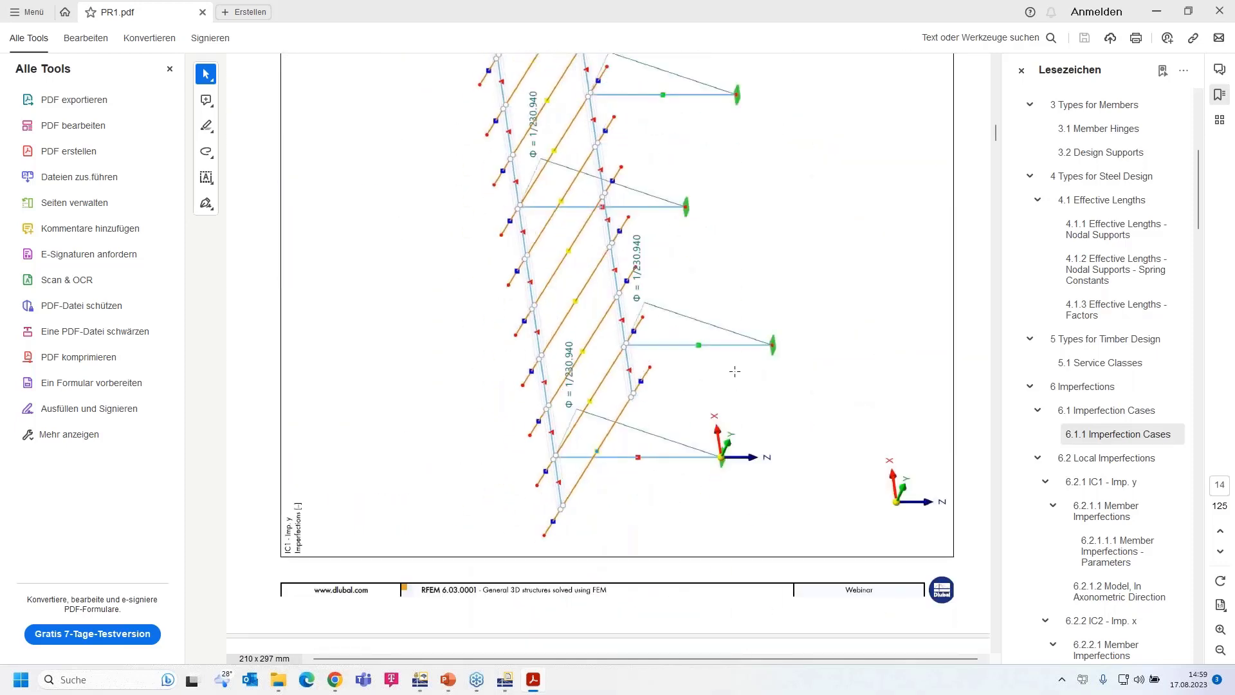
scroll(733, 367, "up", 2)
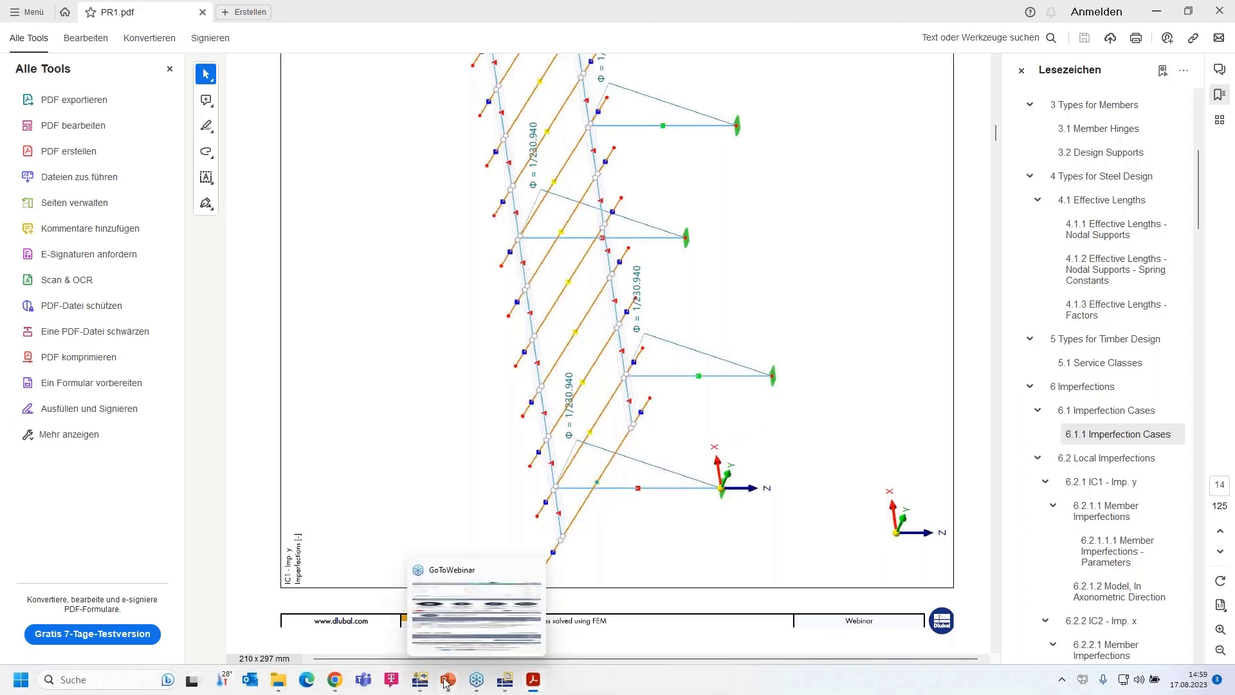
Switch to the PowerPoint slide show, review the Content slide and advance to the slide on booking a free online appointment.
mouse_move(448, 680)
left_click(434, 636)
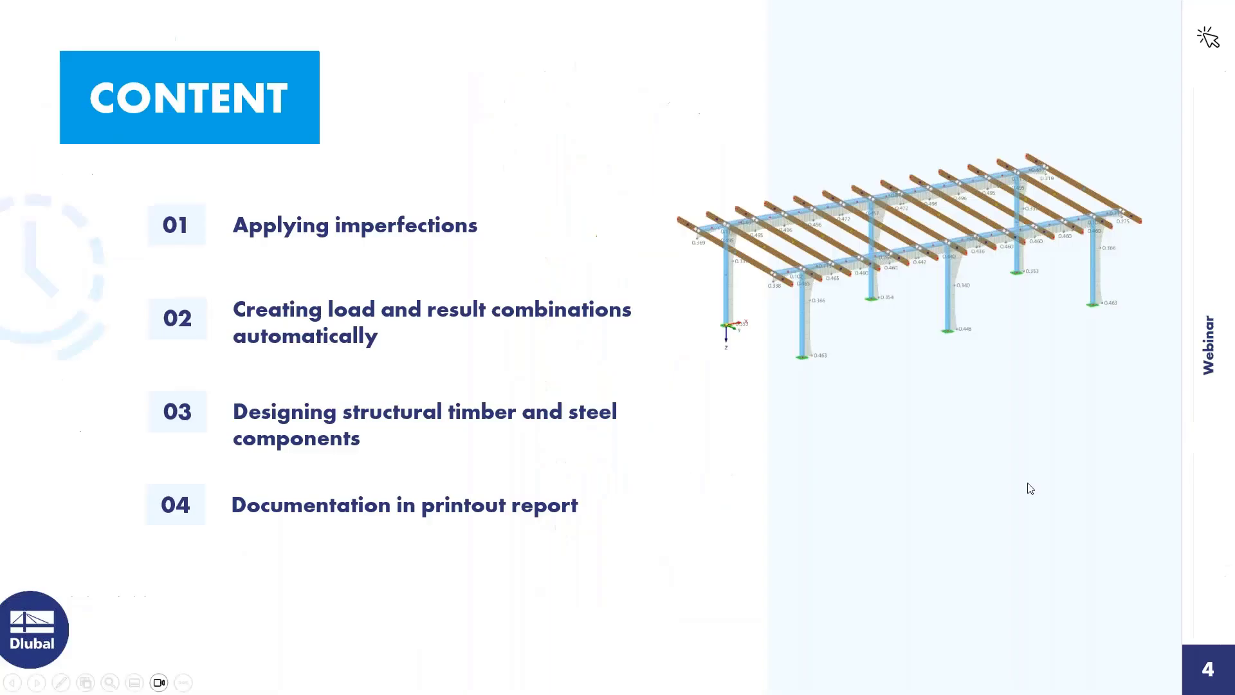
left_click(1075, 564)
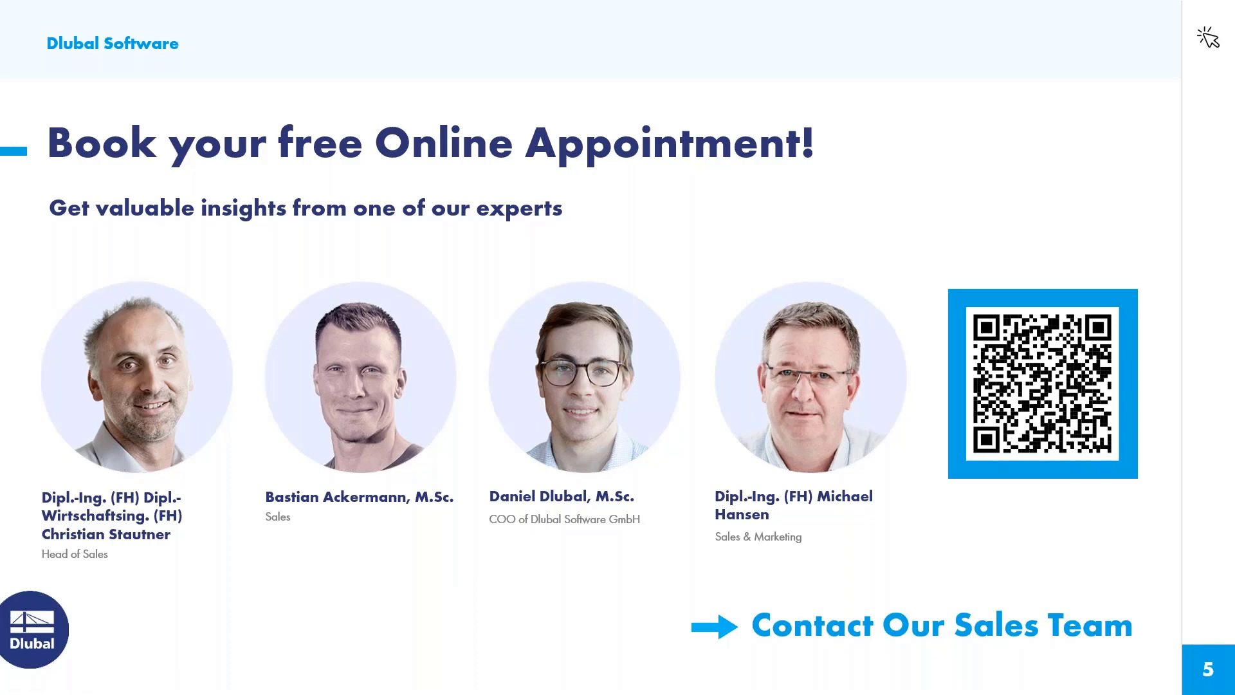
Switch to the Dlubal website in Chrome and open the Webinars page from the site's events.
key("alt+Tab")
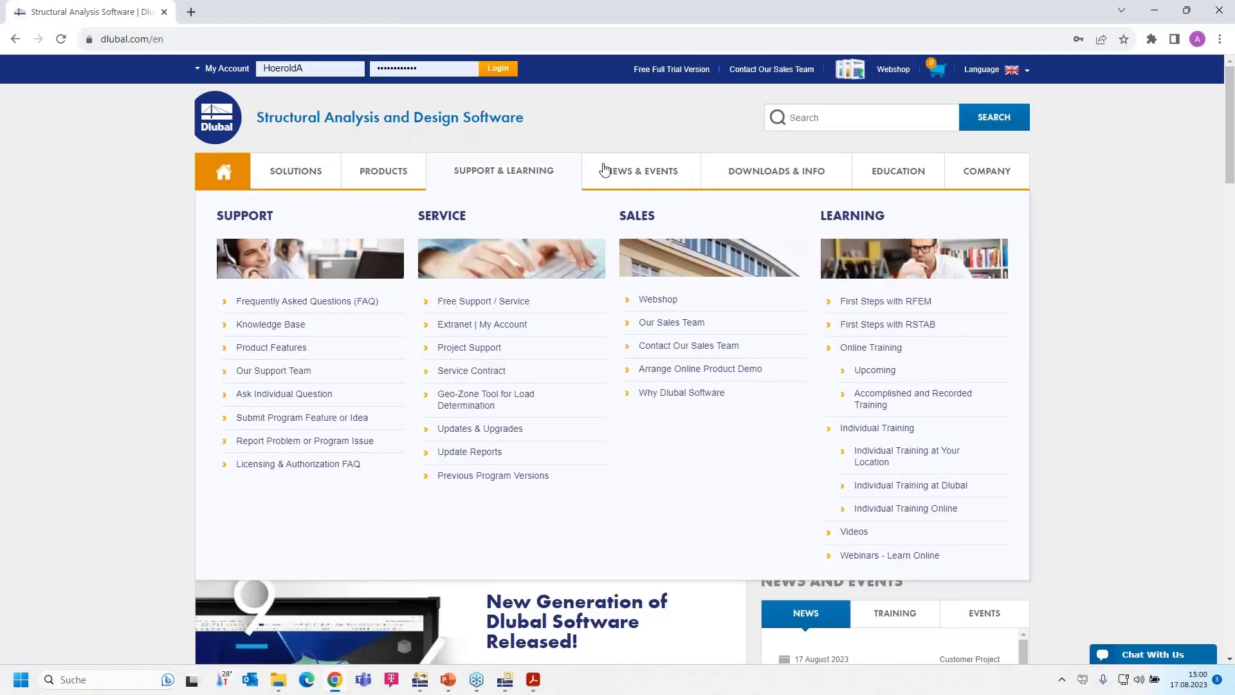
mouse_move(640, 178)
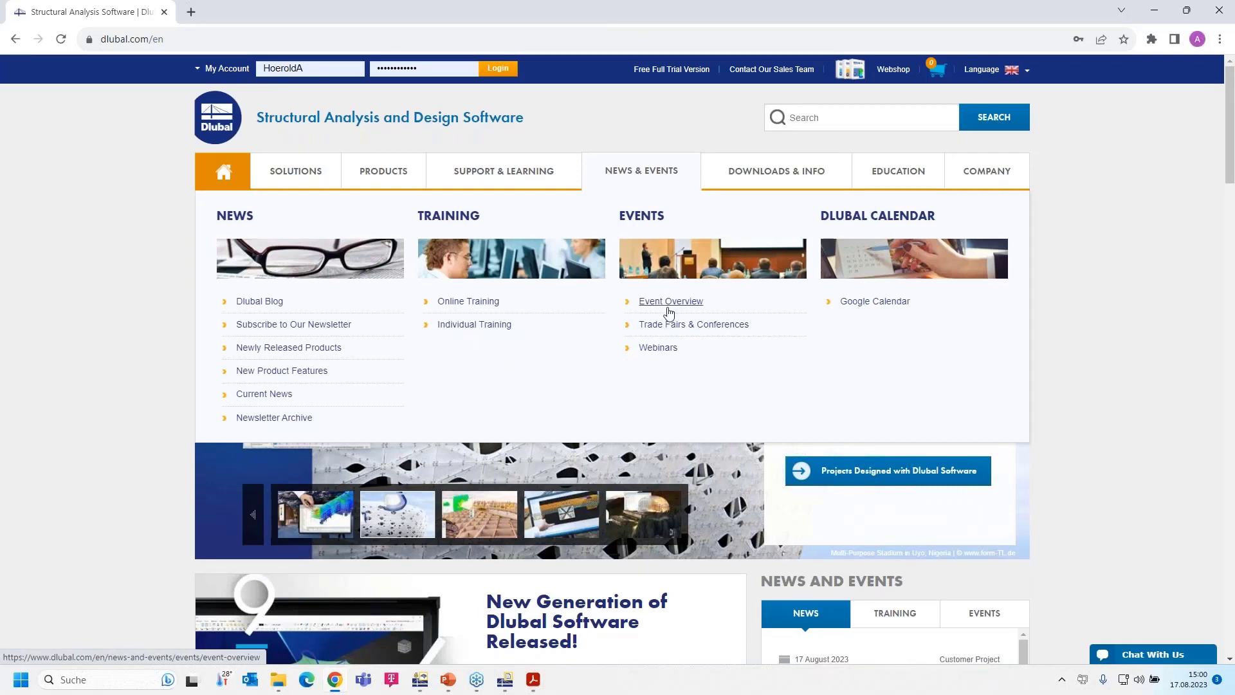
left_click(659, 348)
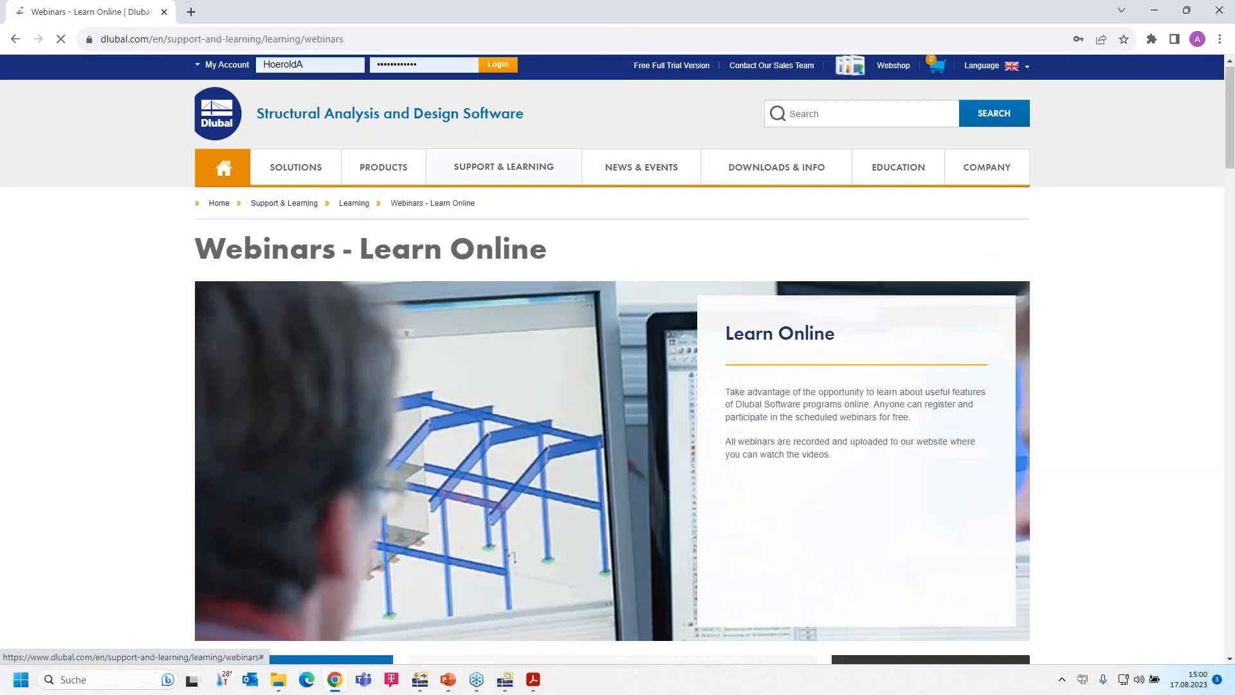
Examine the English webinars listed for August 2023, down to both parts of Introduction to RFEM 6 and RSTAB 9.
scroll(659, 348, "down", 8)
scroll(659, 348, "up", 1)
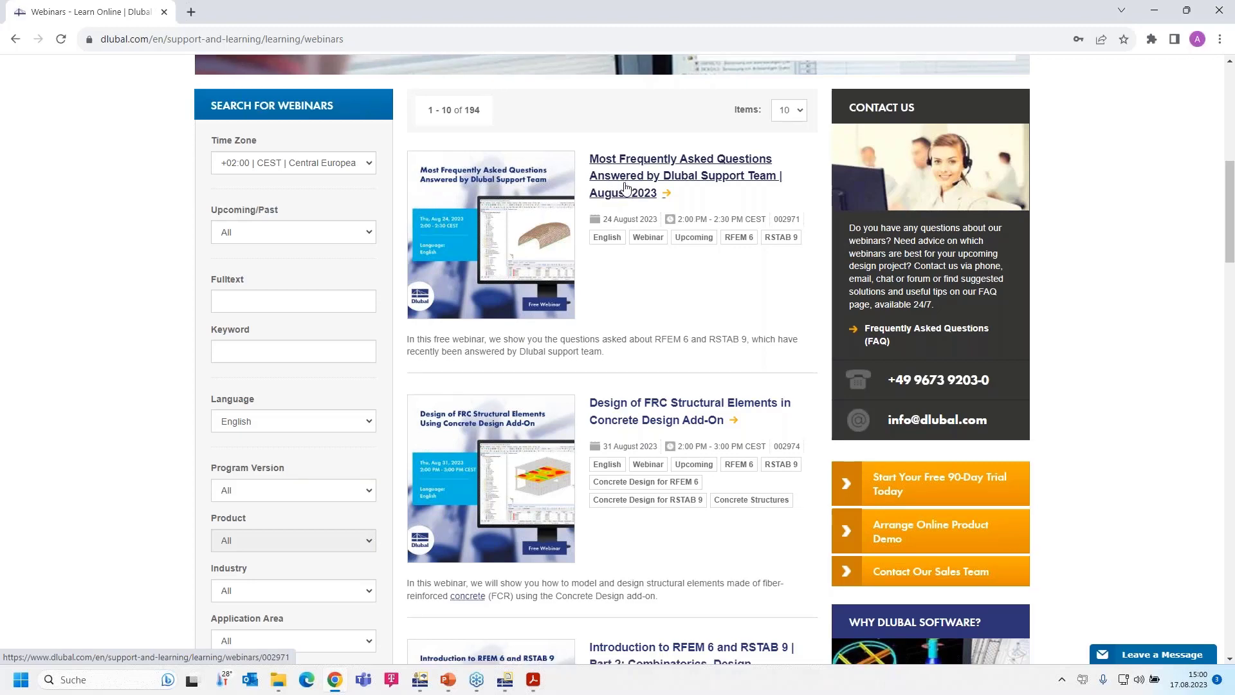
scroll(625, 186, "down", 4)
scroll(625, 186, "up", 3)
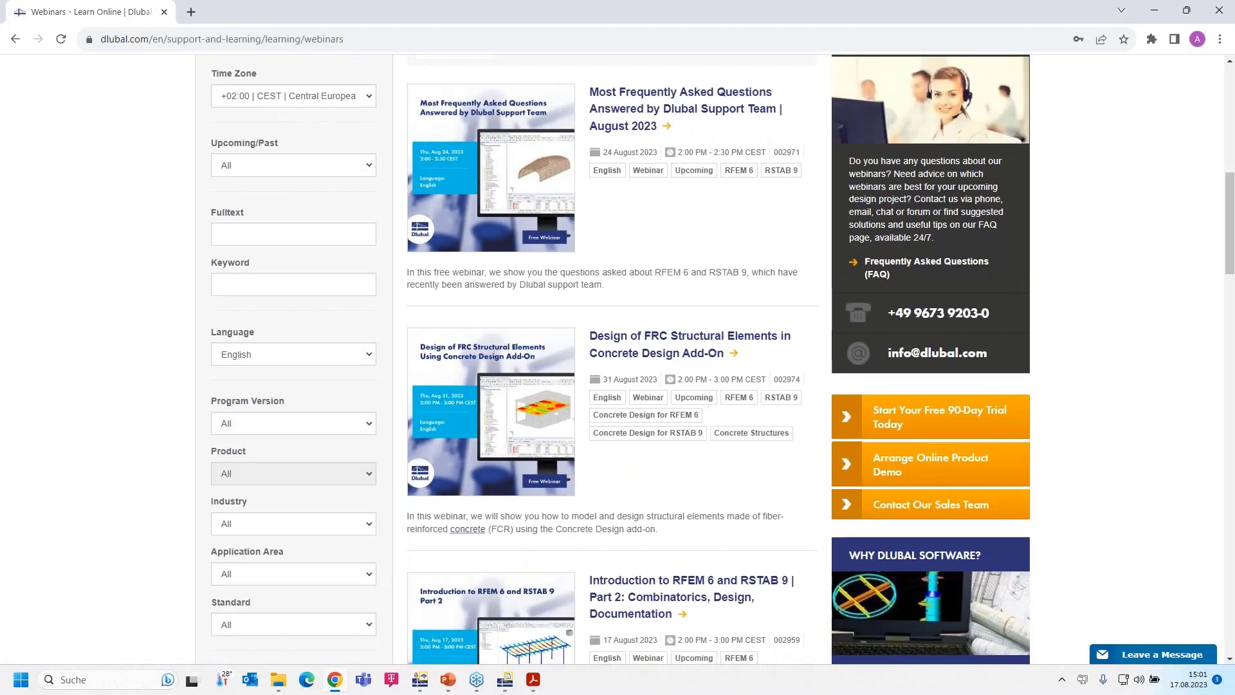
scroll(625, 190, "down", 2)
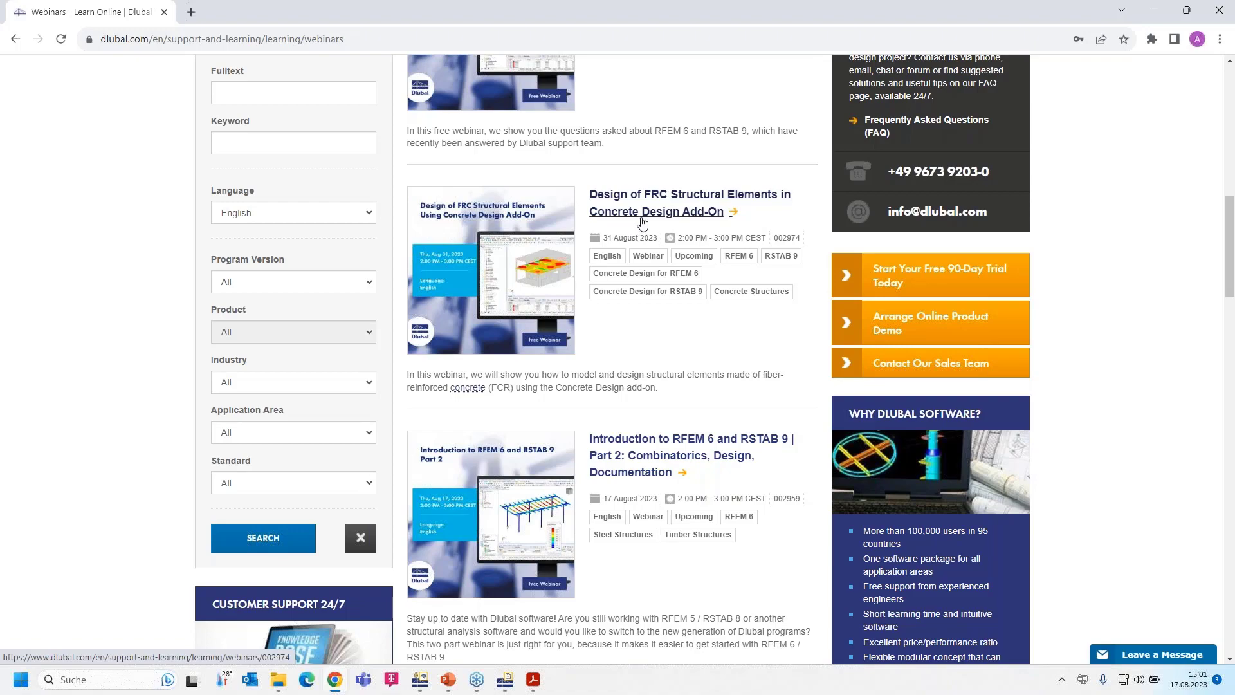
scroll(659, 272, "down", 4)
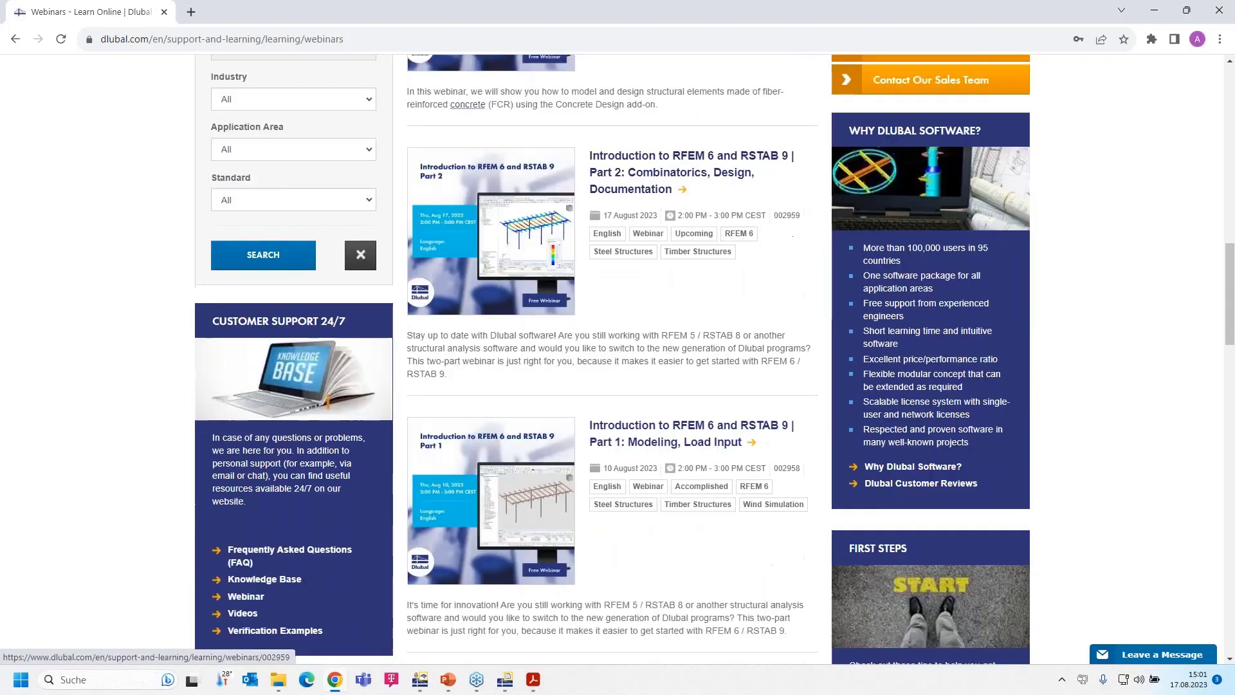
scroll(659, 272, "down", 1)
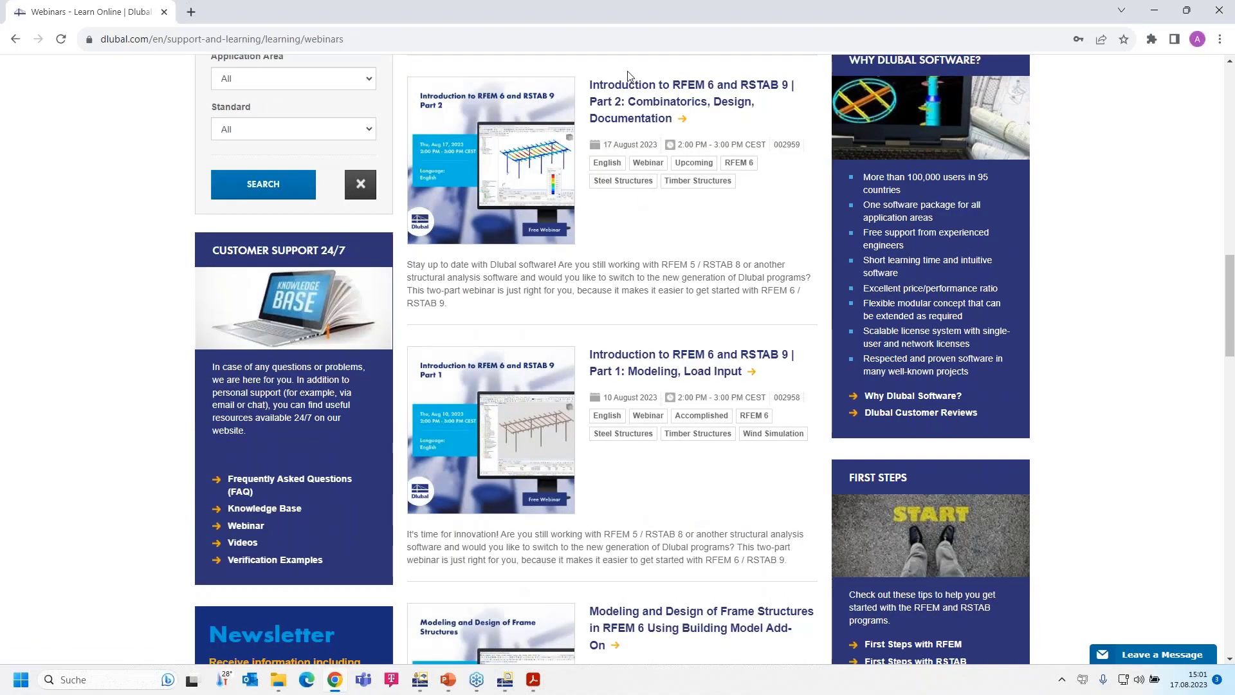
Open the webinar page for Introduction to RFEM 6 and RSTAB 9 Part 2 and examine its recording, downloads, videos and models.
left_click(649, 104)
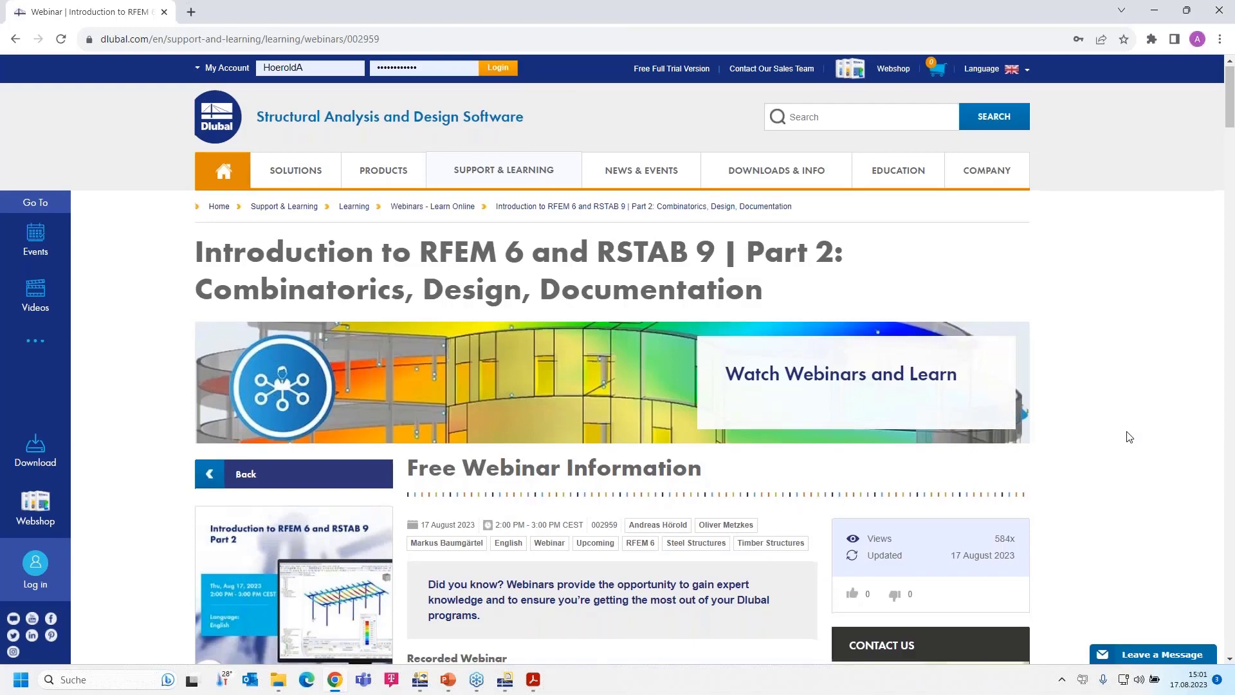
scroll(1125, 434, "down", 6)
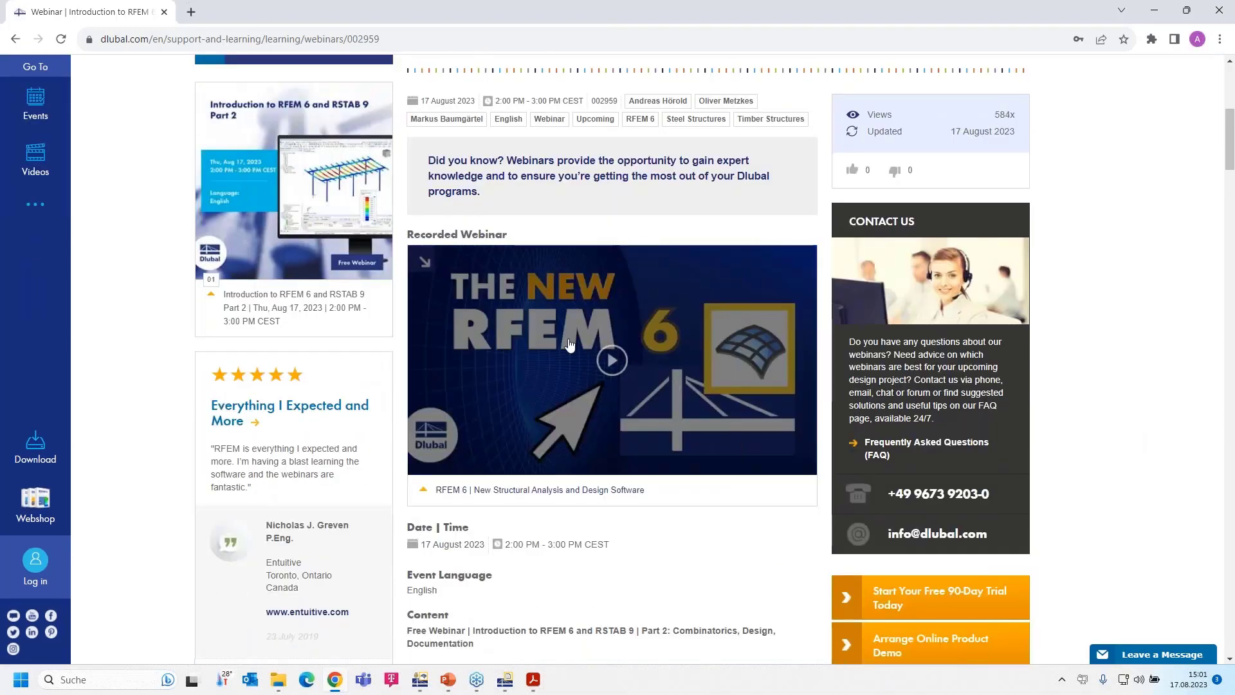
scroll(627, 364, "down", 4)
scroll(629, 364, "down", 13)
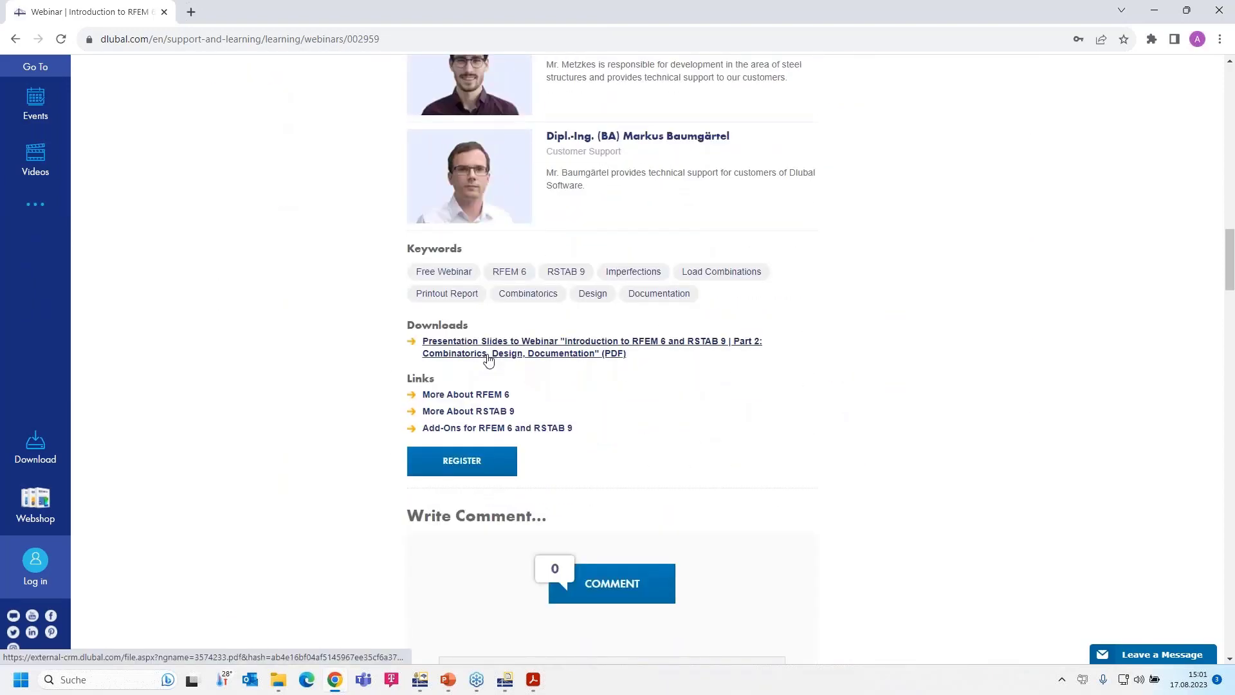
scroll(485, 362, "down", 9)
scroll(310, 364, "down", 13)
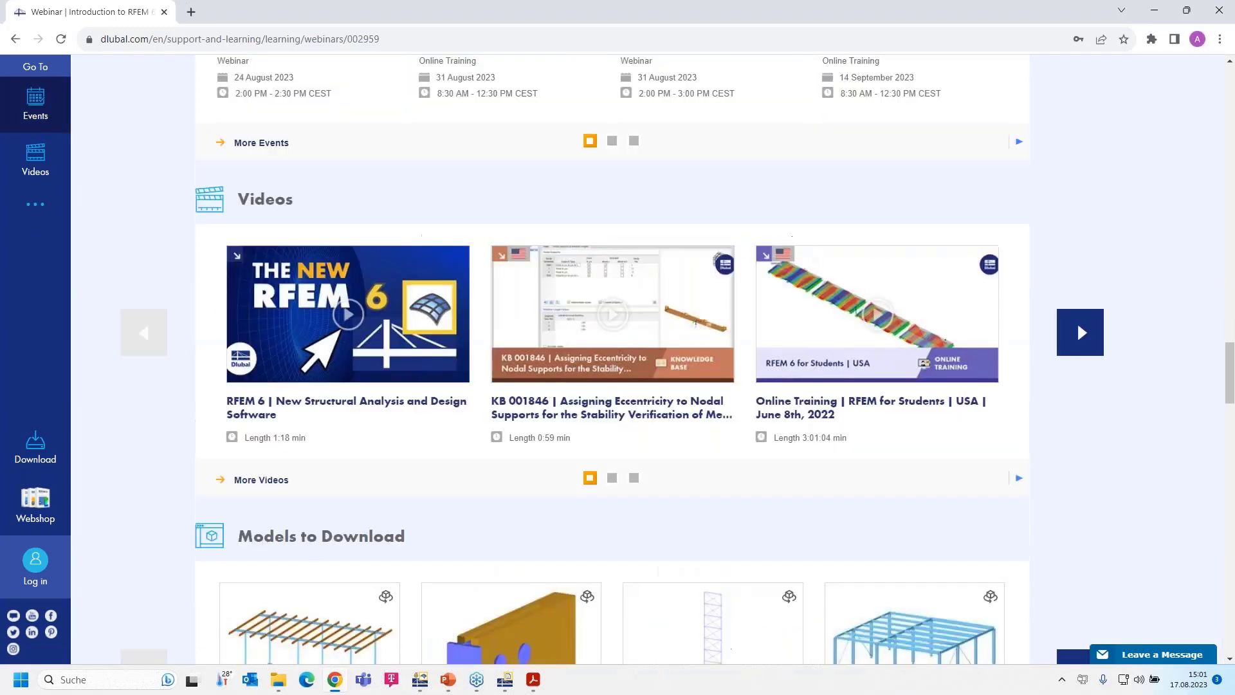